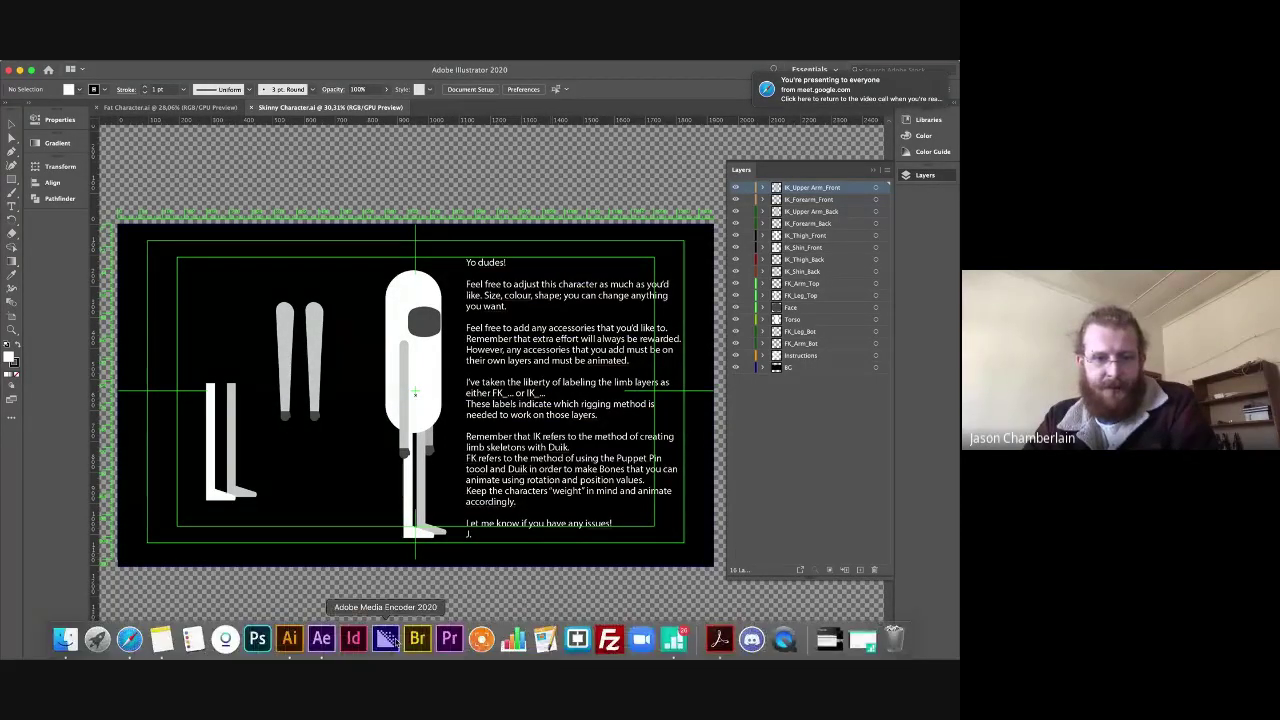
- Switch from Illustrator to After Effects to show the Idle_Class Exercise composition
left_click(321, 640)
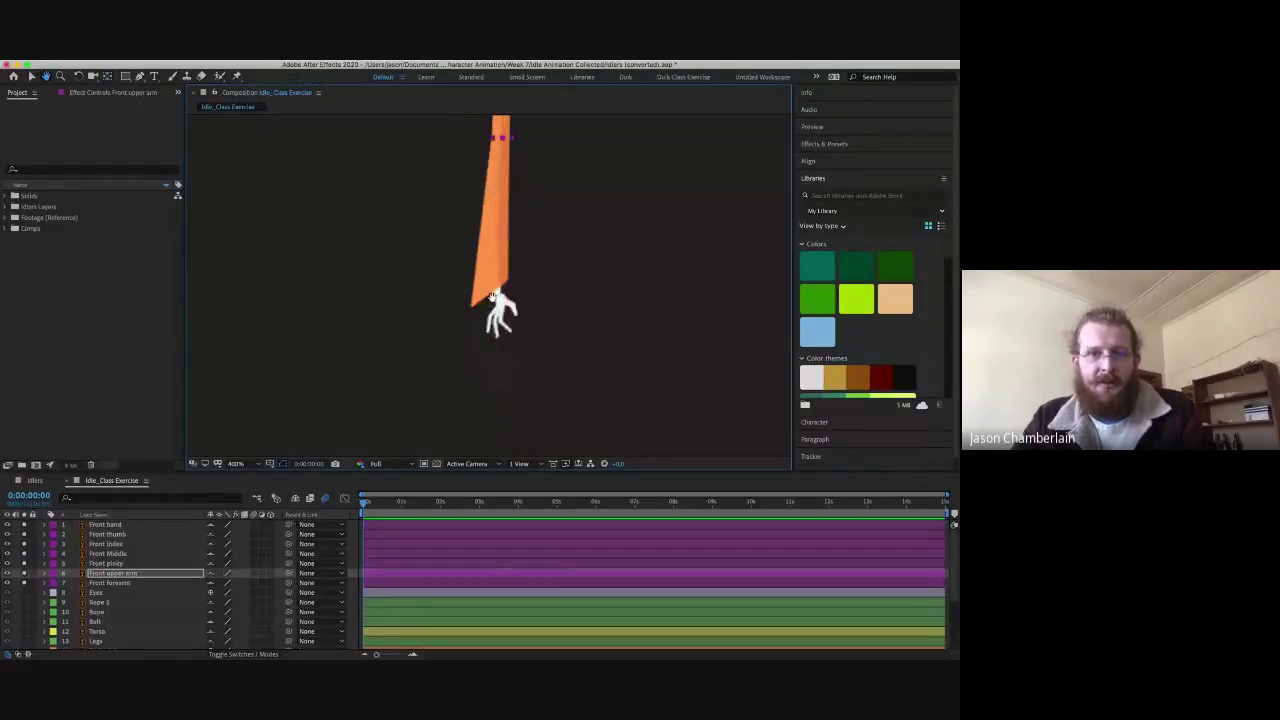
- Select the front hand and finger layers, then solo only the Front hand layer
scroll(500, 305, "up", 4)
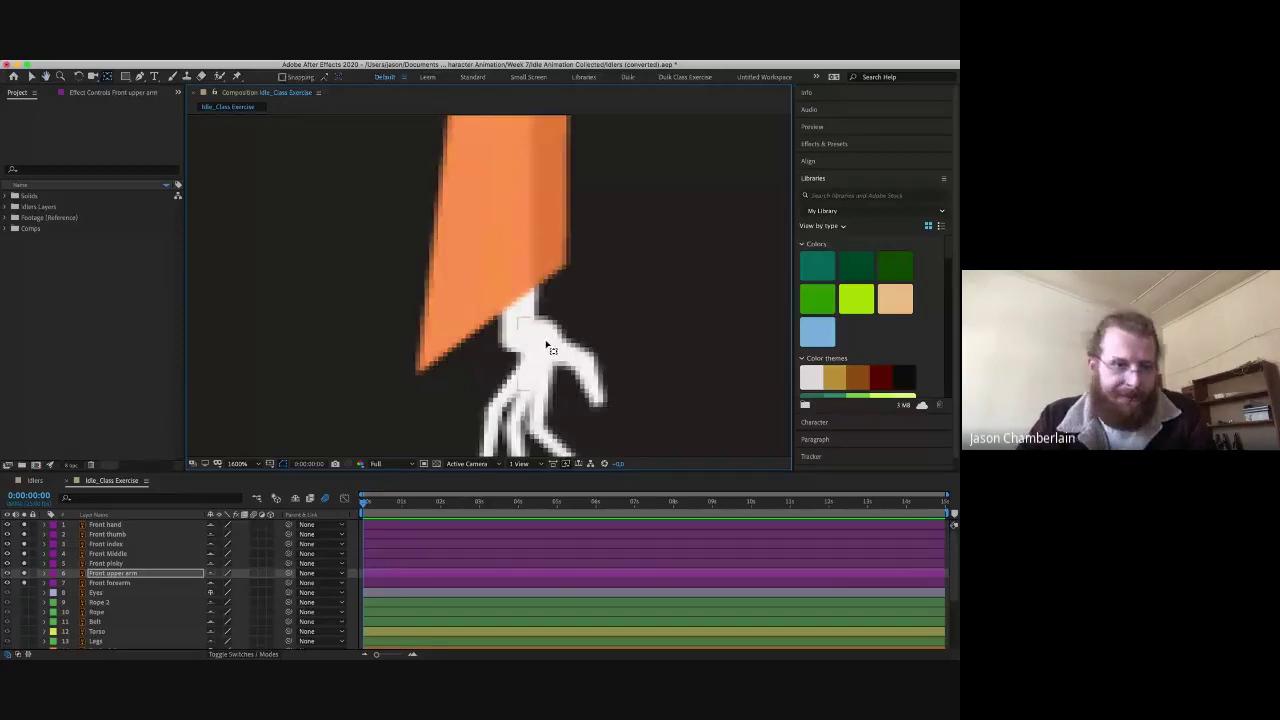
left_click(110, 524)
left_click(138, 564, "shift")
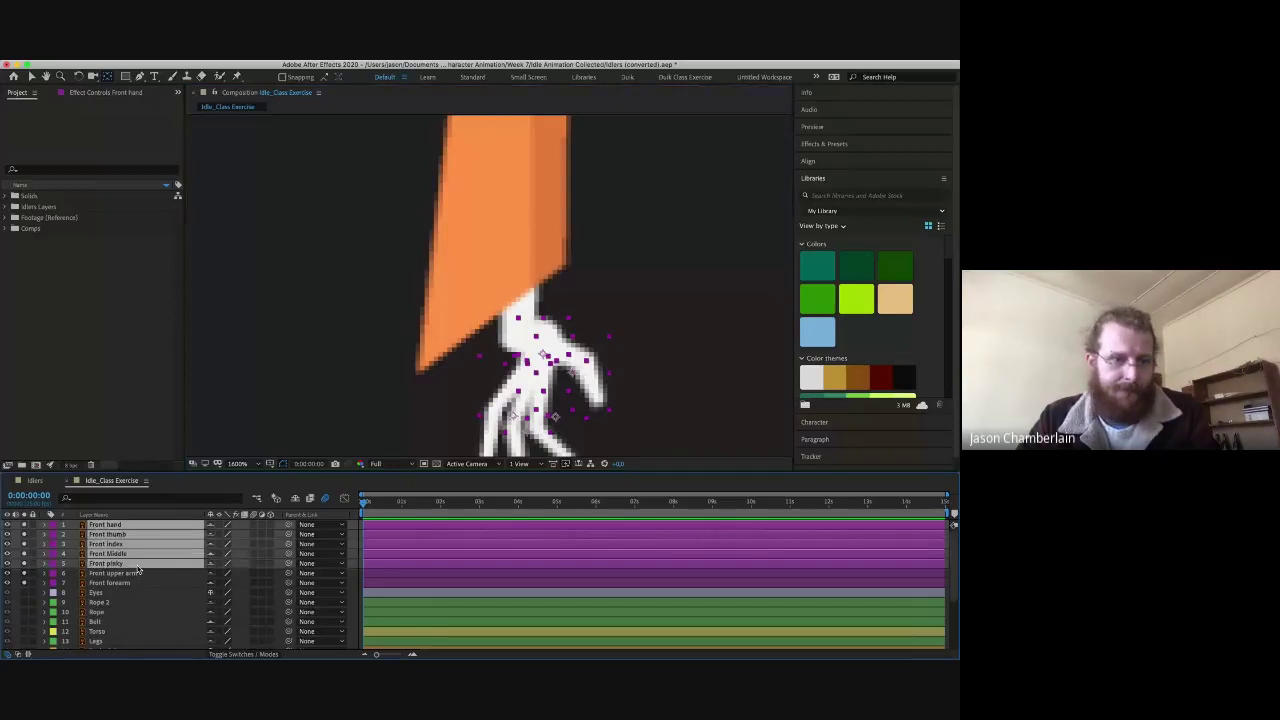
left_click(100, 592)
left_click(105, 524)
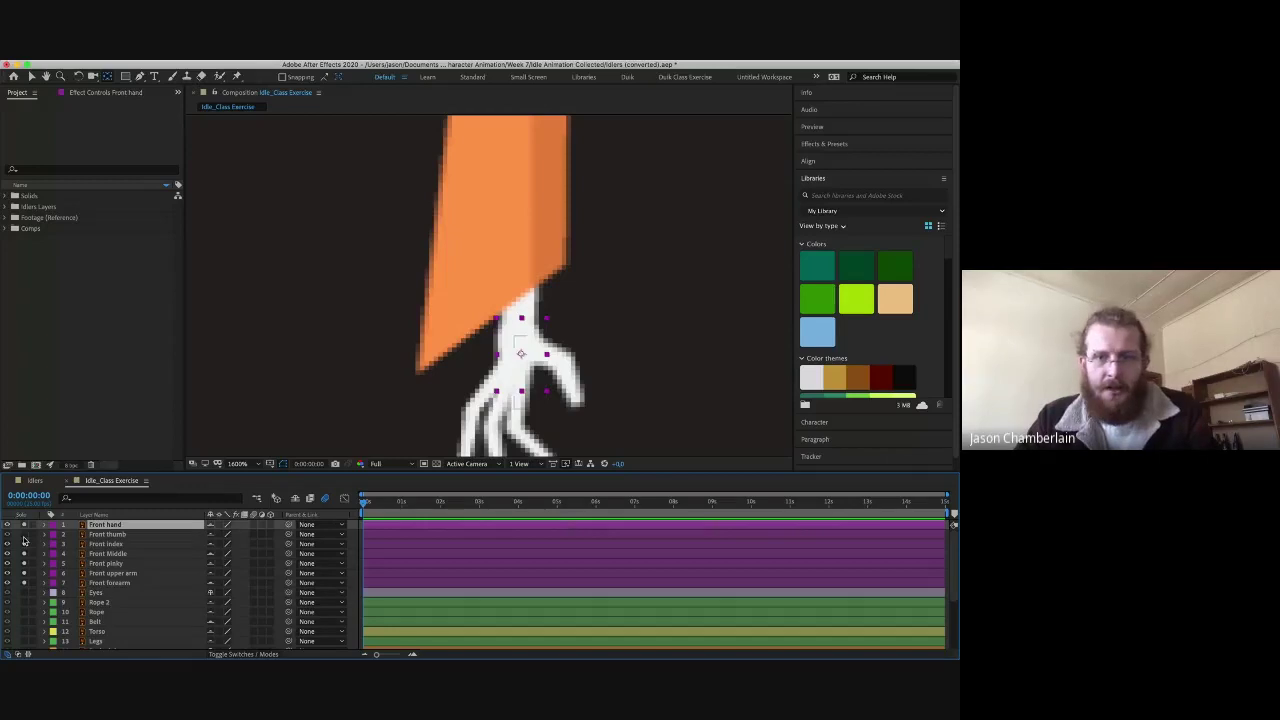
left_click(24, 524)
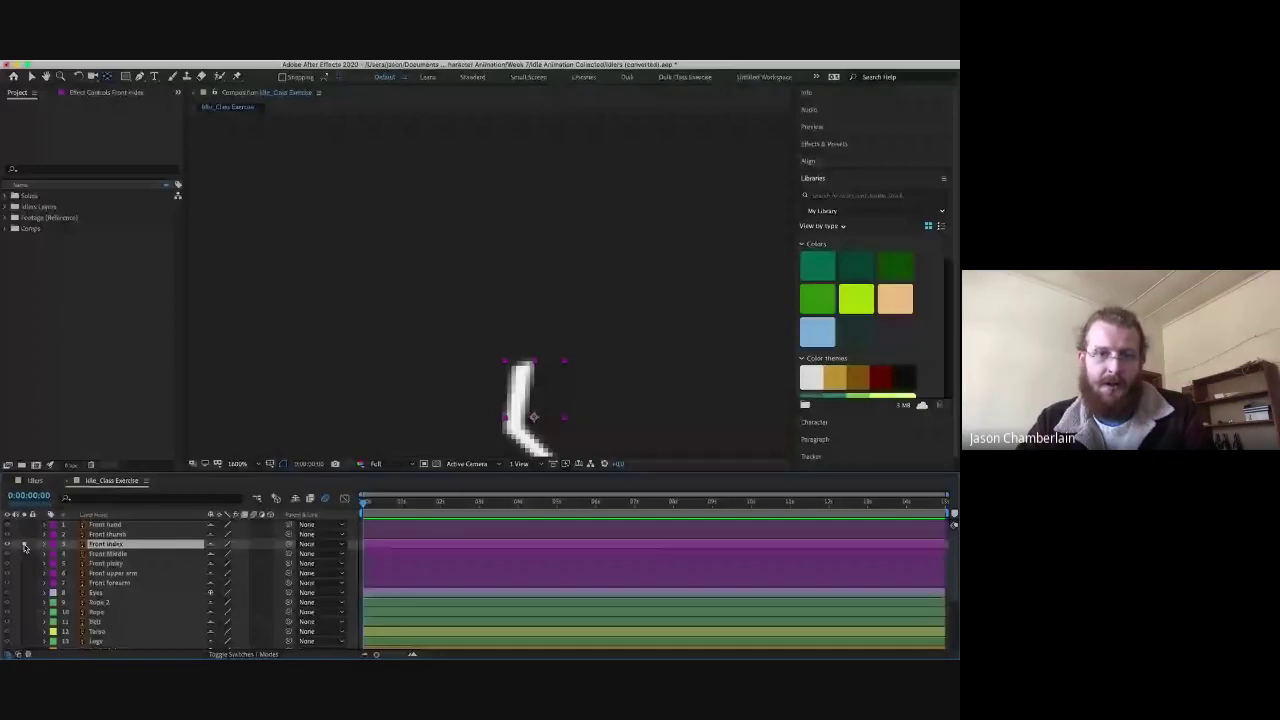
- Drag the finger's anchor point to its top joint, then unsolo the pinky to see the whole hand
left_click_drag(534, 416, 452, 312)
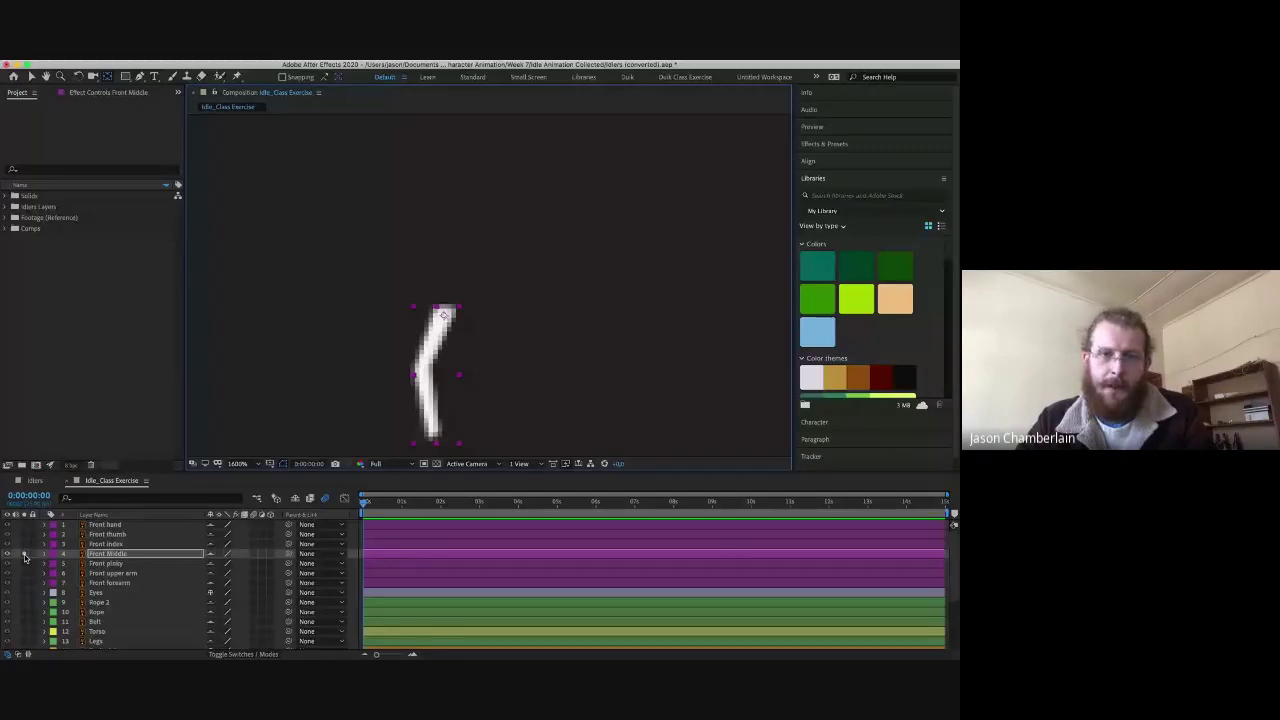
left_click(25, 563)
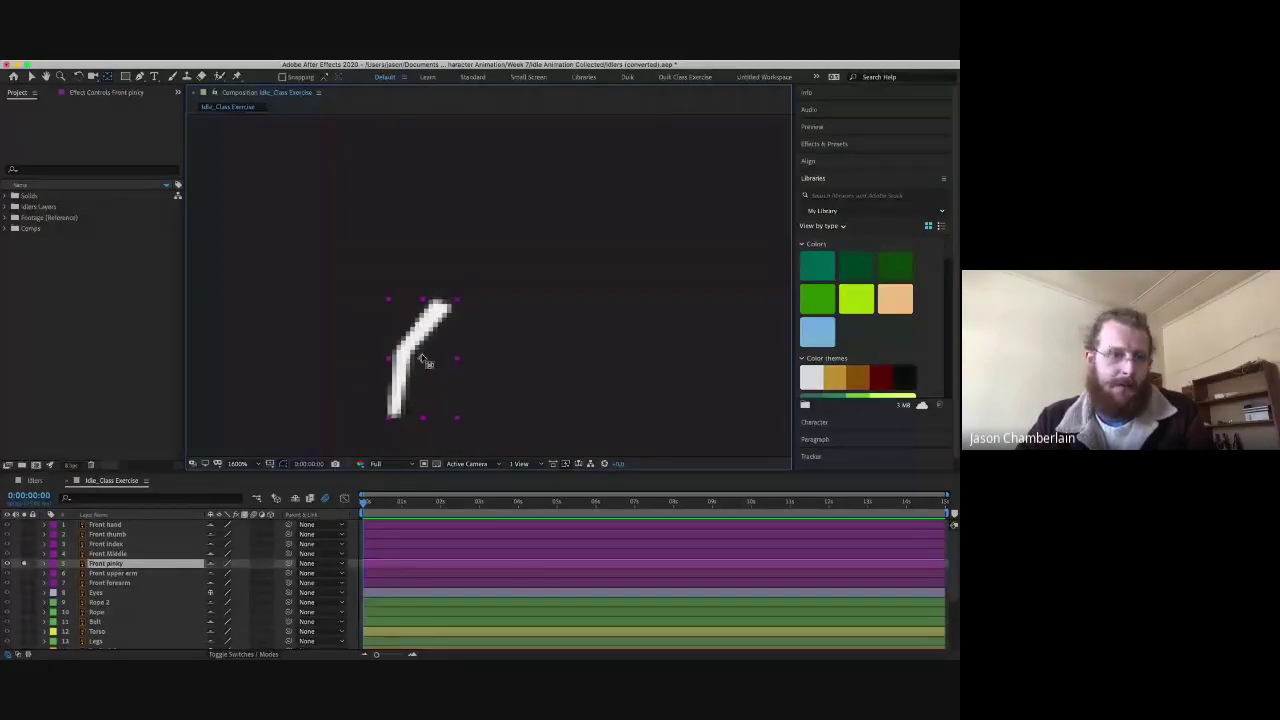
key("Return")
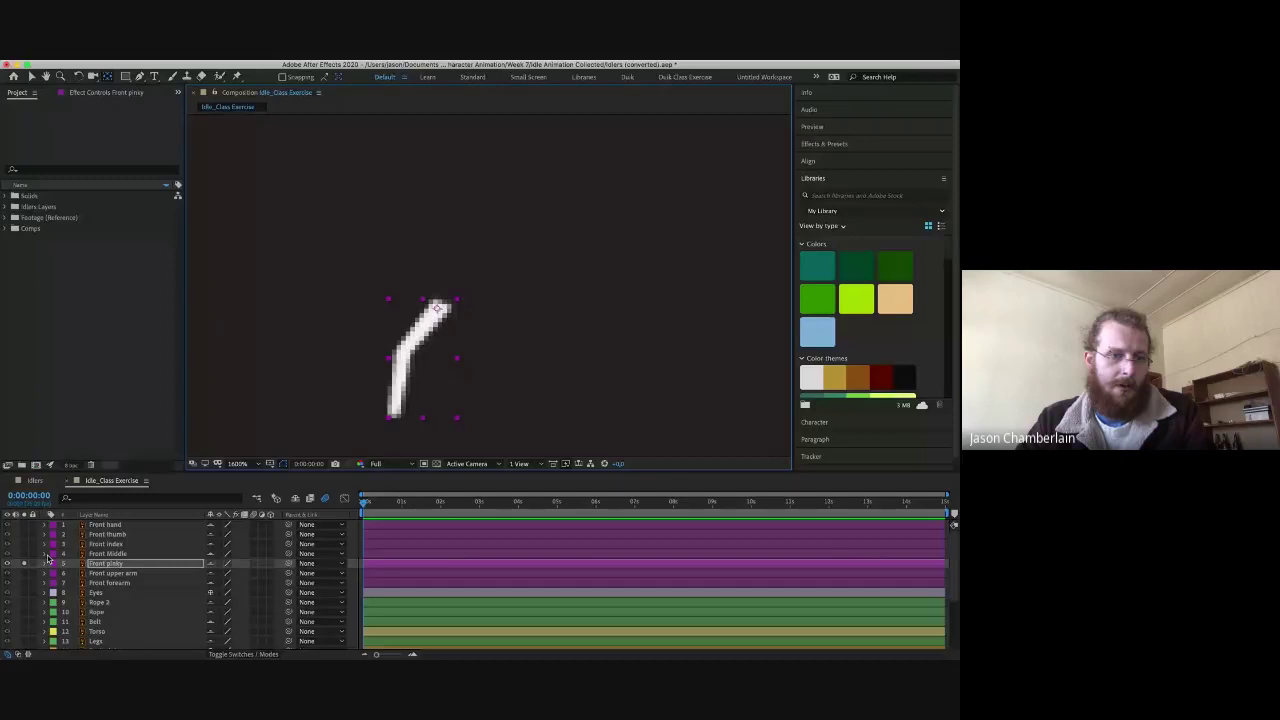
left_click(24, 563)
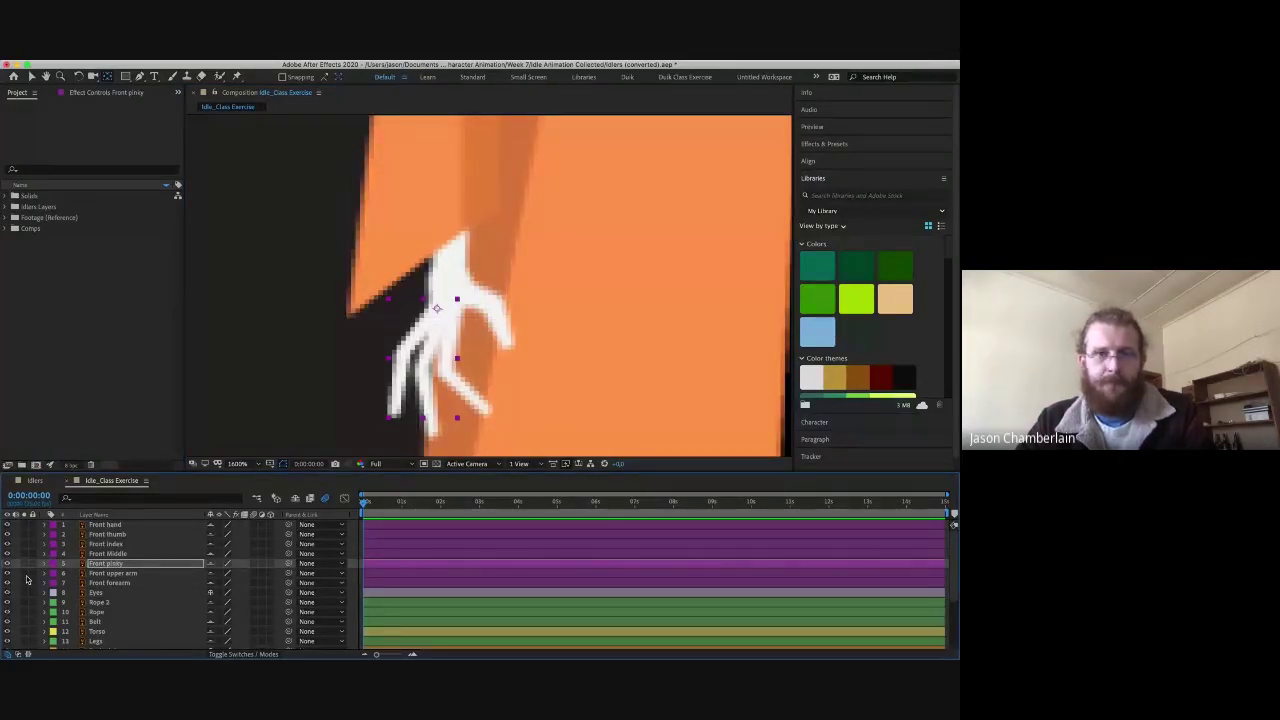
left_click(24, 573)
key("comma")
key("comma")
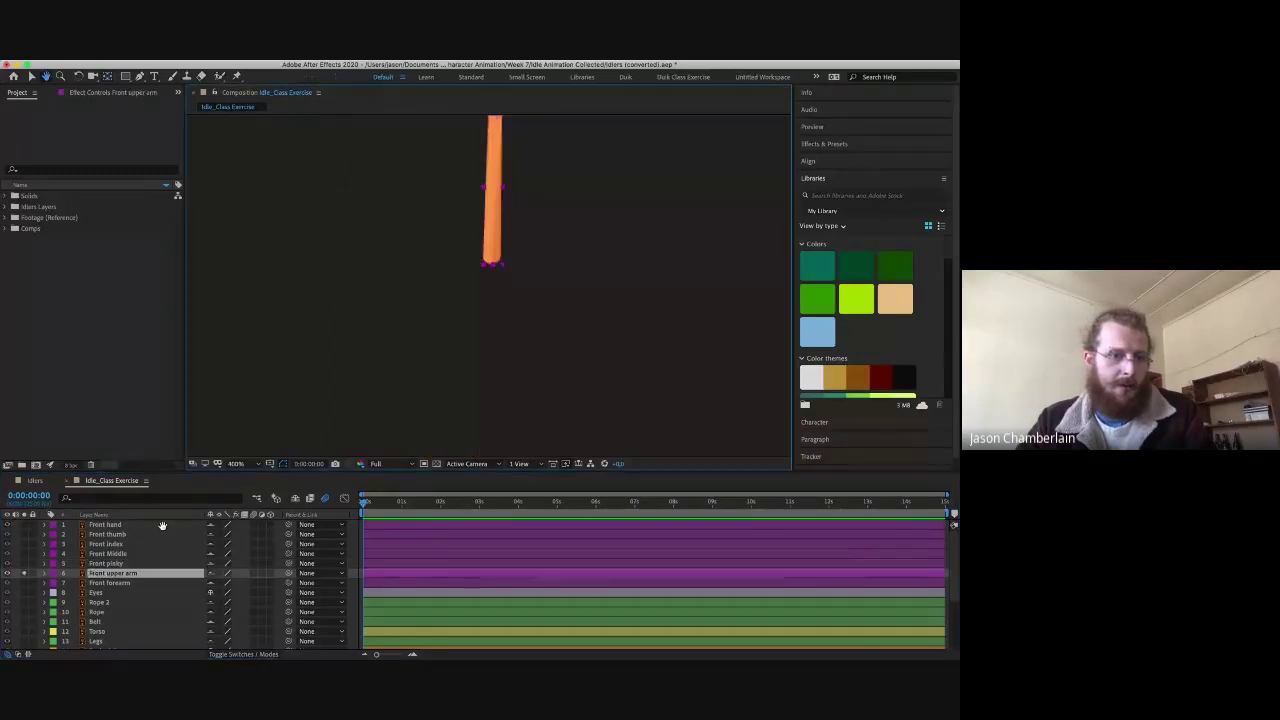
left_click(24, 573)
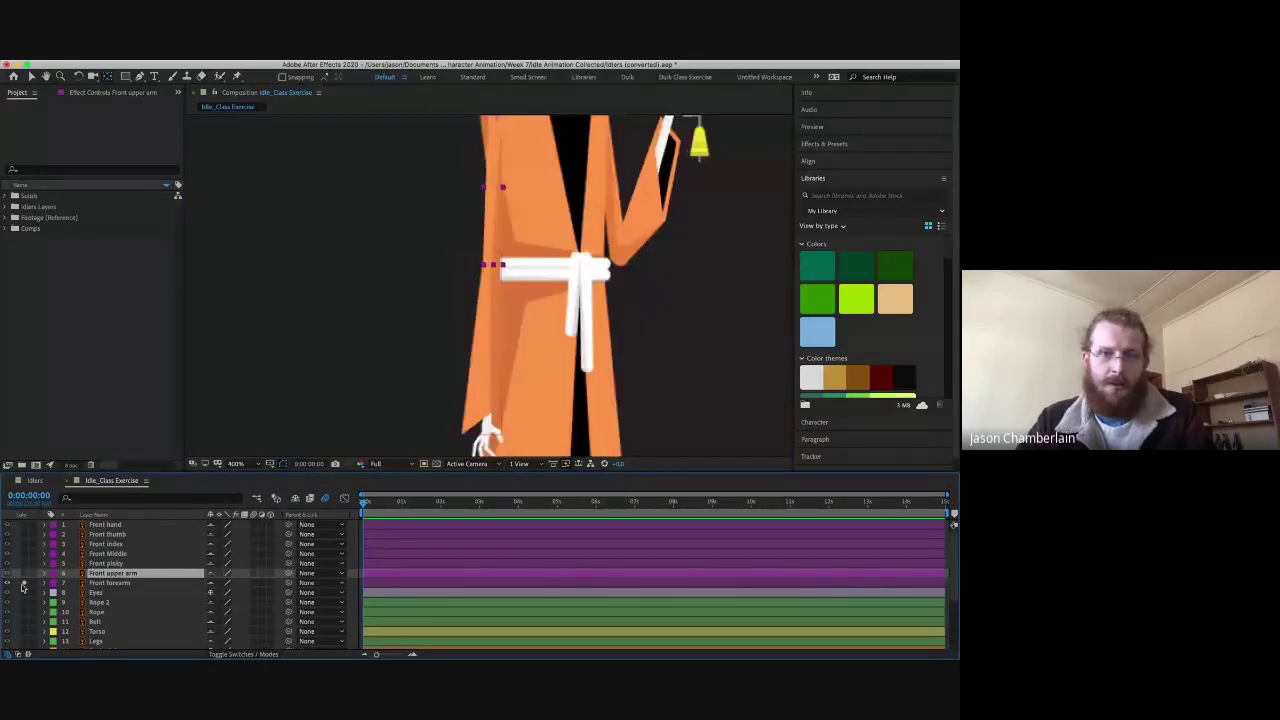
left_click(24, 582)
left_click(487, 331)
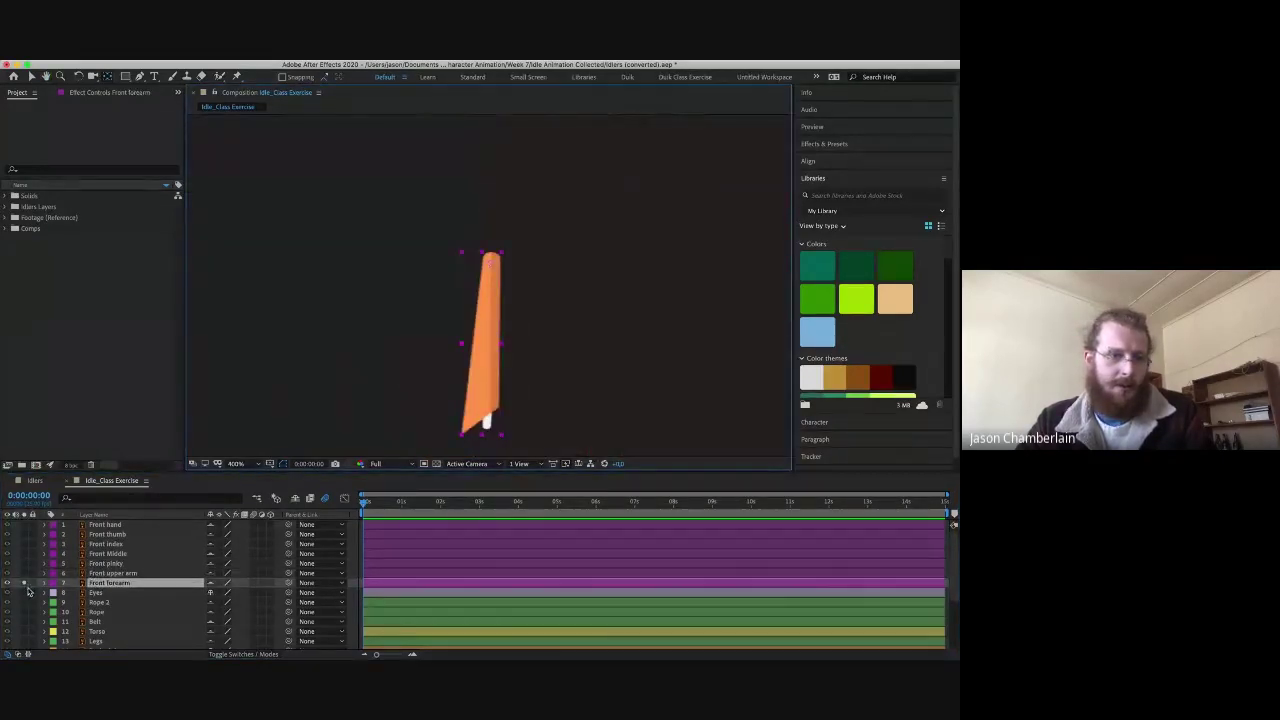
left_click(24, 582)
left_click(523, 256)
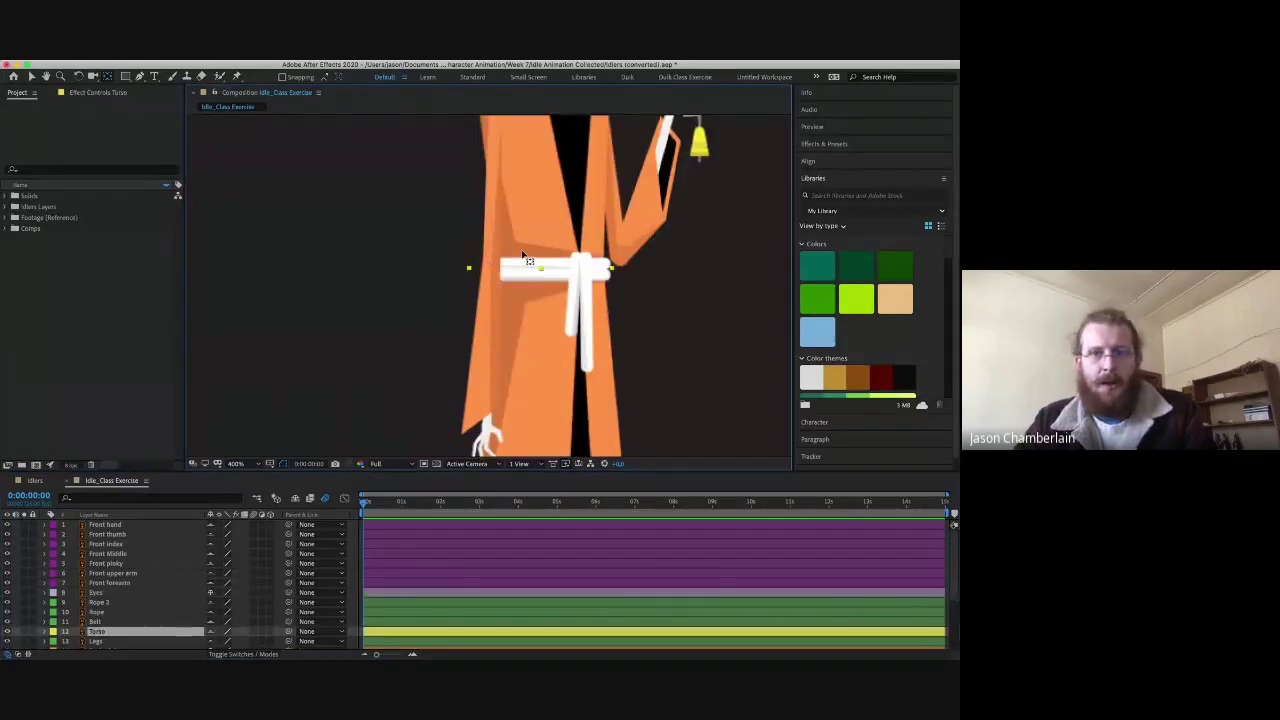
scroll(523, 256, "up", 5)
scroll(523, 256, "right", 4)
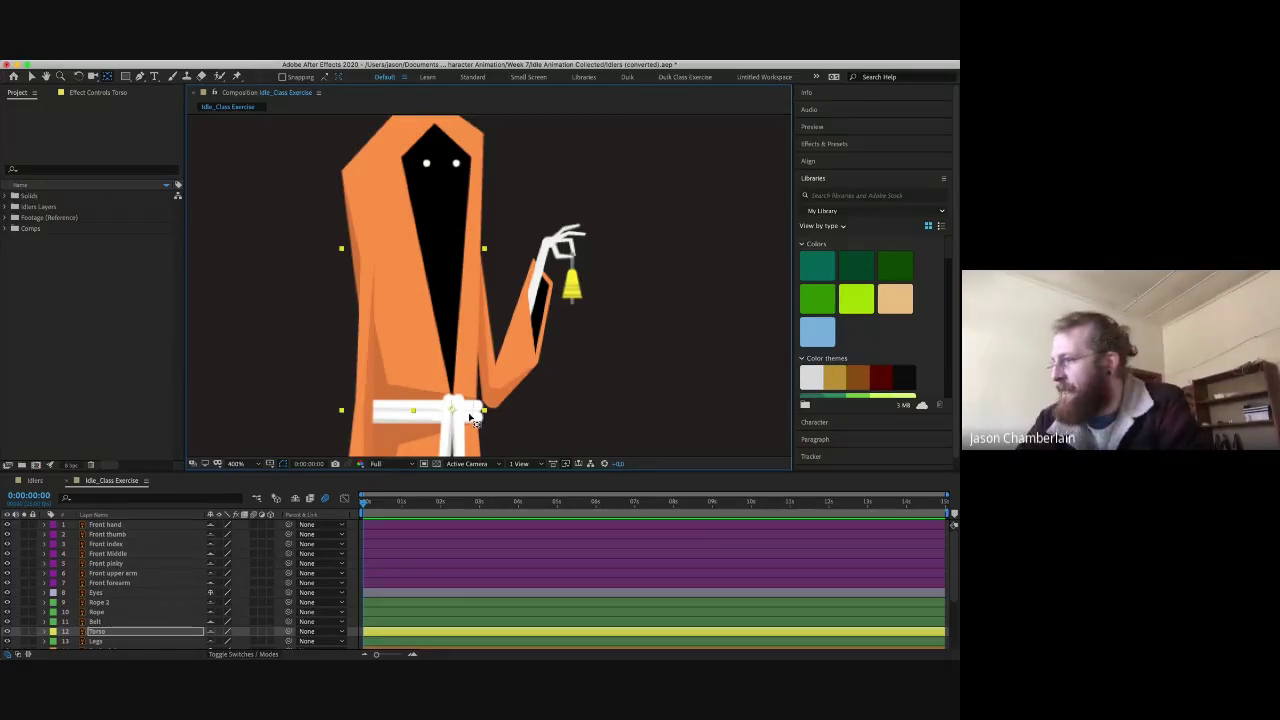
key("super+Tab")
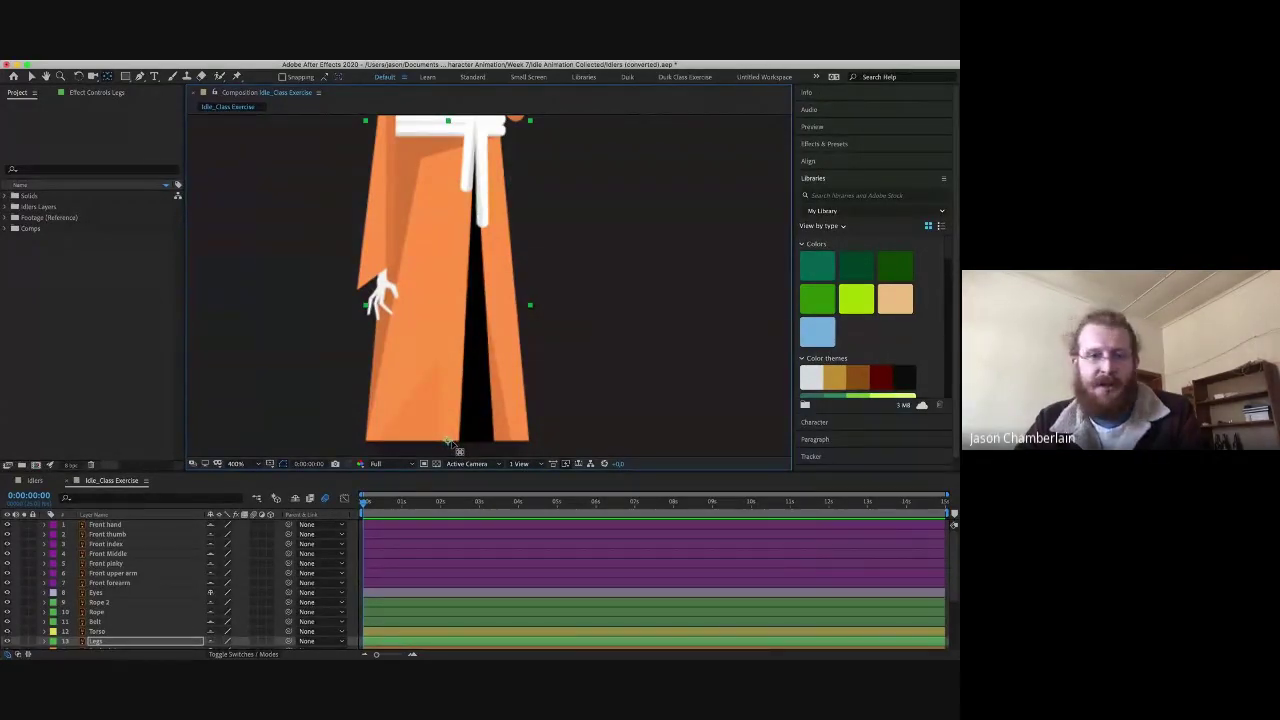
key("comma")
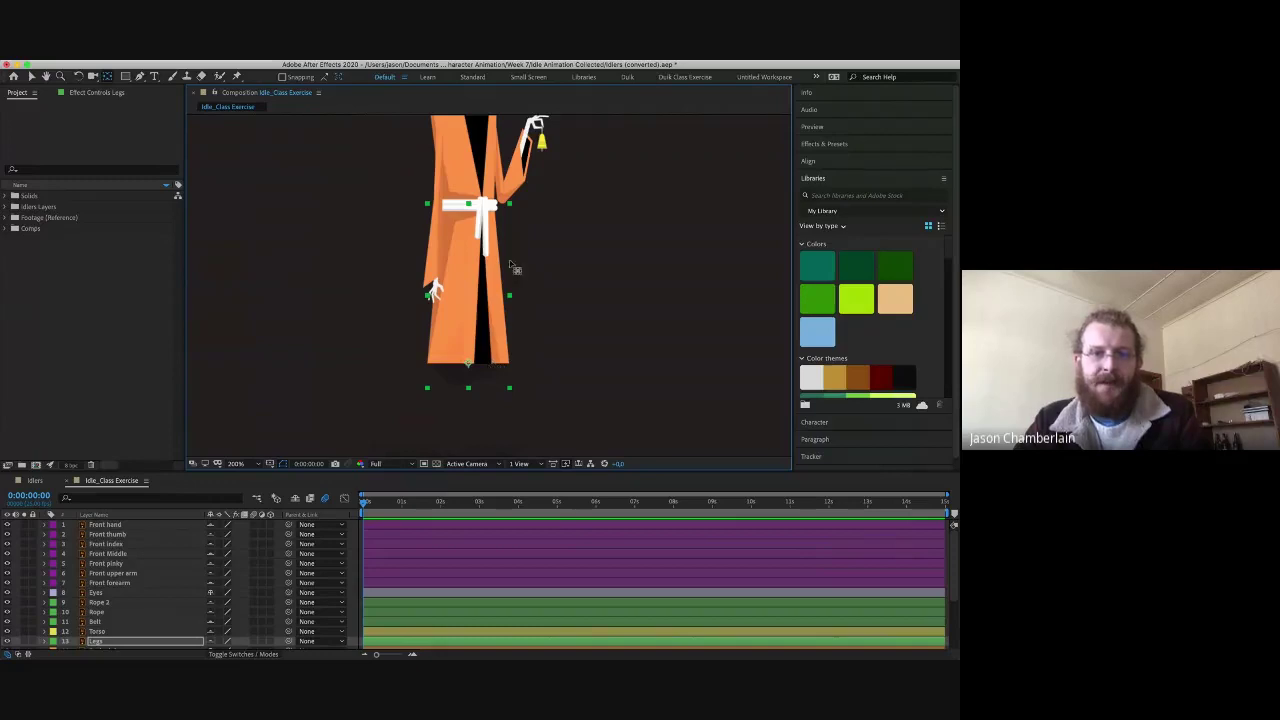
left_click(473, 376)
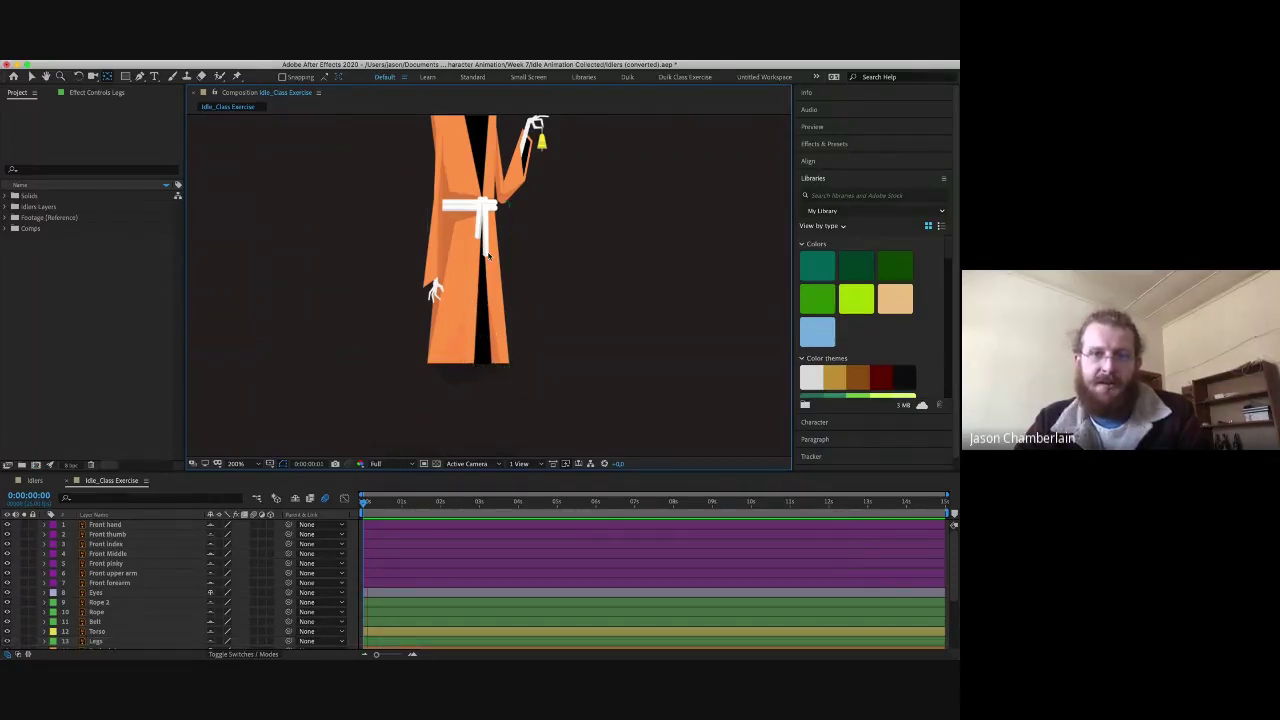
left_click(378, 501)
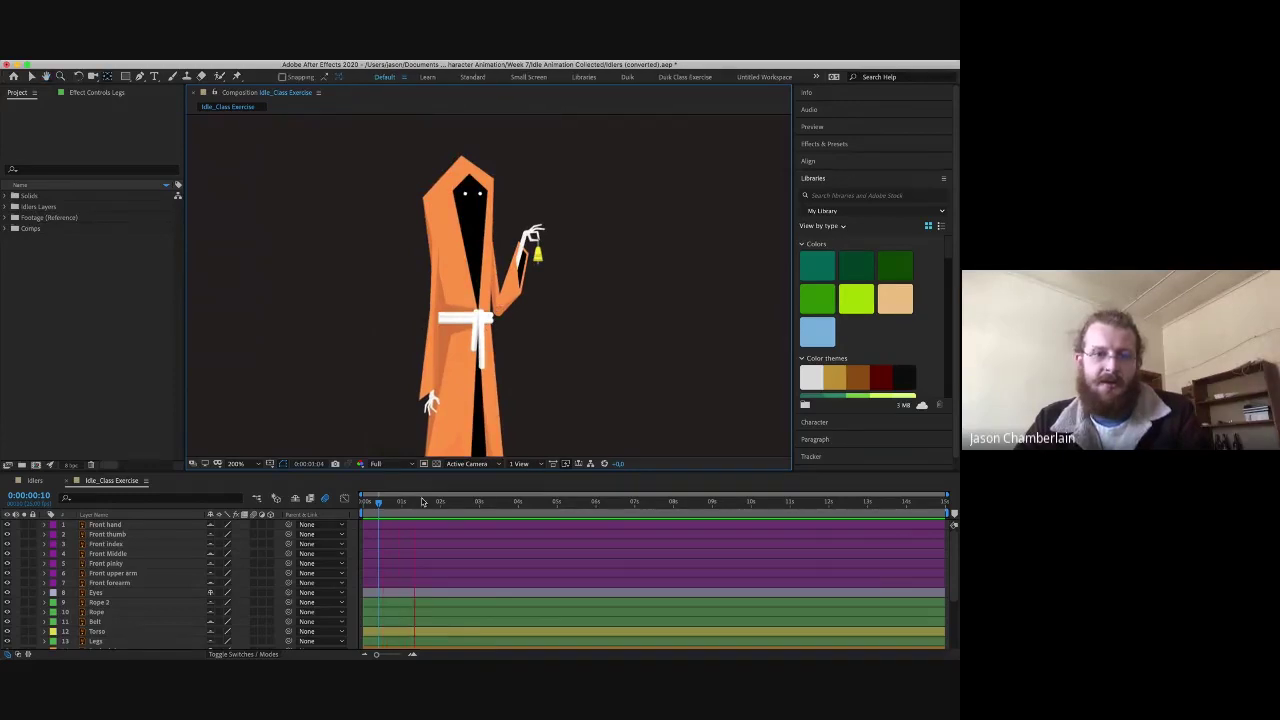
- At the first frame, zoom in and move Rope 2's anchor point up to the belt knot
left_click(362, 501)
key("period")
key("period")
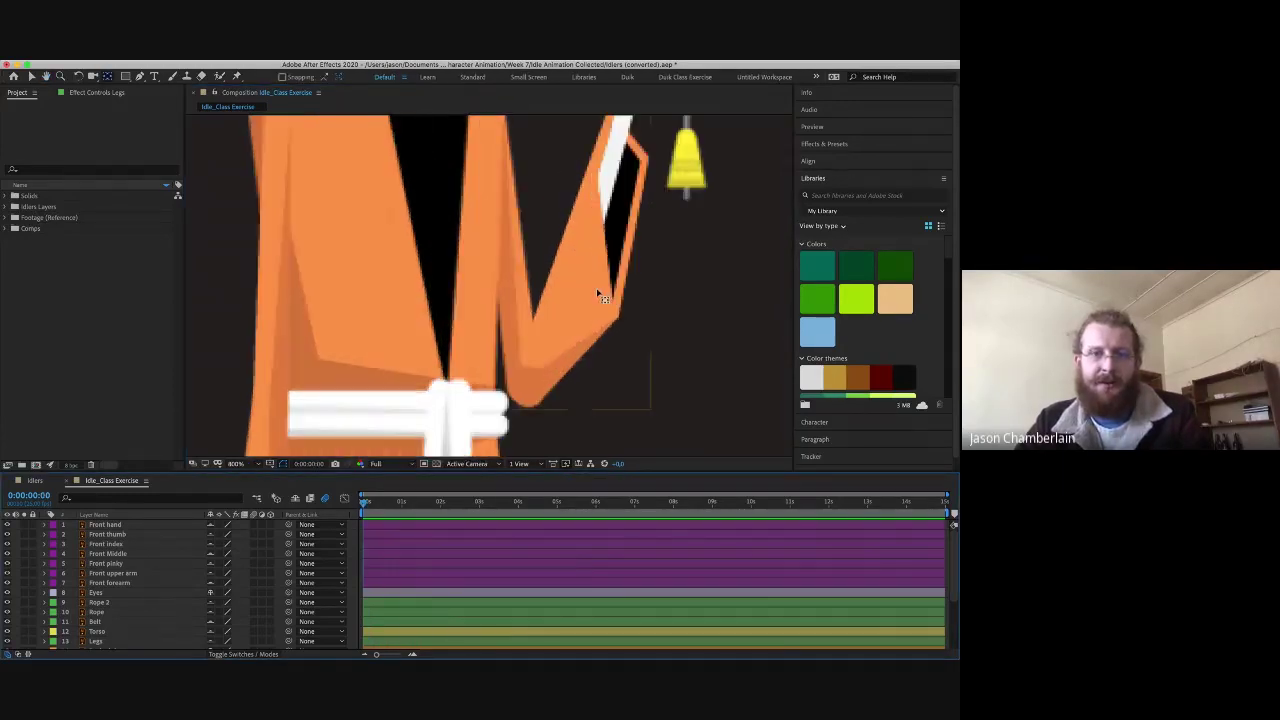
left_click_drag(598, 295, 560, 343)
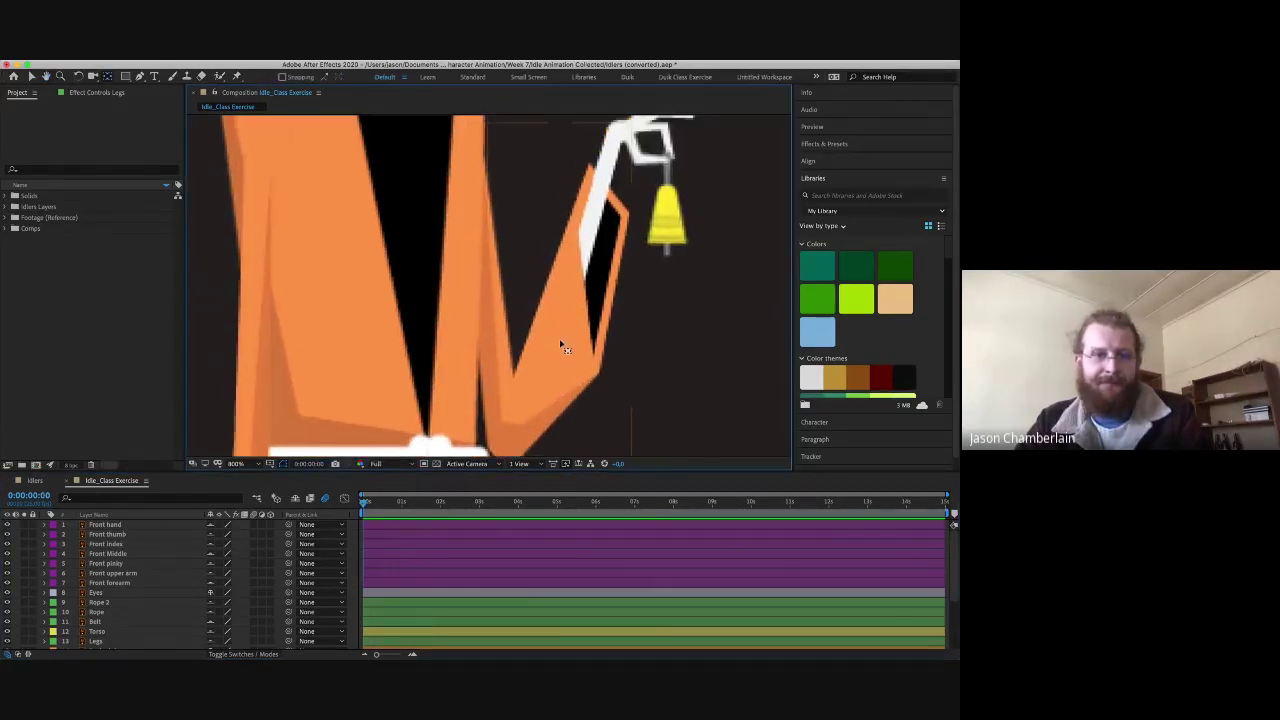
left_click(110, 603)
left_click_drag(394, 343, 400, 191)
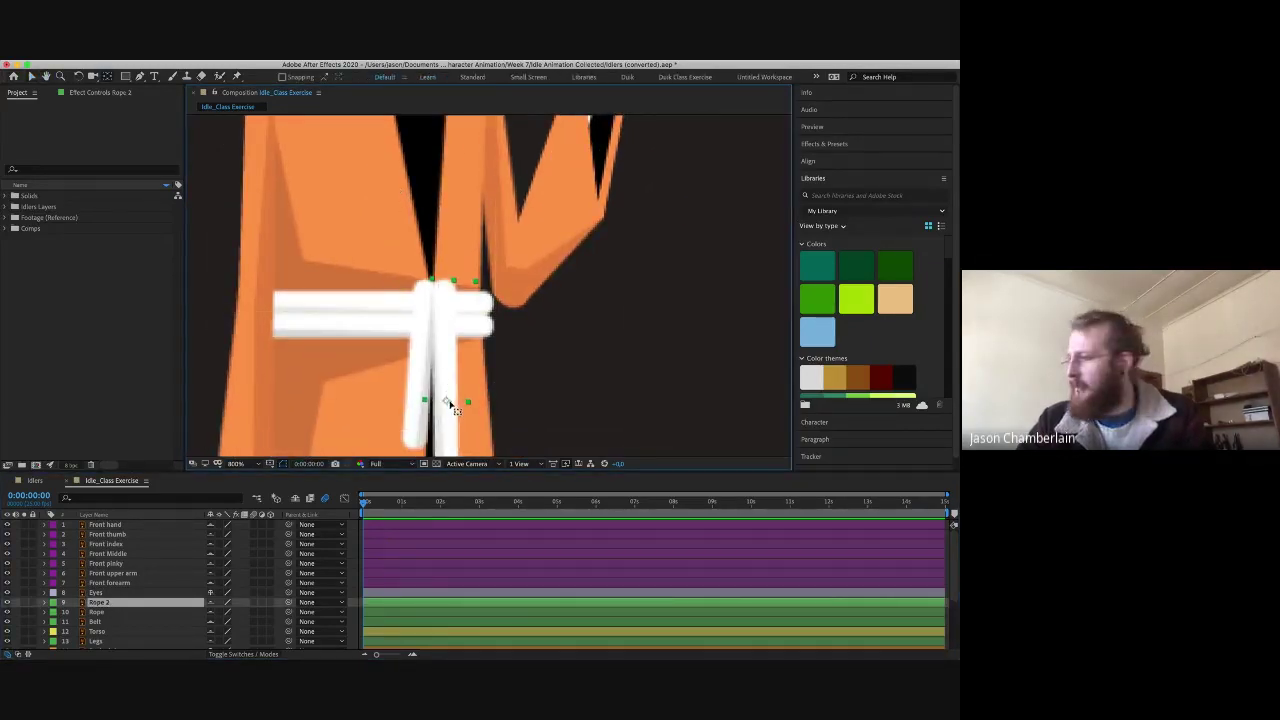
left_click_drag(446, 400, 450, 295)
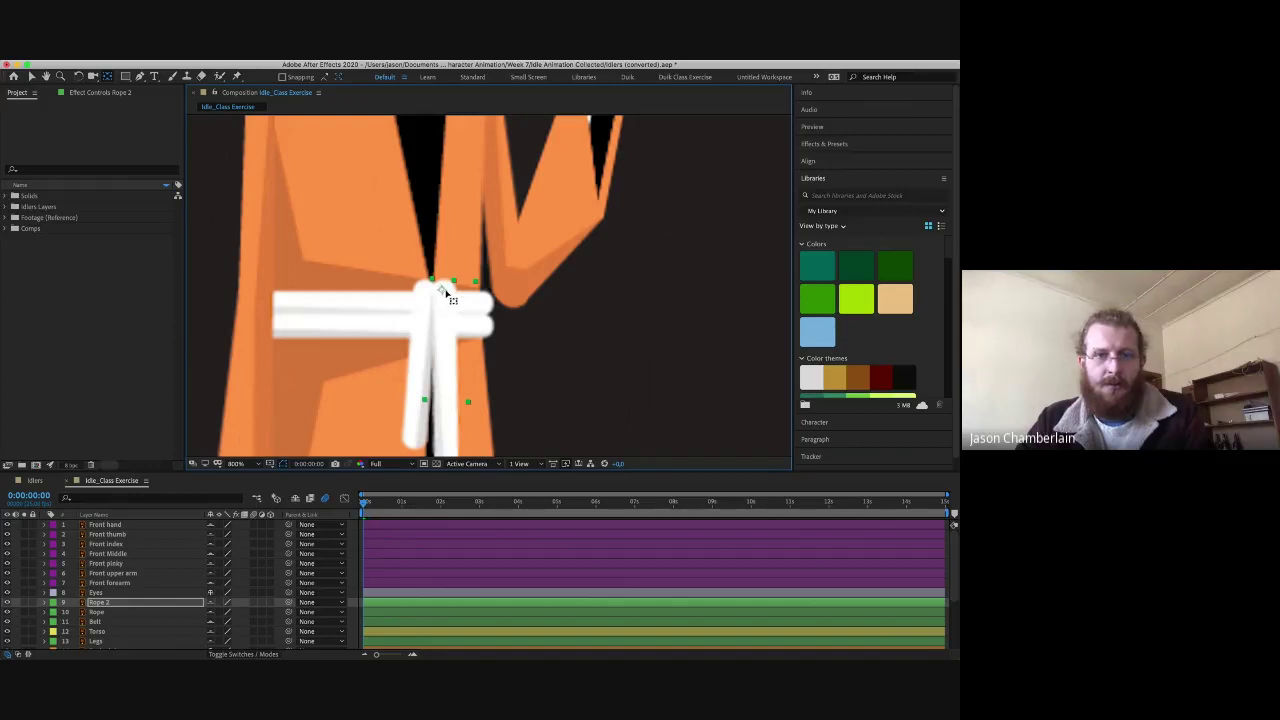
- Move the Rope layer's anchor point up to the knot, then select the Belt layer
left_click(421, 430)
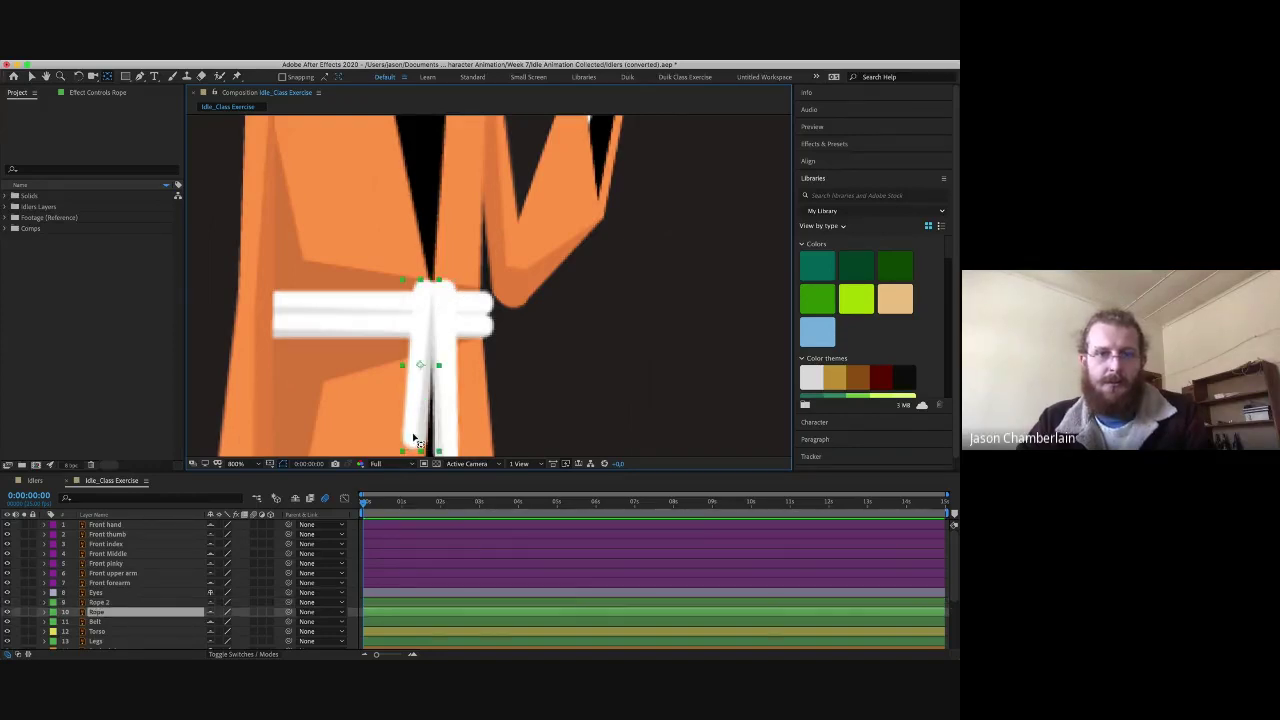
left_click_drag(423, 363, 428, 291)
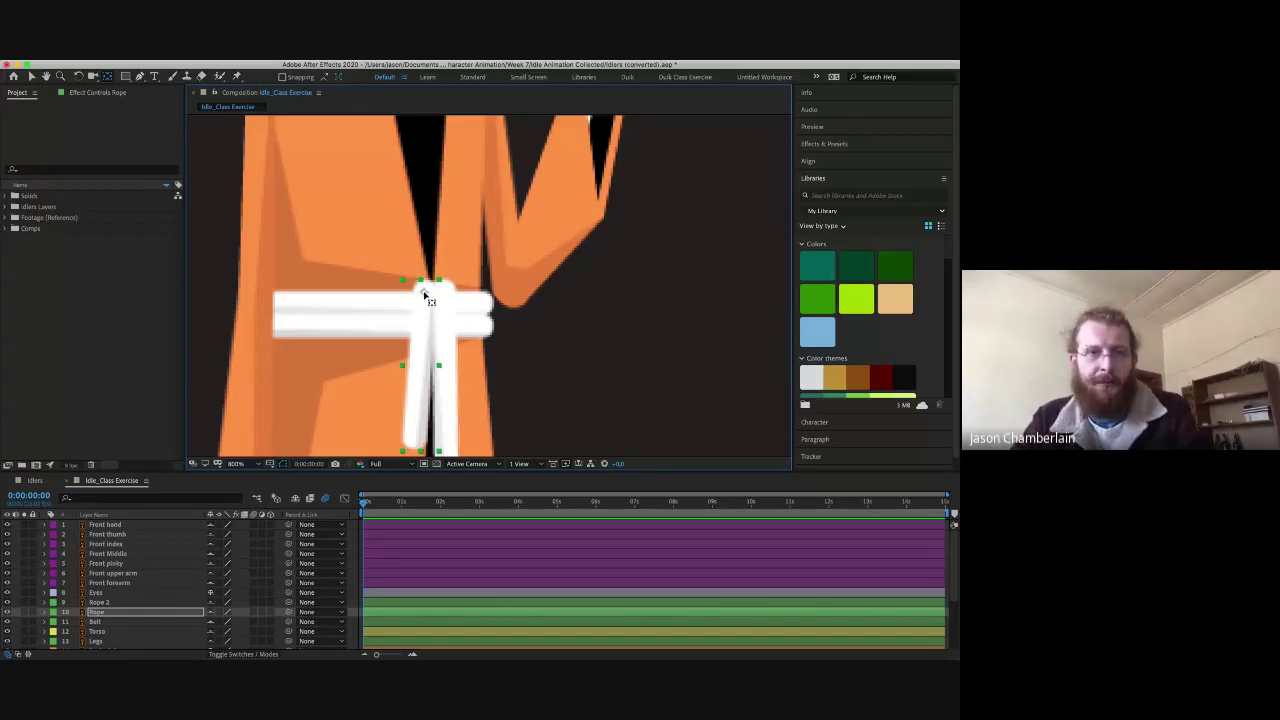
left_click(437, 318)
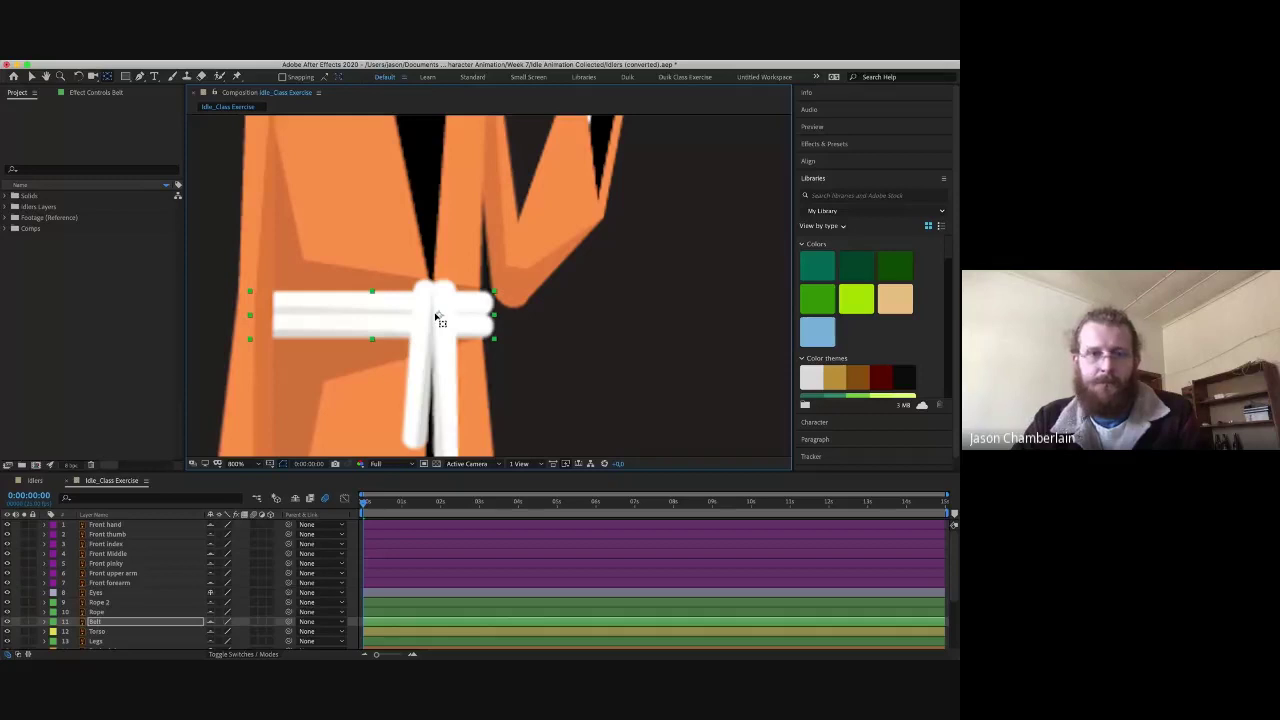
left_click_drag(437, 318, 335, 533)
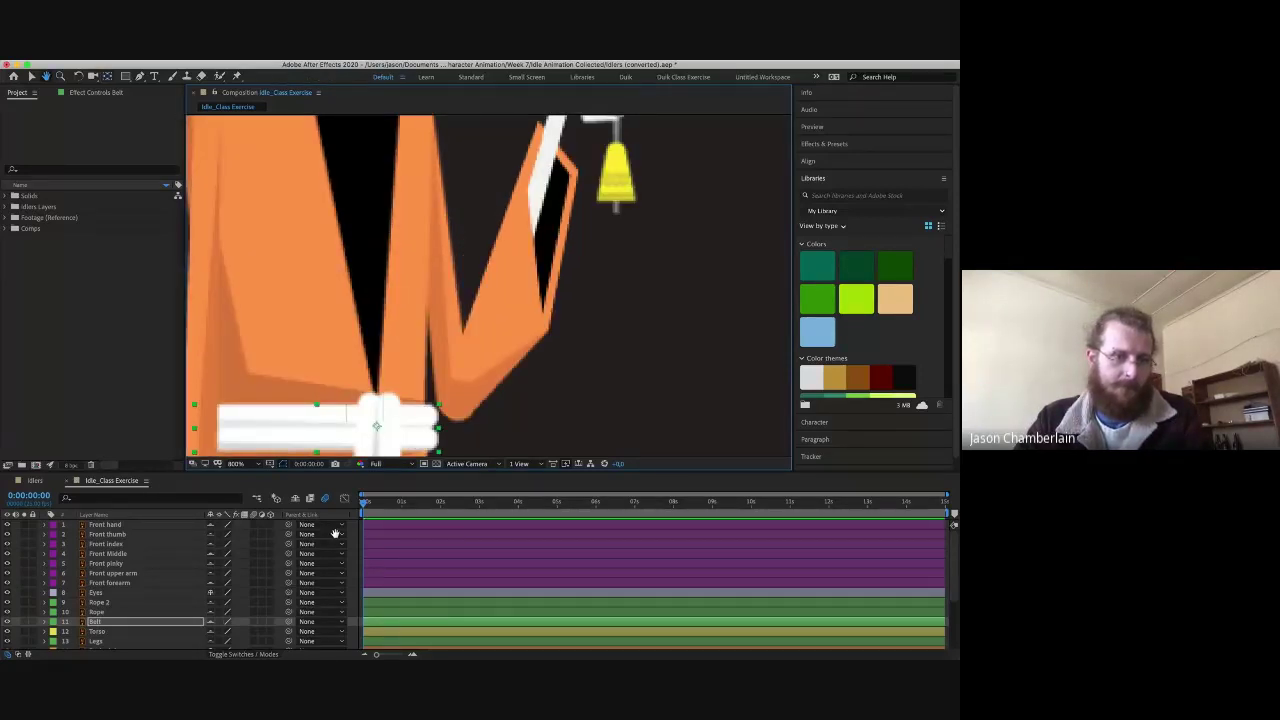
- Solo the back arm layers, Back pinky through Back upper arm
scroll(335, 533, "down", 3)
left_click(105, 566)
left_click_drag(361, 307, 338, 437)
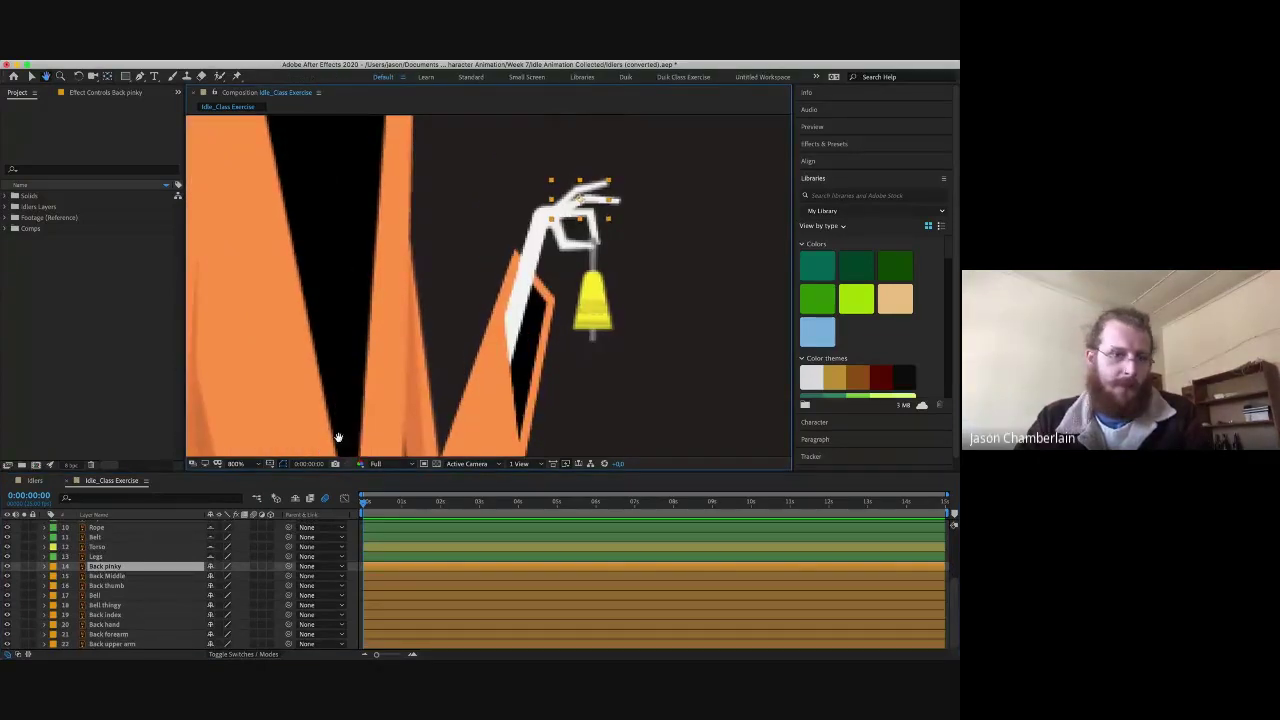
key("v")
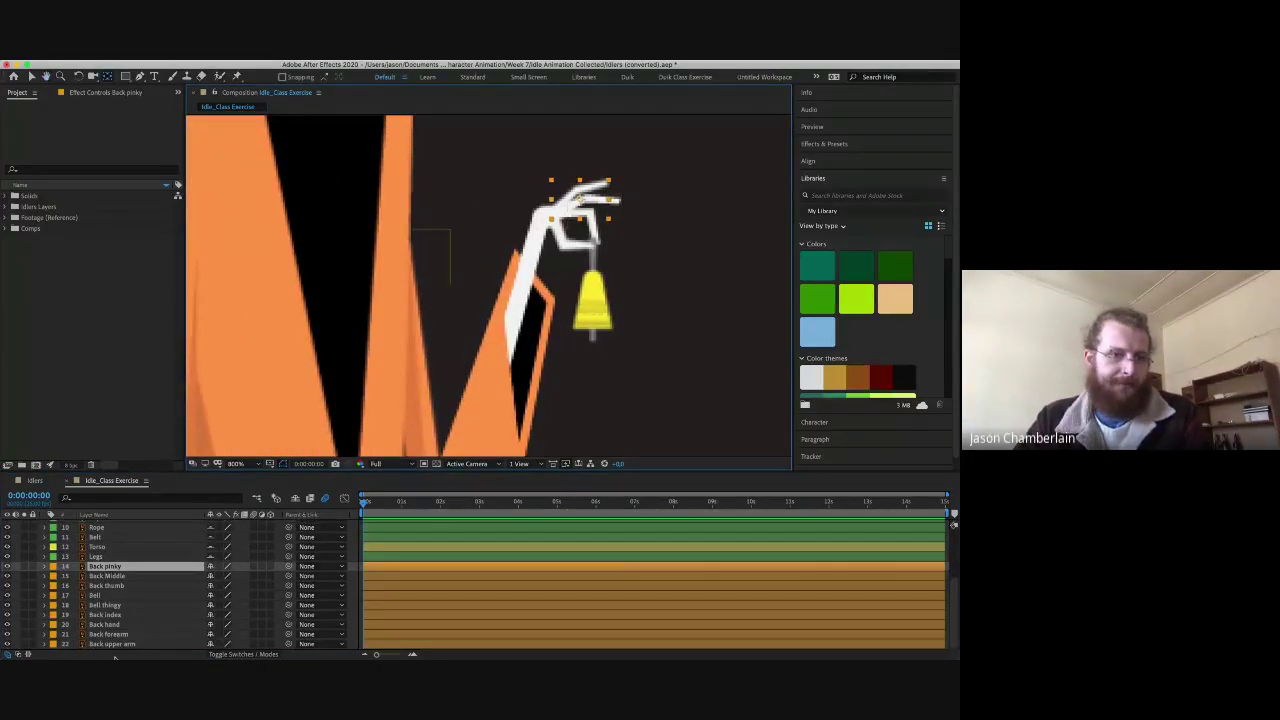
left_click(128, 644)
left_click(107, 566, "shift")
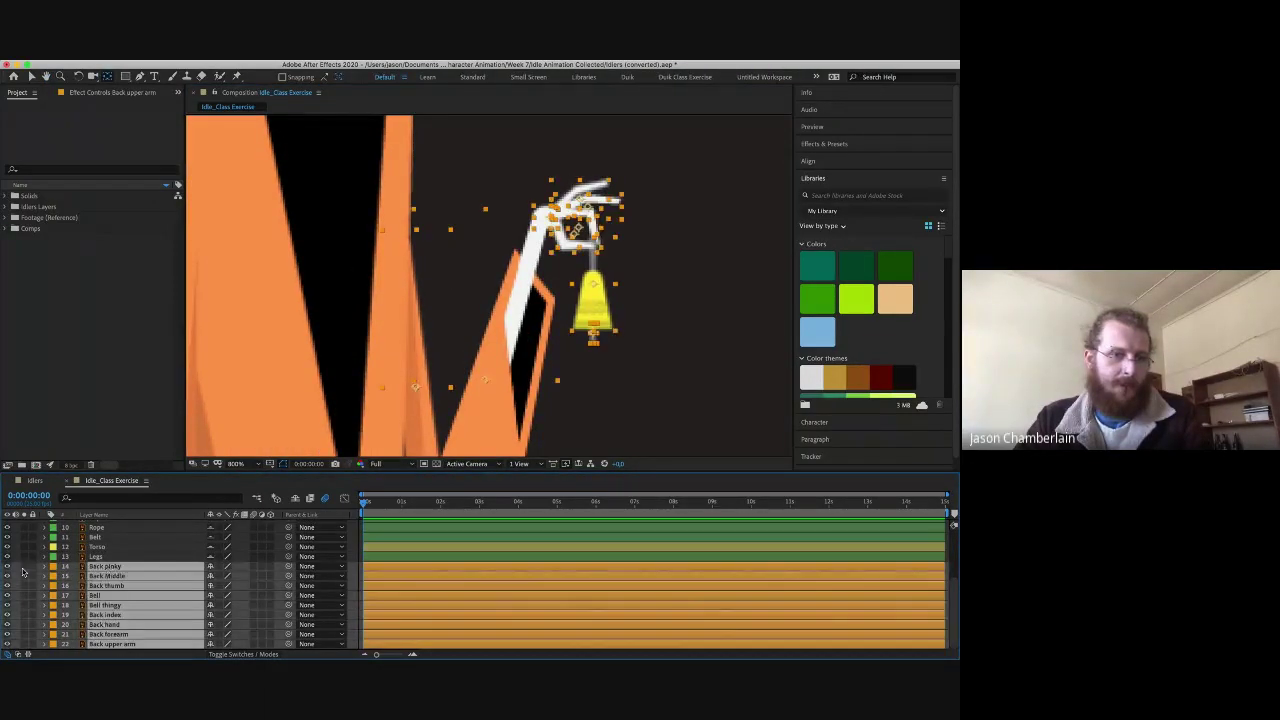
left_click(24, 566)
left_click(660, 292)
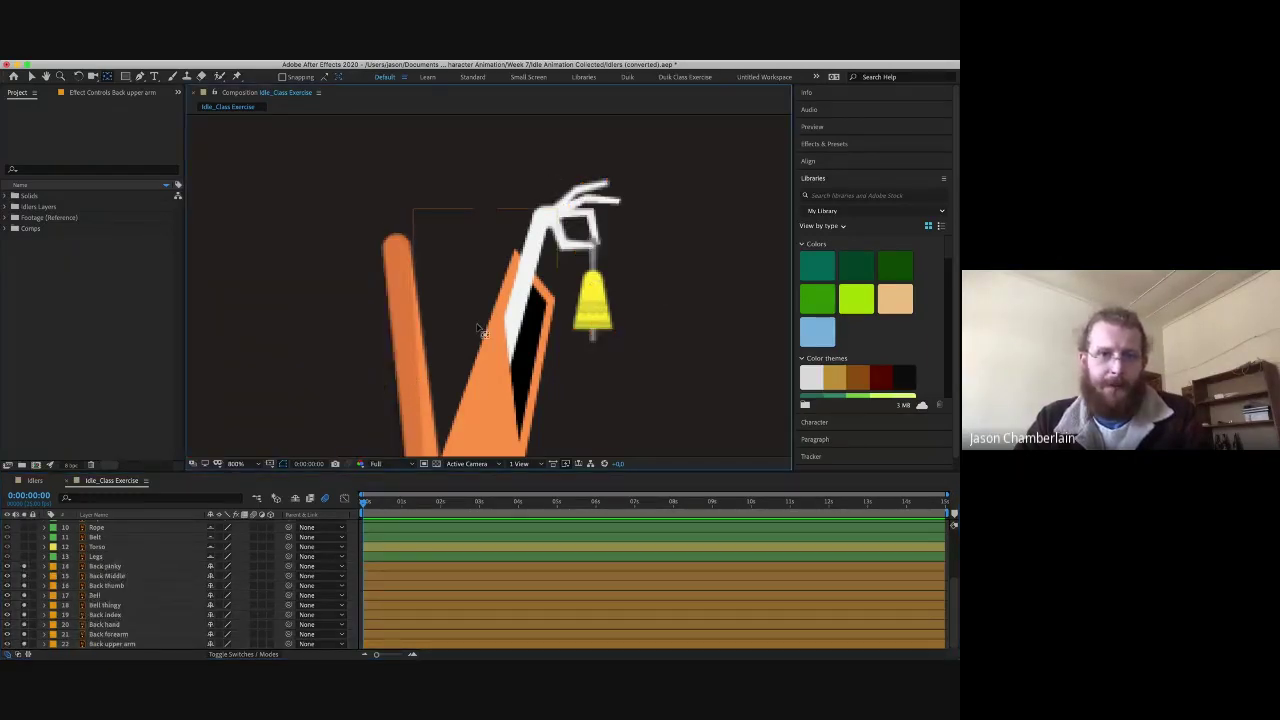
left_click(398, 252)
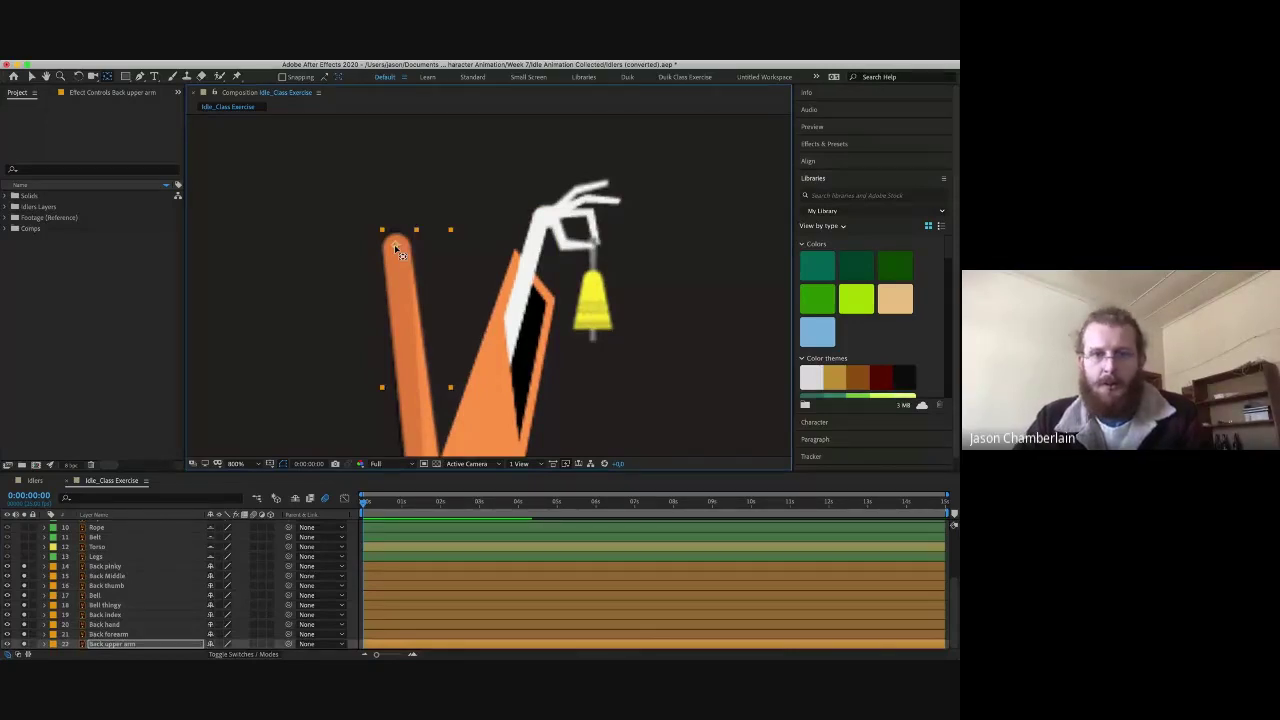
- Set the Back forearm pivot at its elbow end and the Back hand pivot at the wrist
left_click(510, 405)
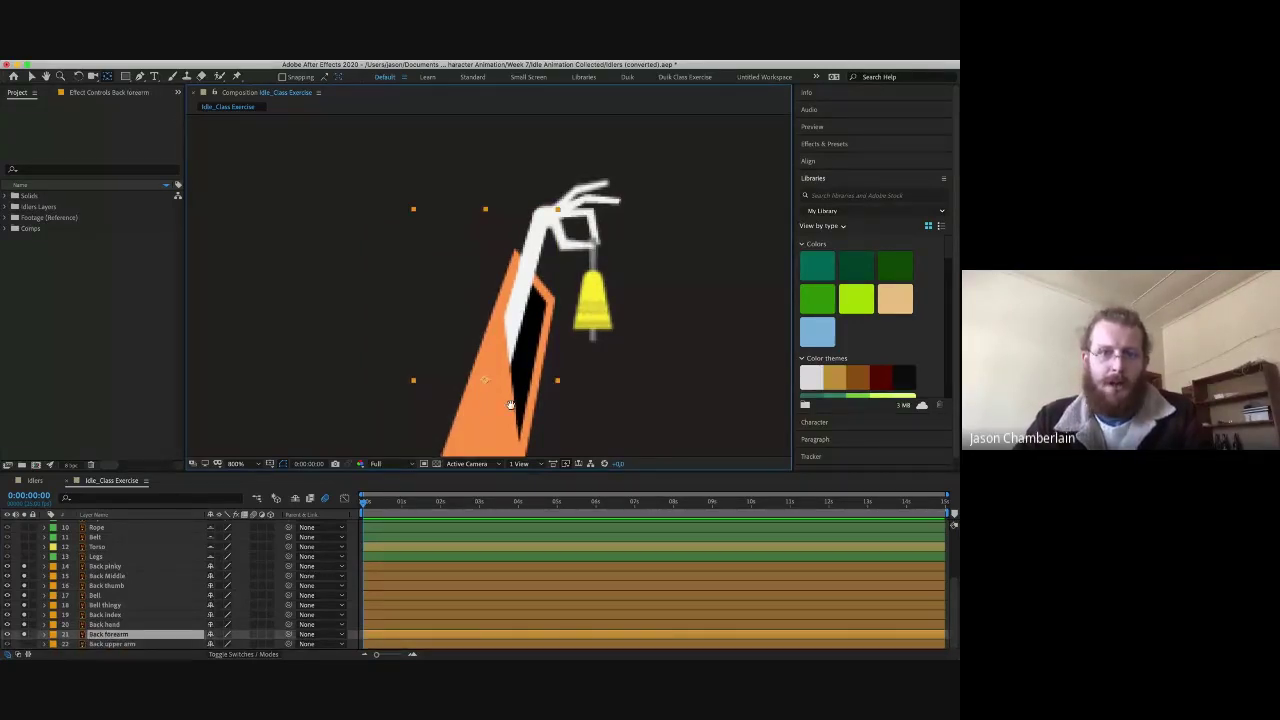
left_click_drag(510, 405, 455, 368)
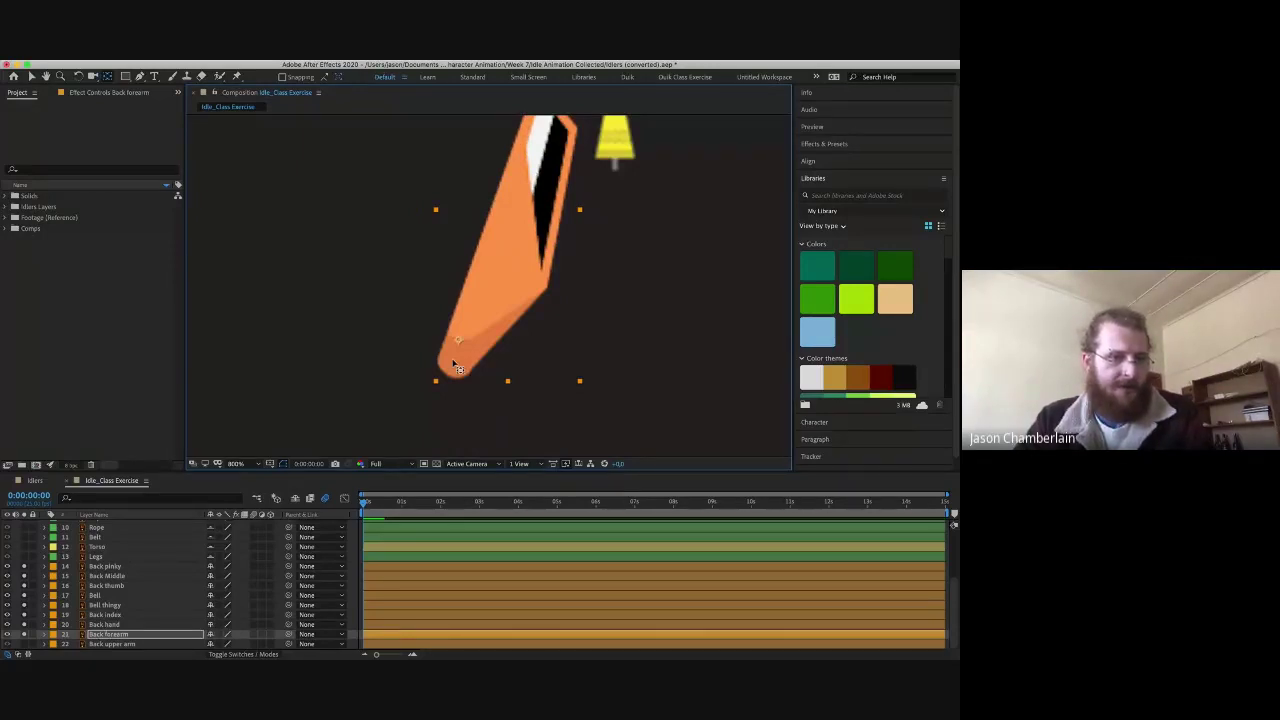
key("ctrl+Up")
key("h")
left_click_drag(569, 260, 503, 383)
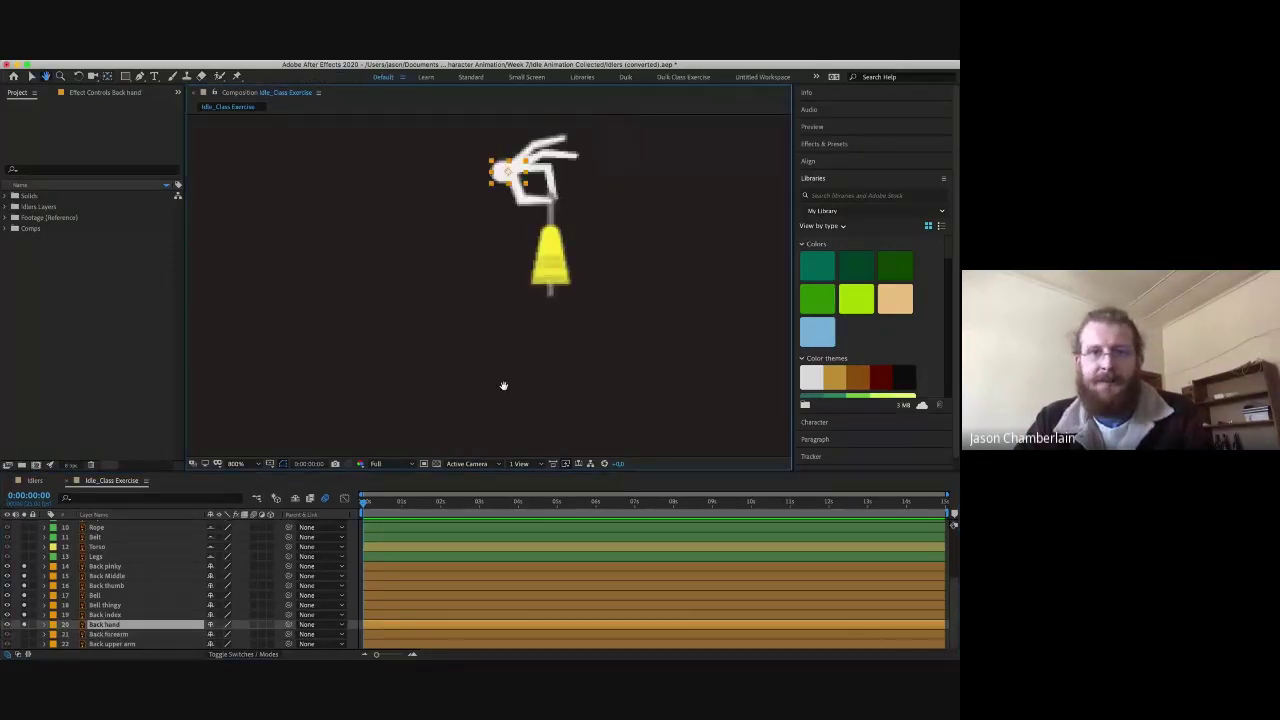
key("v")
scroll(525, 252, "up", 4)
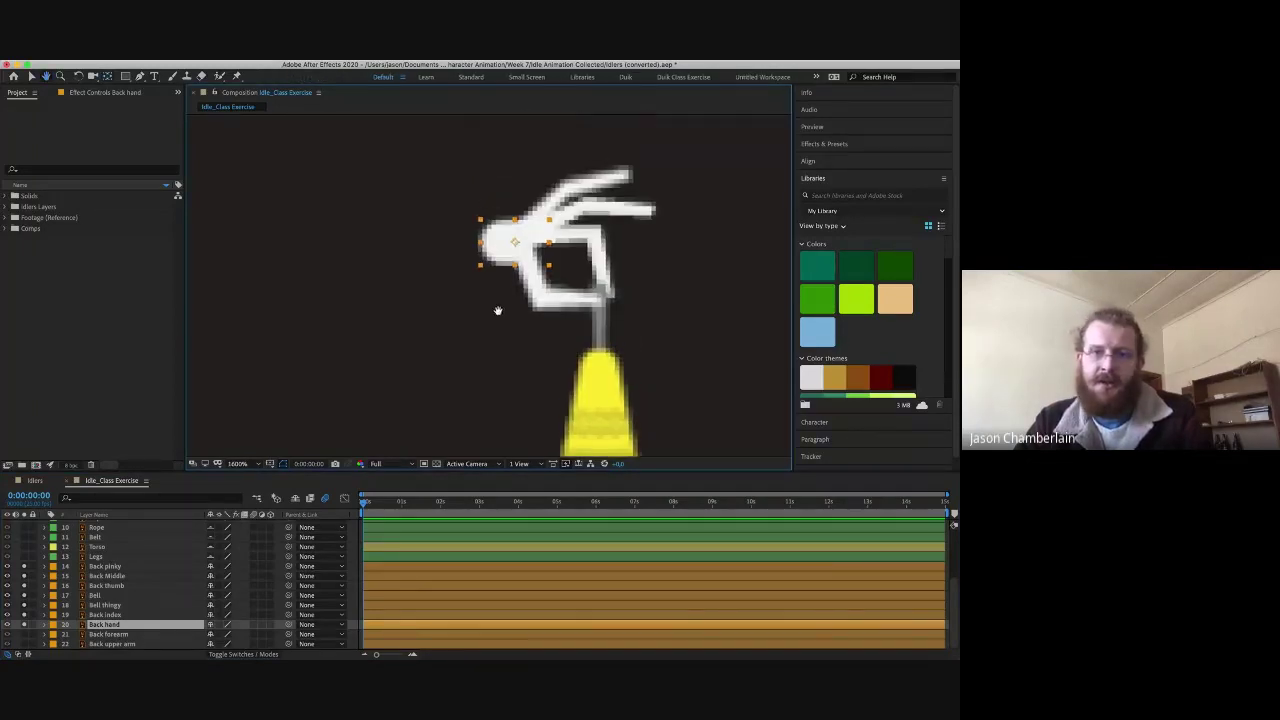
left_click_drag(518, 245, 491, 242)
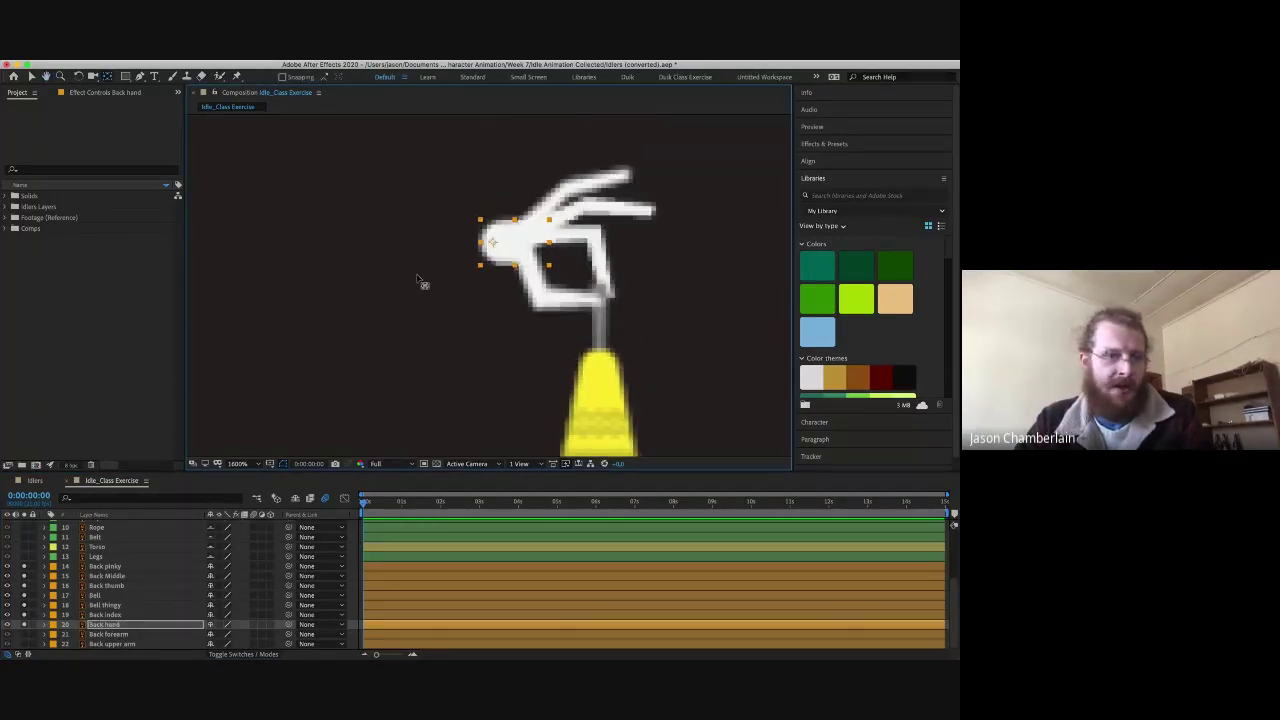
- Move the Back index finger pivot to its upper-left joint and hide the Bell layer
left_click(105, 615)
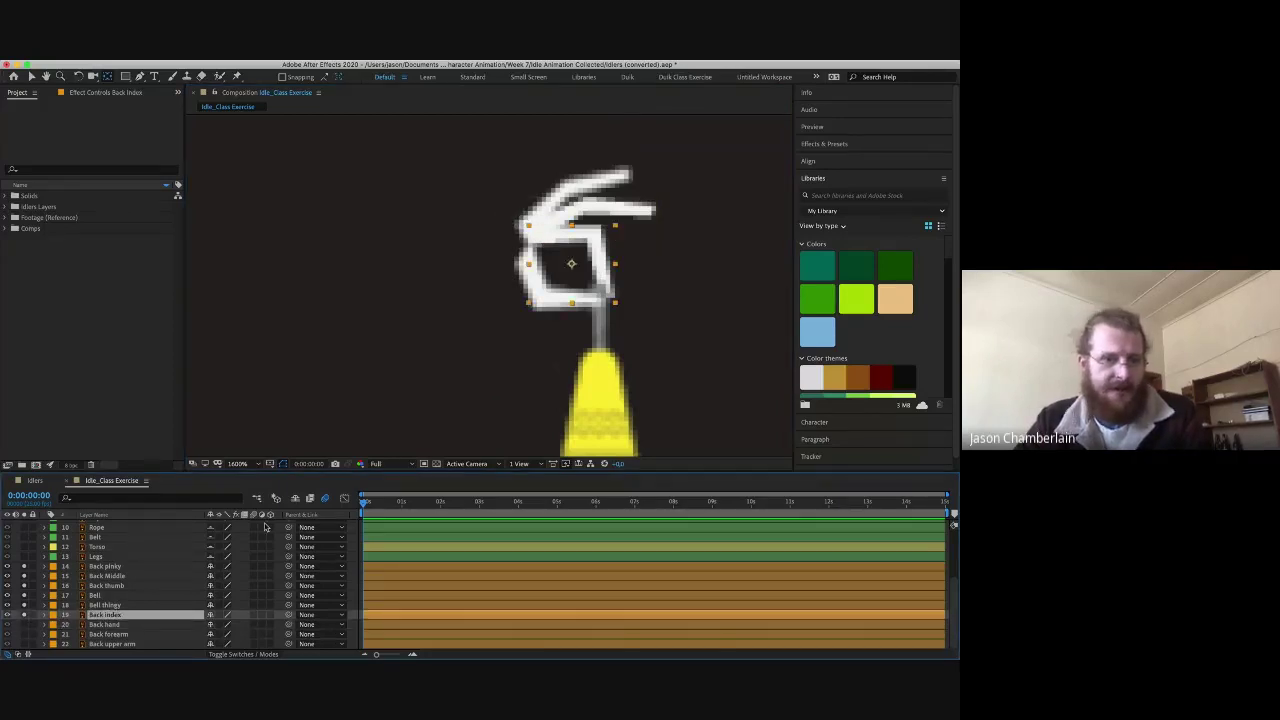
left_click_drag(572, 265, 535, 240)
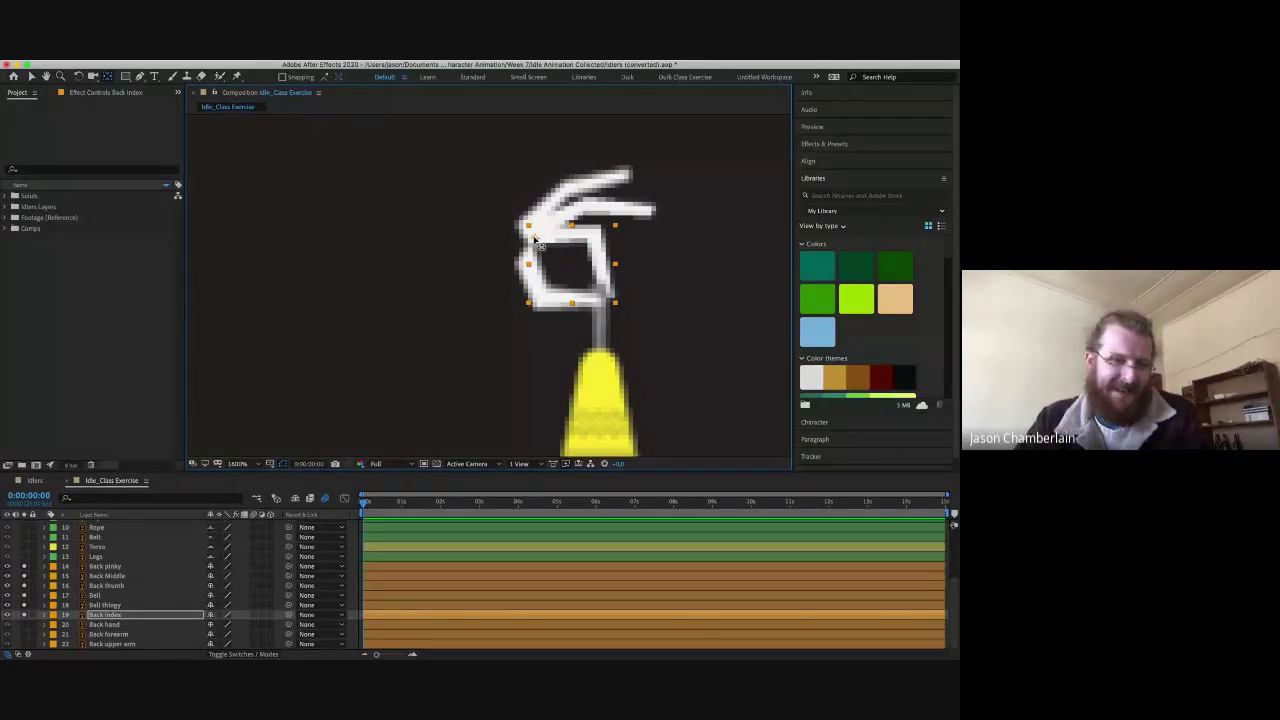
left_click(112, 605)
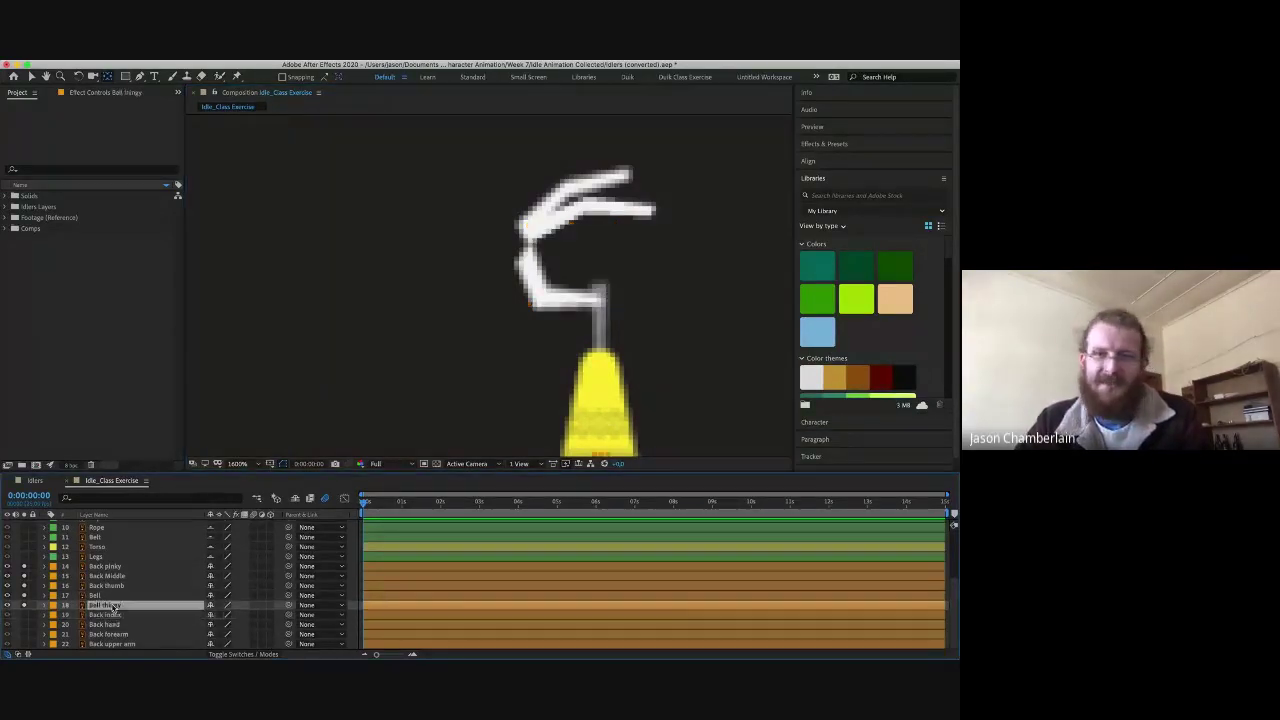
scroll(534, 394, "down", 3)
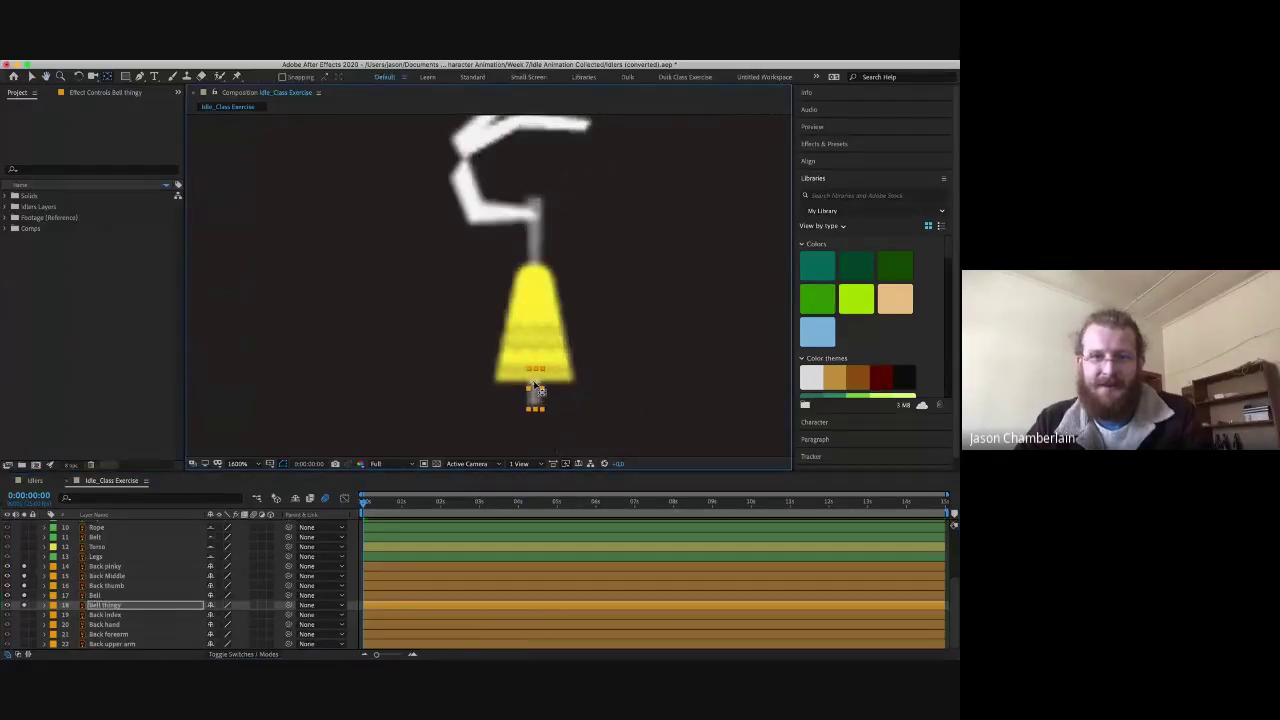
left_click(30, 607)
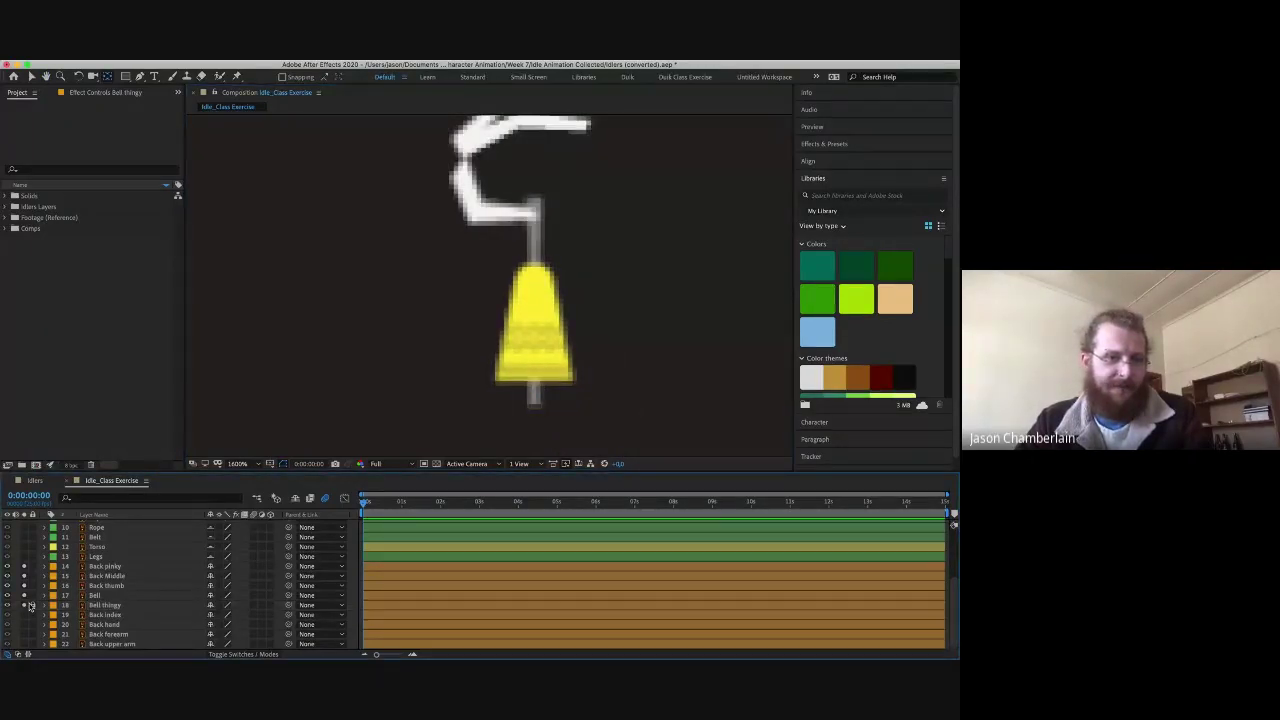
left_click(104, 596)
key("Return")
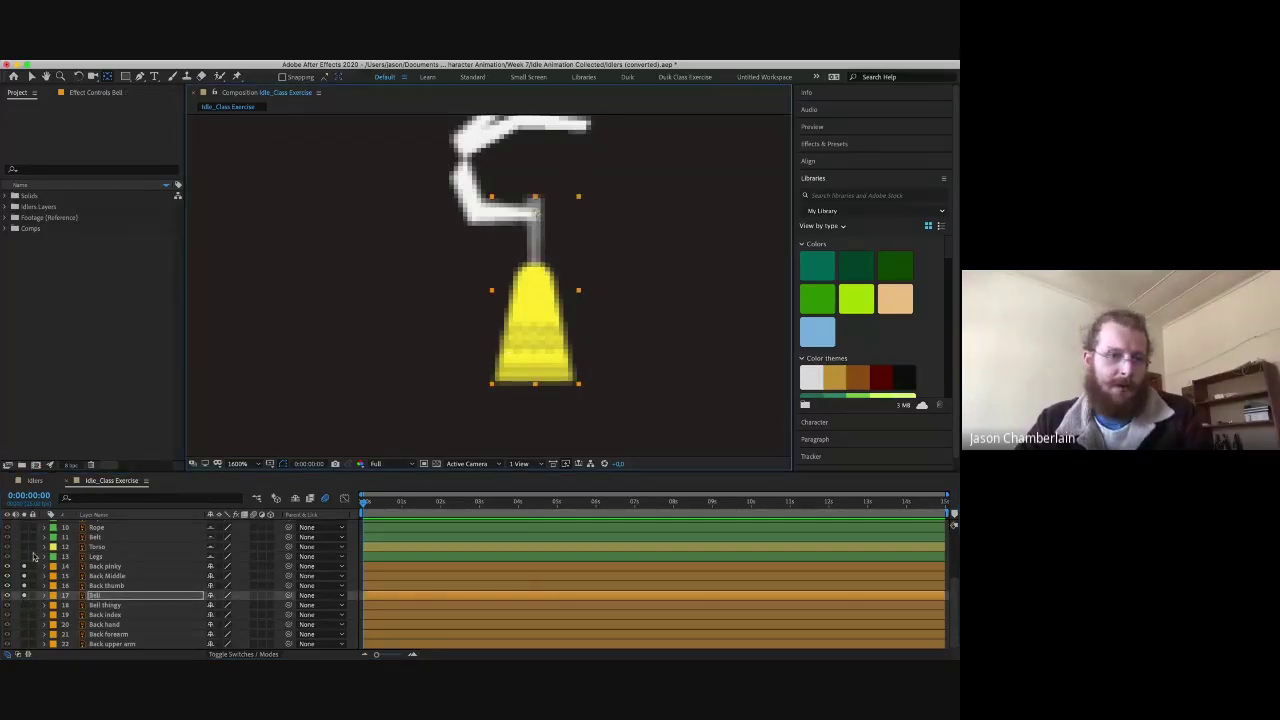
left_click(23, 598)
- Hide the thumb, set the Back Middle finger pivot at its base, then show the whole character
left_click(91, 587)
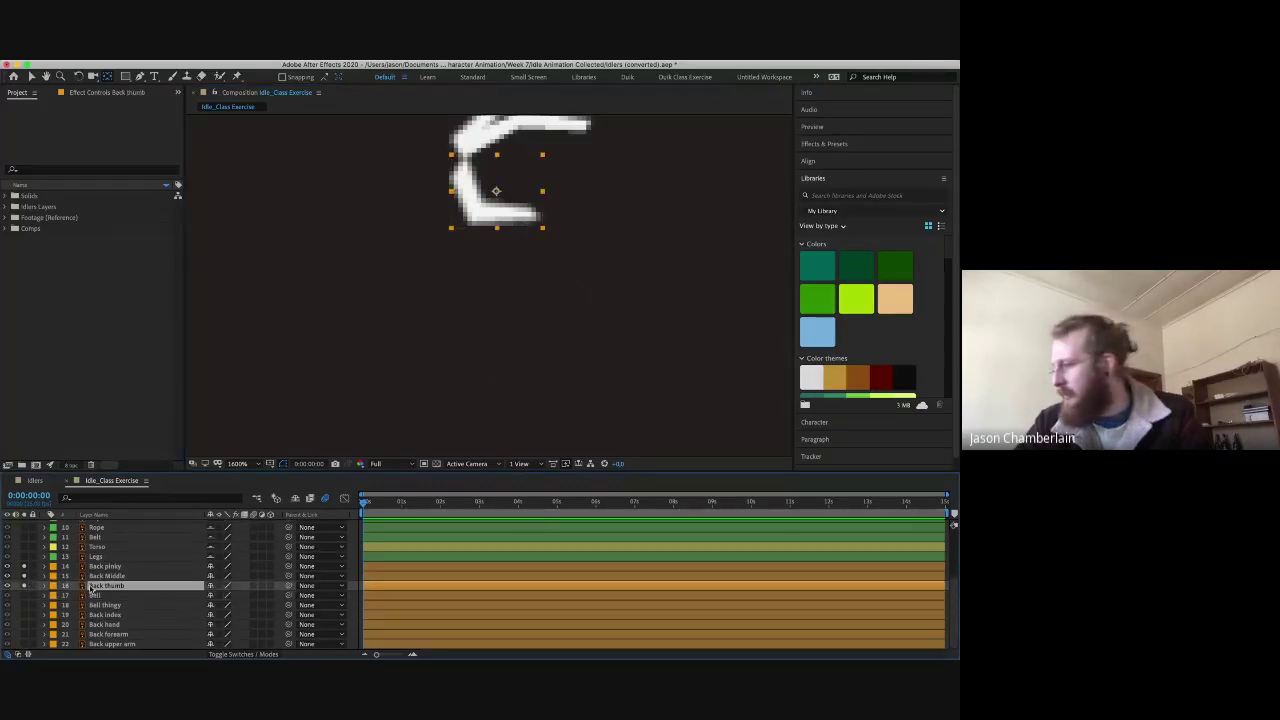
scroll(257, 449, "up", 5)
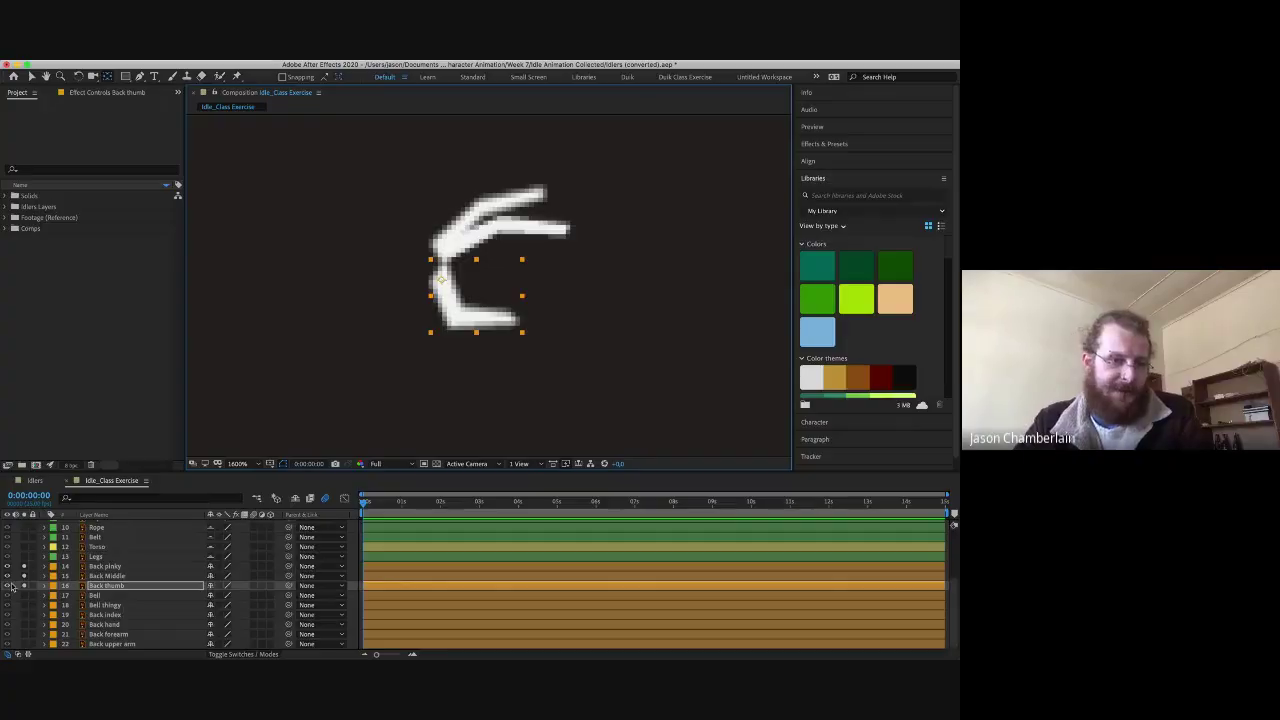
left_click(24, 585)
left_click(118, 577)
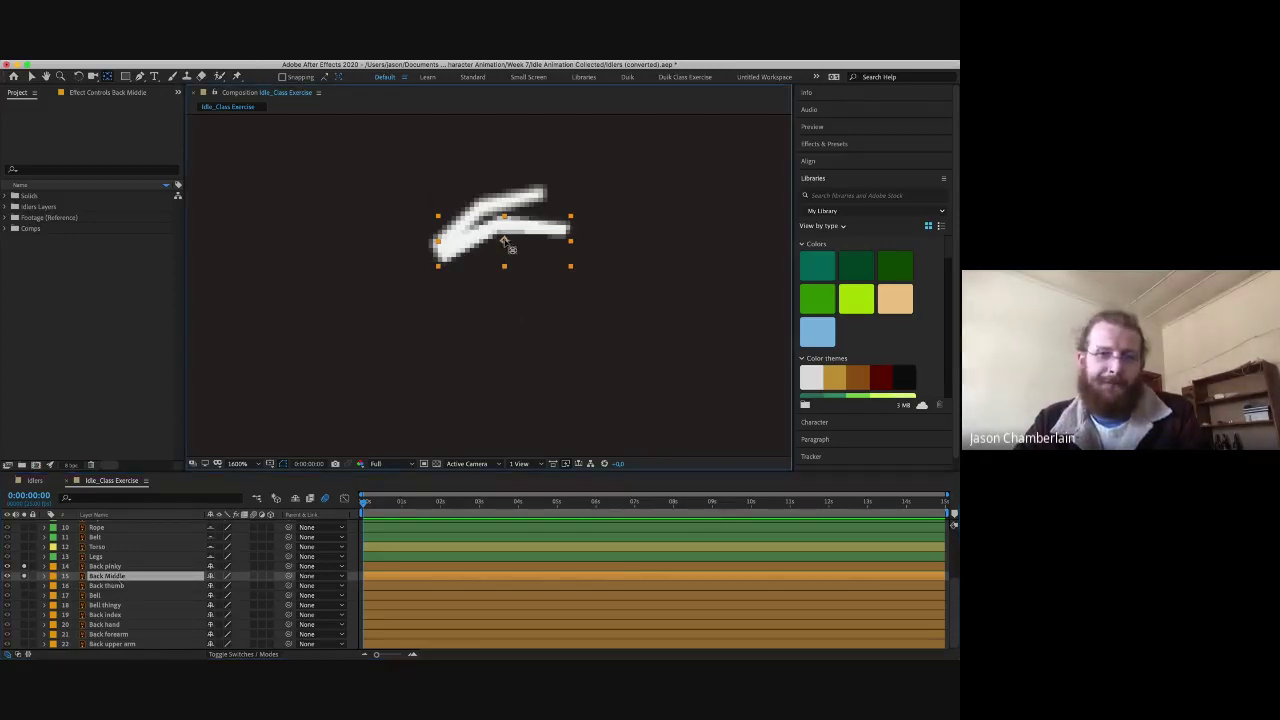
left_click_drag(504, 241, 447, 248)
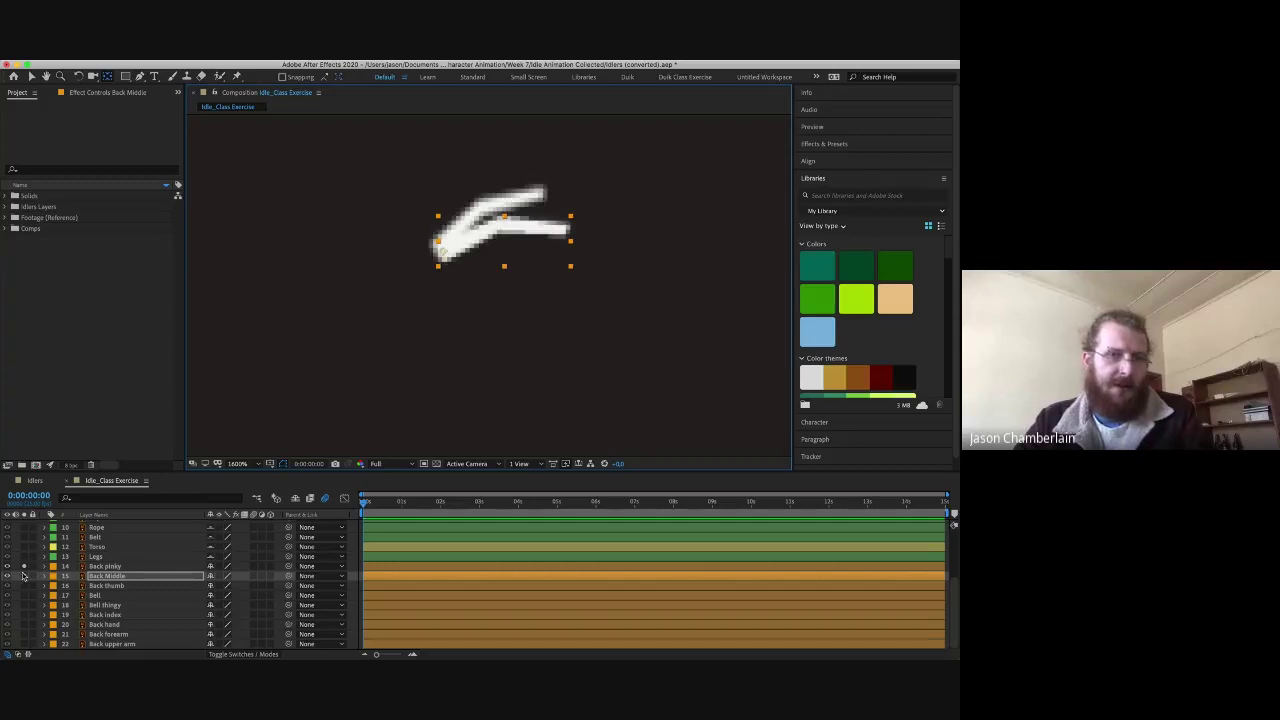
left_click(24, 576)
left_click(502, 203)
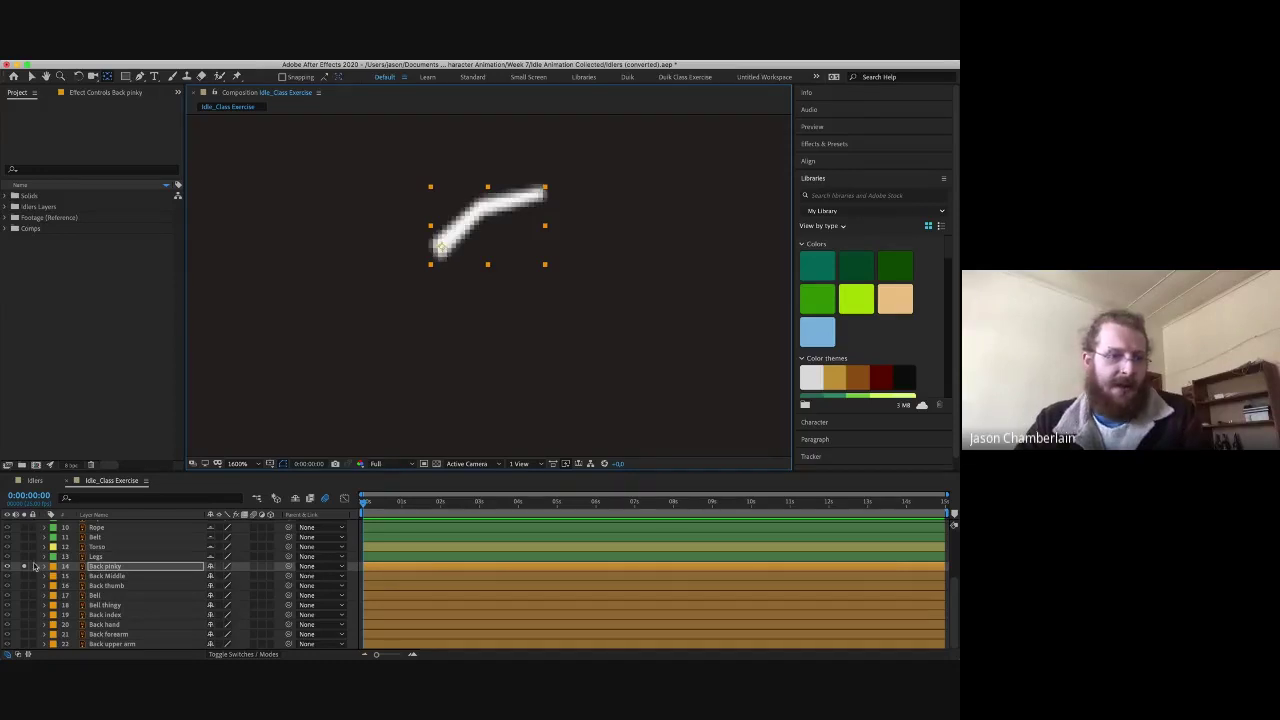
left_click(24, 566)
scroll(479, 290, "down", 4)
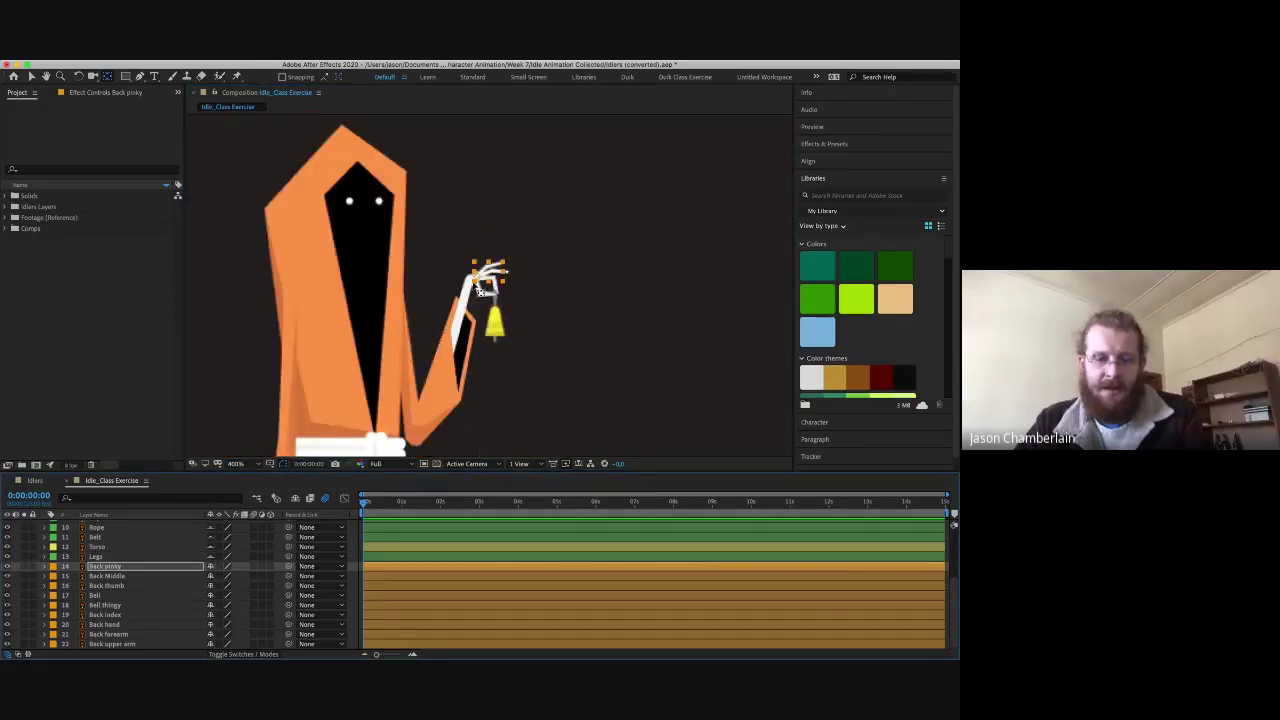
scroll(481, 290, "down", 2)
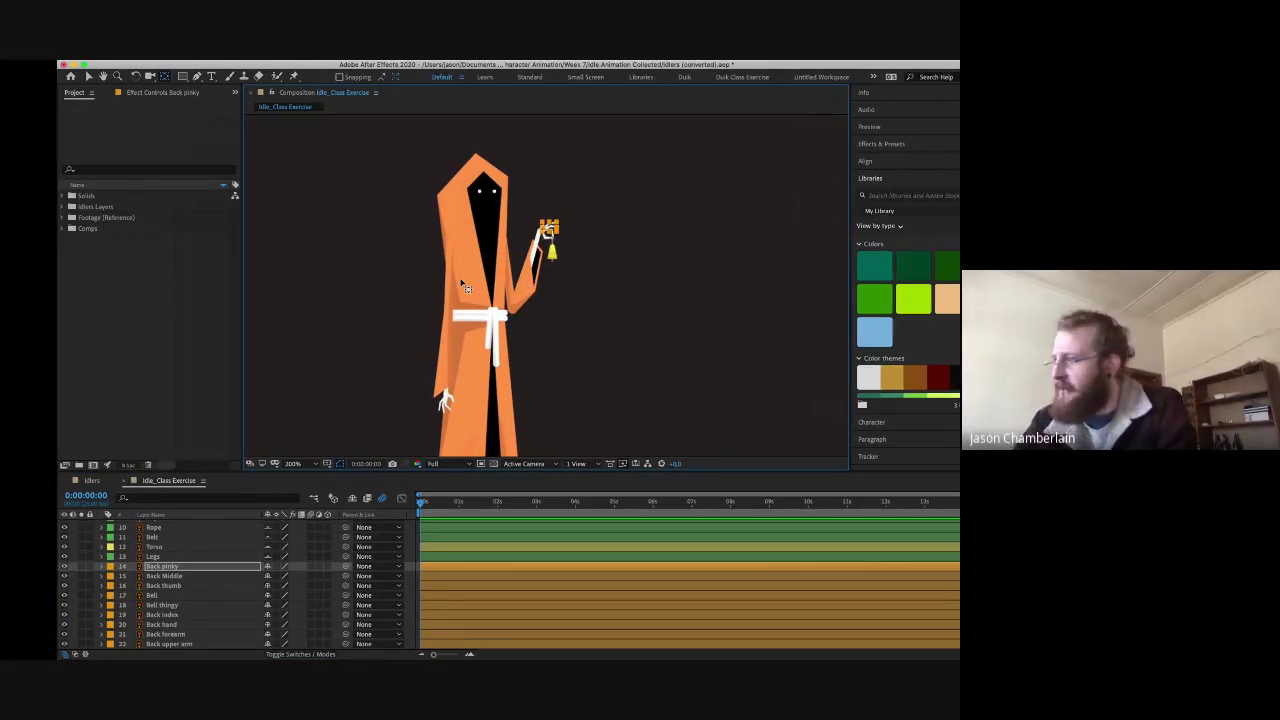
key("super+Tab")
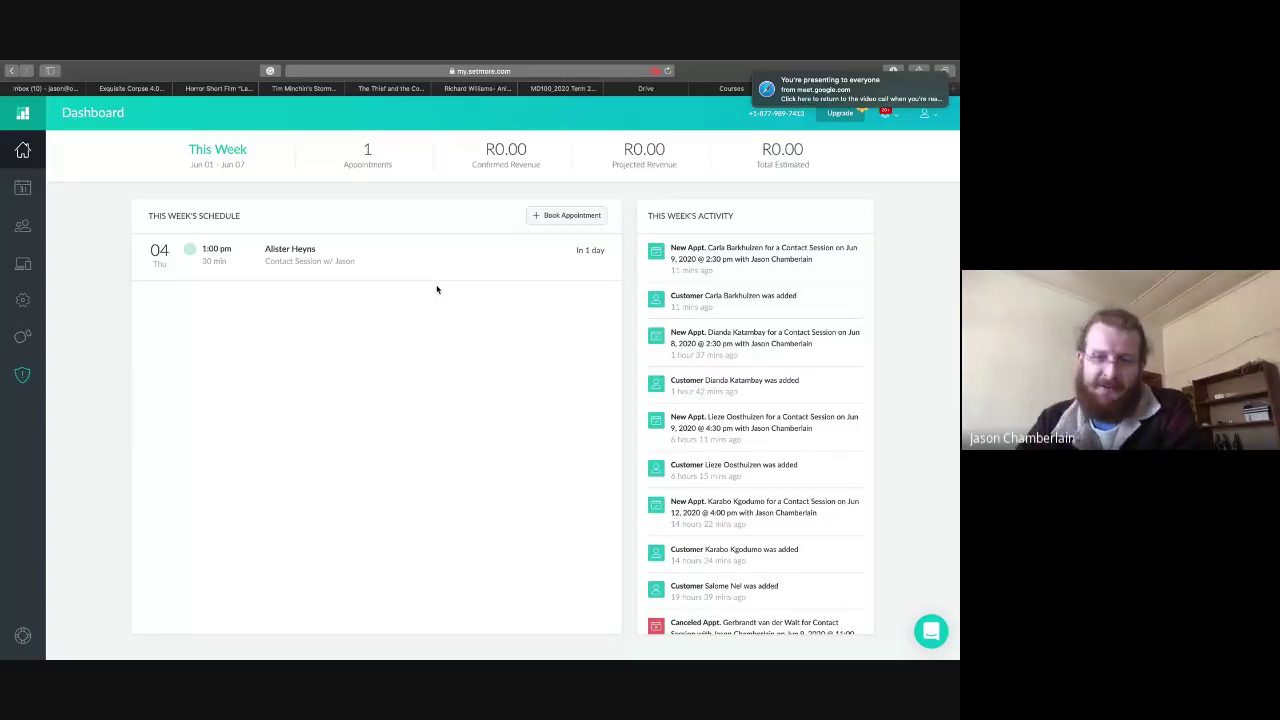
scroll(436, 289, "left", 3)
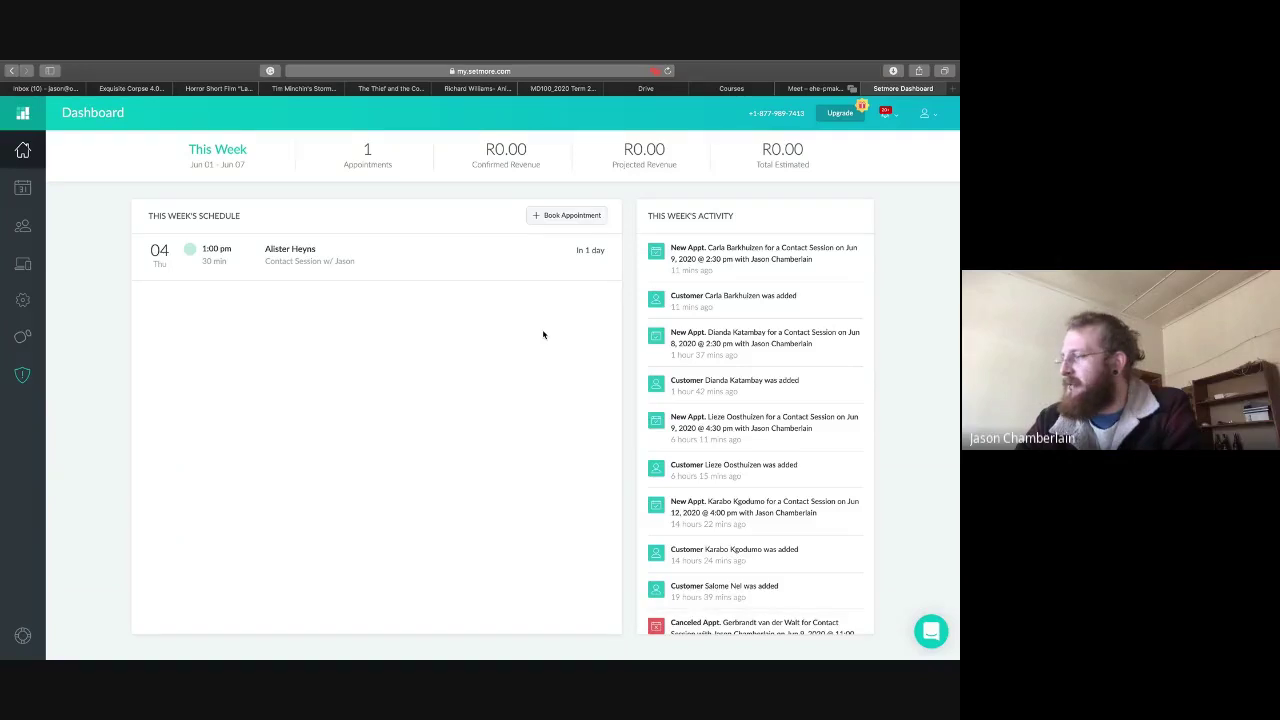
left_click(818, 89)
key("super+Tab")
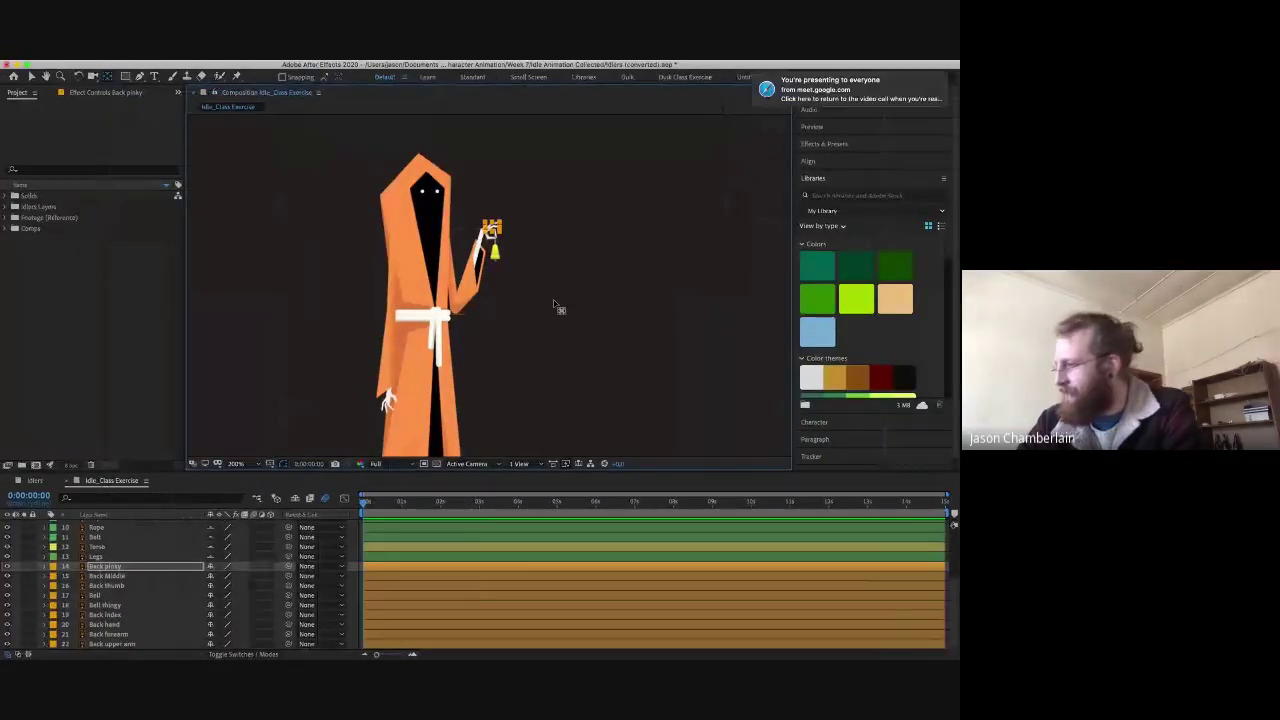
- Deselect Back pinky and pan the composition view to the character's face
left_click(556, 305)
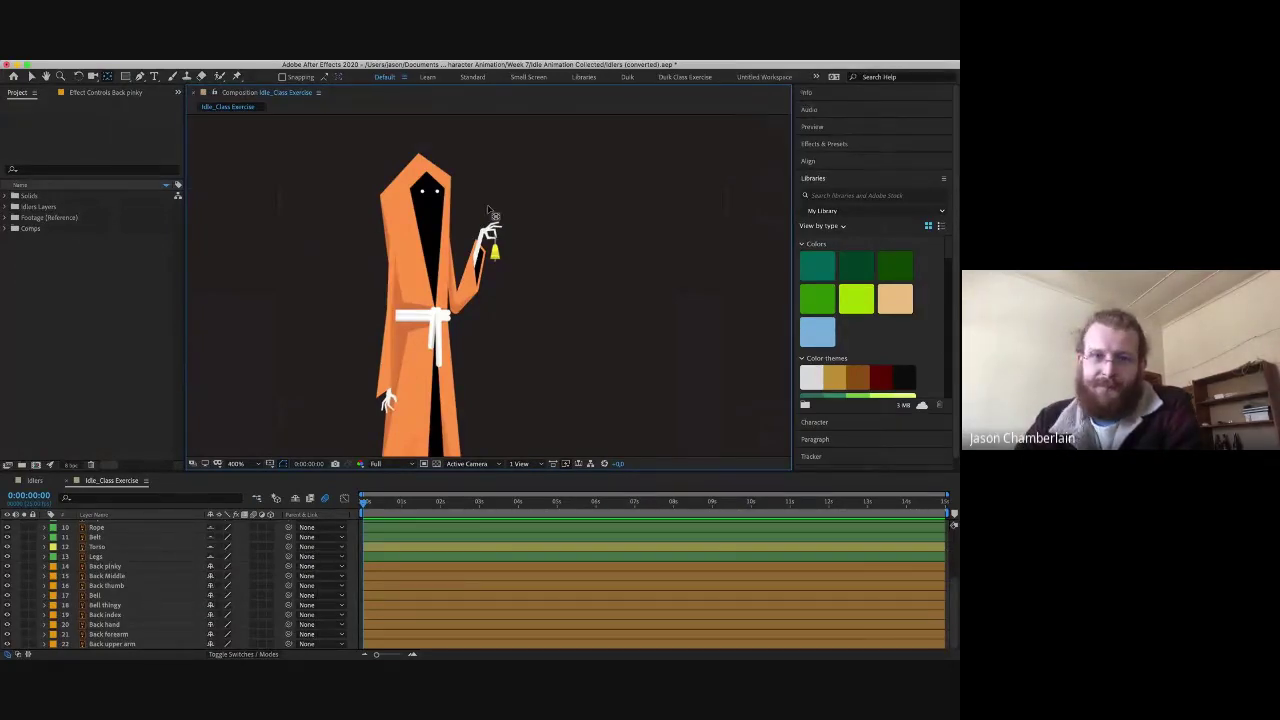
scroll(490, 286, "up", 2)
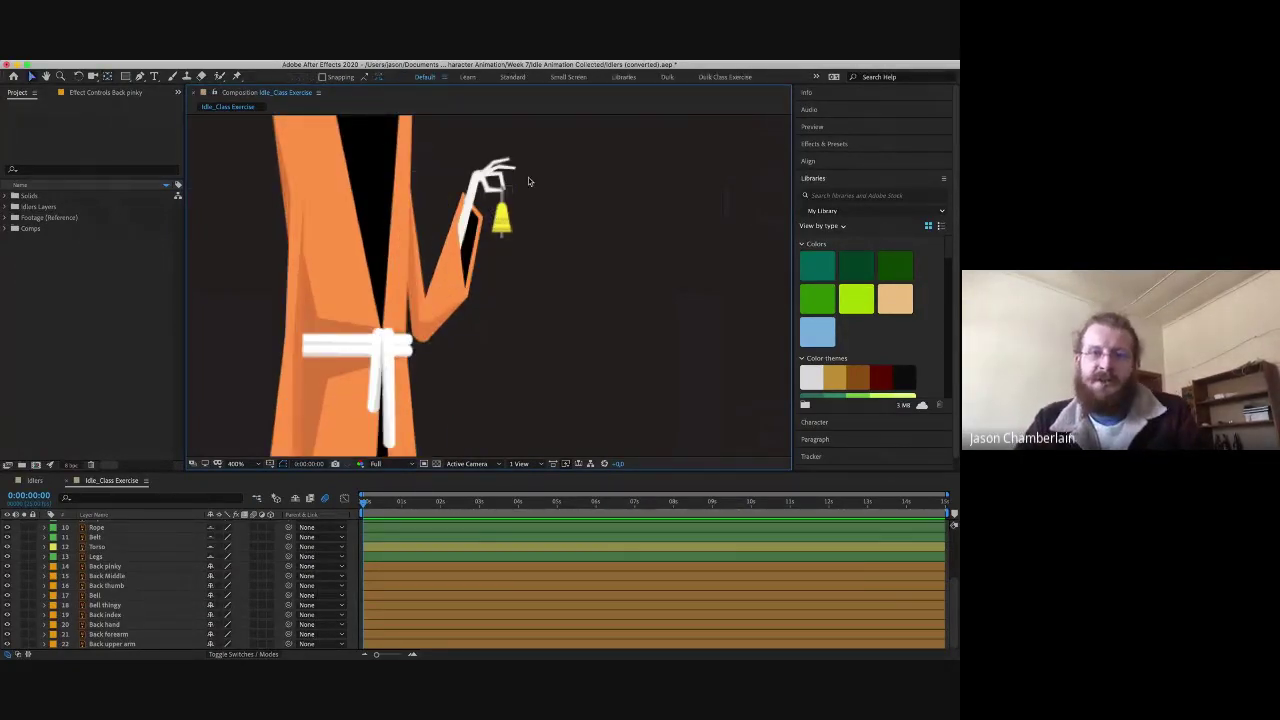
key("h")
left_click_drag(551, 174, 623, 290)
key("v")
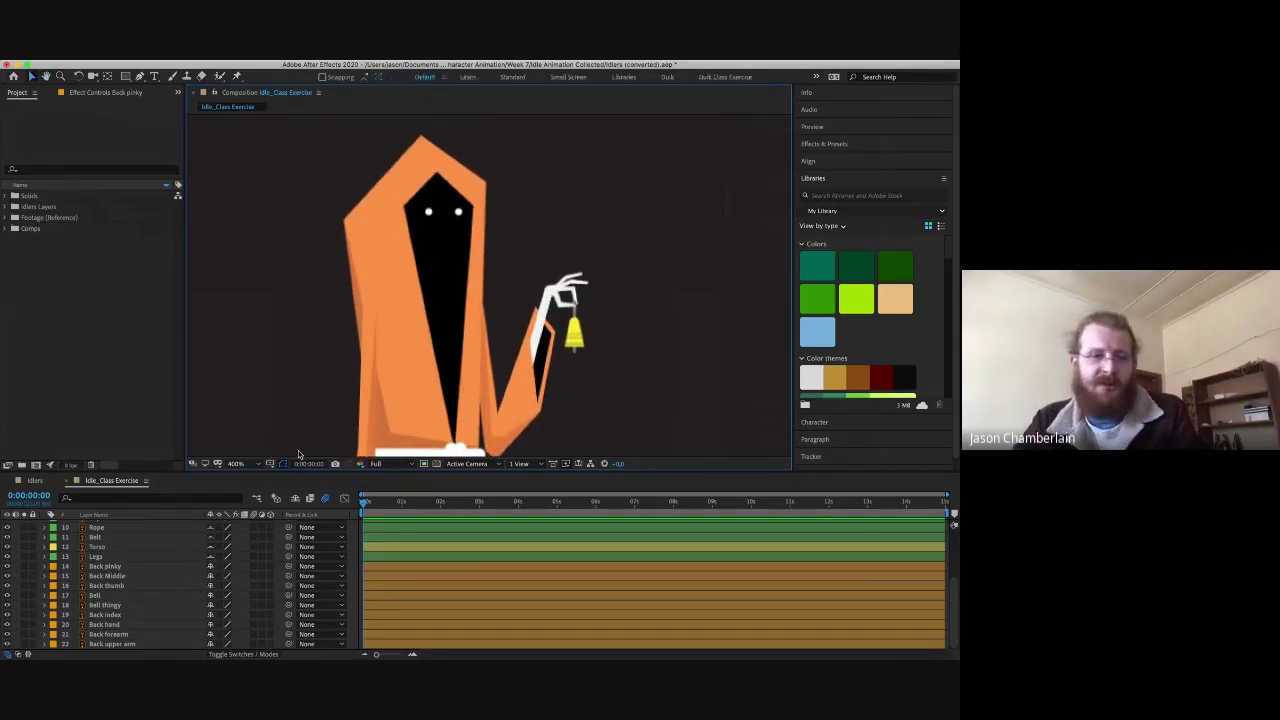
- Select Front hand through Front Middle and enlarge the timeline to show more layers
scroll(178, 544, "up", 5)
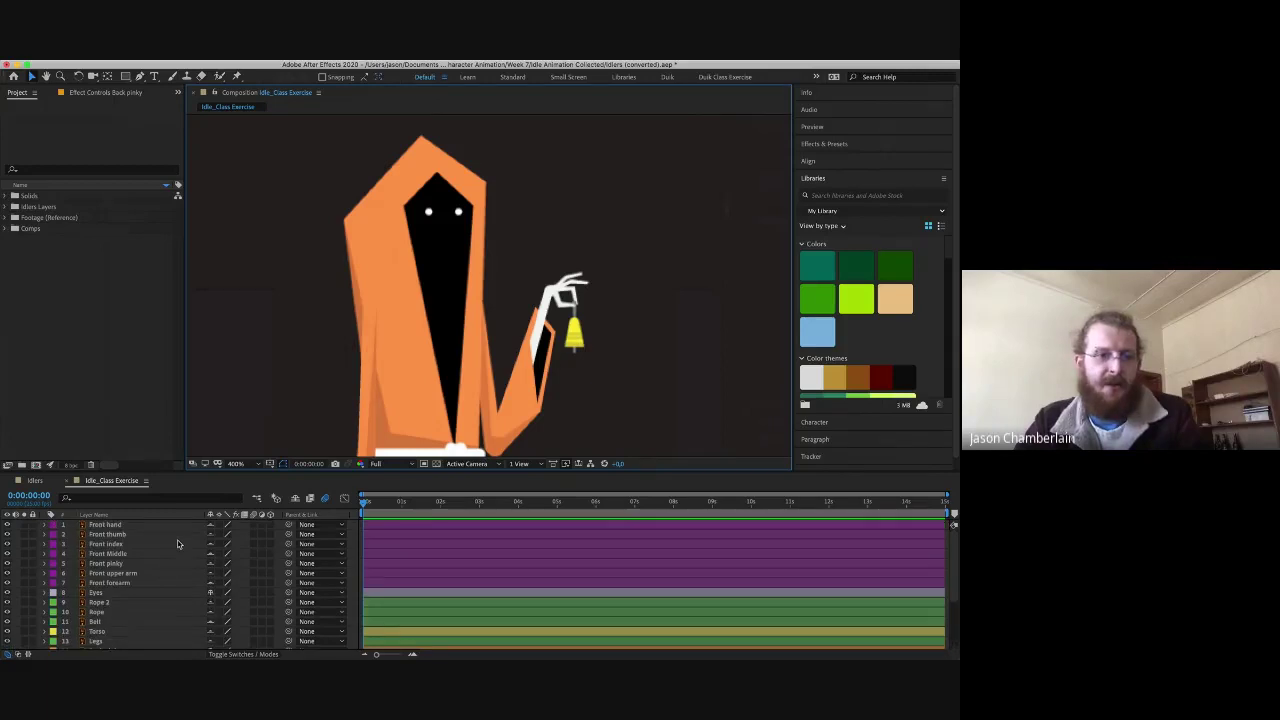
left_click(152, 524)
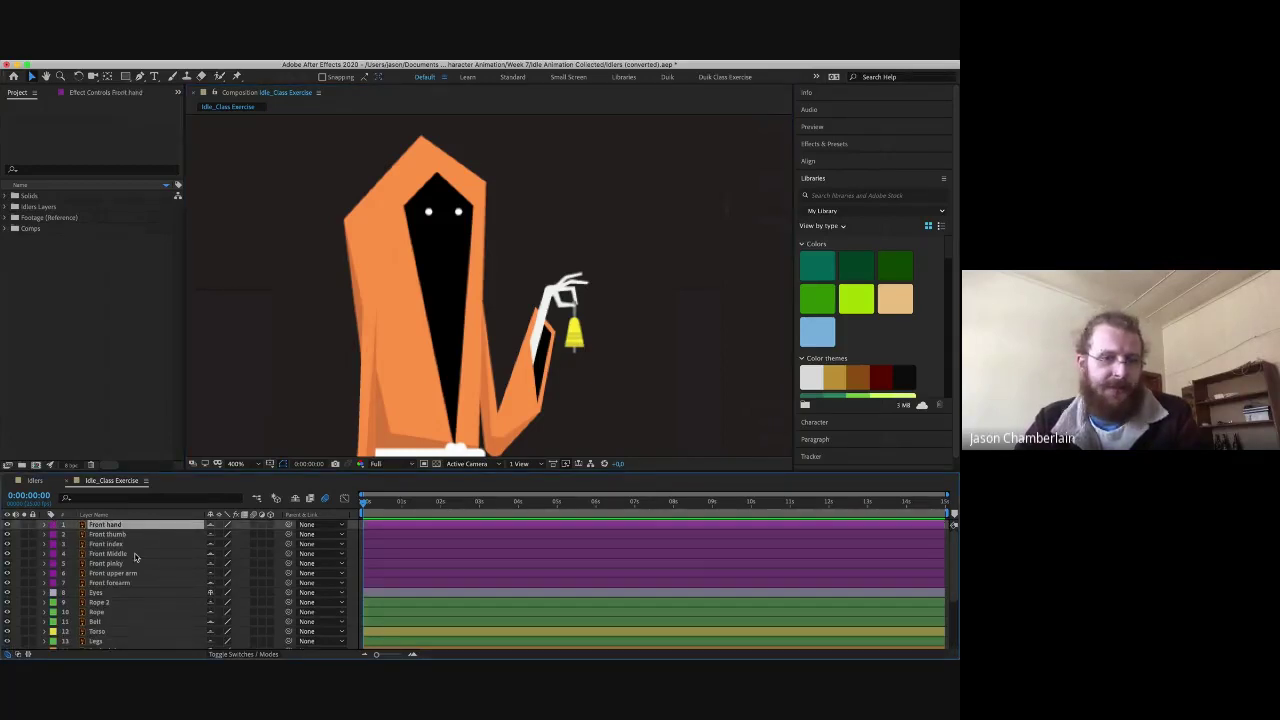
left_click(135, 555, "shift")
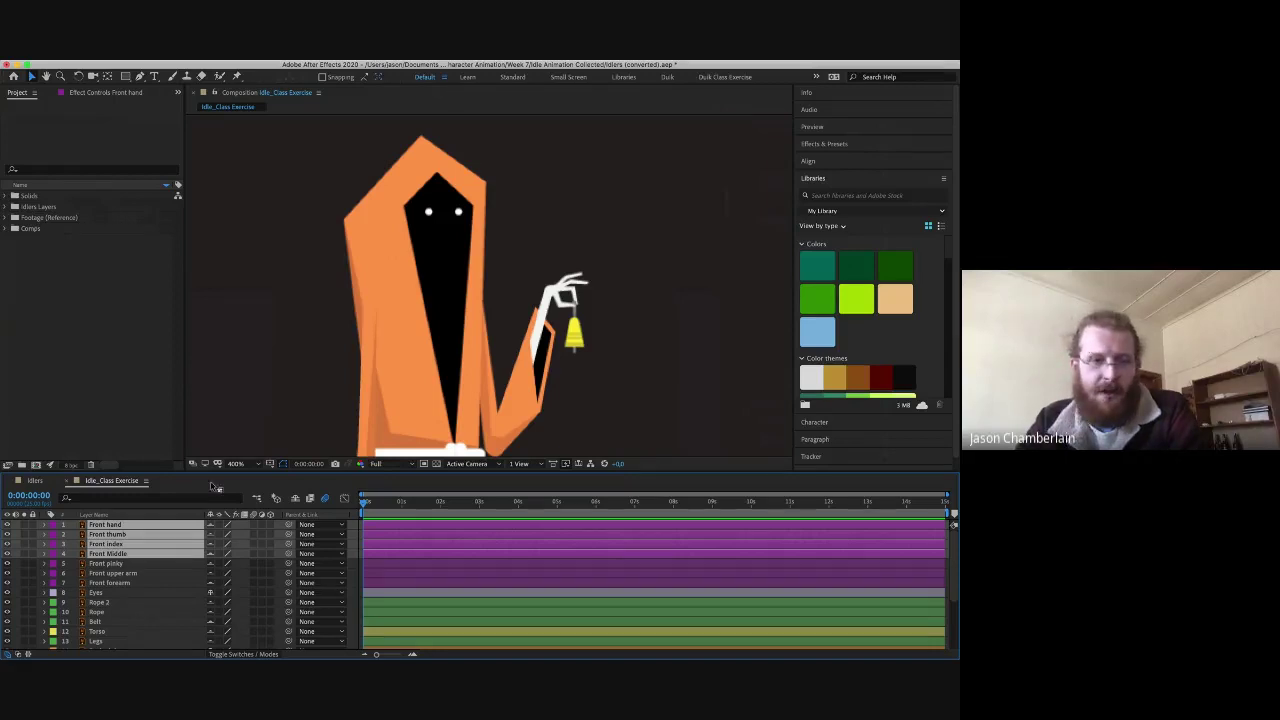
left_click_drag(217, 471, 234, 332)
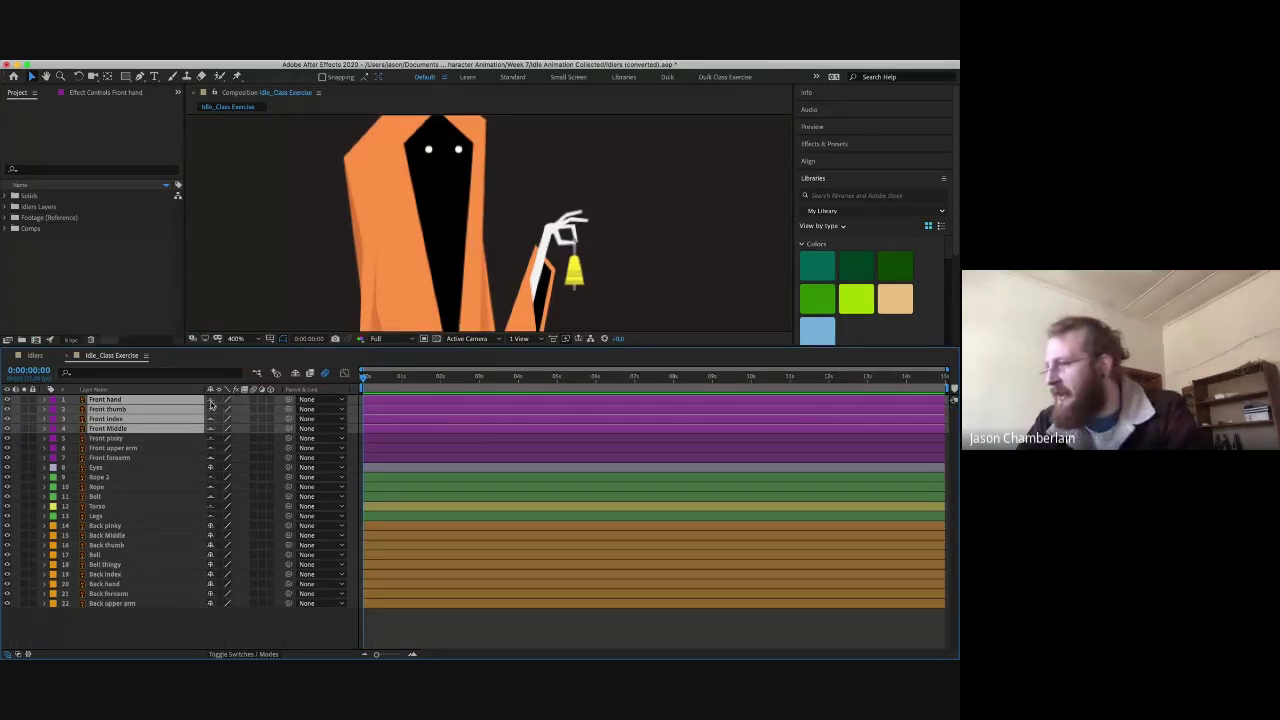
- Reset the Shy switches and parent Front thumb through Front pinky to Front hand
left_click_drag(210, 404, 210, 610)
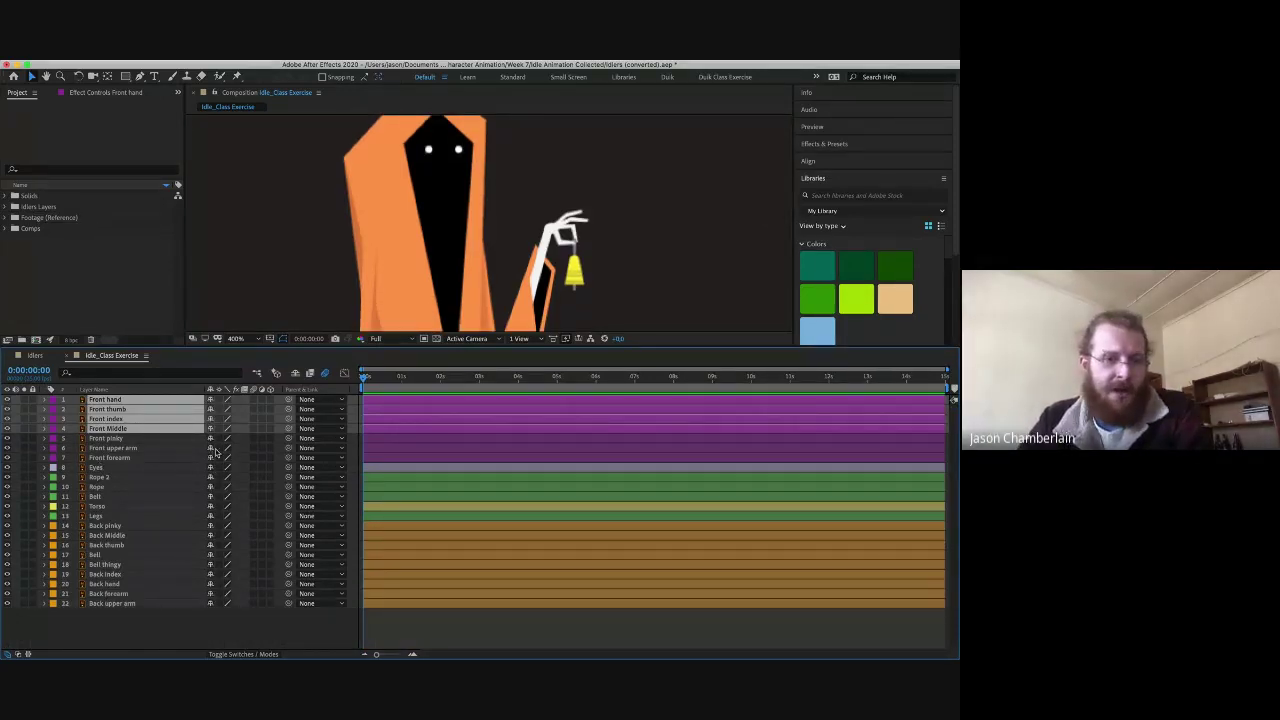
left_click_drag(288, 428, 140, 450)
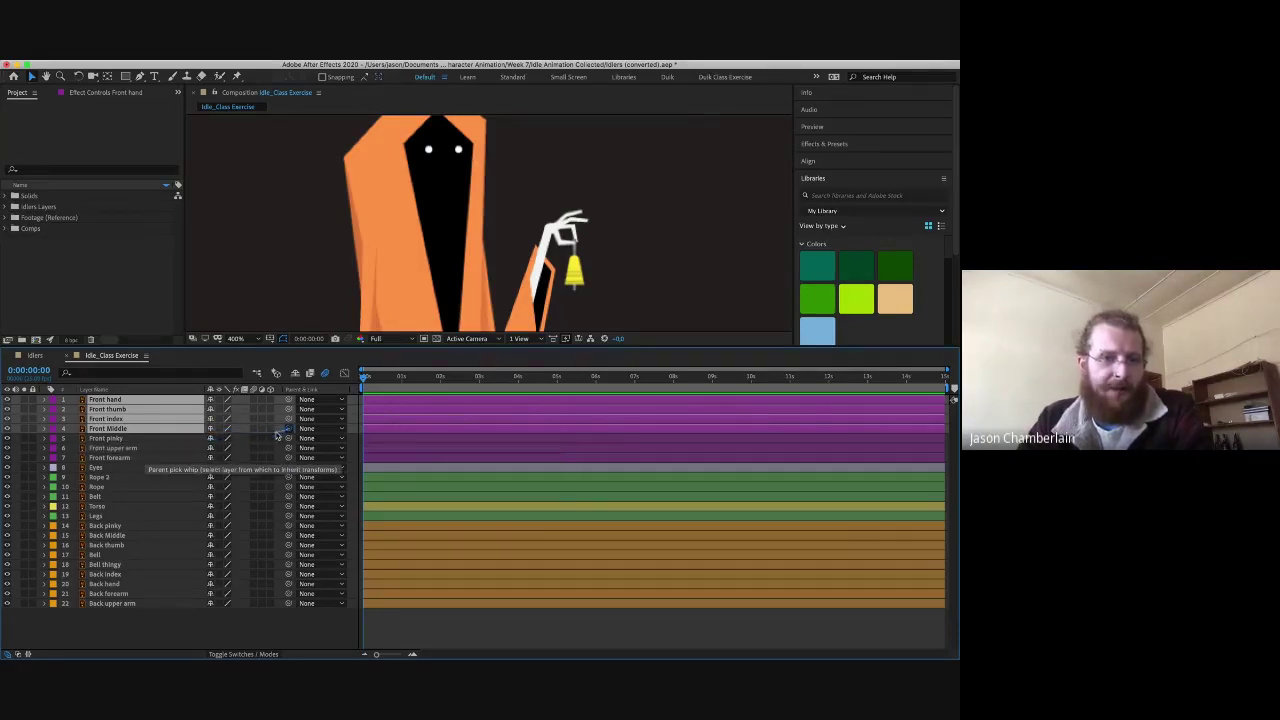
left_click(128, 440)
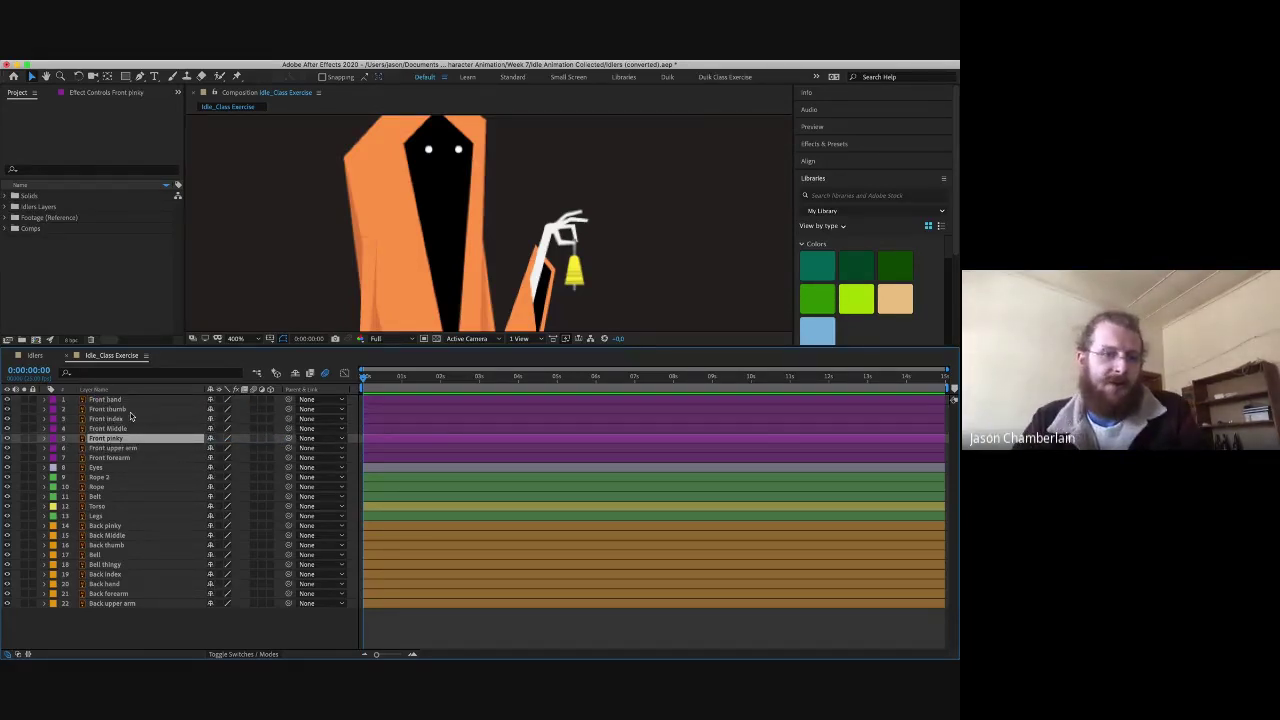
left_click(134, 411, "shift")
left_click_drag(289, 411, 110, 400)
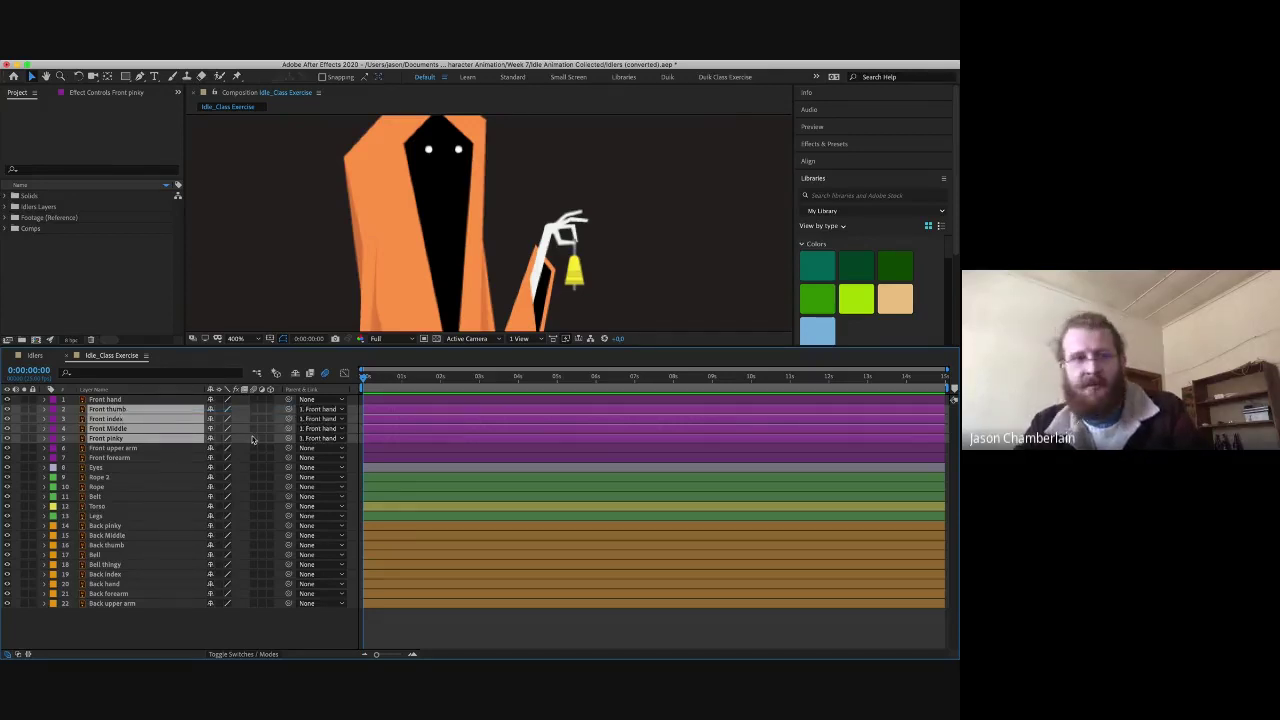
left_click(329, 411)
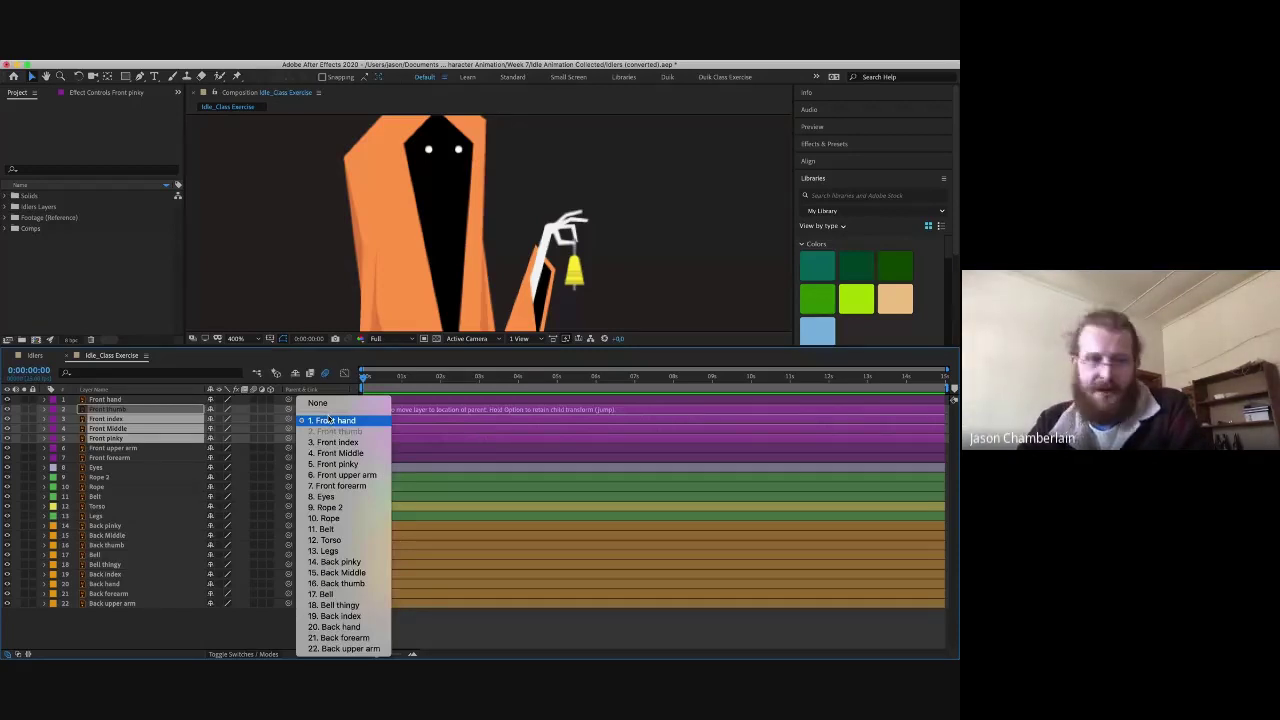
left_click(366, 421)
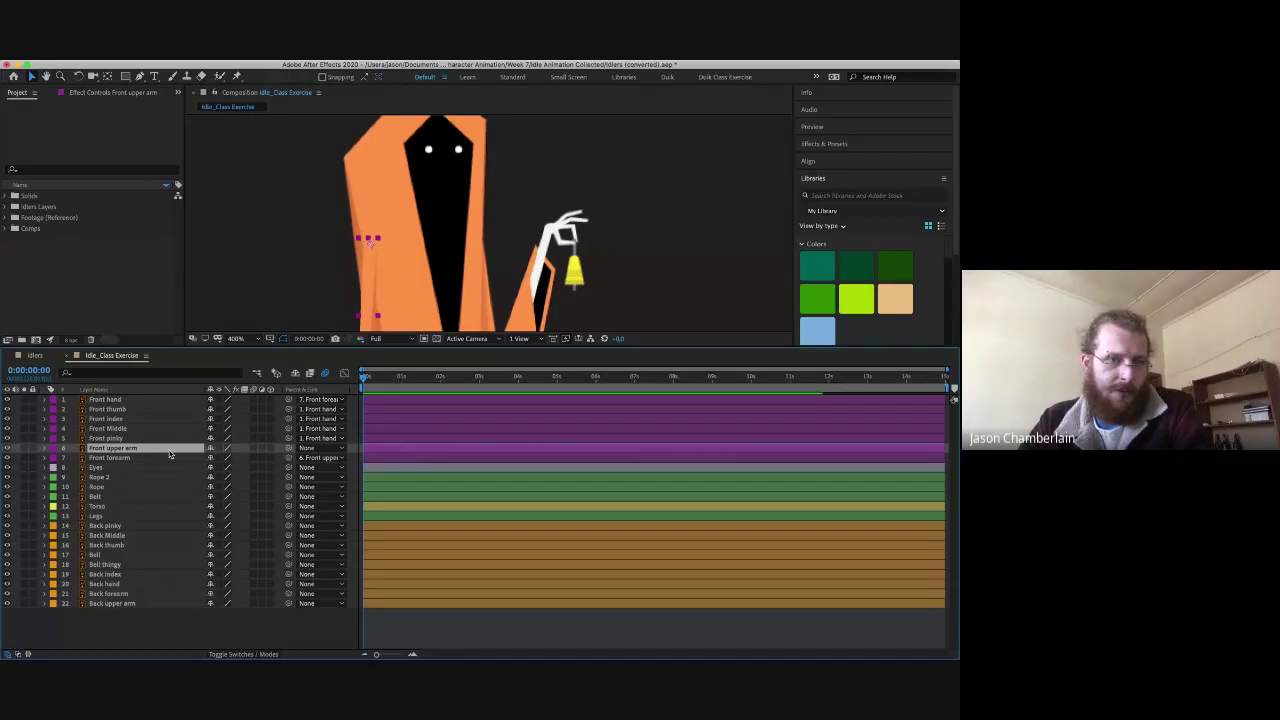
- Parent Front upper arm and Eyes to Torso, both ropes to Belt, and Torso to Legs
left_click_drag(288, 448, 96, 506)
left_click(290, 468)
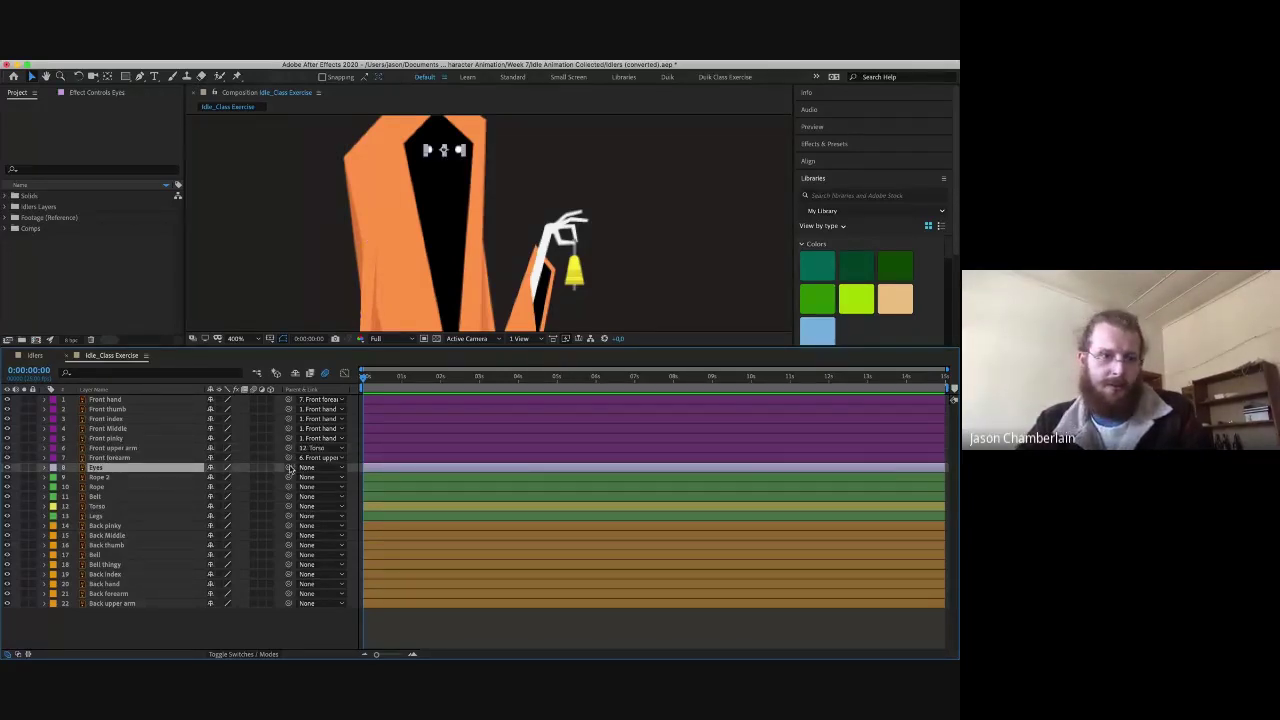
left_click_drag(290, 468, 96, 506)
left_click(290, 487)
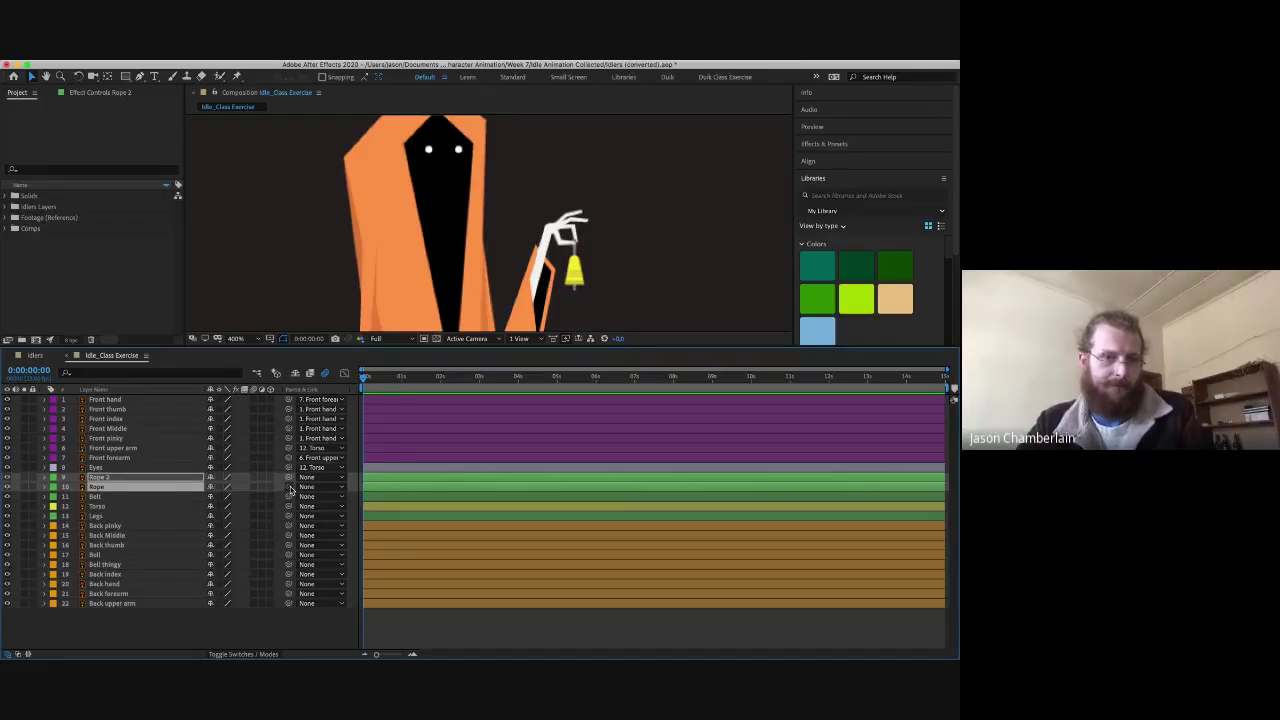
left_click_drag(290, 489, 96, 496)
left_click(152, 515)
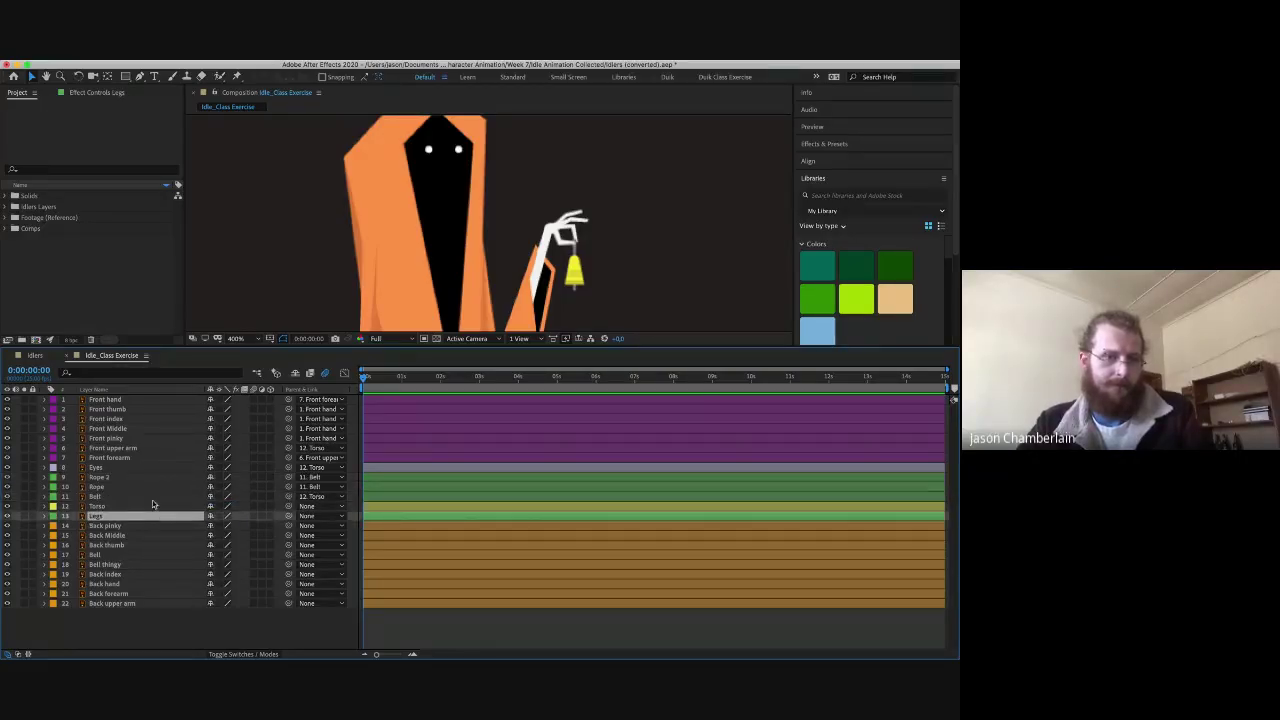
left_click(153, 508)
left_click_drag(290, 506, 116, 520)
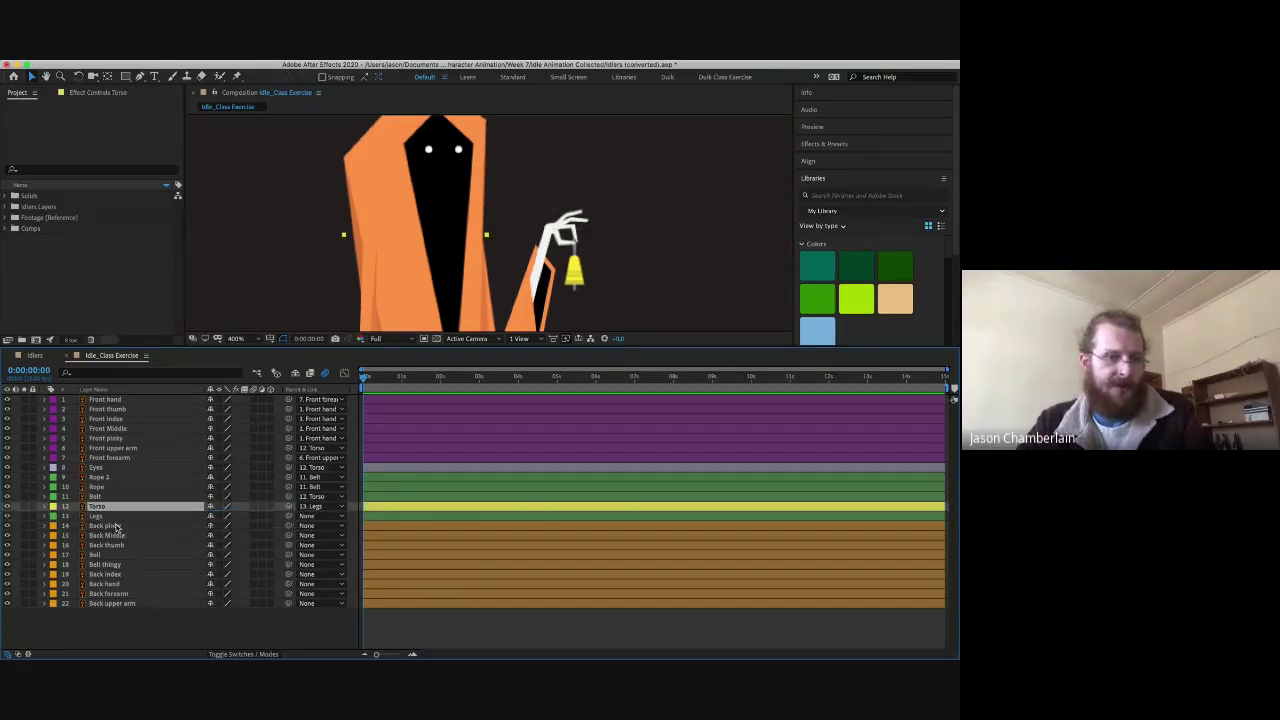
- Parent the back fingers to Back hand, Bell to Back index, and Bell thingy to Bell
left_click(117, 526)
left_click(132, 545, "shift")
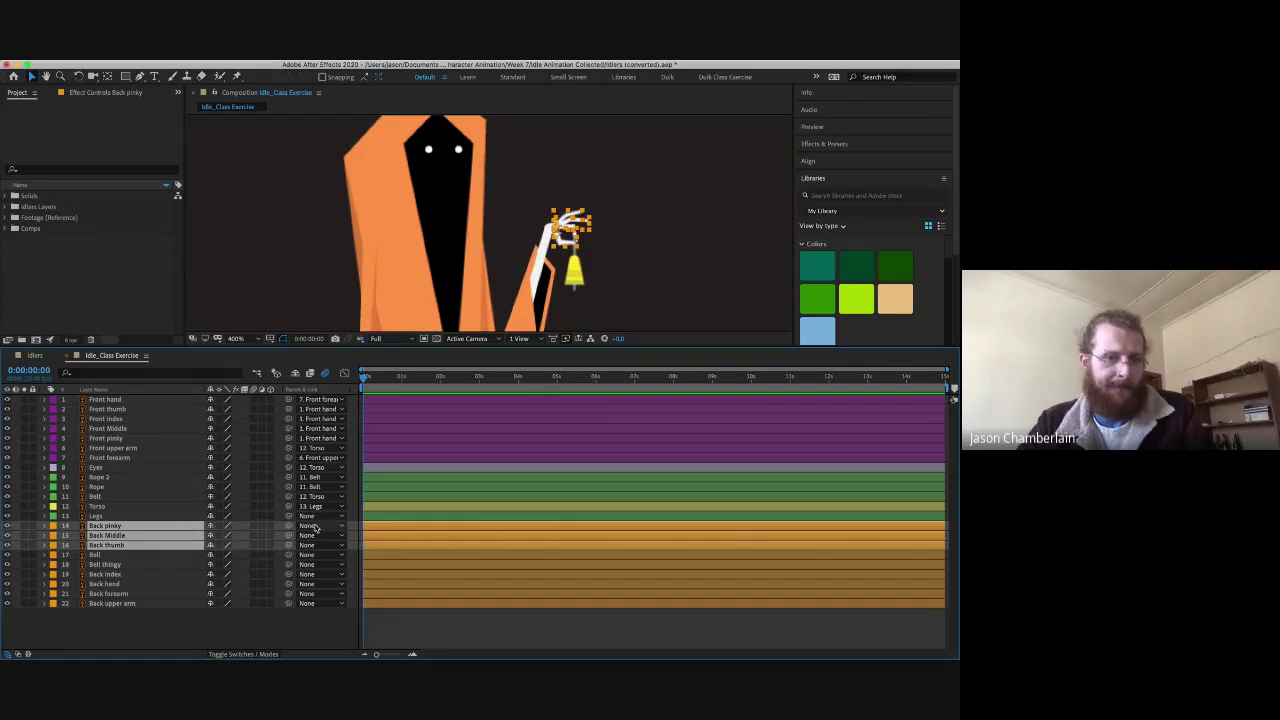
left_click_drag(293, 528, 152, 584)
left_click(150, 555)
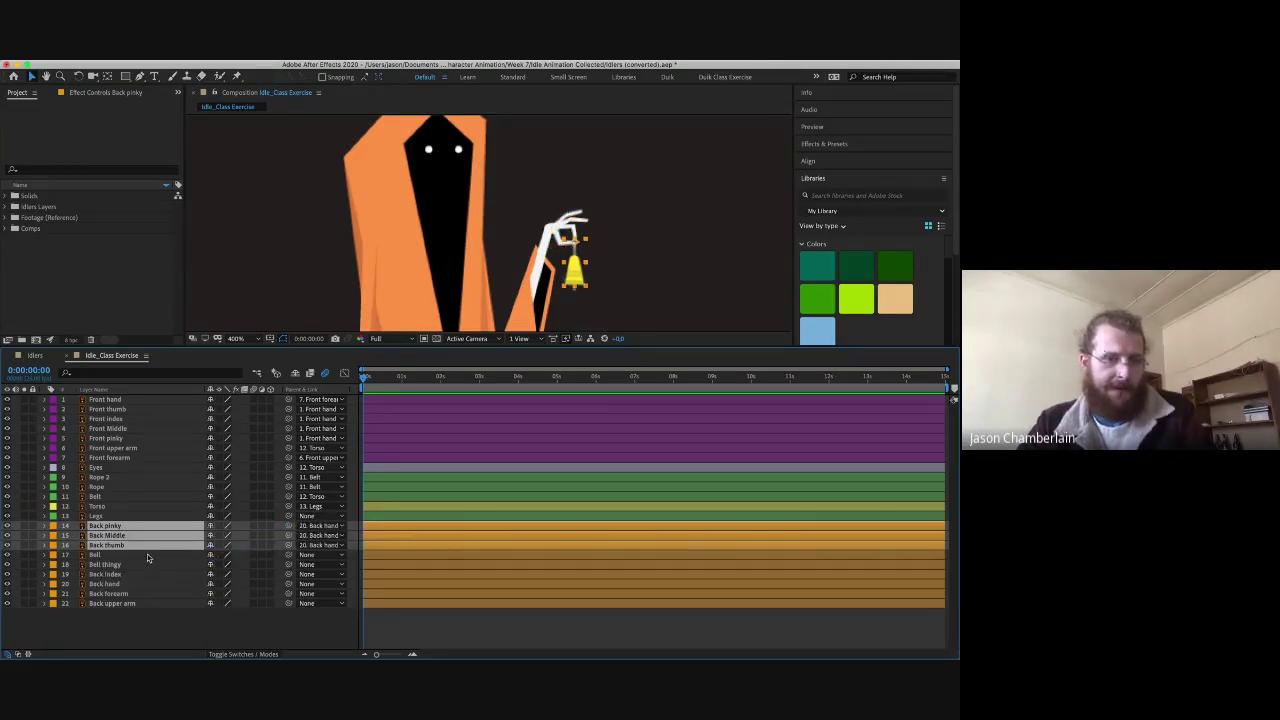
left_click(293, 566)
mouse_move(290, 556)
left_mouse_down()
mouse_move(290, 574)
mouse_move(290, 555)
left_mouse_up()
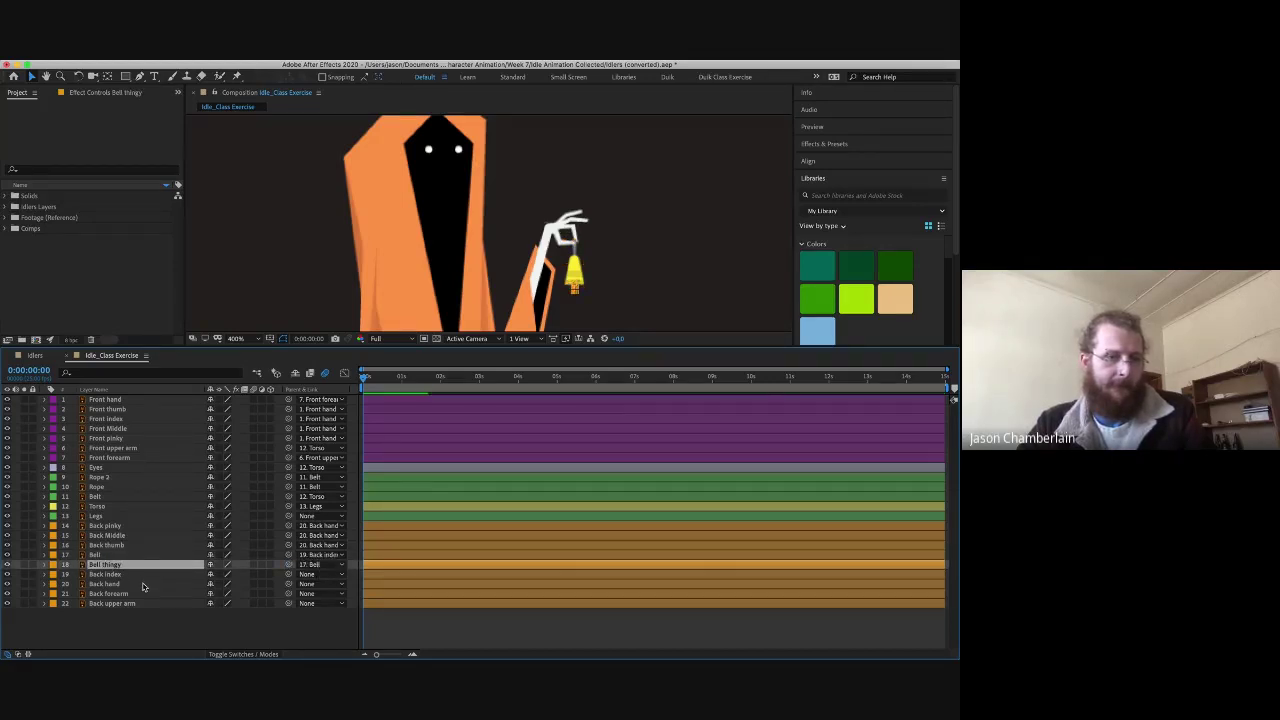
left_click(145, 584)
- Chain Back index to Back hand, hand to Back forearm, forearm to Back upper arm, upper arm to Torso
left_click(150, 574)
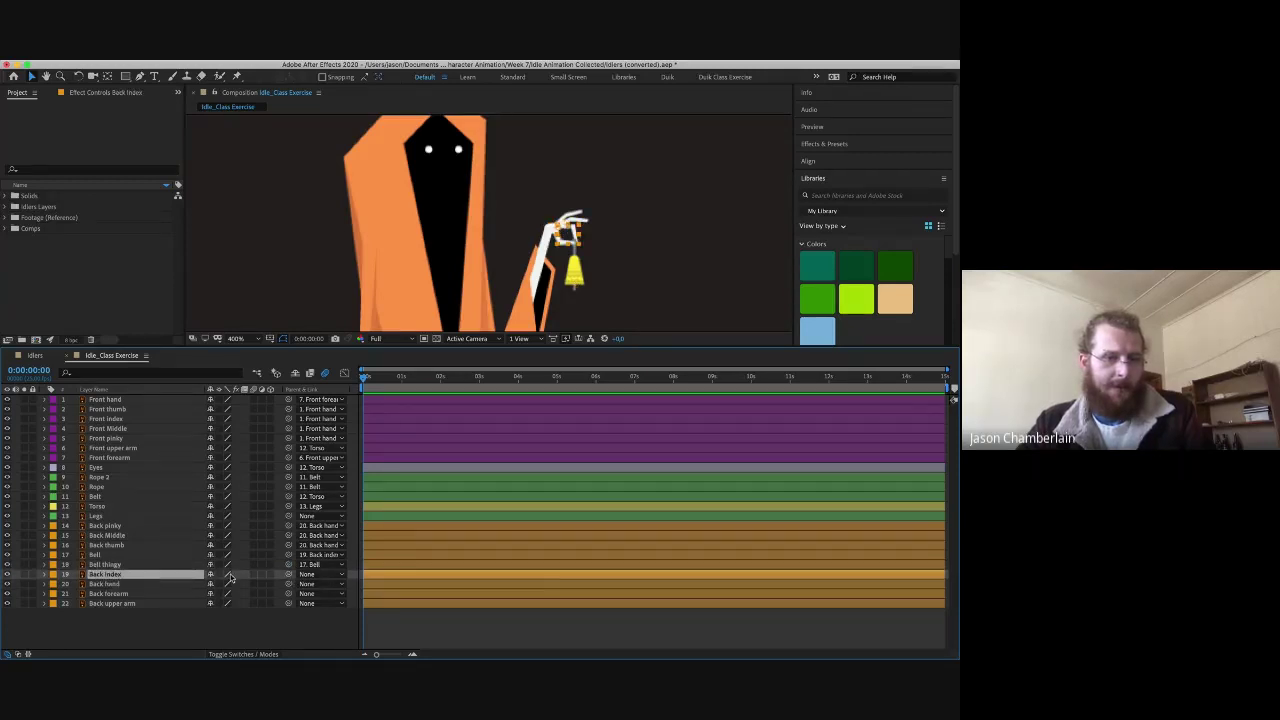
left_click_drag(289, 575, 135, 583)
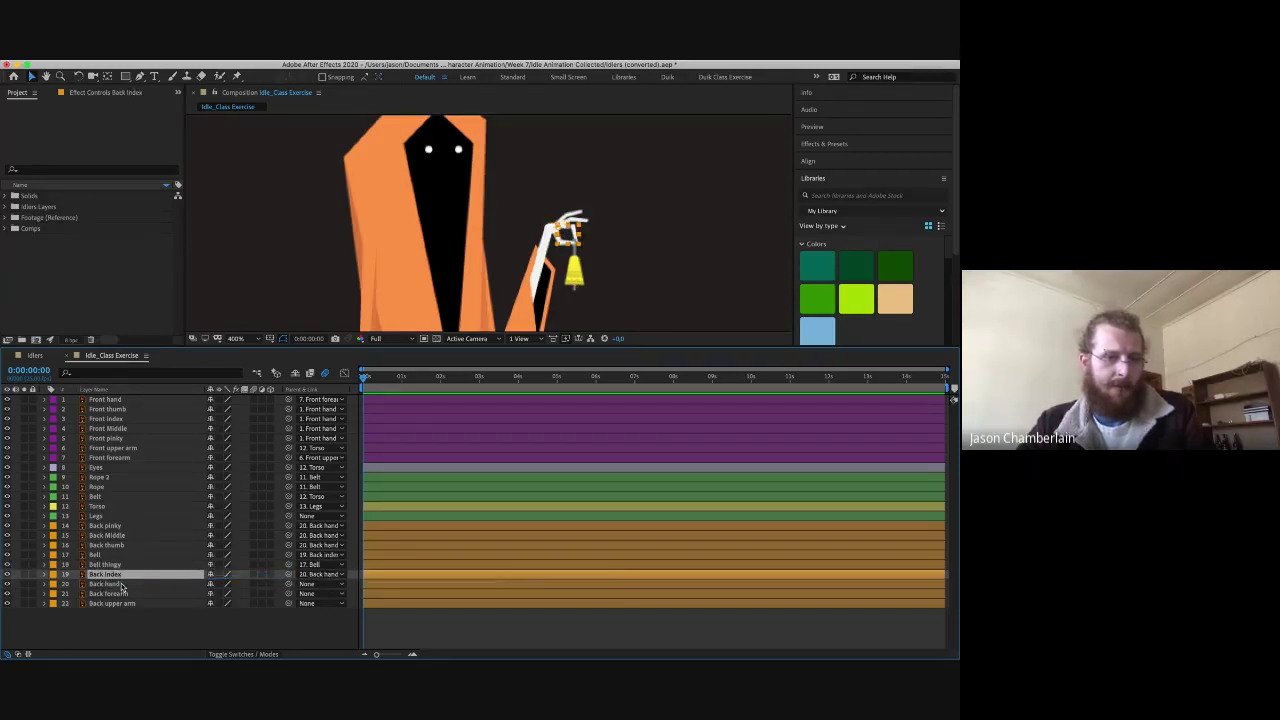
left_click(145, 584)
left_click_drag(289, 584, 120, 594)
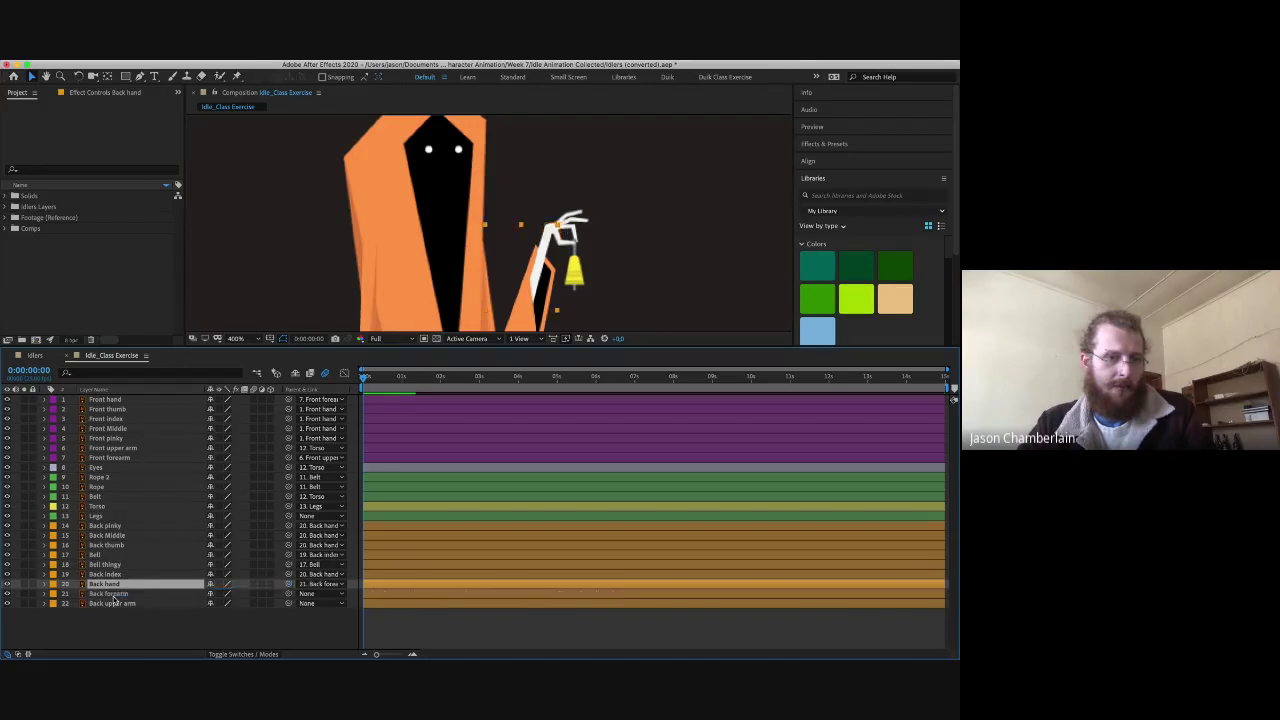
left_click(145, 594)
left_click_drag(289, 594, 108, 604)
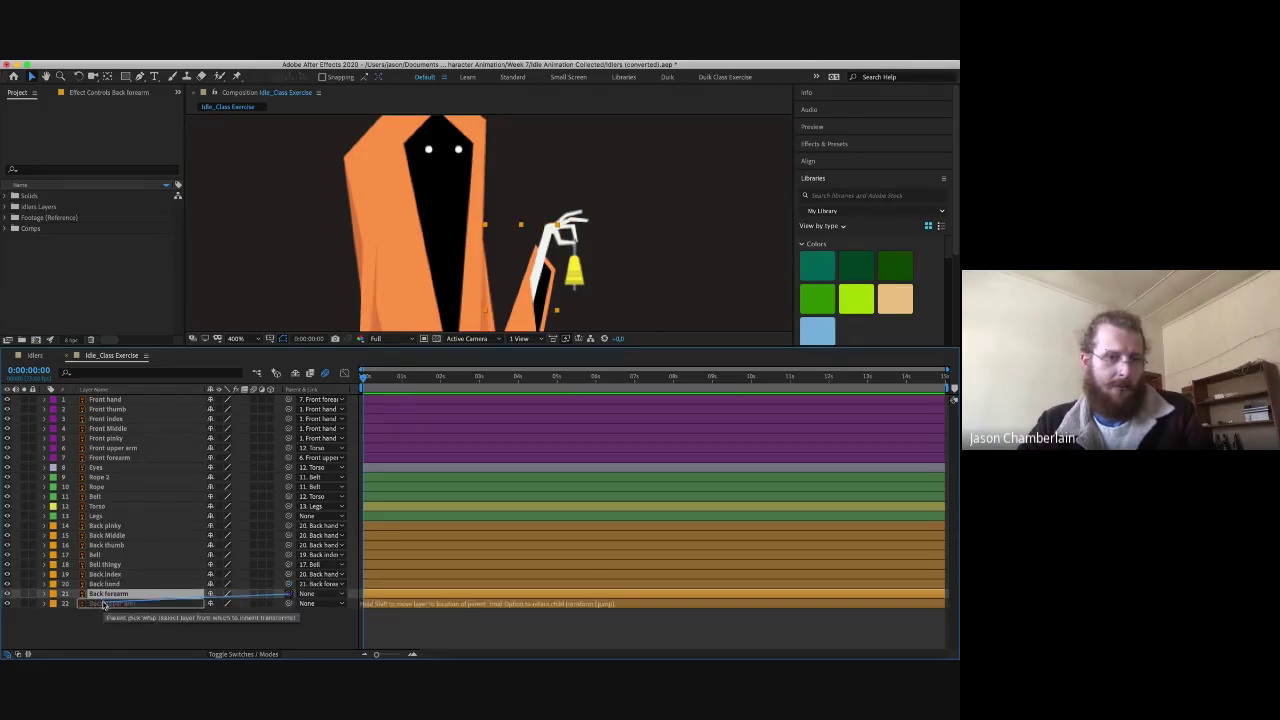
left_click(145, 604)
left_click_drag(289, 606, 145, 506)
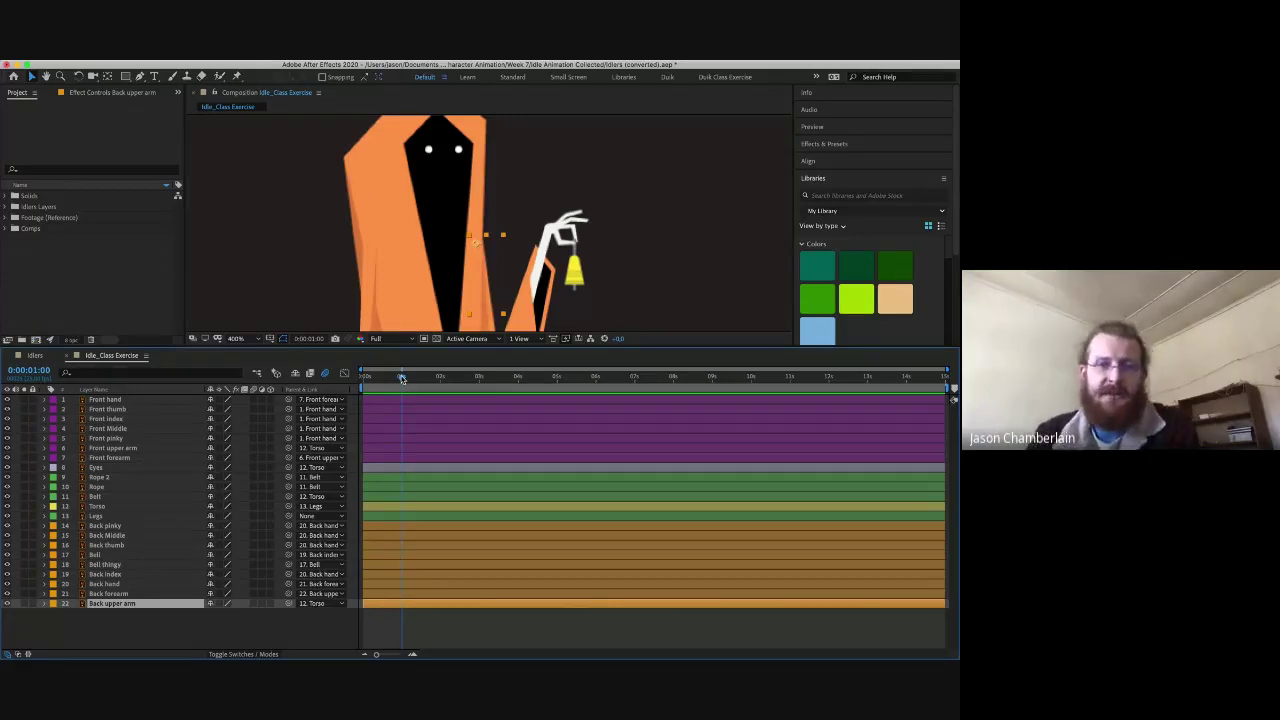
- Zoom the Composition viewer out from 400% to 200% to fit the whole character
key("comma")
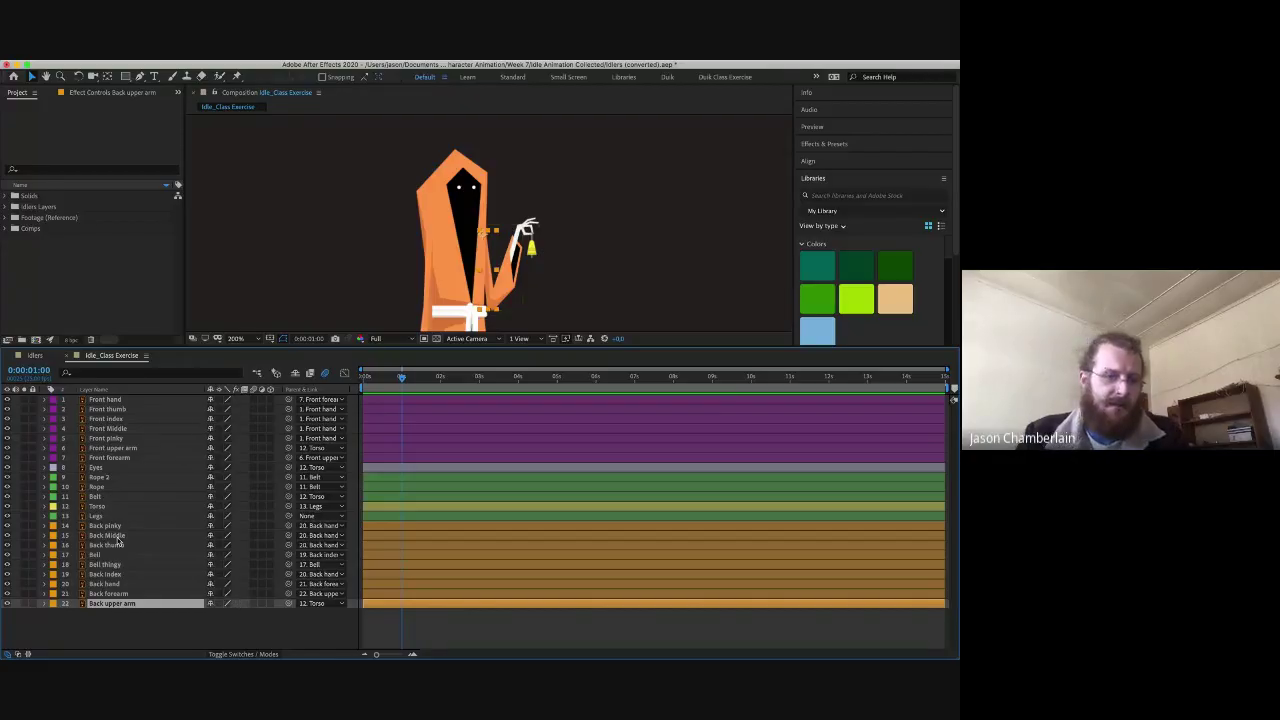
- Make Front hand through Legs shy and hide them, leaving only the back-arm layers listed
left_click(118, 536, "shift")
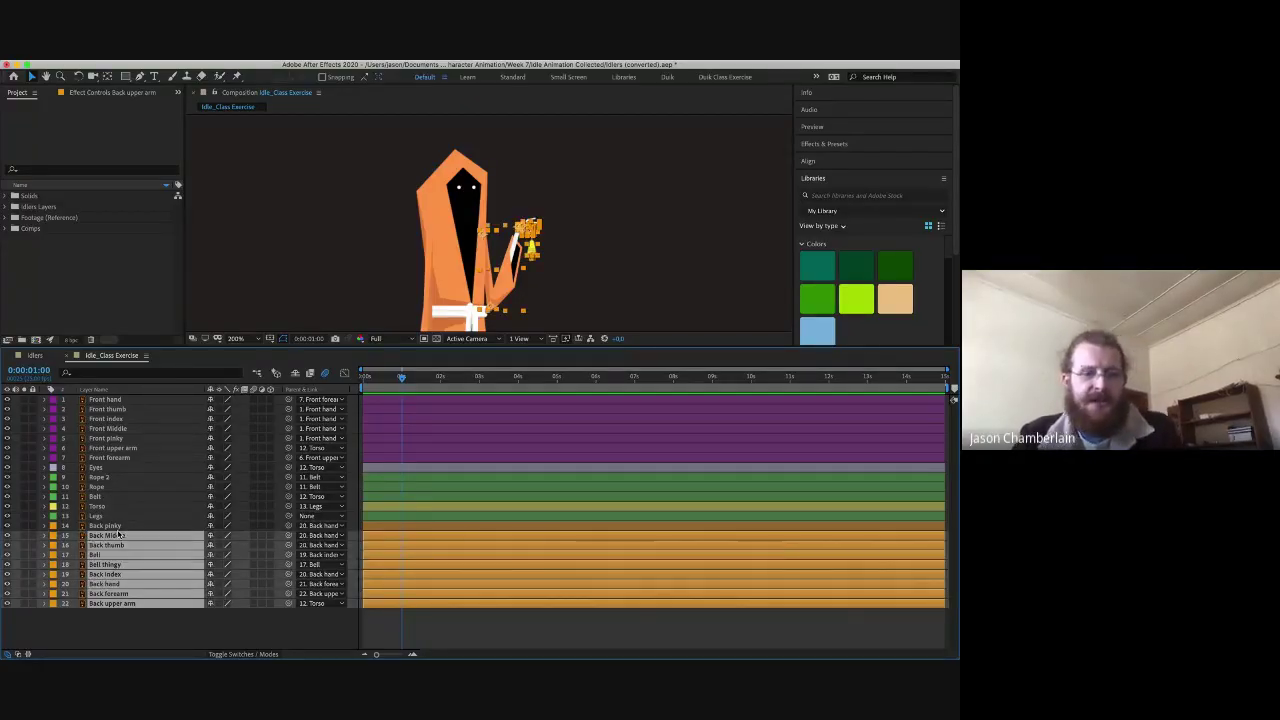
left_click(120, 526, "shift")
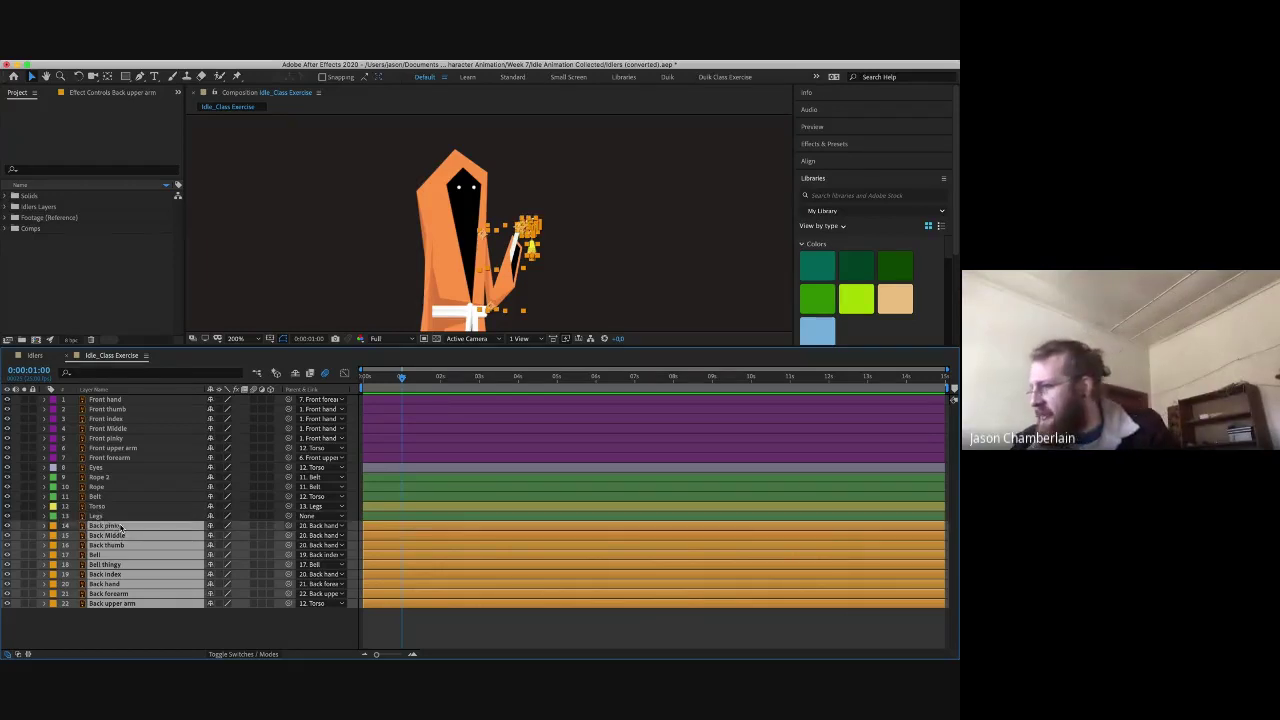
left_click(124, 400)
left_click(126, 517, "shift")
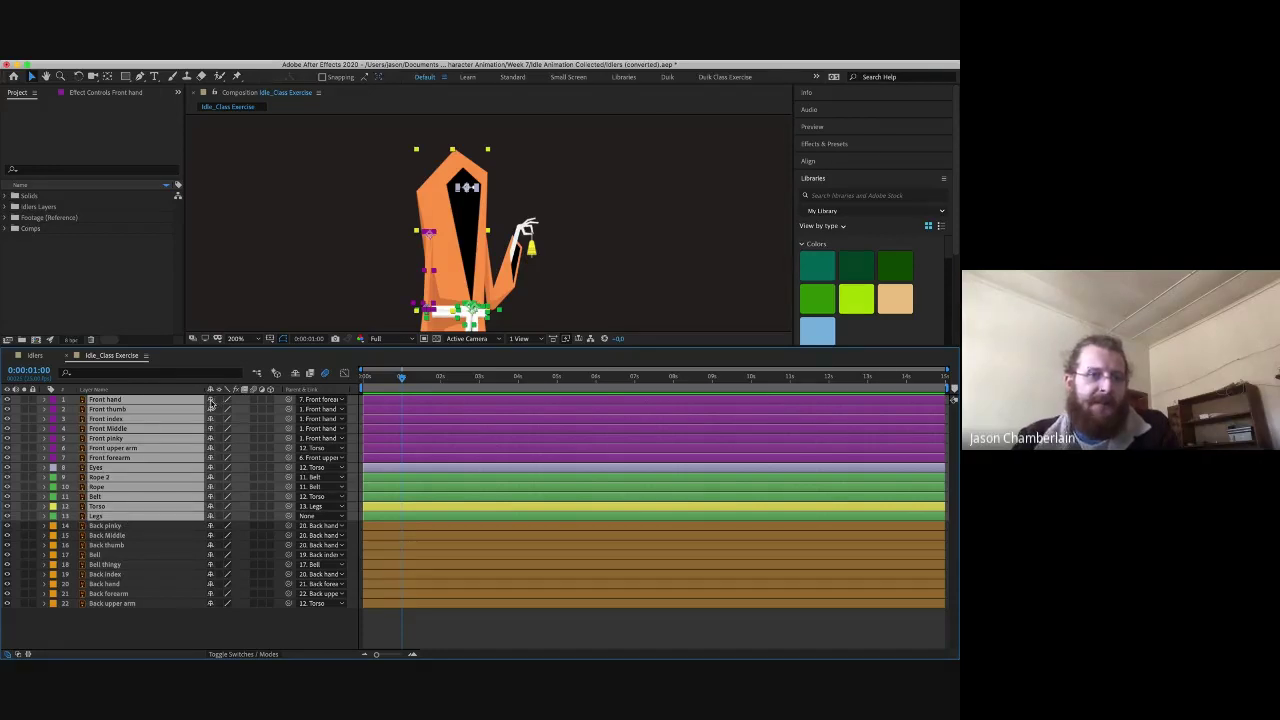
left_click(211, 401)
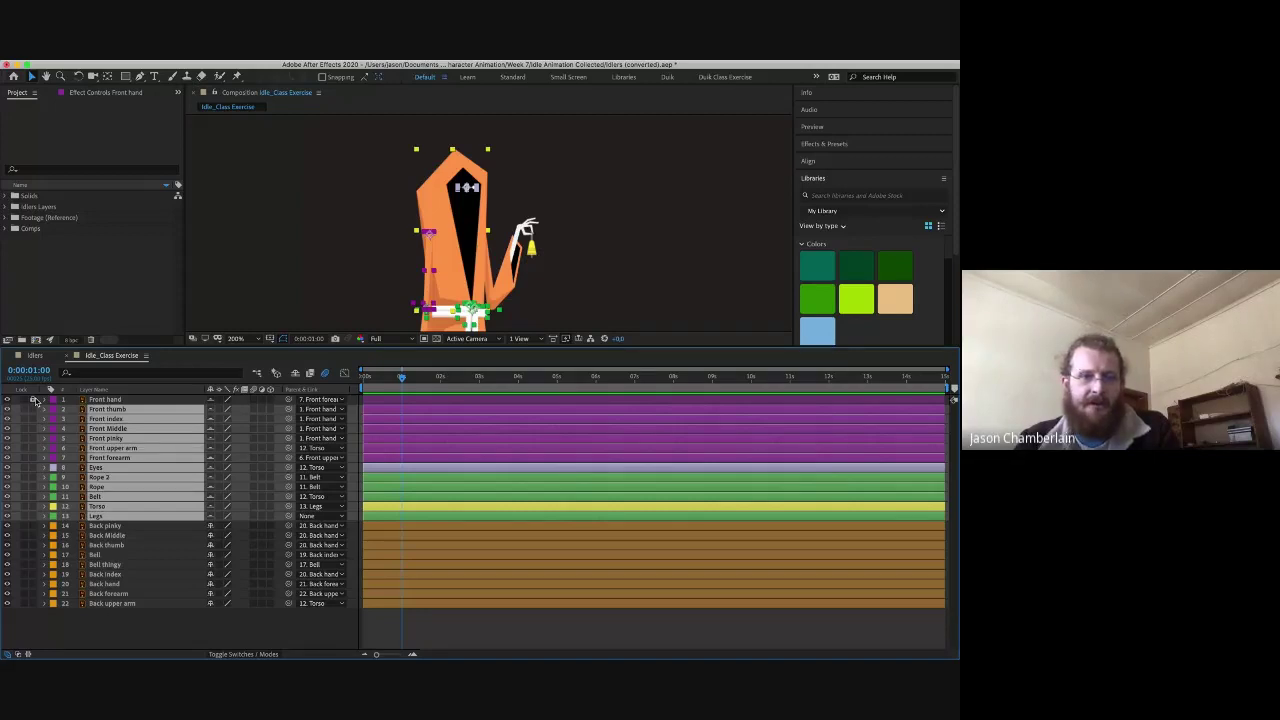
left_click(276, 373)
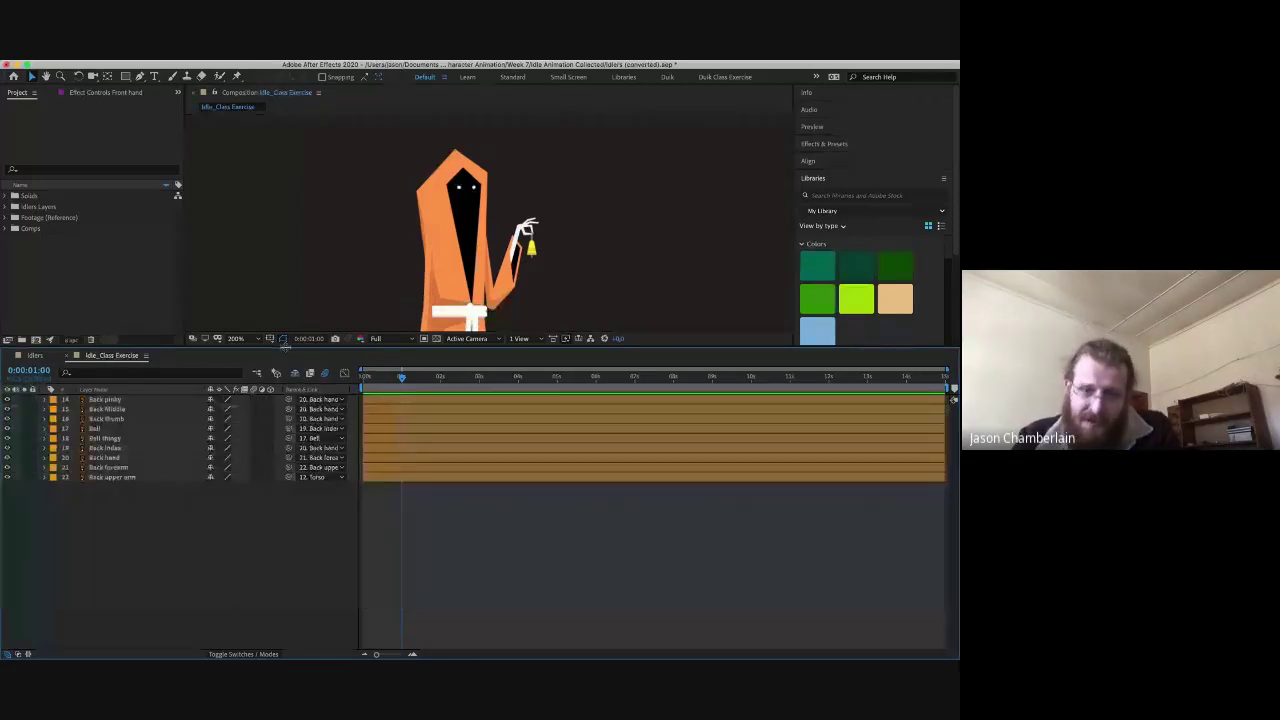
- Give the composition view more room, unlock layers 2–13, and marquee-select the lower layers
left_click_drag(285, 345, 285, 434)
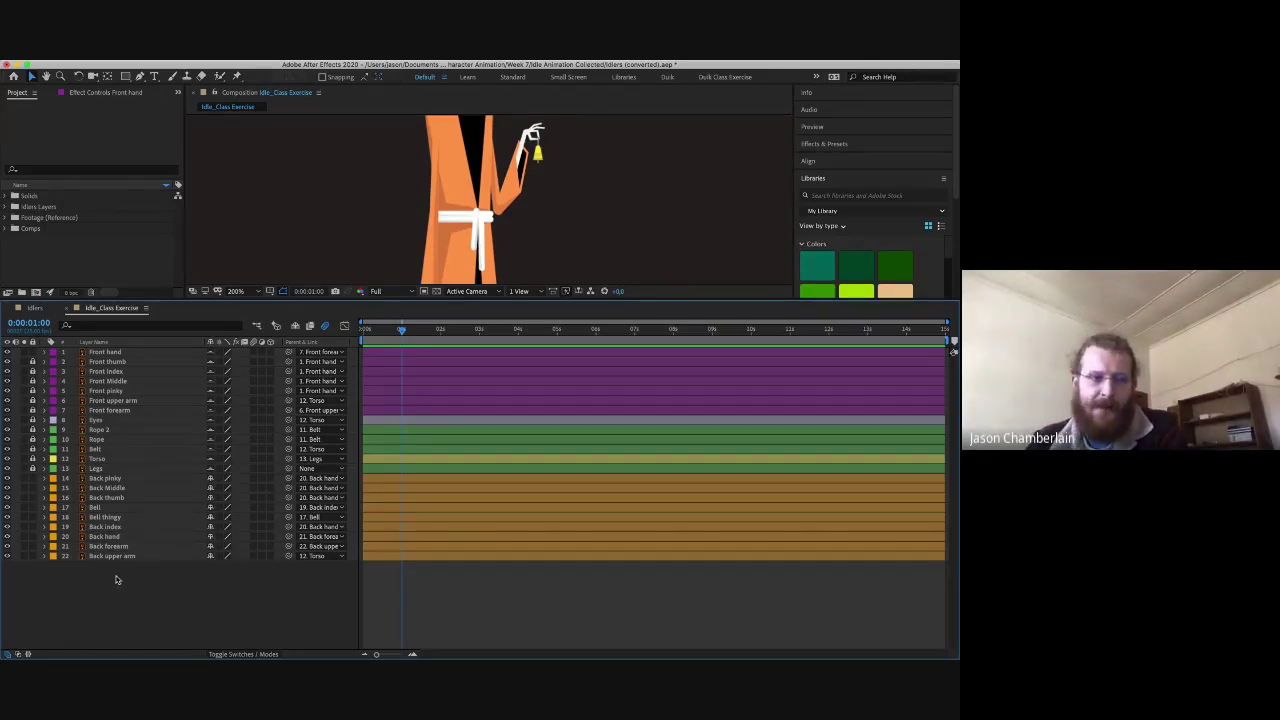
left_click_drag(31, 366, 33, 466)
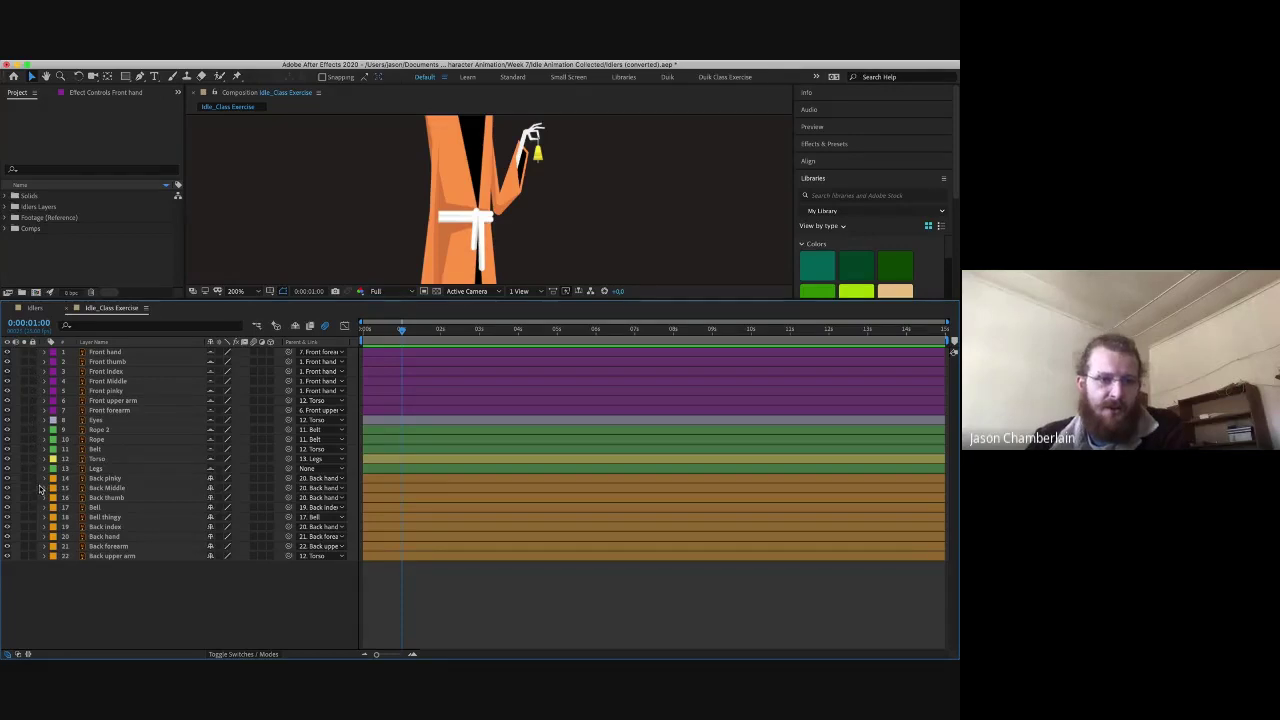
left_click_drag(80, 584, 144, 388)
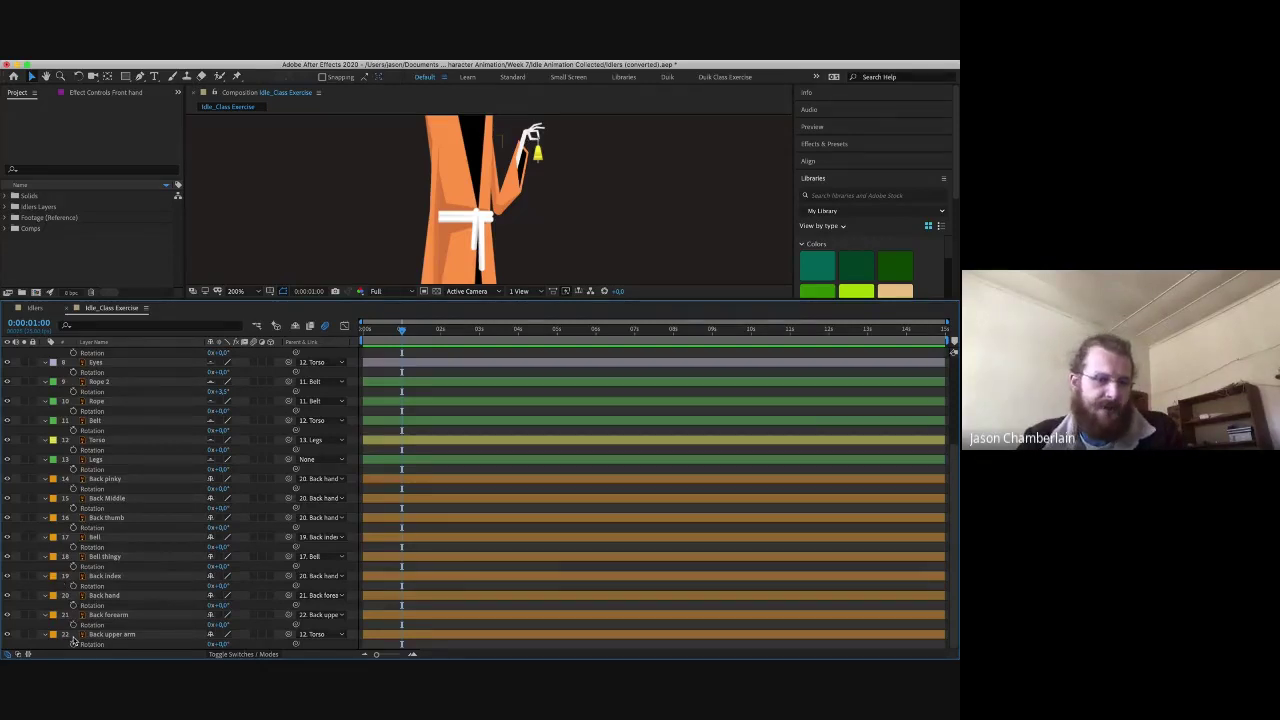
left_click(73, 605, "alt")
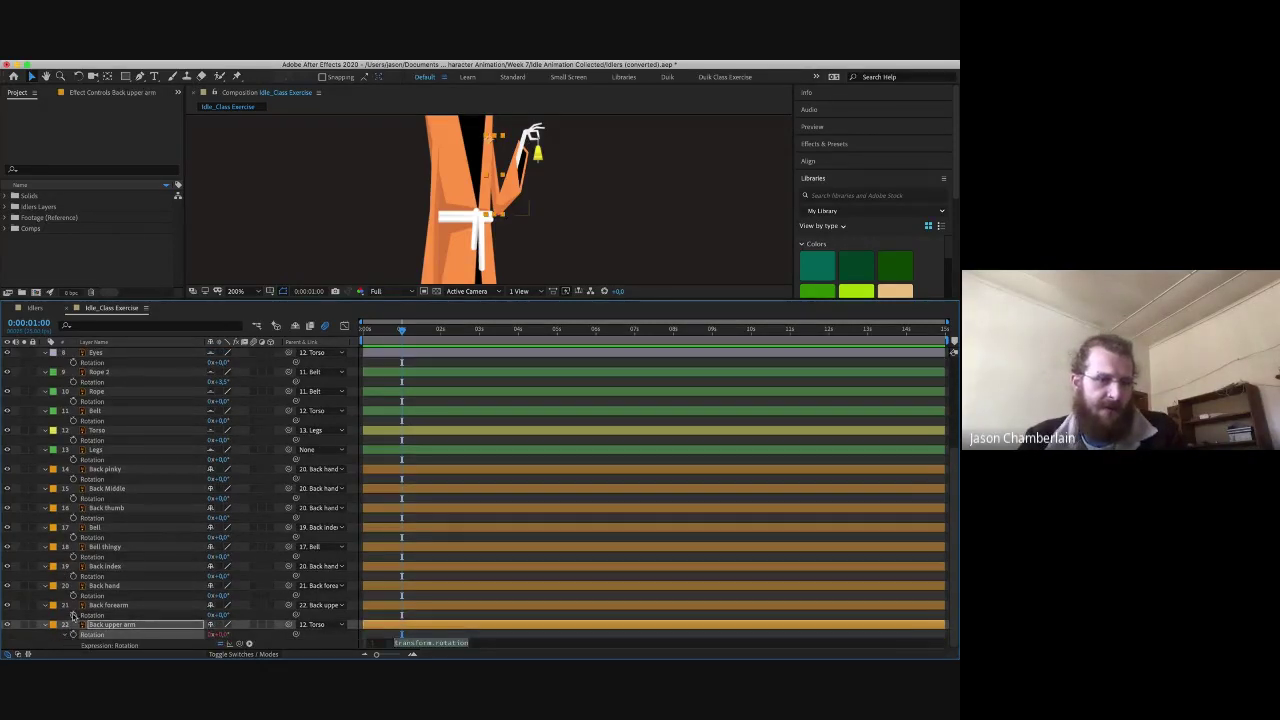
left_click(73, 557, "alt")
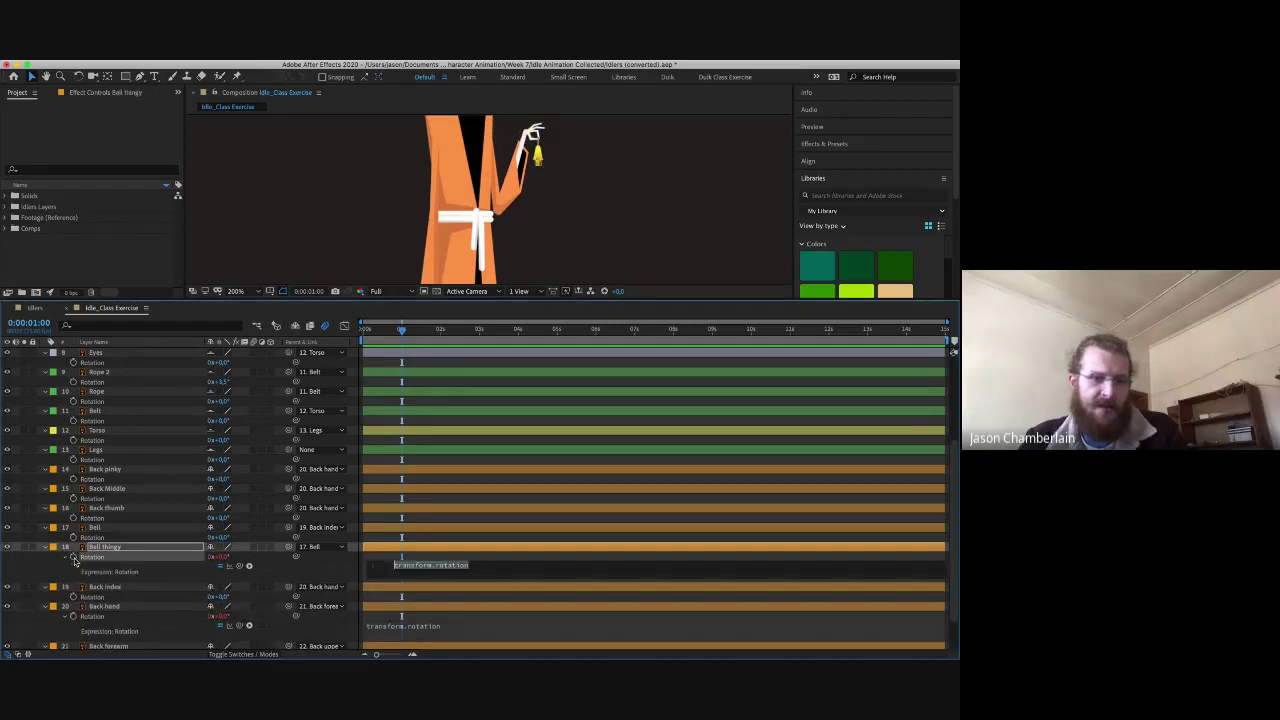
scroll(107, 562, "down", 1)
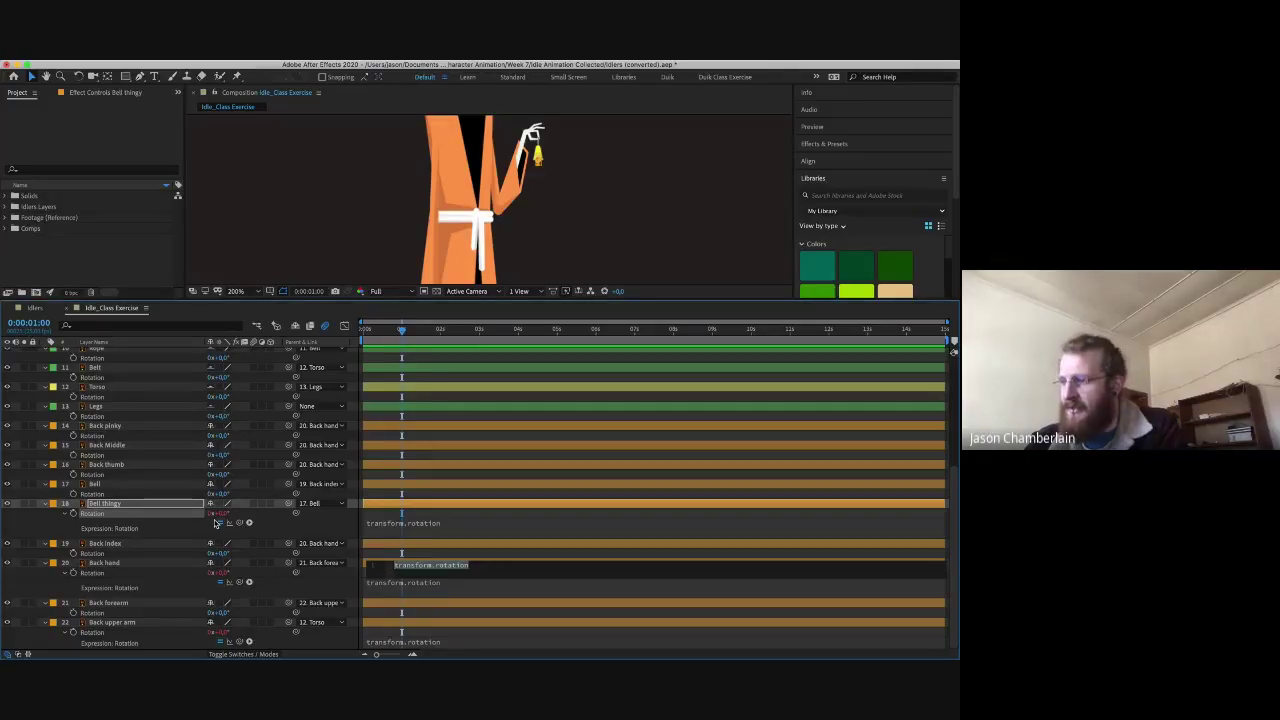
left_click(74, 515, "alt")
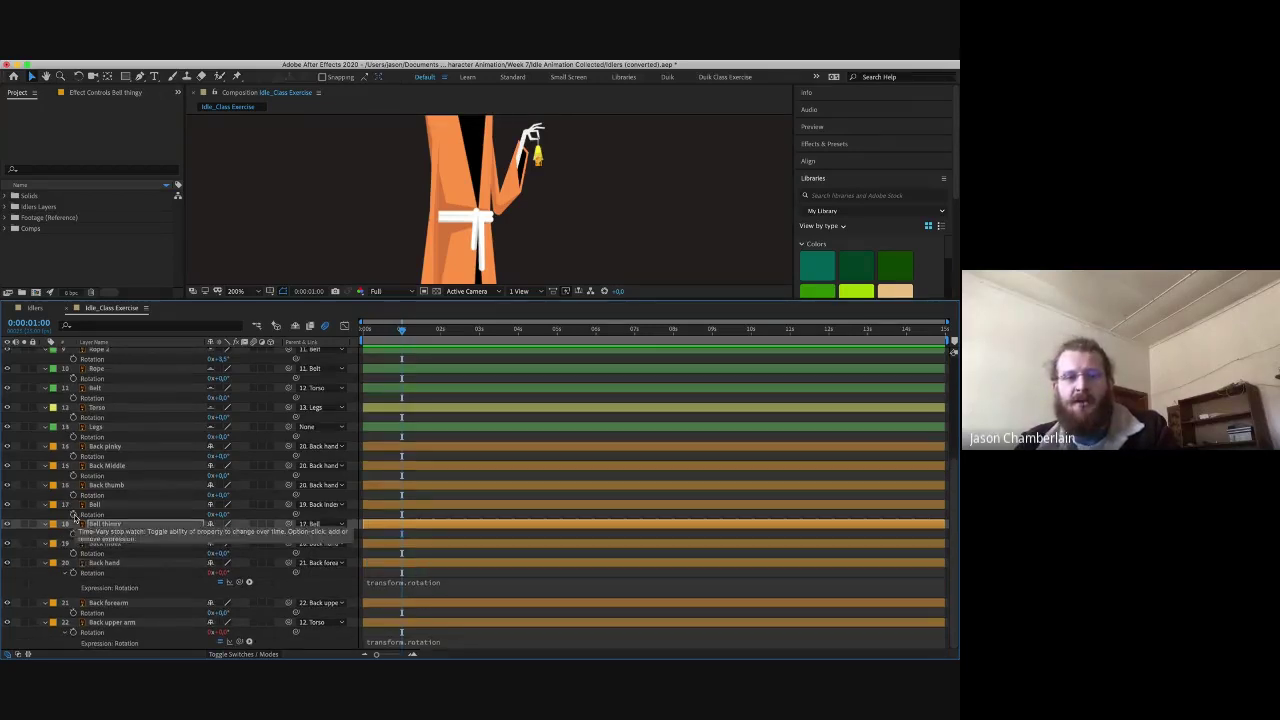
left_click(74, 574, "alt")
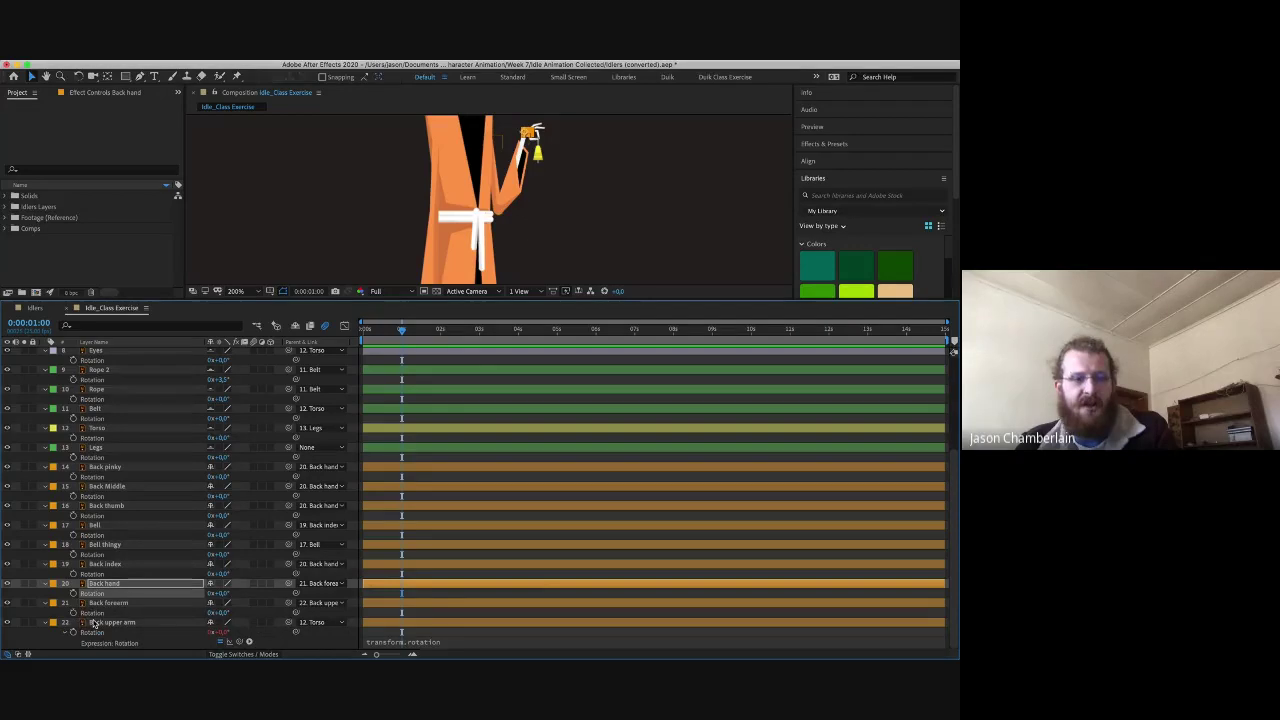
left_click(72, 634, "alt")
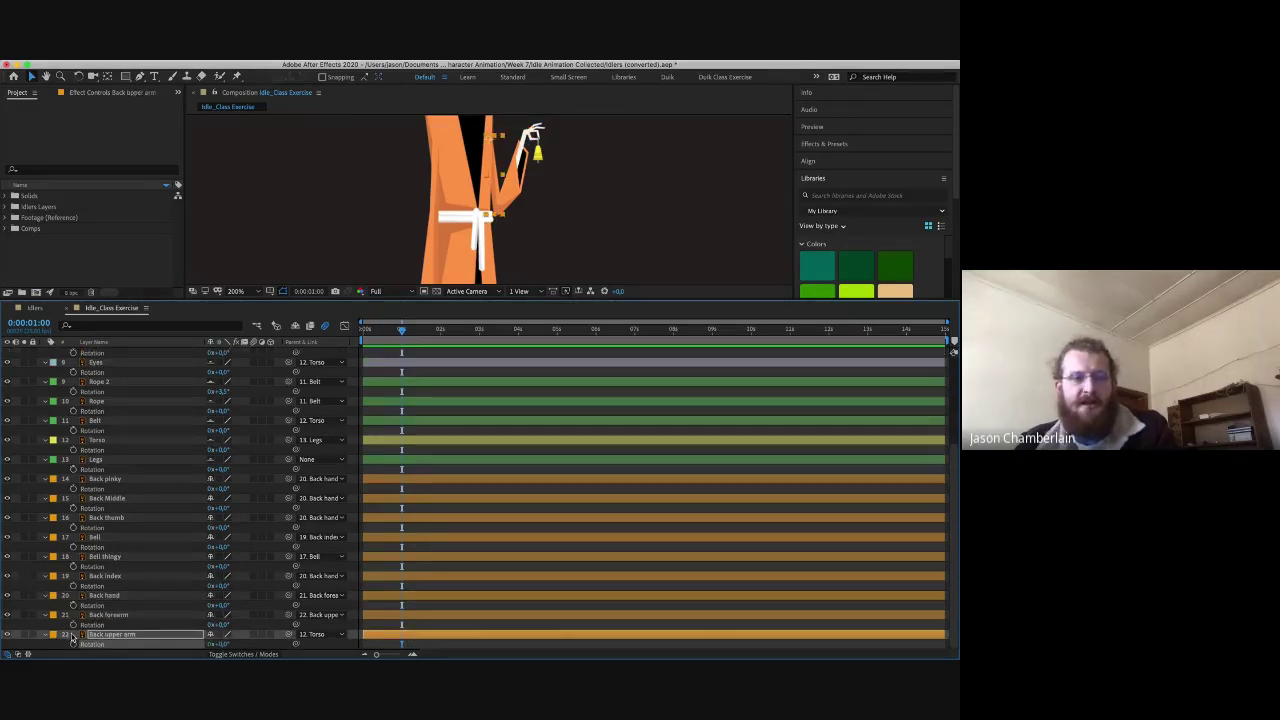
- Collapse all layer rows, select the Front hand through Legs layers, and enlarge the composition view
key("super+a")
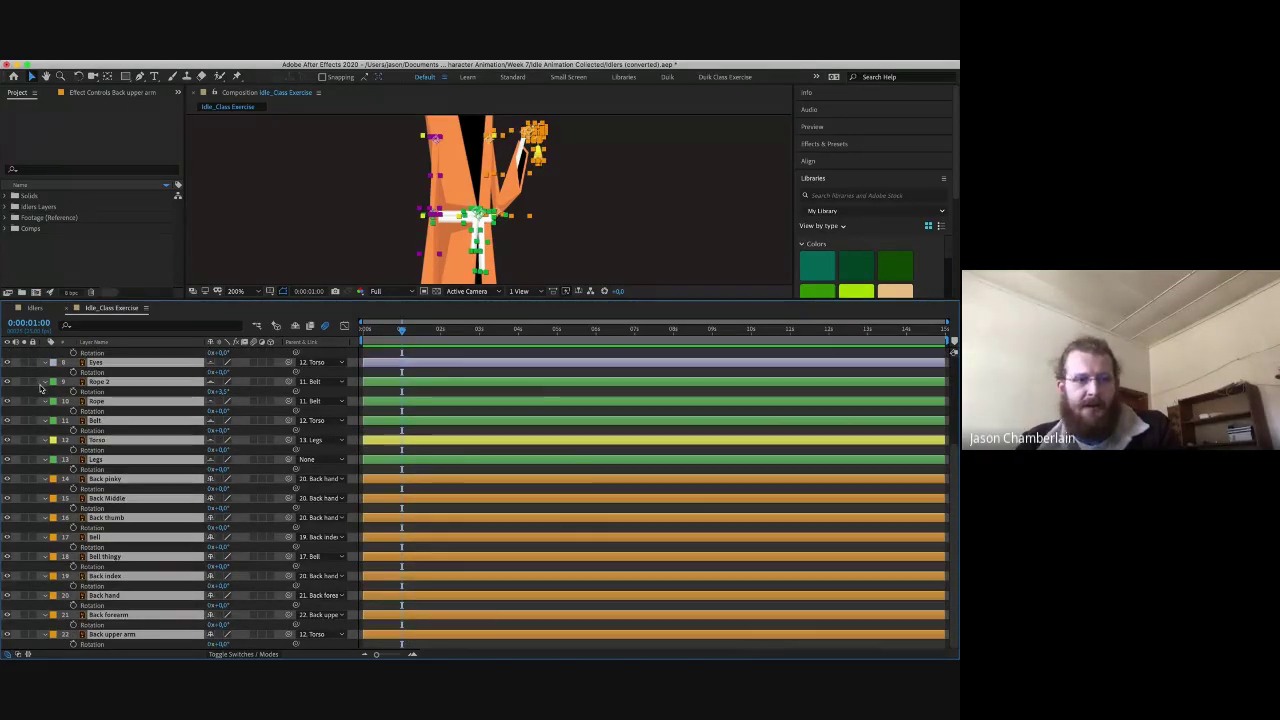
key("u")
left_click(148, 612)
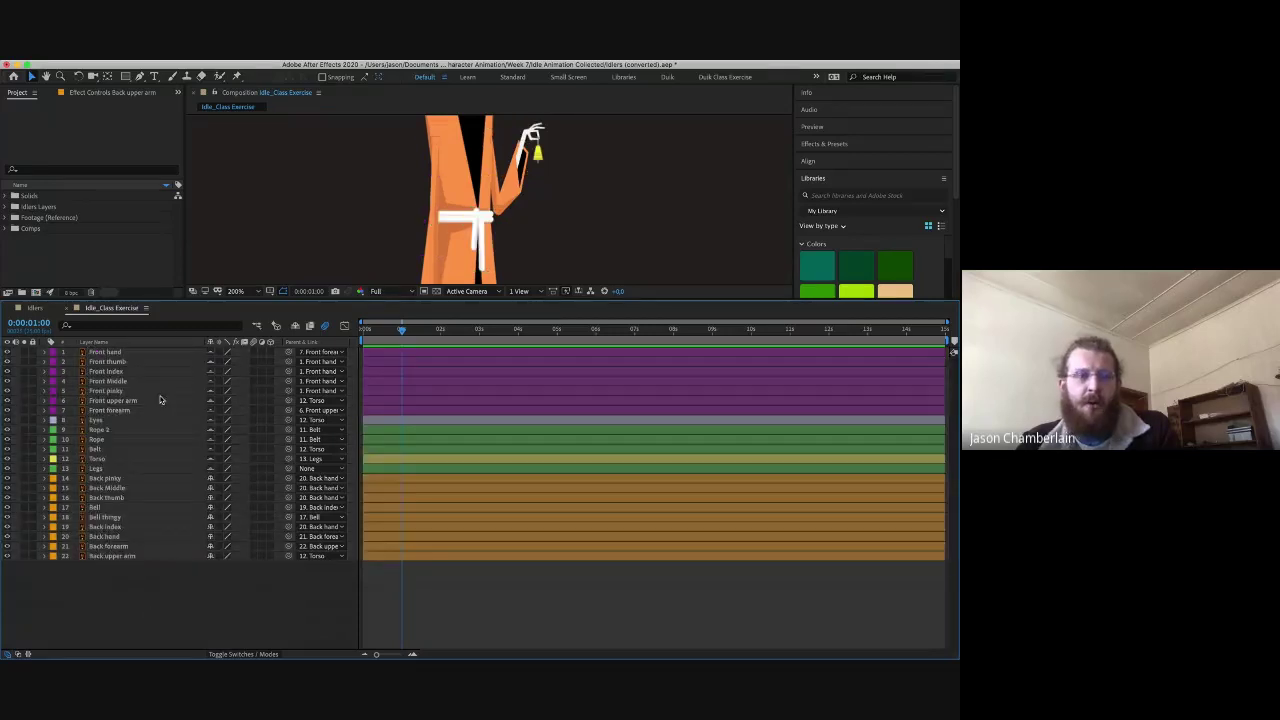
left_click(163, 353)
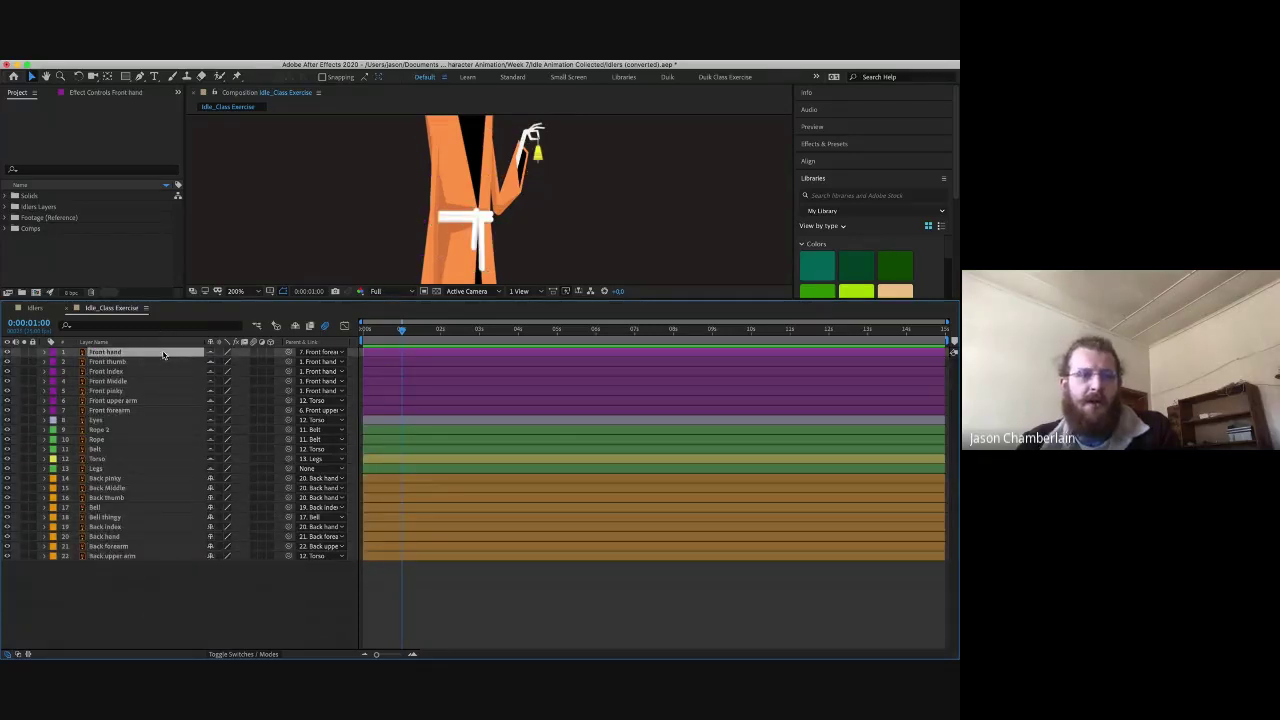
left_click(143, 469, "shift")
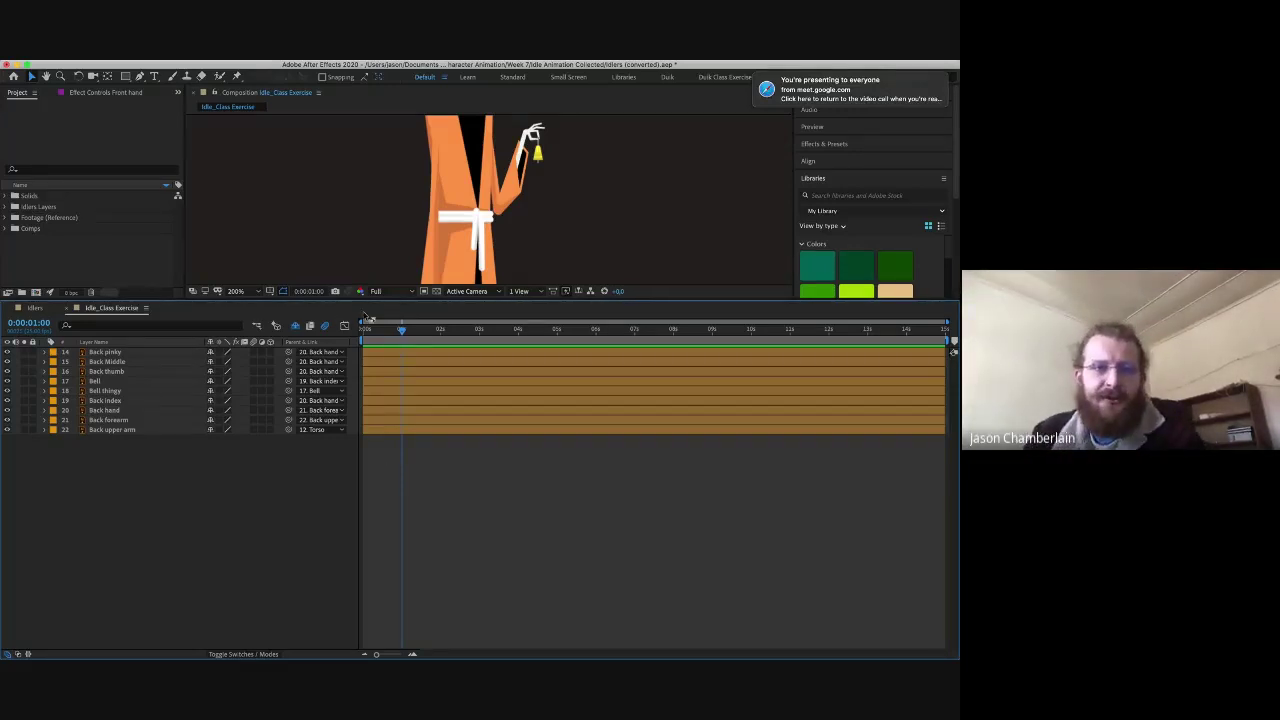
left_click_drag(370, 299, 374, 410)
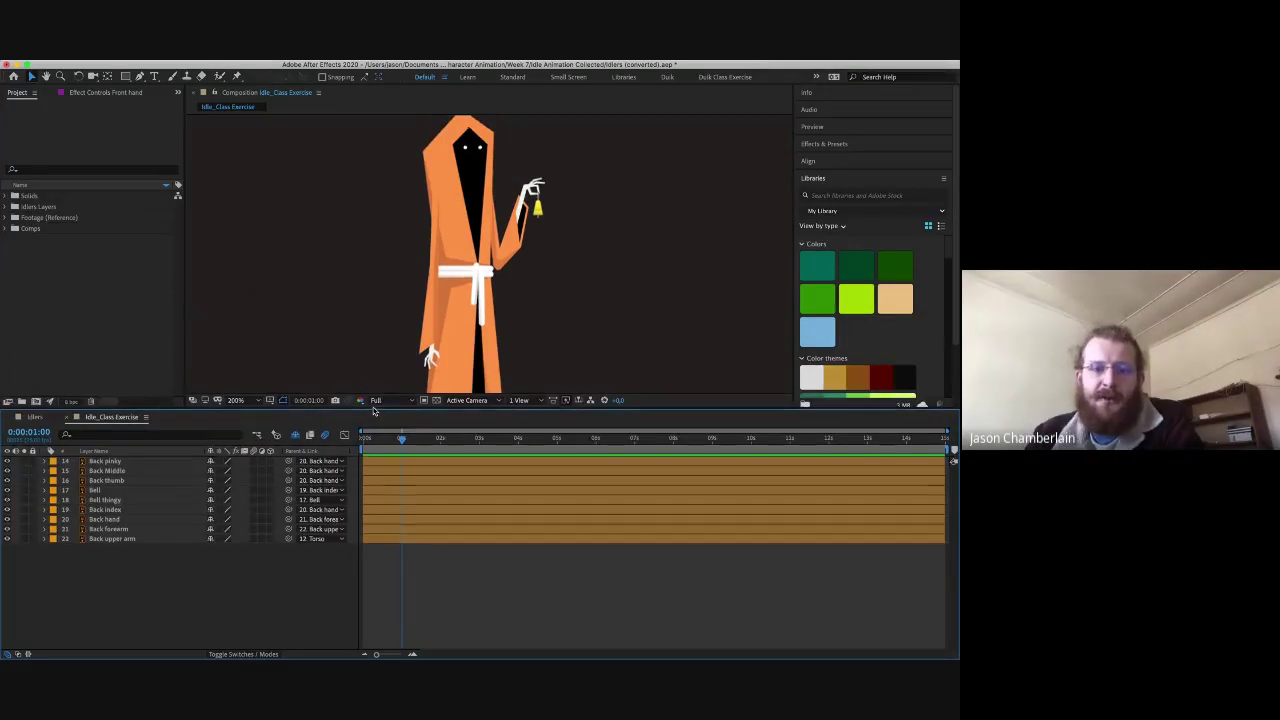
- Zoom the viewer to 400% on the back arm and bell, then select the nine back-arm layers
key("period")
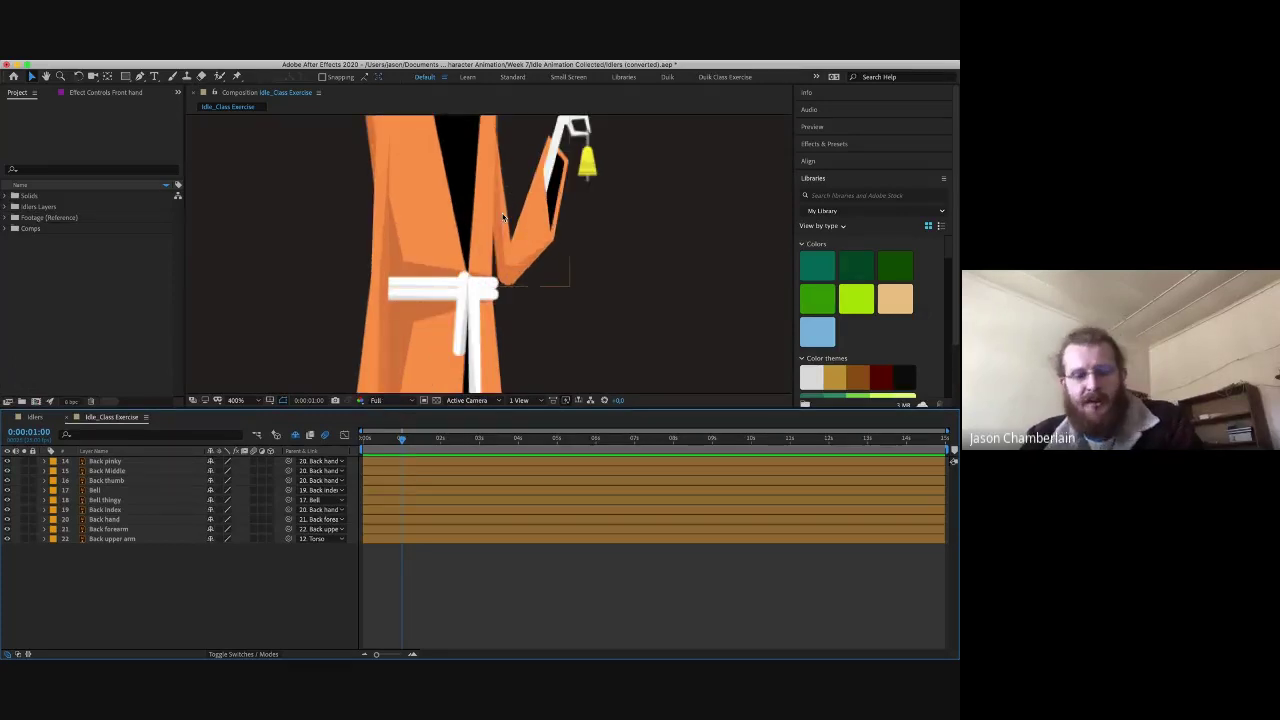
left_click_drag(539, 166, 502, 227)
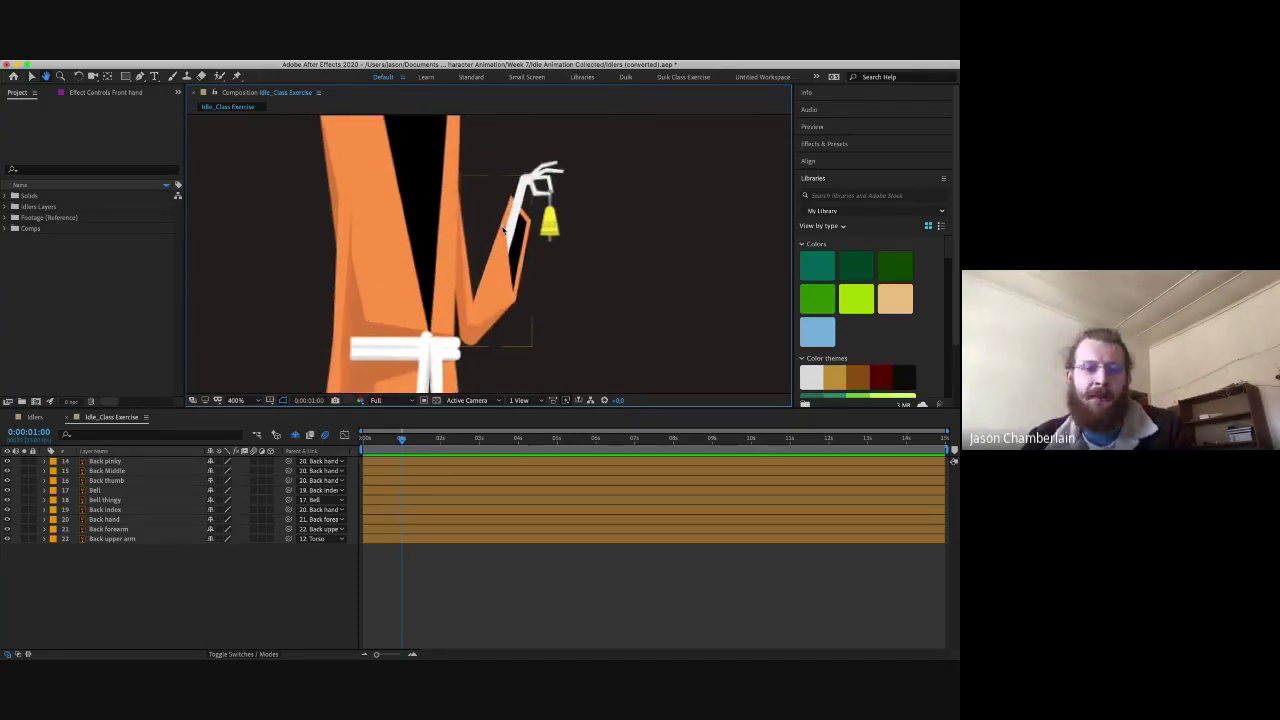
key("v")
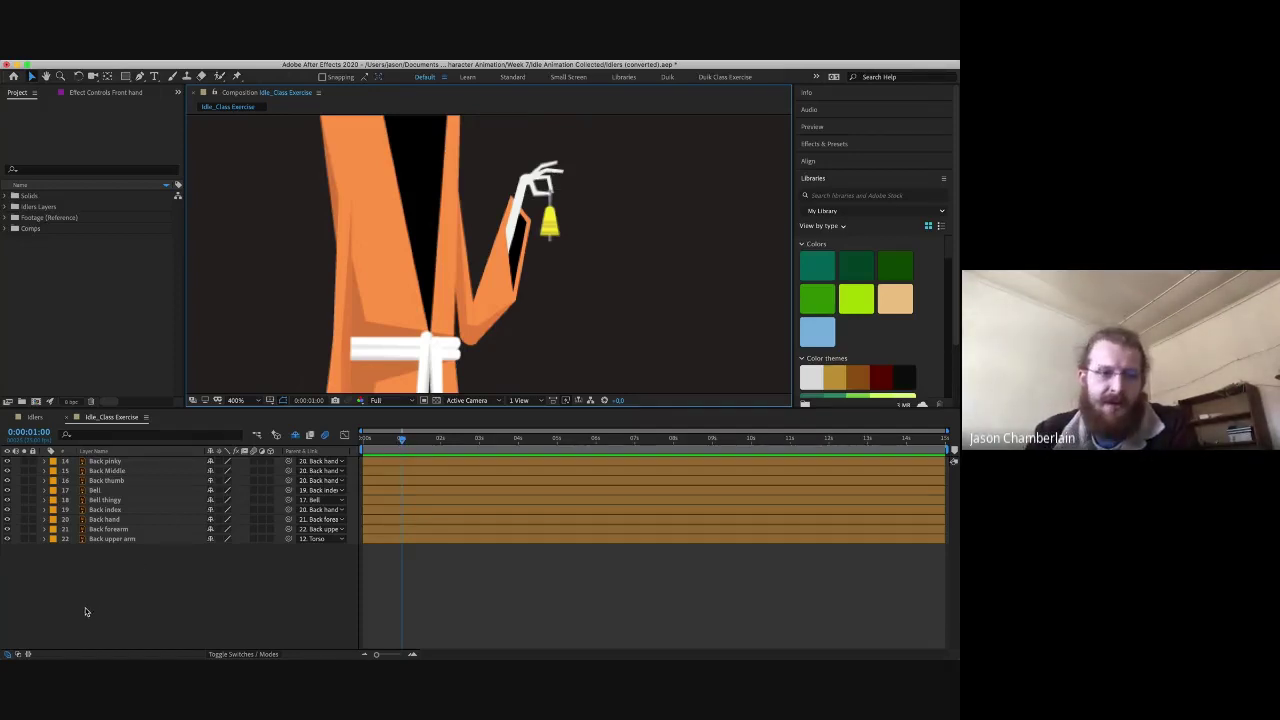
left_click_drag(85, 612, 174, 408)
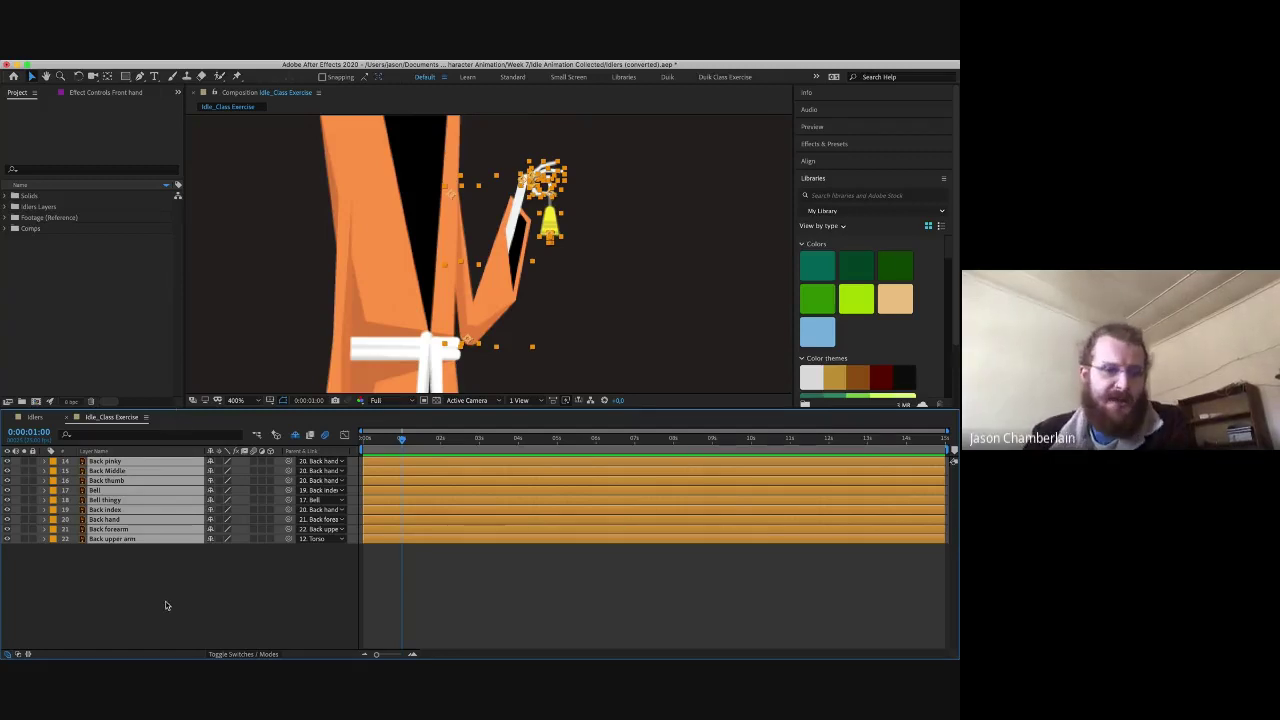
- Deselect the back-arm layers, then select only Back forearm and Back upper arm
left_click(137, 560)
left_click_drag(111, 551, 137, 531)
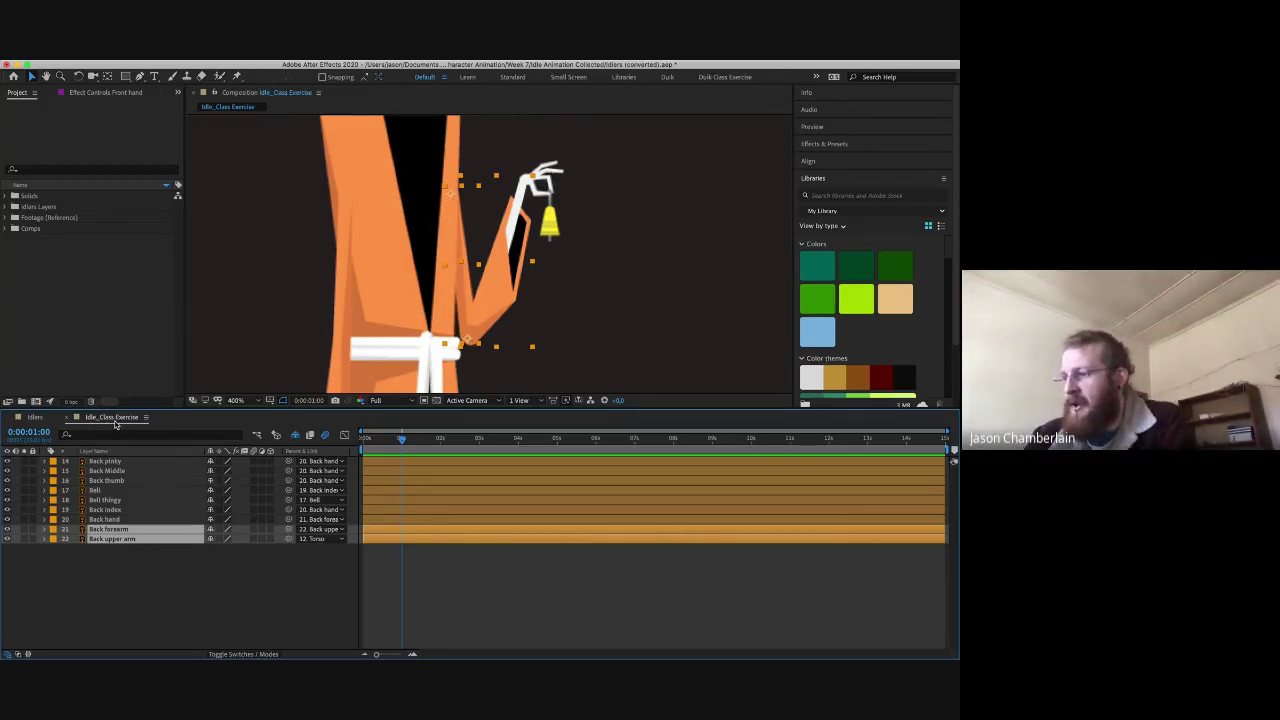
left_click(30, 420)
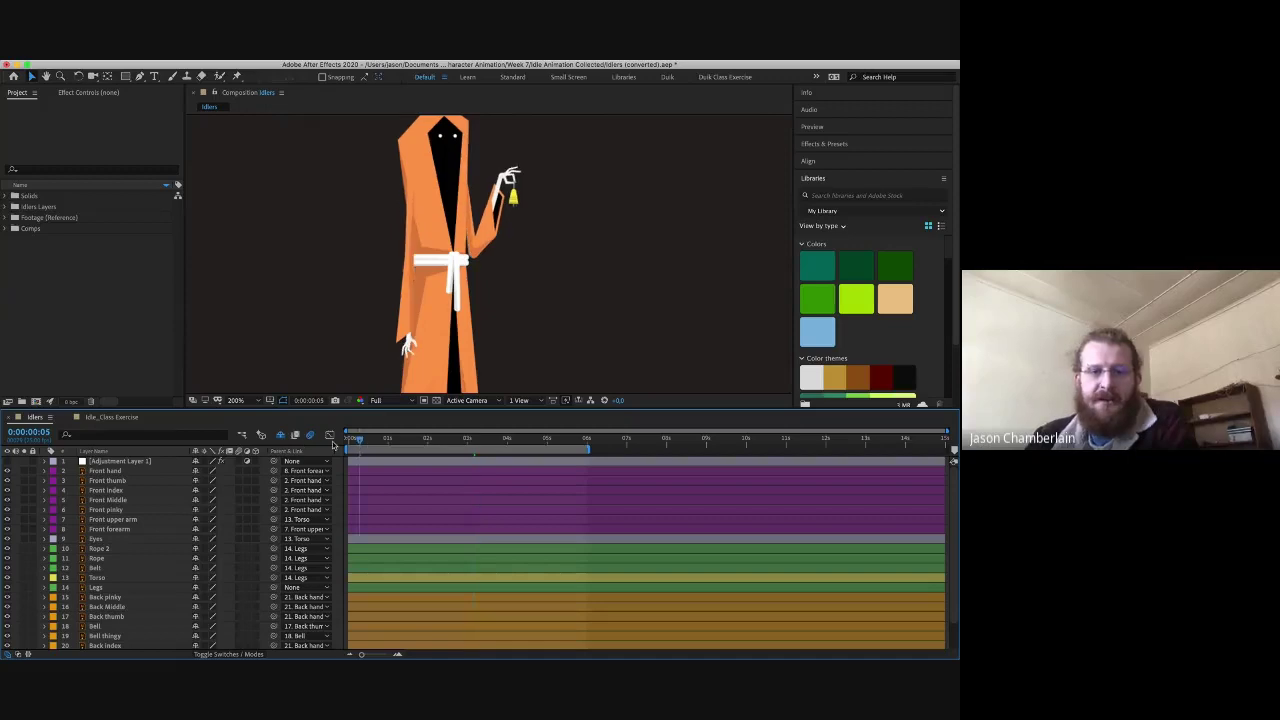
key("Home")
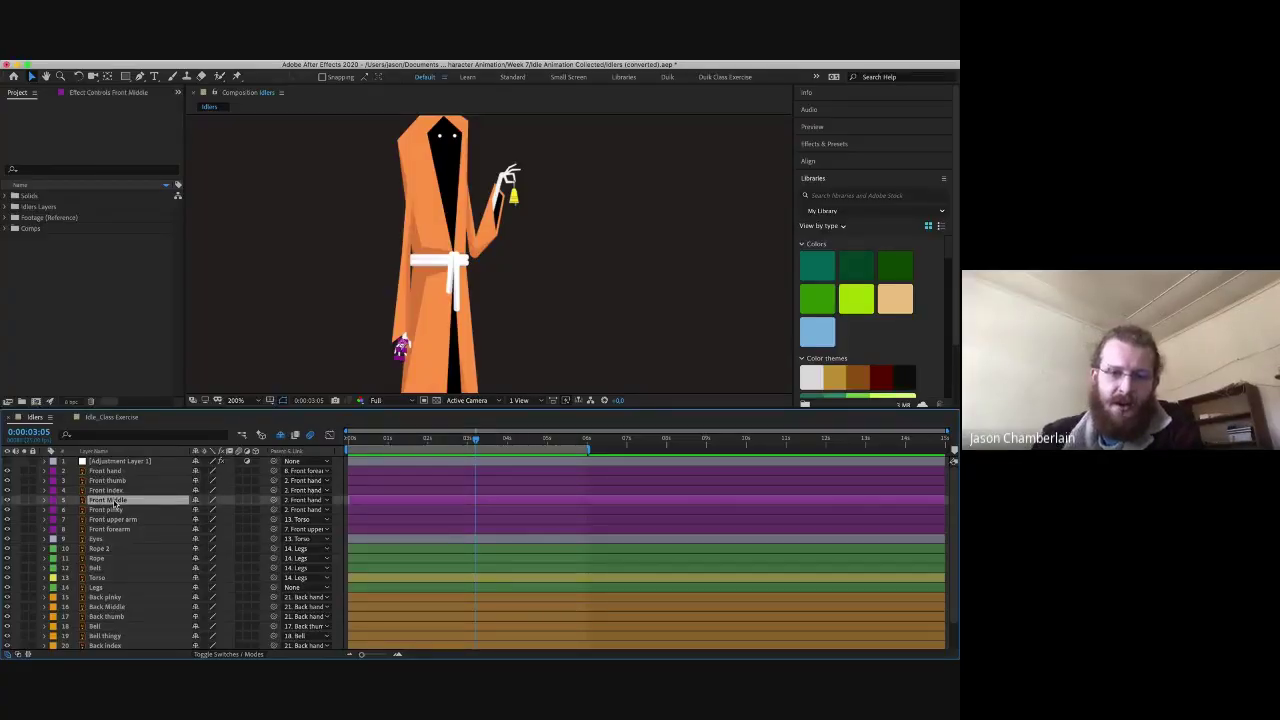
key("u")
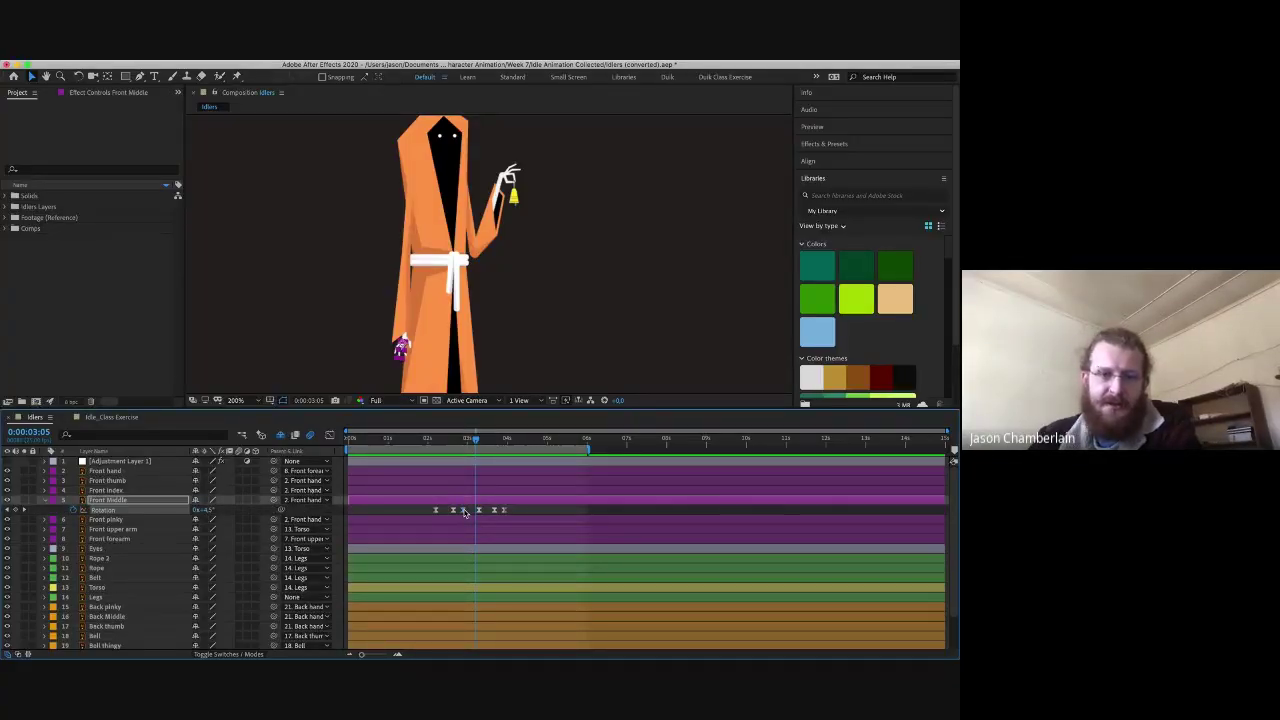
left_click(331, 436)
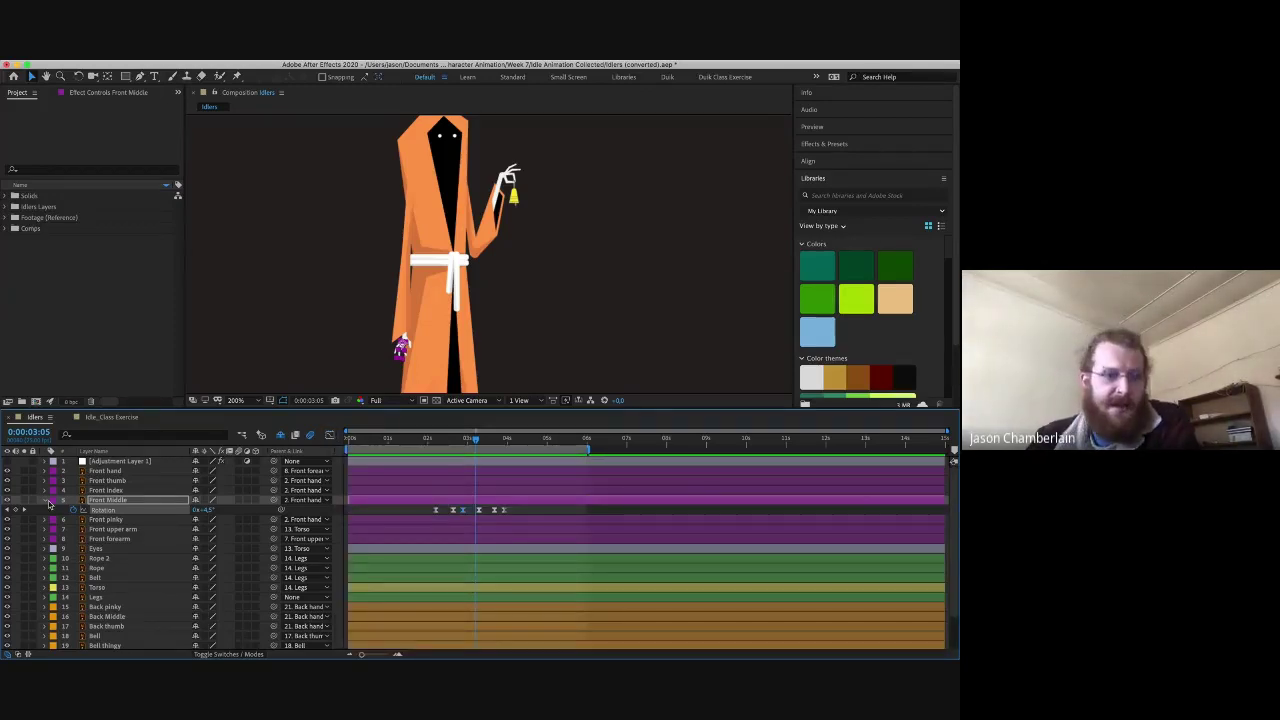
left_click(50, 500)
left_click(112, 418)
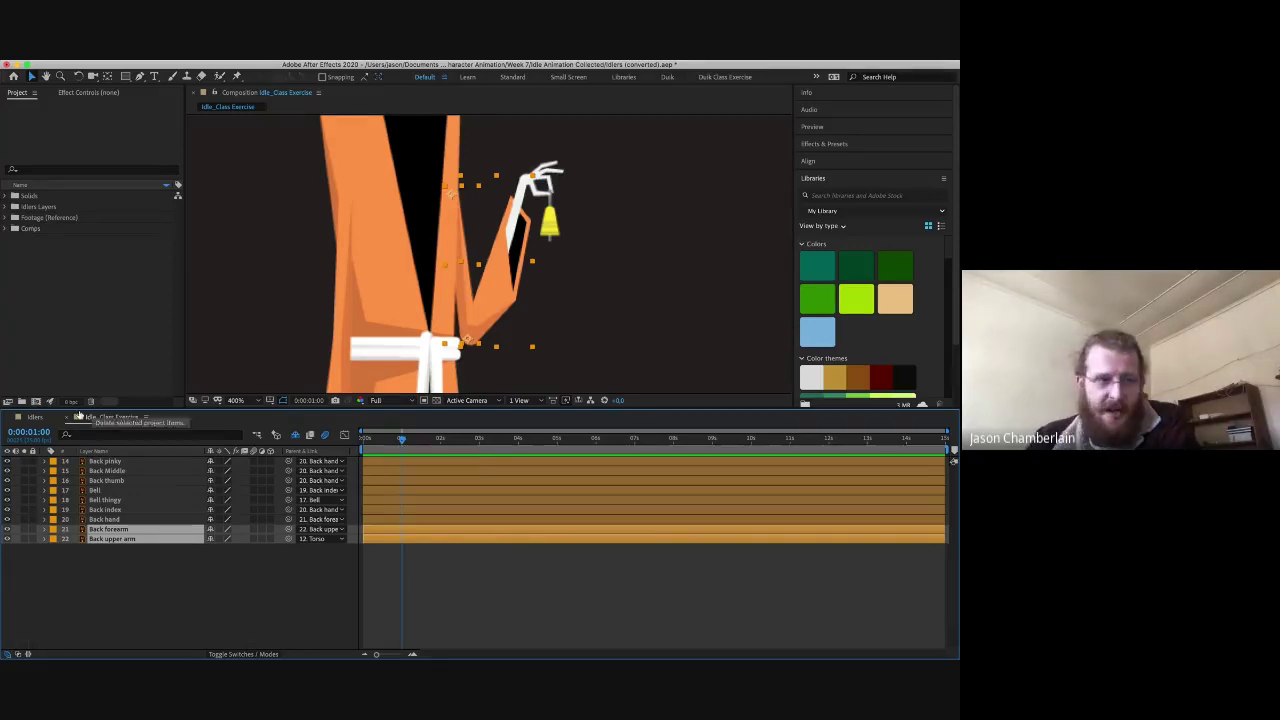
left_click(35, 417)
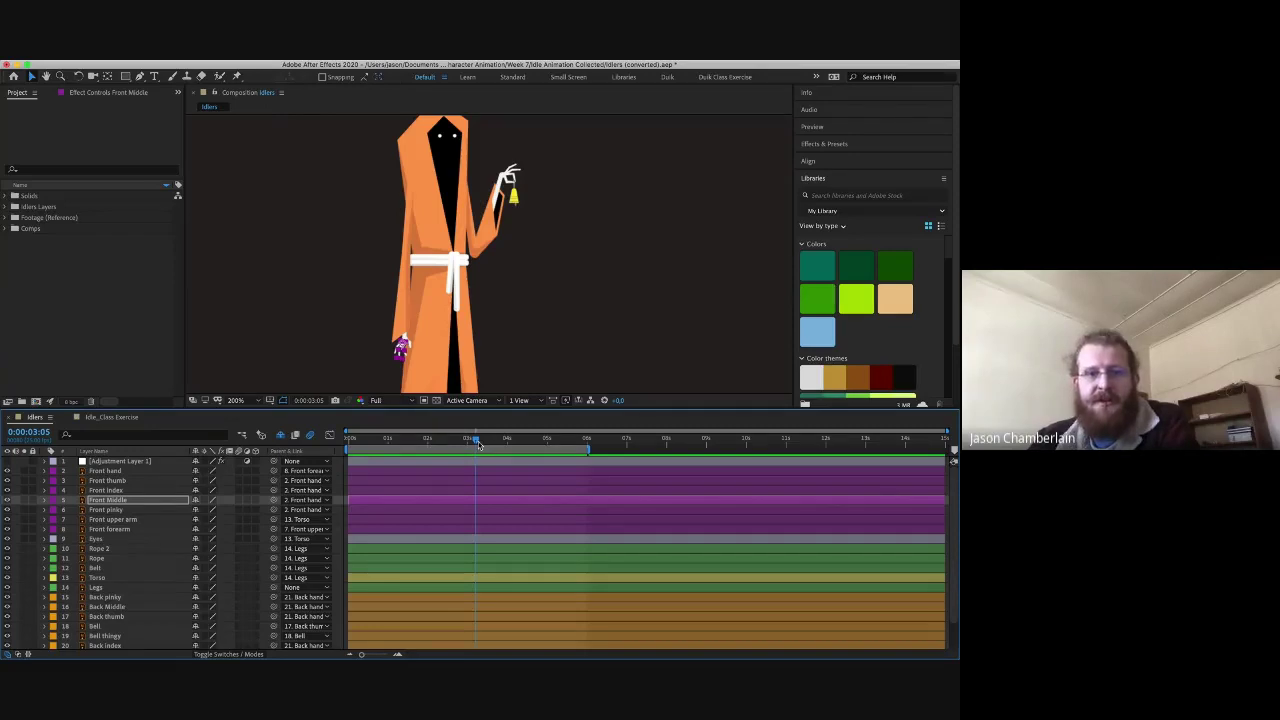
left_click_drag(477, 443, 427, 444)
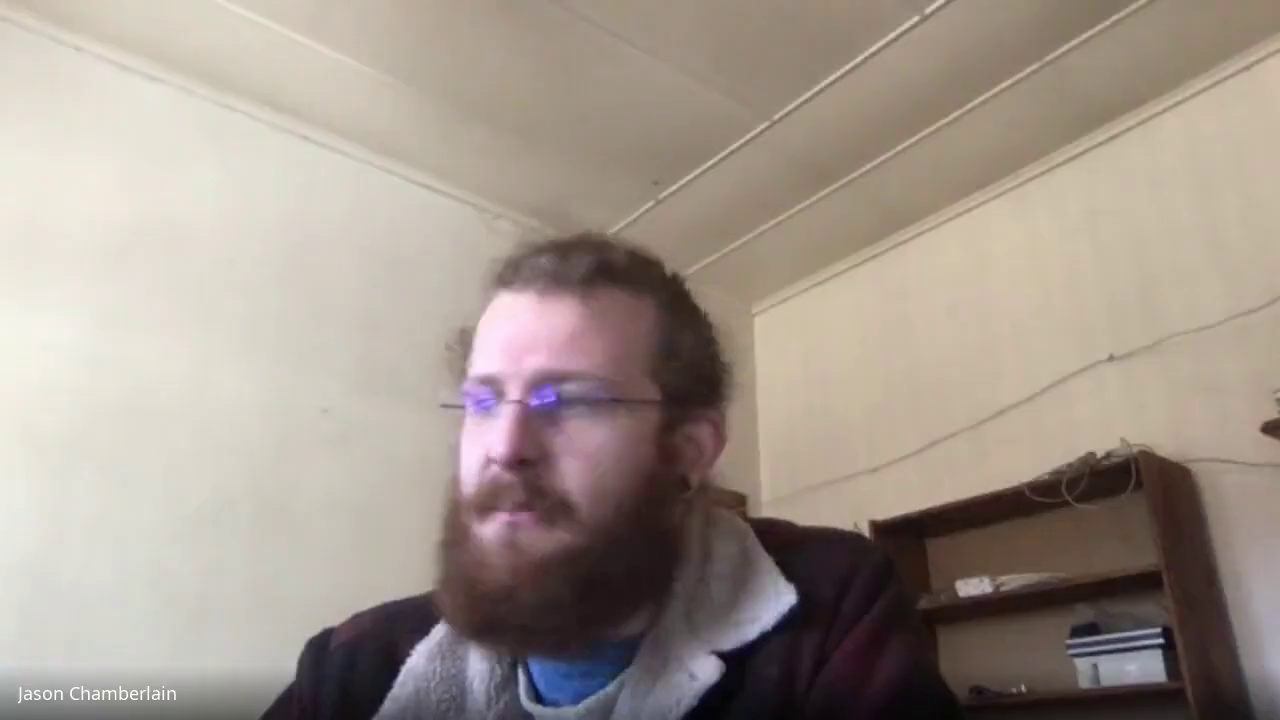
left_click_drag(427, 444, 520, 449)
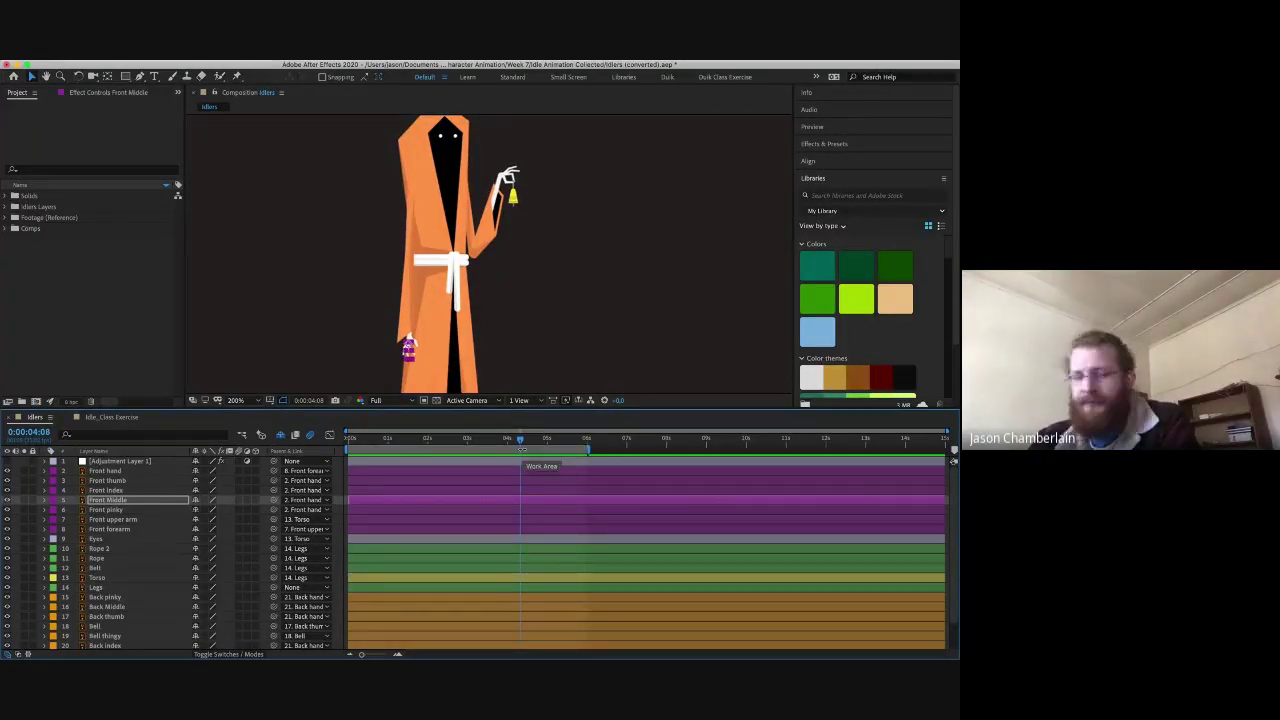
left_click(112, 417)
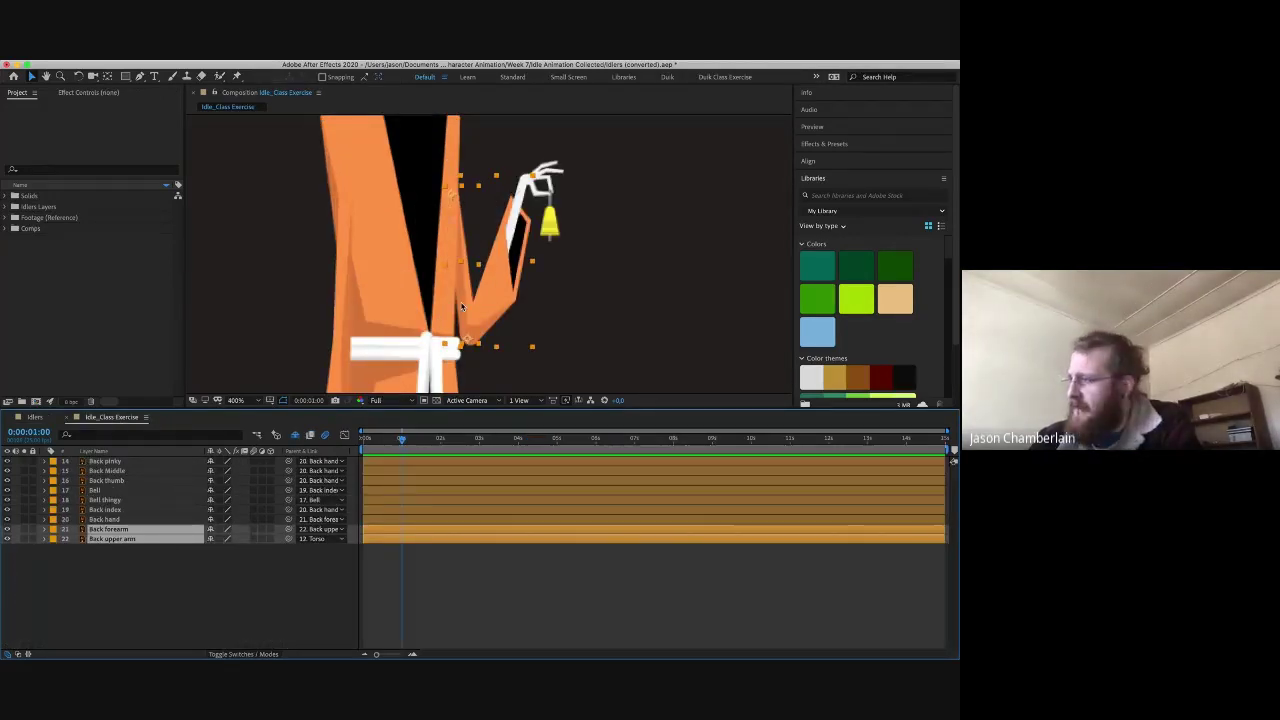
- Clear the selection and select only the Back upper arm layer
left_click(454, 582)
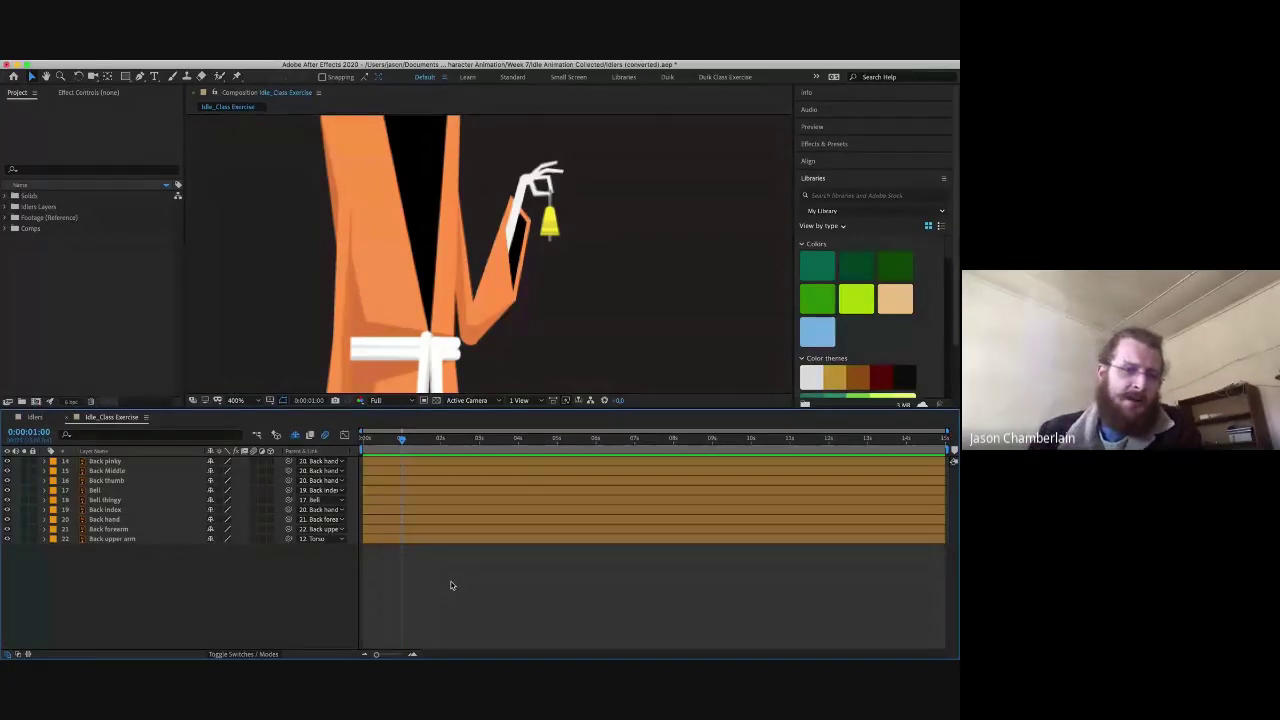
left_click(127, 540)
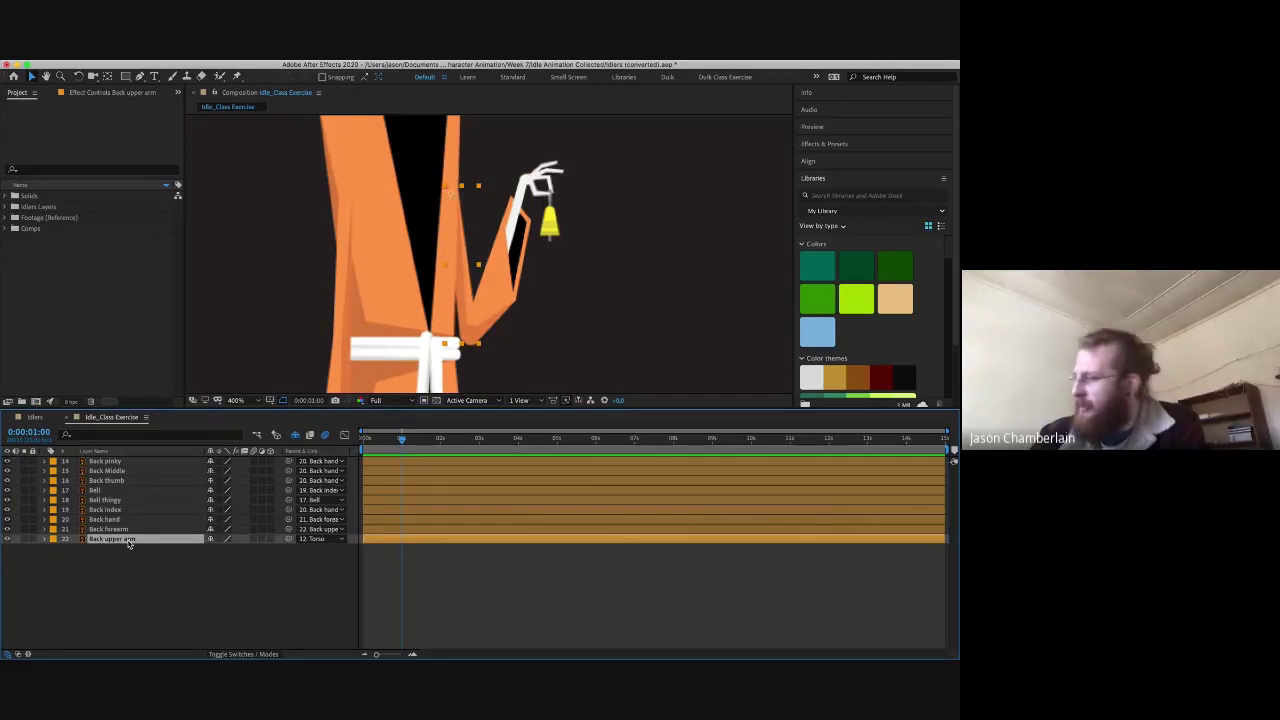
- Set Rotation keyframes on Back upper arm and Back forearm at 0:00:01:00
key("r")
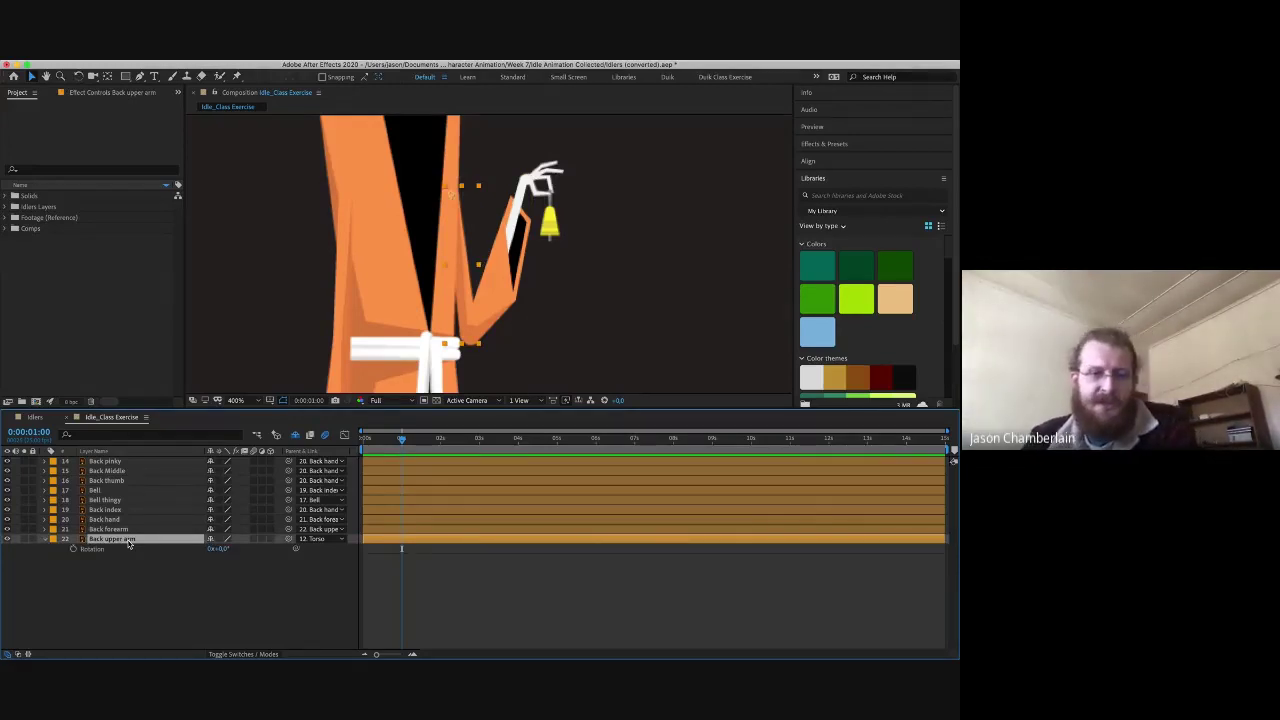
left_click(72, 548)
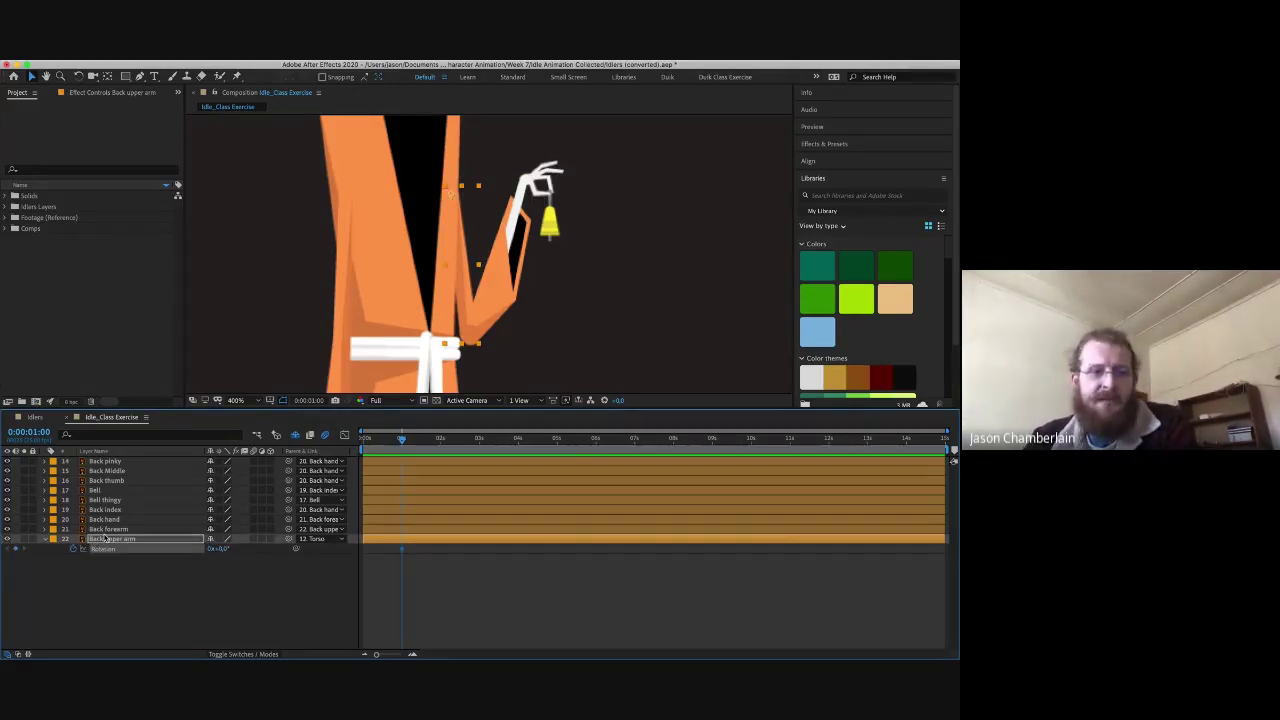
left_click(108, 529)
key("r")
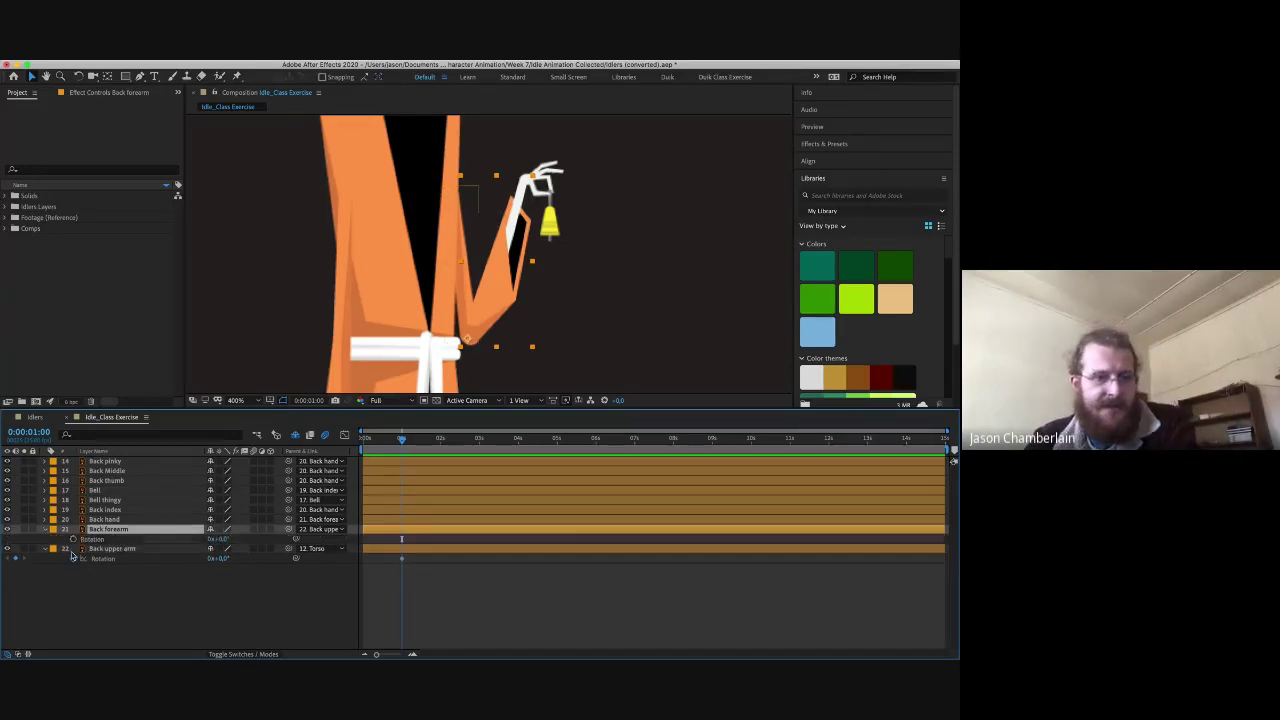
left_click(72, 538)
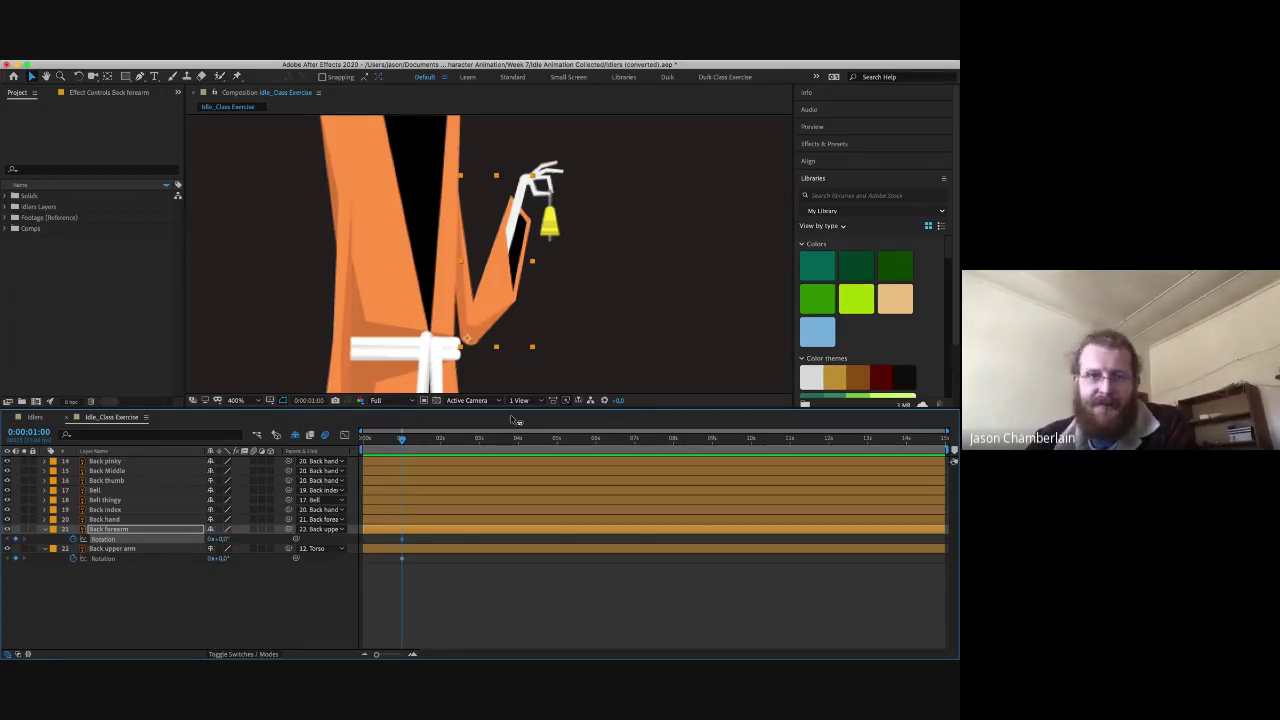
- Move the playhead to 0:00:02:00 and deselect the Back forearm layer
left_click(440, 440)
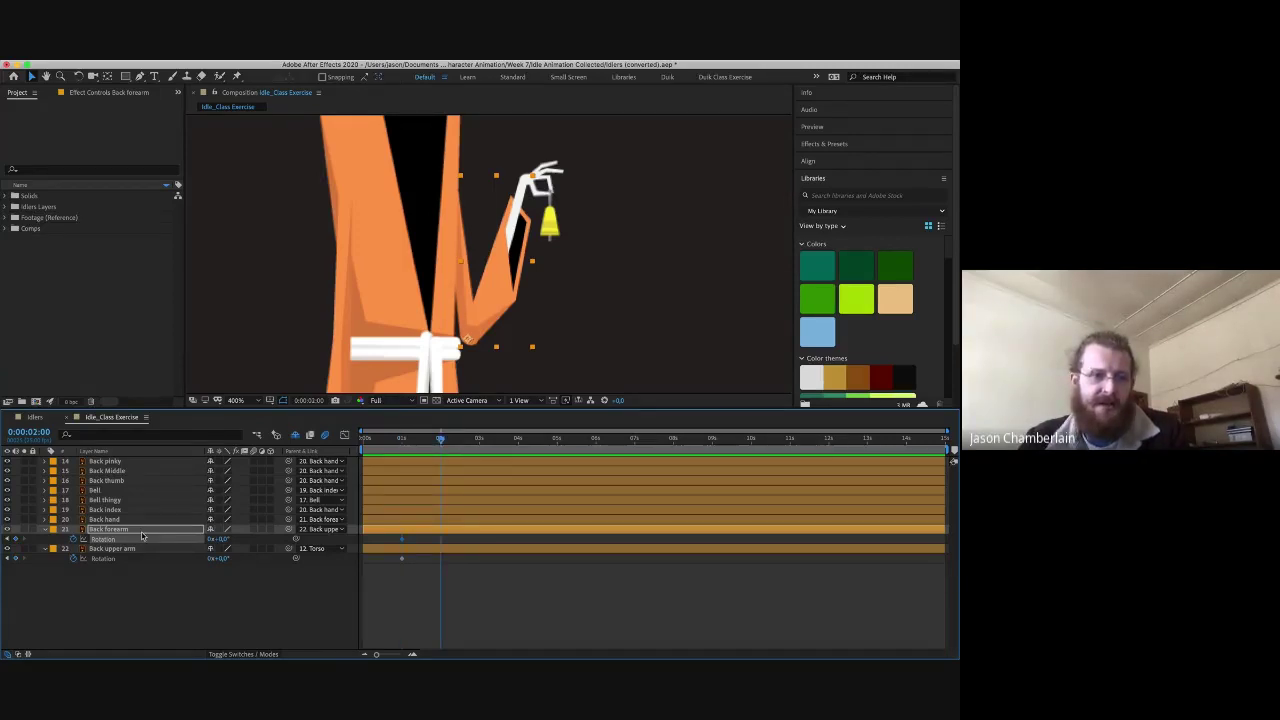
left_click(165, 610)
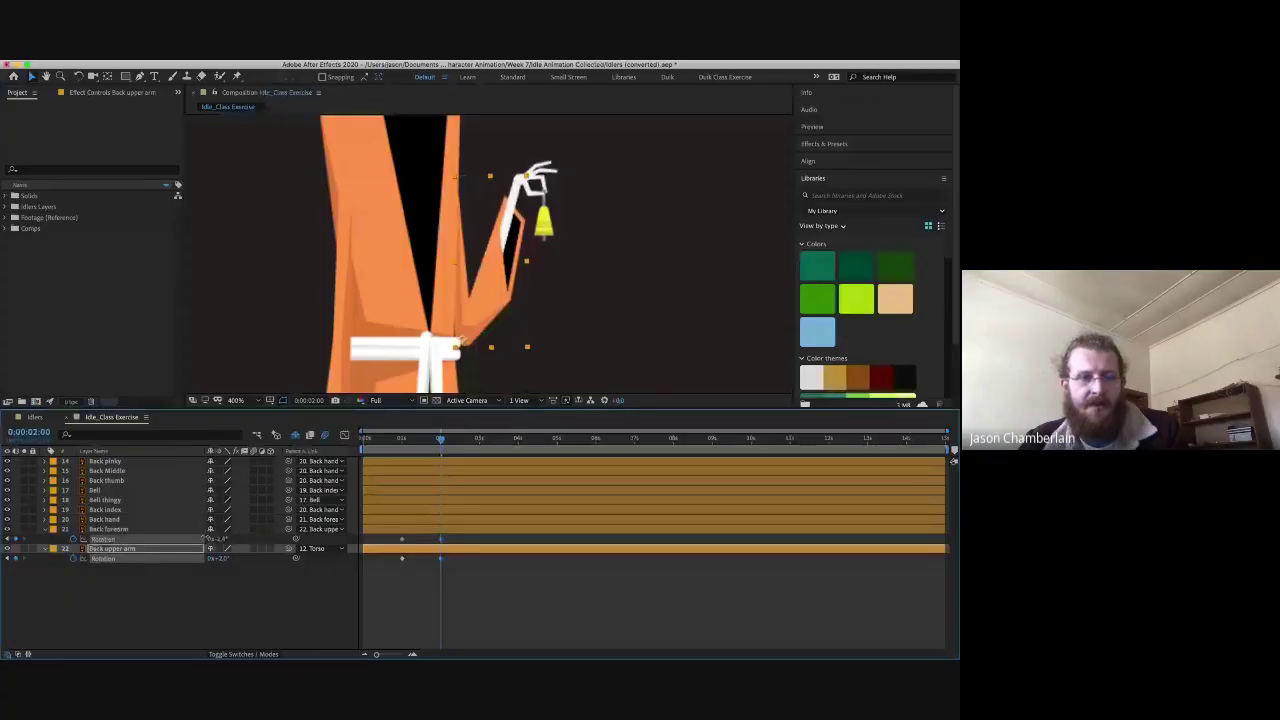
key("ctrl+Up")
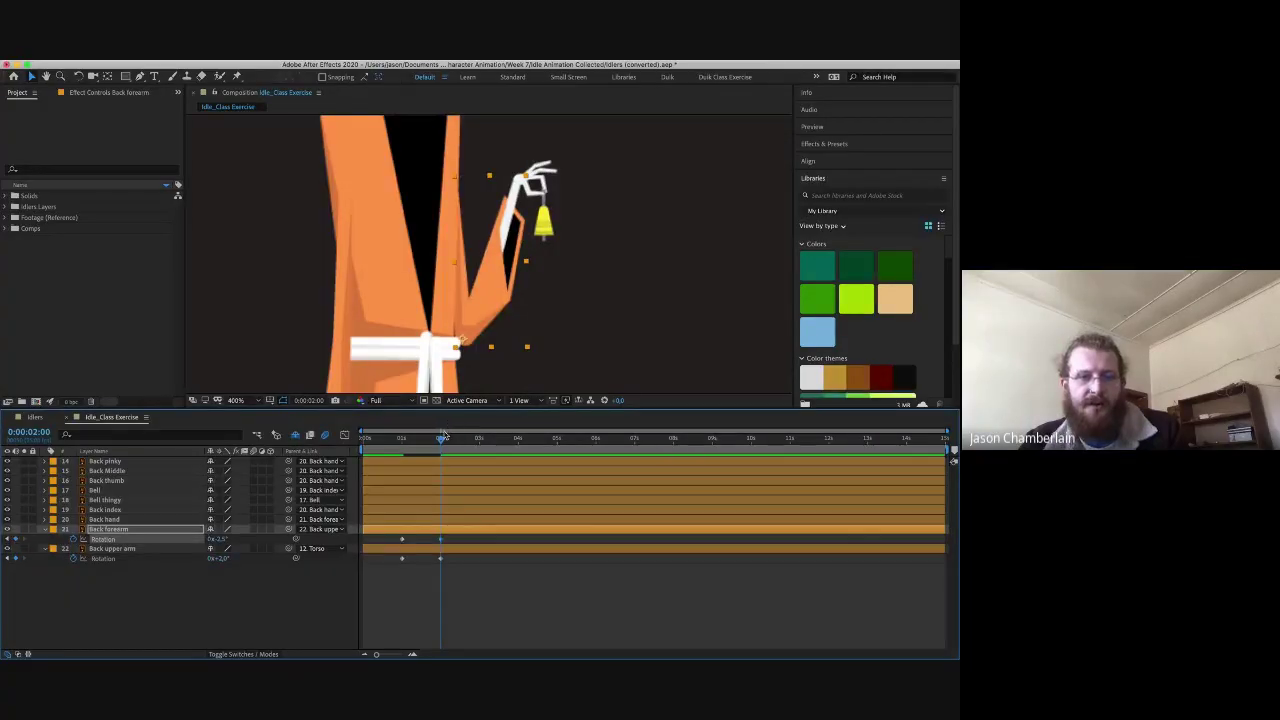
- Rotate Back upper arm and Back forearm slightly to key them at 0:00:03:00
left_click(410, 438)
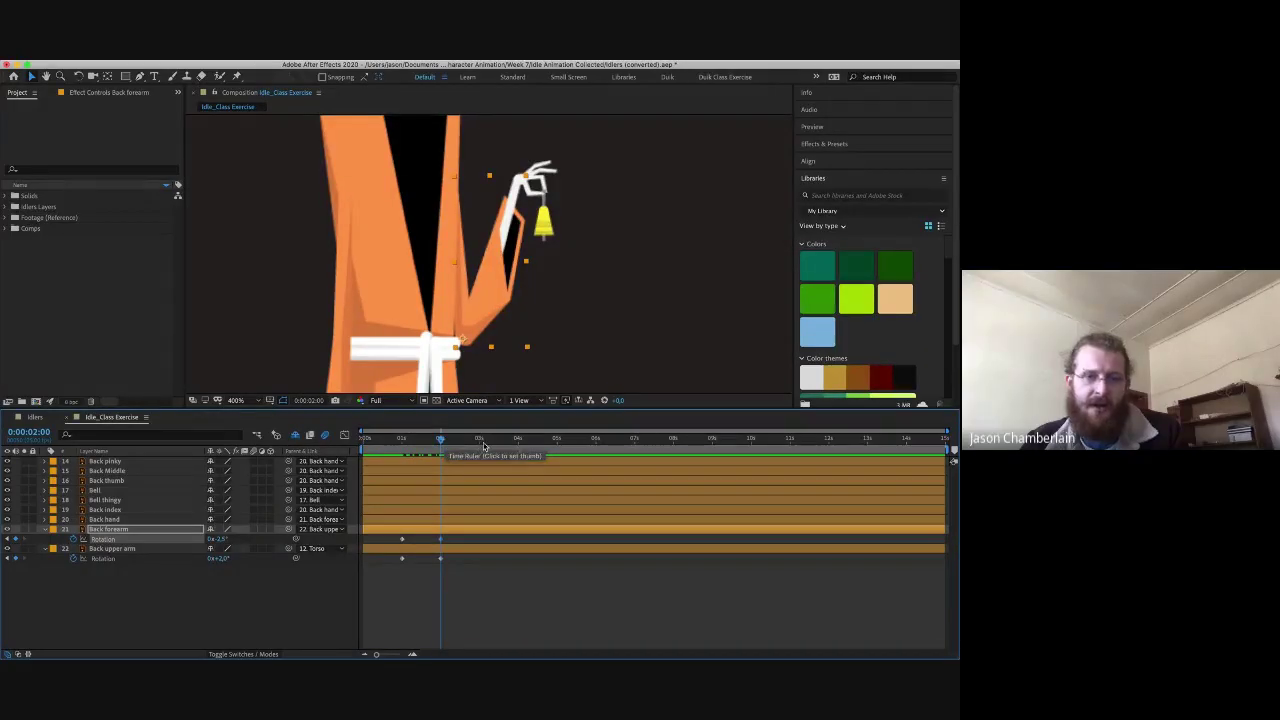
left_click(480, 445)
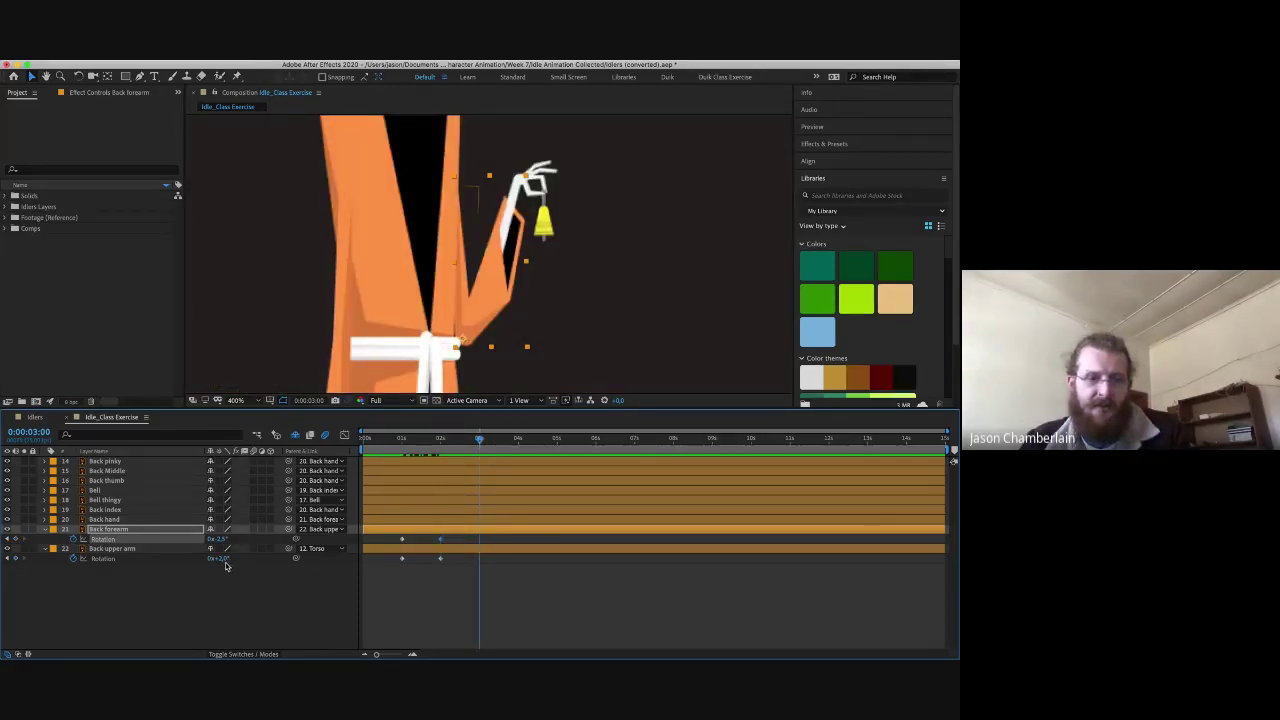
left_click_drag(224, 558, 227, 558)
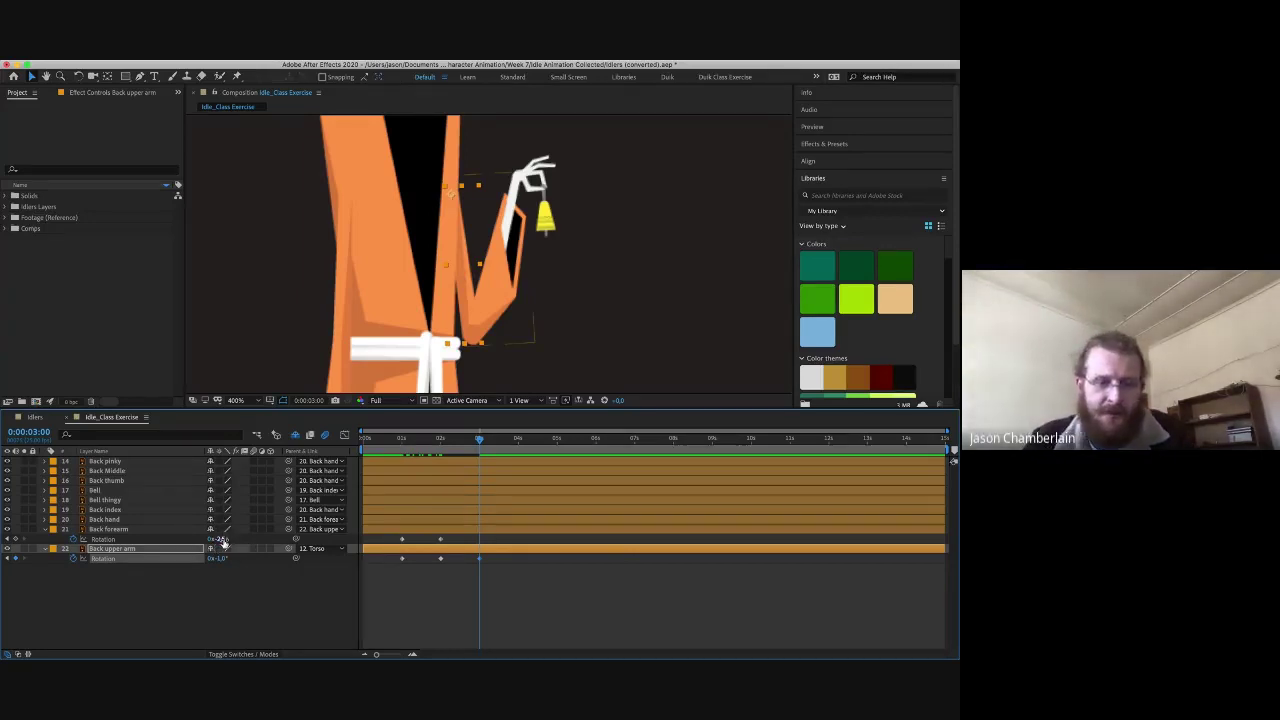
left_click_drag(218, 539, 224, 540)
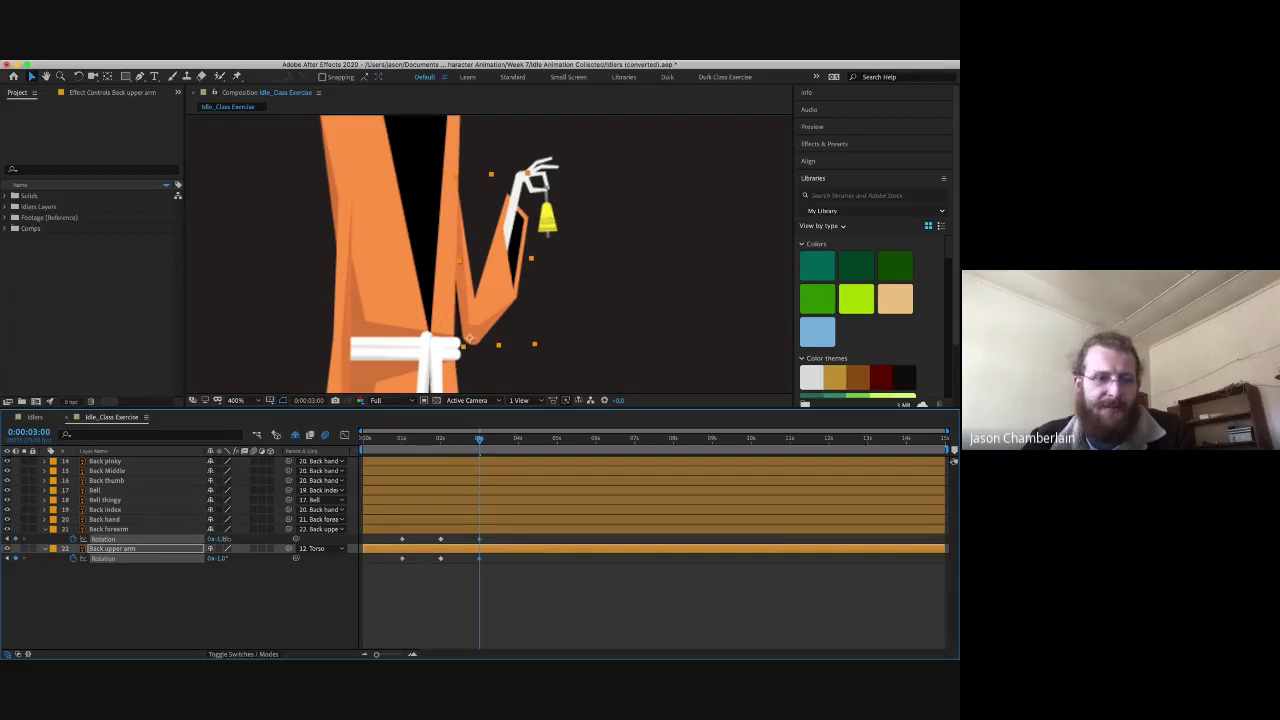
left_click_drag(218, 540, 222, 539)
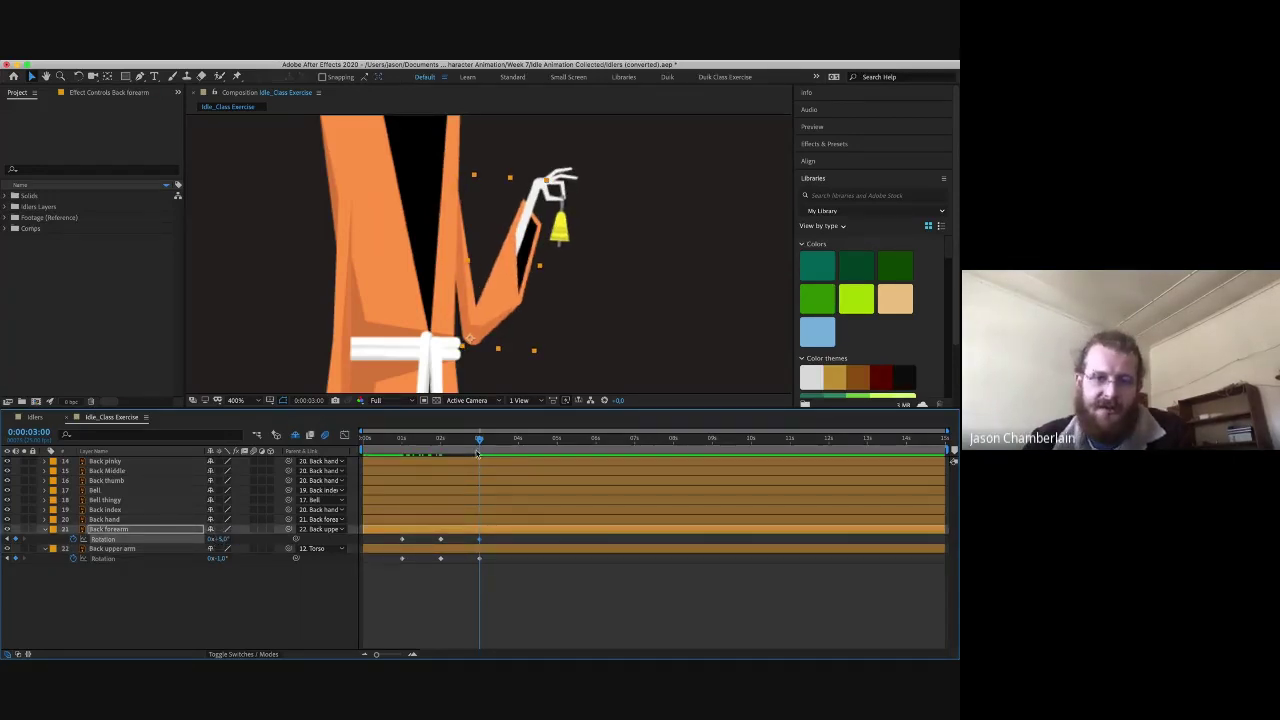
left_click_drag(481, 440, 459, 440)
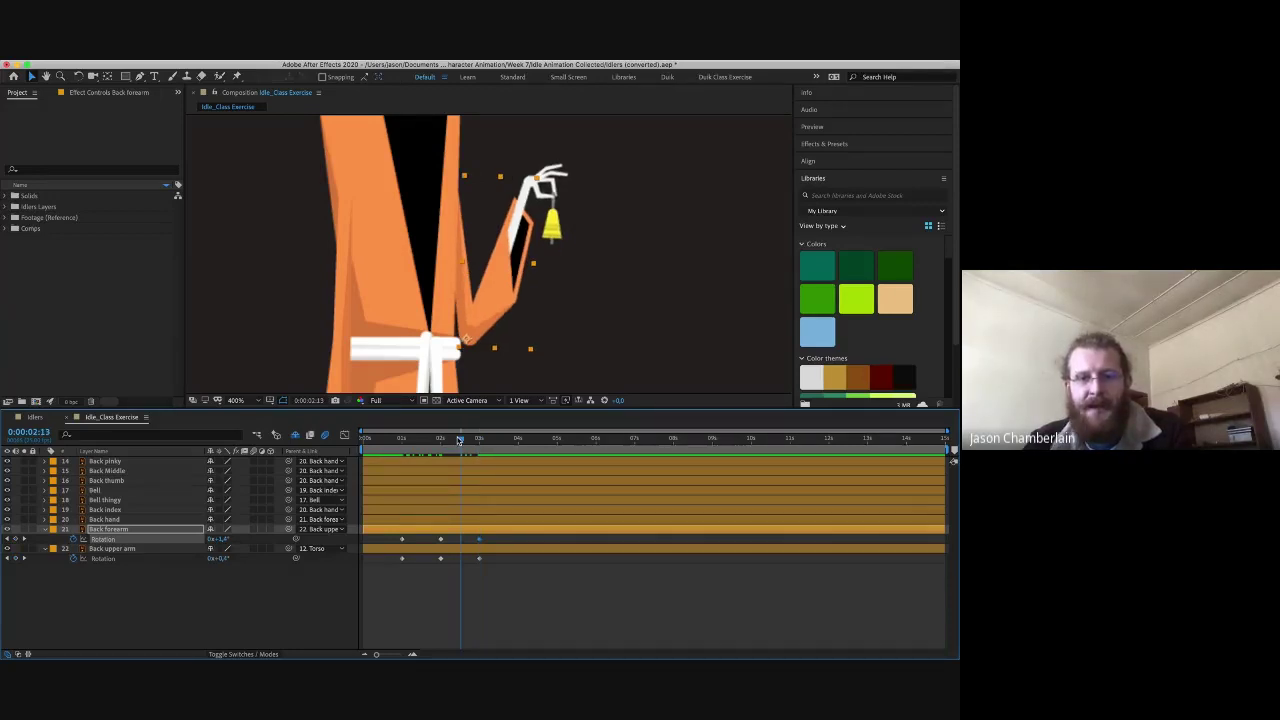
left_click_drag(459, 440, 480, 440)
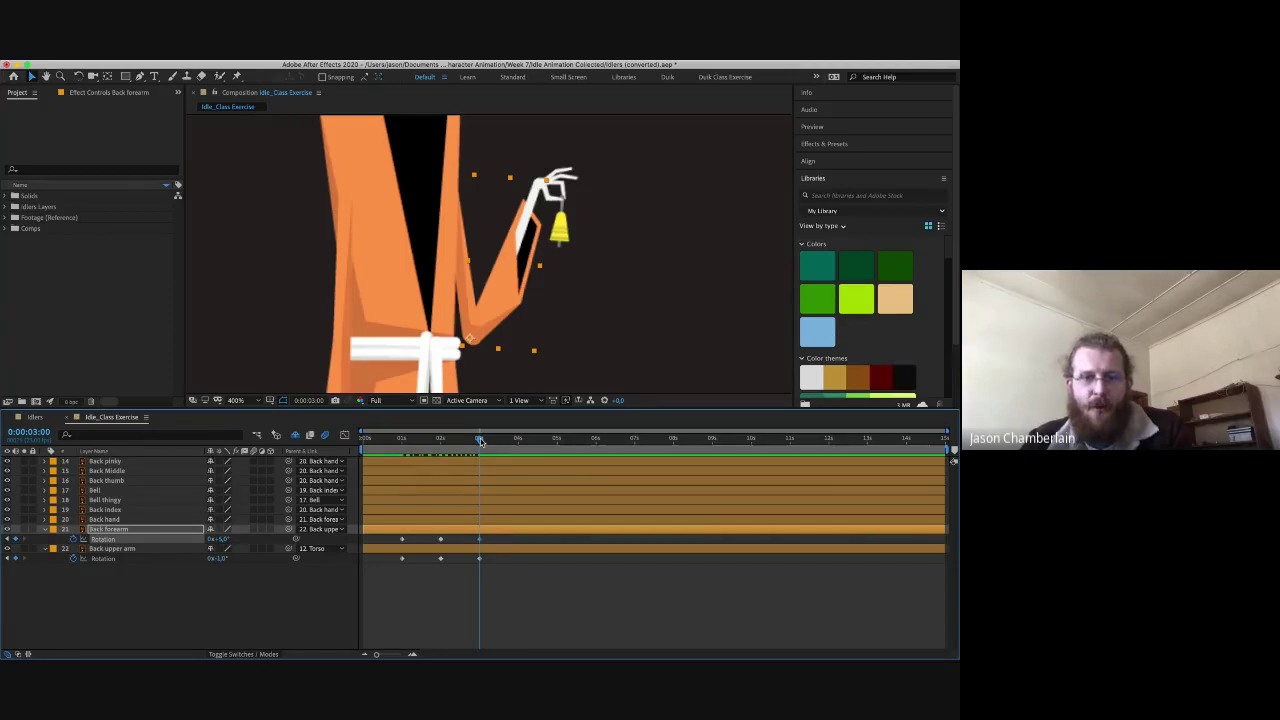
- Rotate Back forearm and Back upper arm to key them at 0:00:04:00
left_click(518, 438)
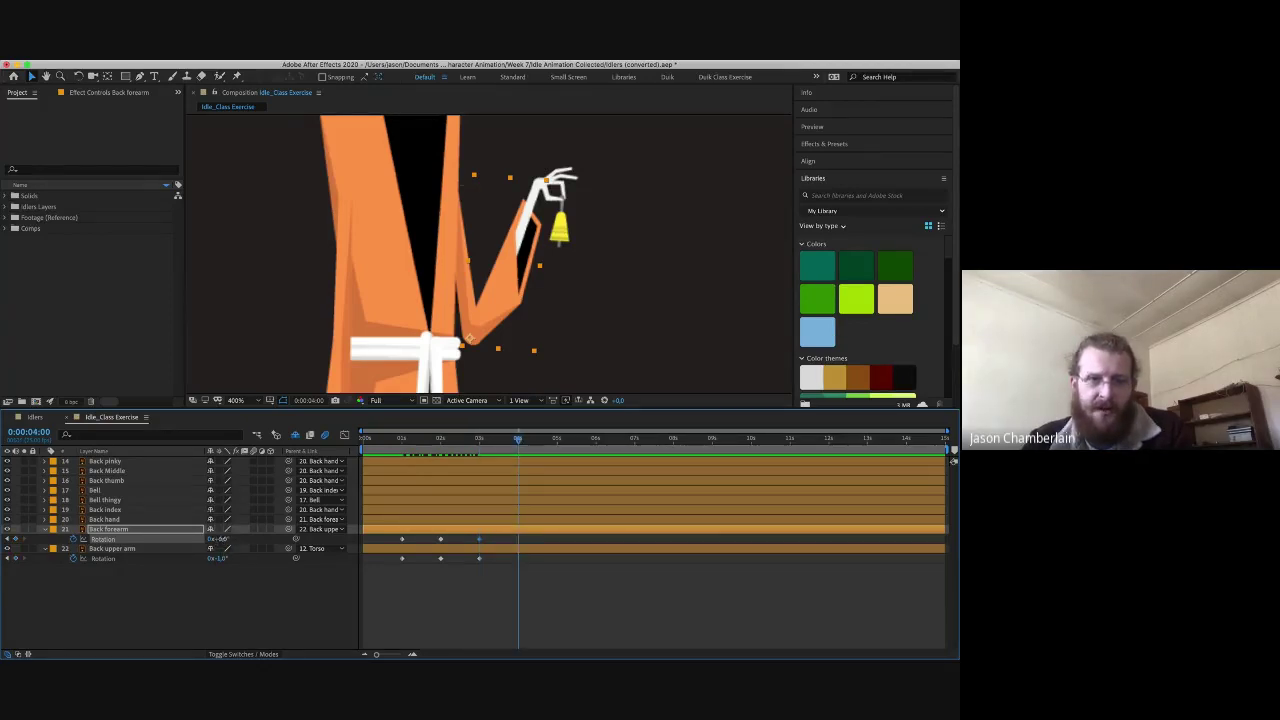
left_click_drag(222, 541, 216, 541)
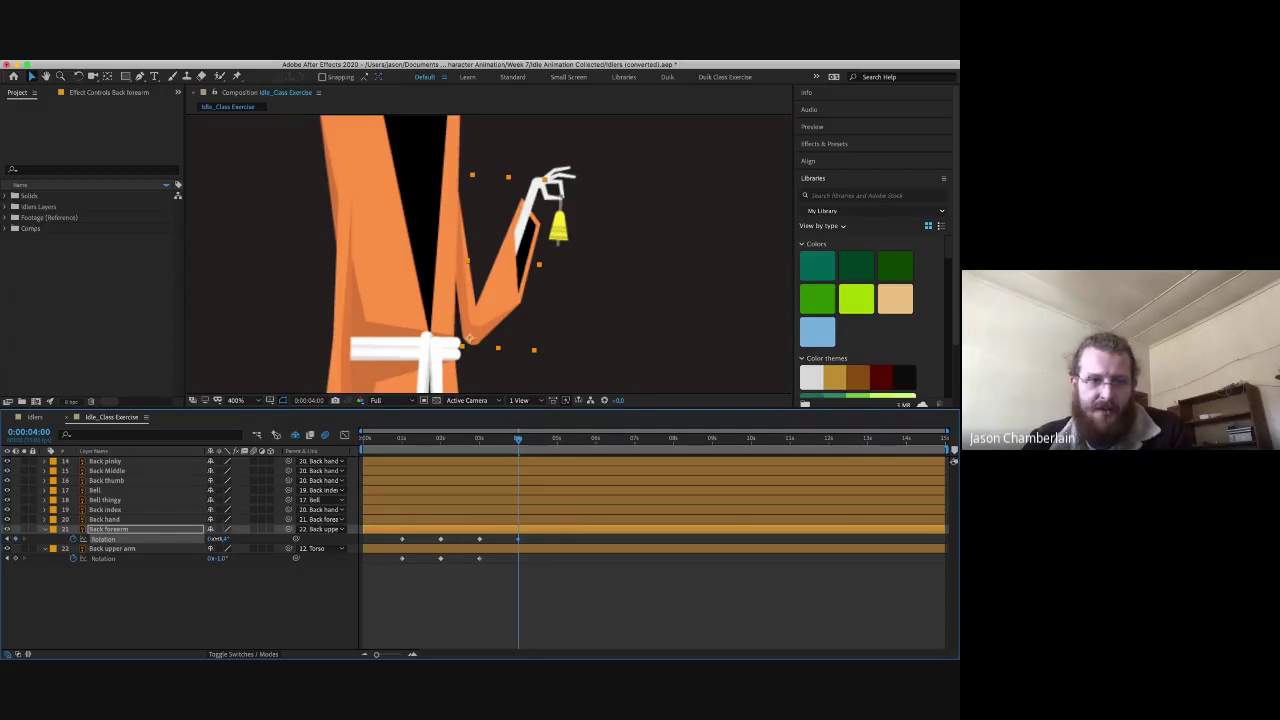
left_click_drag(220, 558, 223, 560)
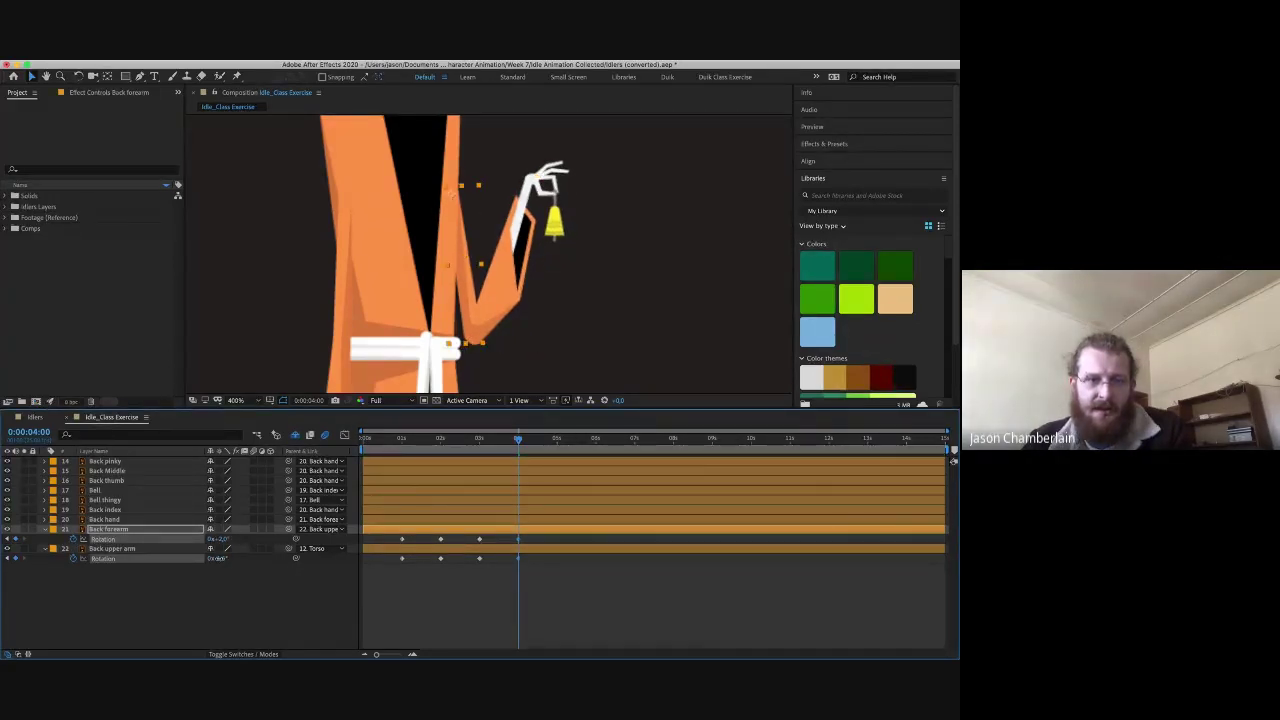
- Preview the arm swing, then select a Back forearm rotation keyframe at four seconds
left_click(217, 564)
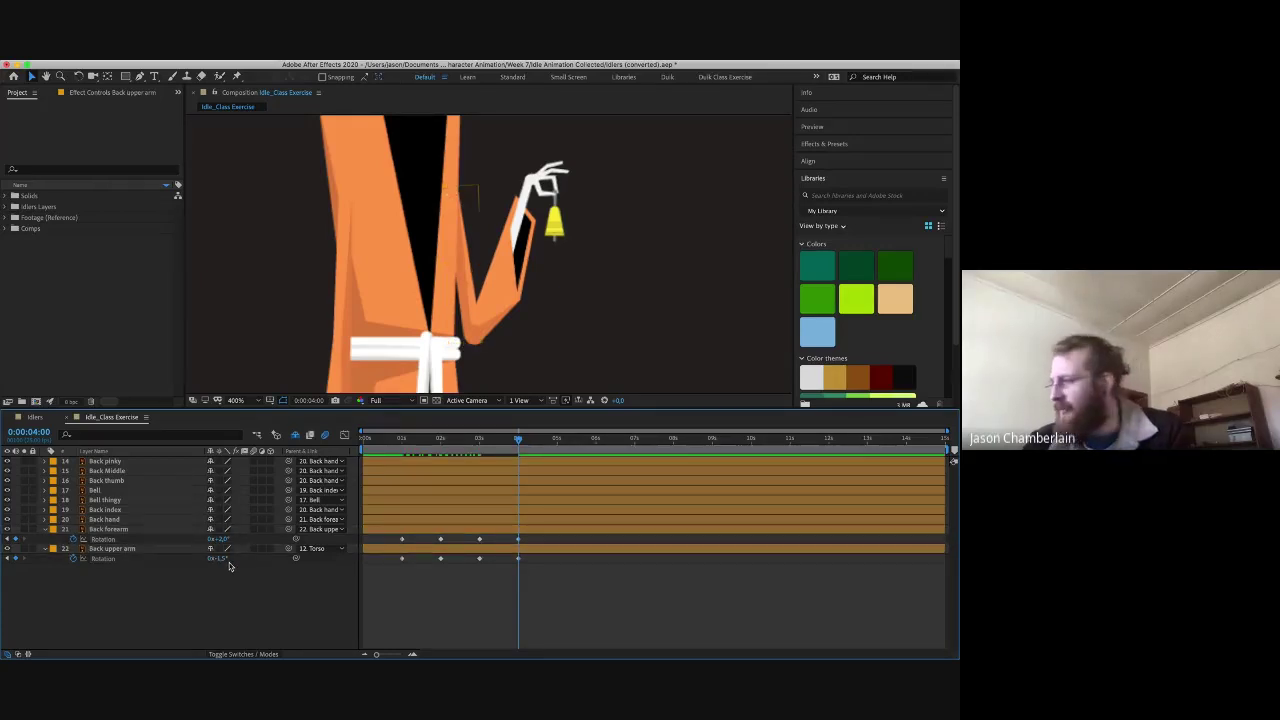
left_click_drag(518, 440, 461, 444)
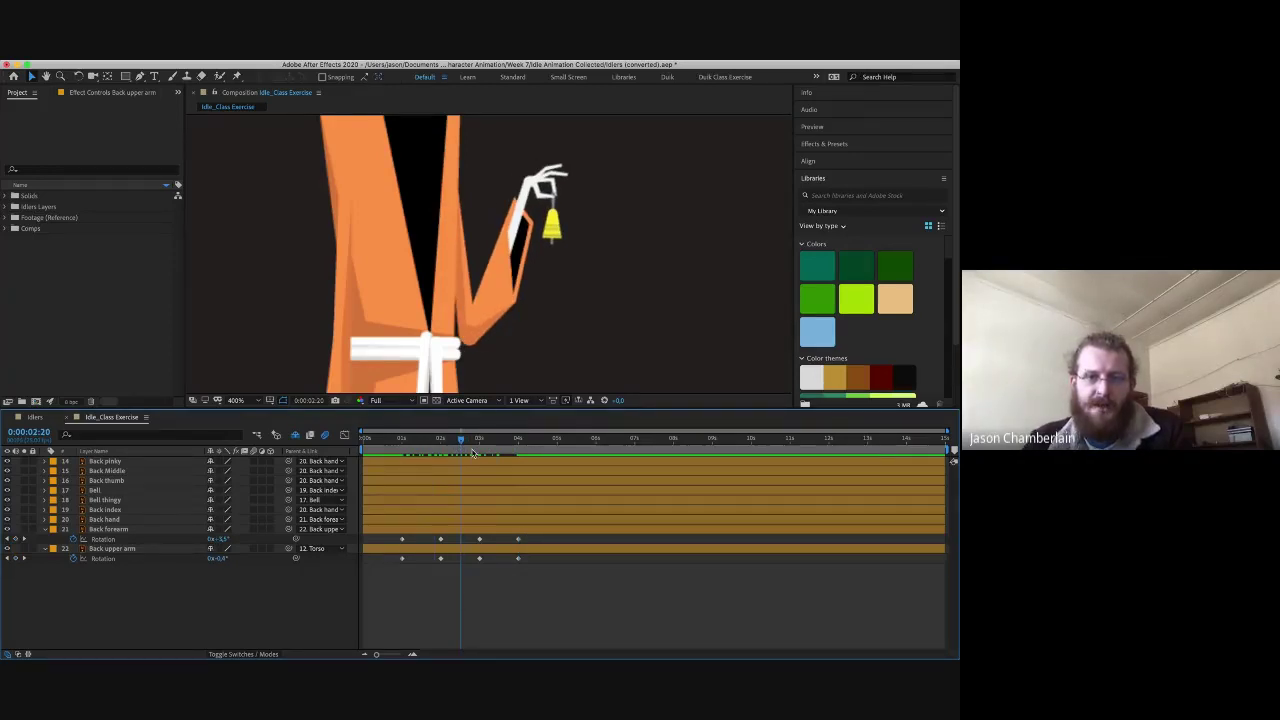
key("k")
key("k")
left_click(470, 541)
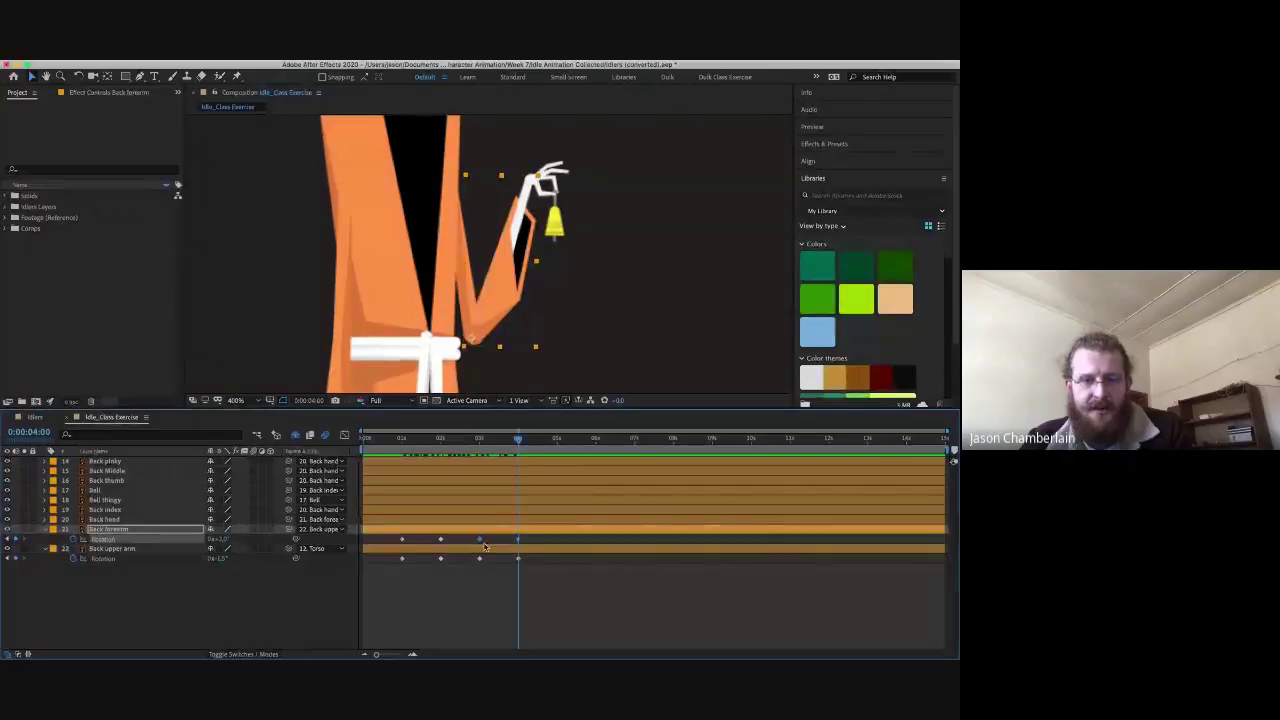
left_click(519, 540)
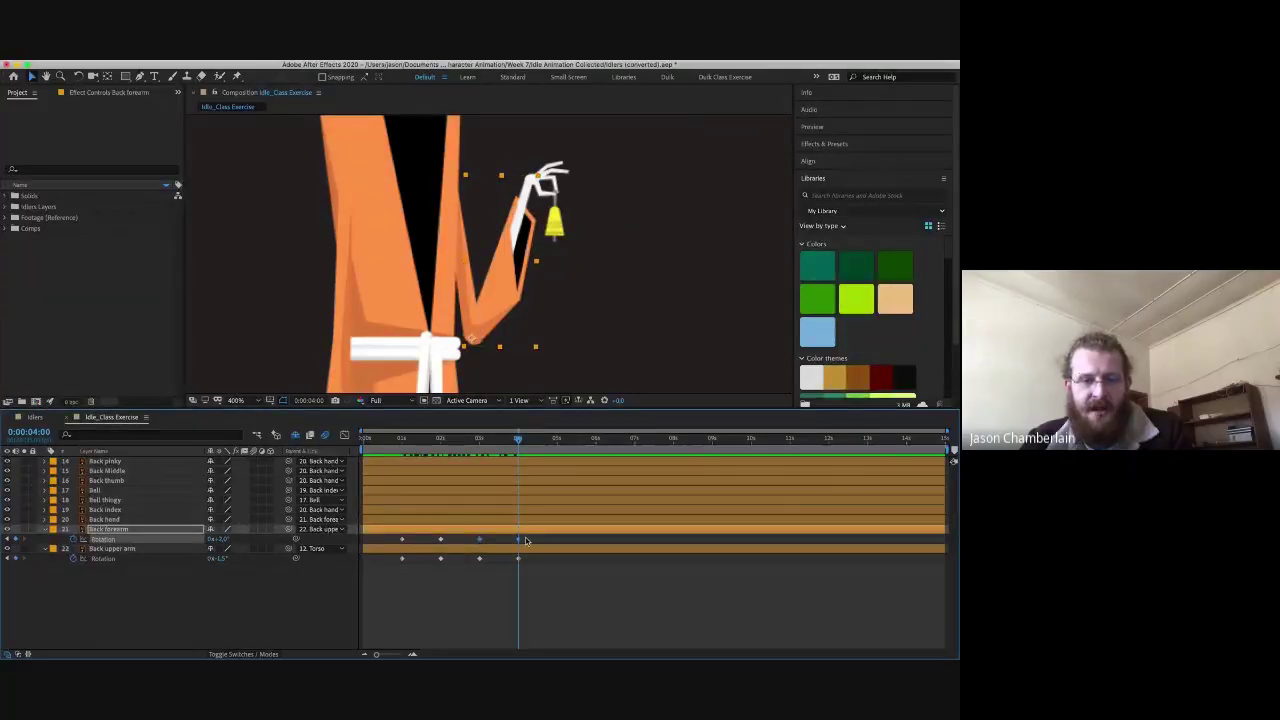
- Paste Back forearm rotation keyframes at 5 and 6 seconds, then line up on 0:00:07:00
left_click(557, 441)
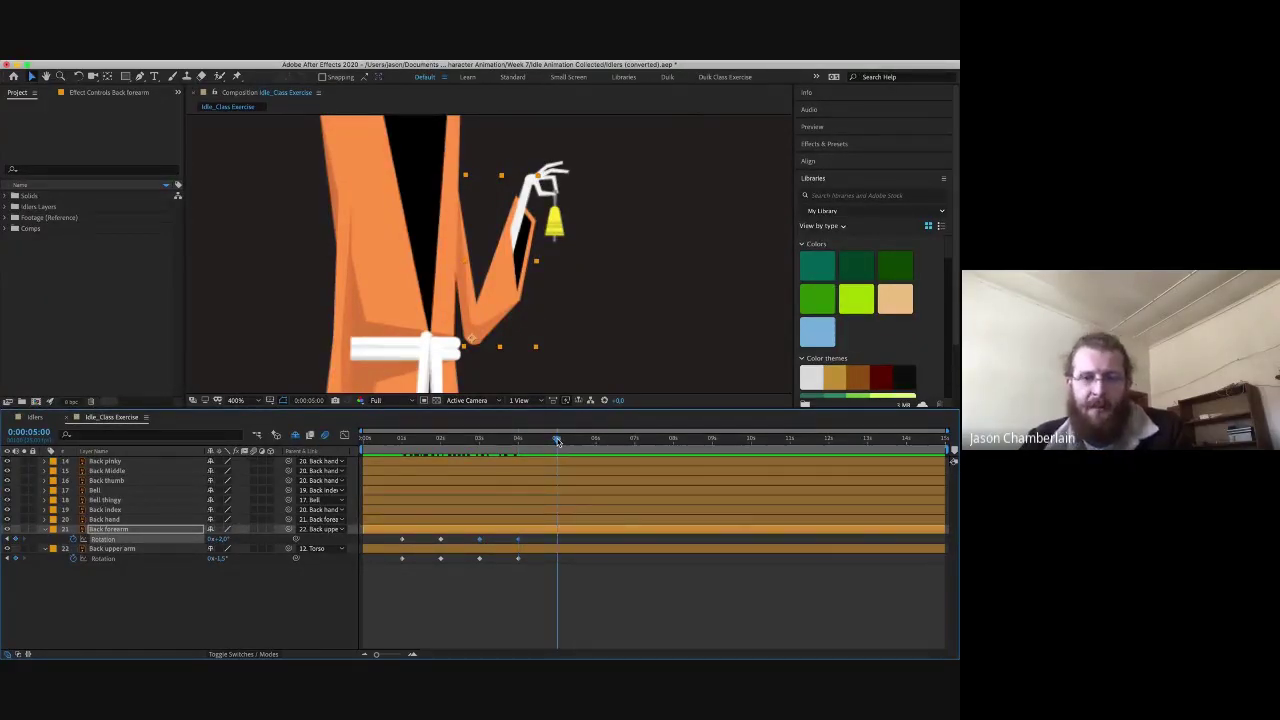
key("ctrl+v")
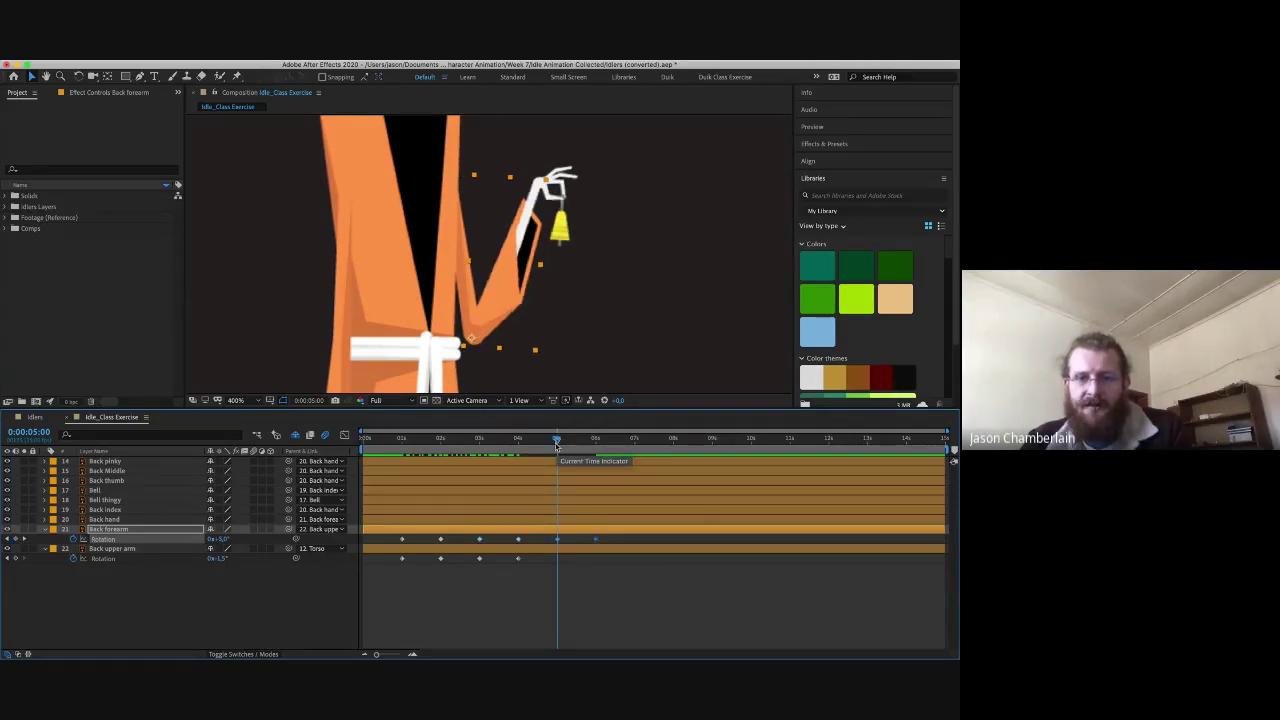
left_click(595, 444)
key("ctrl+v")
key("Page_Up")
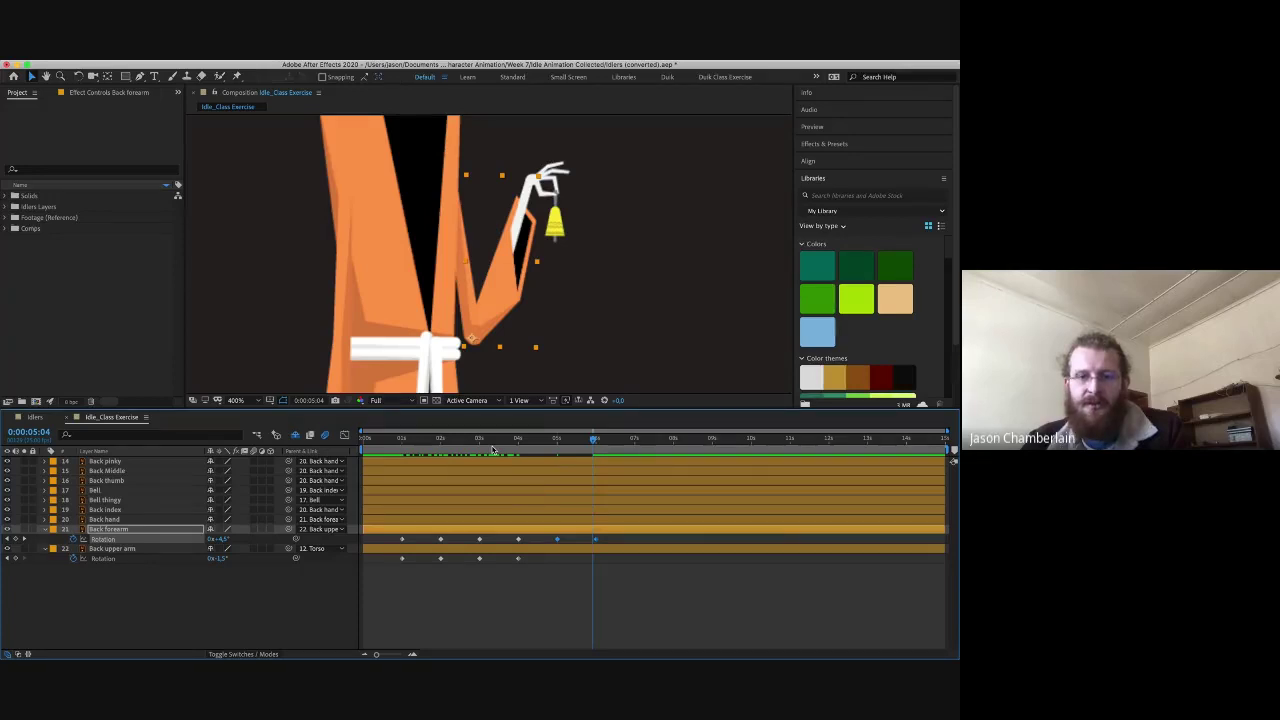
key("Page_Down")
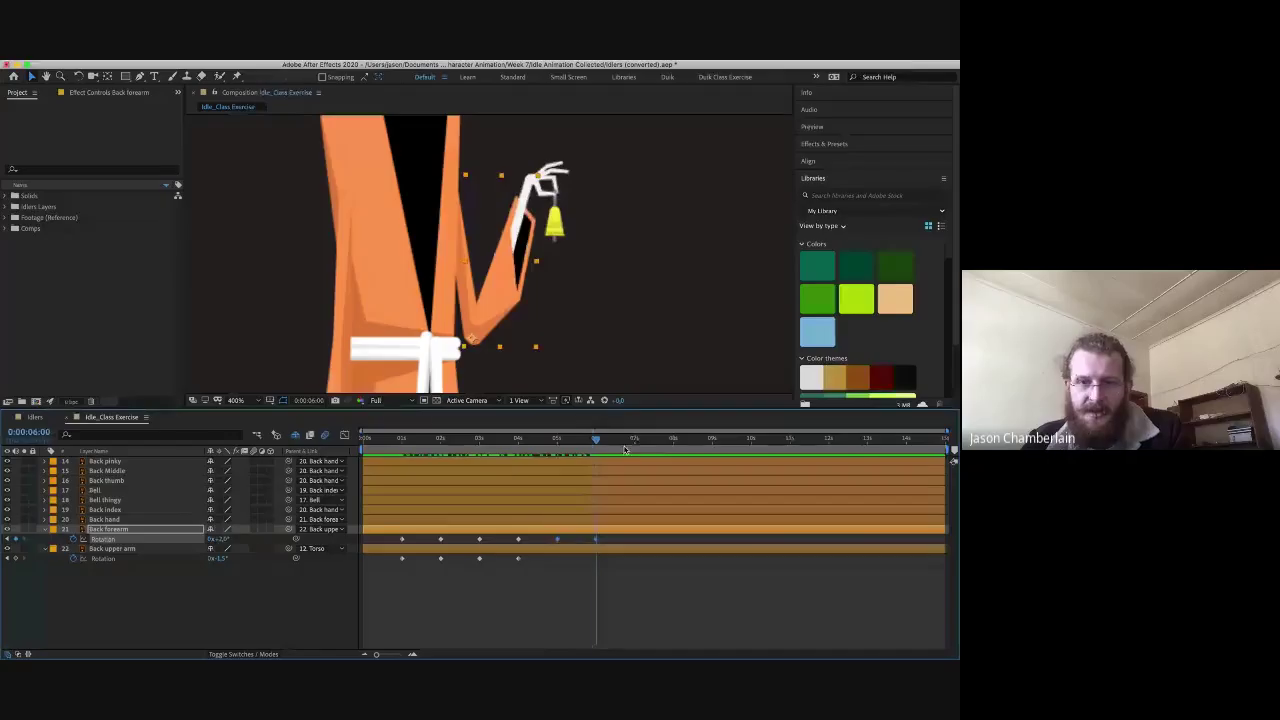
left_click(636, 441)
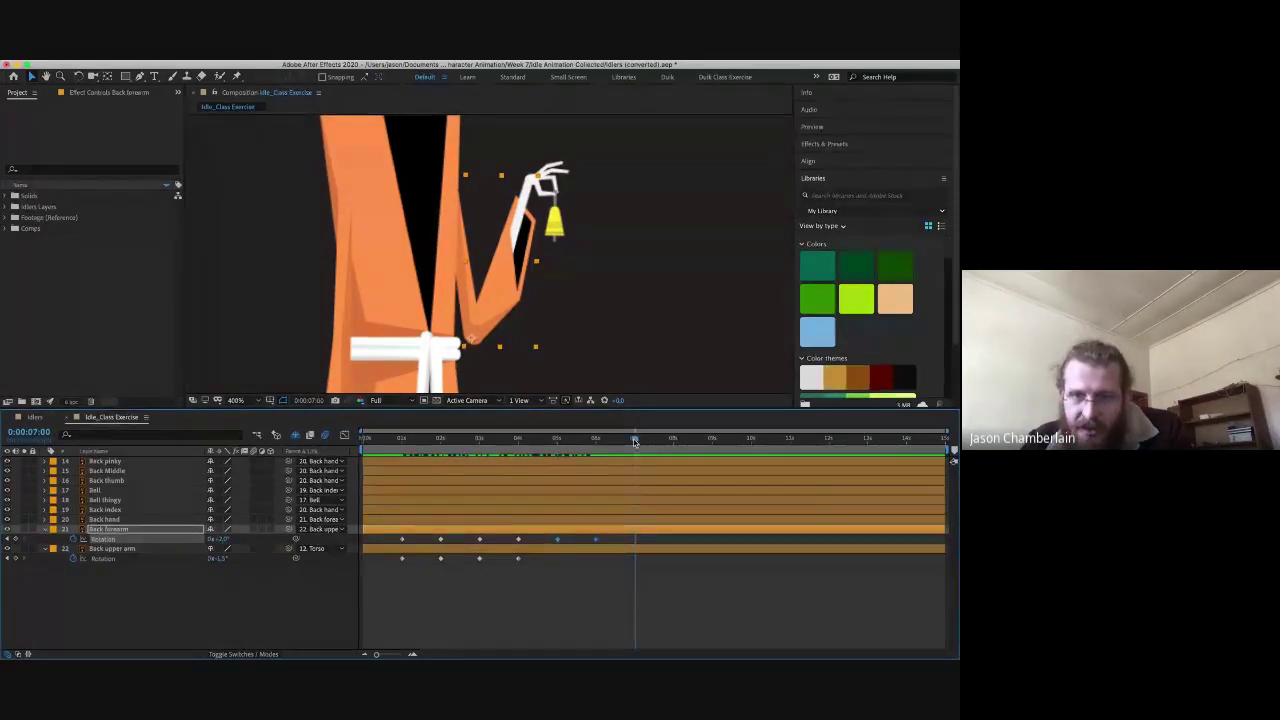
key("Page_Up")
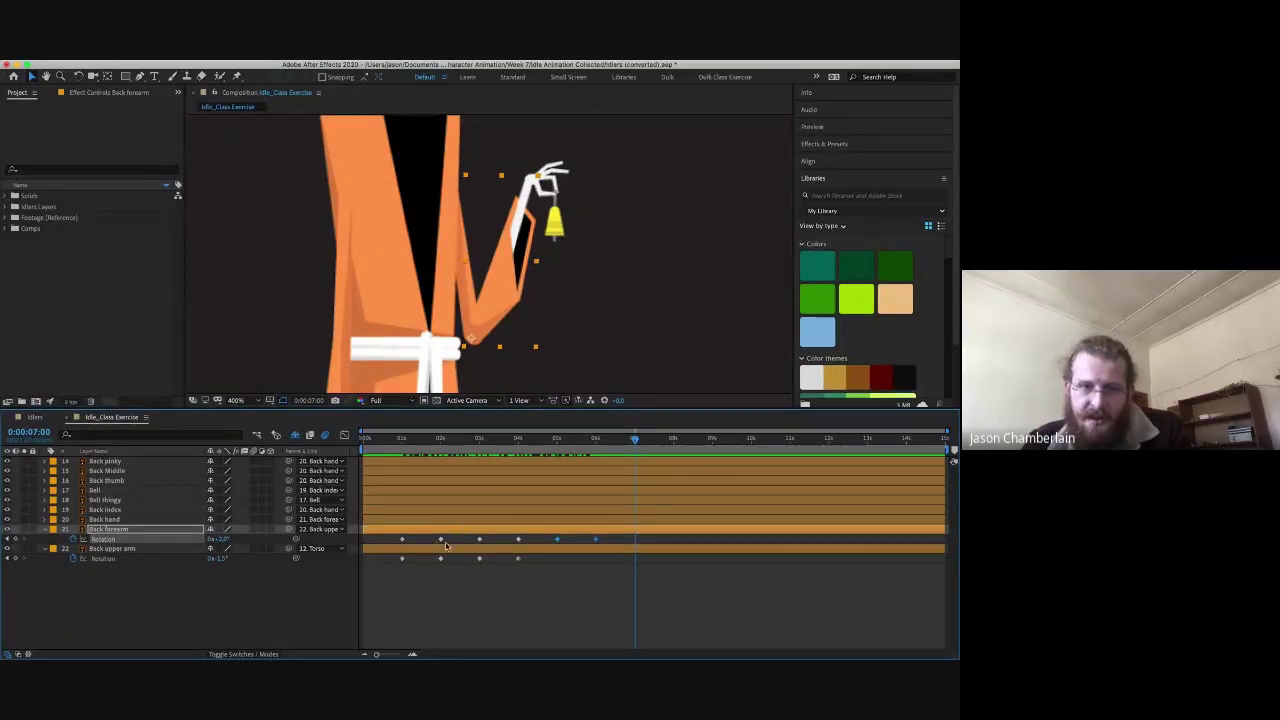
mouse_move(440, 542)
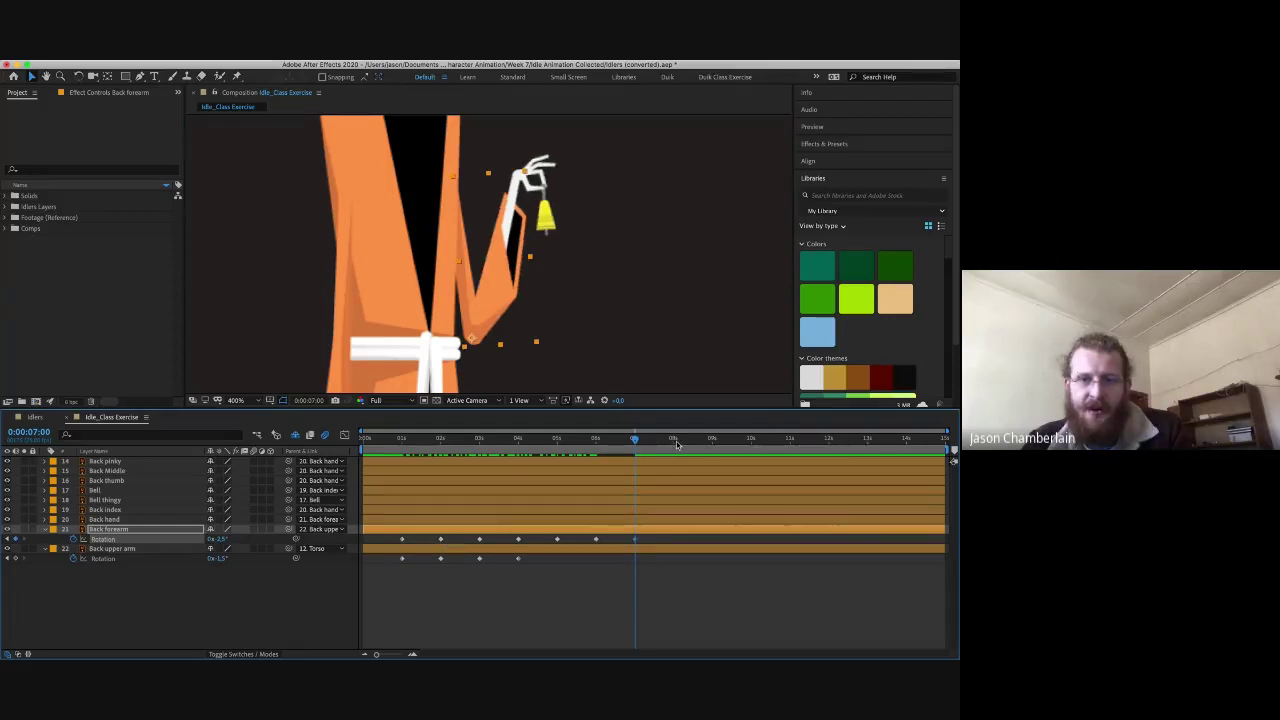
- Copy the first Back forearm rotation keyframe and paste it at 0:00:08:01
left_click(675, 440)
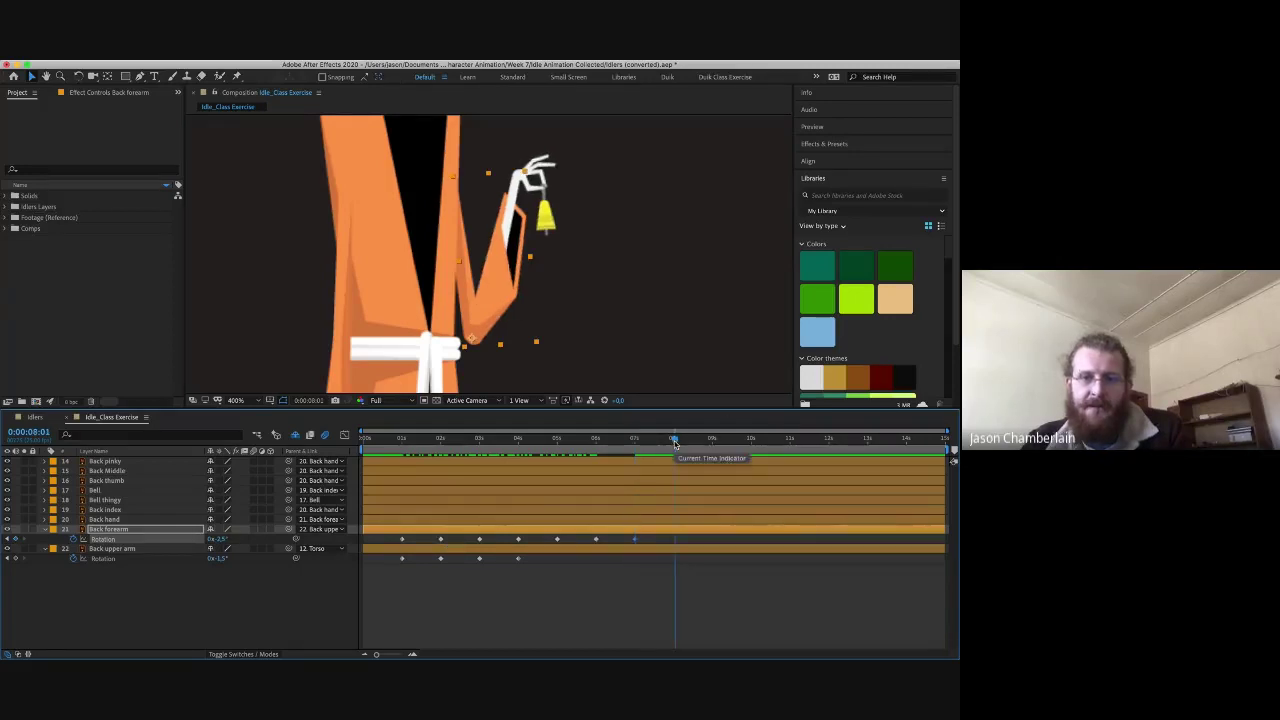
left_click(402, 540)
key("ctrl+c")
key("ctrl+v")
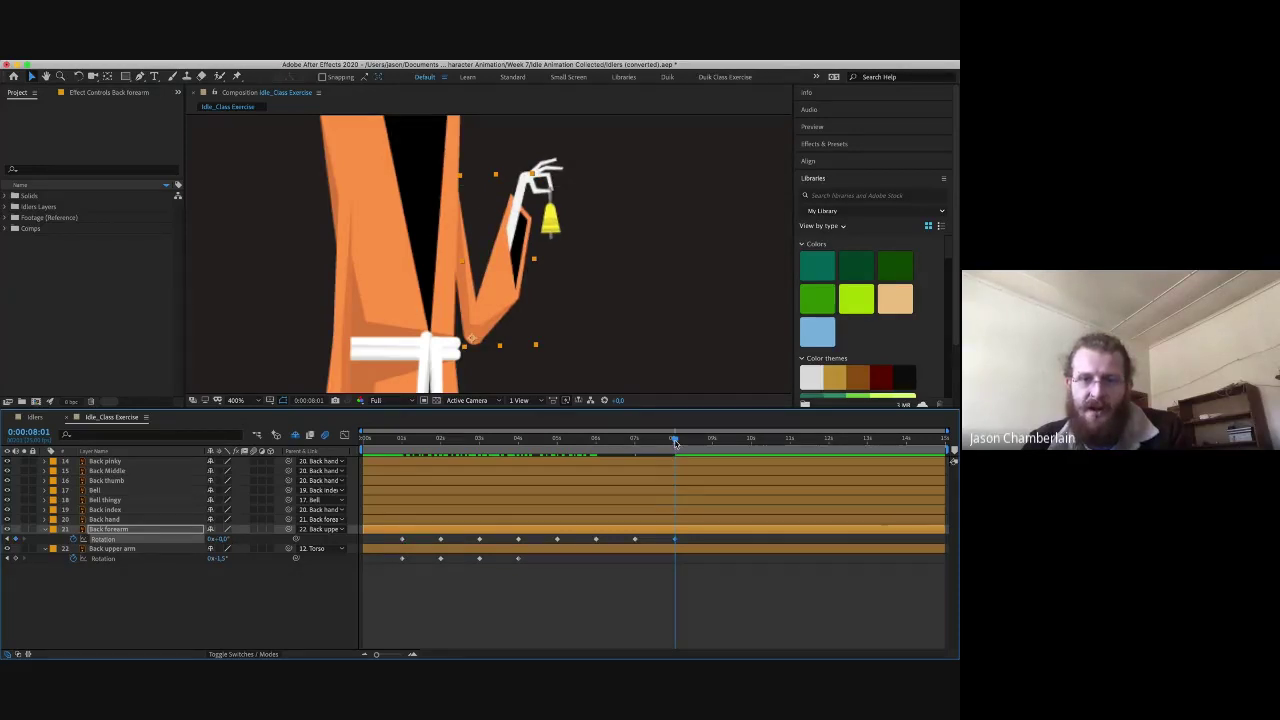
- Scrub from 1 second through 8:01 to check the forearm sway loops
left_click(402, 441)
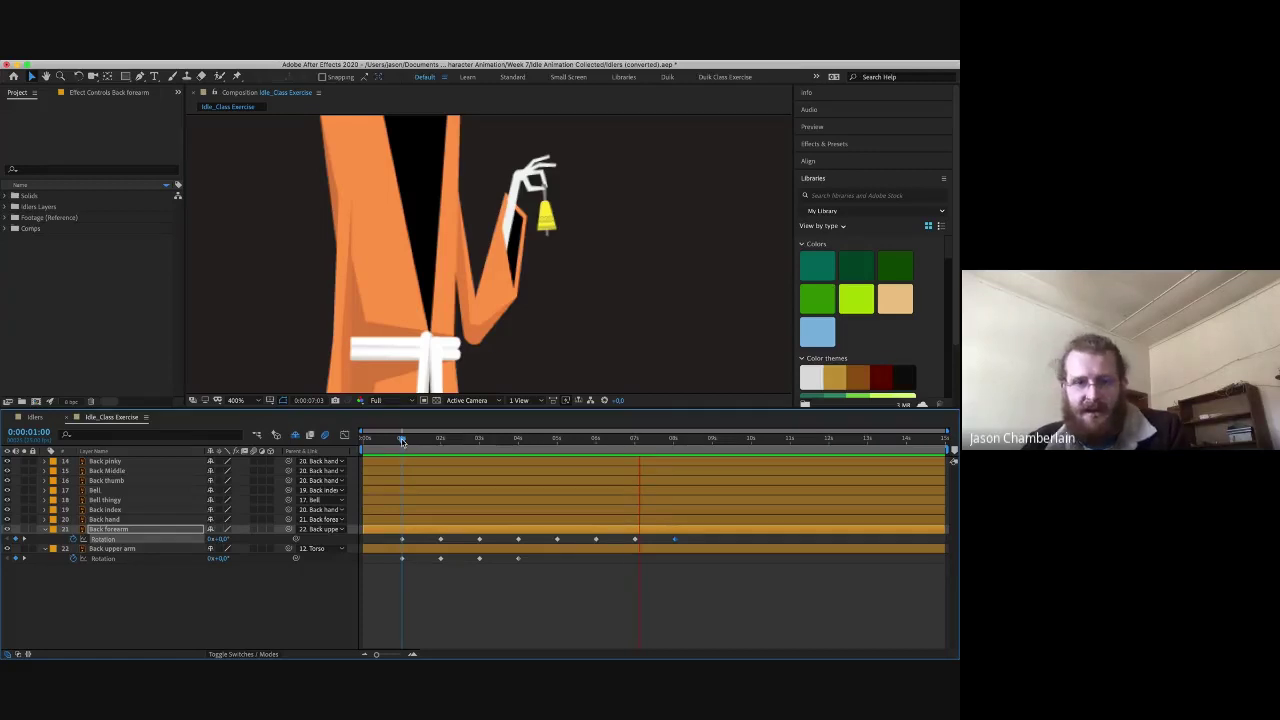
left_click_drag(401, 441, 630, 441)
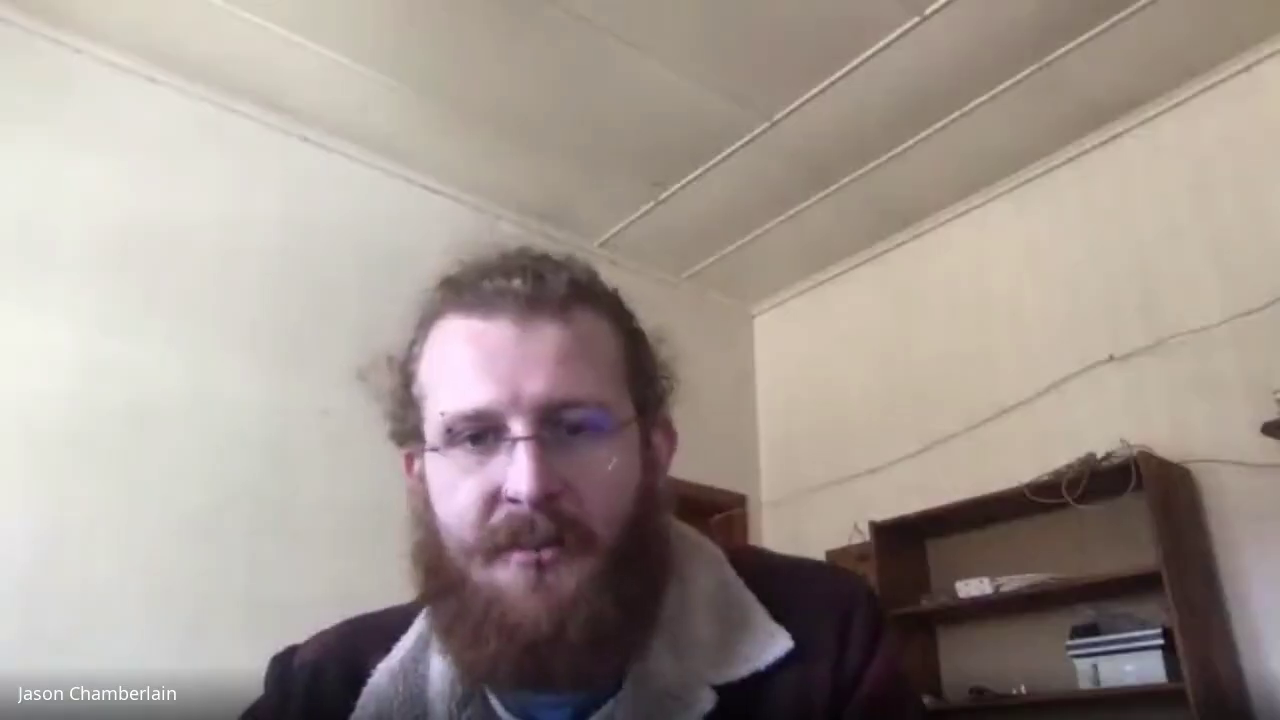
left_click_drag(630, 441, 635, 441)
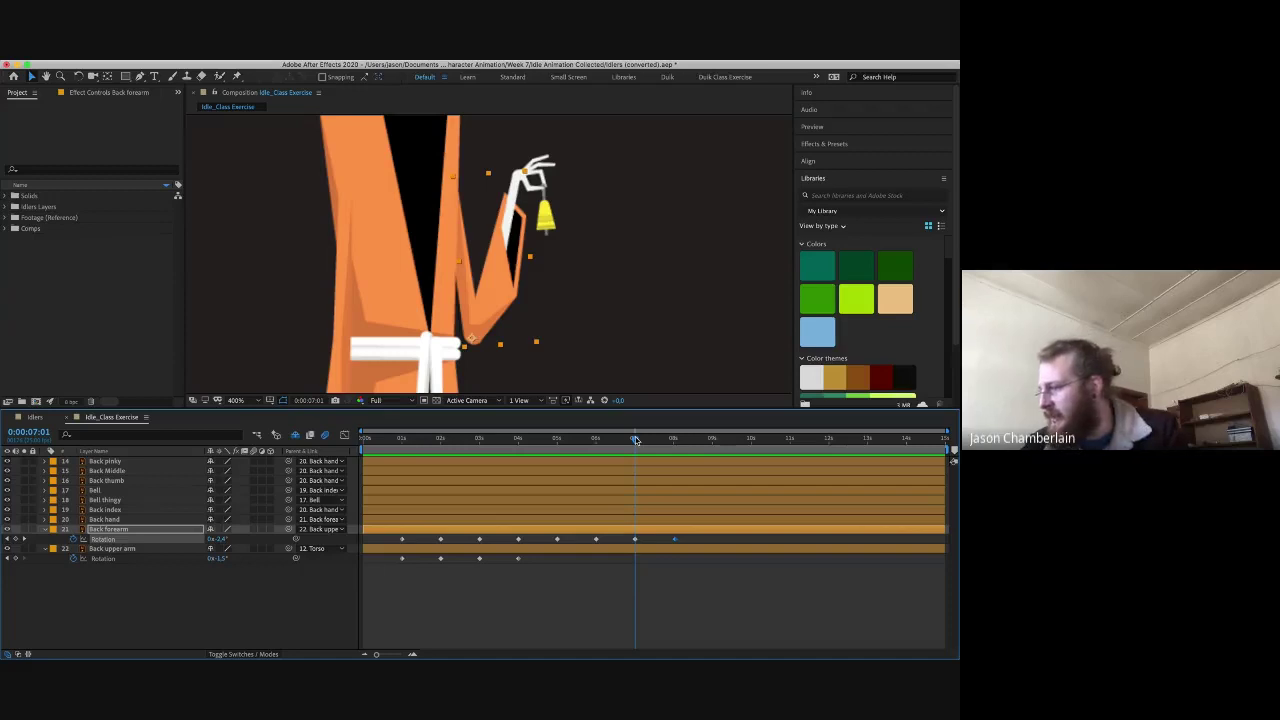
left_click_drag(636, 440, 674, 440)
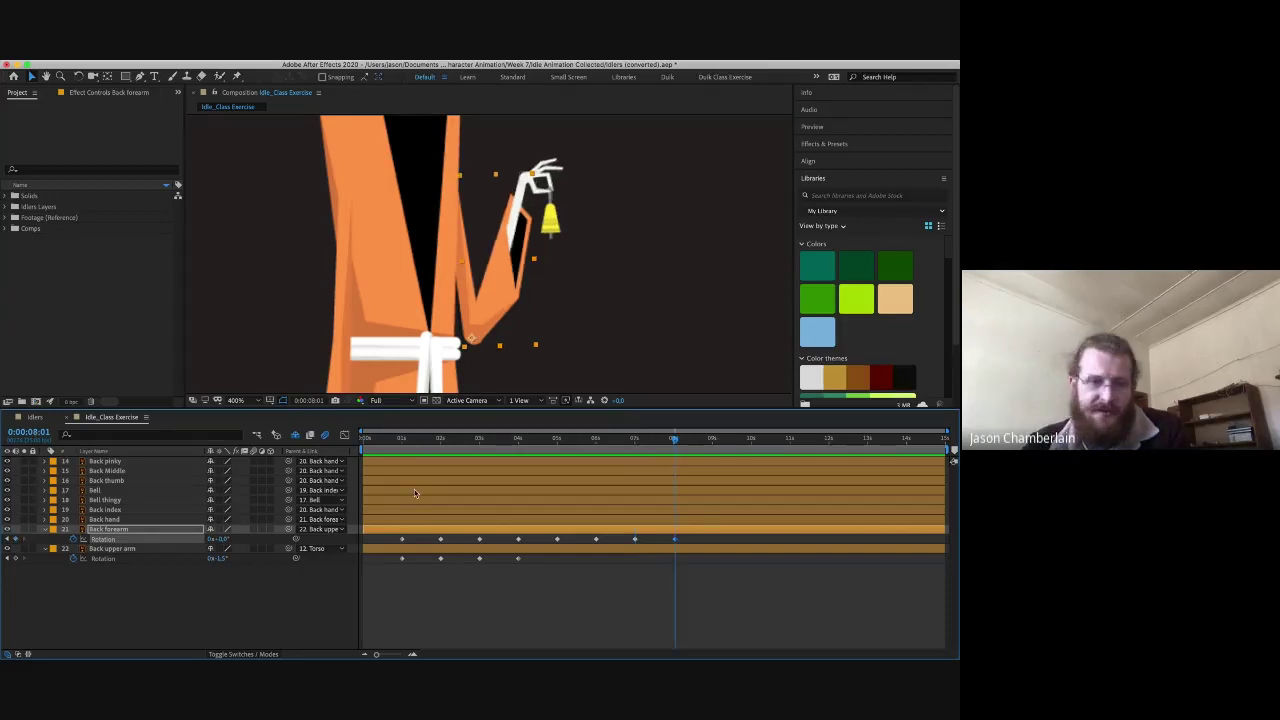
left_click(401, 439)
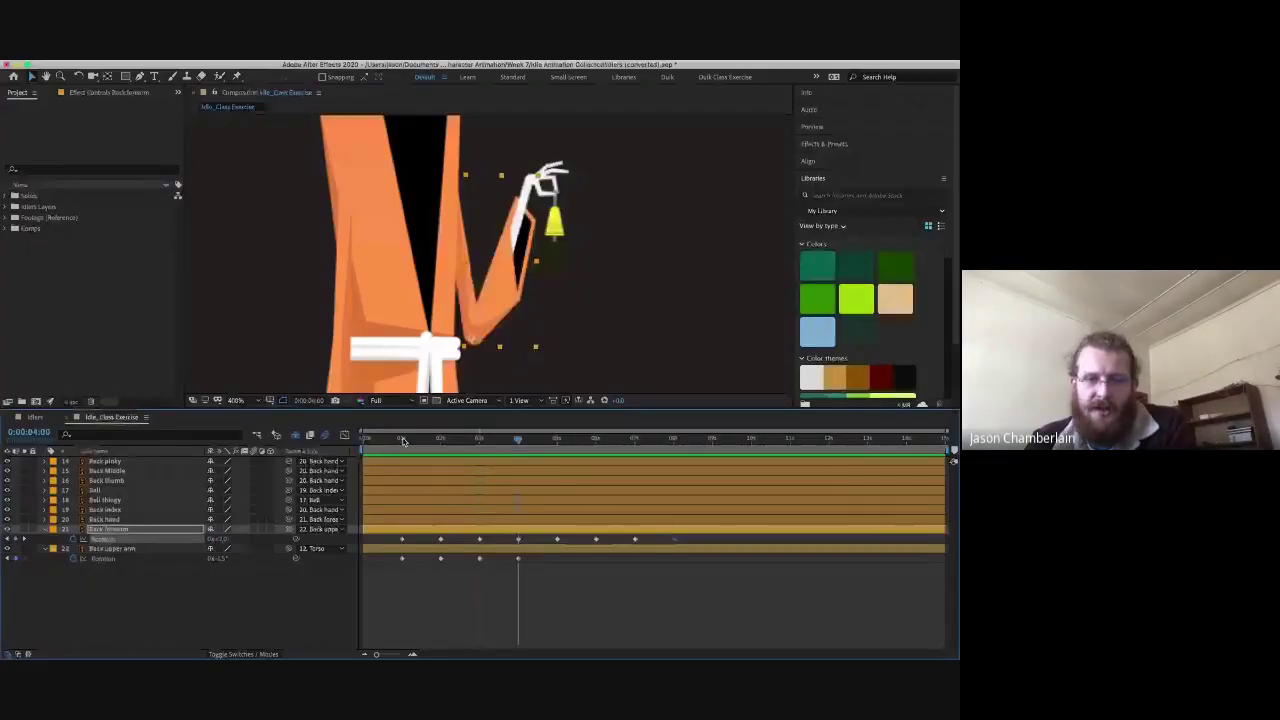
- Paste Back upper arm rotation keyframes at 0:00:07:00 and 0:00:08:01, then select the 4–8 s keyframes
key("k")
left_click_drag(471, 573, 541, 559)
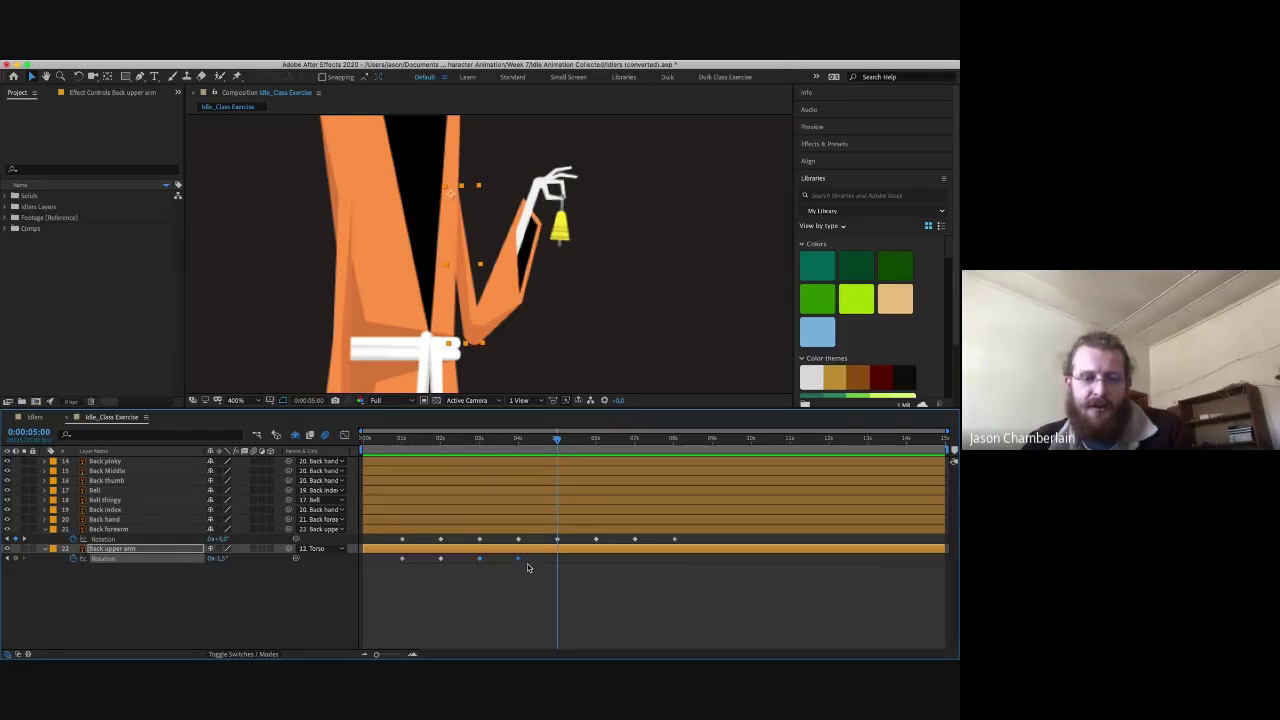
left_click(634, 440)
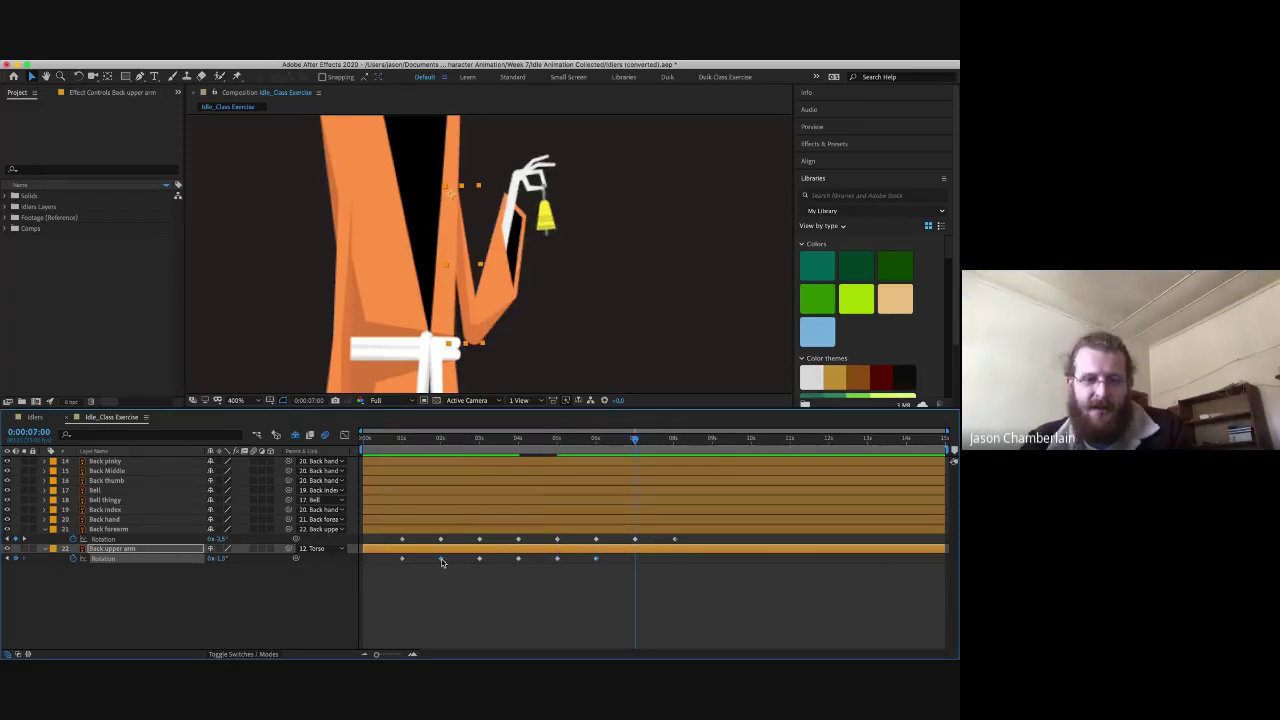
key("ctrl+v")
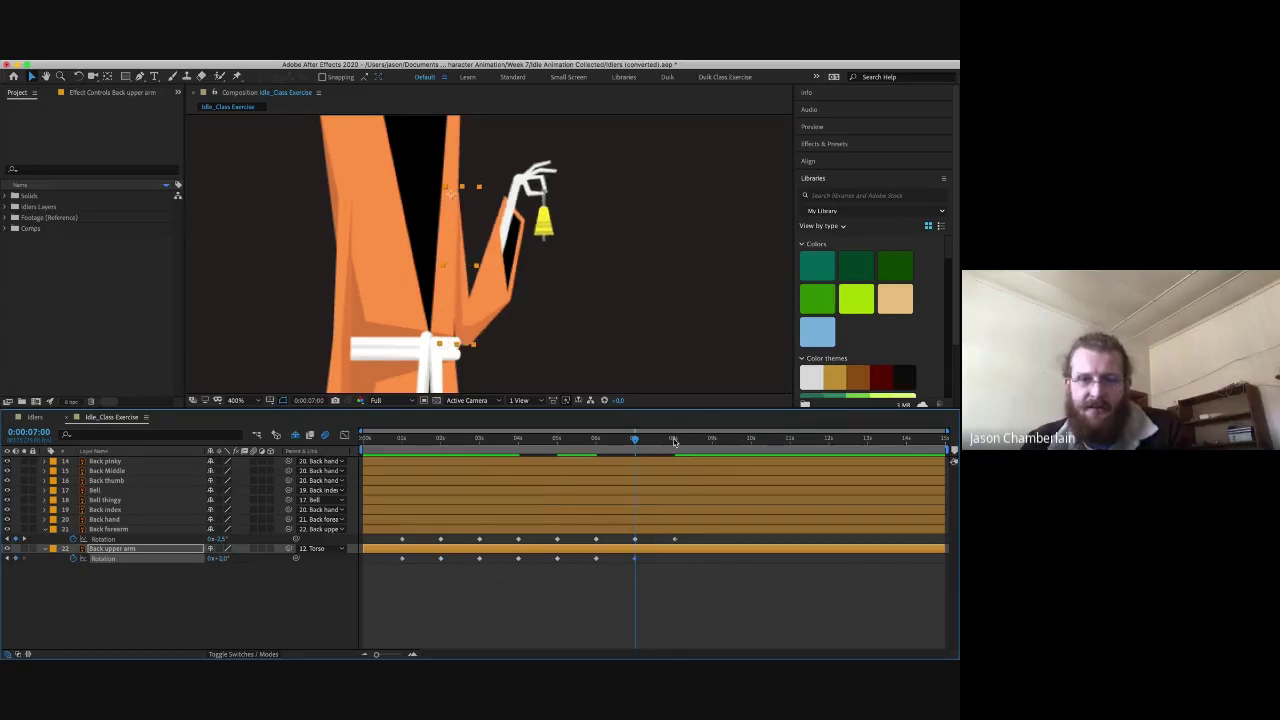
left_click(674, 440)
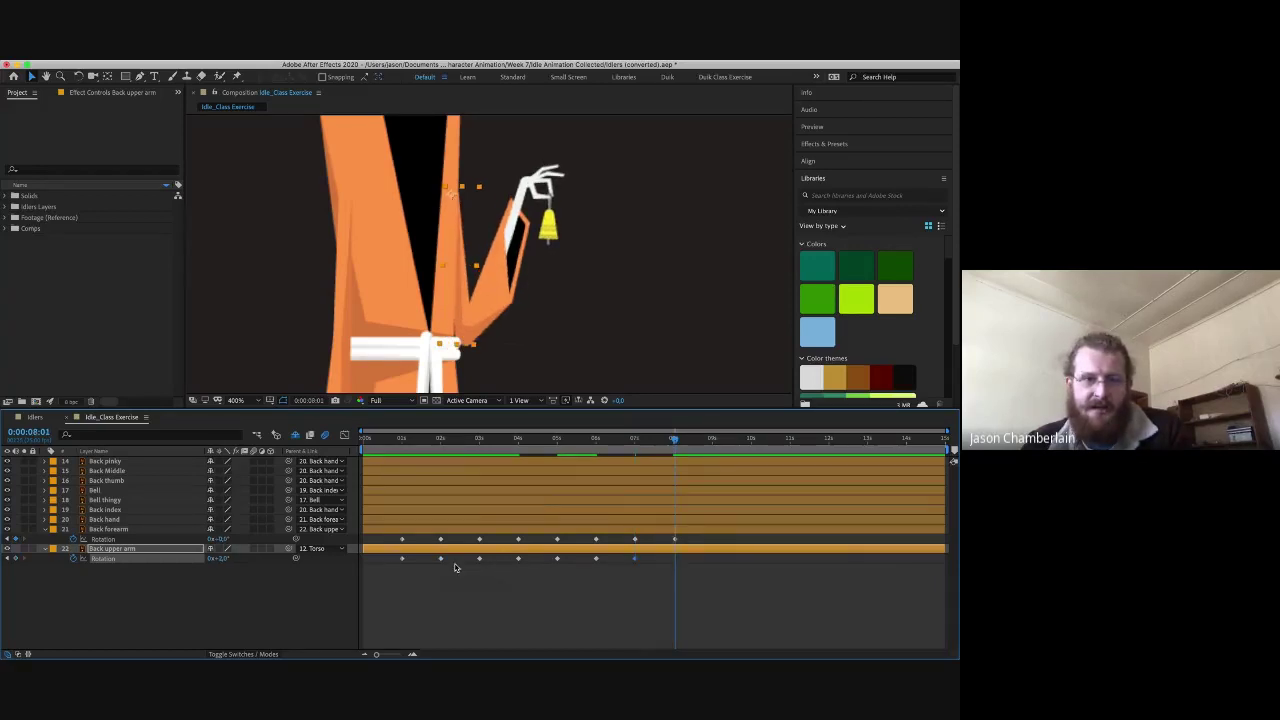
key("ctrl+v")
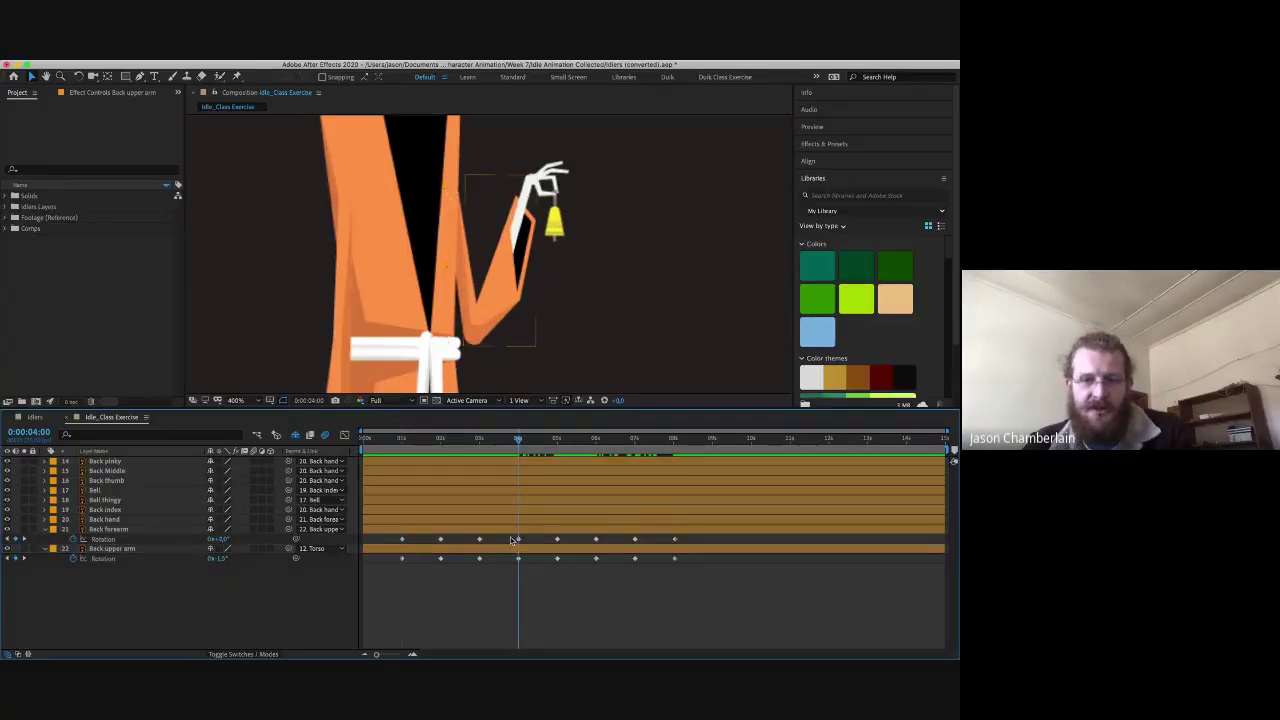
left_click_drag(508, 537, 712, 608)
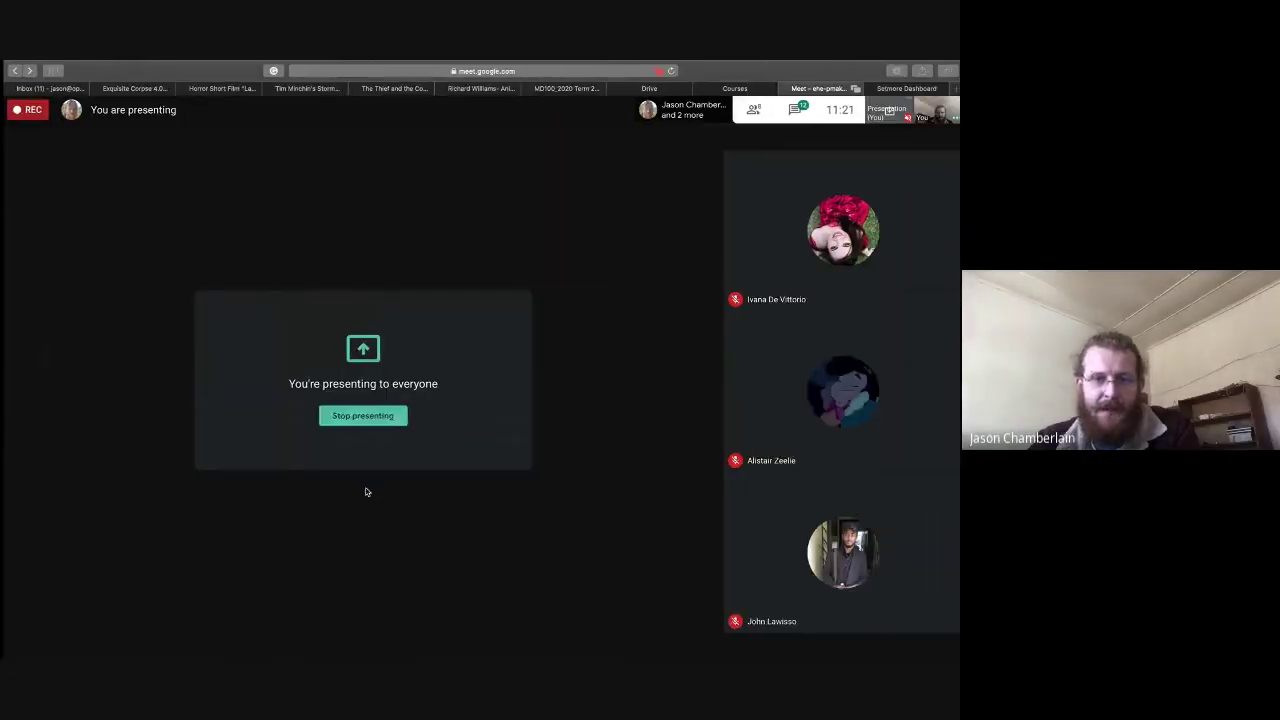
- Switch from Google Meet back to the After Effects workspace
key("ctrl+Left")
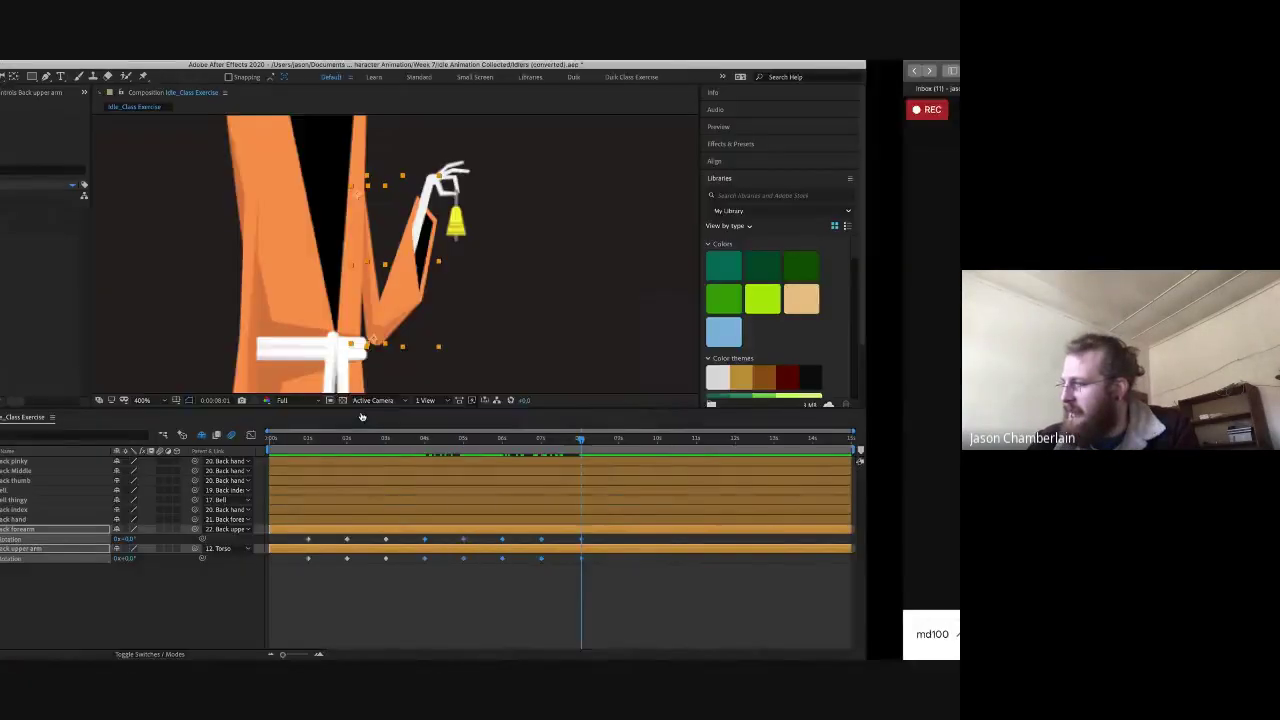
- Select the Back hand layer and set its first Rotation keyframe at 1 second
left_click(402, 440)
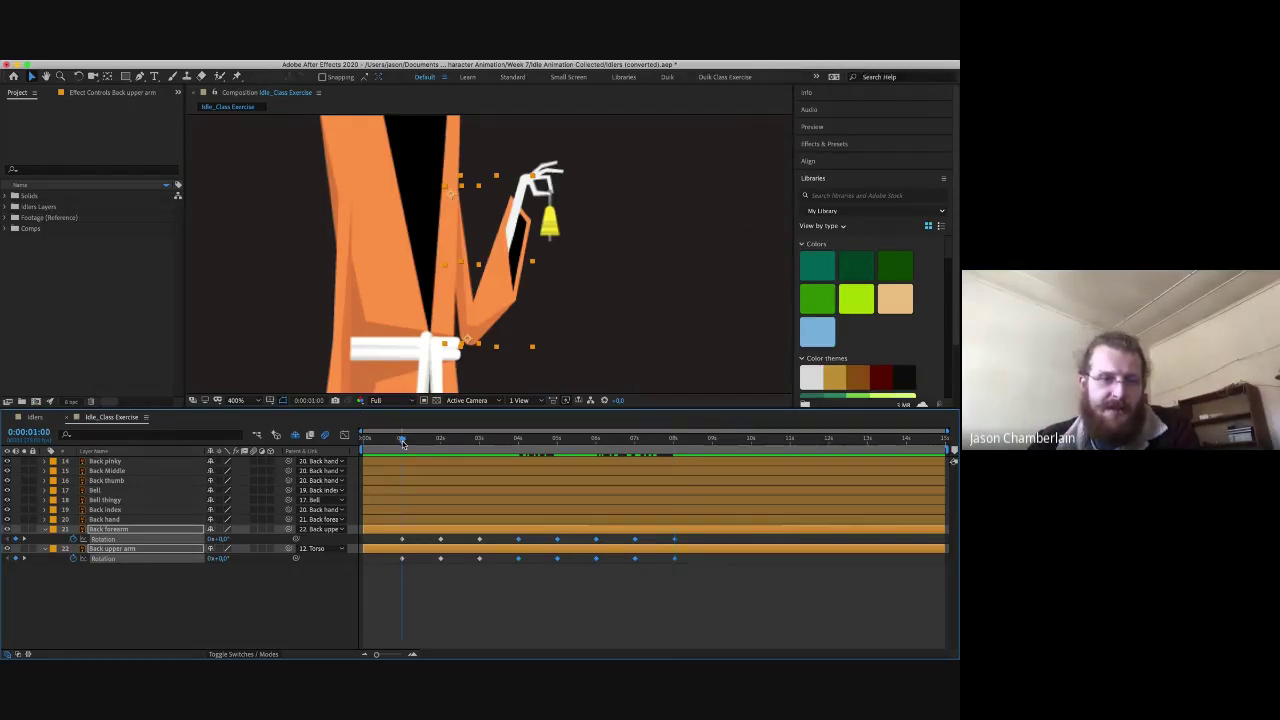
left_click(124, 520)
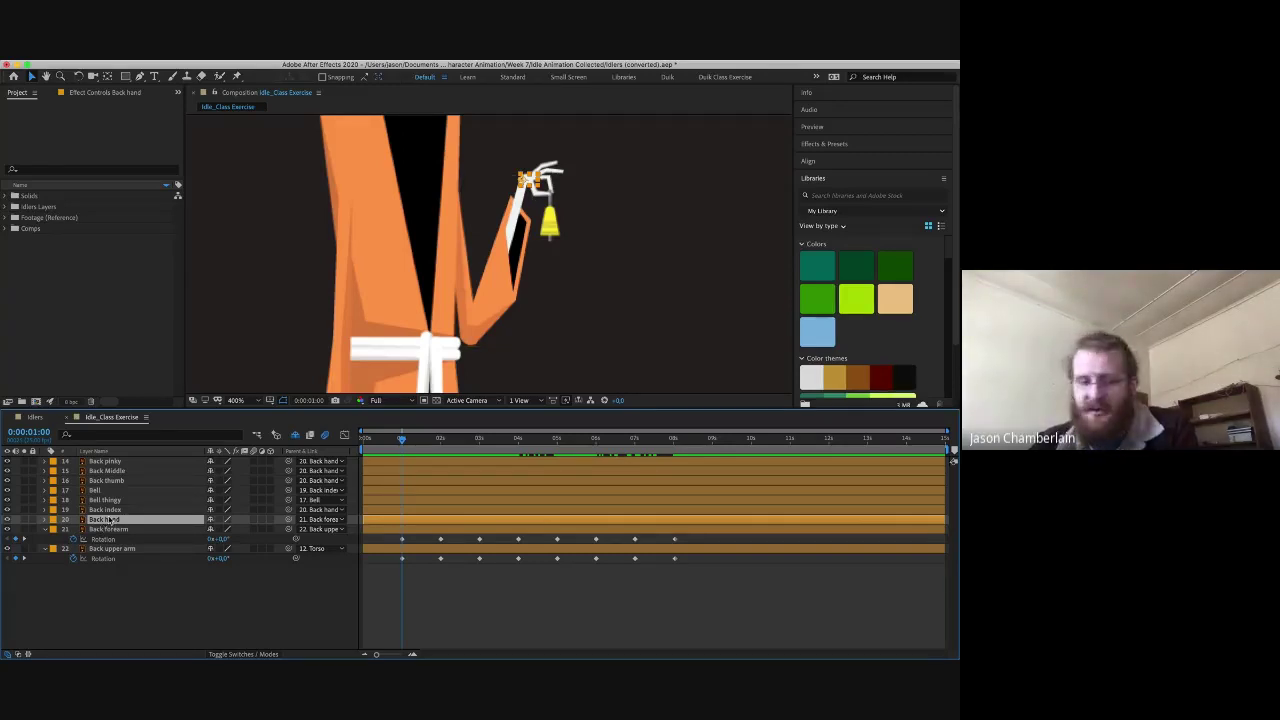
key("r")
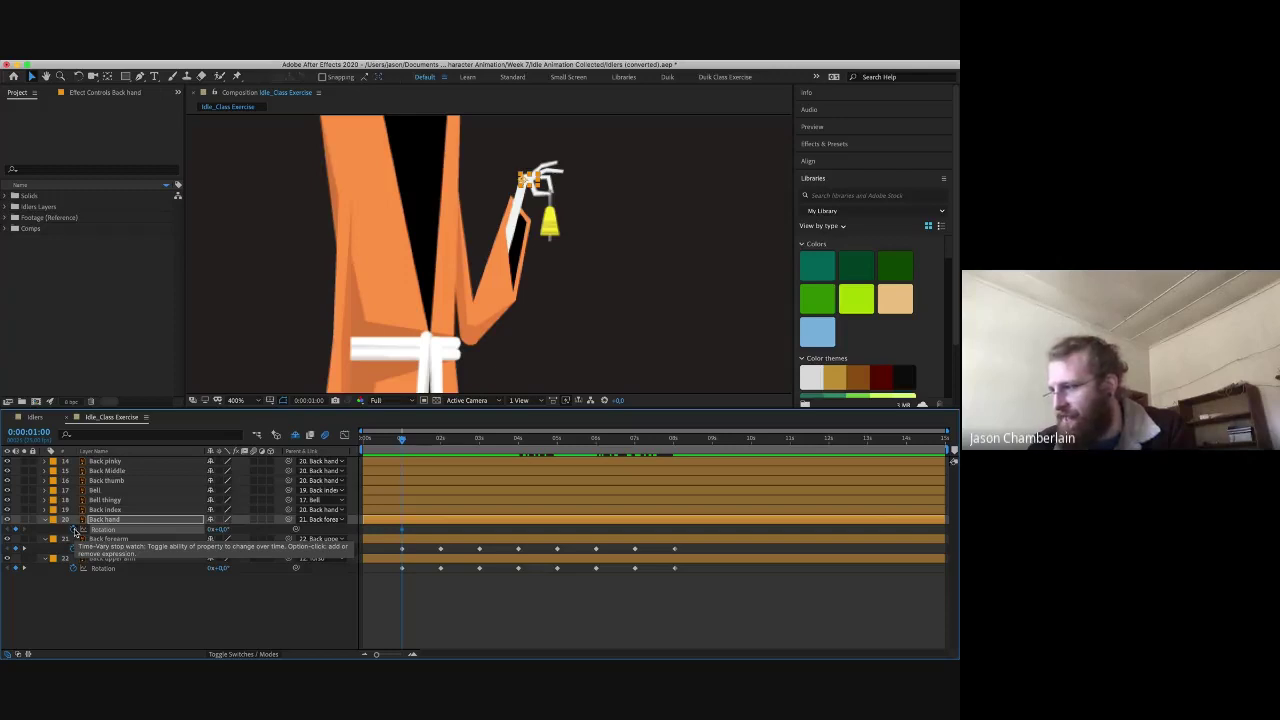
left_click(75, 530)
- Rotate the Back hand and bell into new poses at 2 and 3 seconds
key("k")
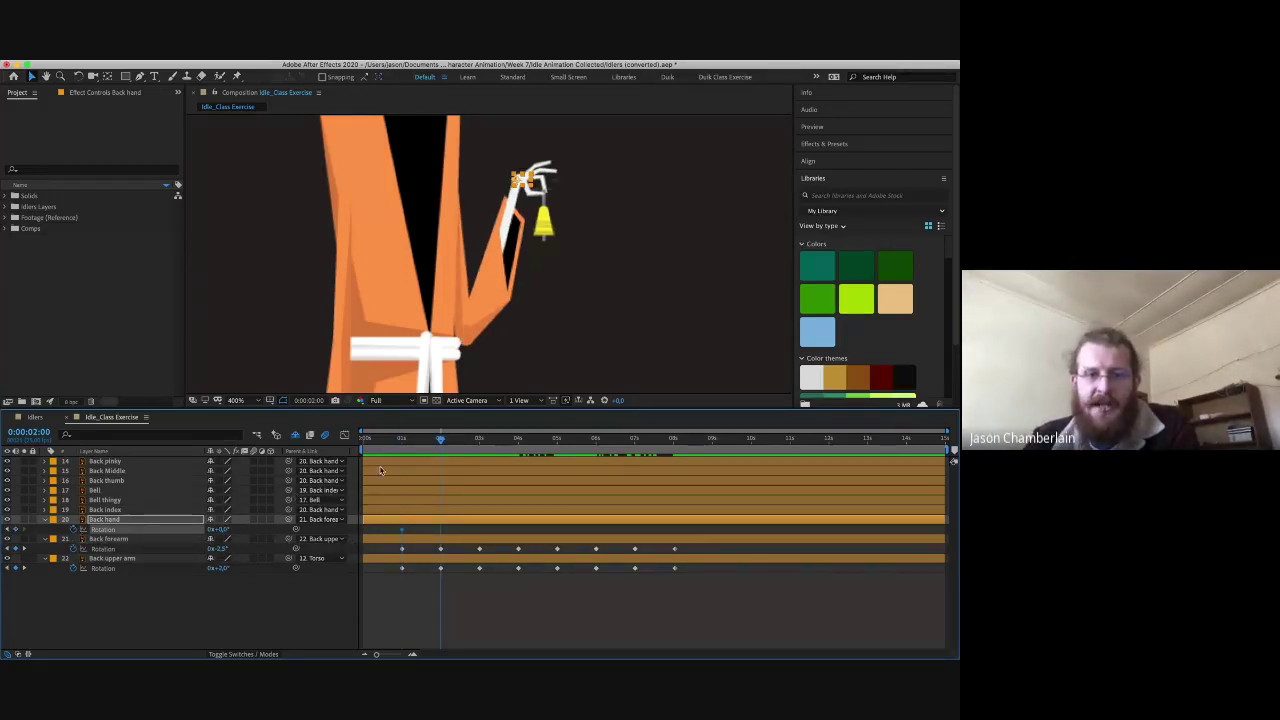
left_click_drag(440, 438, 428, 438)
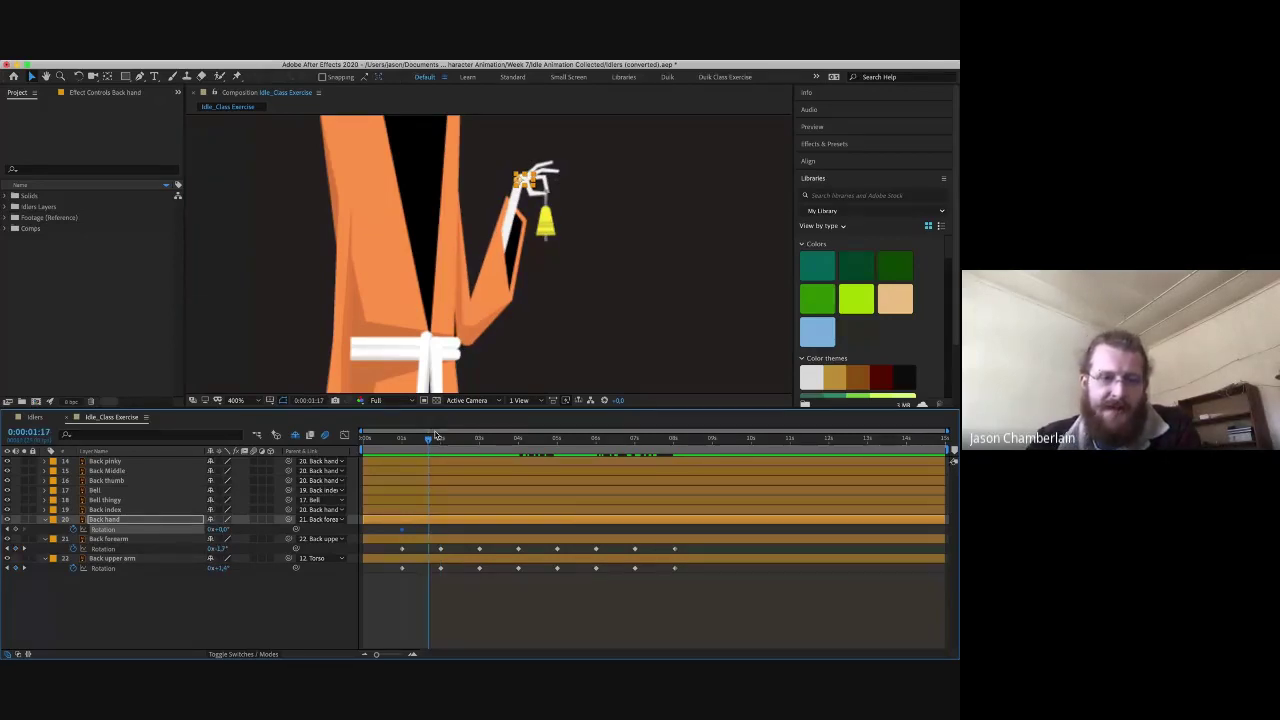
key("k")
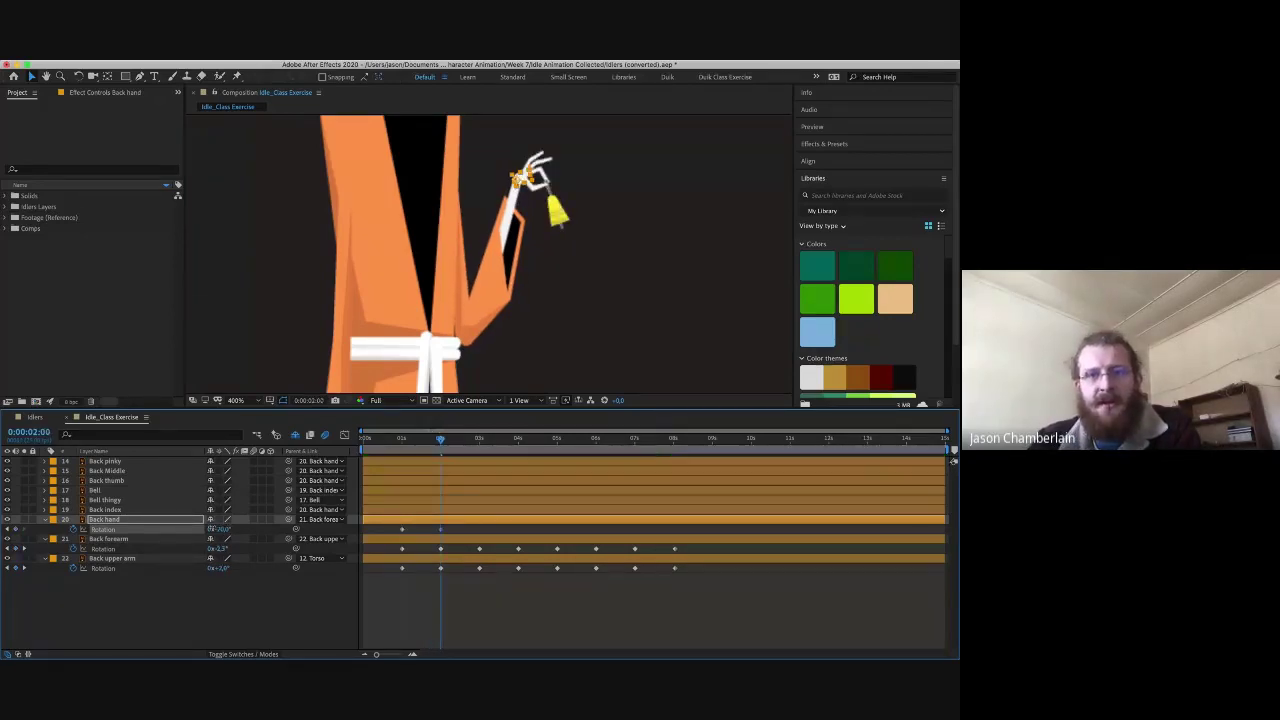
left_click_drag(211, 528, 229, 527)
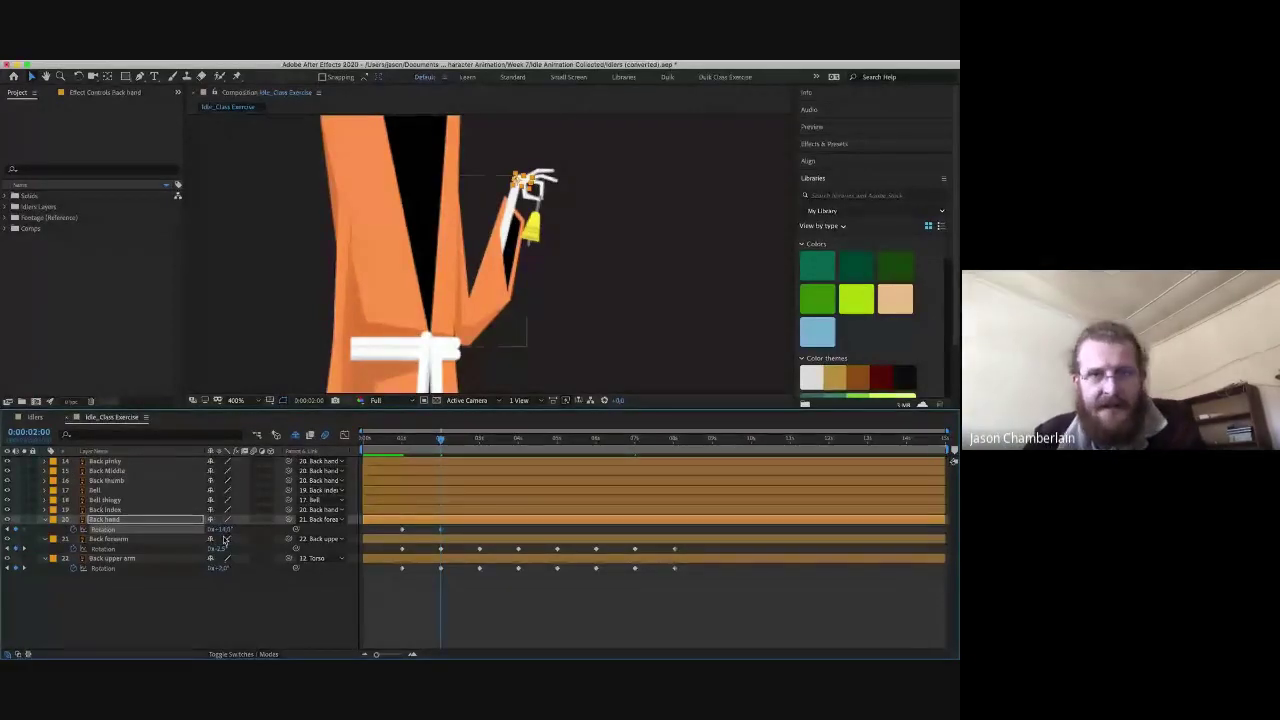
mouse_move(224, 537)
left_mouse_down()
mouse_move(240, 537)
mouse_move(228, 529)
left_mouse_up()
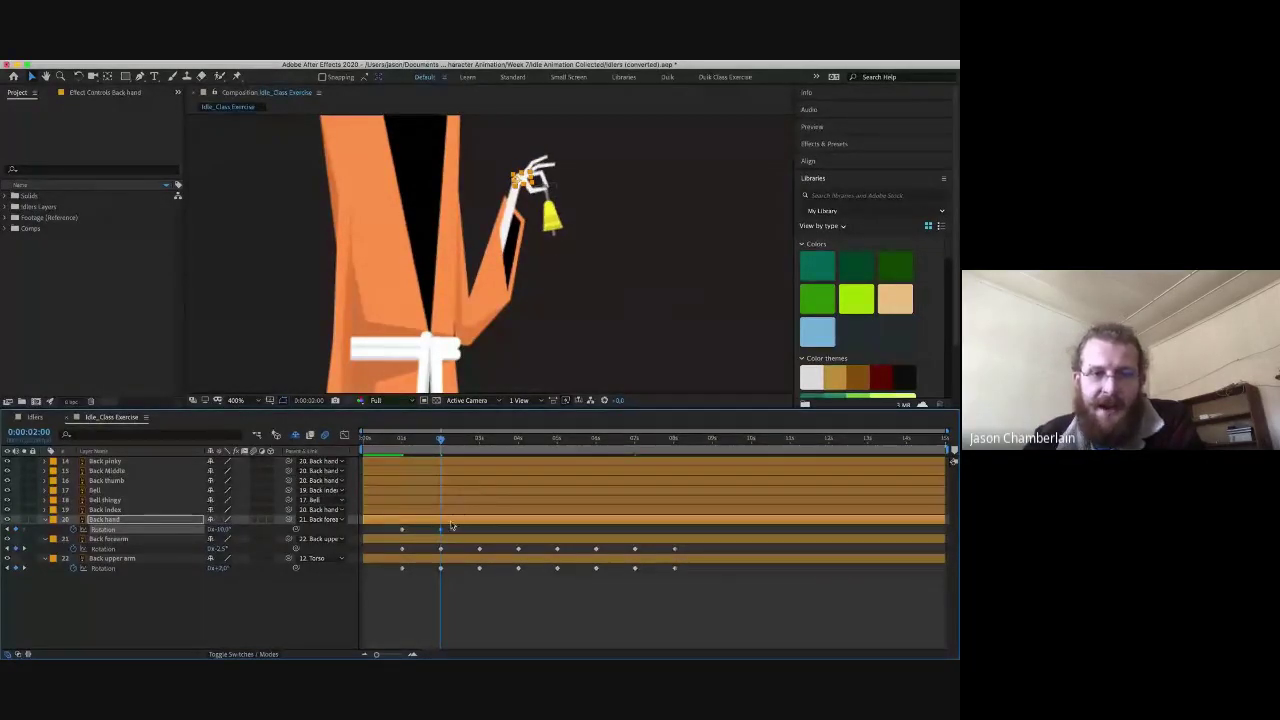
left_click(480, 446)
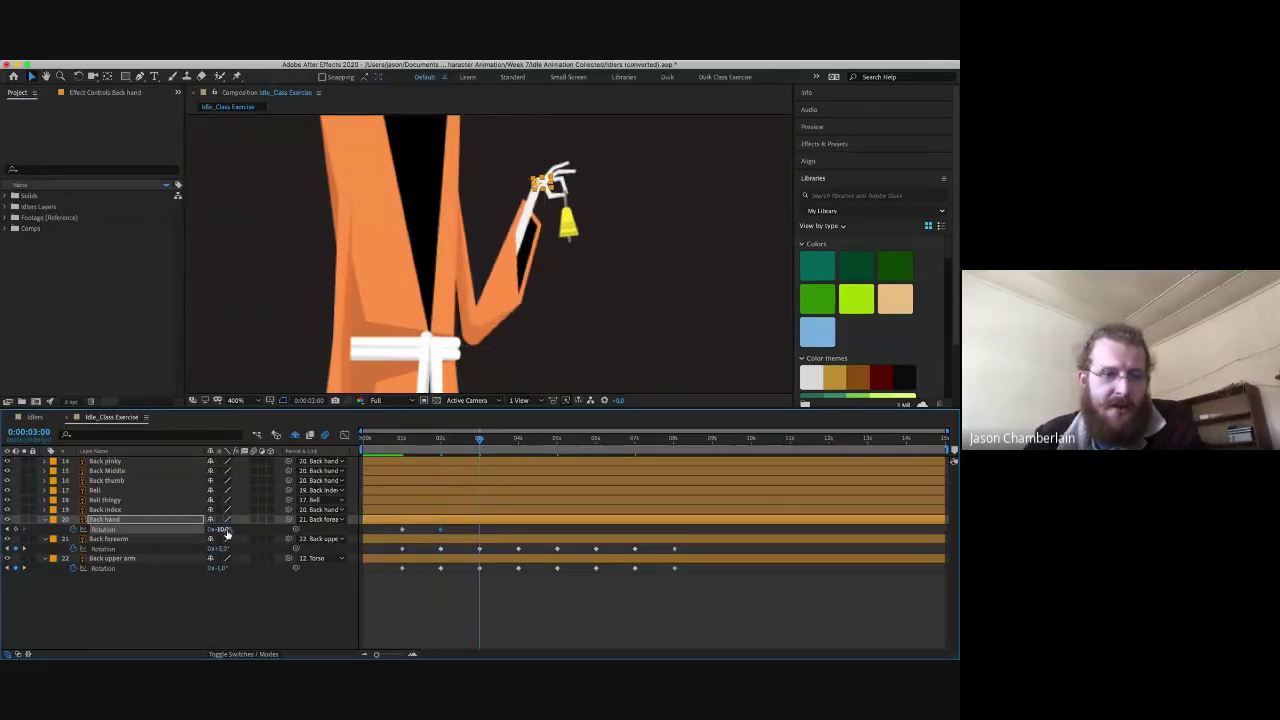
left_click_drag(222, 530, 228, 529)
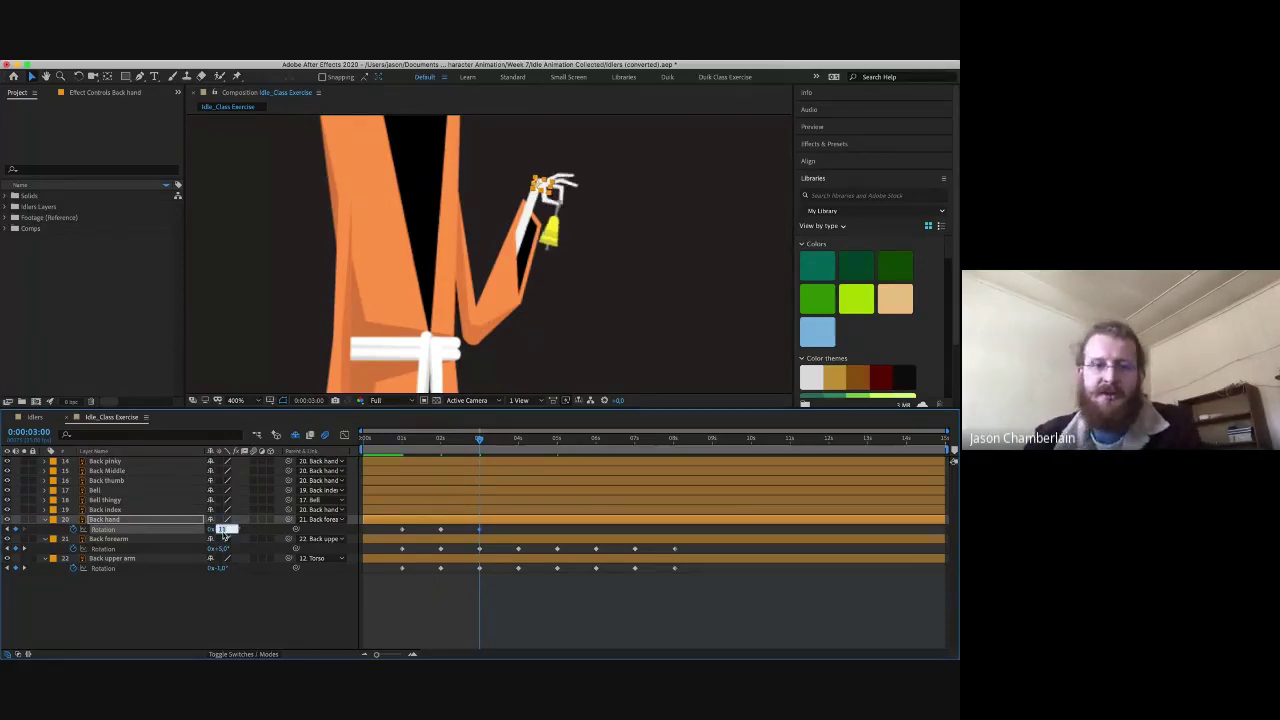
key("Return")
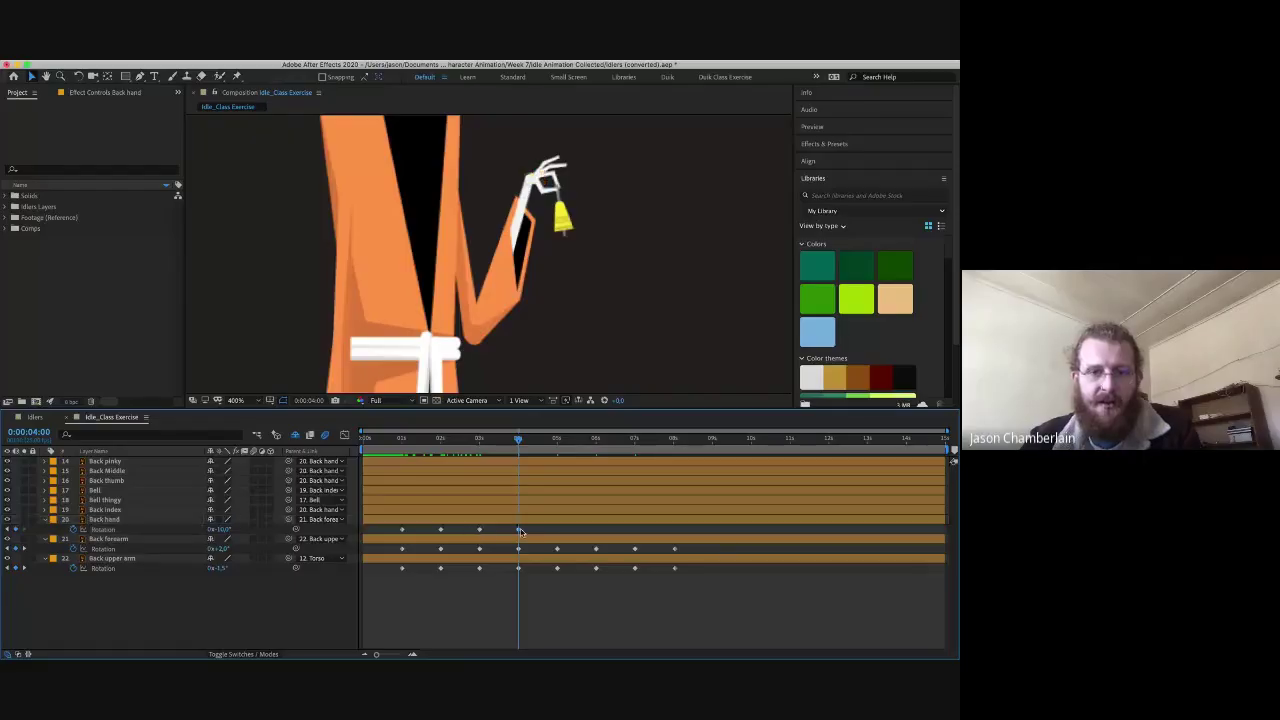
- Paste the copied Back hand rotation keyframes at 5 seconds
left_click_drag(472, 527, 558, 532)
left_click(557, 443)
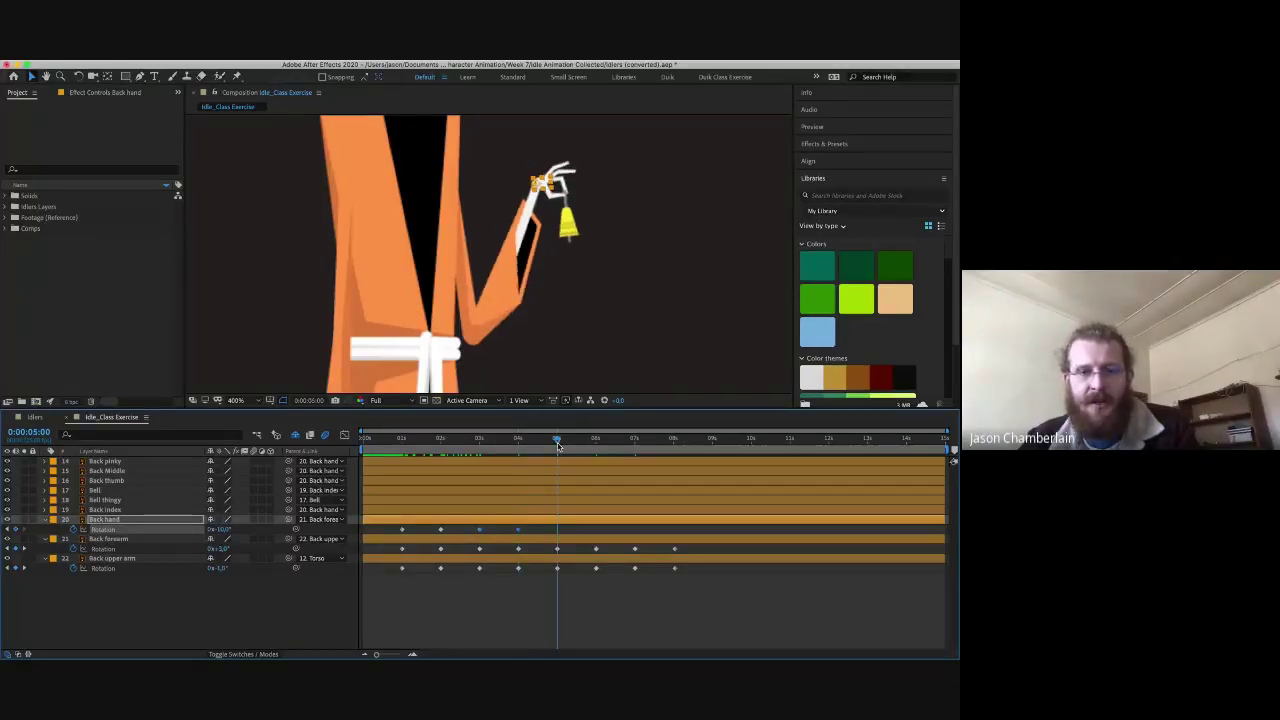
key("ctrl+v")
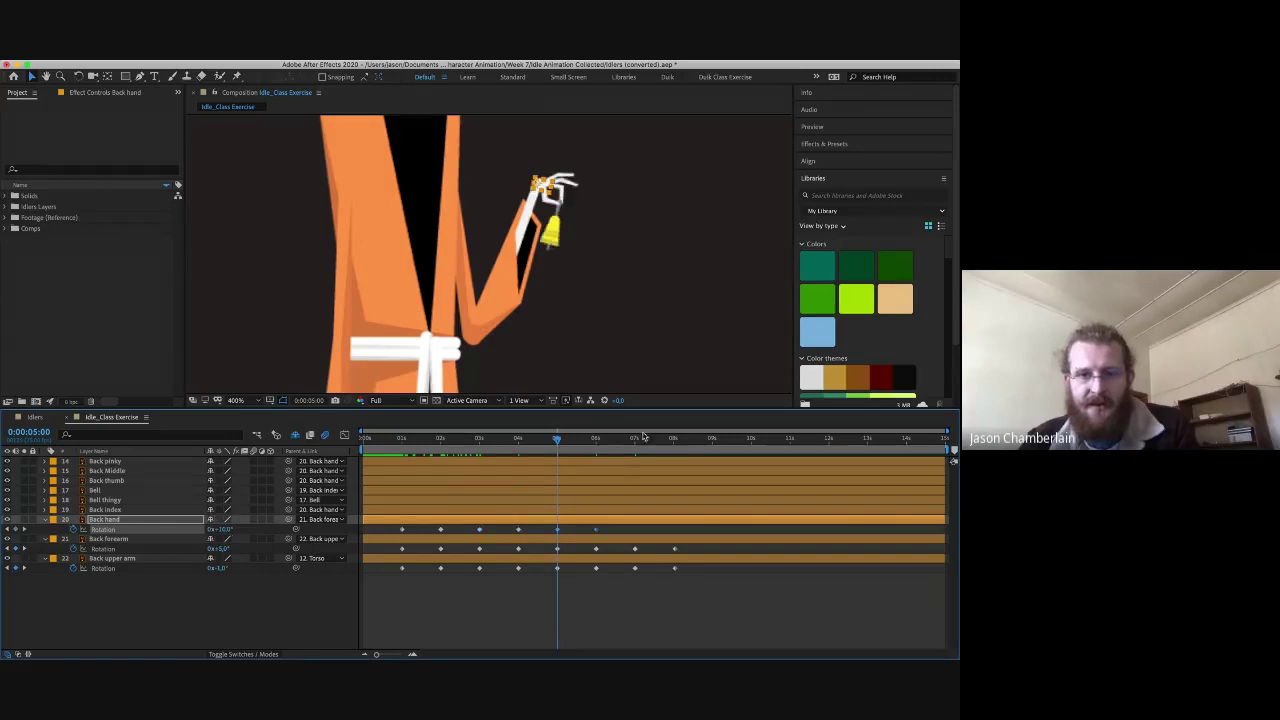
- Add a Back hand rotation keyframe at 7 seconds and scrub back to preview the sway
left_click(634, 441)
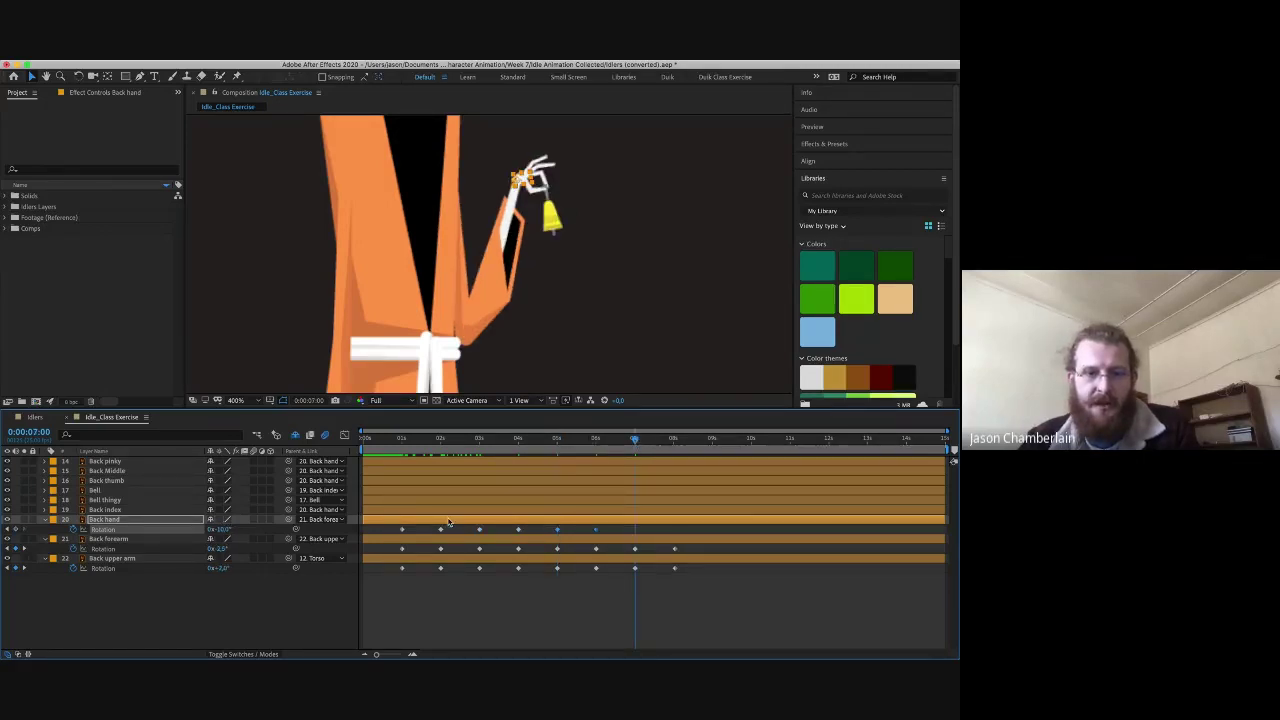
left_click(440, 529)
key("ctrl+c")
key("ctrl+v")
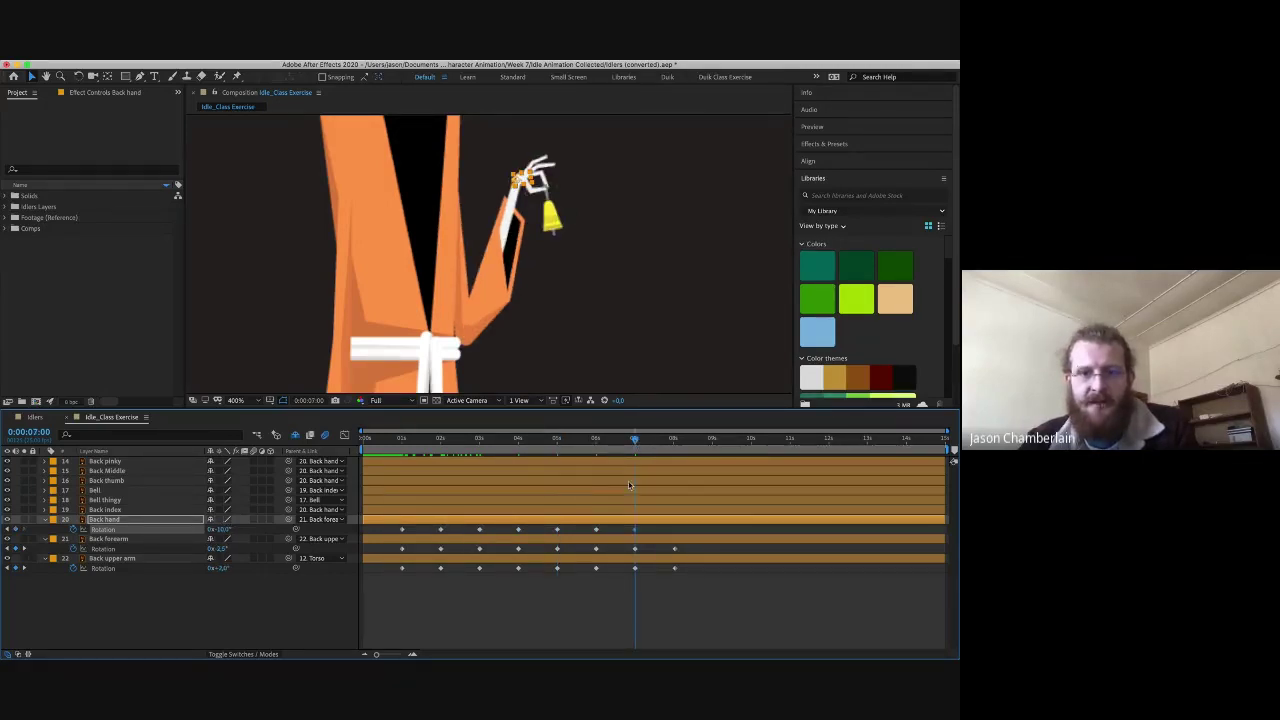
left_click(674, 441)
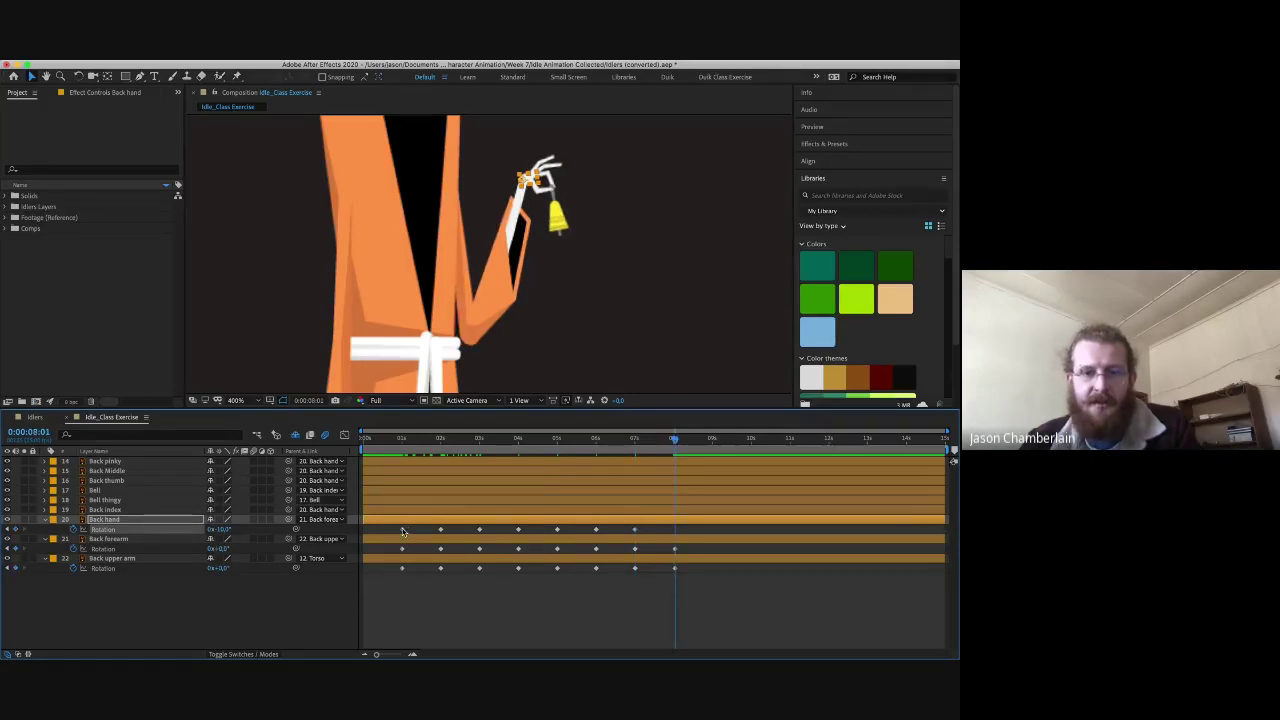
left_click_drag(415, 440, 535, 440)
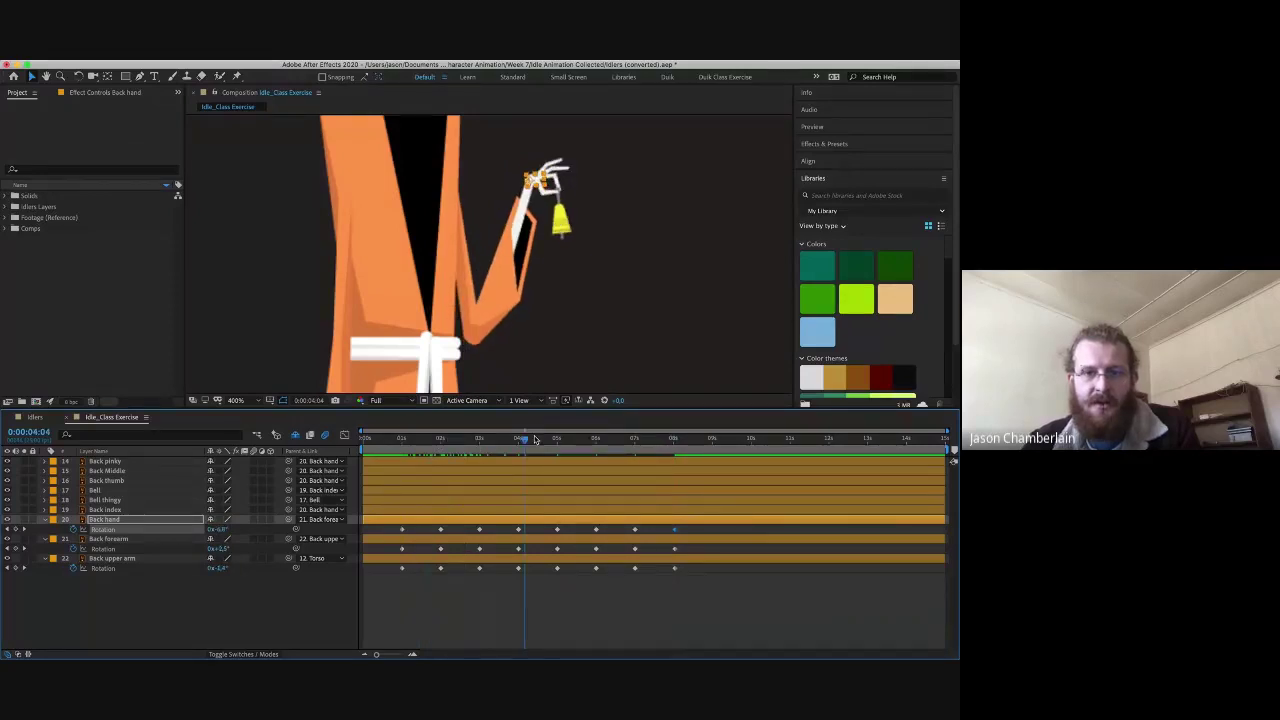
left_click(621, 444)
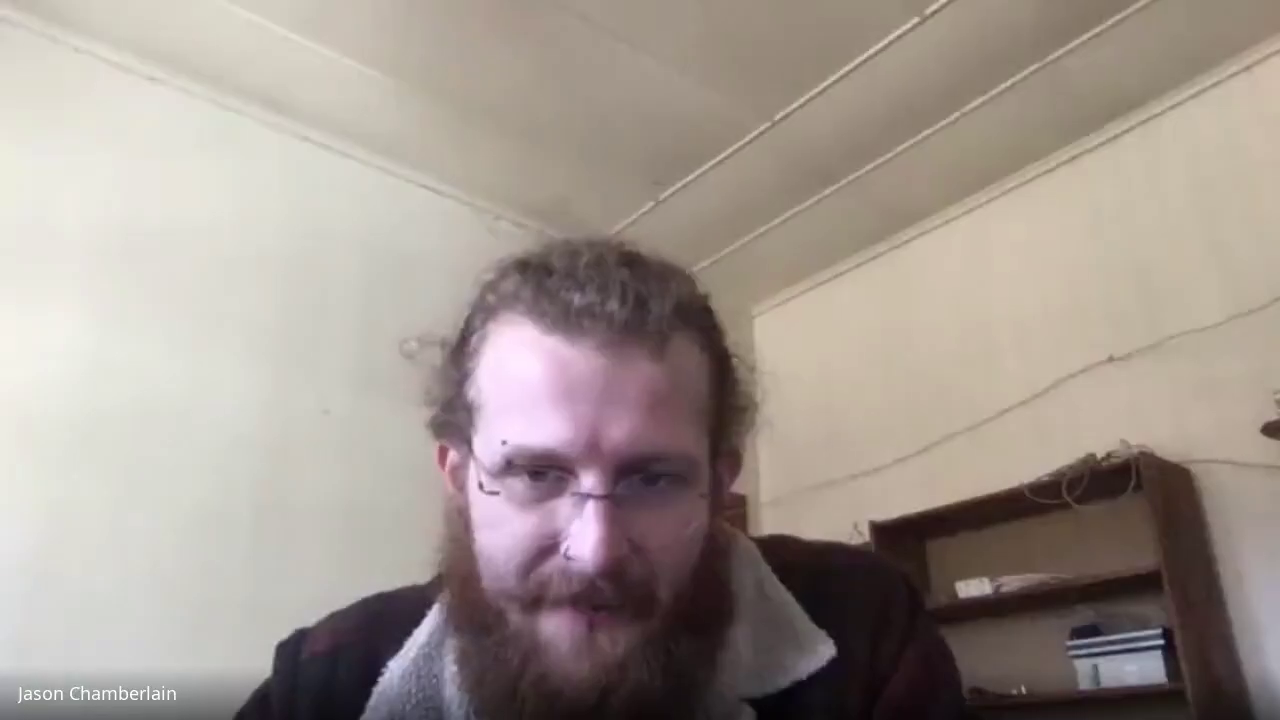
left_click(596, 441)
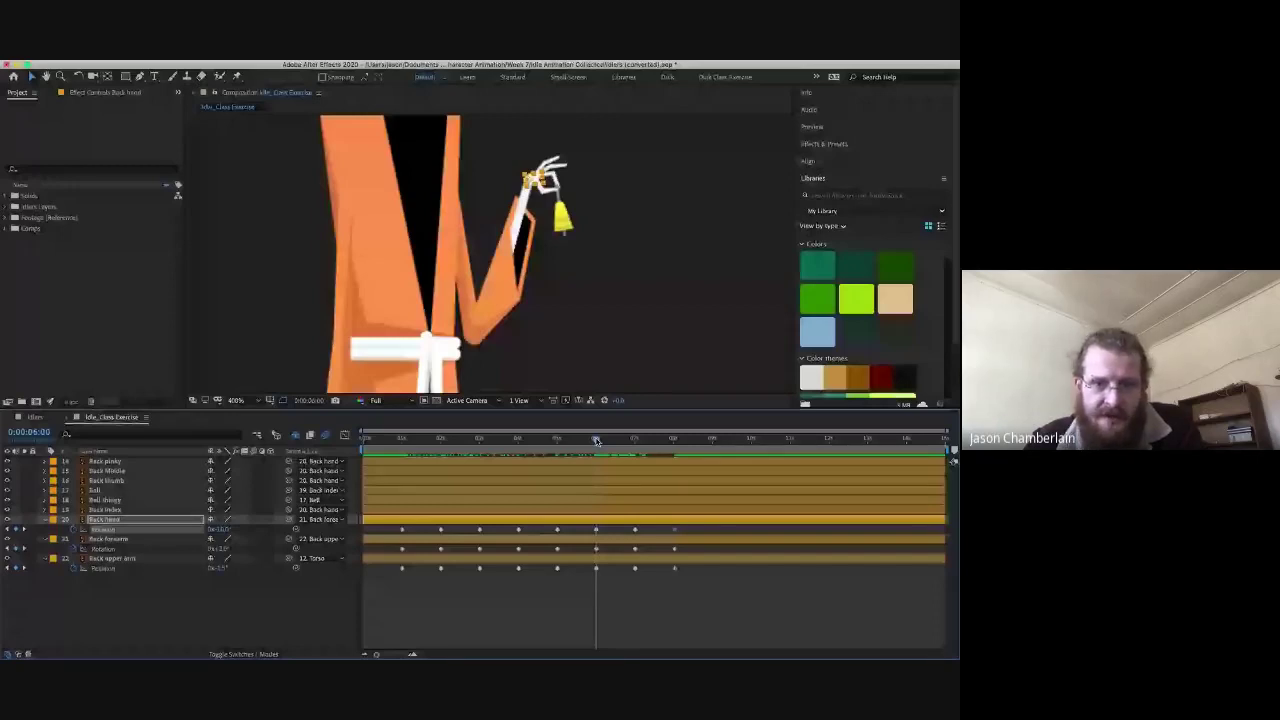
left_click_drag(596, 441, 614, 443)
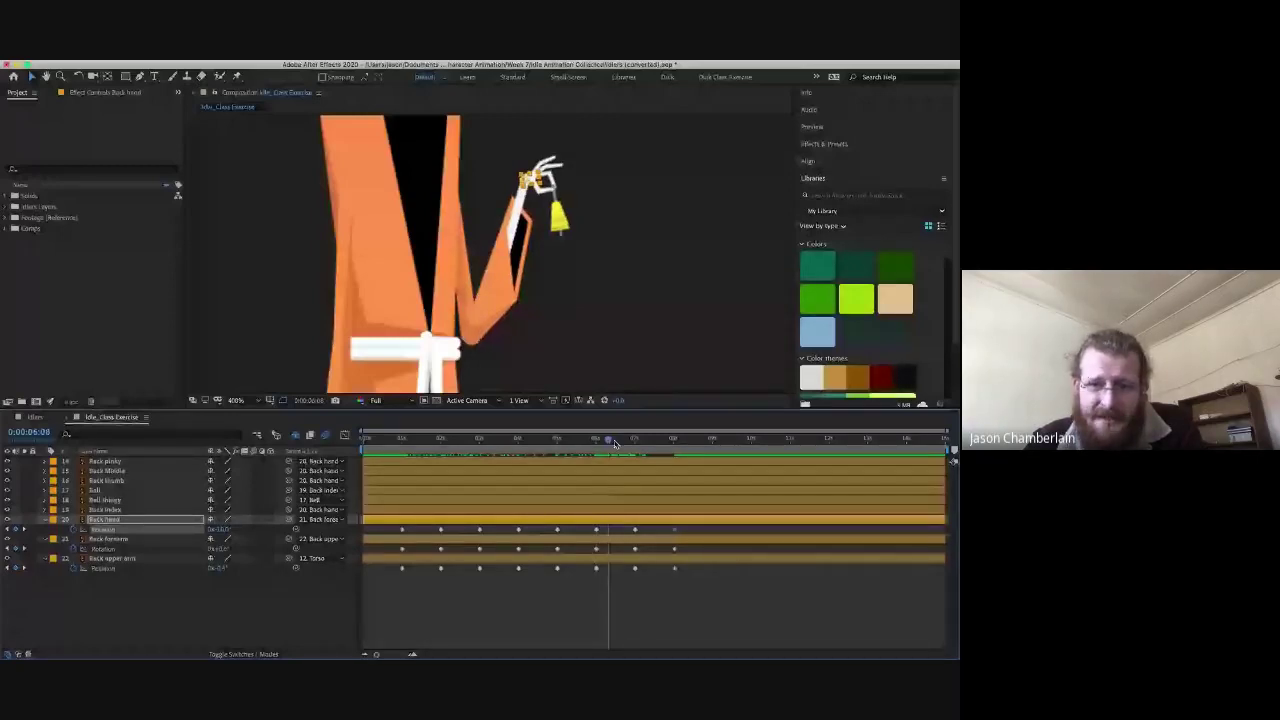
left_click_drag(614, 443, 635, 441)
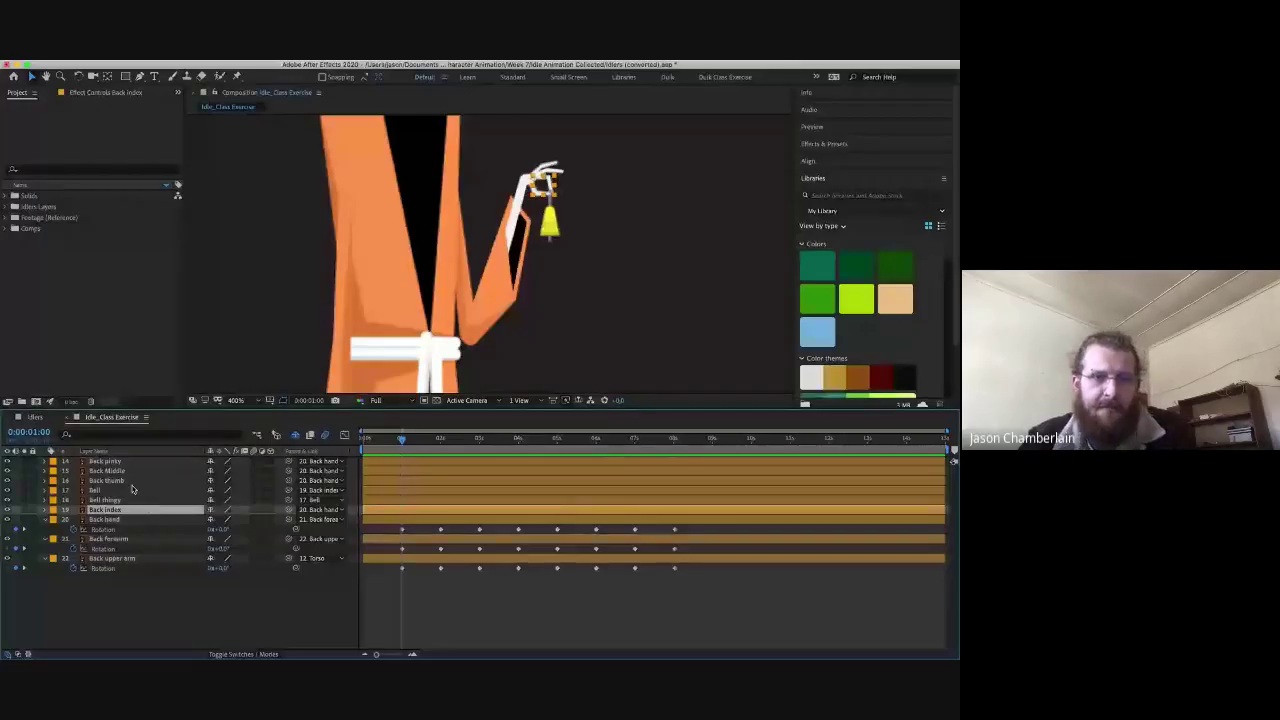
- Add Back thumb to the selection, show Rotation, and key thumb poses at 2 and 3 seconds
left_click(129, 481, "super")
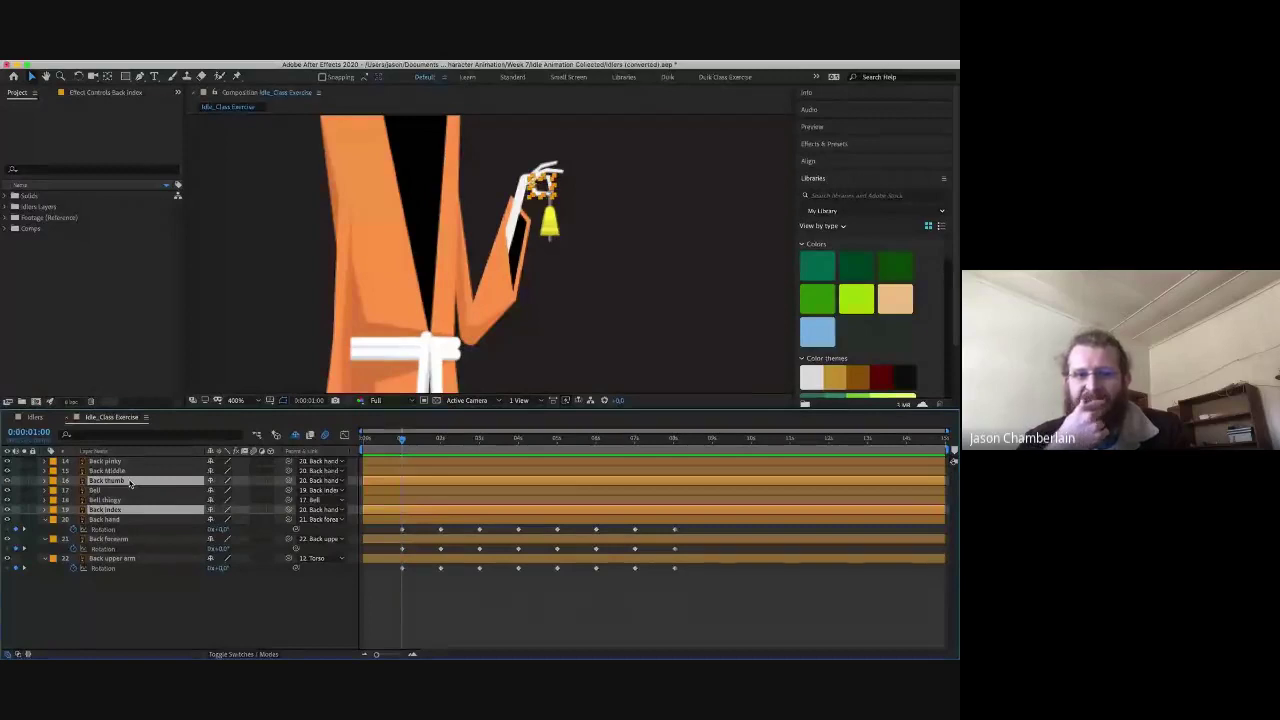
key("r")
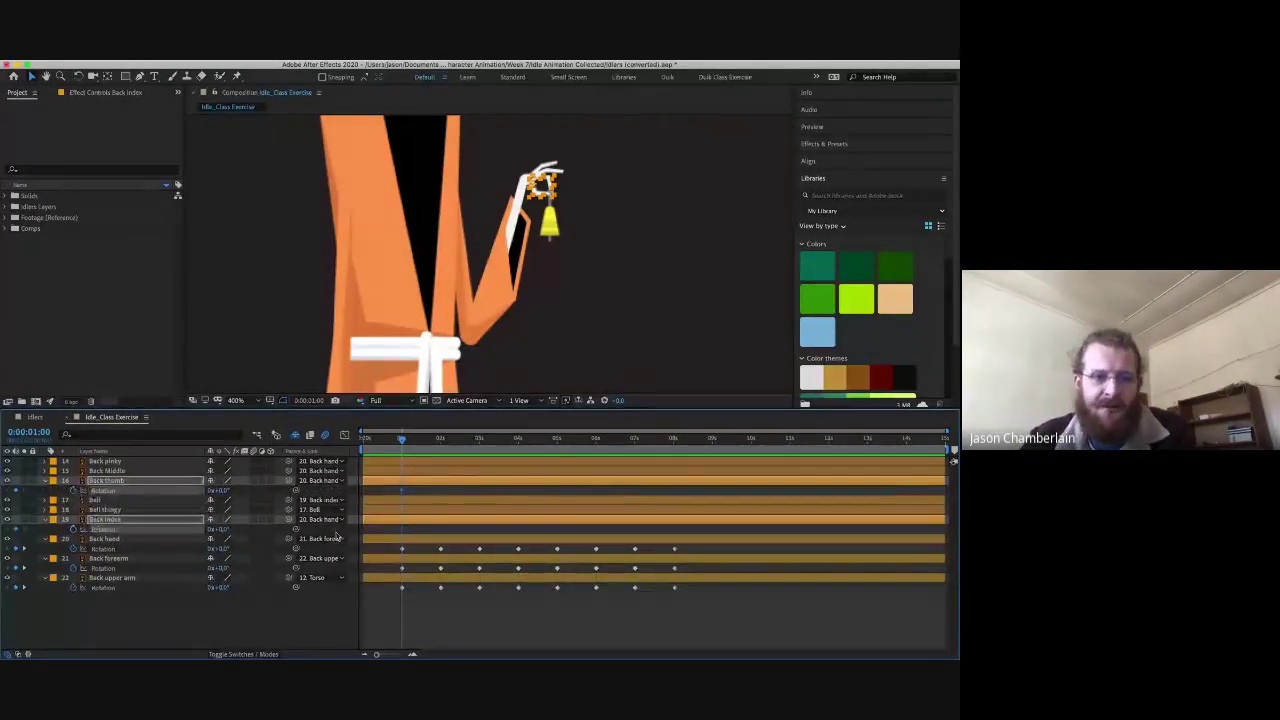
left_click(441, 440)
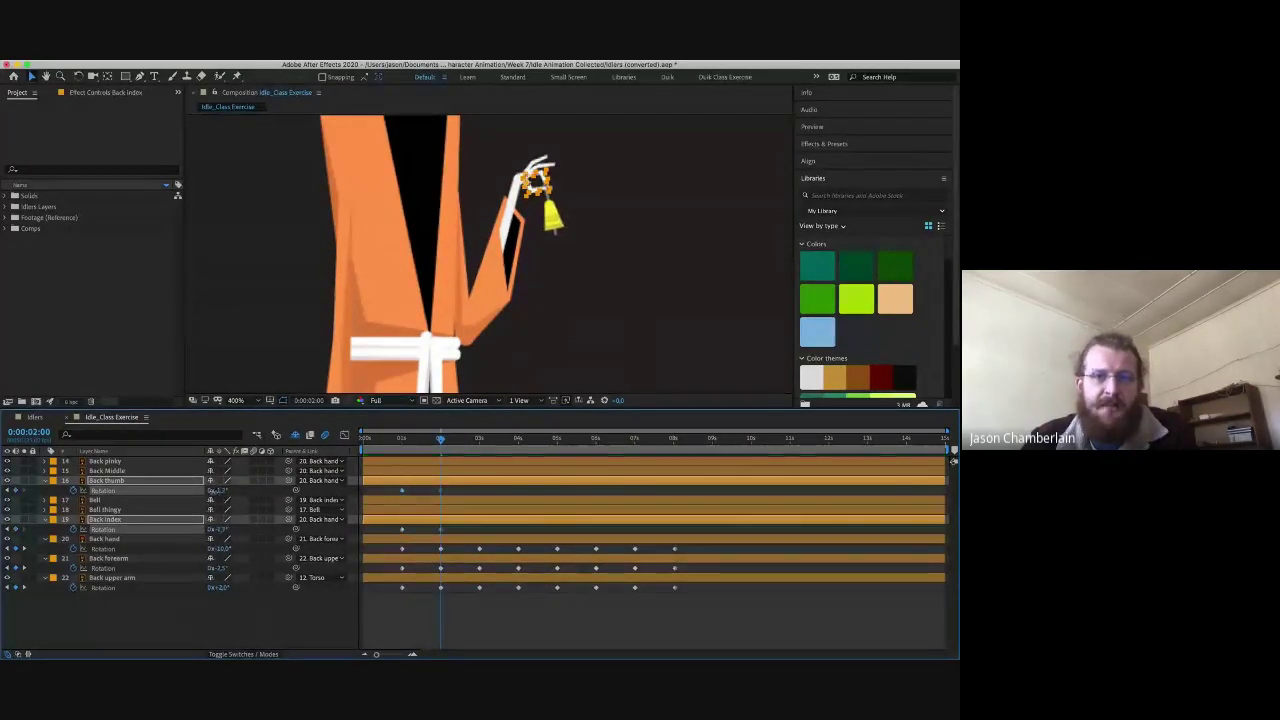
left_click_drag(212, 491, 199, 494)
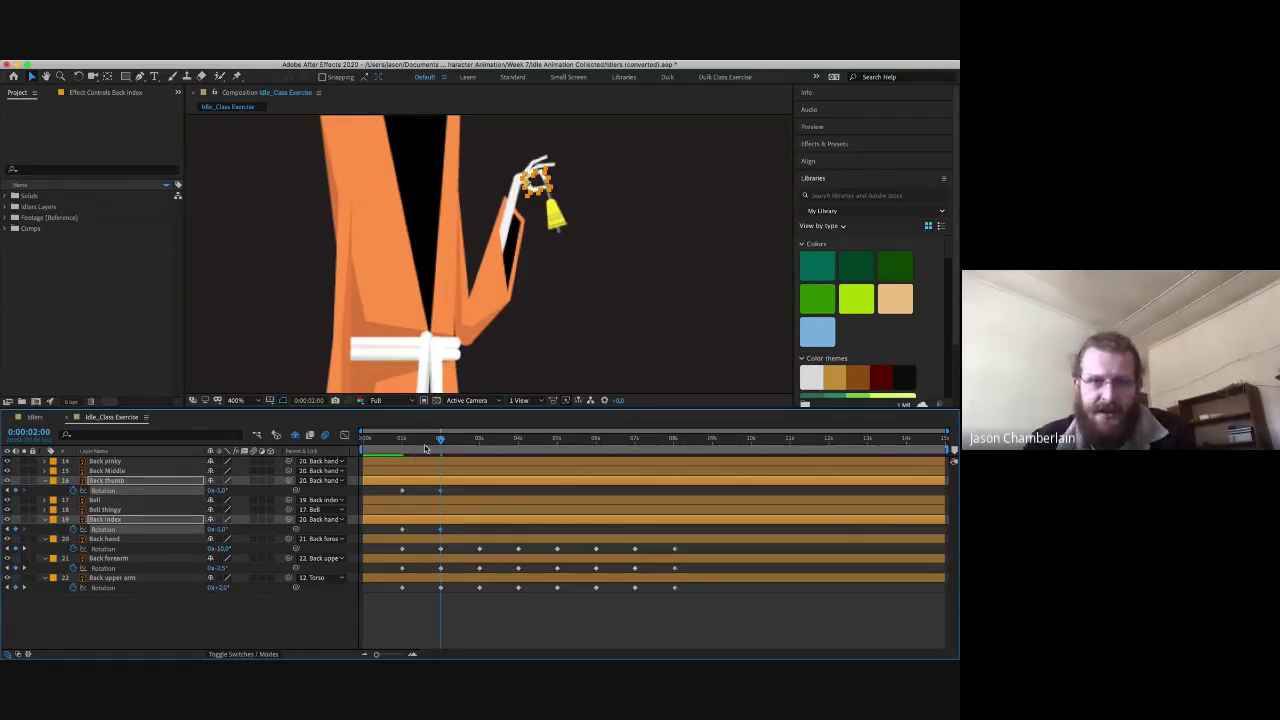
left_click_drag(441, 440, 479, 440)
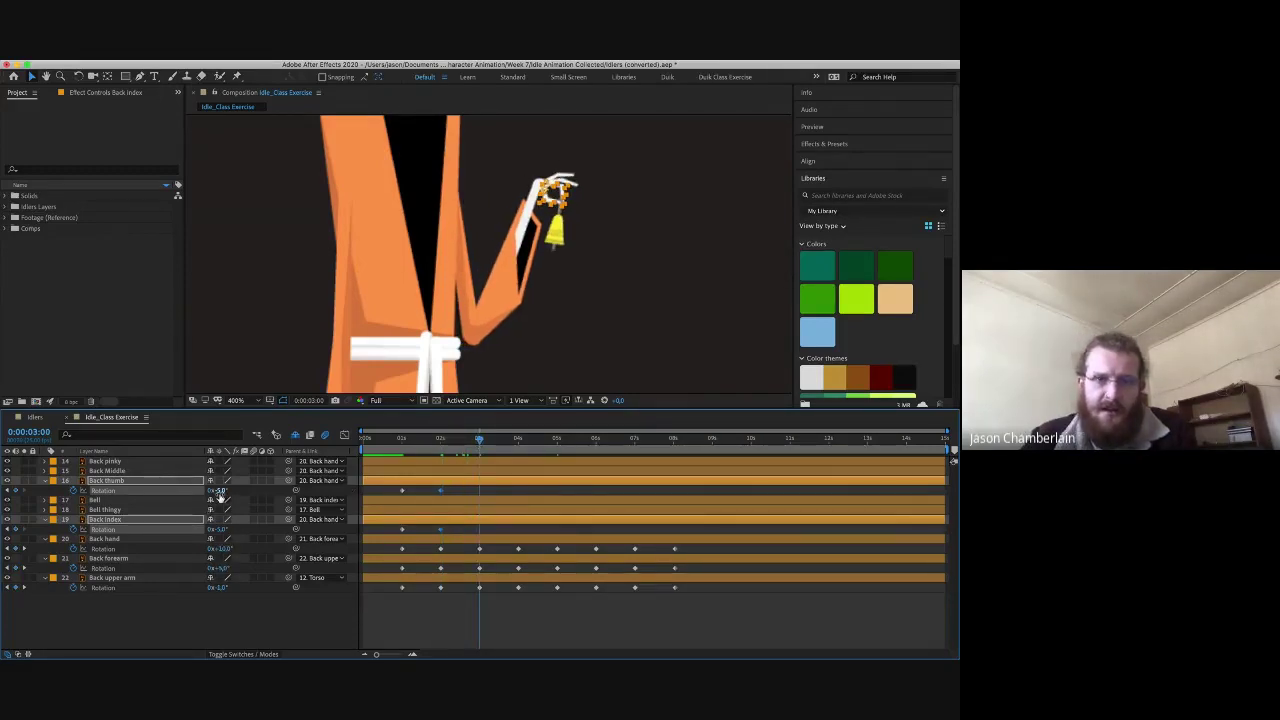
mouse_move(220, 491)
left_mouse_down()
mouse_move(244, 491)
mouse_move(218, 490)
left_mouse_up()
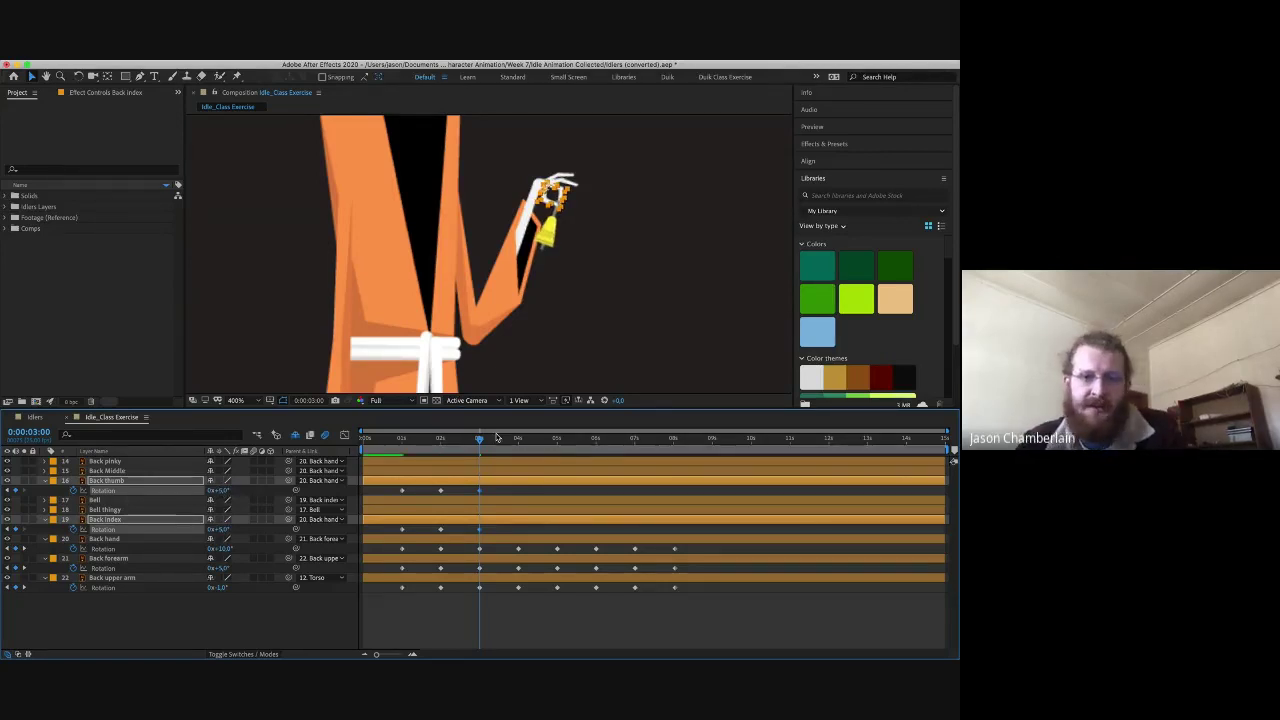
- Paste the thumb's 2-second pose and the index finger's earlier pose at 4 seconds
left_click(517, 441)
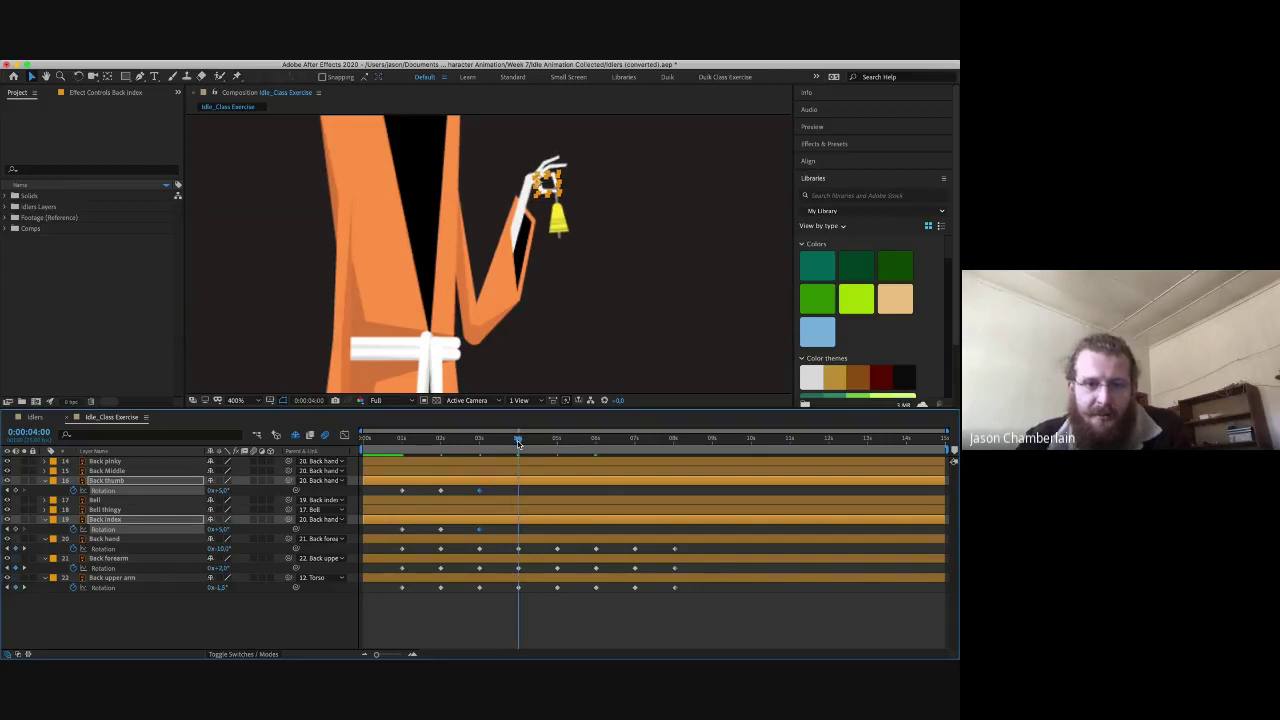
left_click_drag(424, 488, 489, 497)
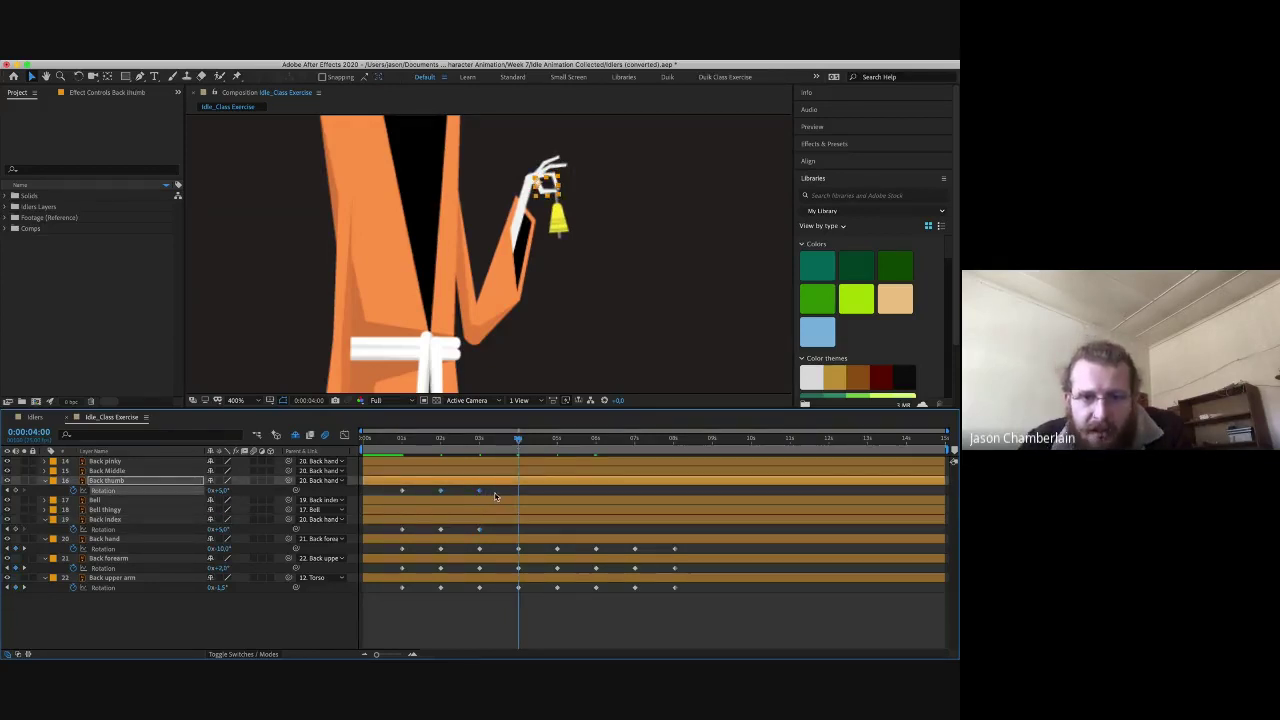
left_click(494, 497)
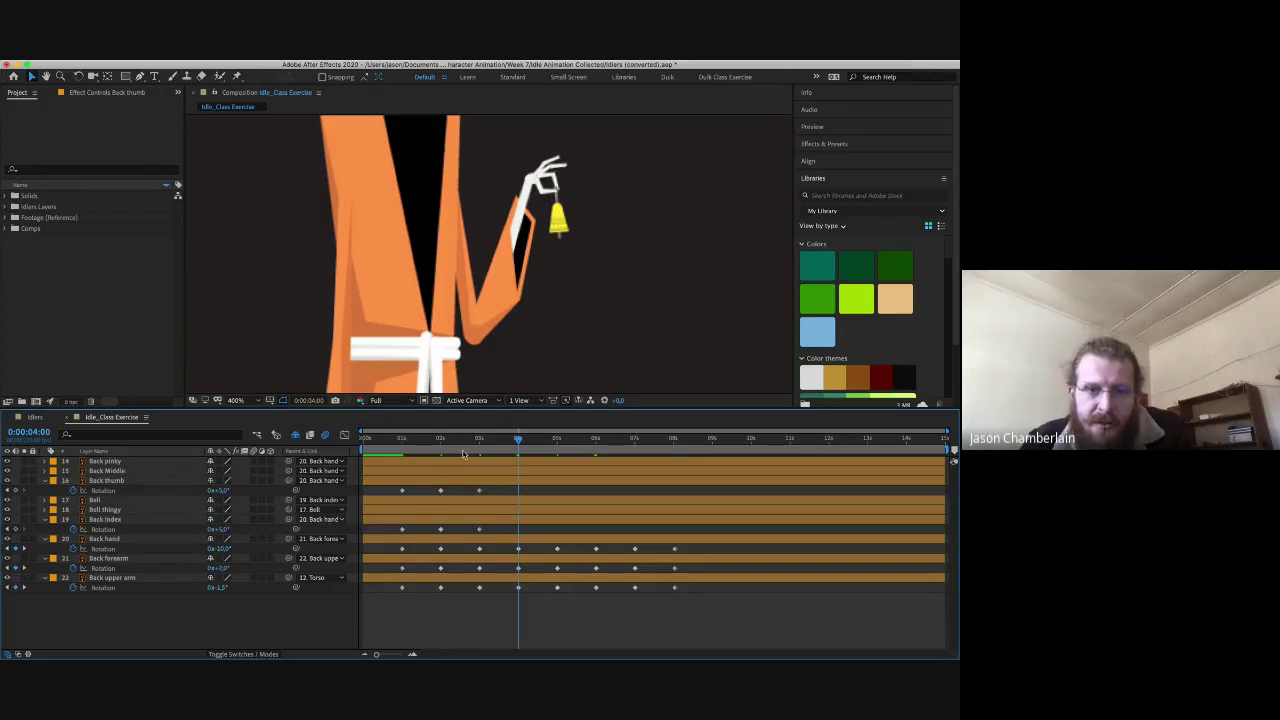
left_click_drag(442, 438, 518, 456)
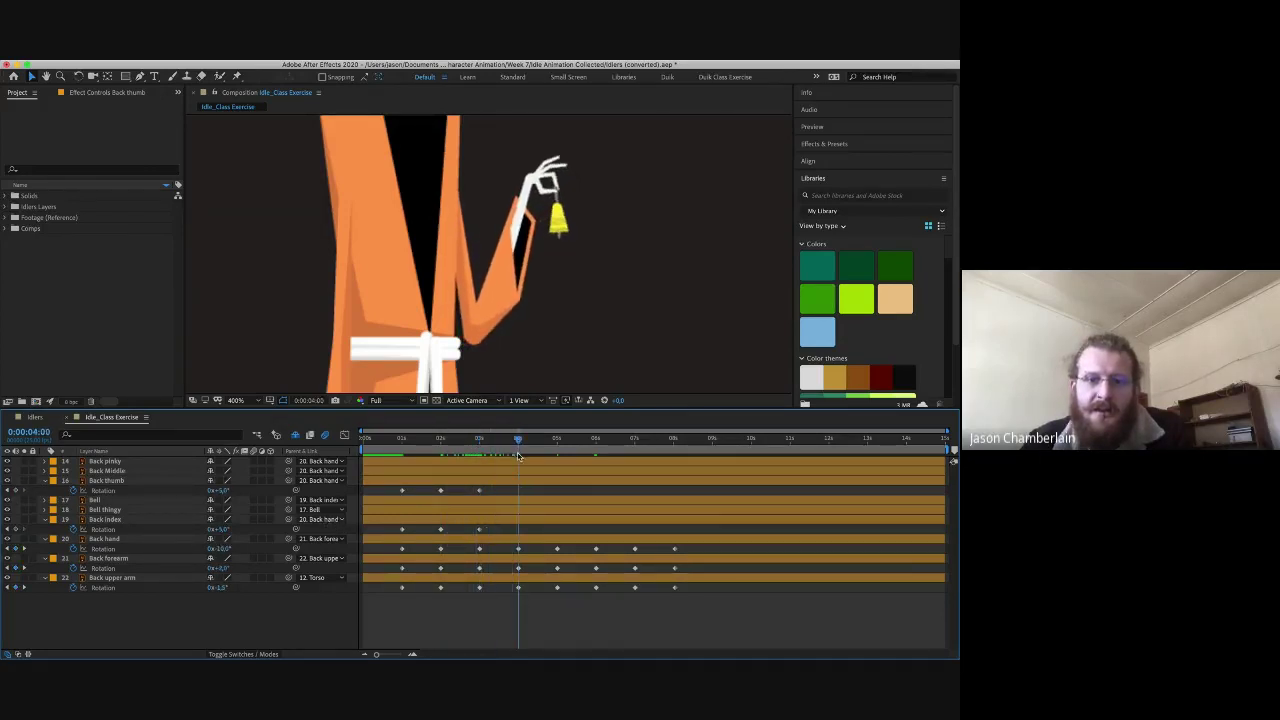
left_click(440, 491)
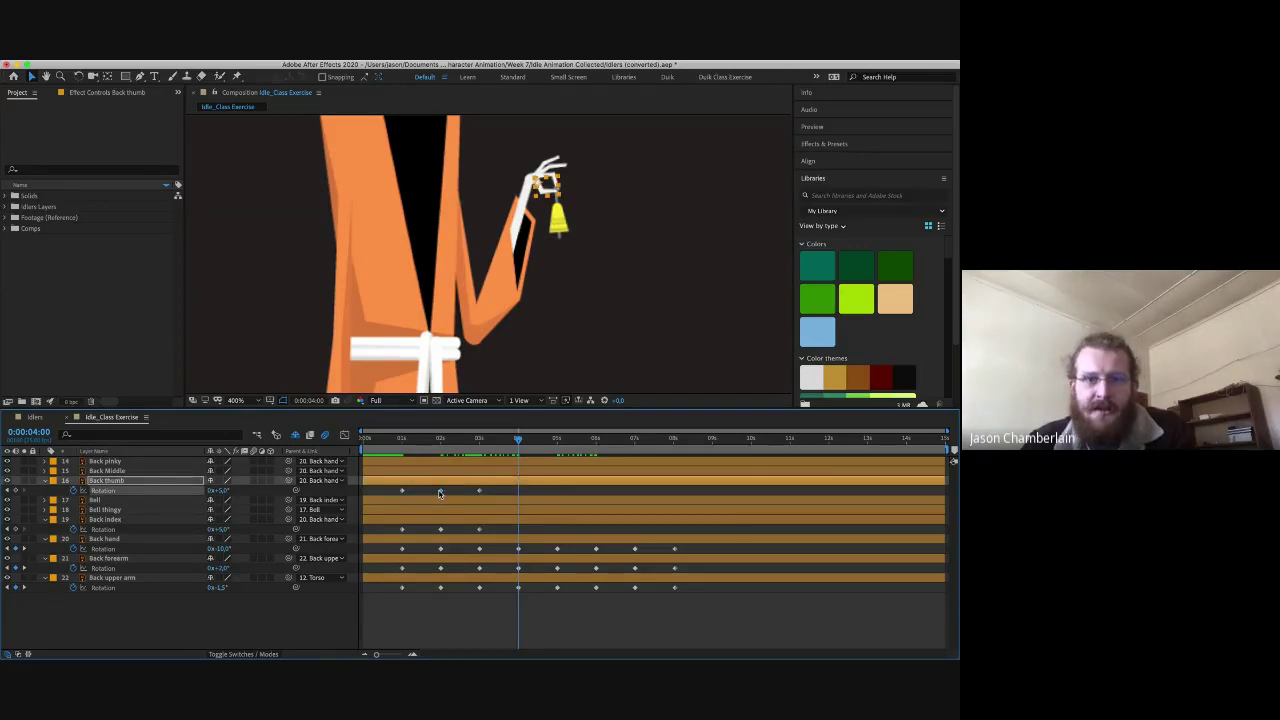
key("ctrl+v")
left_click(441, 528)
key("ctrl+c")
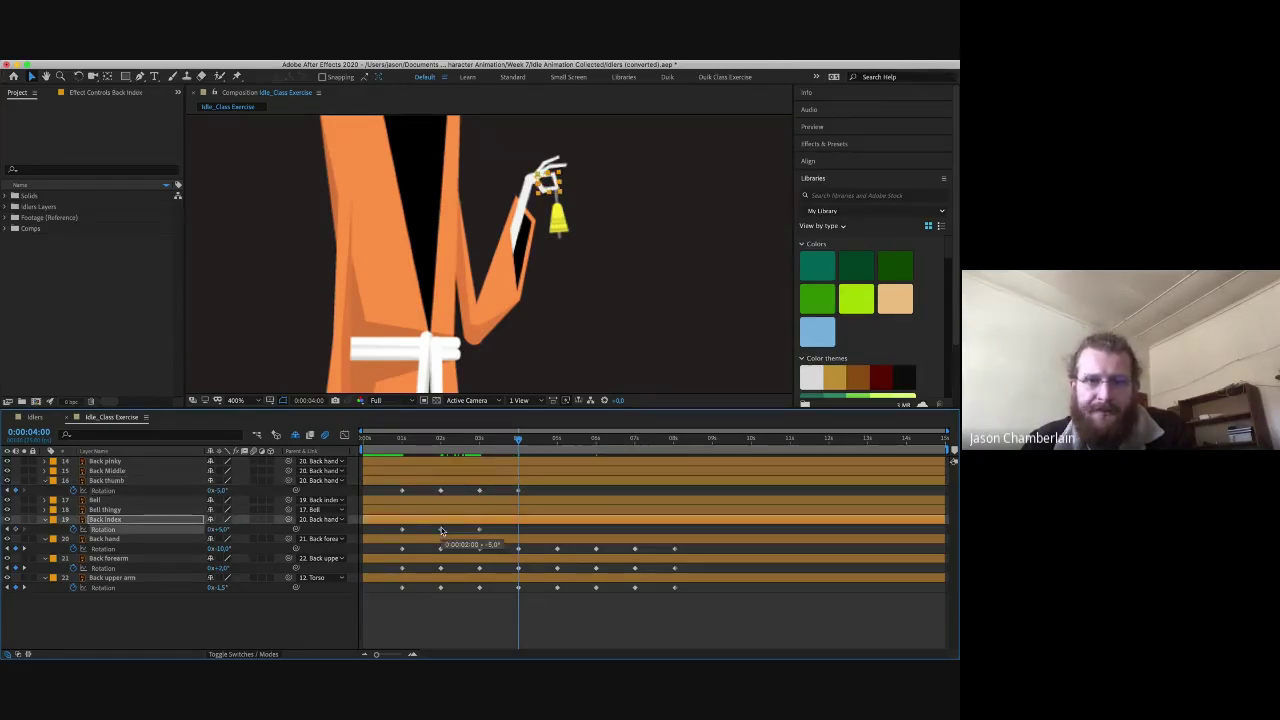
key("ctrl+v")
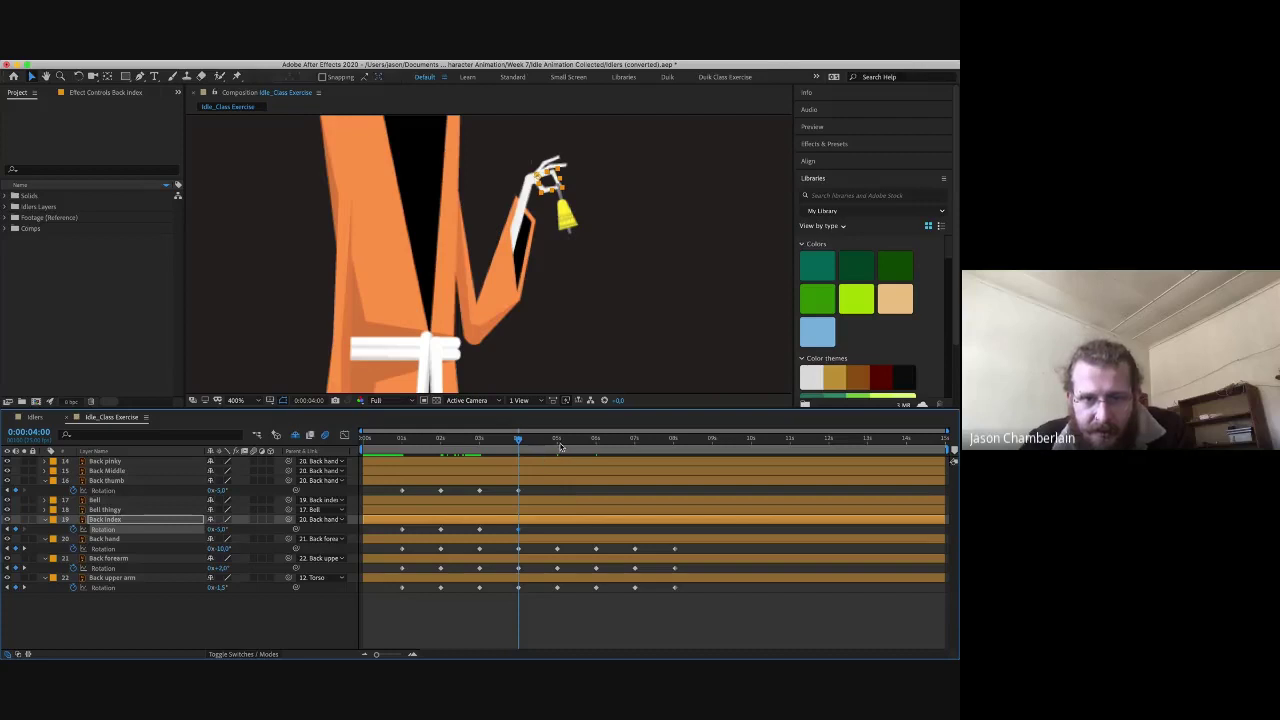
- Copy the thumb and index finger 3-second rotation keys and paste them at 5 seconds
left_click(559, 446)
left_click(557, 444)
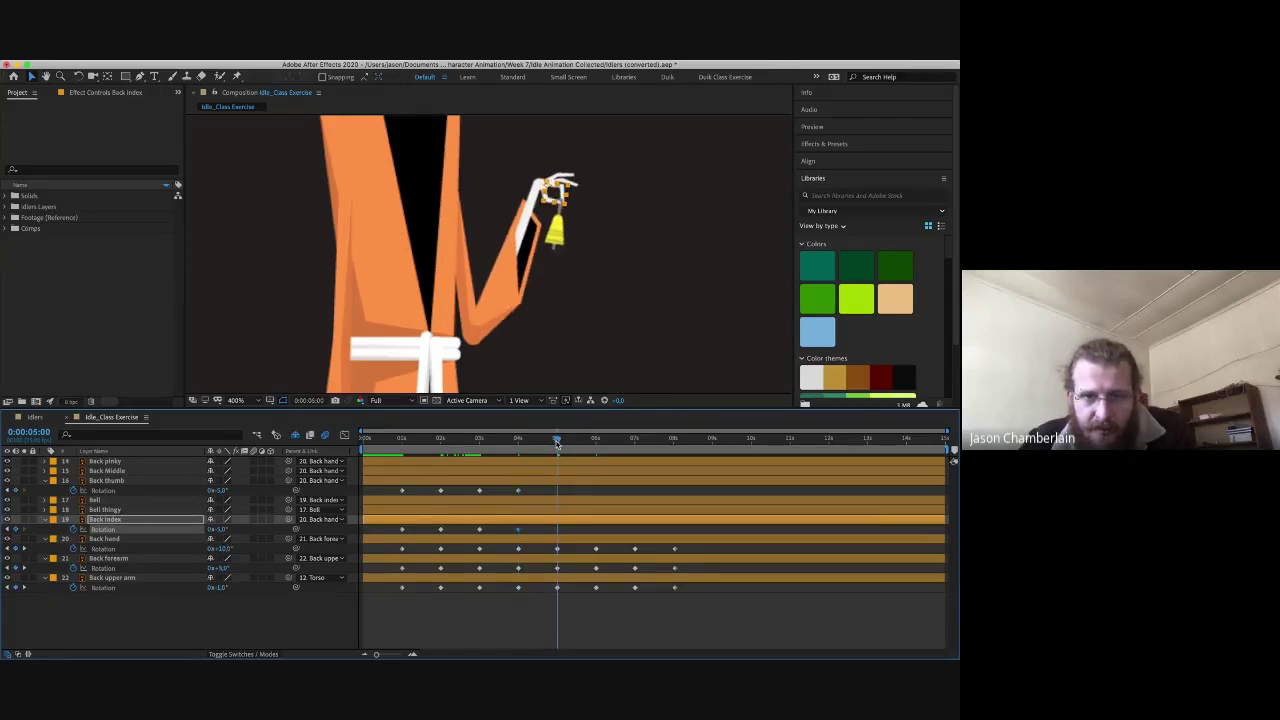
left_click(479, 491)
key("ctrl+c")
key("ctrl+v")
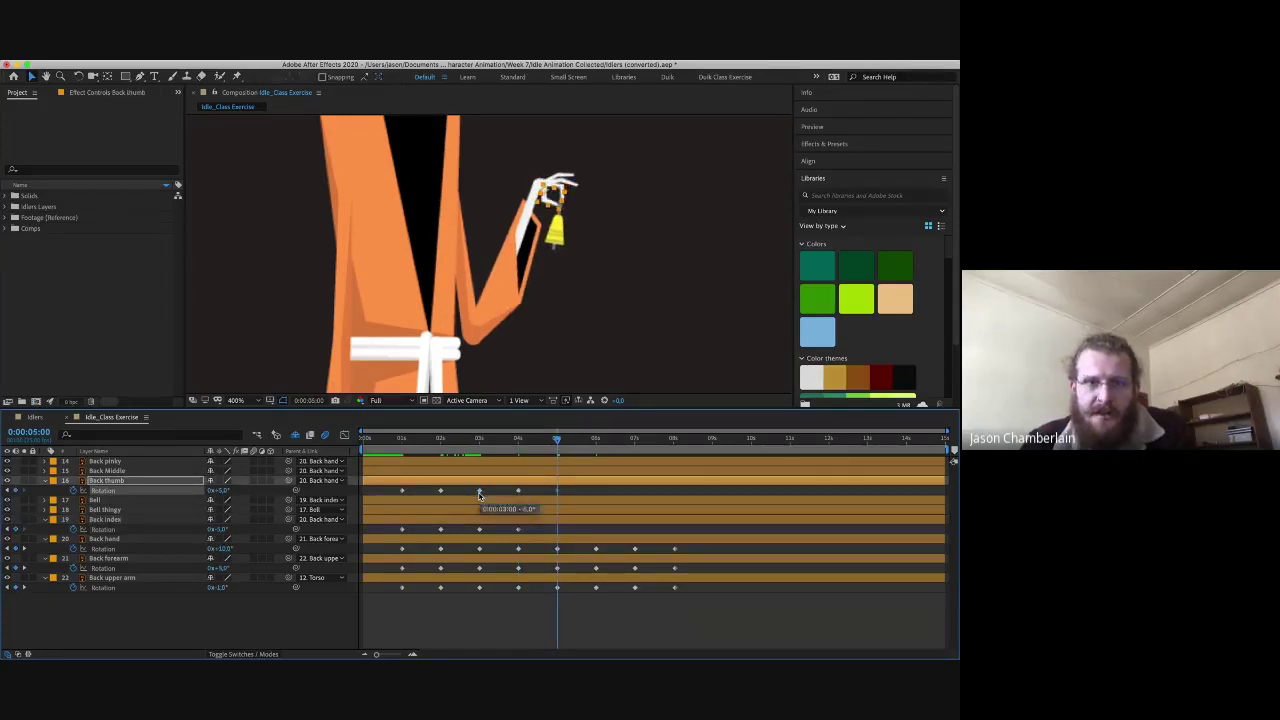
left_click(480, 529)
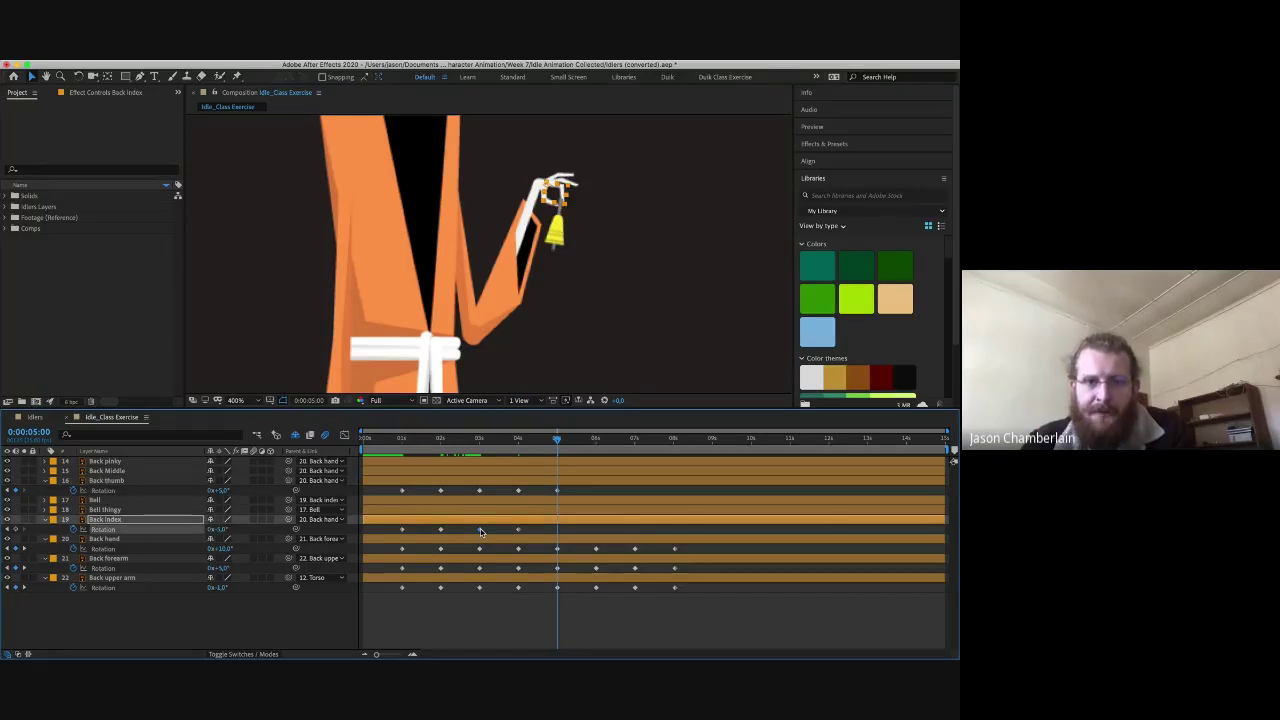
key("ctrl+c")
key("ctrl+v")
- Copy the thumb and index finger 4s–5s keys and paste them at 6 seconds onward
left_click(575, 441)
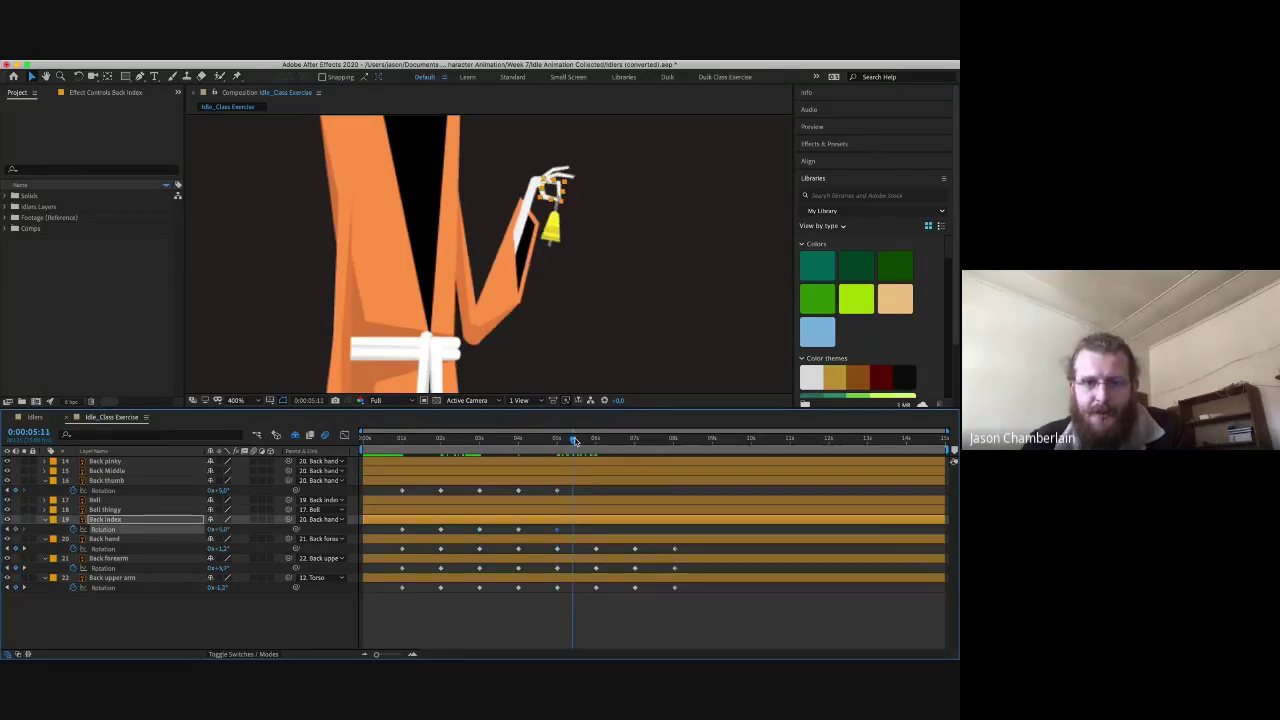
key("k")
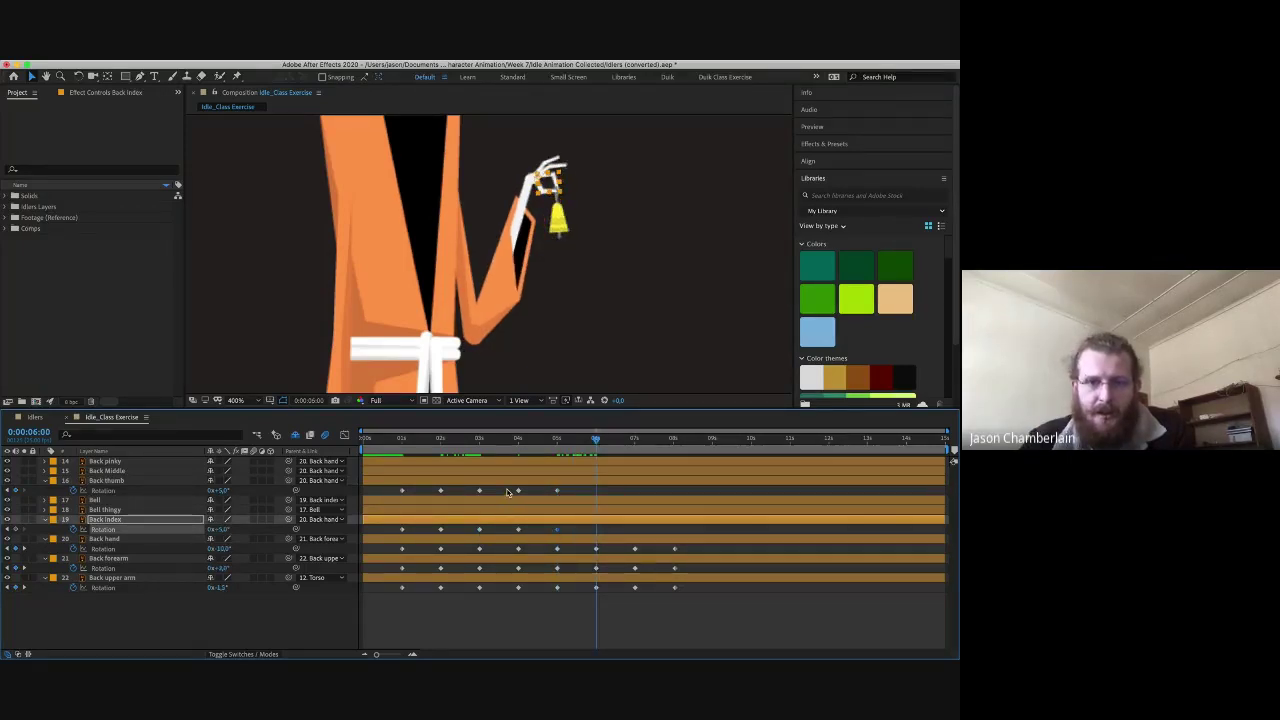
left_click_drag(507, 492, 567, 496)
key("super+c")
key("super+v")
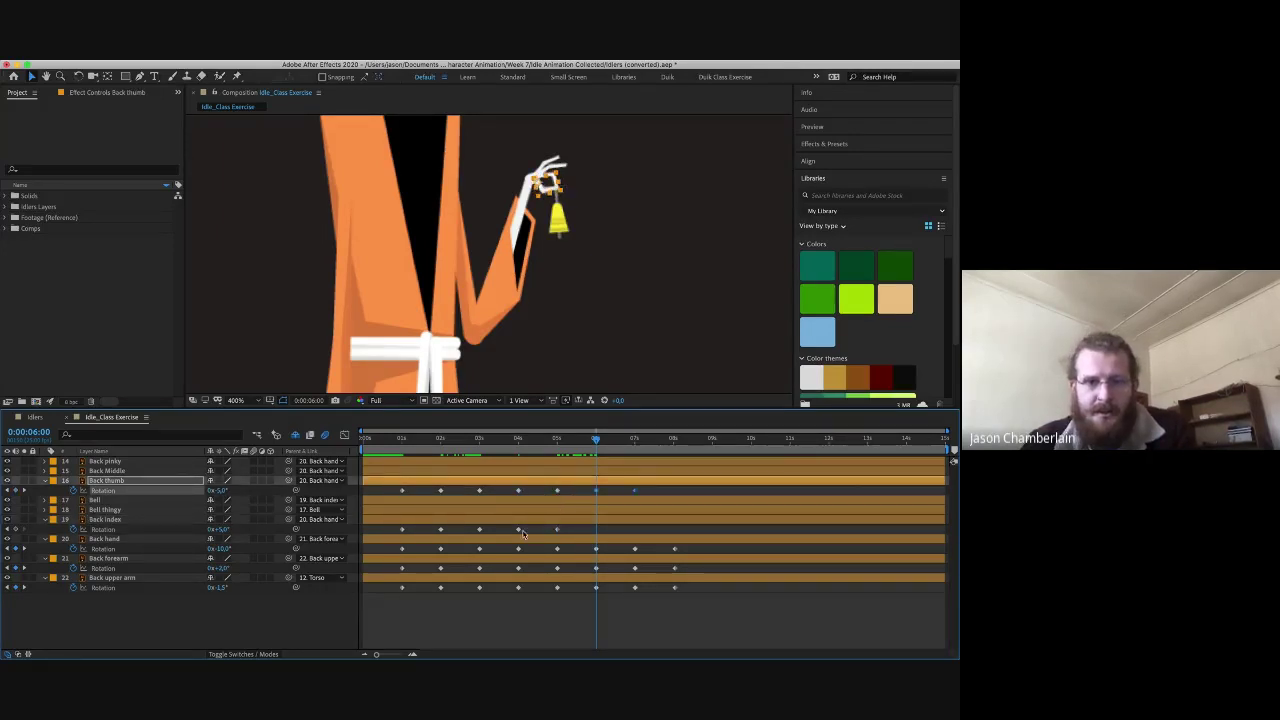
left_click_drag(508, 524, 567, 537)
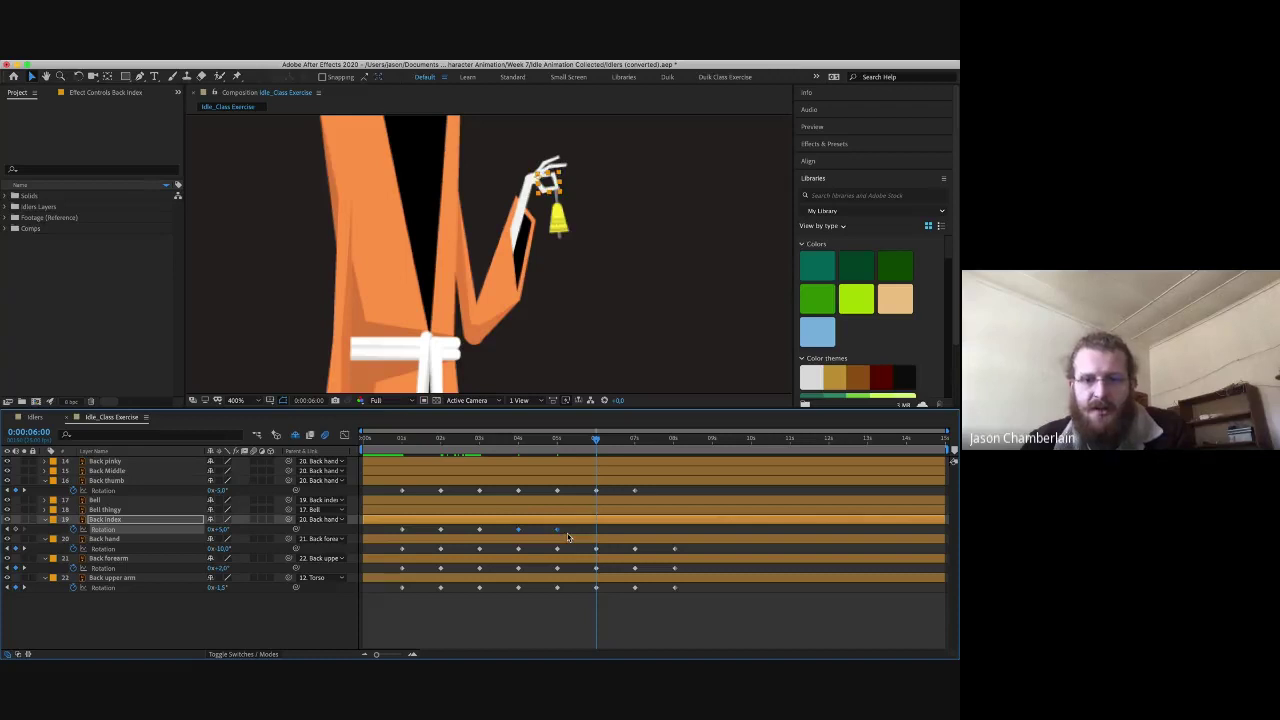
key("super+c")
key("super+v")
- Review the finger motion and rotate the Back thumb to set a closing key near 8 seconds
left_click(399, 440)
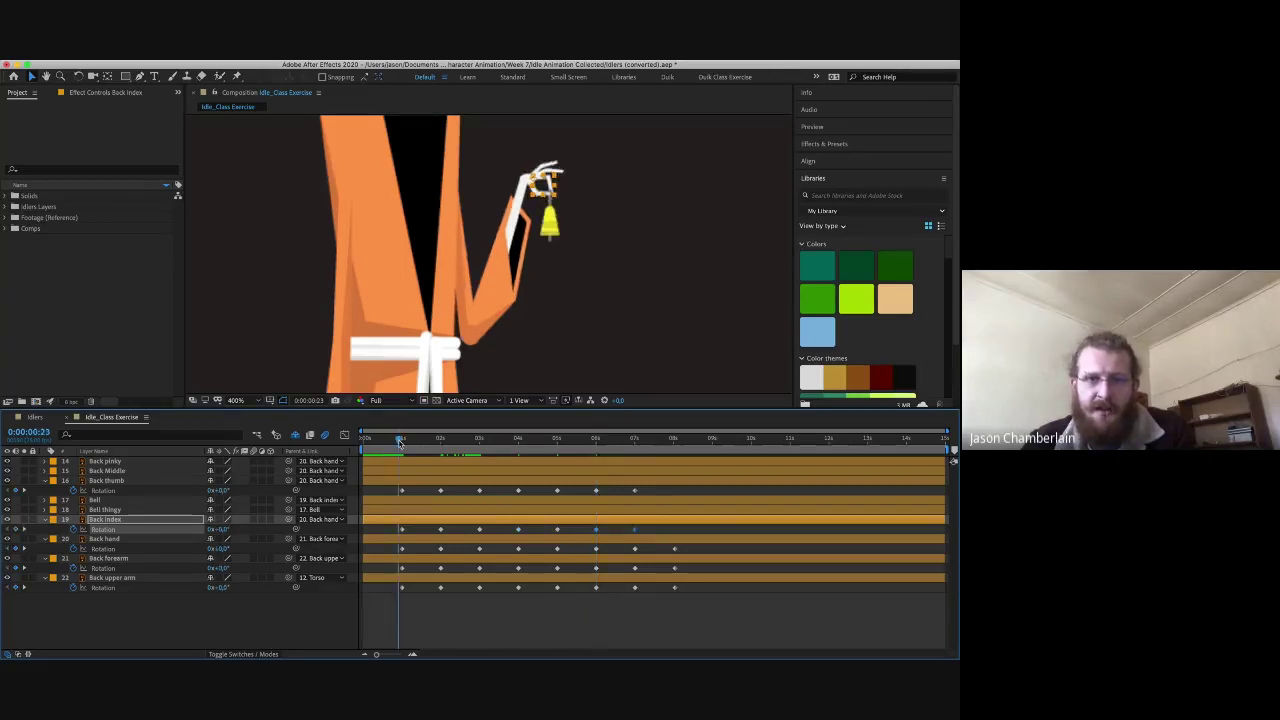
left_click_drag(399, 440, 674, 440)
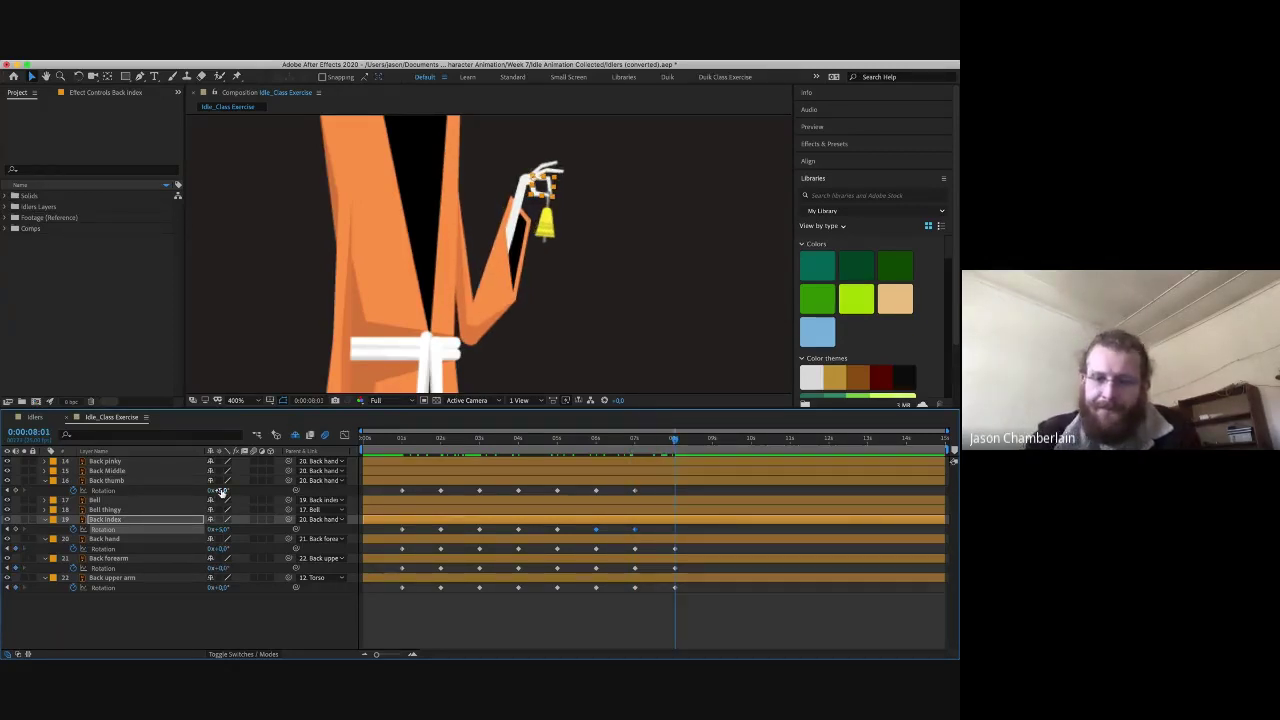
left_click_drag(221, 492, 230, 529)
- Add a closing Back index rotation keyframe at 8:01, then step through the keyframes
left_click(402, 442)
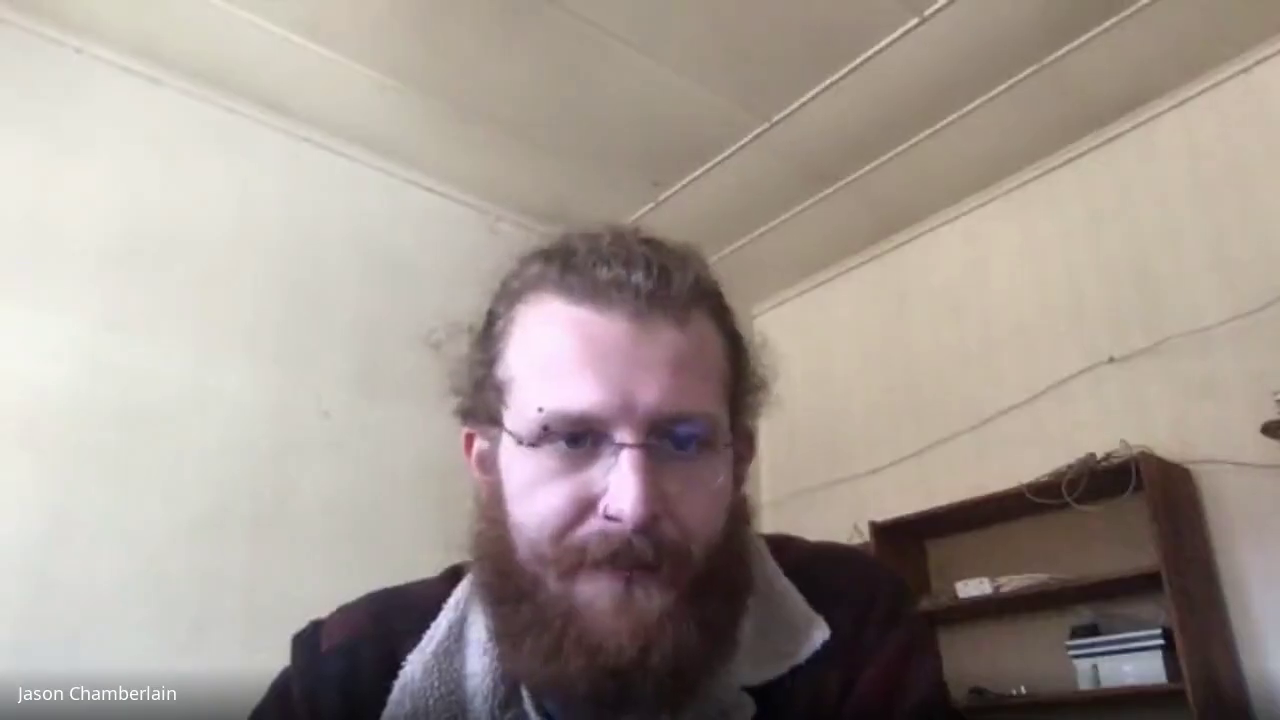
key("k")
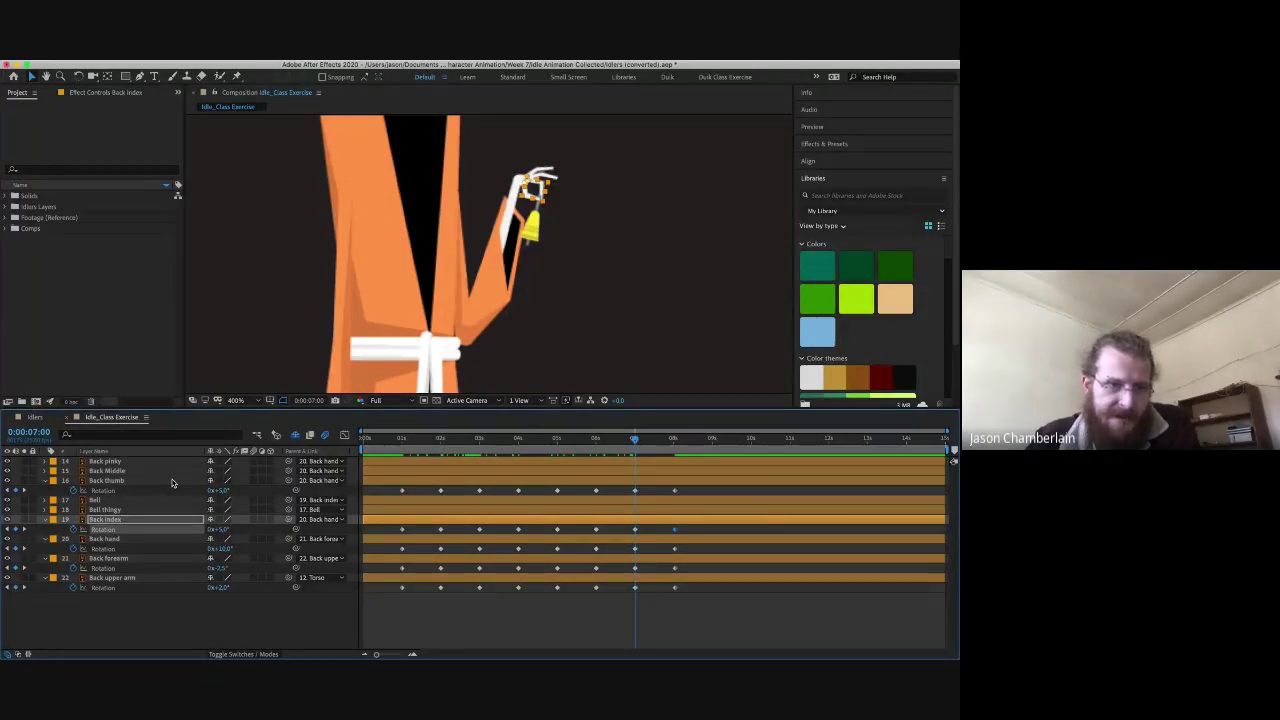
- At 7 seconds, set the Back index rotation to 25, then 0, and commit the Back thumb rotation
left_click(224, 530)
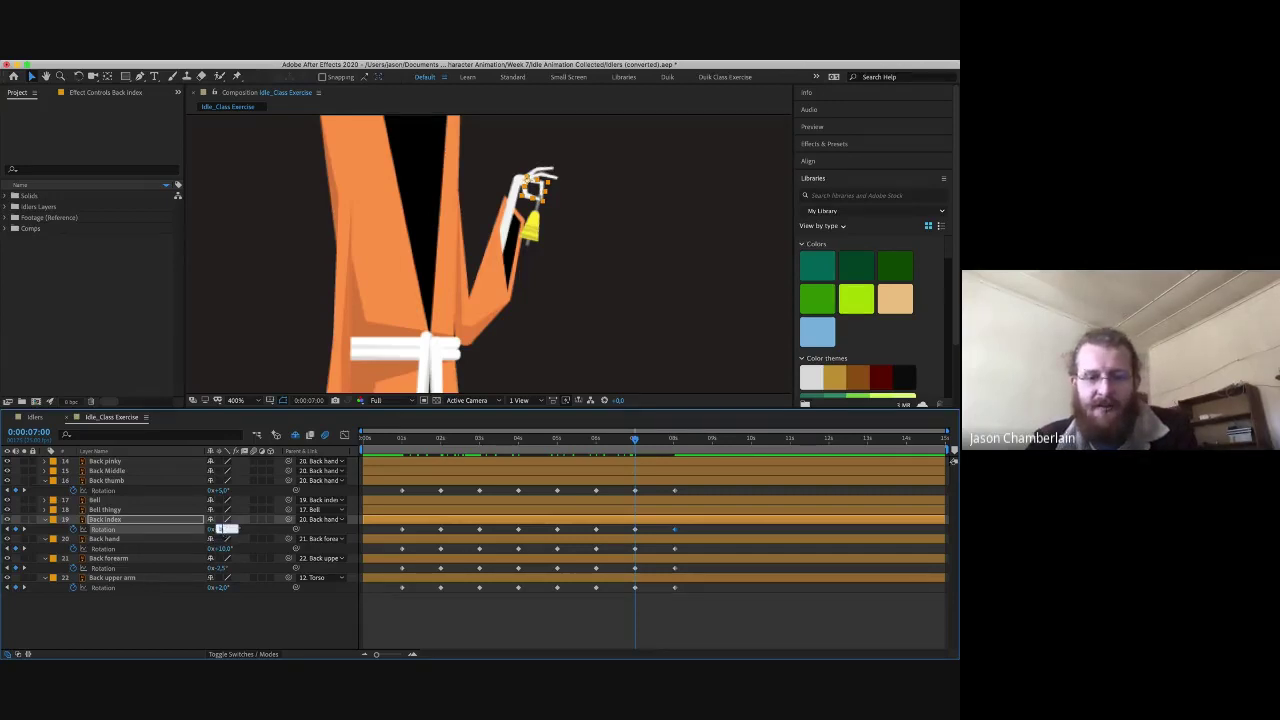
type("25")
key("Return")
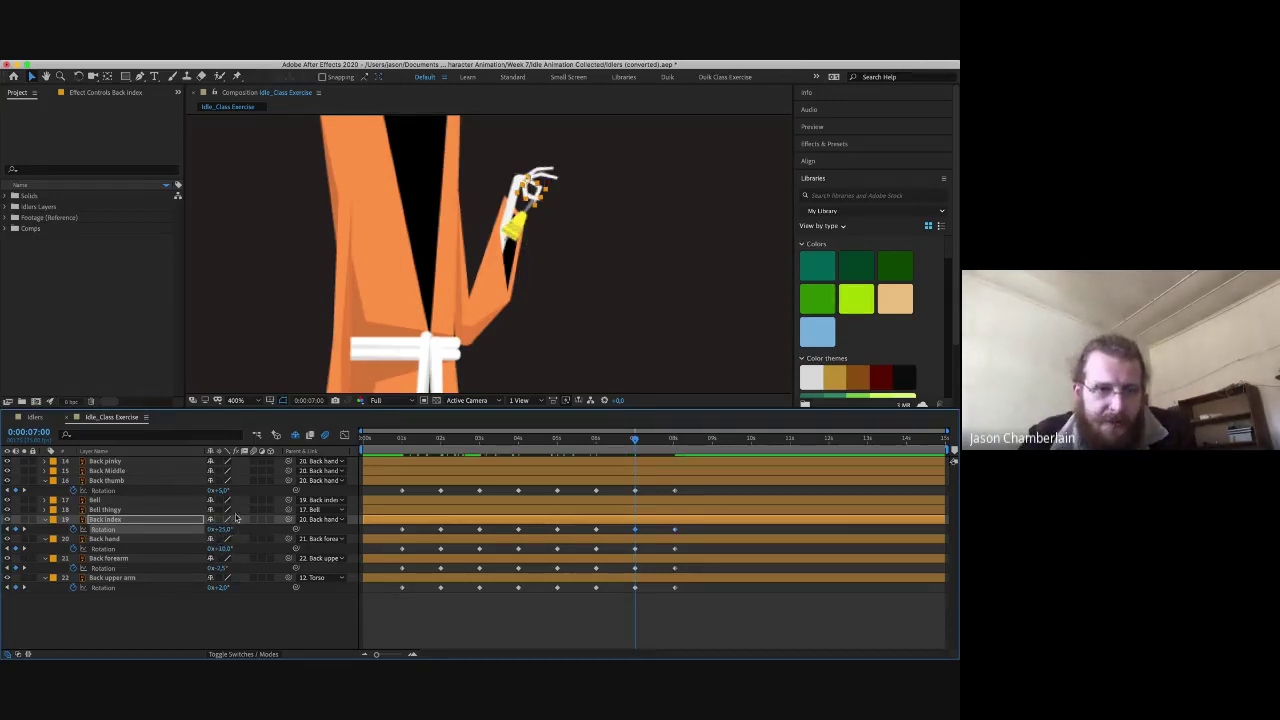
left_click(223, 530)
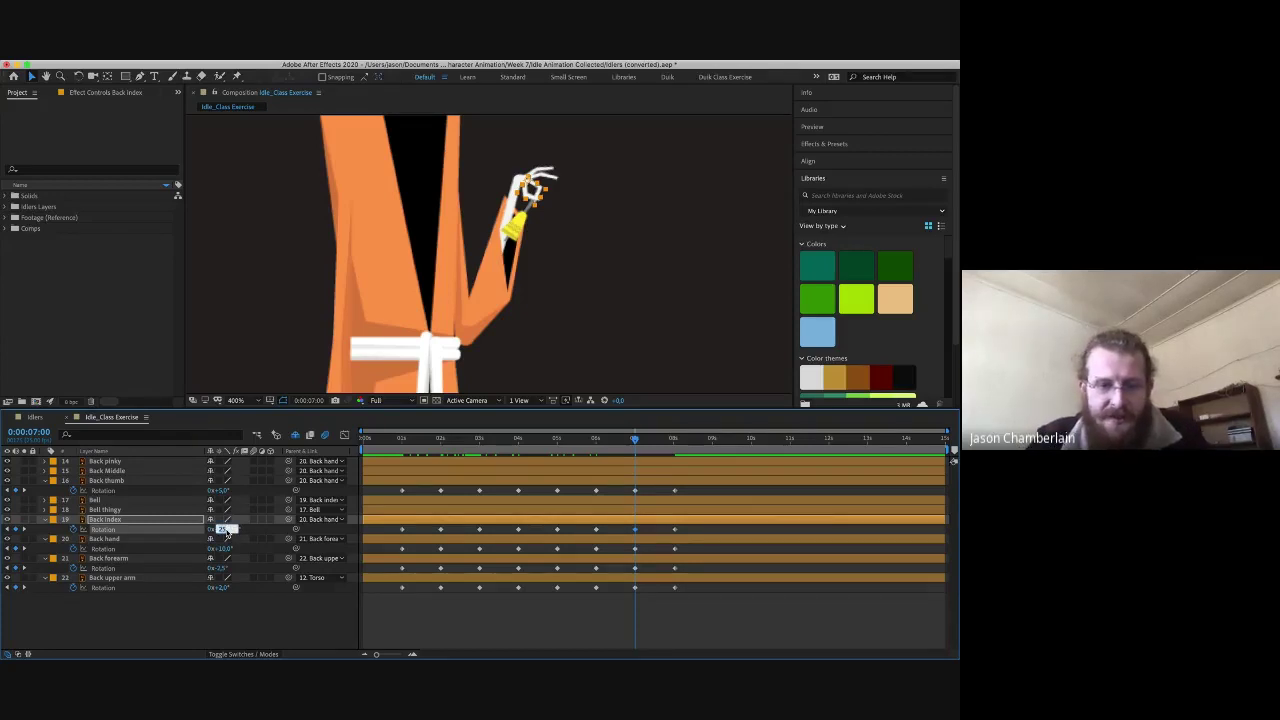
type("0")
key("Return")
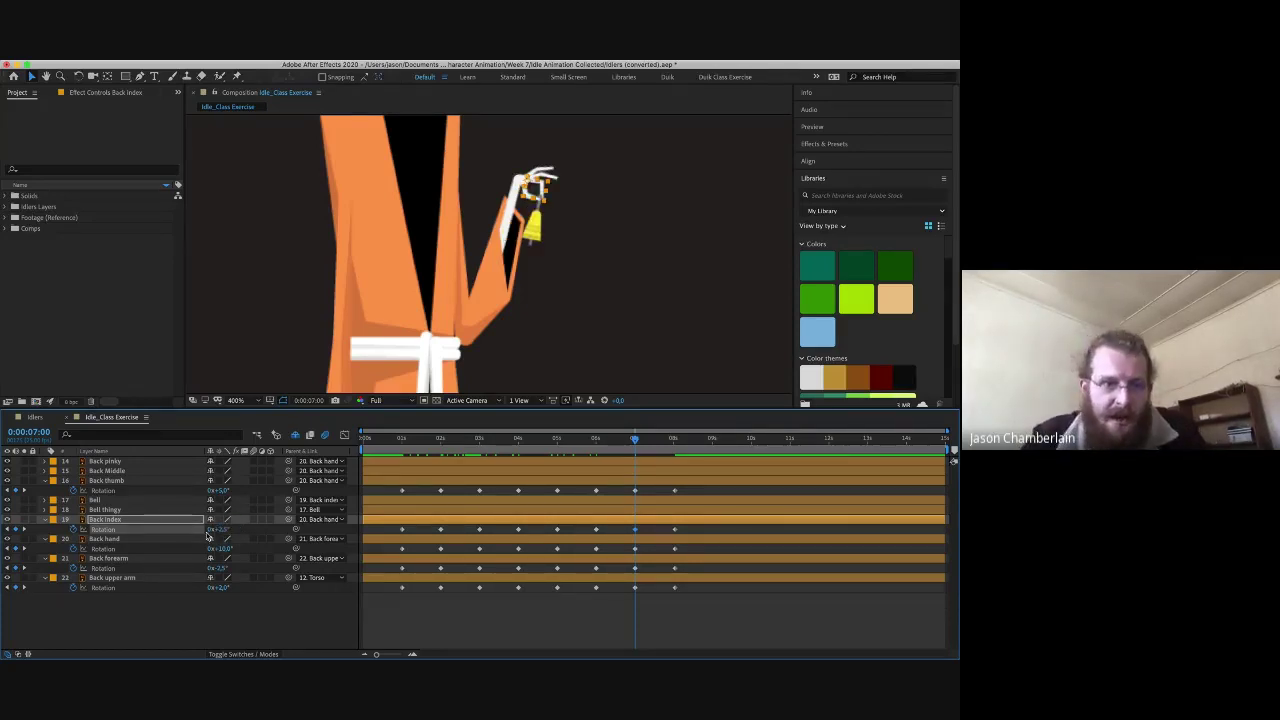
left_click(222, 491)
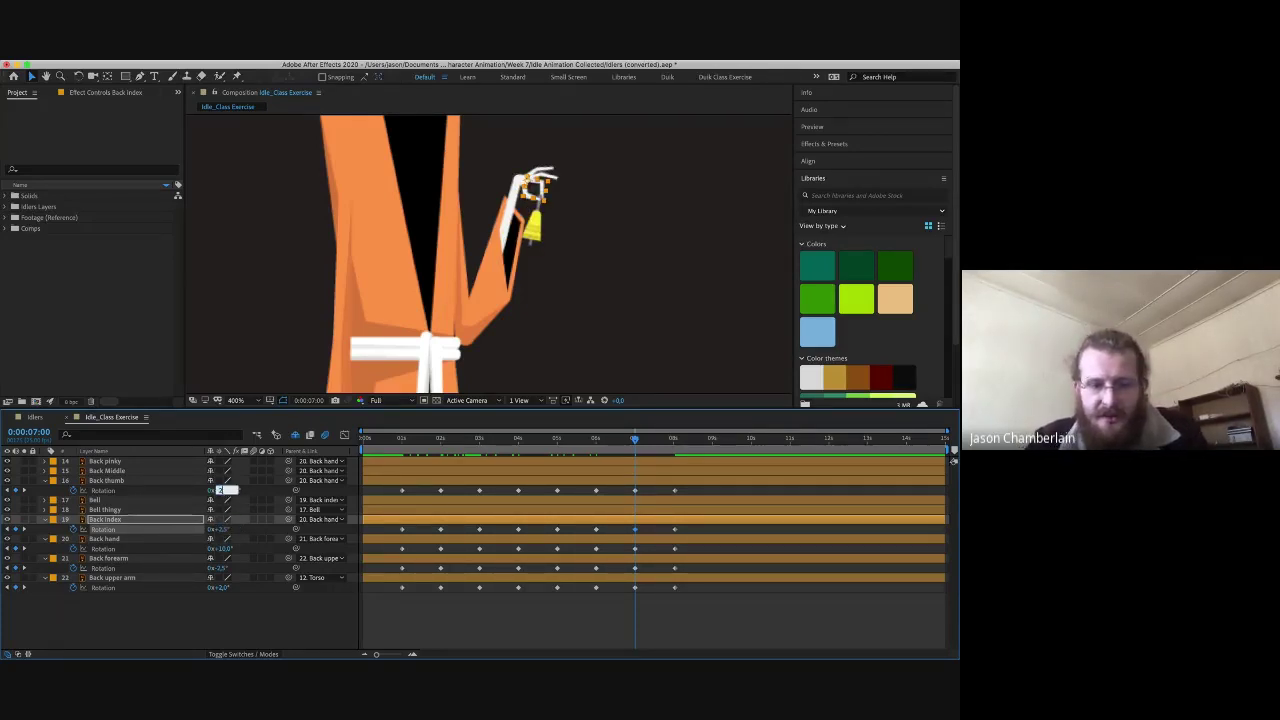
key("Return")
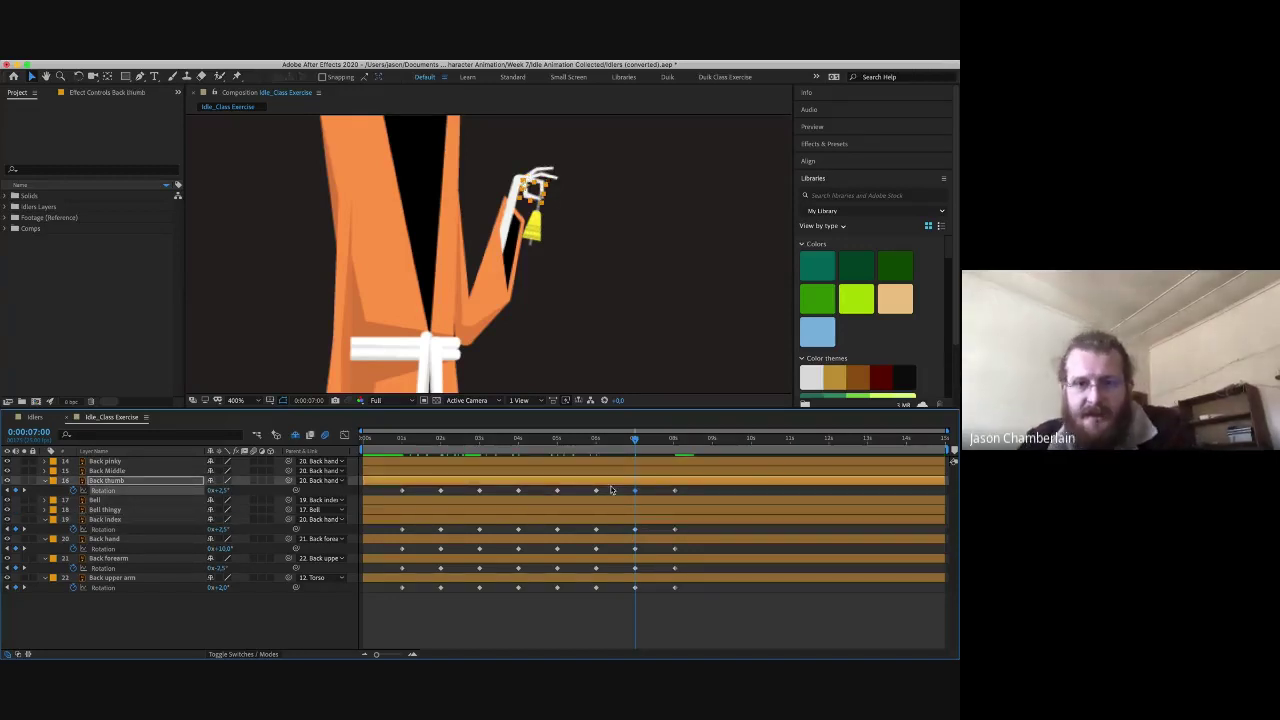
- Scrub between 7 seconds and the 8:01 closing keys to check the hand pose
left_click_drag(634, 441, 676, 450)
left_click_drag(636, 448, 662, 450)
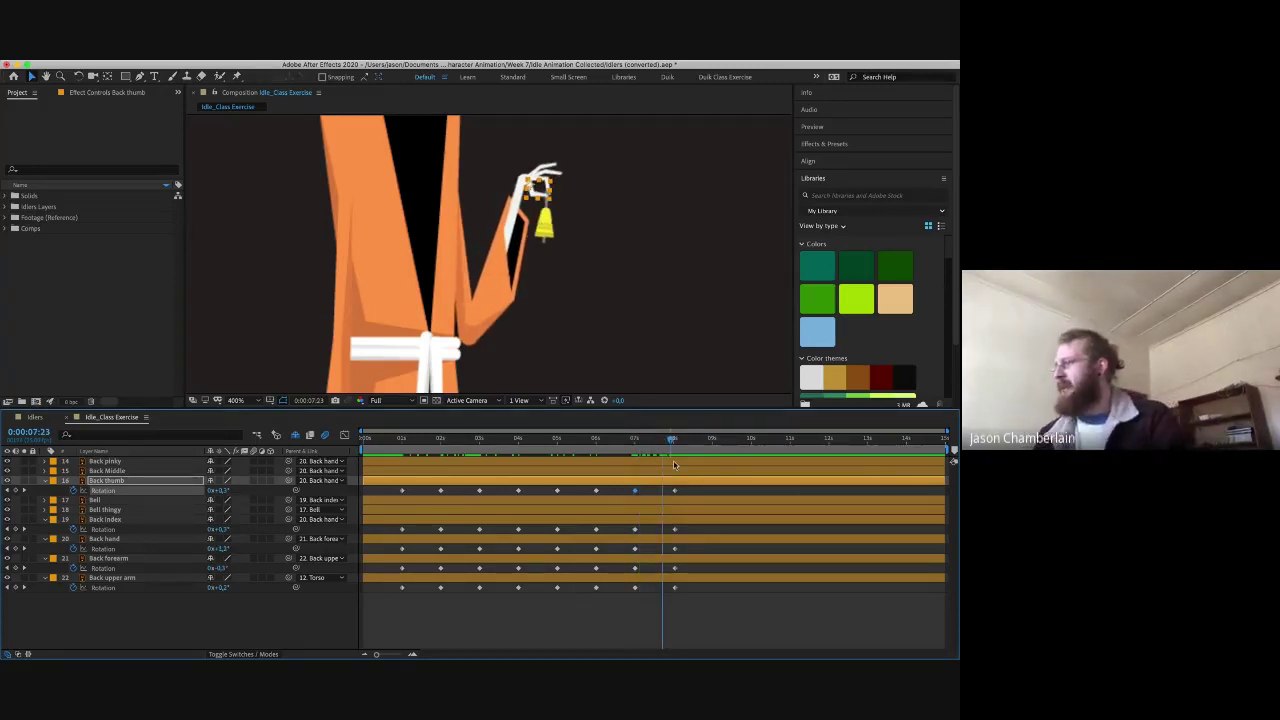
key("k")
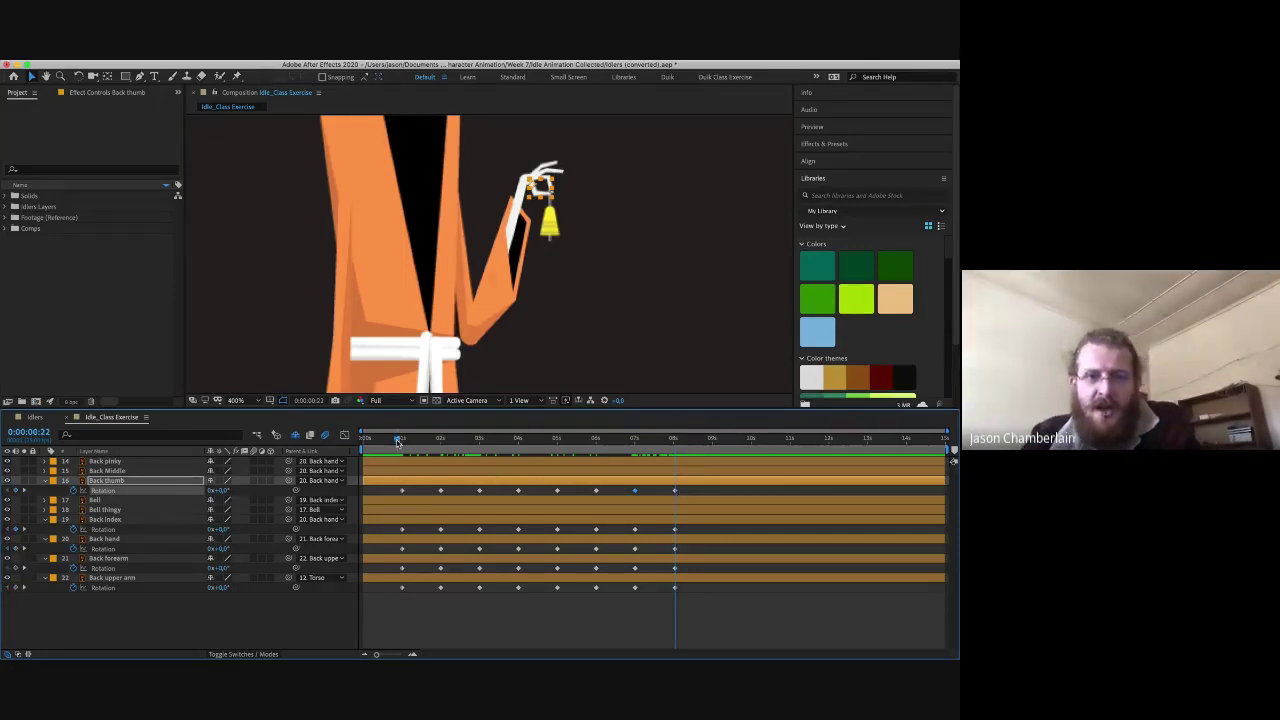
mouse_move(395, 443)
left_mouse_down()
mouse_move(634, 443)
mouse_move(388, 455)
mouse_move(401, 458)
left_mouse_up()
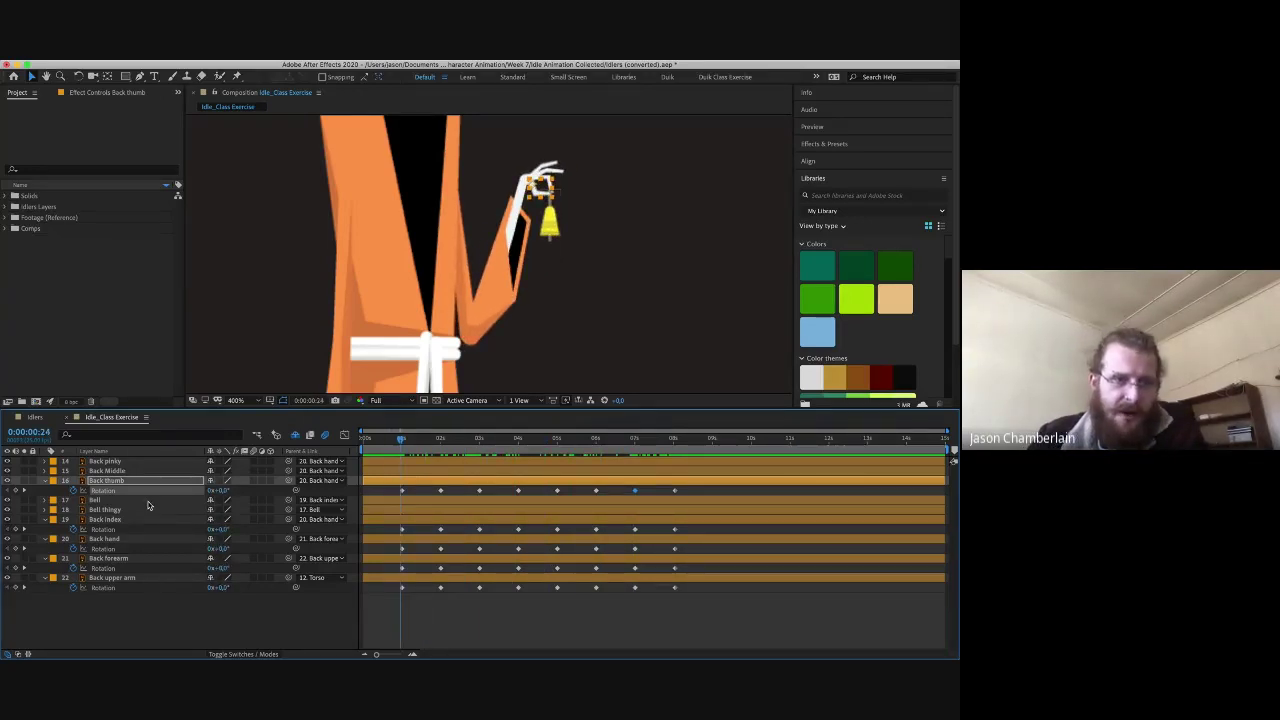
- Select the Bell layer and add its first Rotation keyframe at 1 second
left_click(148, 500)
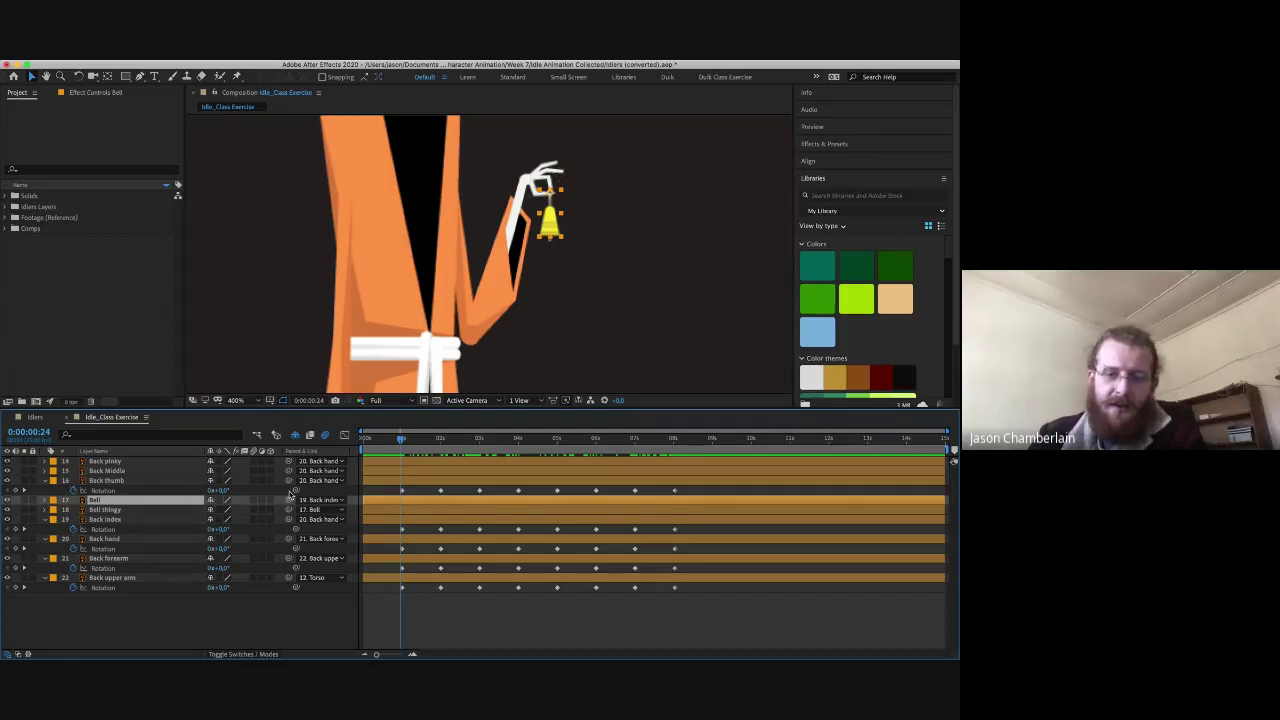
key("Page_Down")
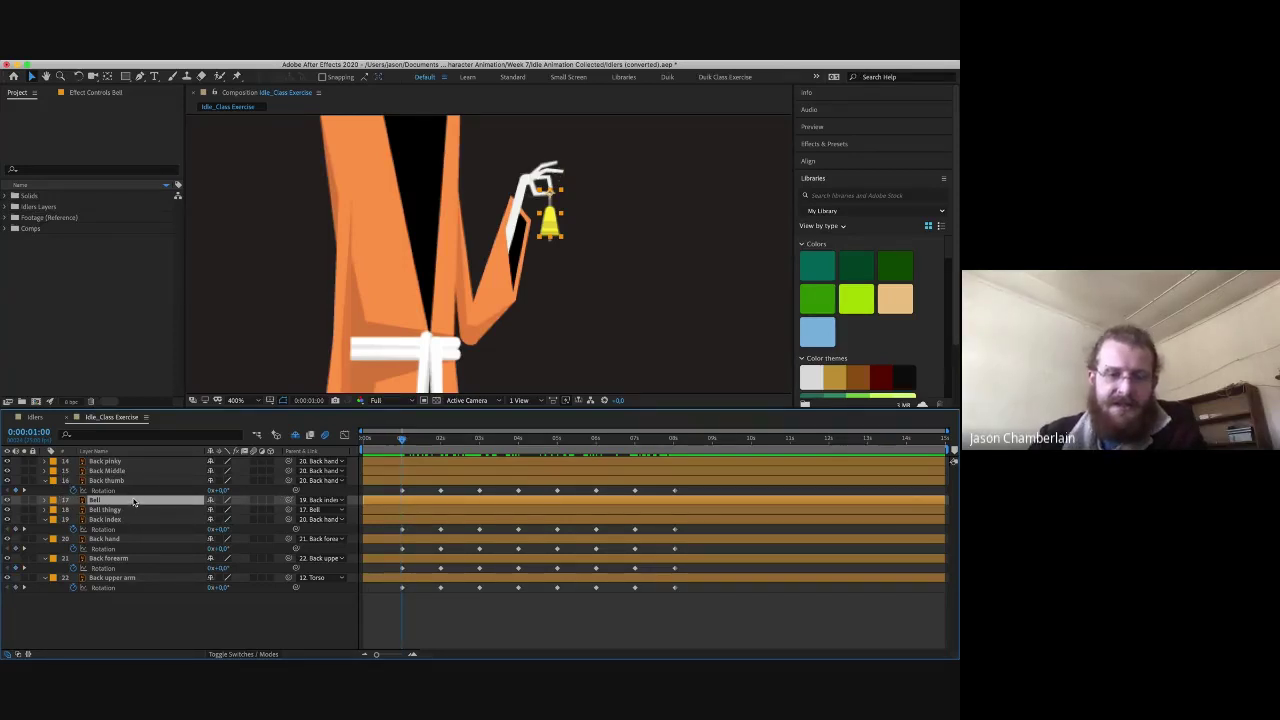
key("alt+shift+r")
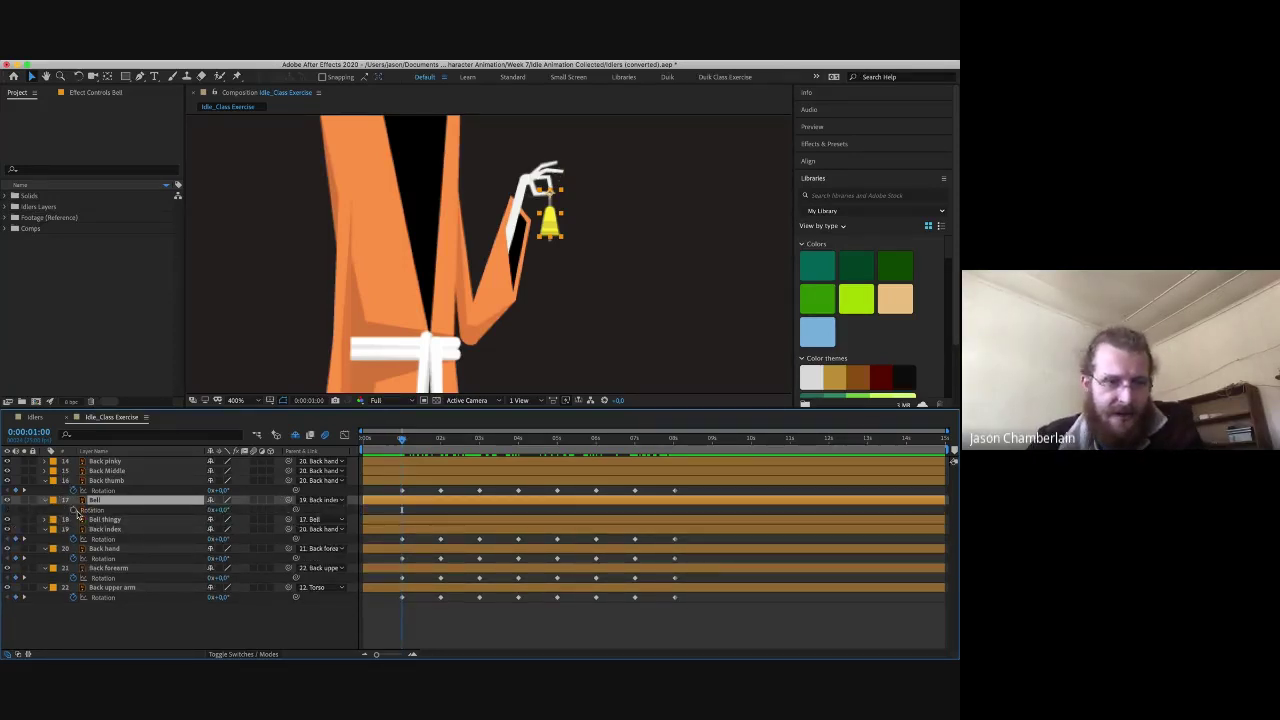
left_click_drag(405, 447, 418, 444)
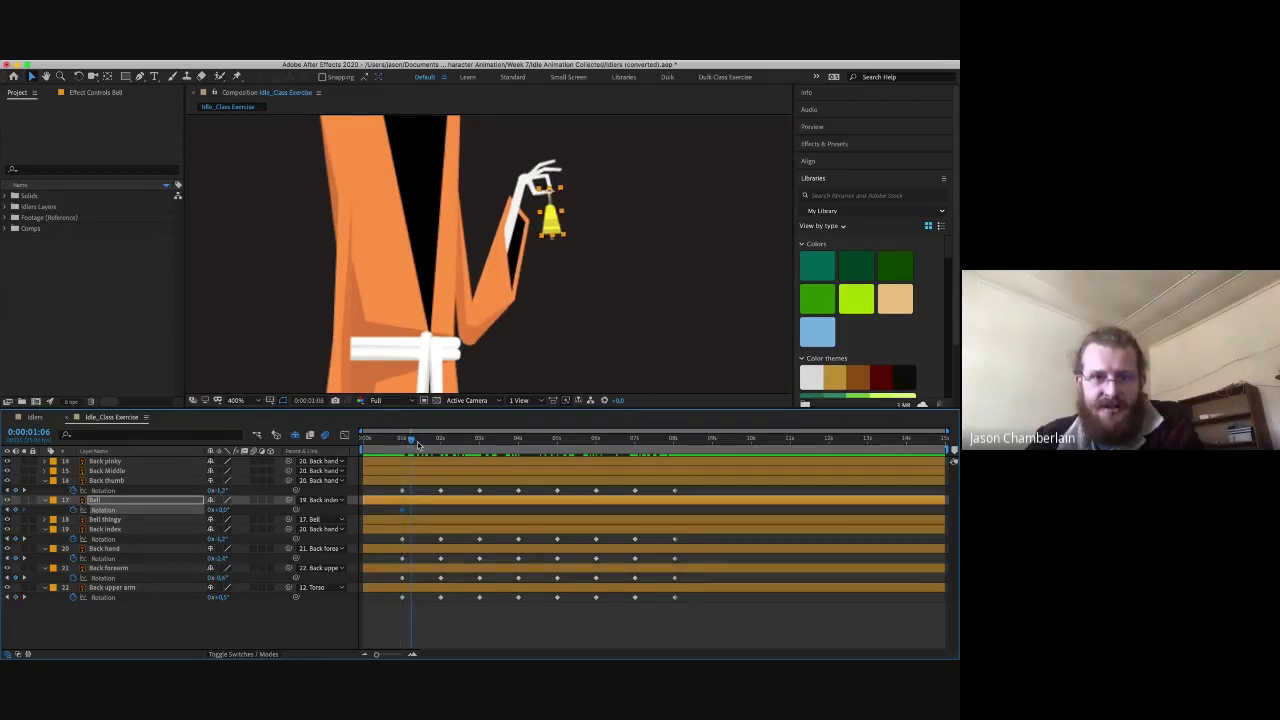
key("k")
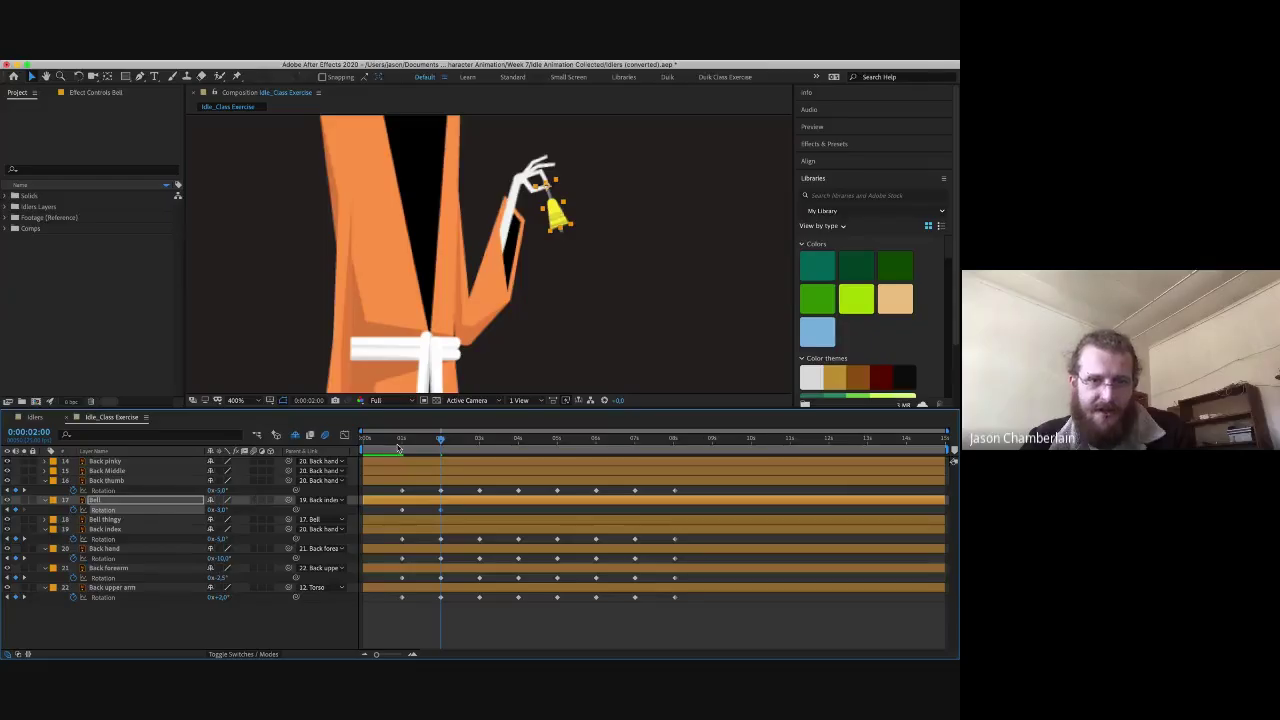
- Tilt the bell to set a 3-second rotation key, then compare against 1 second
left_click(402, 440)
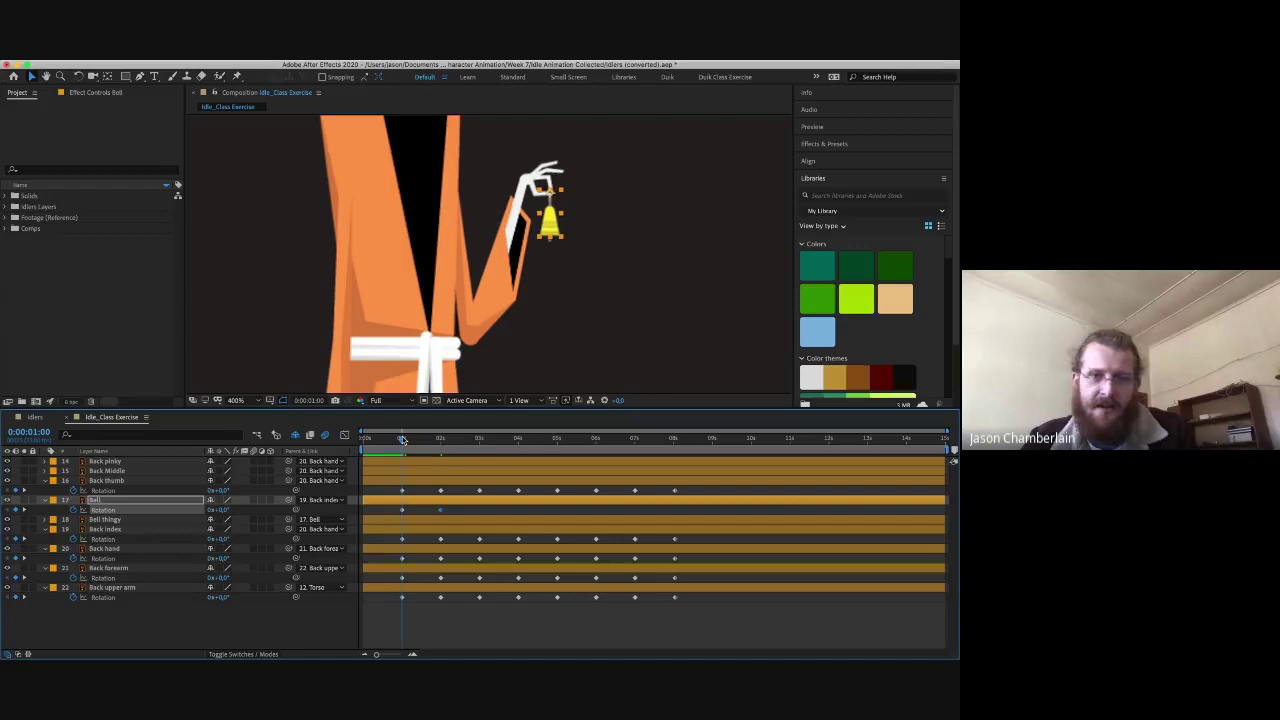
left_click(479, 440)
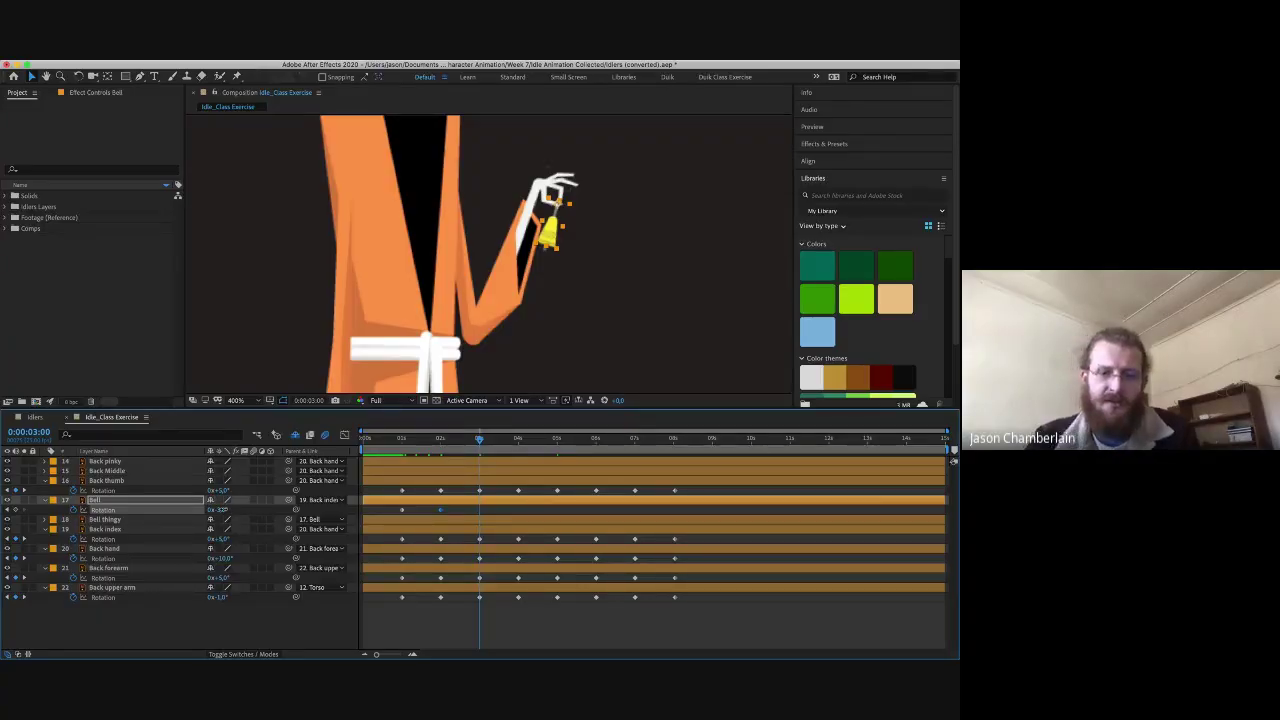
left_click_drag(224, 509, 527, 500)
left_click(401, 441)
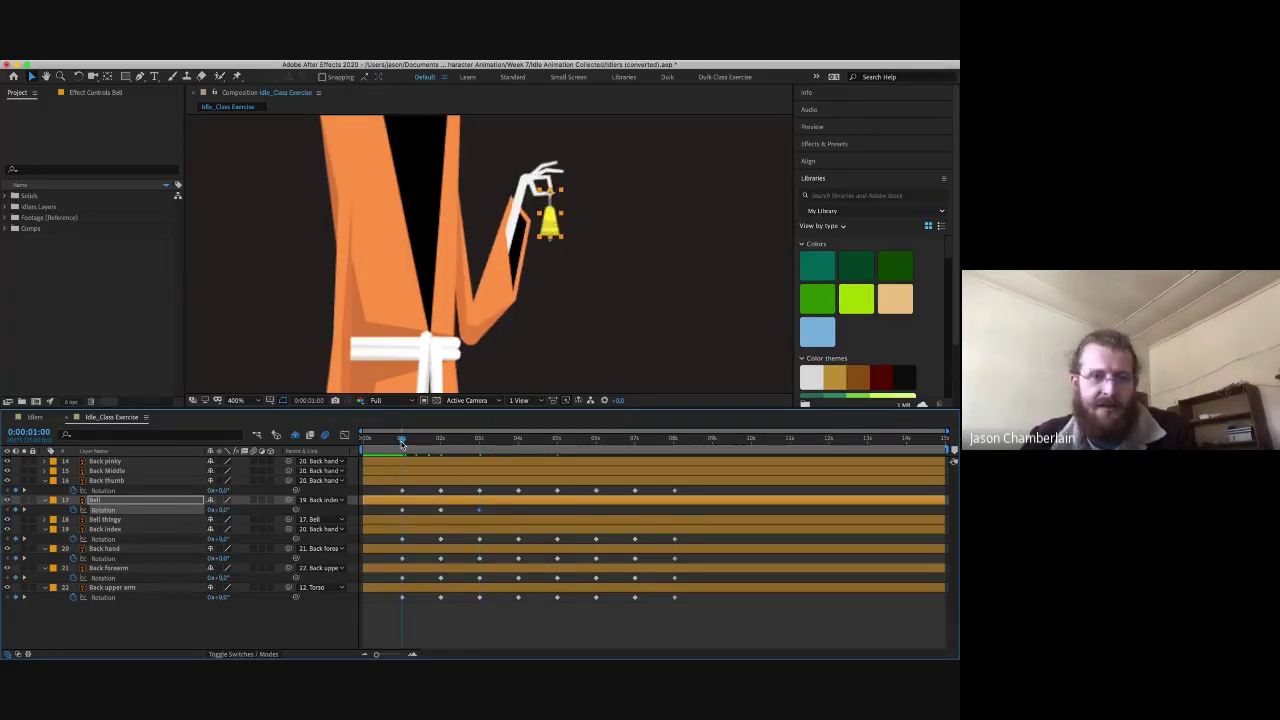
left_click_drag(401, 443, 478, 457)
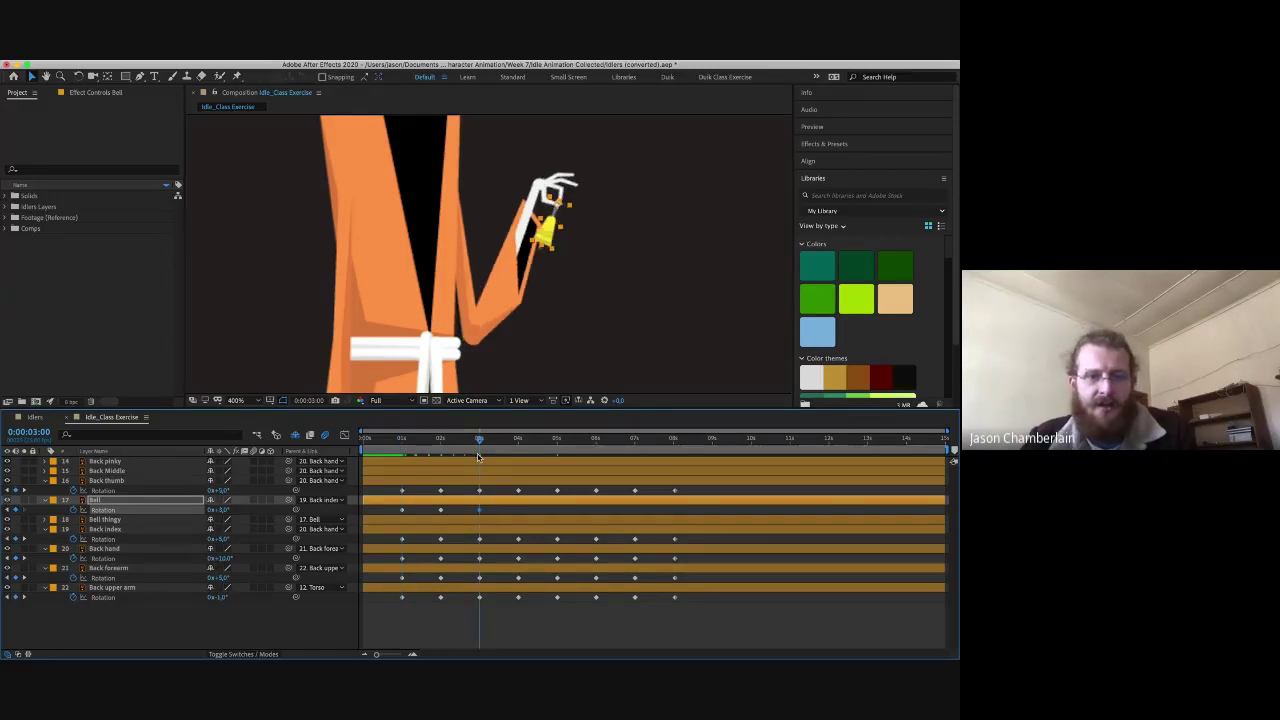
- Copy the bell's 2s and 3s rotation keys, paste them at 4 seconds, and preview the swing
key("k")
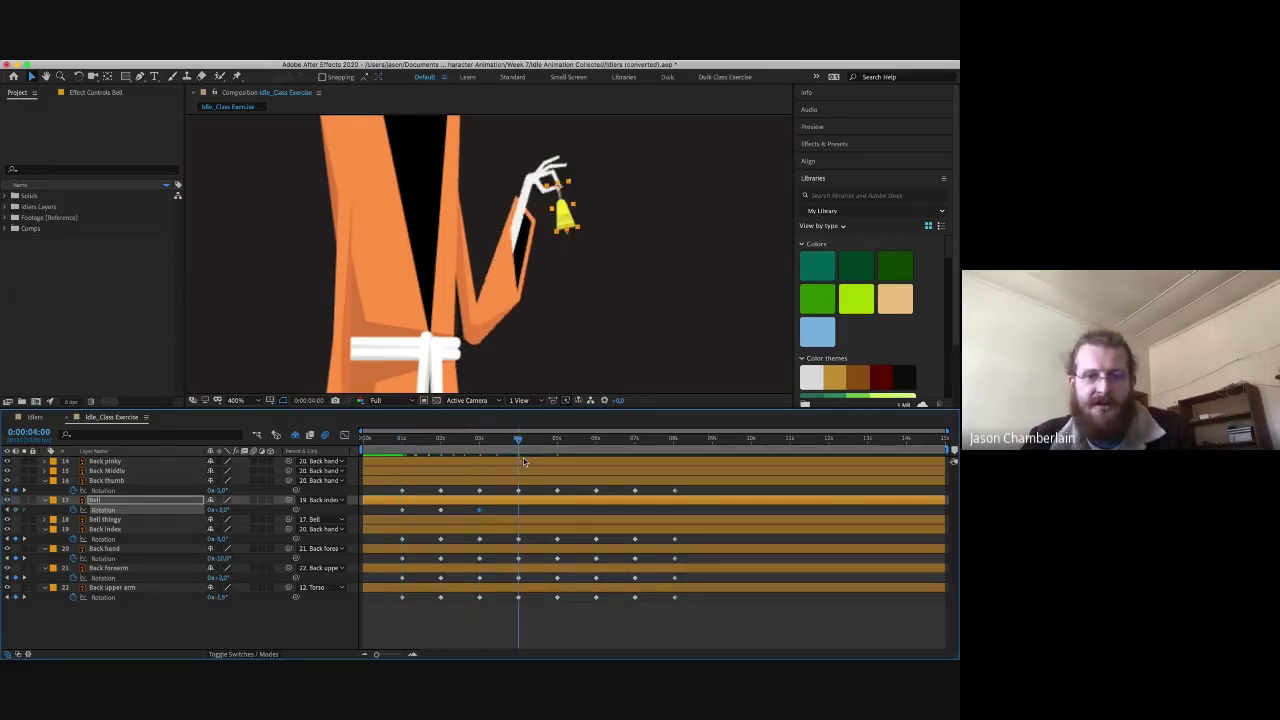
left_click(440, 510)
key("ctrl+c")
key("ctrl+v")
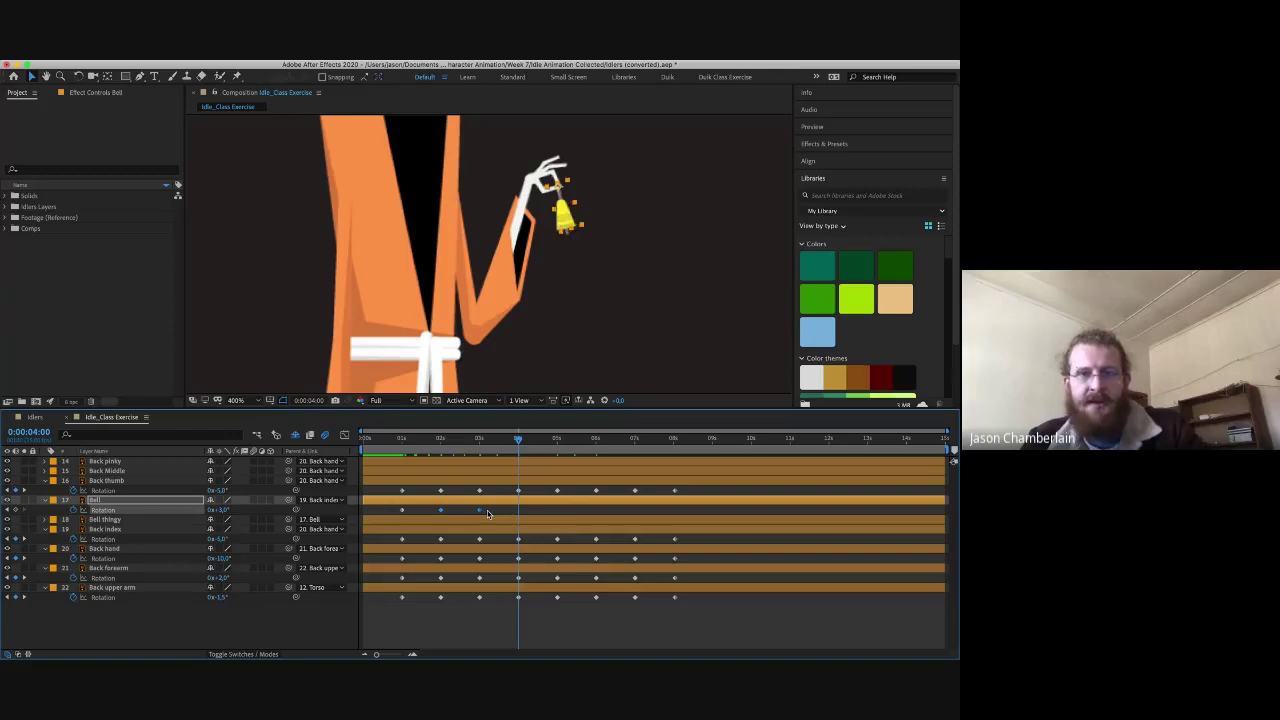
left_click_drag(519, 443, 597, 451)
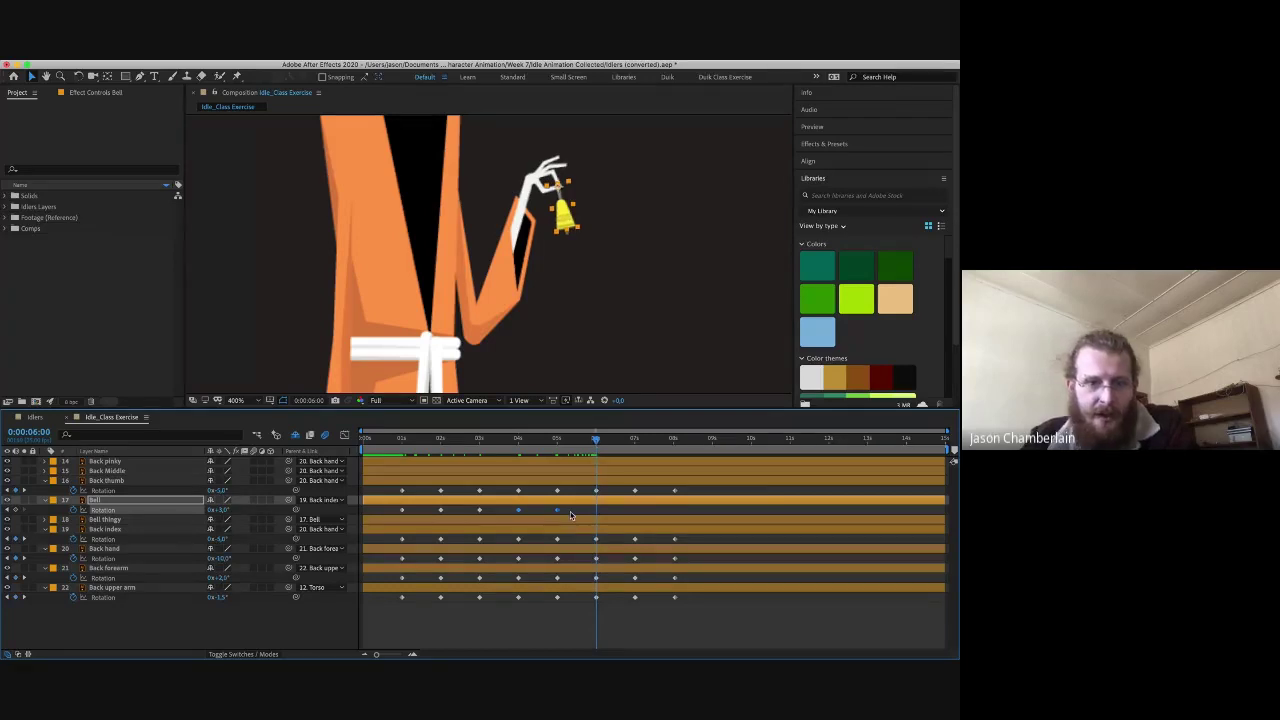
left_click(570, 515)
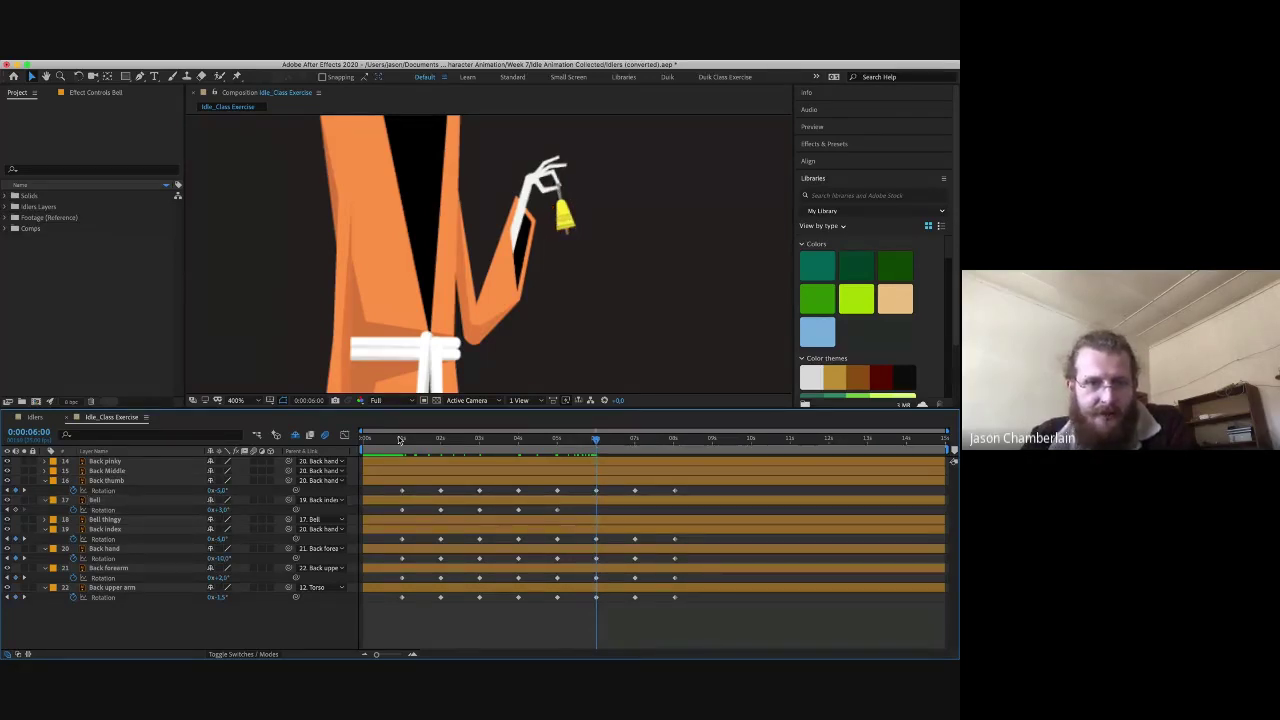
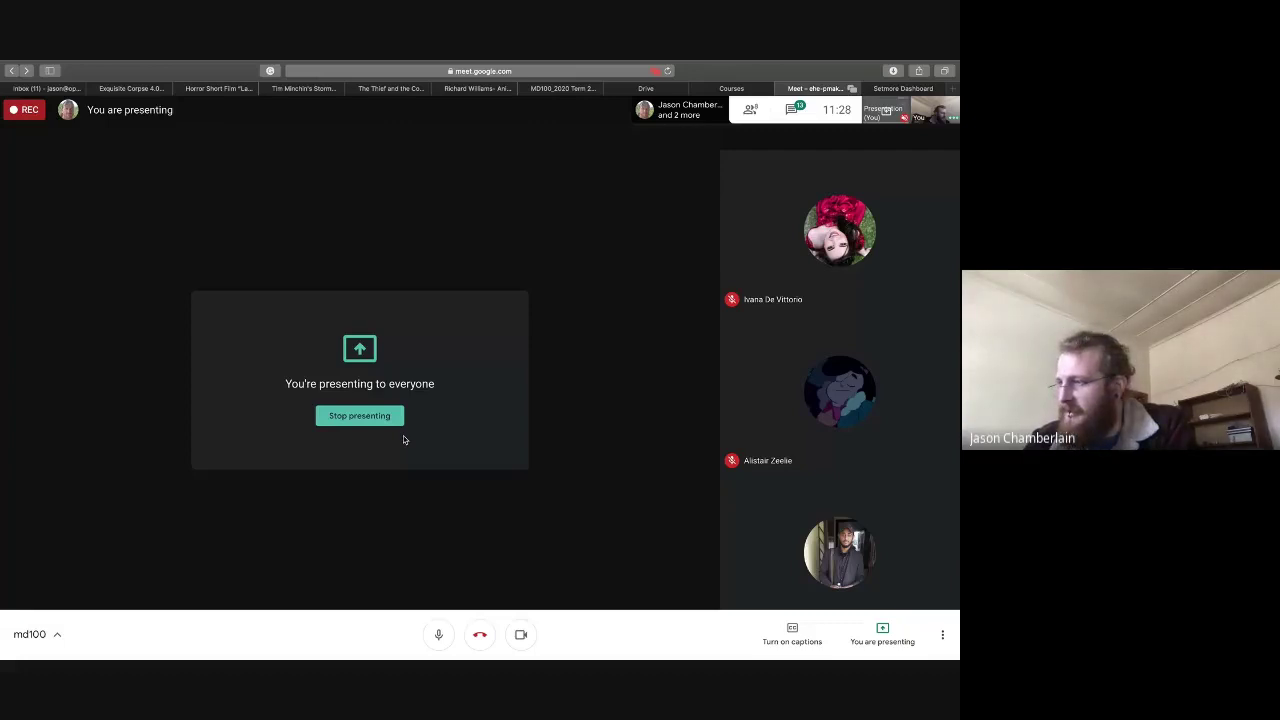
- Back in After Effects, collapse the finger and Back arm rotation tracks and go to 1 second
key("super+Tab")
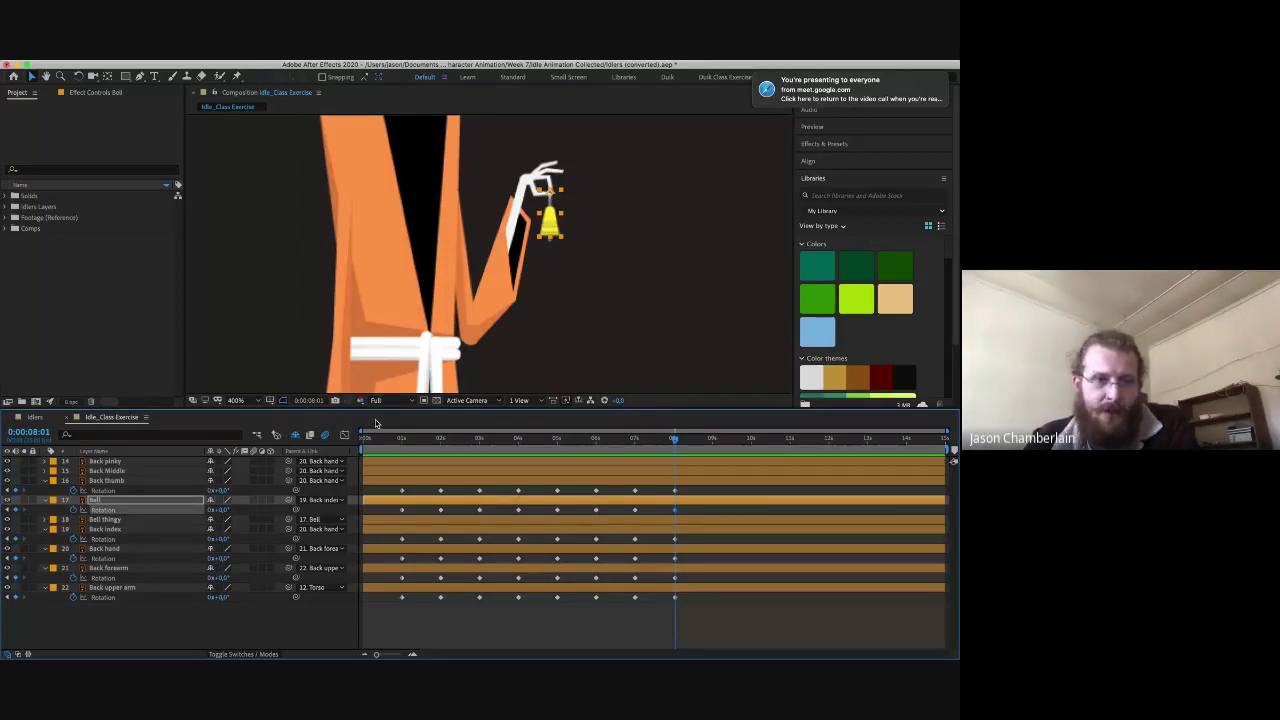
left_click(43, 480)
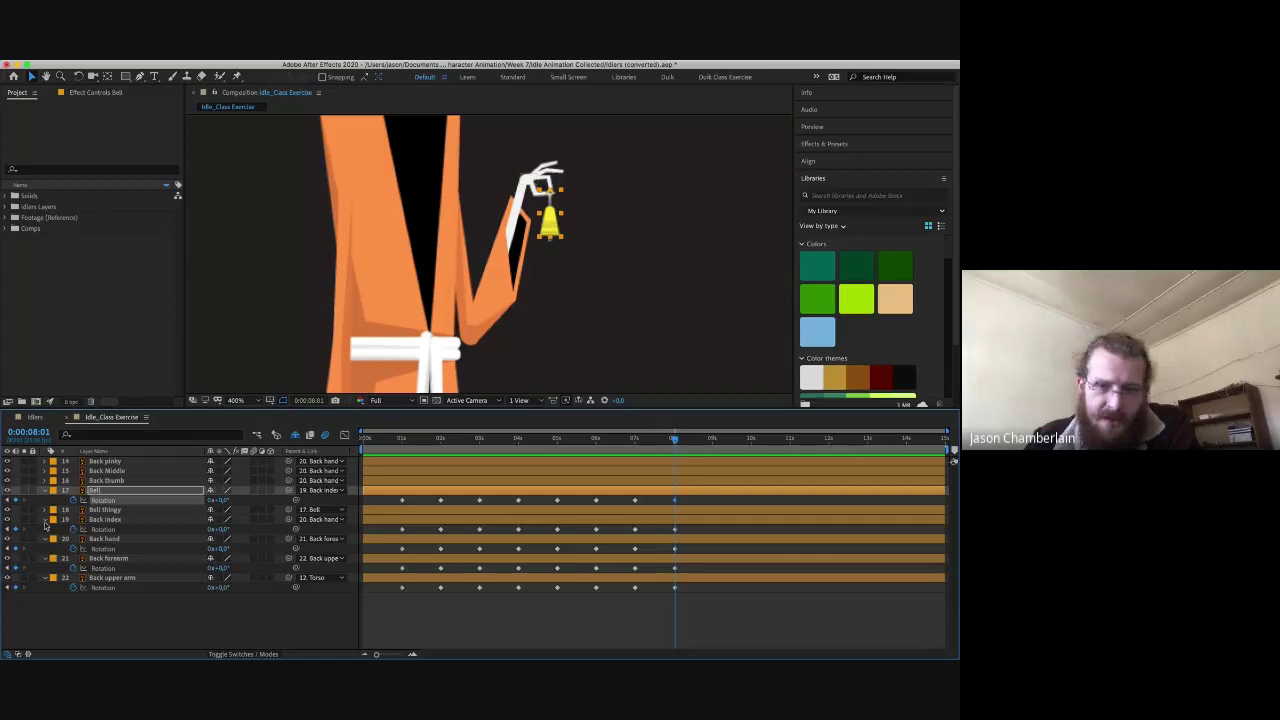
left_click(45, 522)
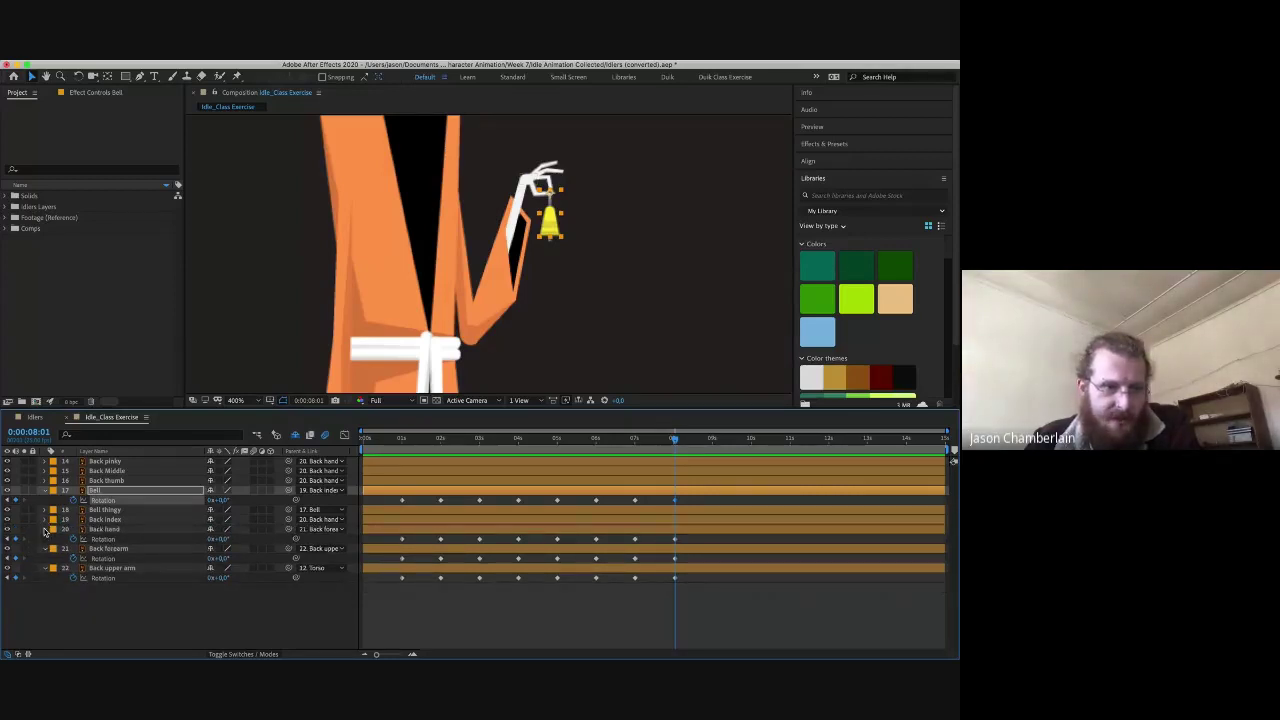
left_click(44, 529)
left_click(44, 539)
left_click(44, 548)
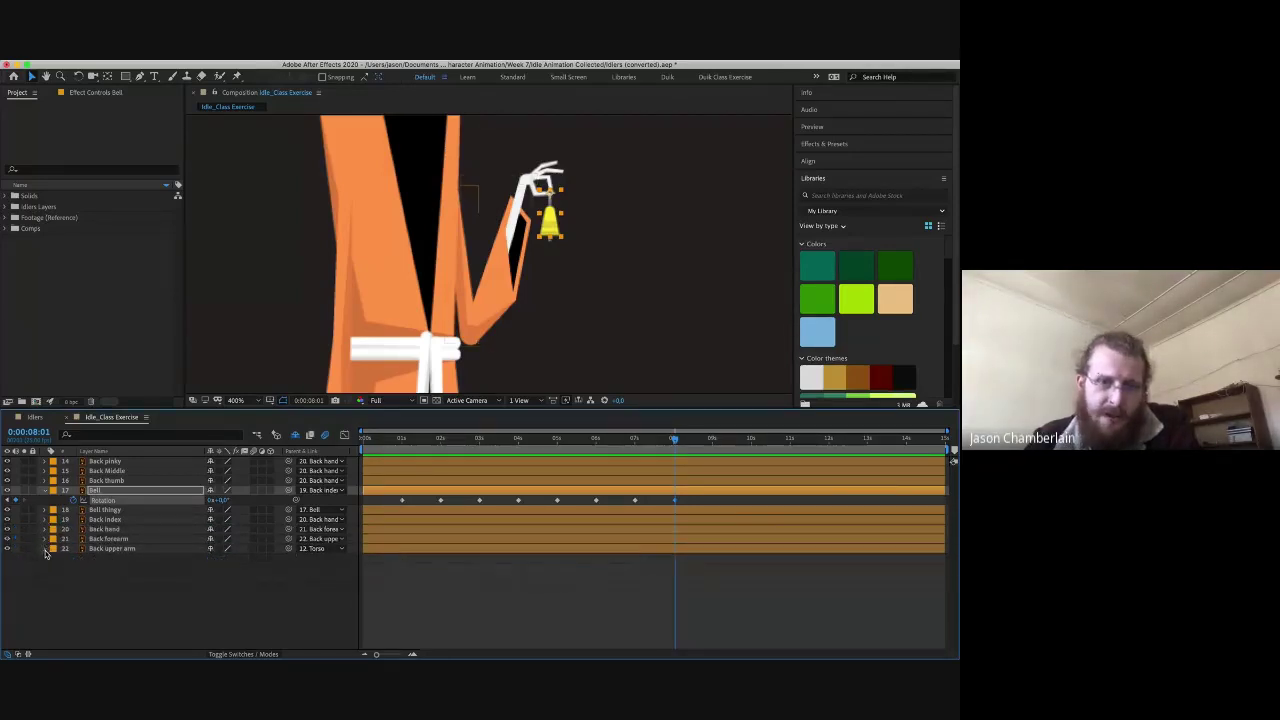
left_click(402, 437)
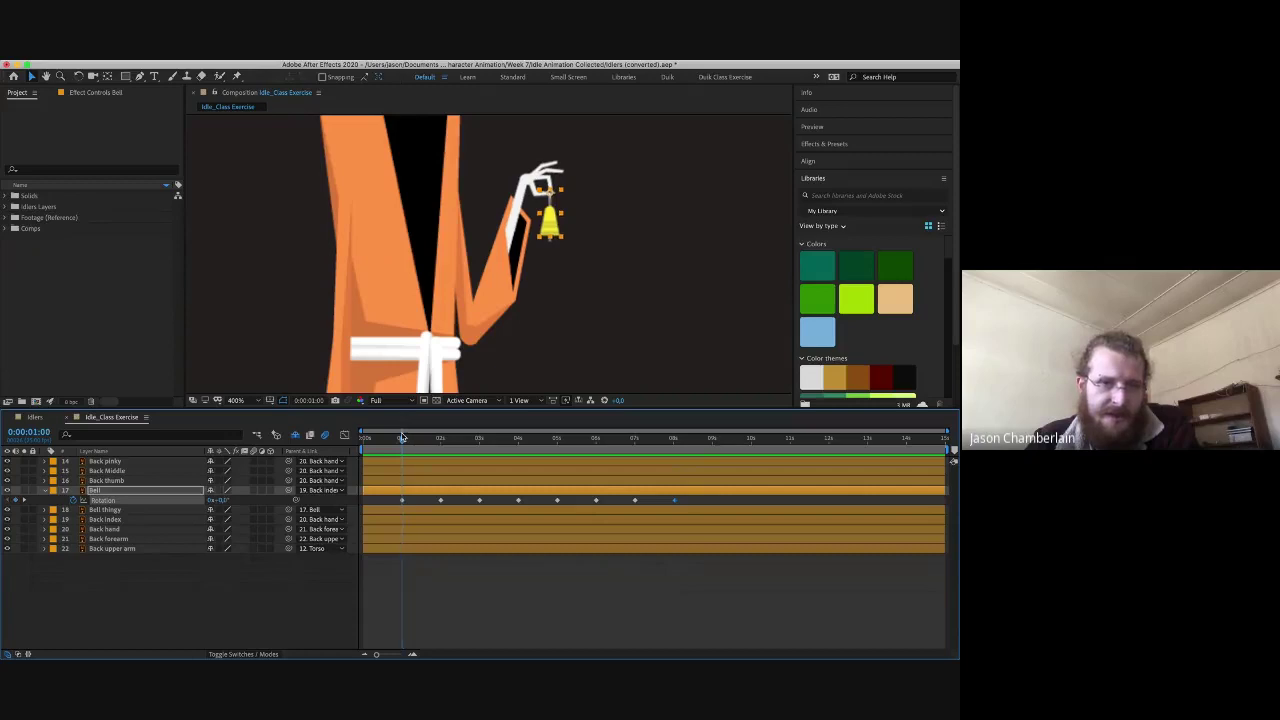
- Add a first Bell thingy rotation keyframe at 1 second, then scrub ahead and zoom in on the bell
left_click(128, 510)
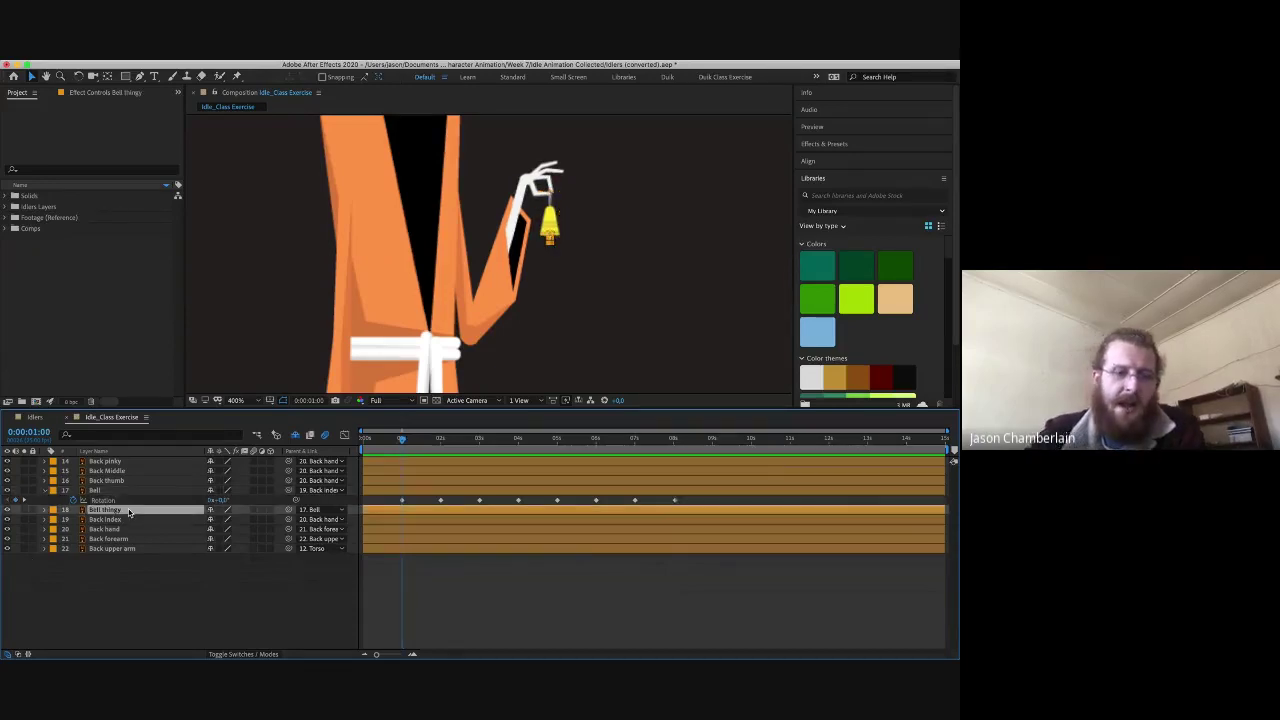
key("r")
left_click(72, 520)
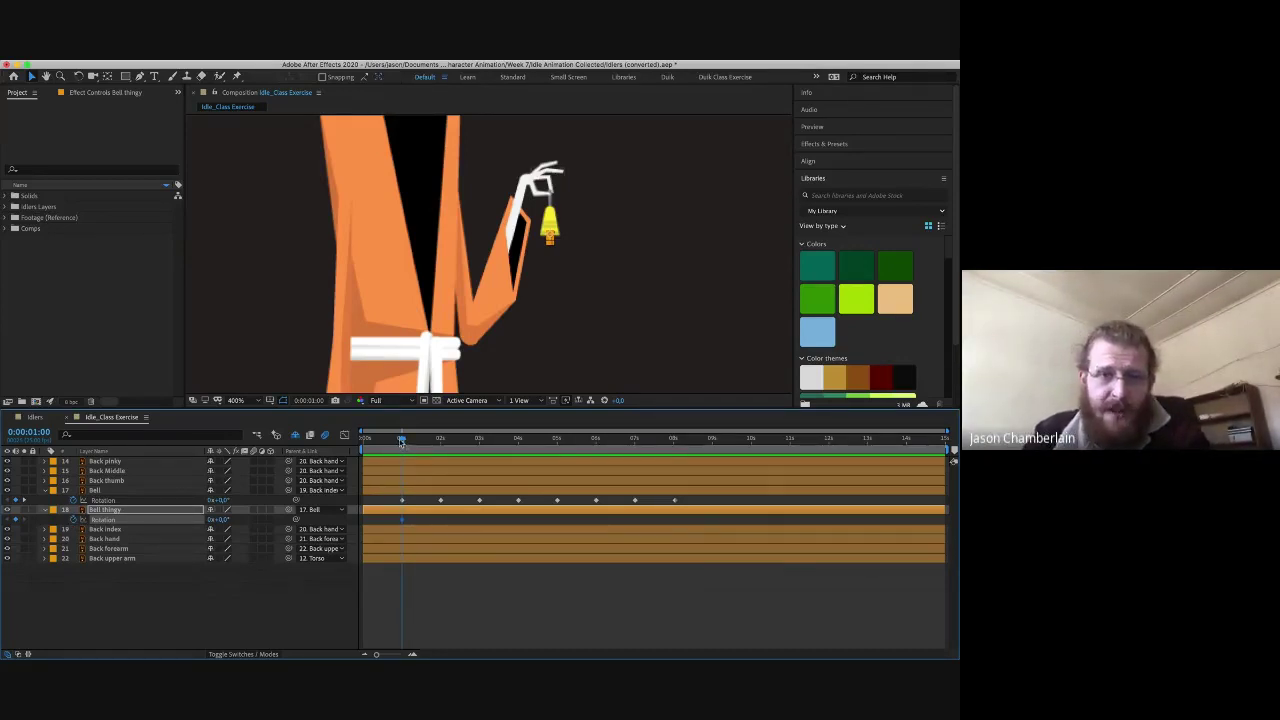
left_click_drag(402, 440, 436, 442)
key("Page_Down")
key("Page_Down")
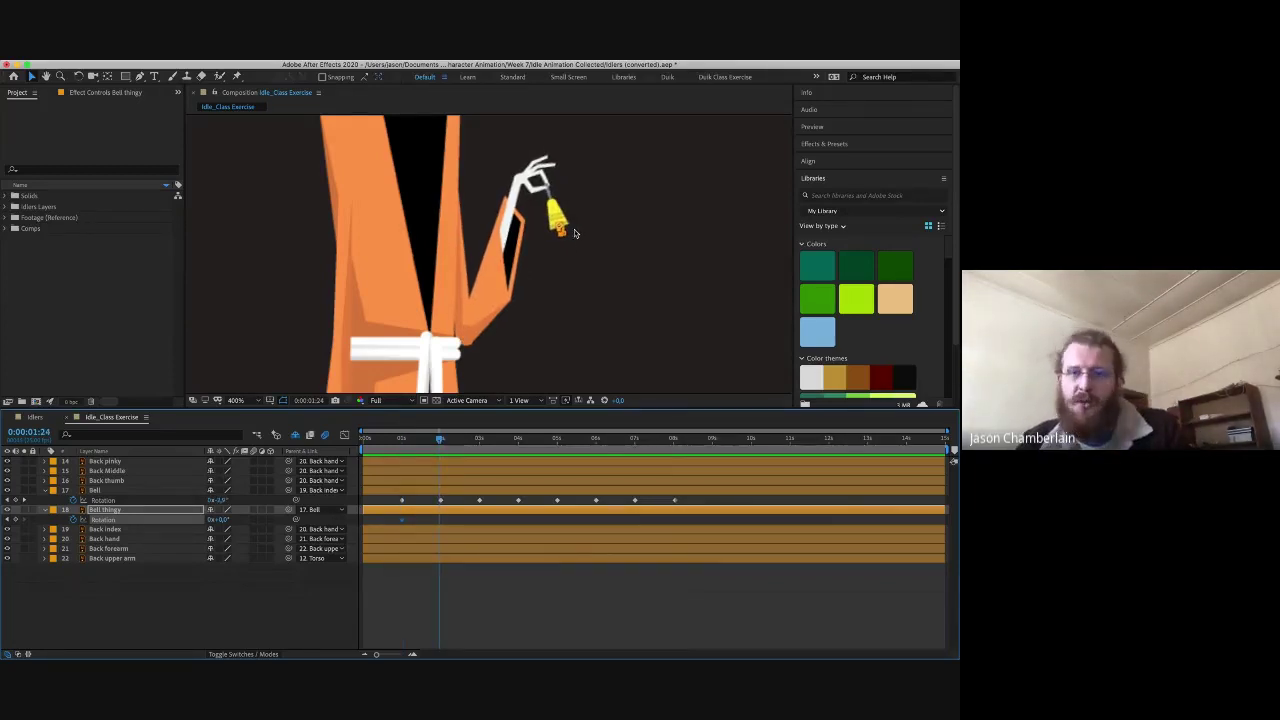
key("period")
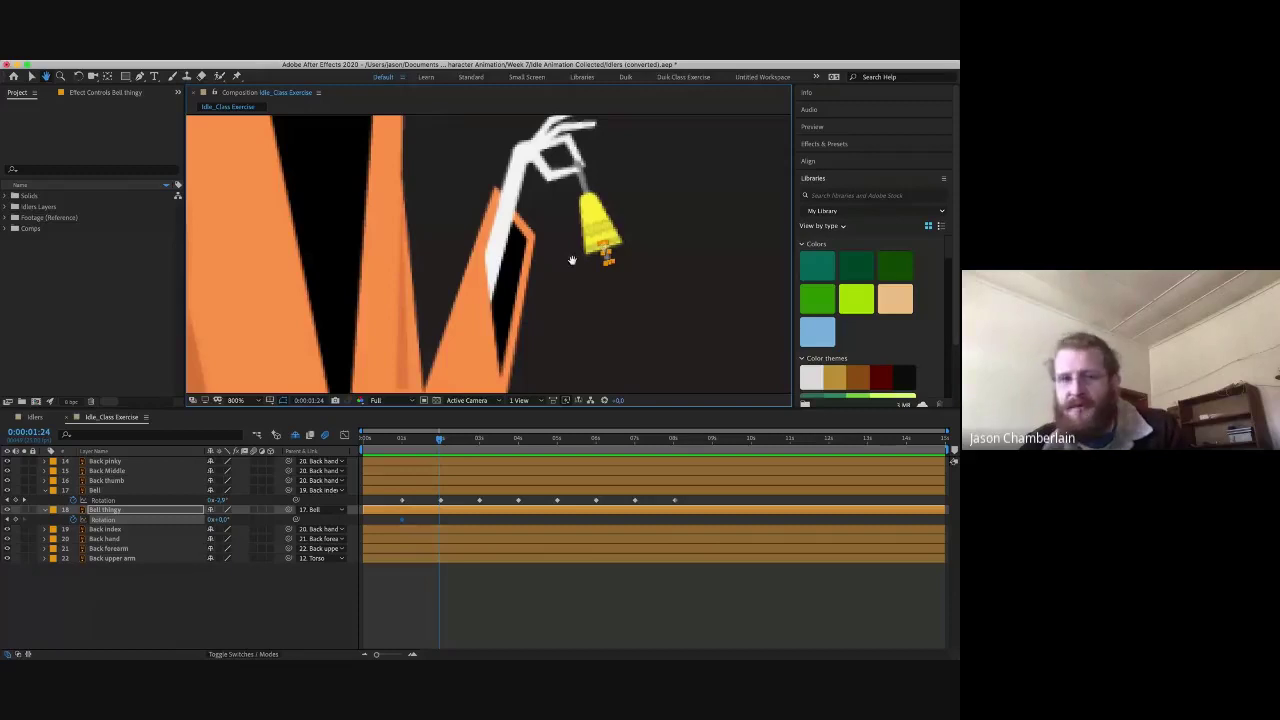
- Key the Bell thingy rotation at 2 seconds and set it to 30° at 3 seconds
left_click_drag(571, 260, 543, 271)
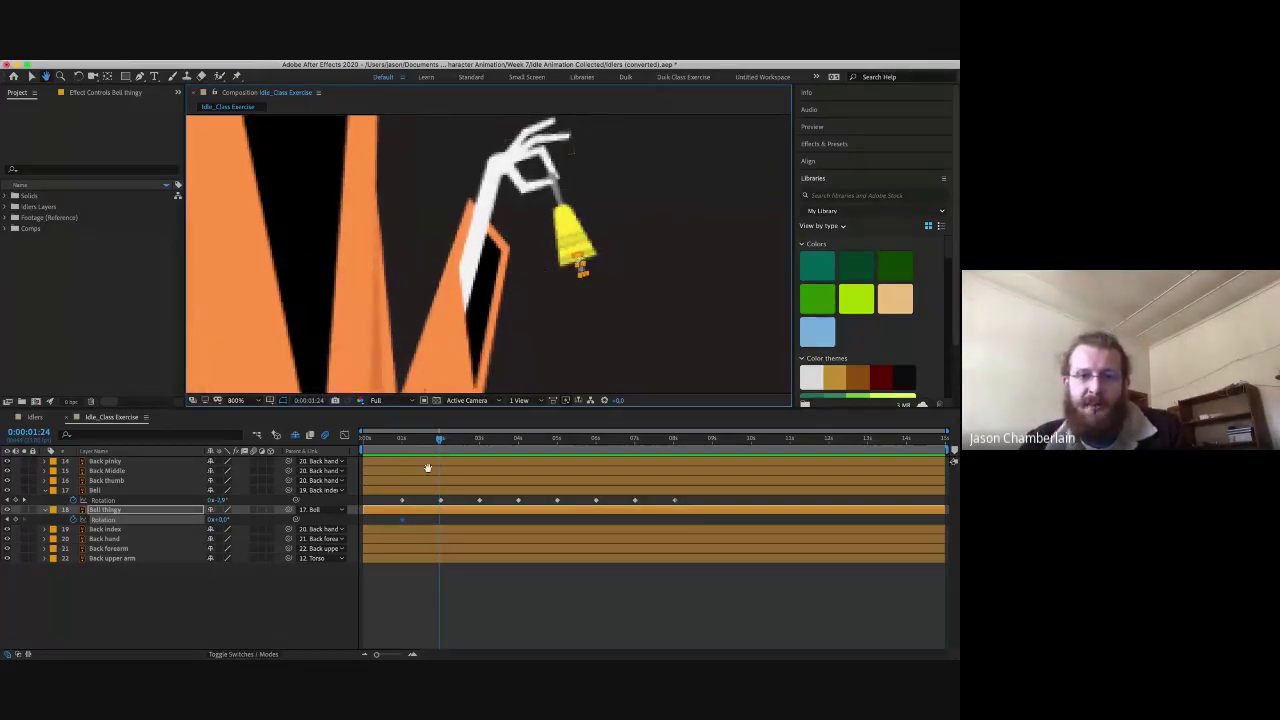
key("Page_Down")
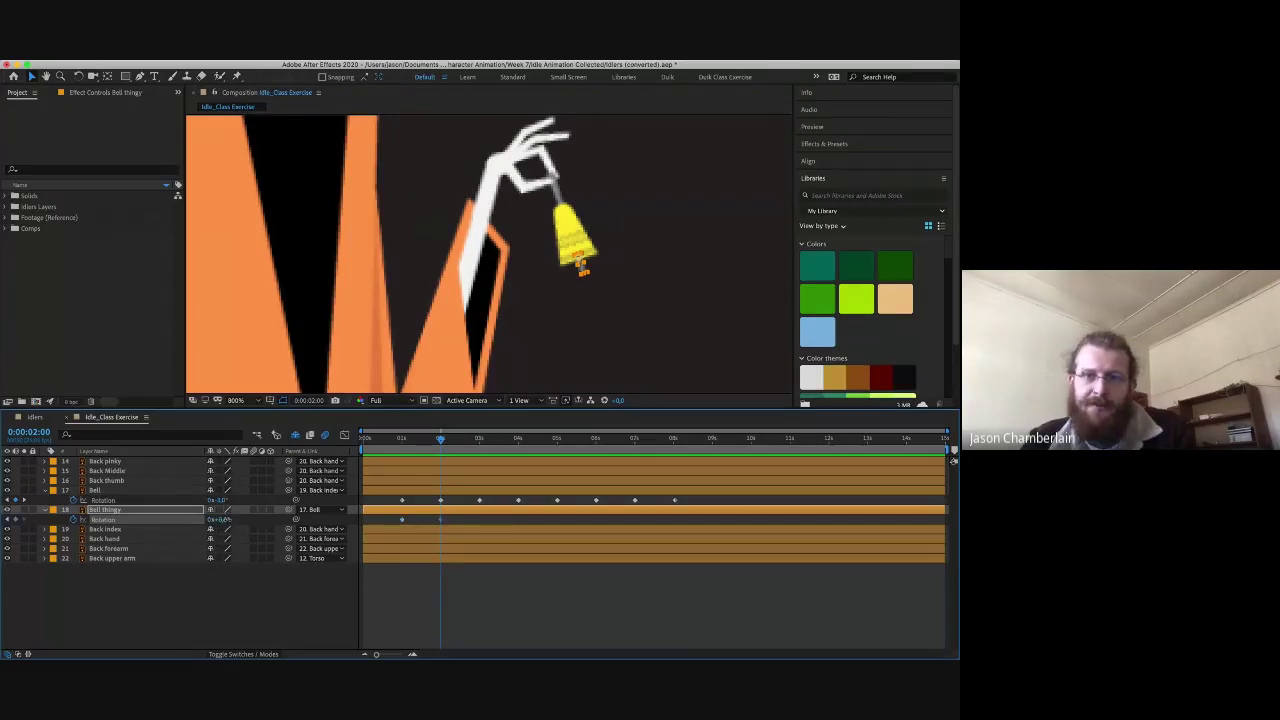
left_click_drag(225, 520, 323, 505)
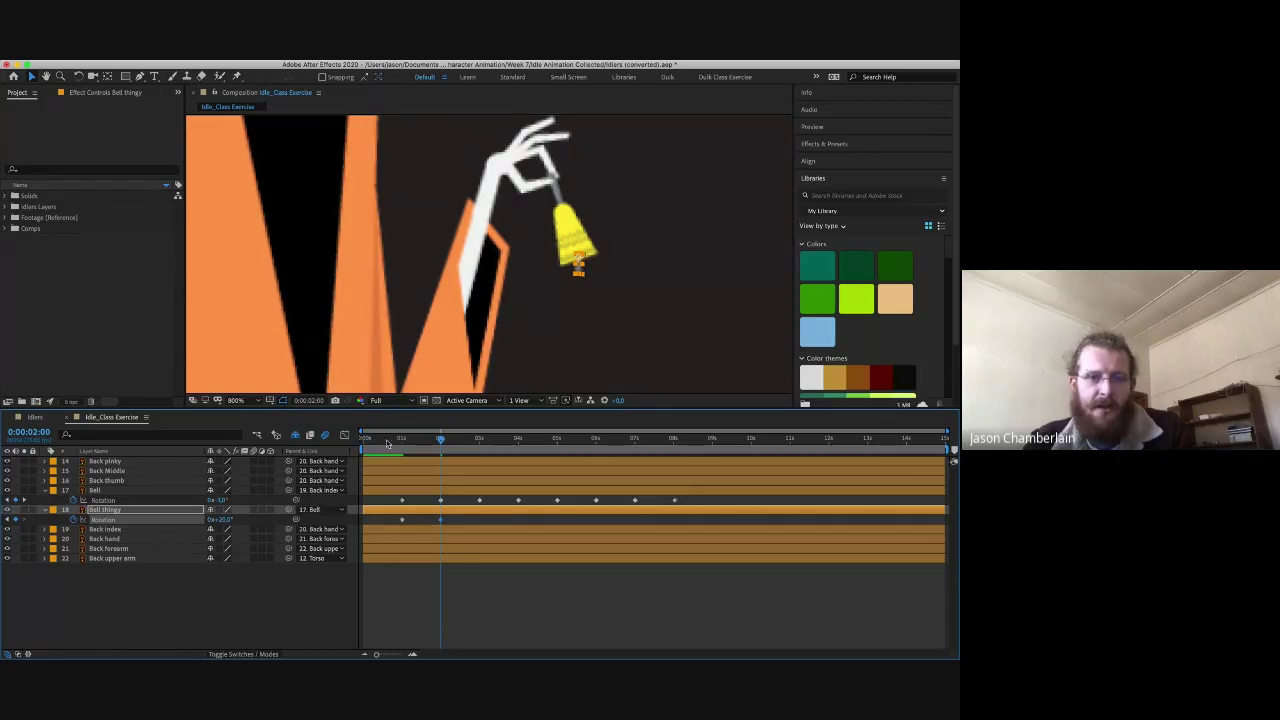
mouse_move(440, 440)
left_mouse_down()
mouse_move(408, 441)
mouse_move(440, 439)
left_mouse_up()
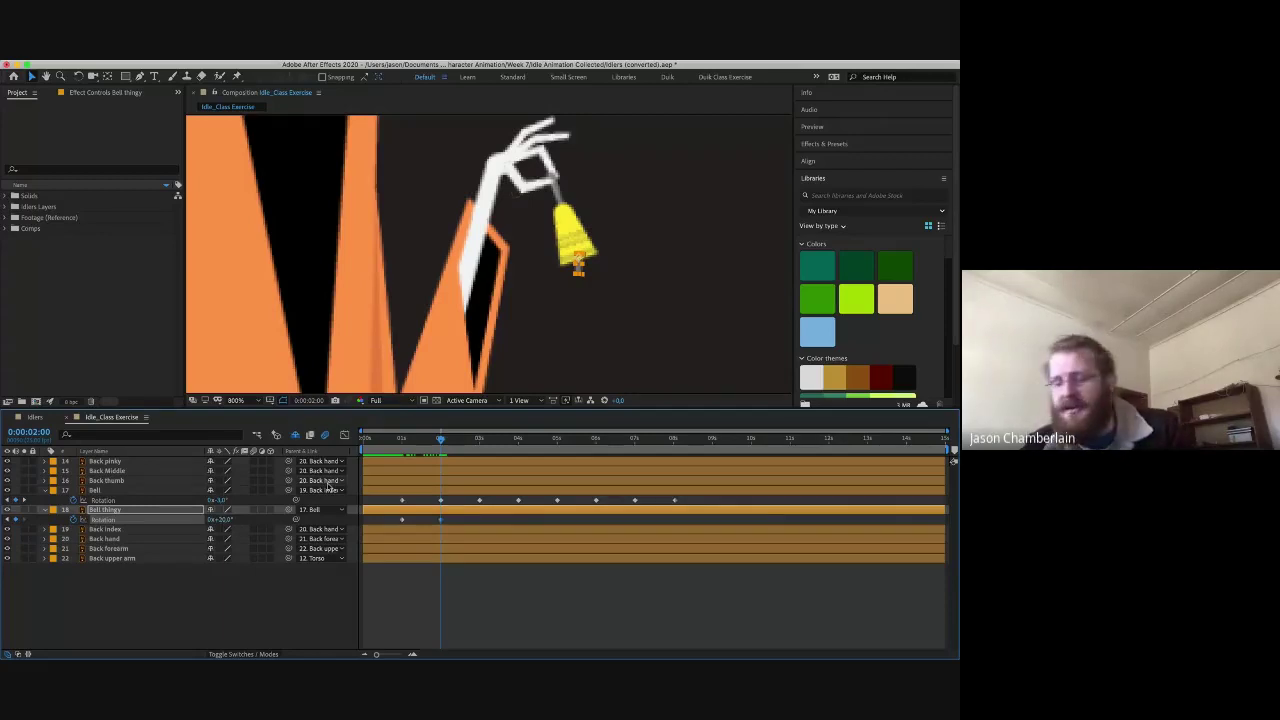
key("k")
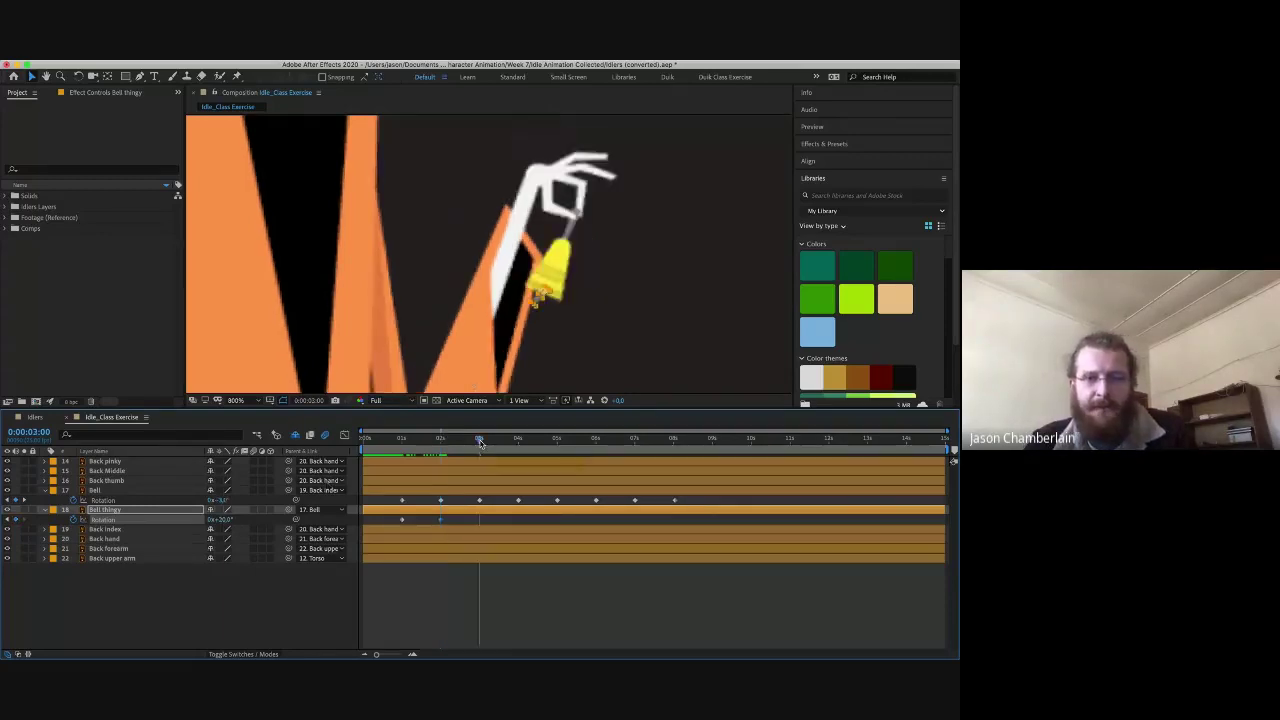
left_click(222, 520)
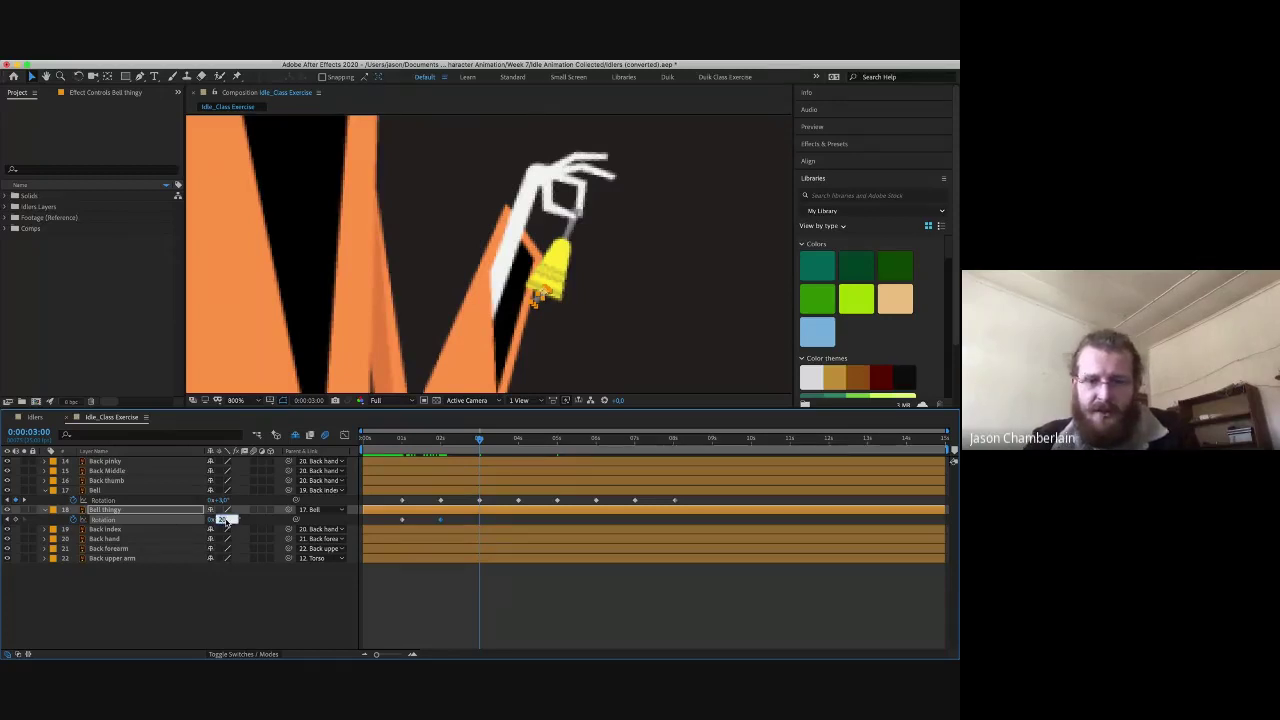
type("30")
key("Return")
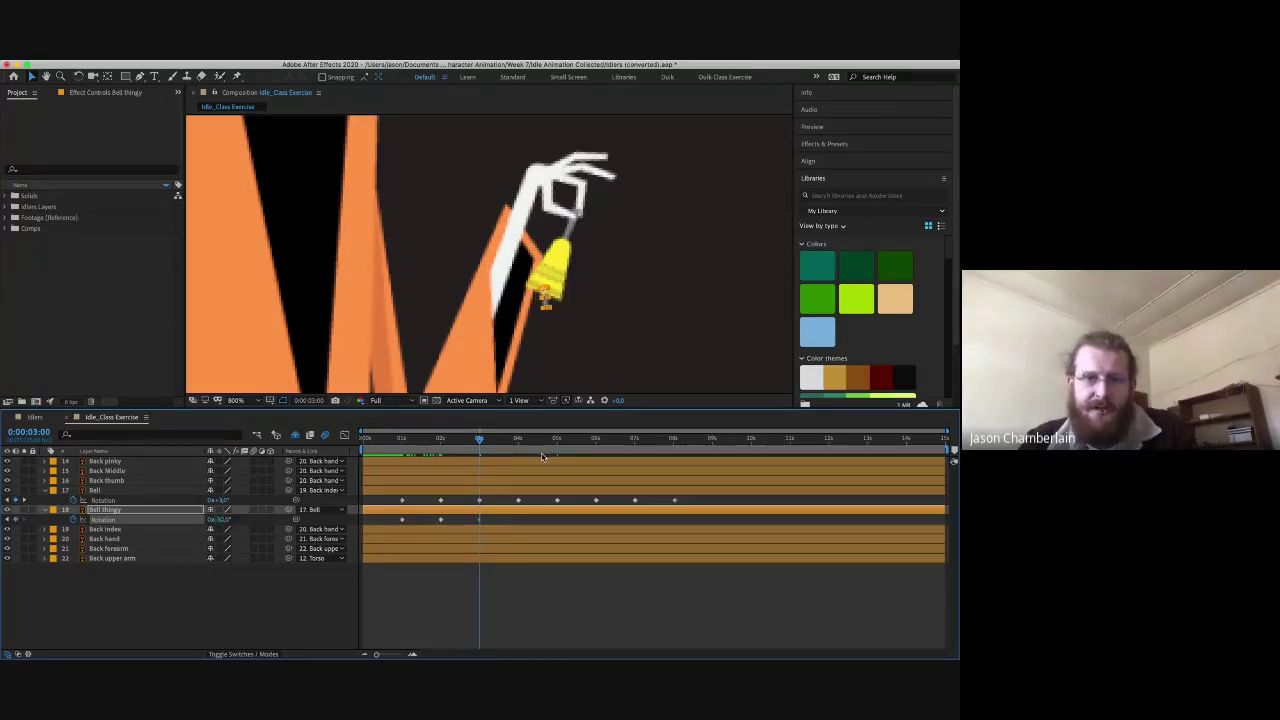
- Key Bell thingy rotation to -40° at 4 seconds and adjust it at 5 seconds
left_click(519, 442)
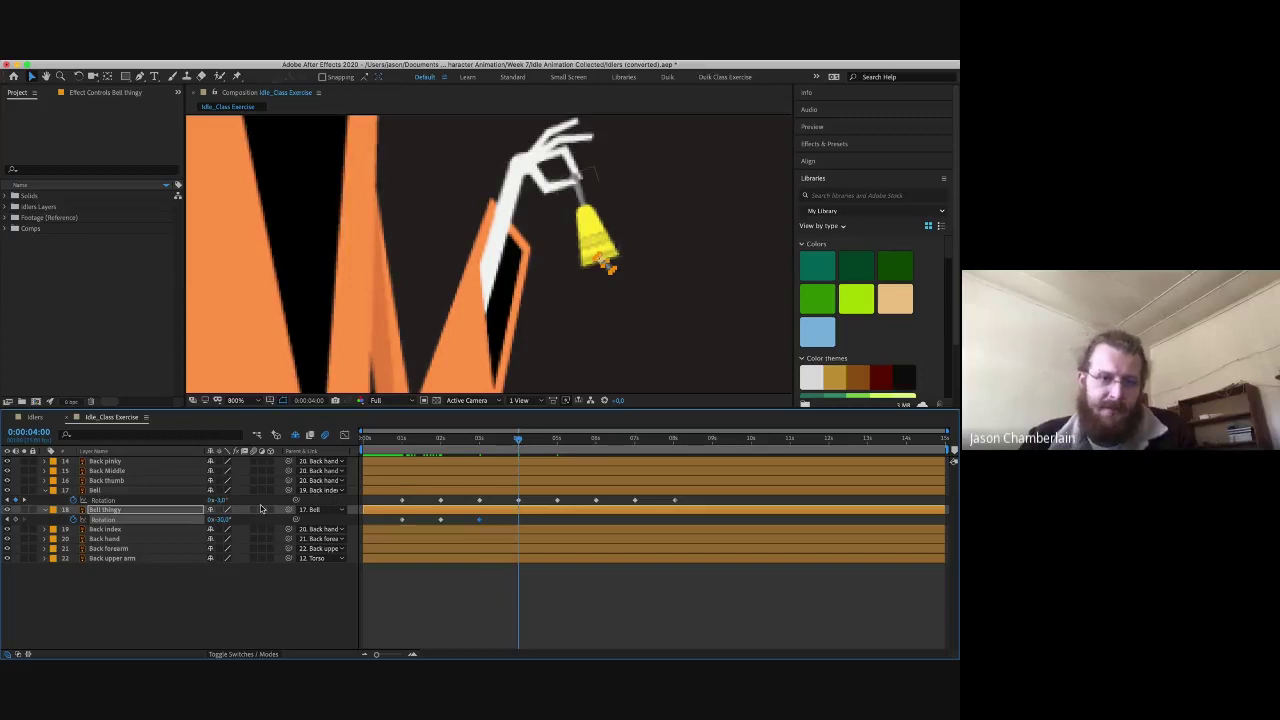
left_click(227, 519)
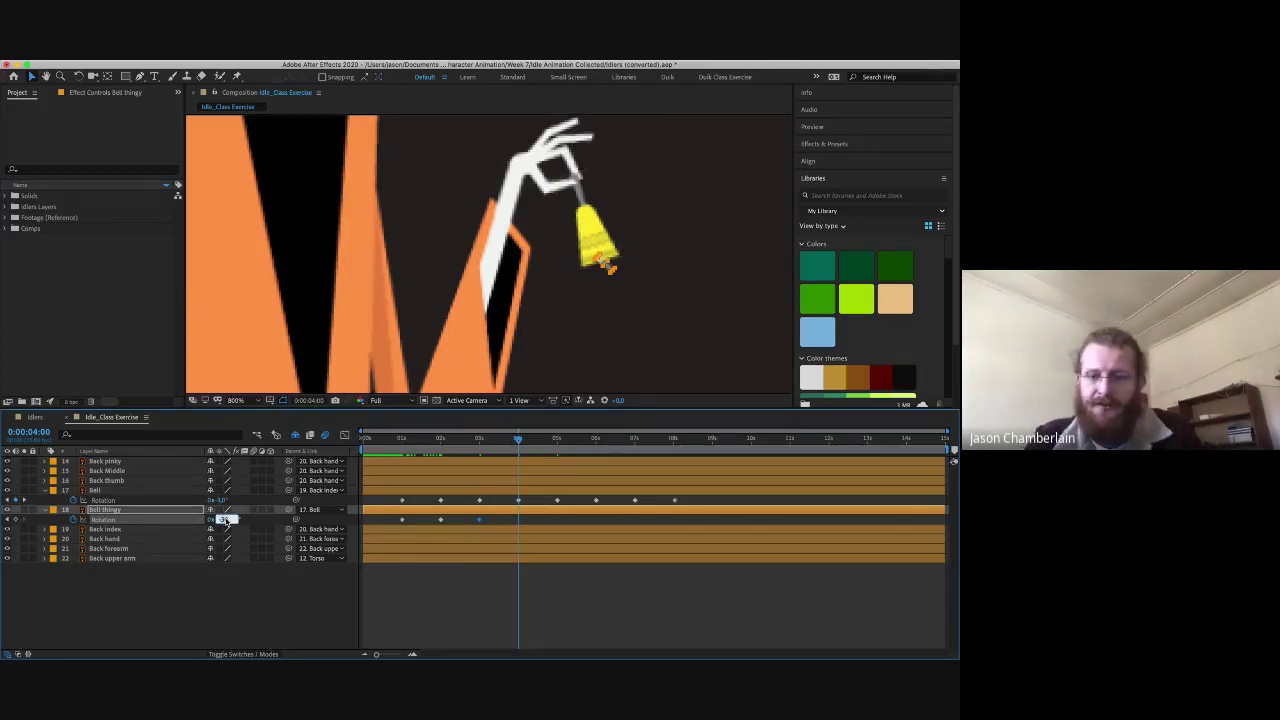
type("-40")
key("Return")
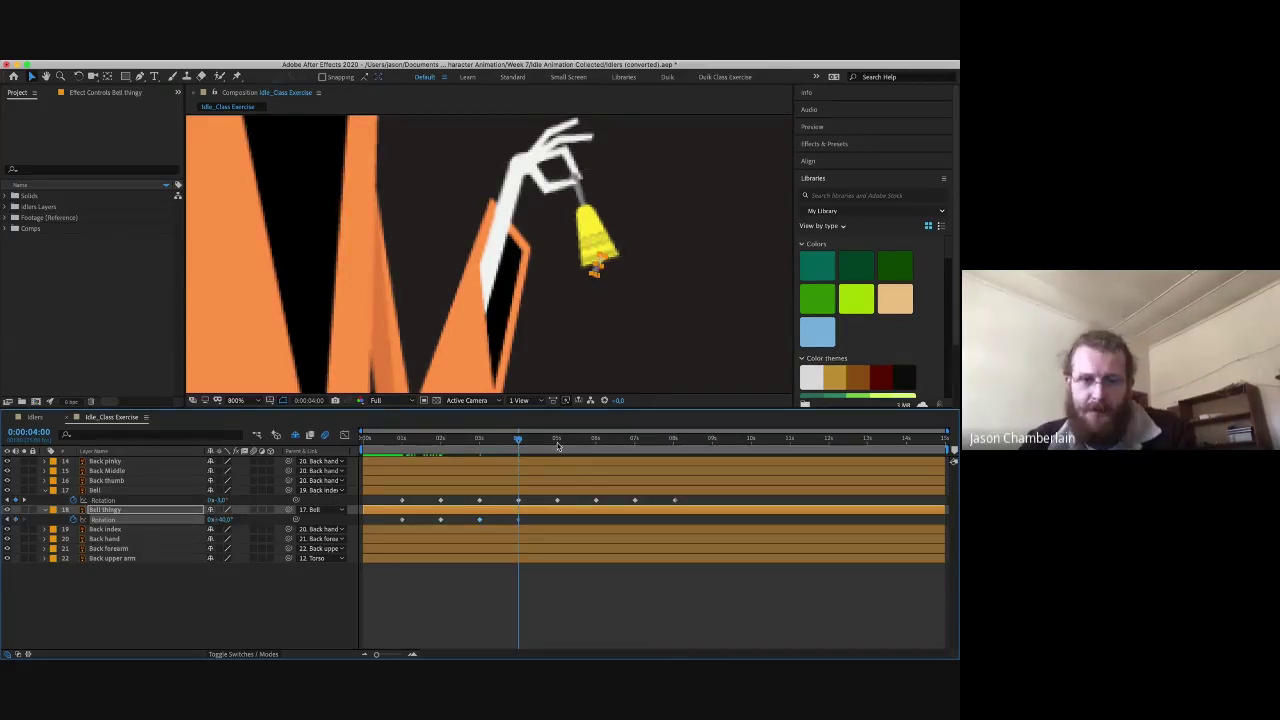
left_click(557, 444)
left_click(224, 519)
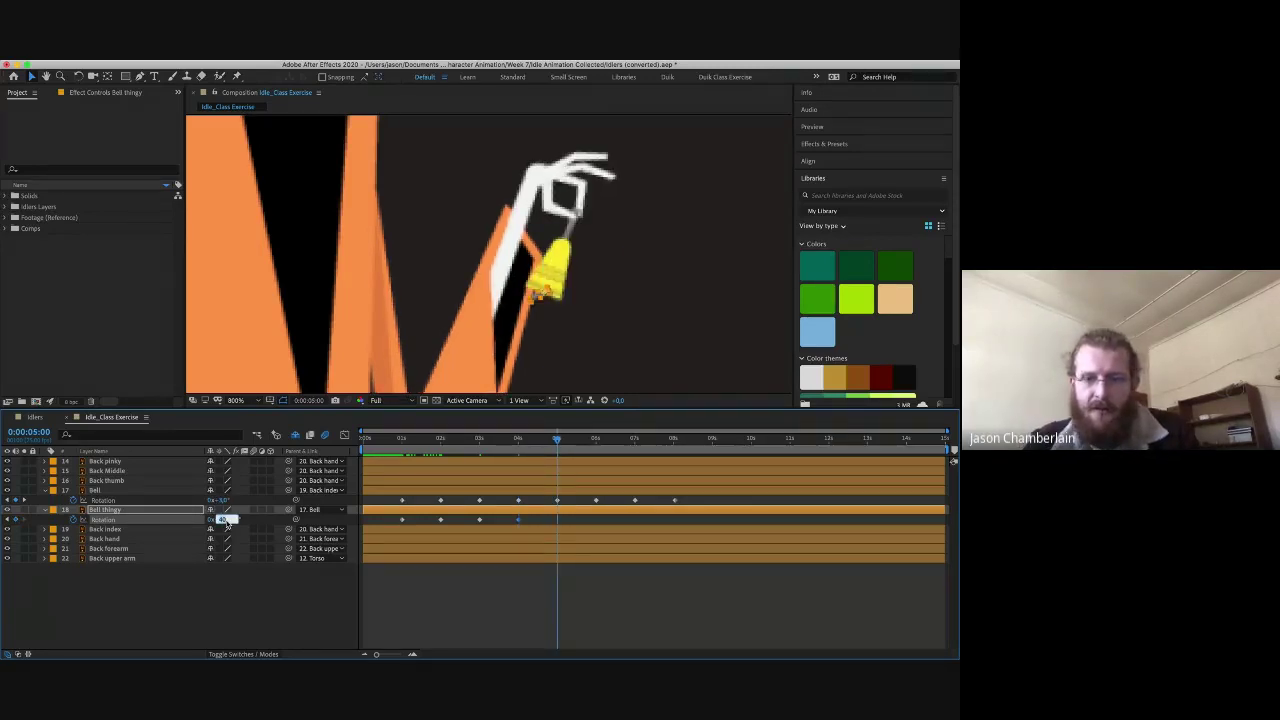
left_click_drag(228, 519, 240, 519)
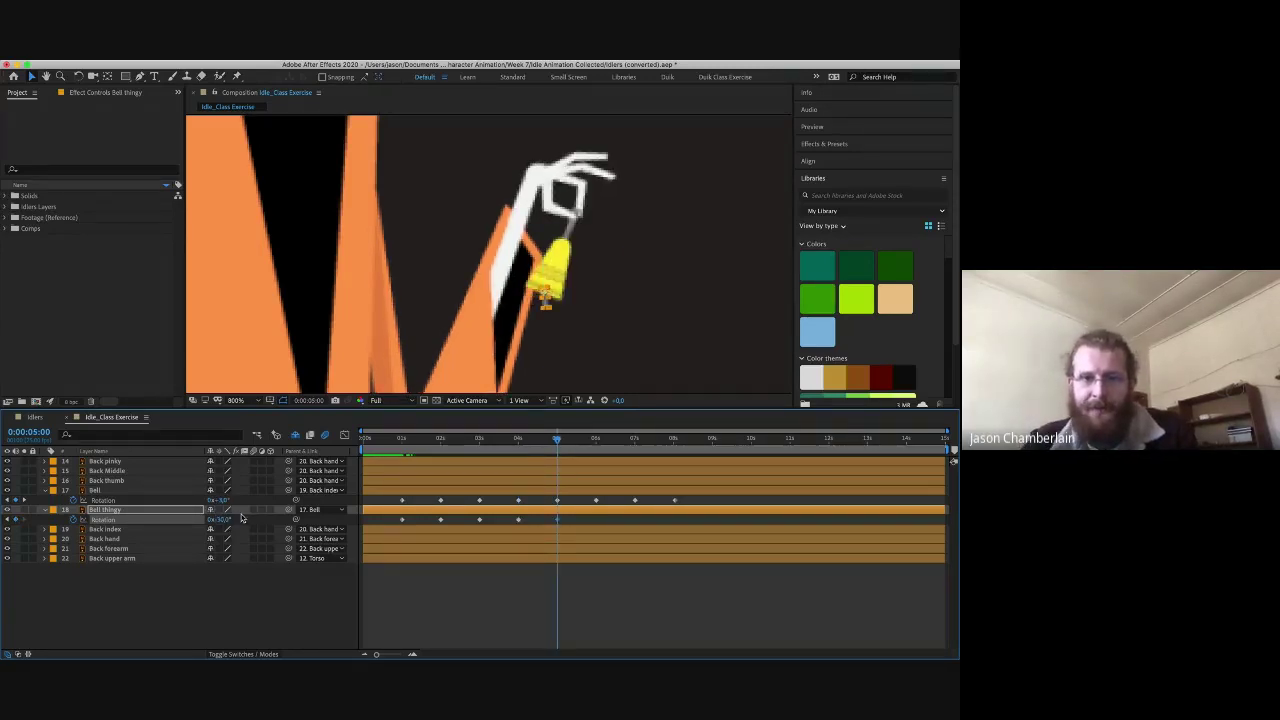
- Key Bell thingy rotation to 20° at 6 seconds and 0° at 7 seconds
left_click(597, 441)
key("Page_Up")
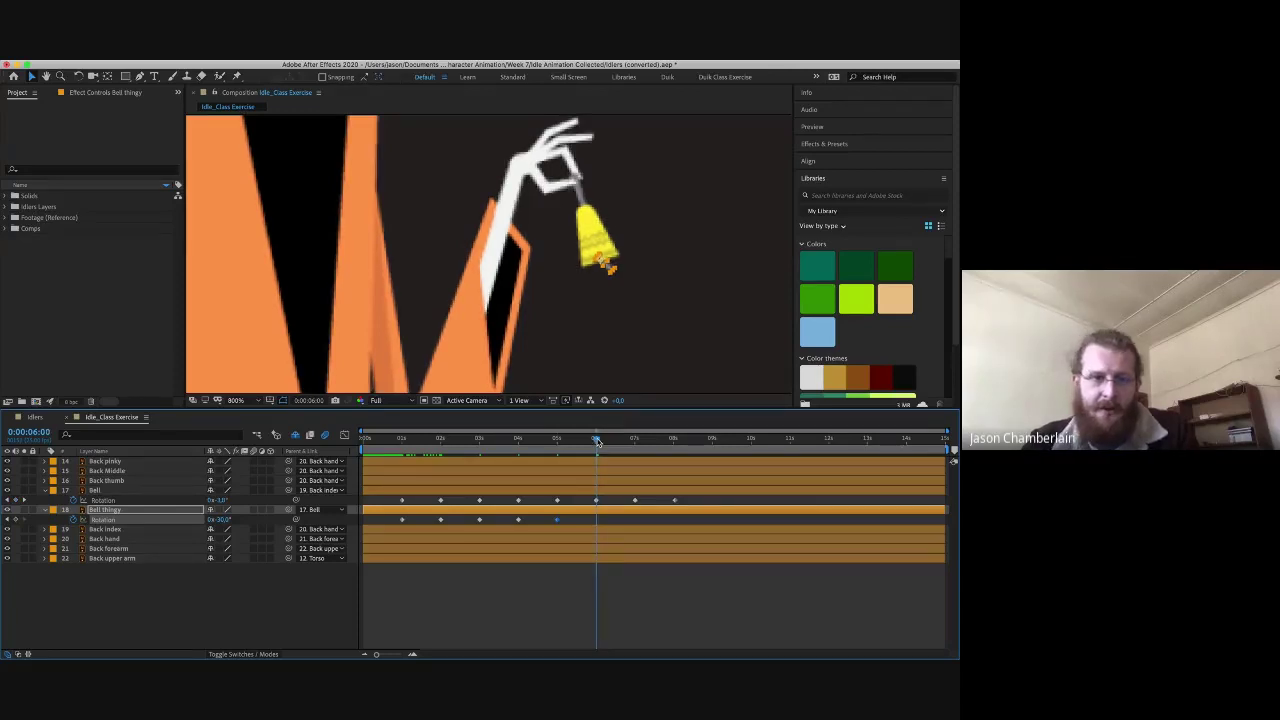
left_click(226, 520)
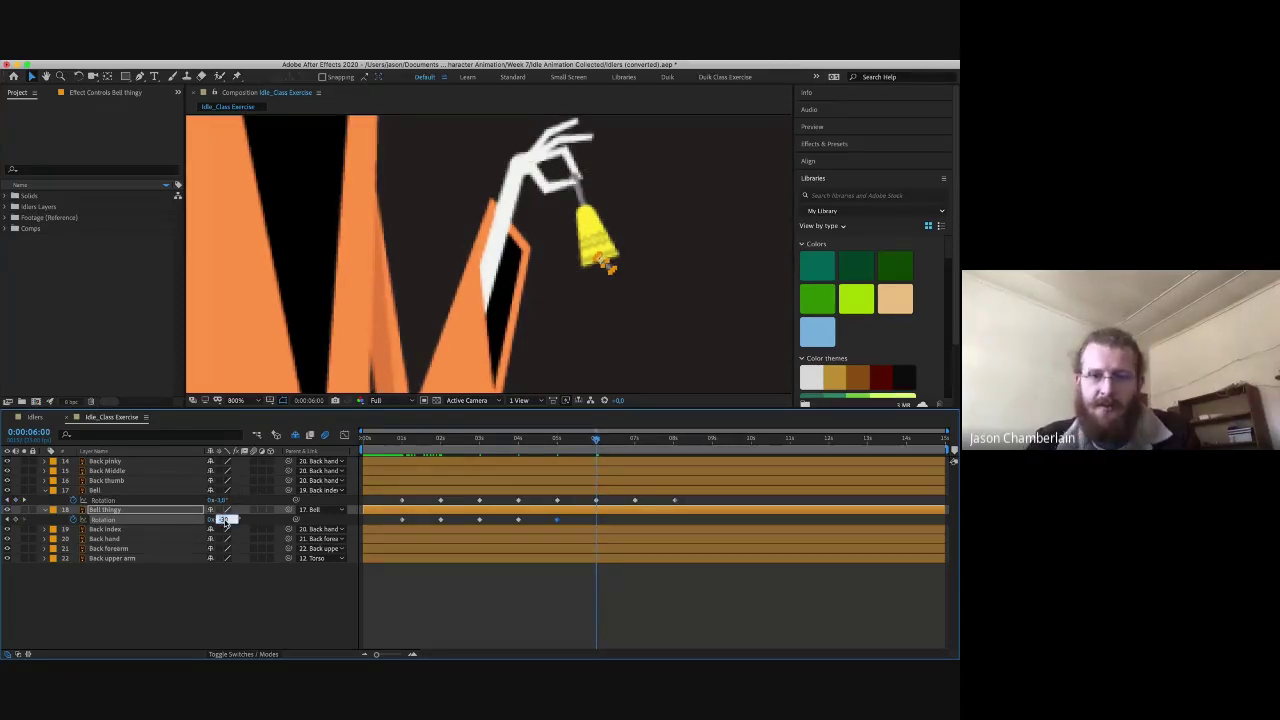
type("20")
key("Return")
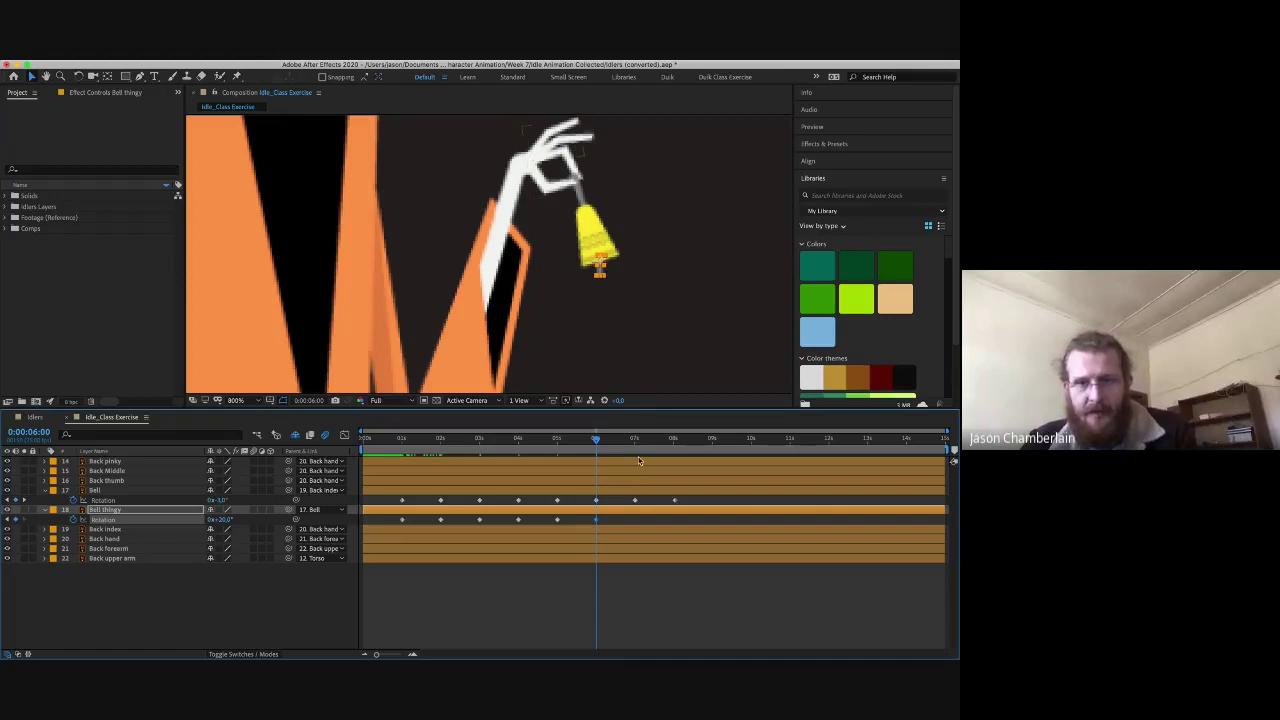
left_click(634, 439)
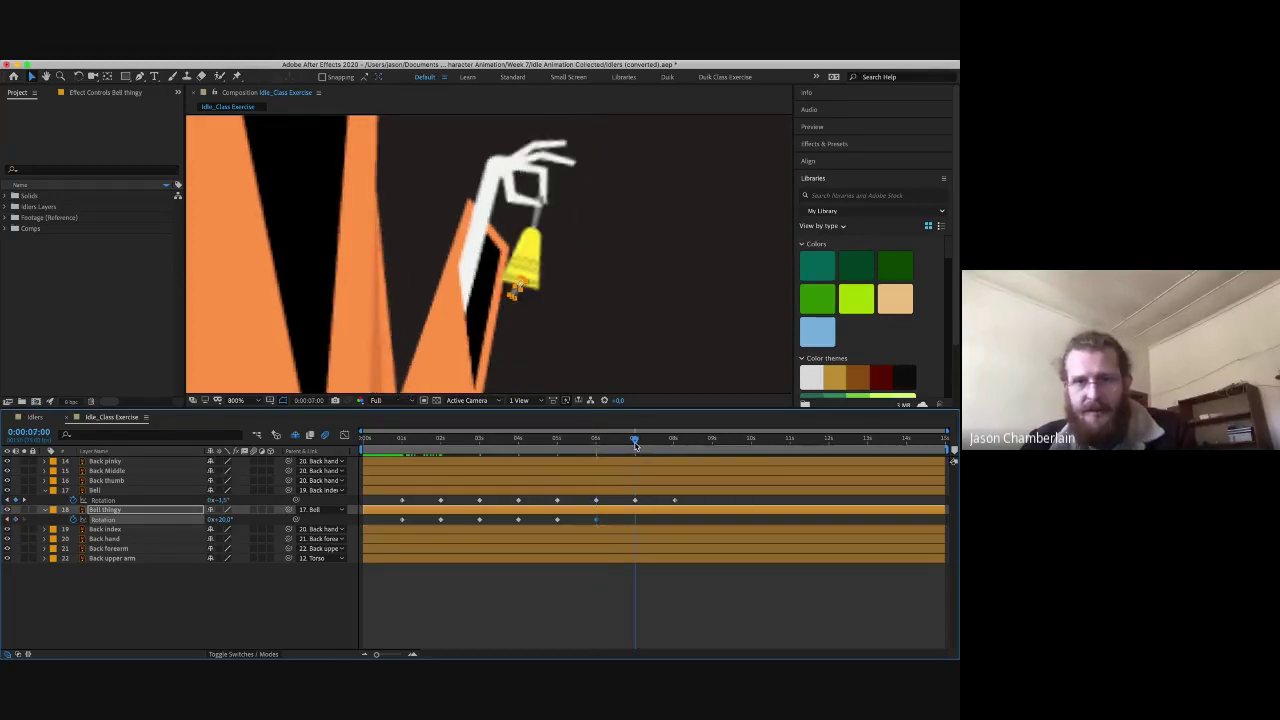
left_click(224, 521)
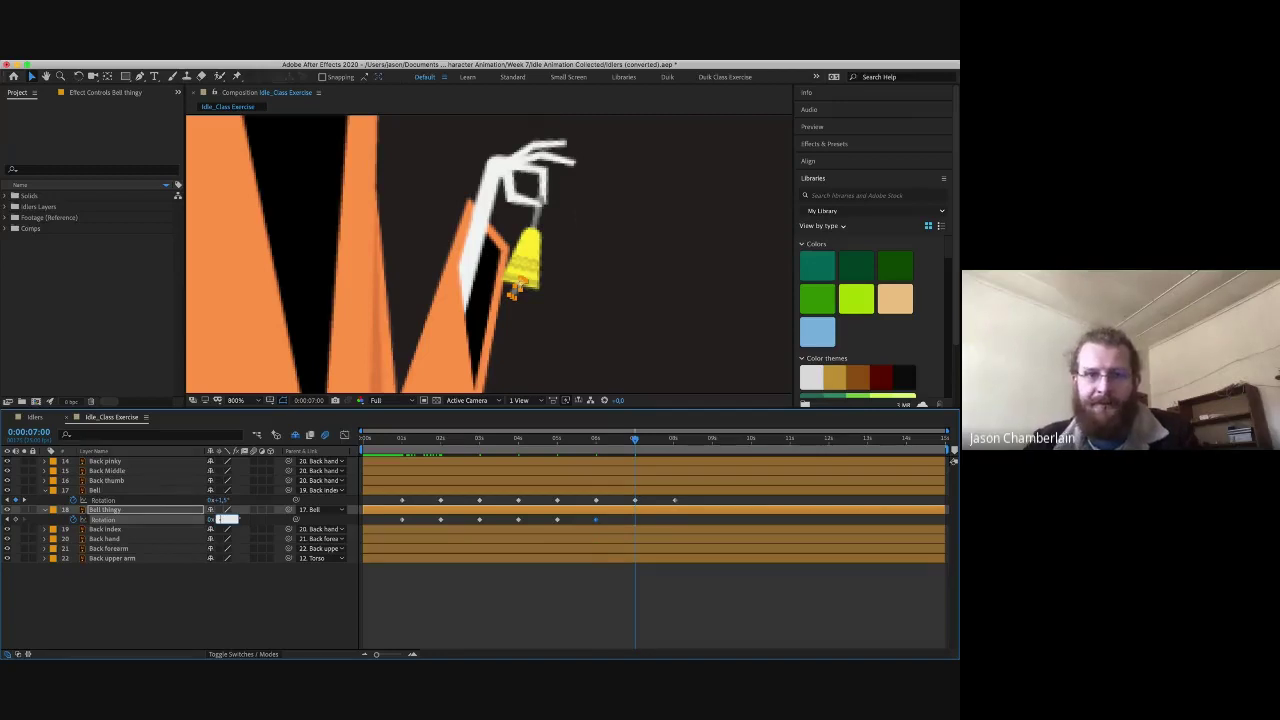
type("0")
key("Return")
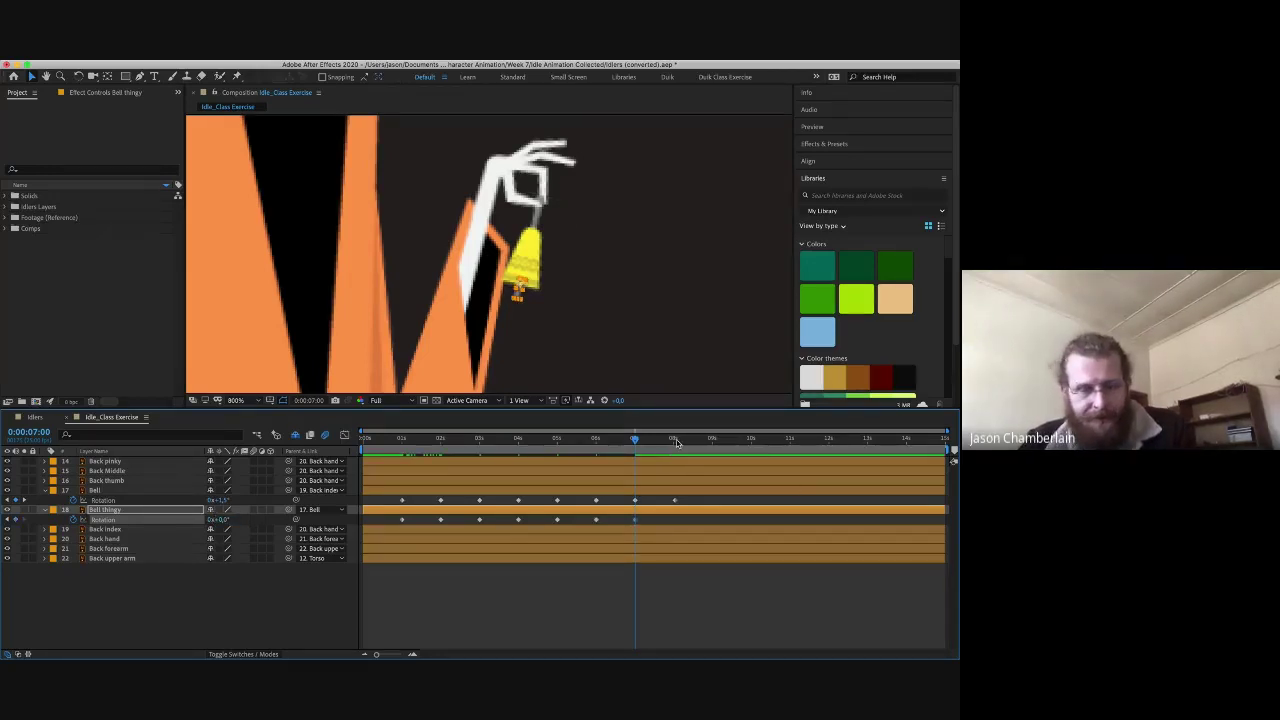
left_click(674, 440)
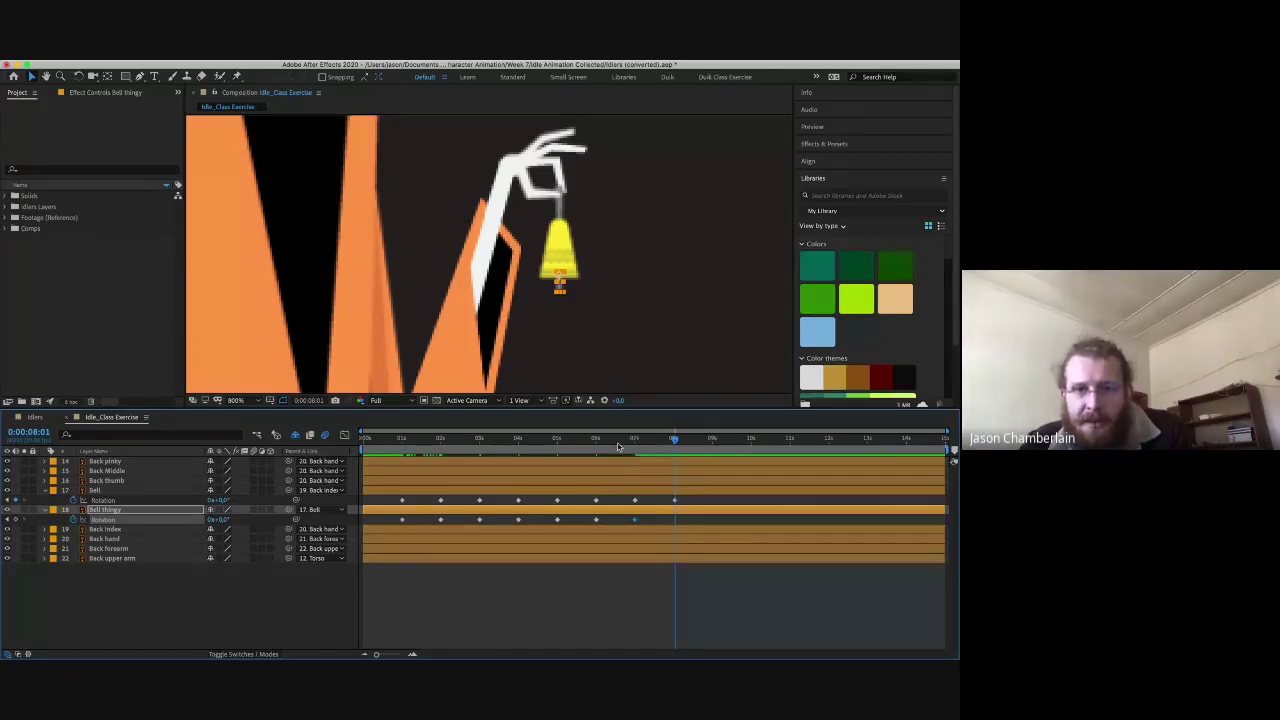
- Re-key Bell thingy rotation at 7 seconds and set it to -7° at 8:01
left_click(635, 440)
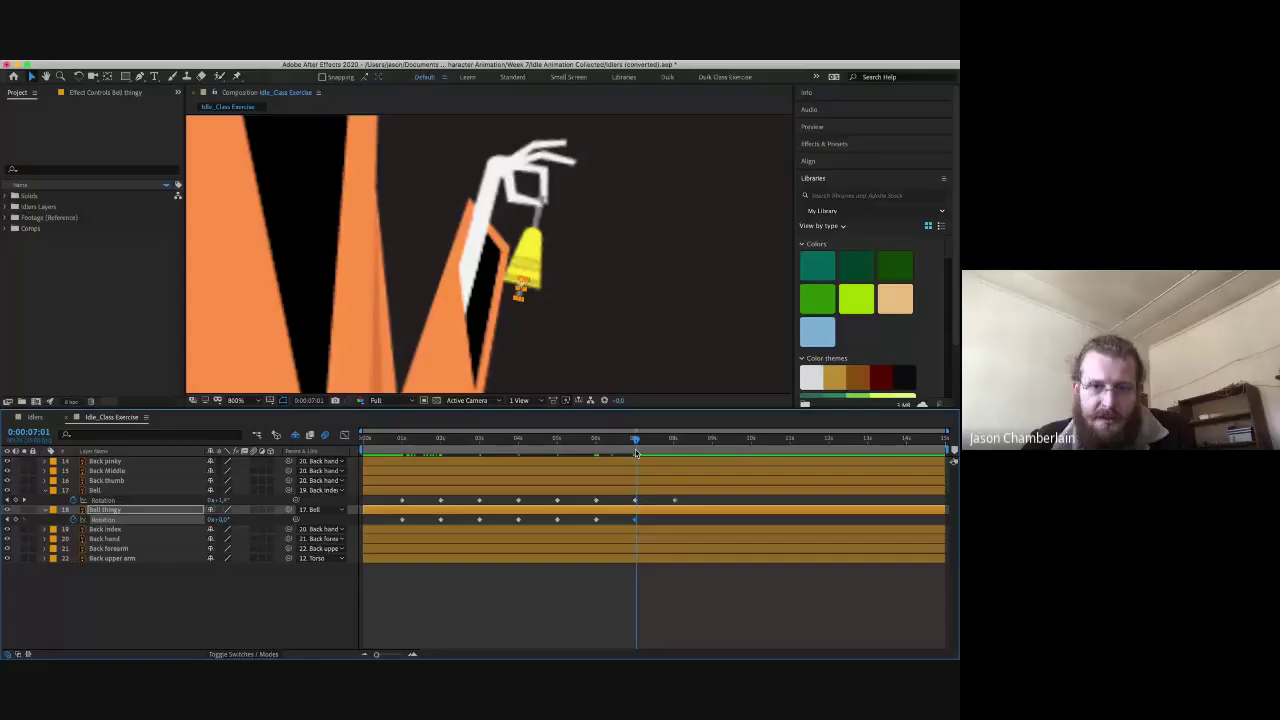
left_click(222, 519)
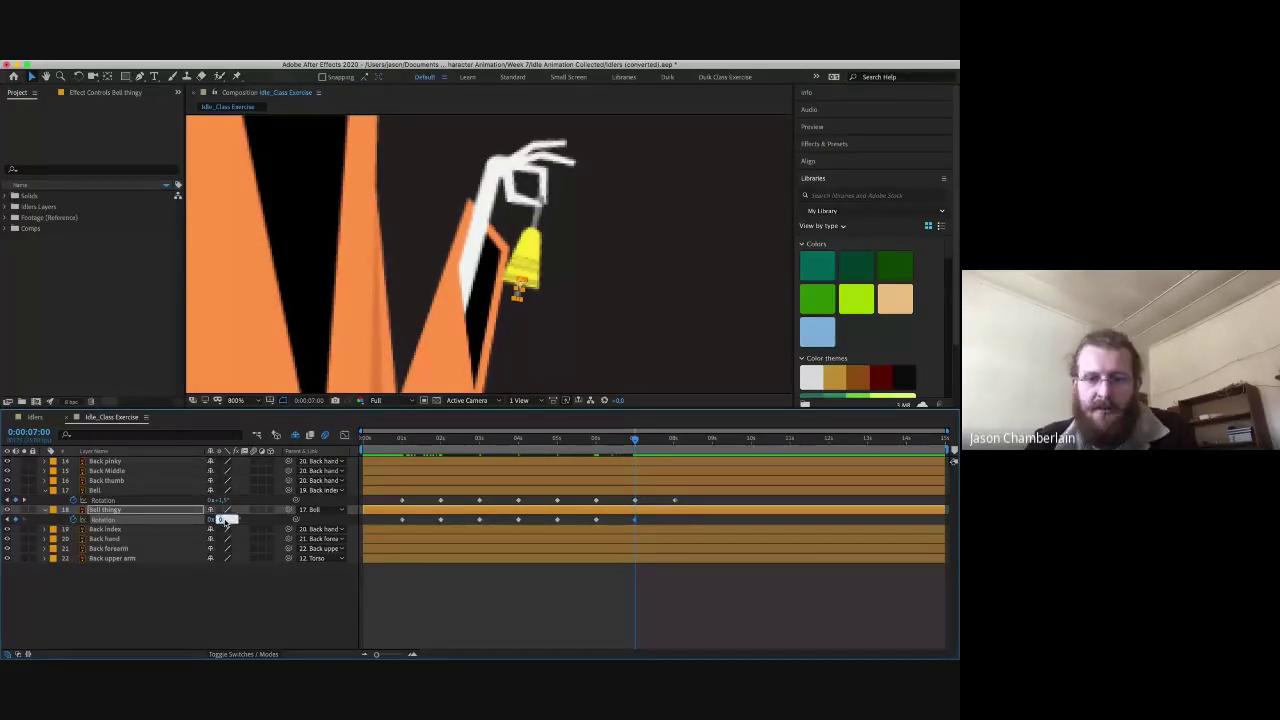
key("Return")
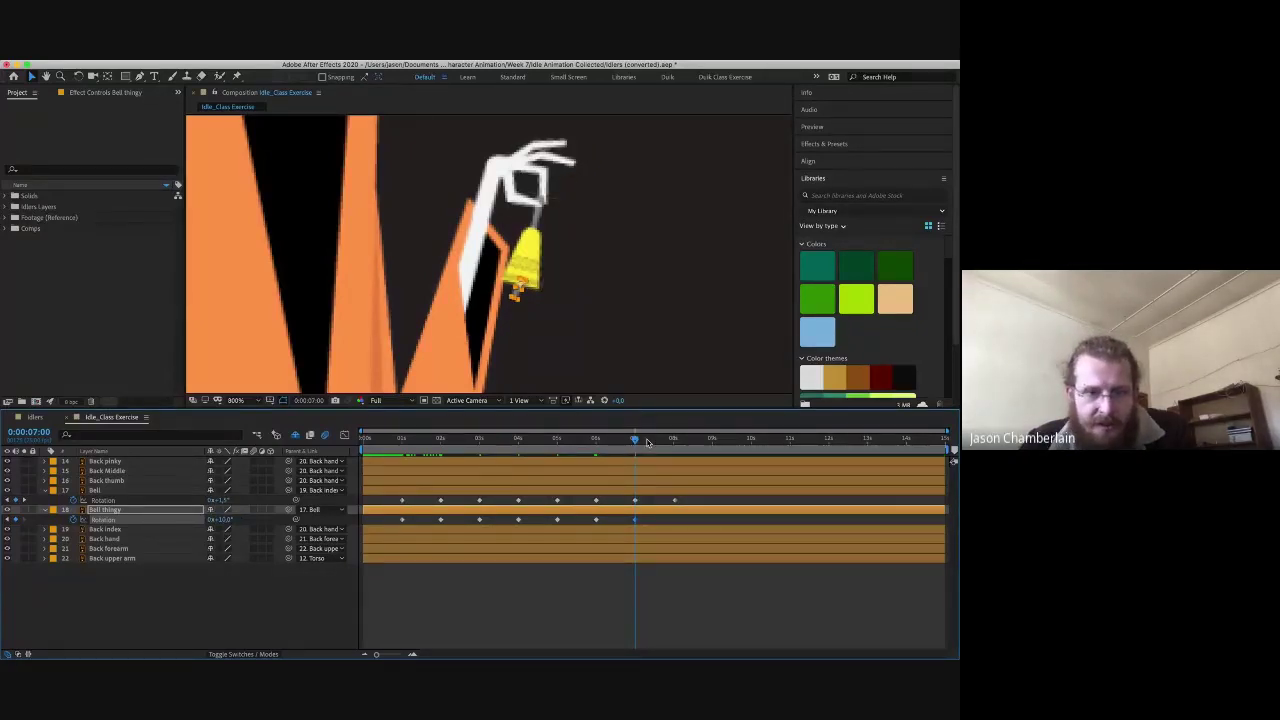
left_click_drag(646, 440, 676, 444)
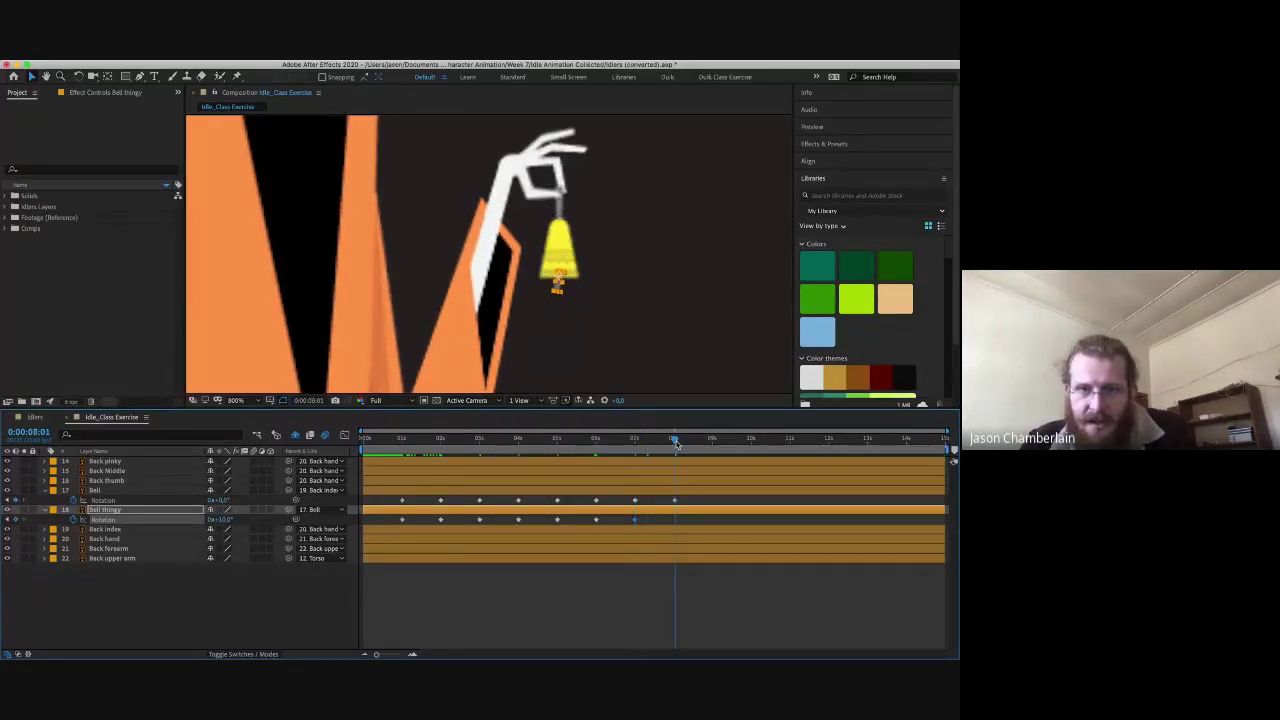
left_click(222, 519)
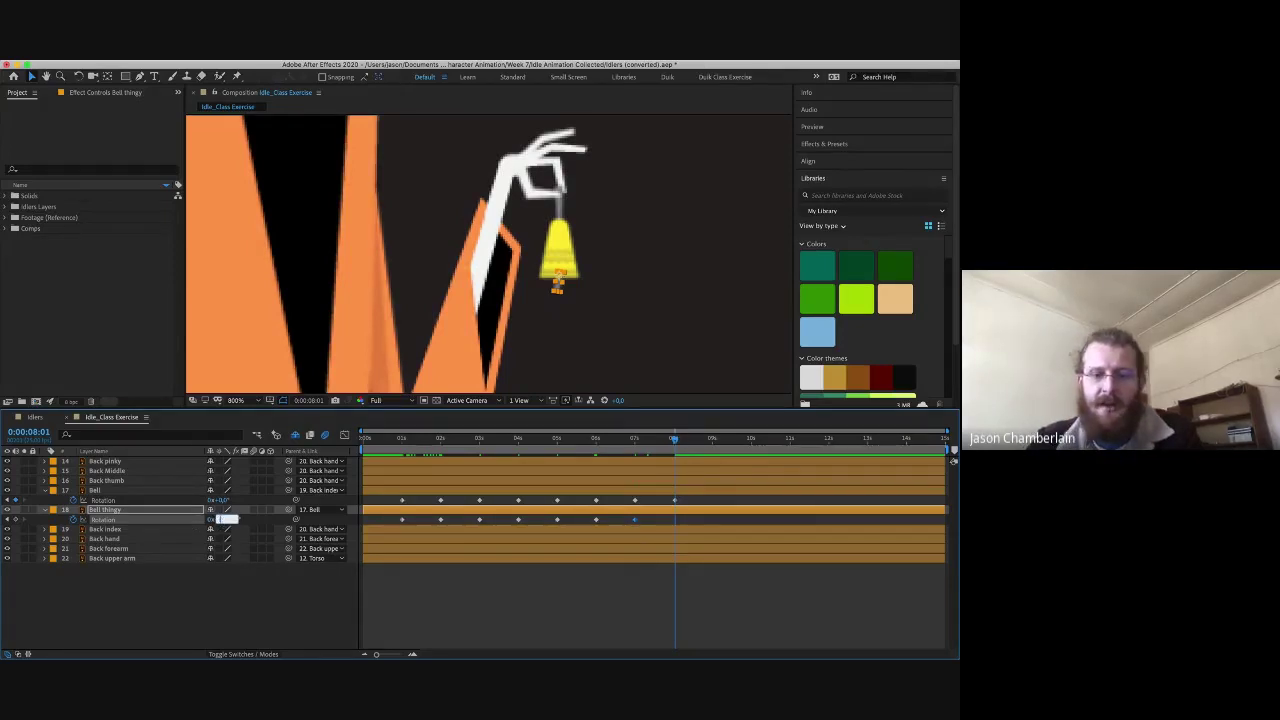
type("-7")
key("Return")
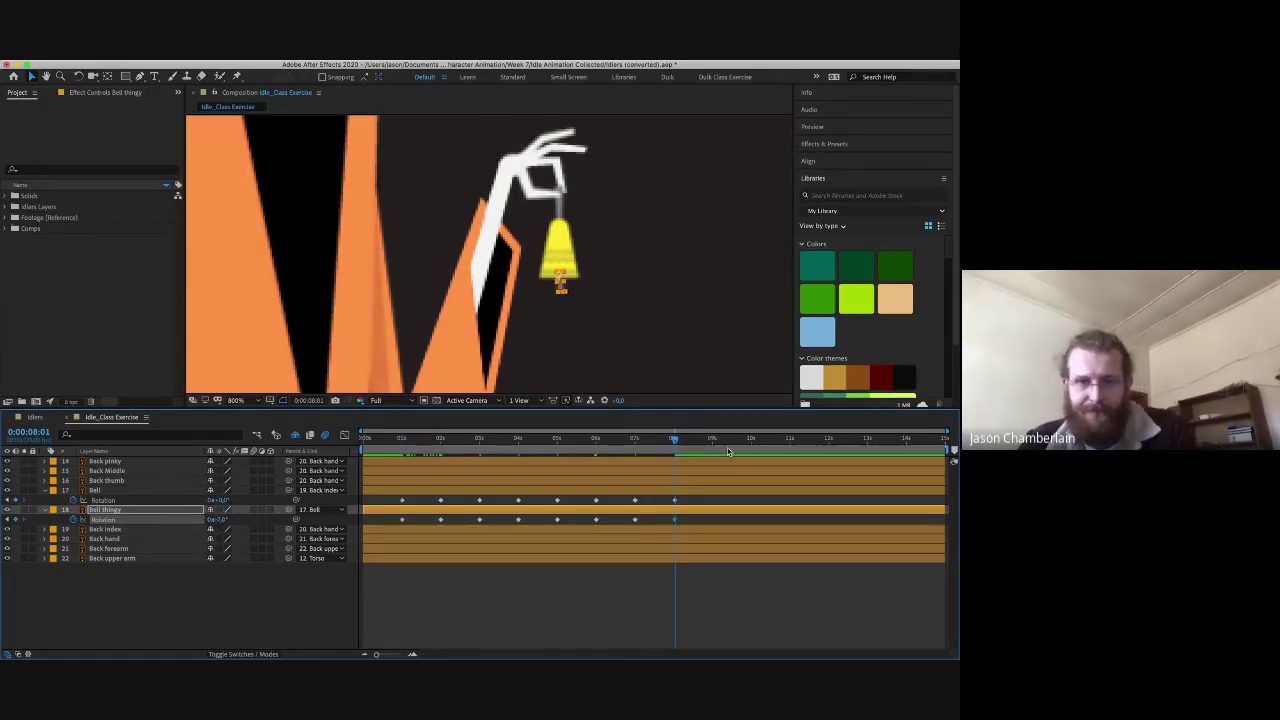
- Add Bell thingy rotation keyframes at 9, 10 and 11 seconds, then scrub to review the swing
left_click(711, 441)
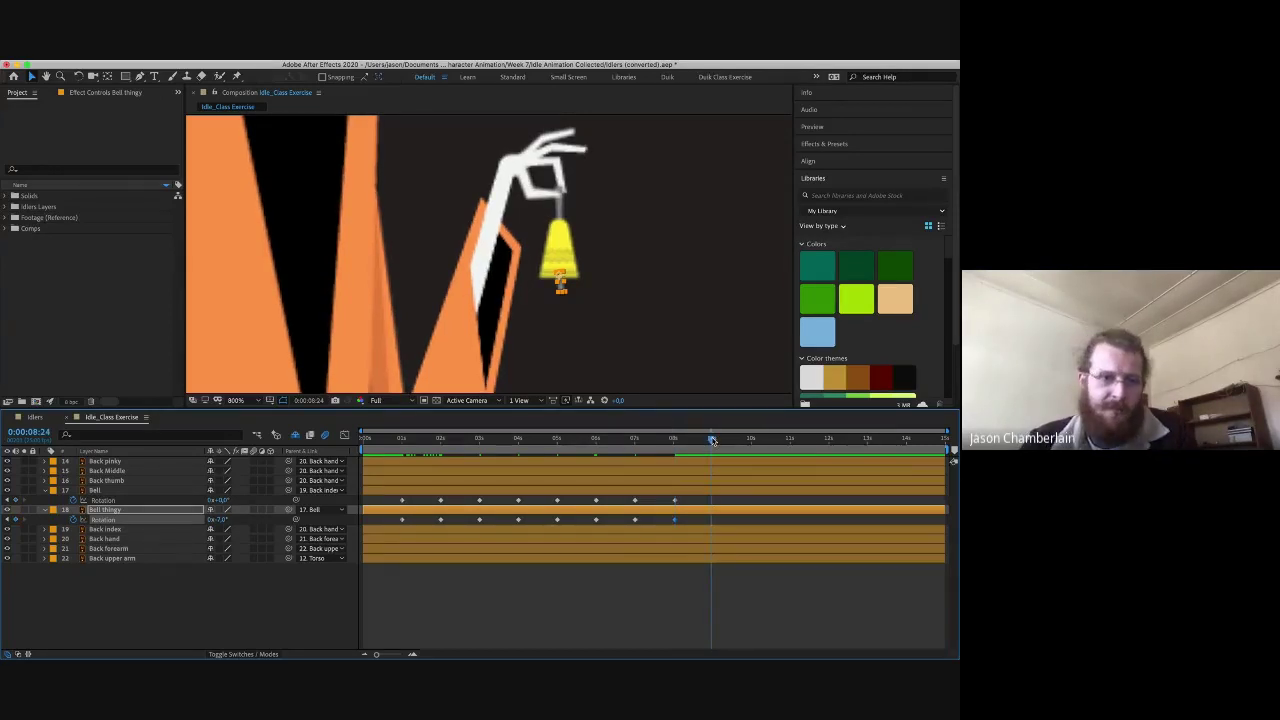
key("Page_Down")
left_click(222, 519)
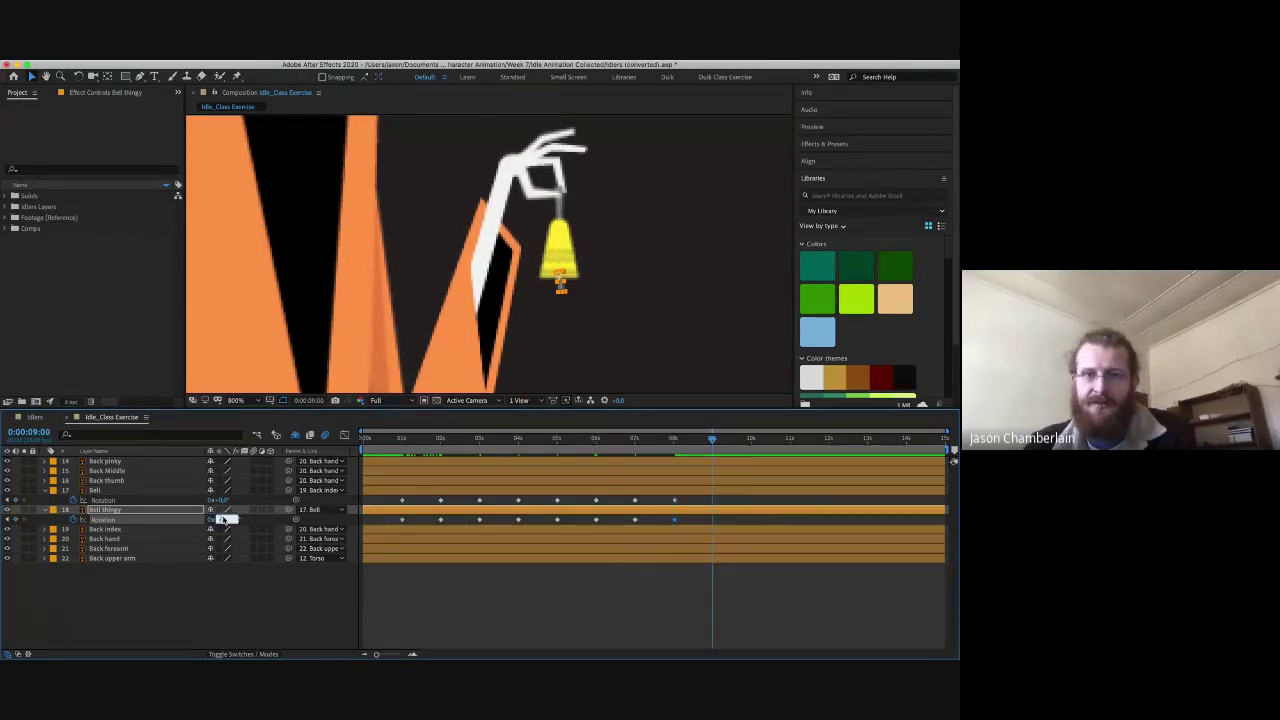
key("Return")
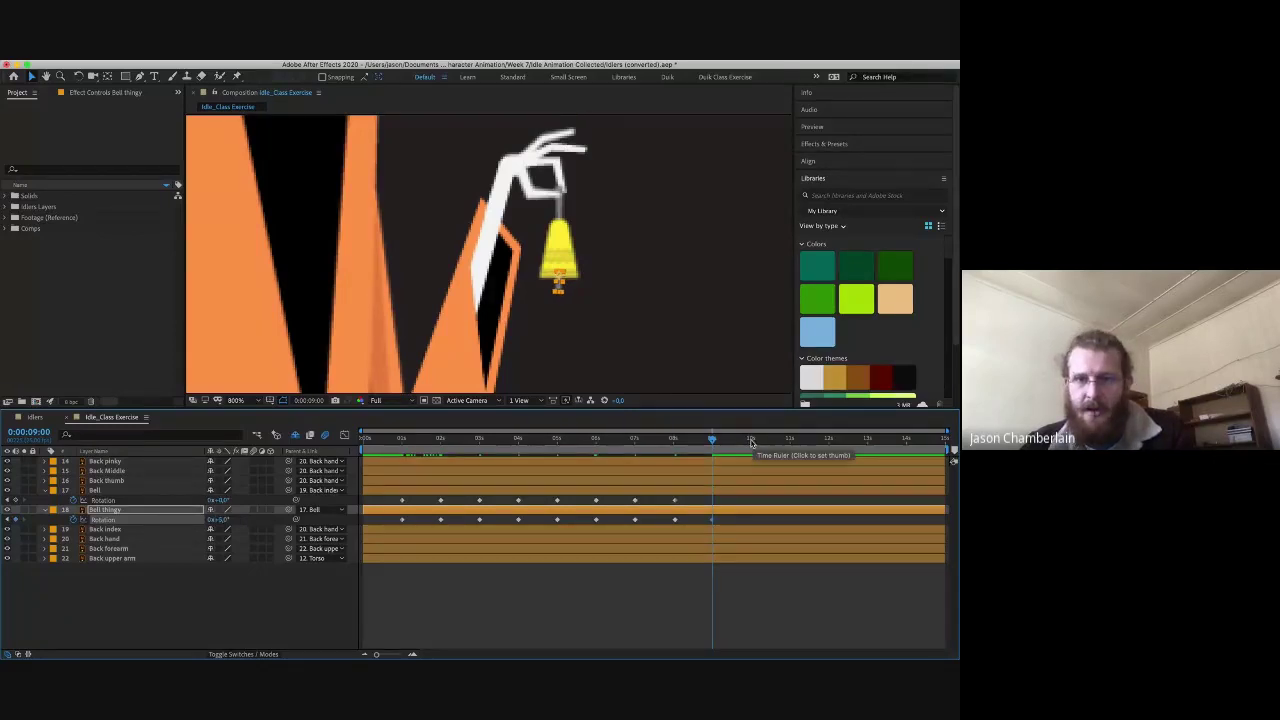
left_click(751, 443)
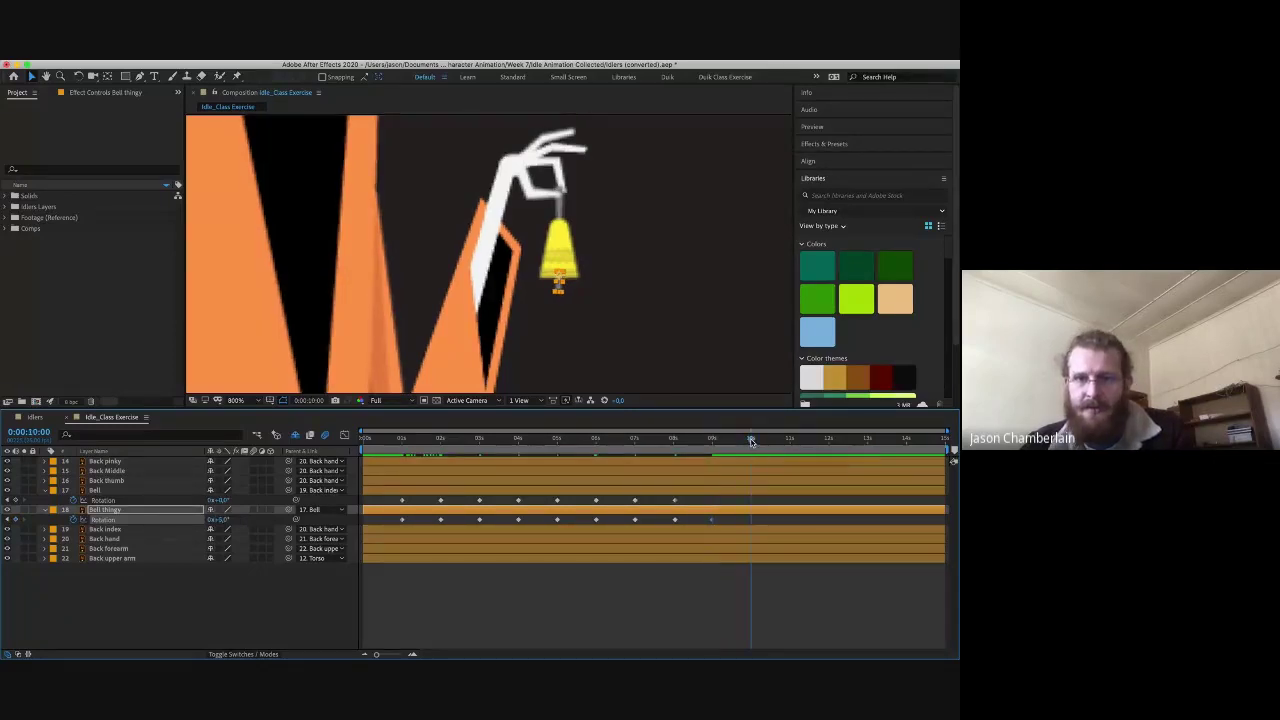
left_click(224, 520)
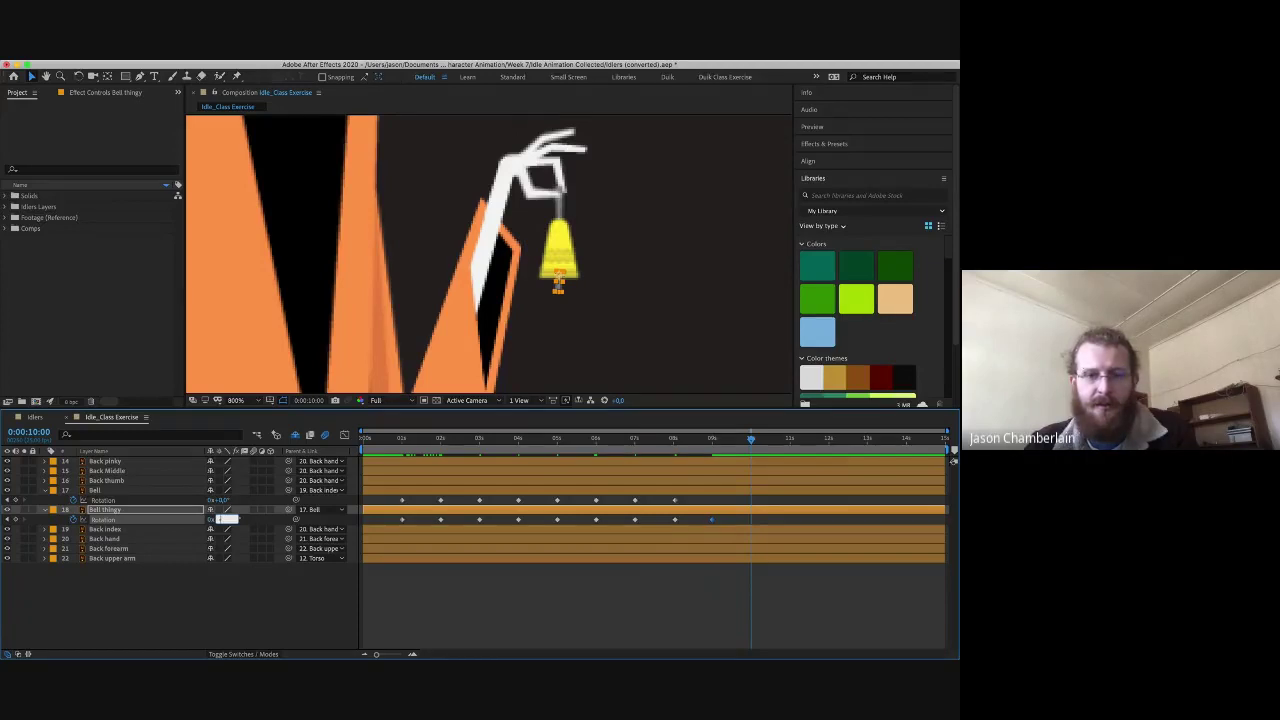
key("Return")
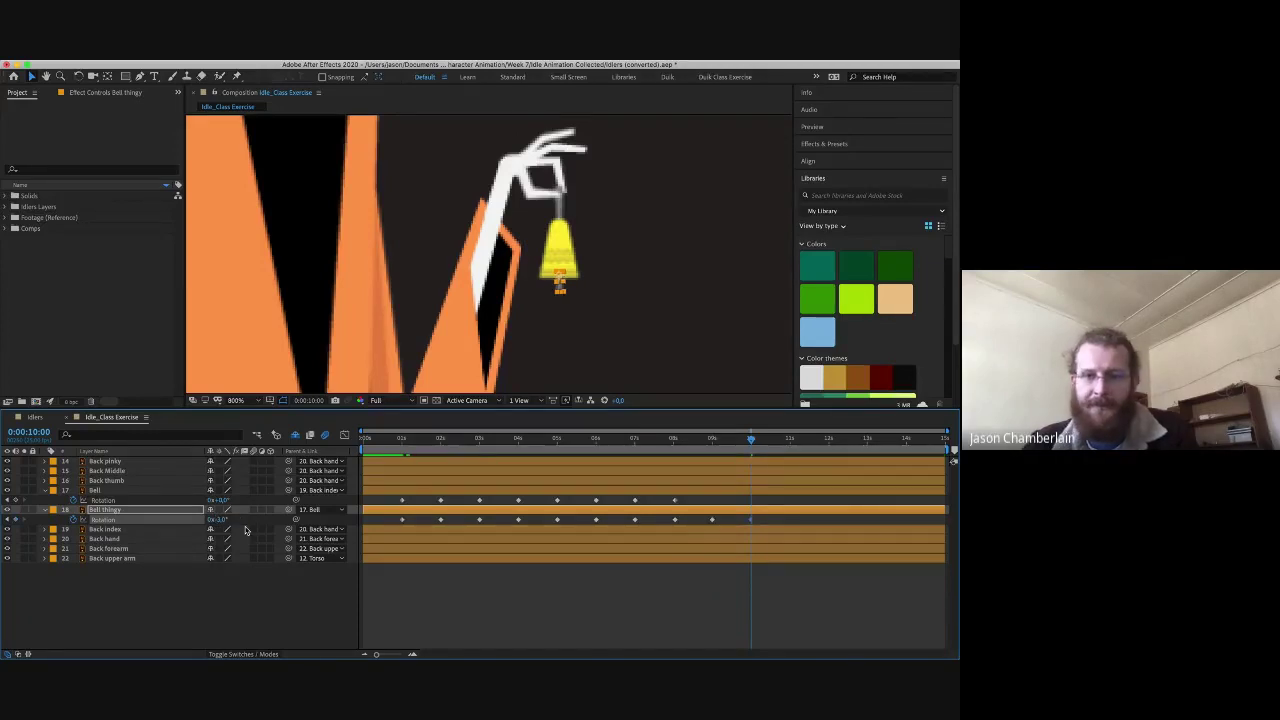
left_click(789, 442)
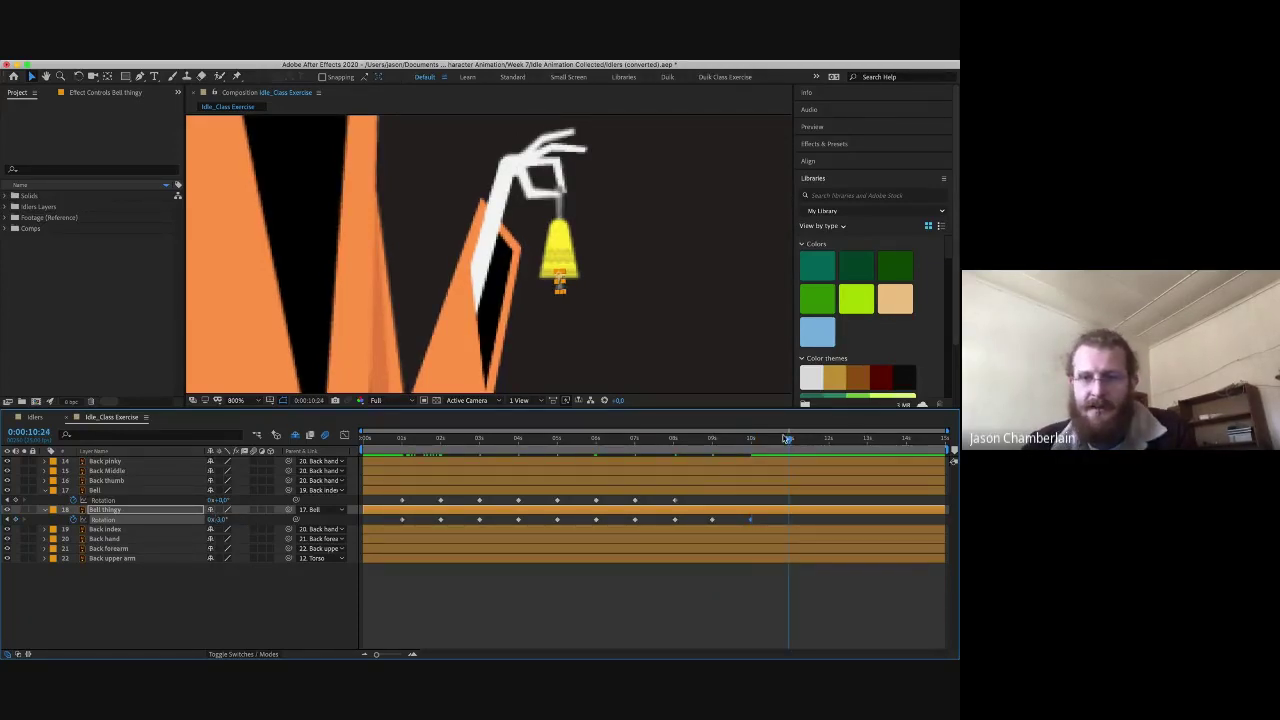
left_click(791, 442)
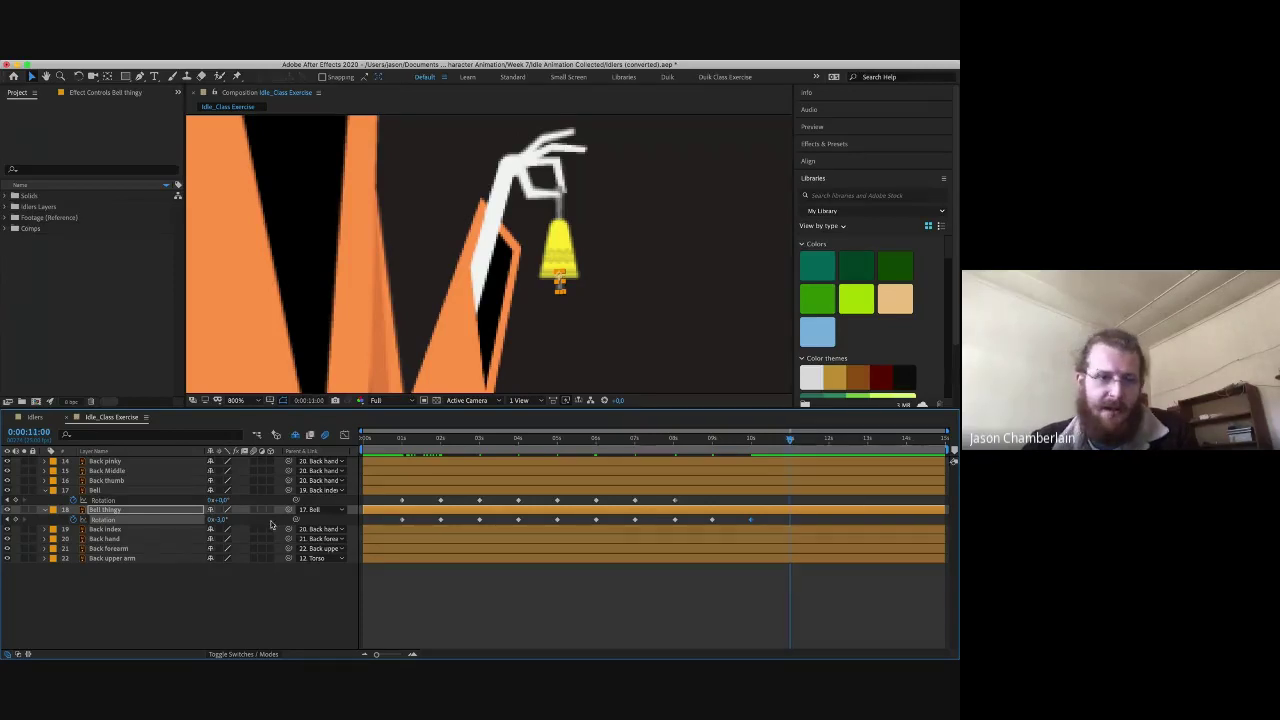
left_click(224, 519)
key("Return")
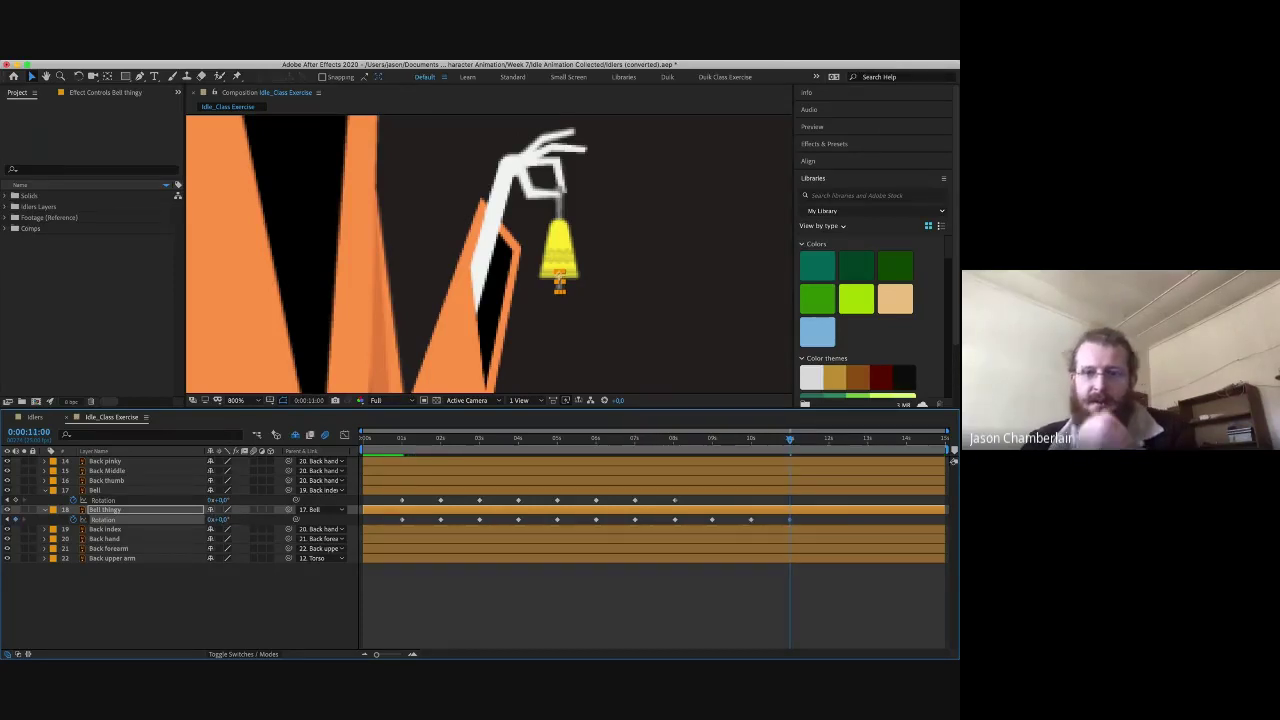
left_click_drag(411, 447, 409, 444)
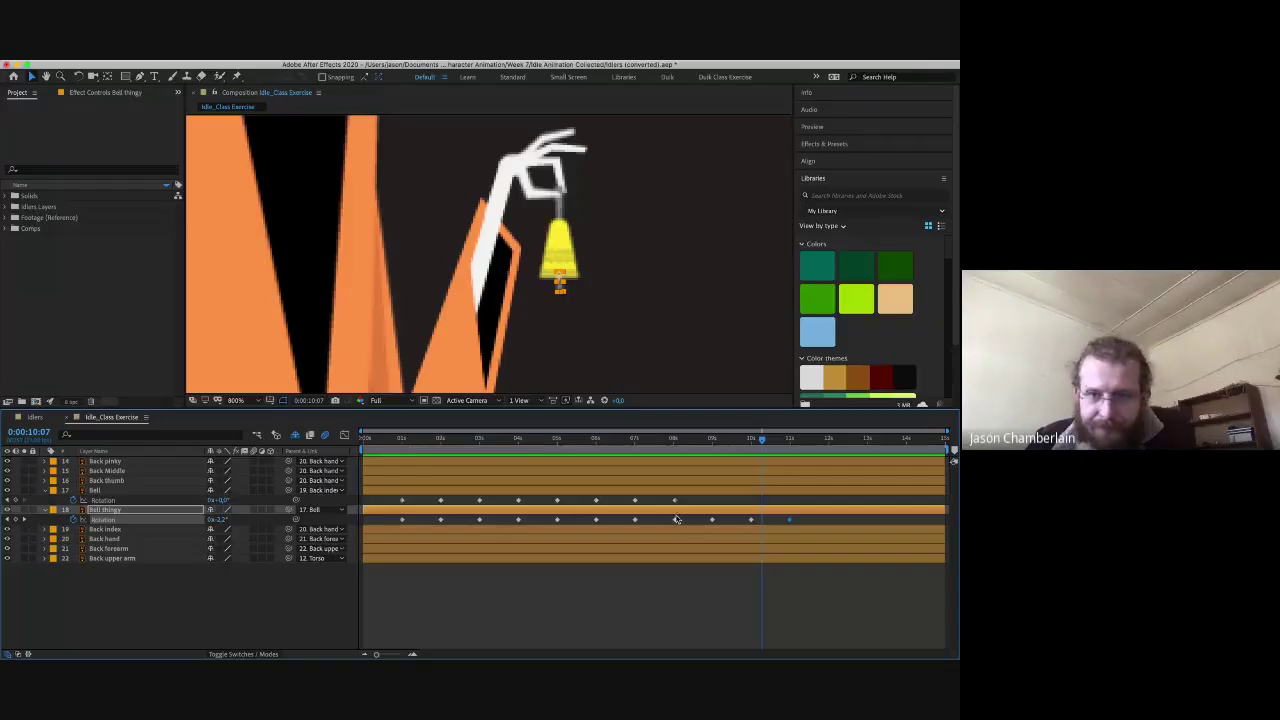
left_click_drag(660, 448, 722, 451)
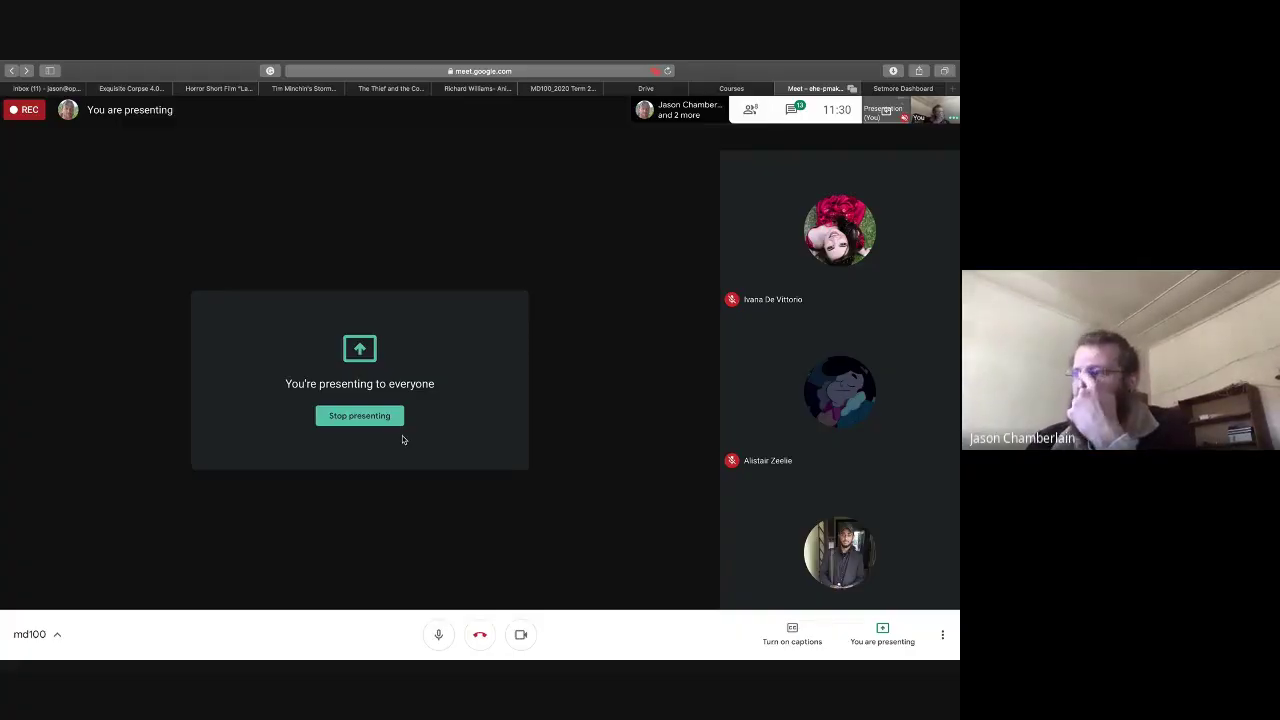
- Return to After Effects and collapse the Bell layer's rotation property
key("super+Tab")
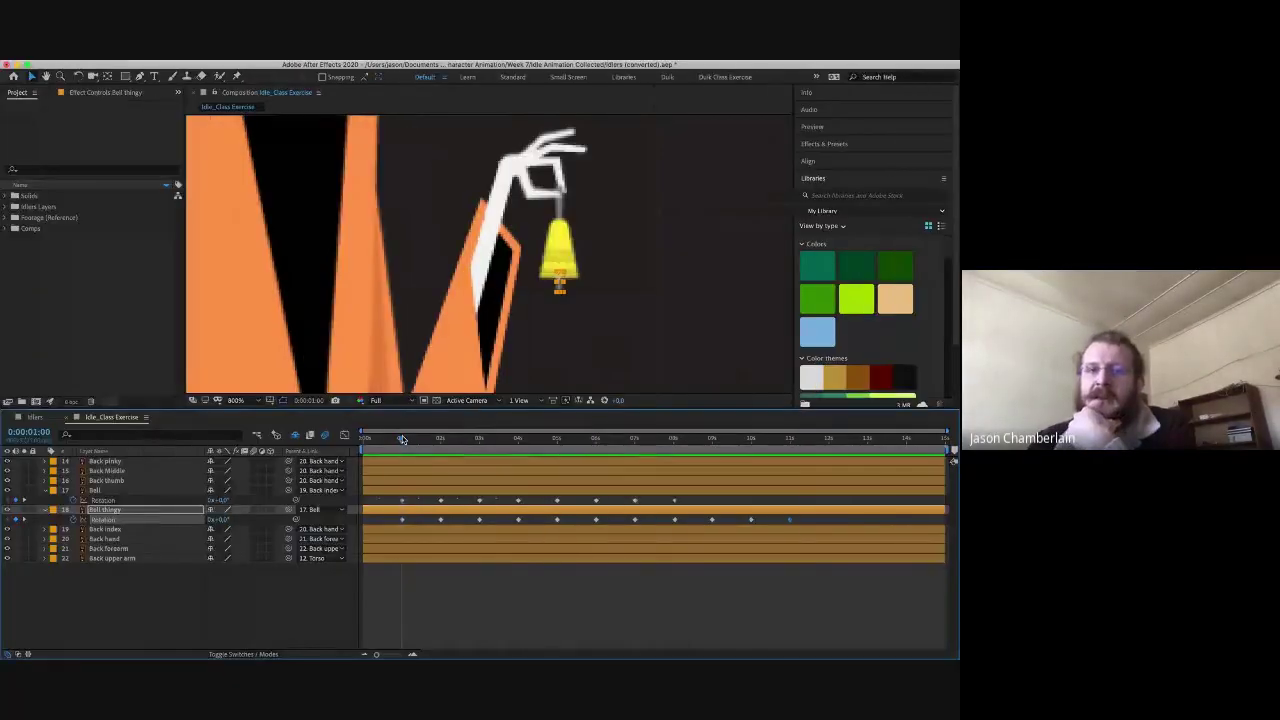
left_click(45, 490)
- Collapse Bell thingy's rotation and reveal Rotation for Back pinky and Back Middle
left_click(45, 500)
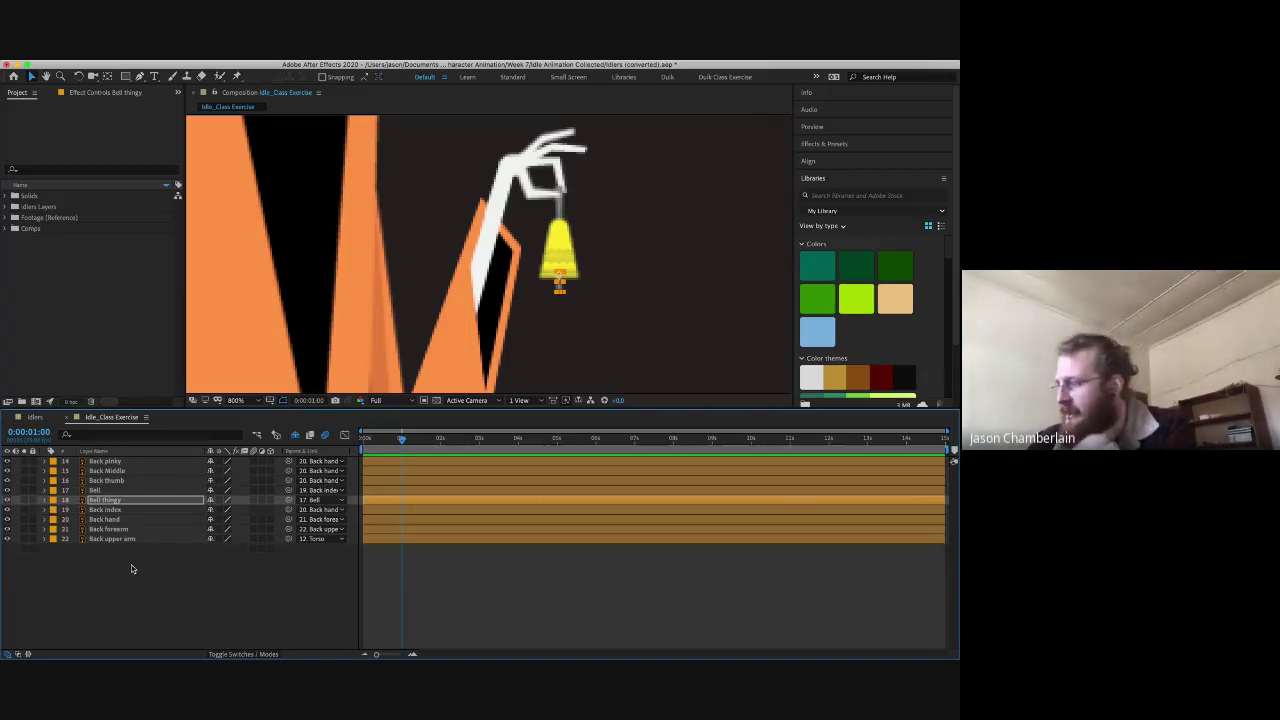
left_click(136, 461)
left_click(132, 471, "shift")
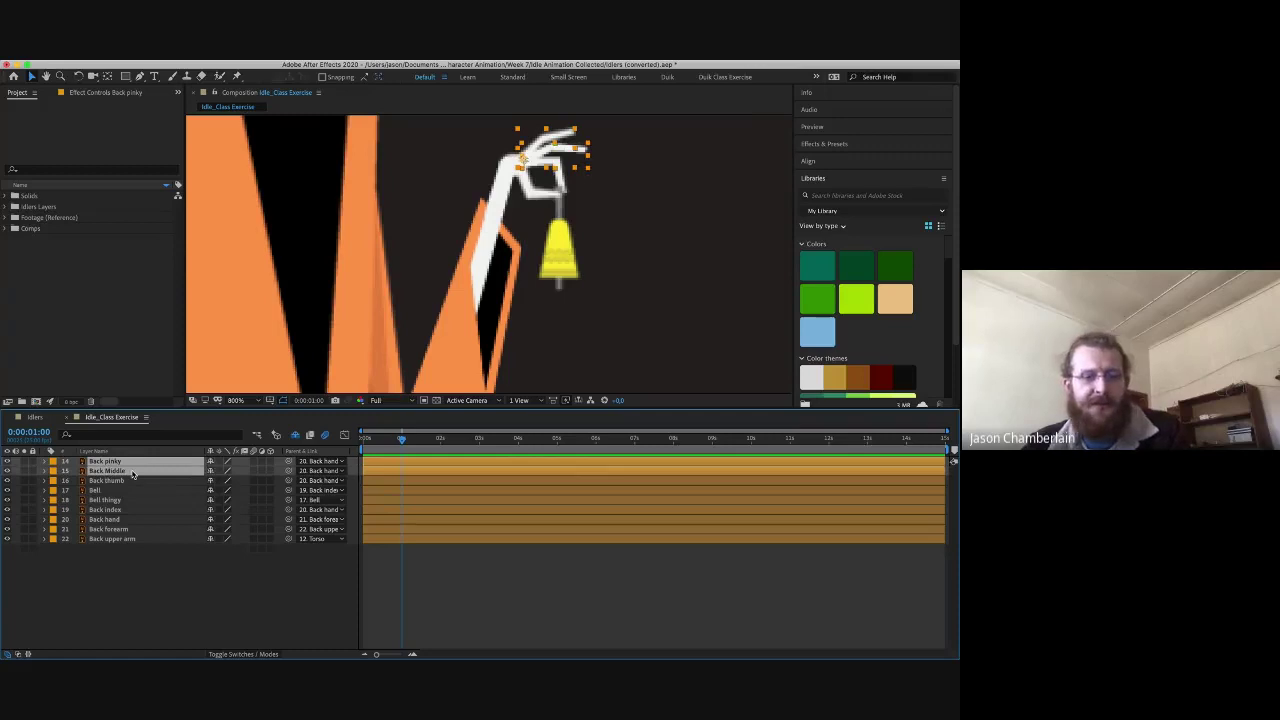
key("r")
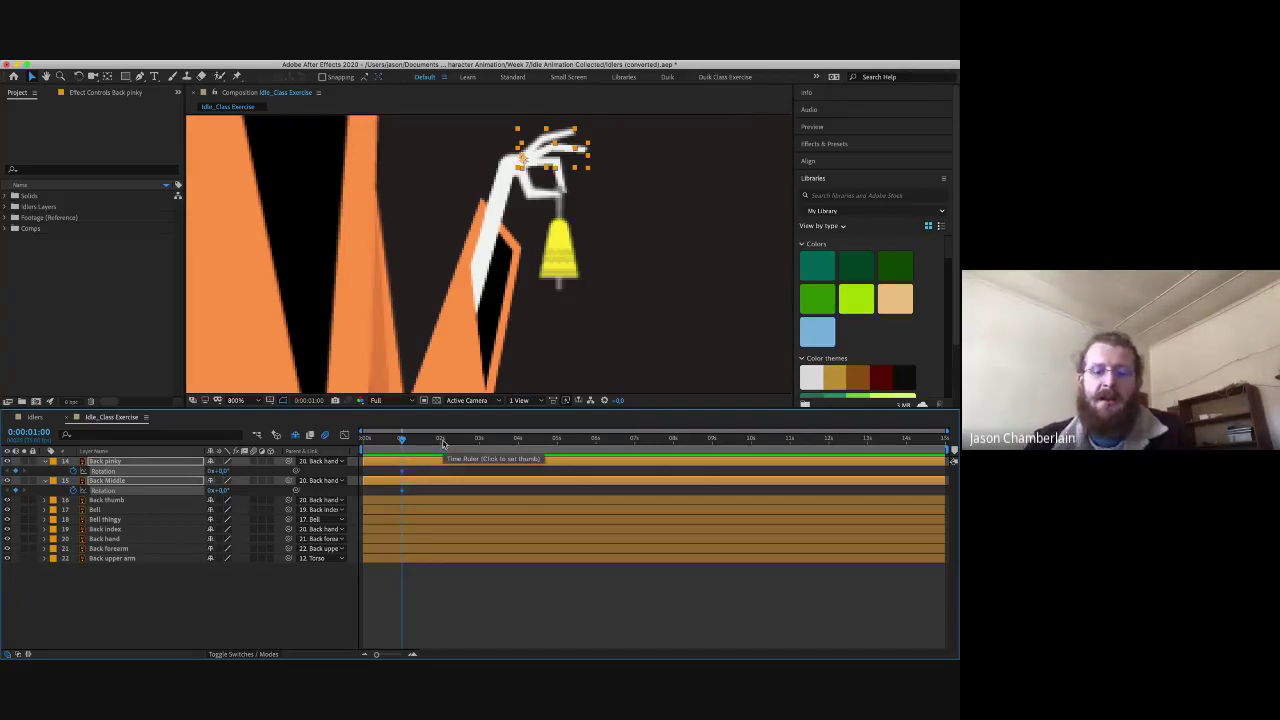
key("End")
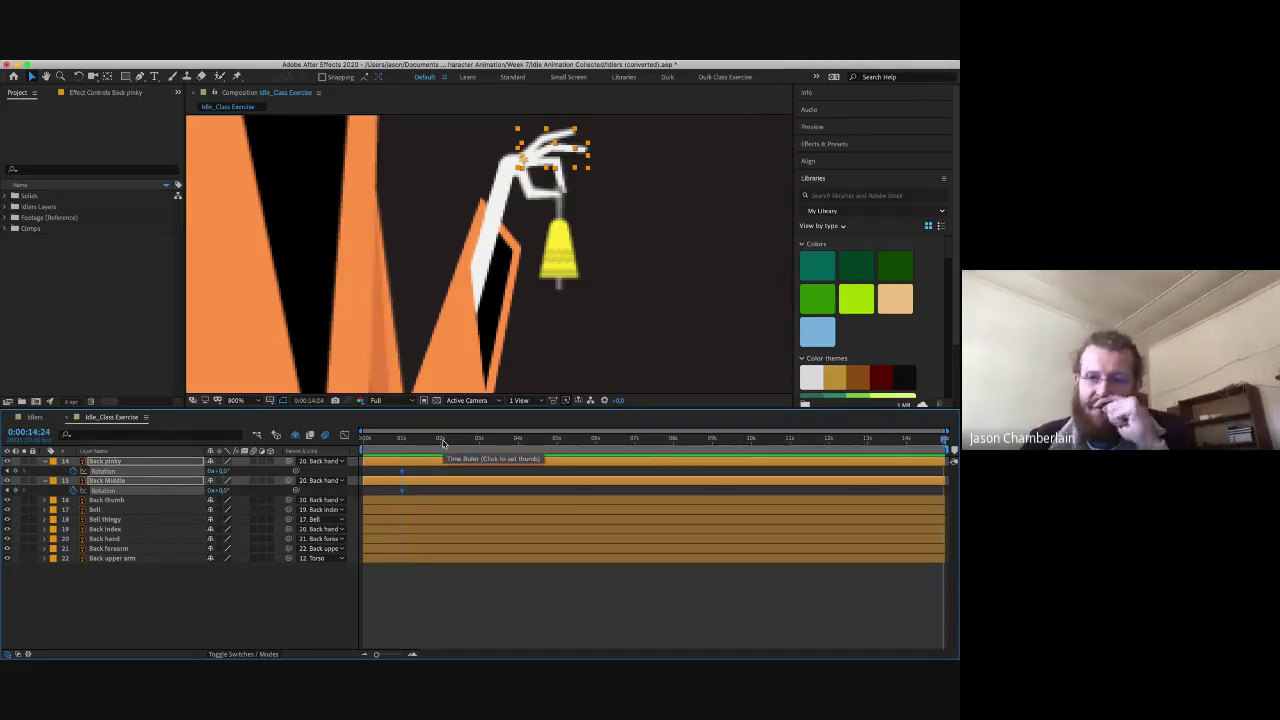
- Check Back thumb's rotation keyframes at 2 seconds, then reselect Back Middle and Back pinky
left_click(402, 502)
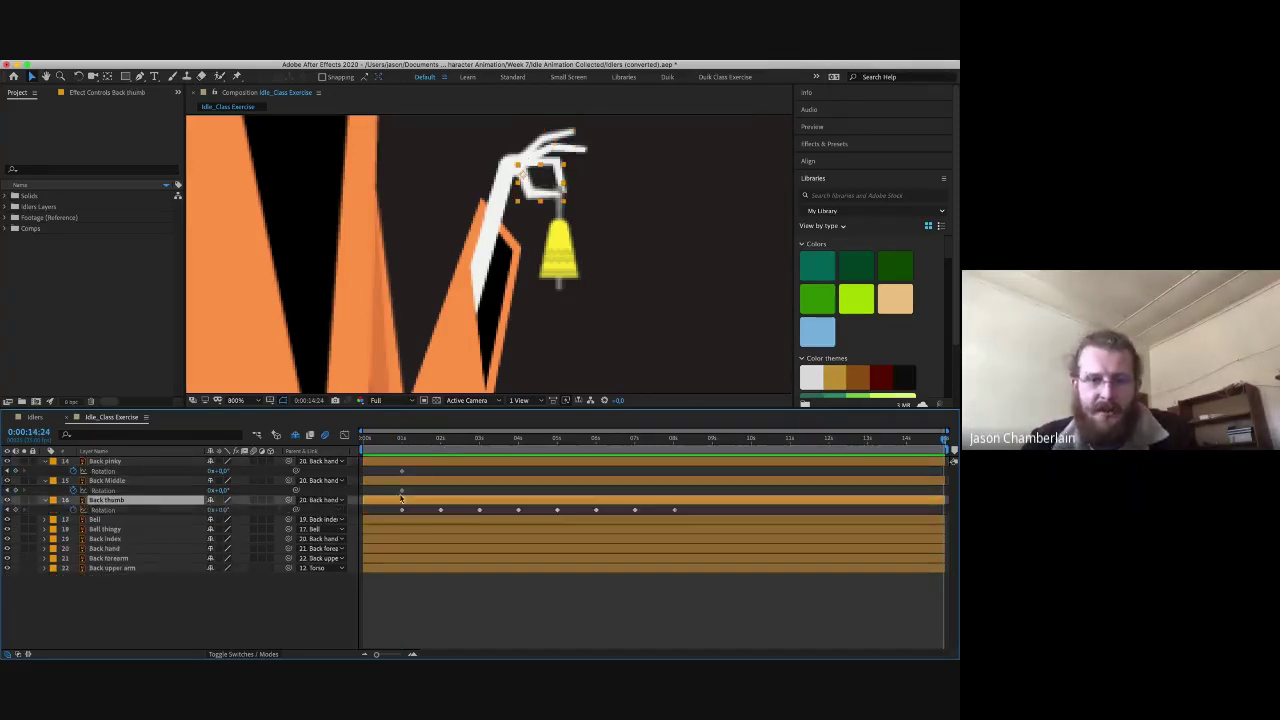
key("u")
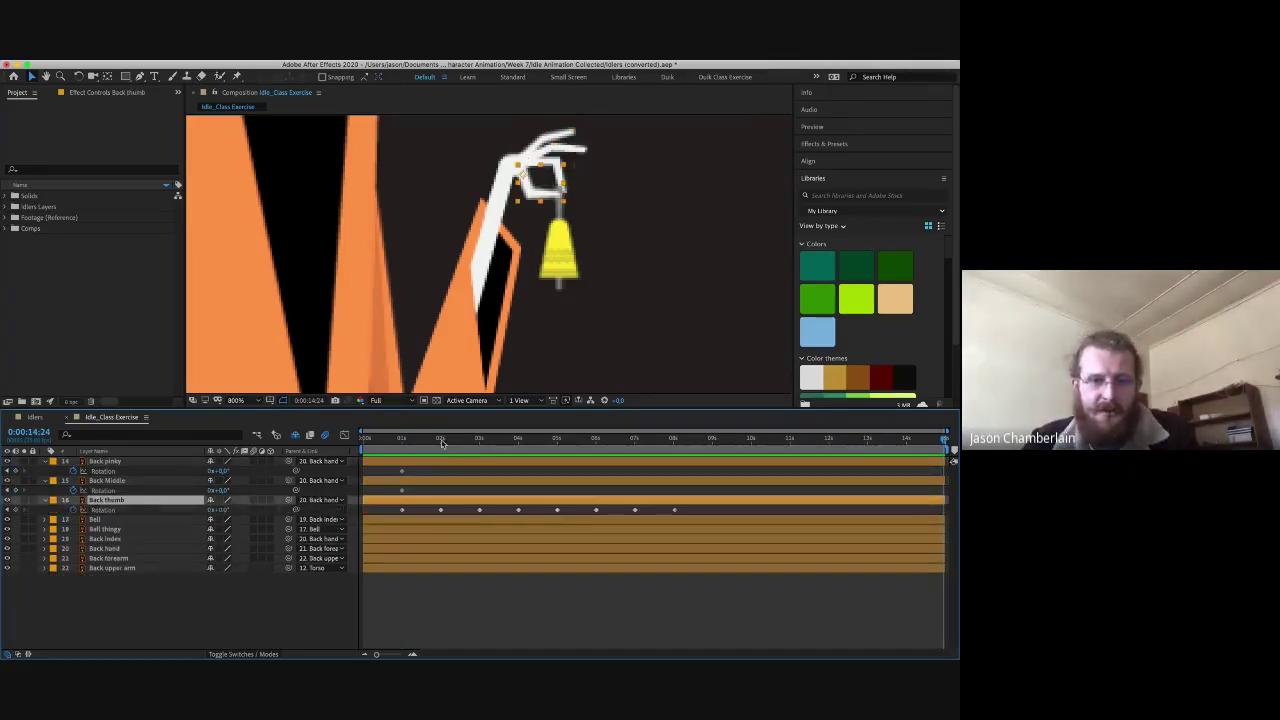
left_click(403, 450)
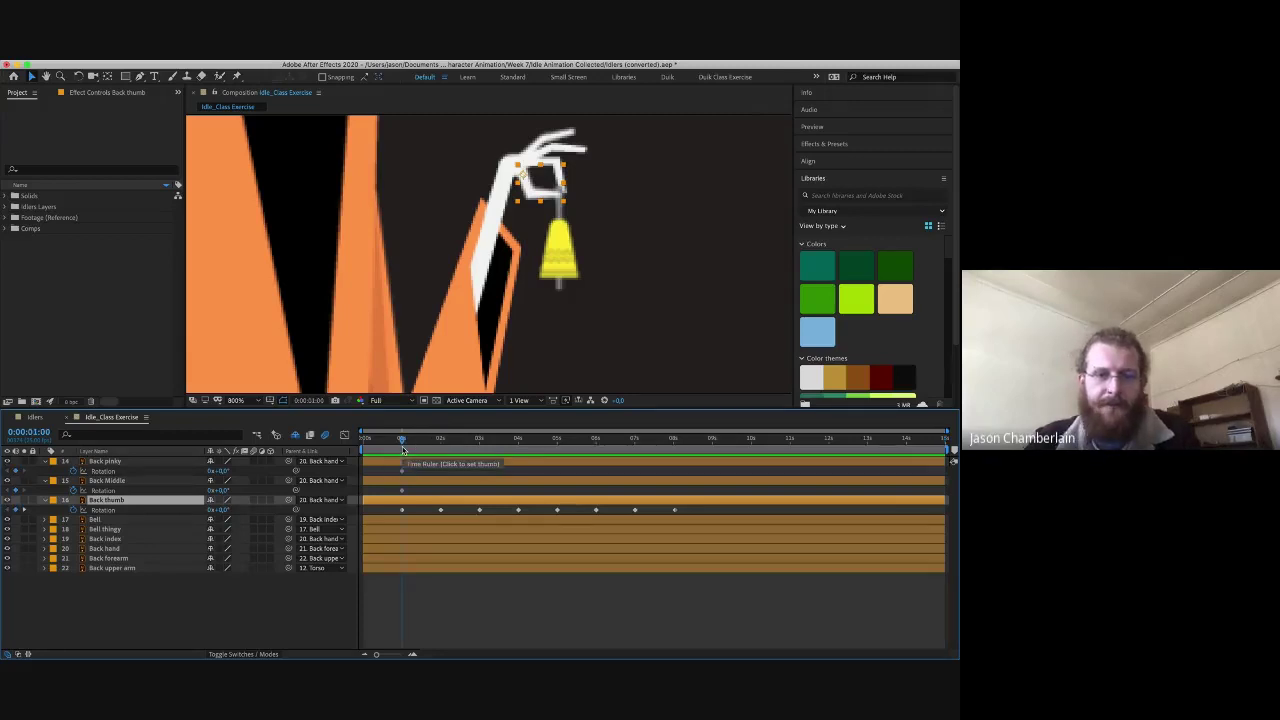
key("k")
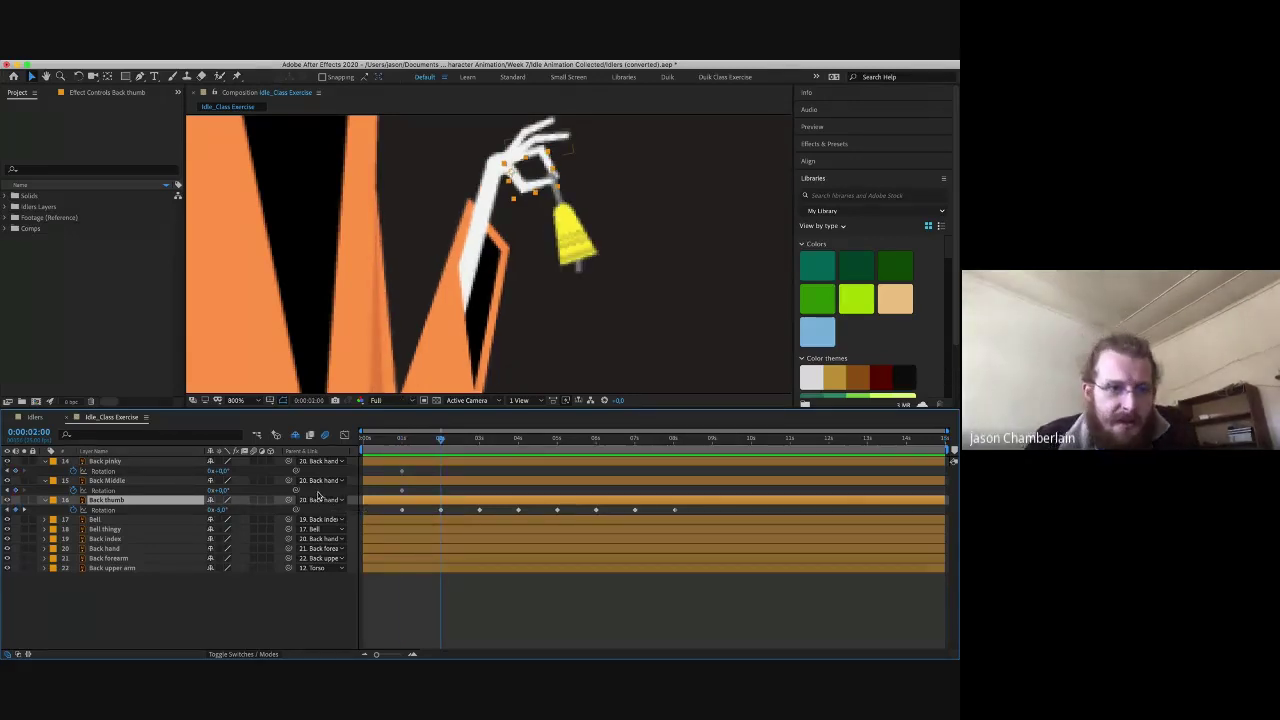
left_click(174, 480)
left_click(176, 463, "shift")
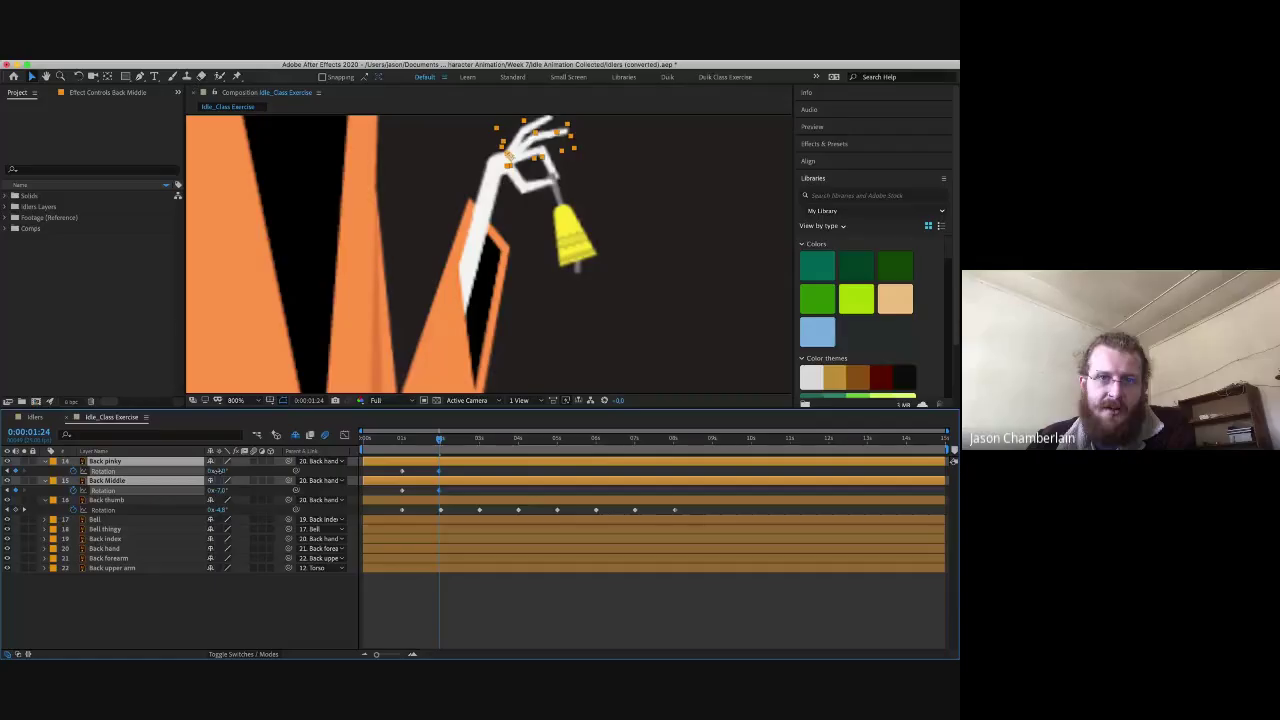
- Key Back pinky rotation at 2 seconds and set it to 10° at 3 seconds
left_click_drag(218, 470, 215, 470)
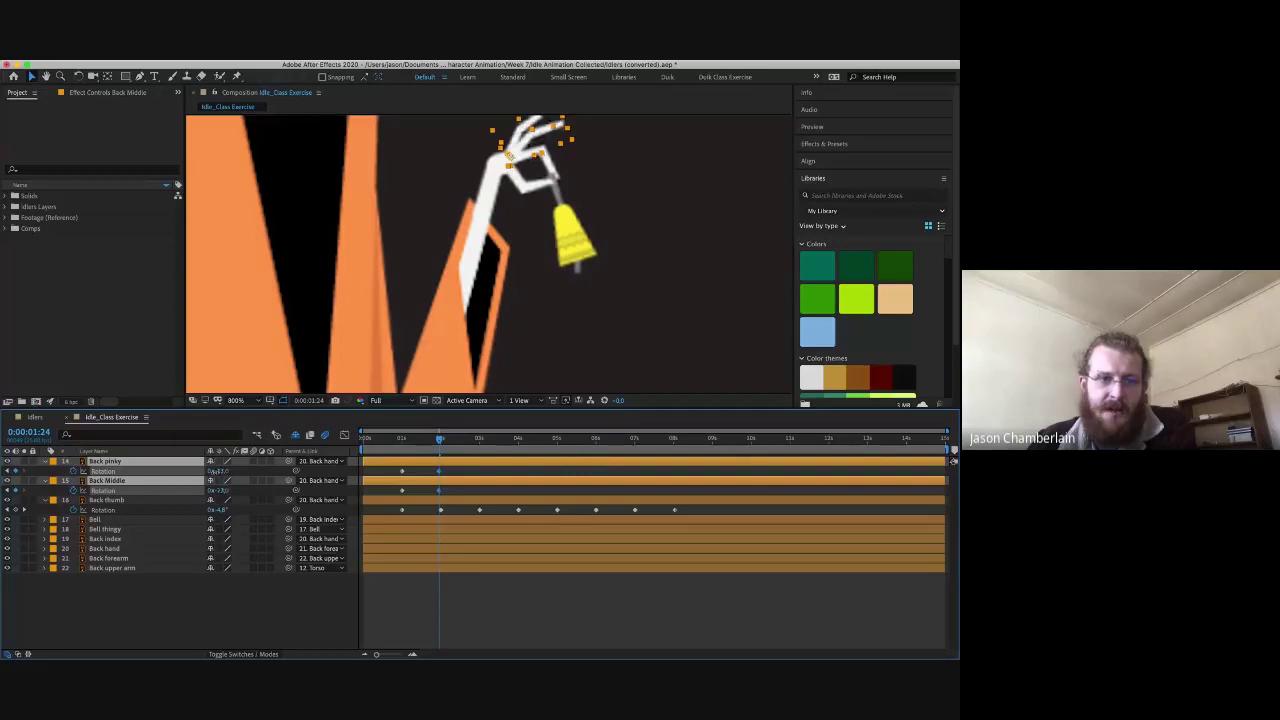
left_click_drag(215, 470, 222, 470)
left_click(226, 470)
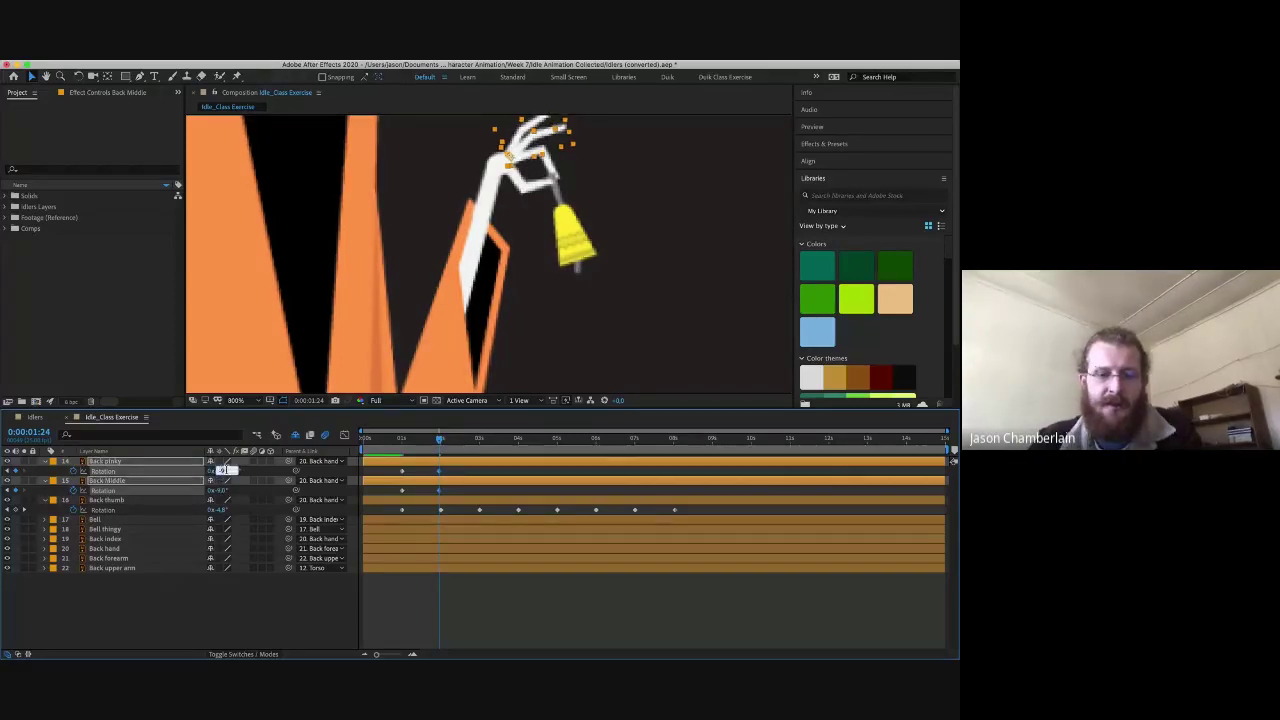
key("Return")
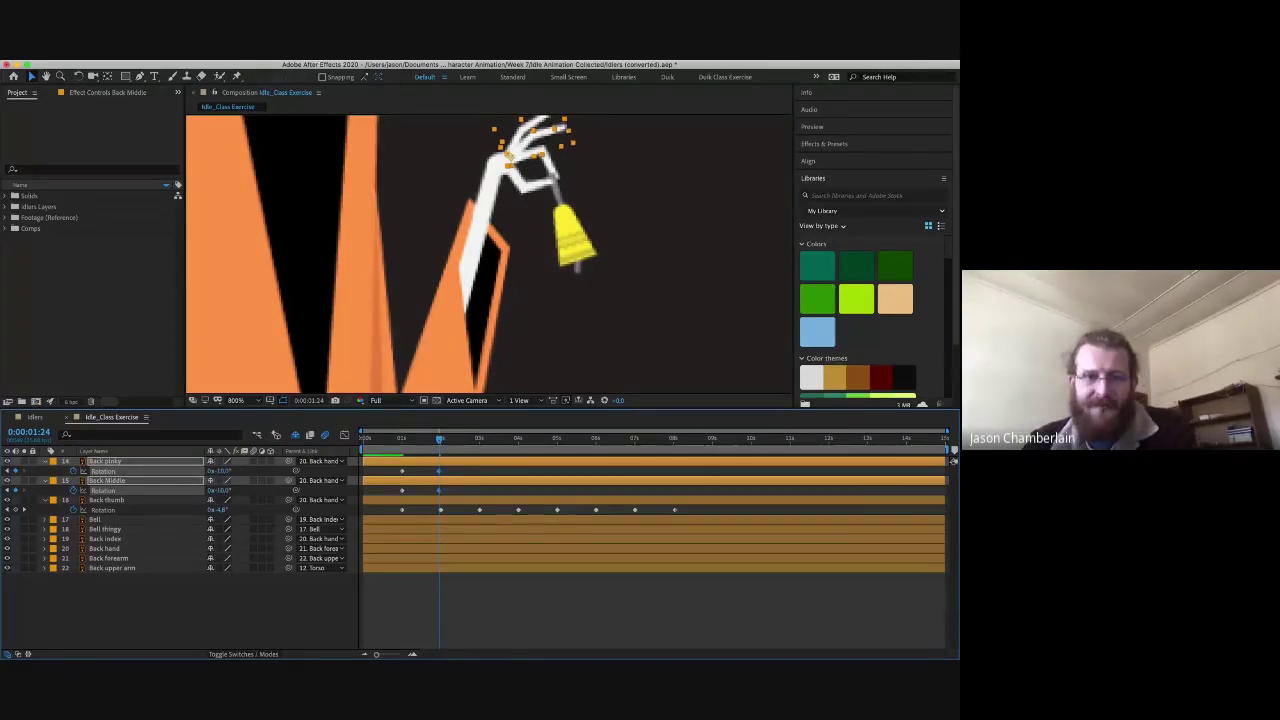
key("Page_Down")
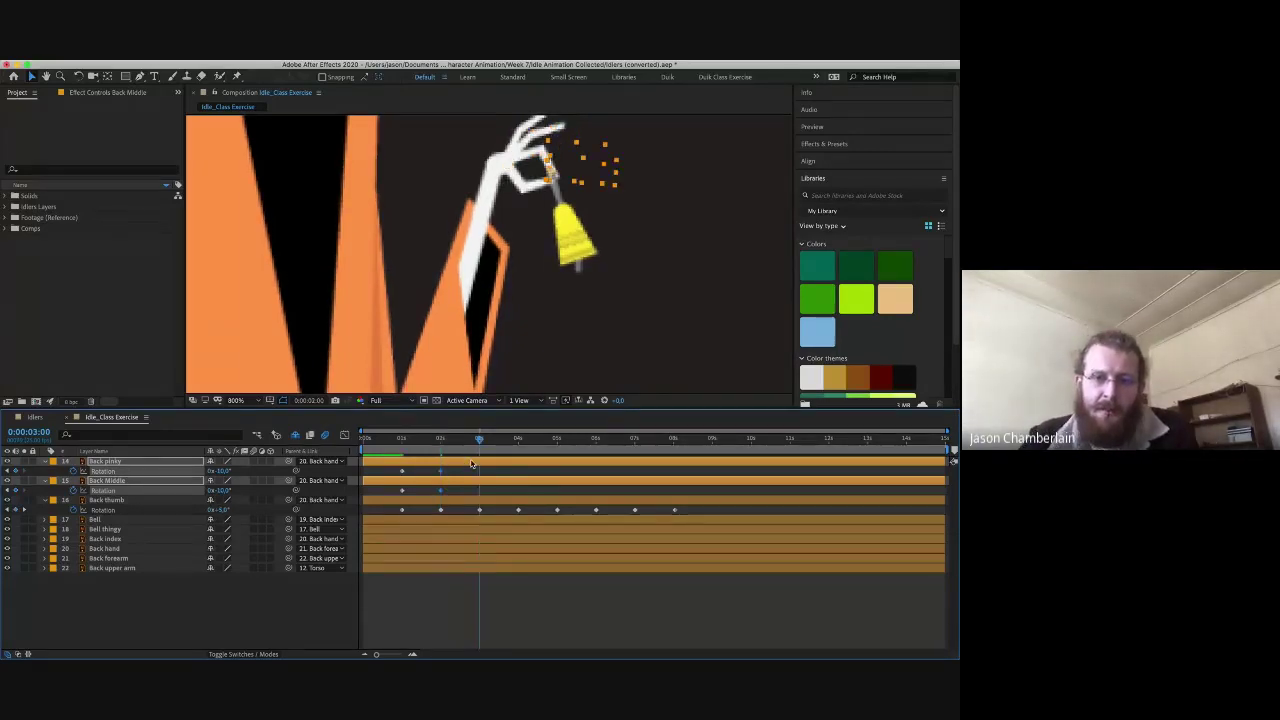
key("k")
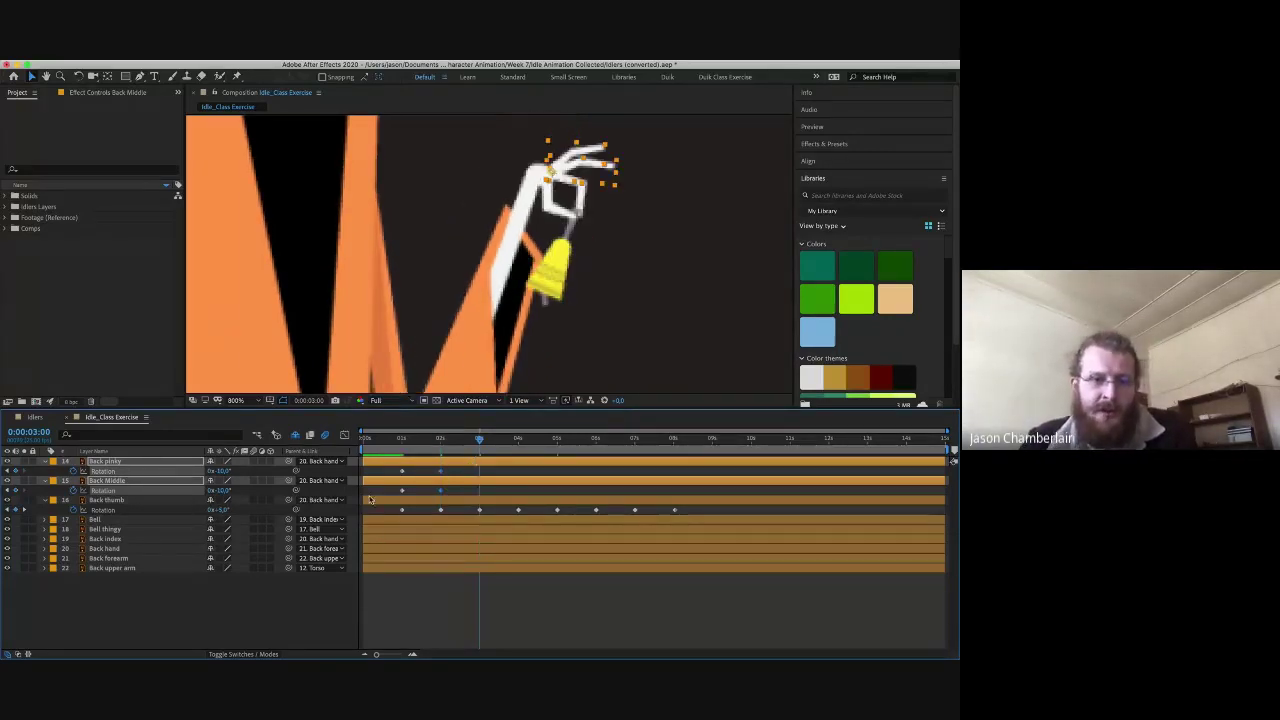
left_click(222, 471)
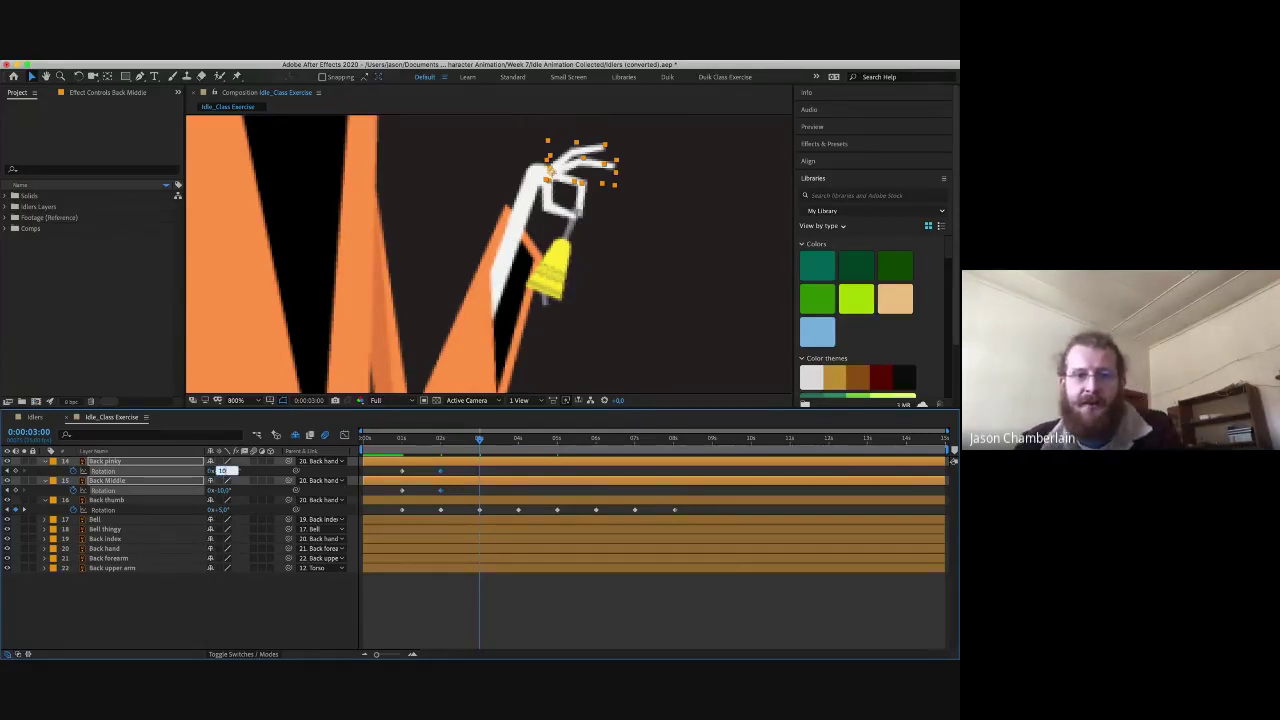
type("10")
key("Return")
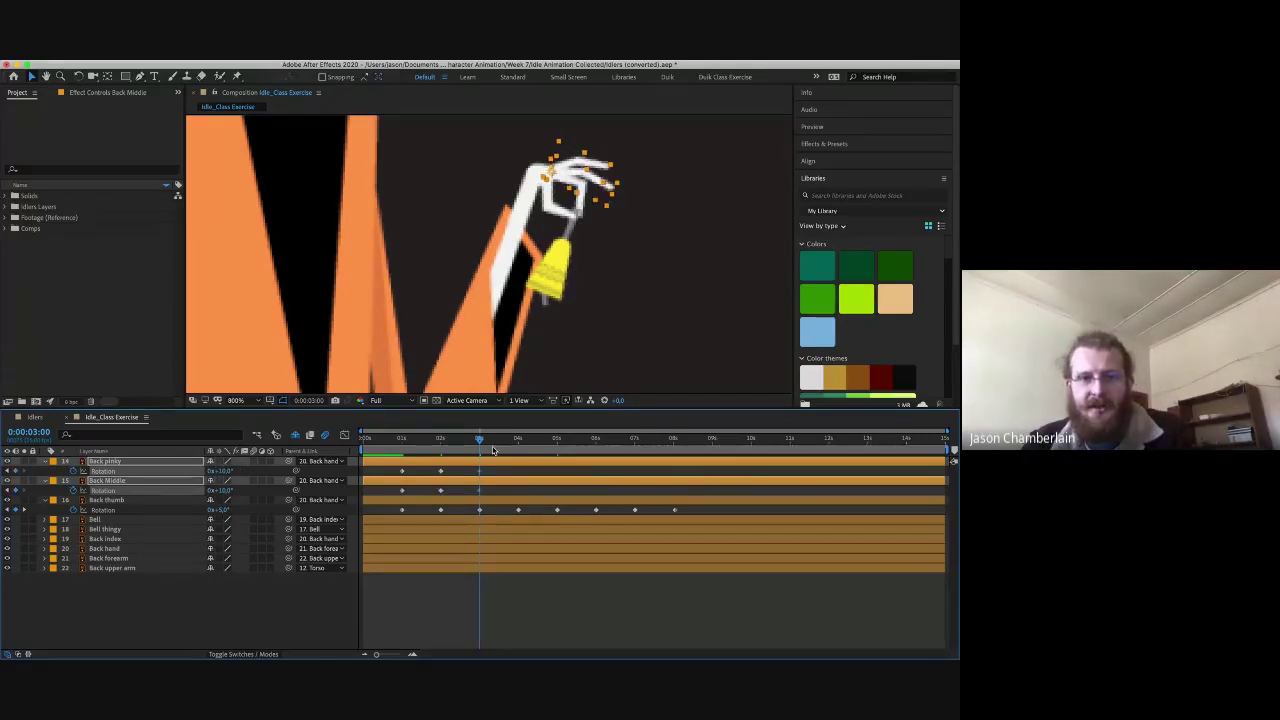
- Paste the copied rotation keyframes onto Back Middle's Rotation at 4 seconds
left_click(518, 441)
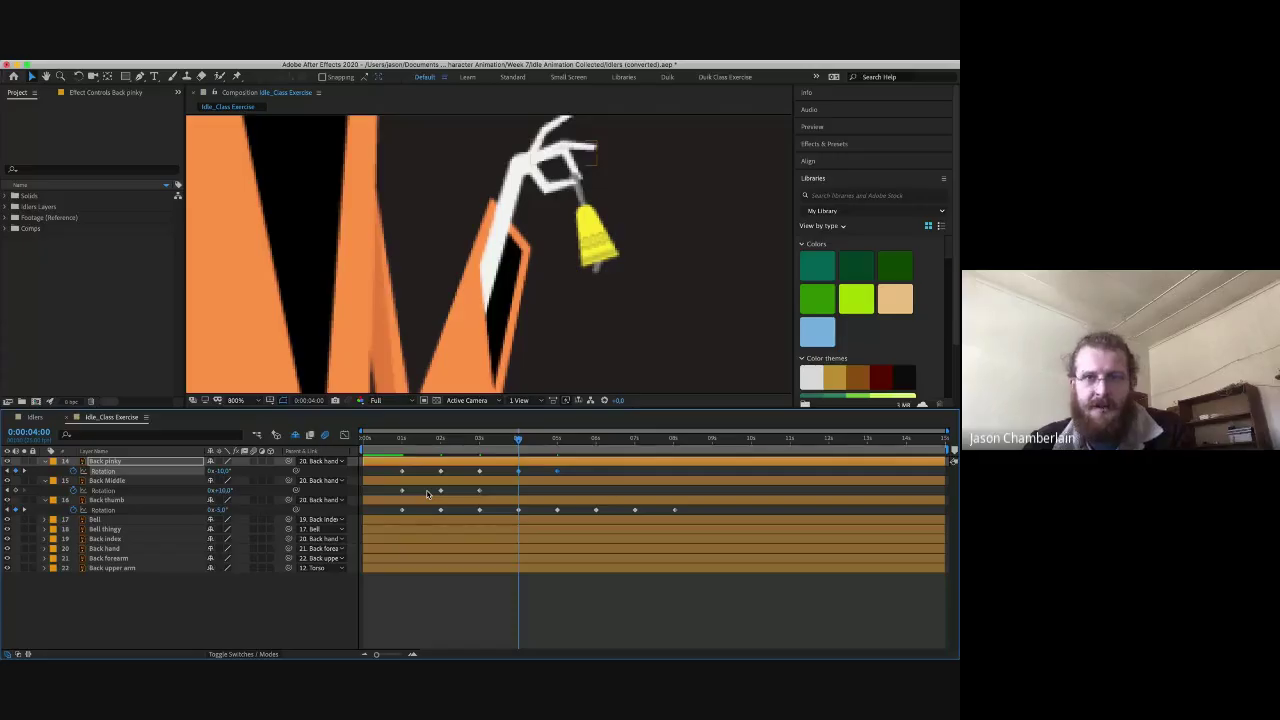
left_click(560, 481)
key("ctrl+v")
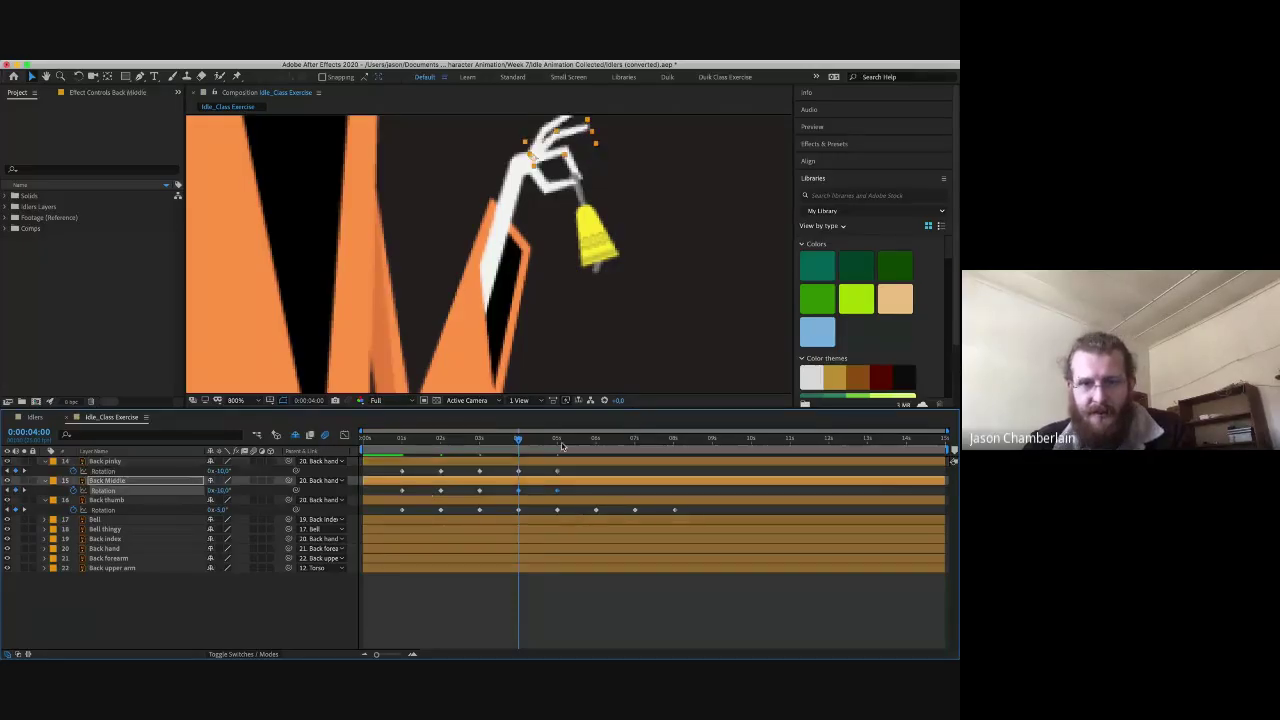
left_click(597, 446)
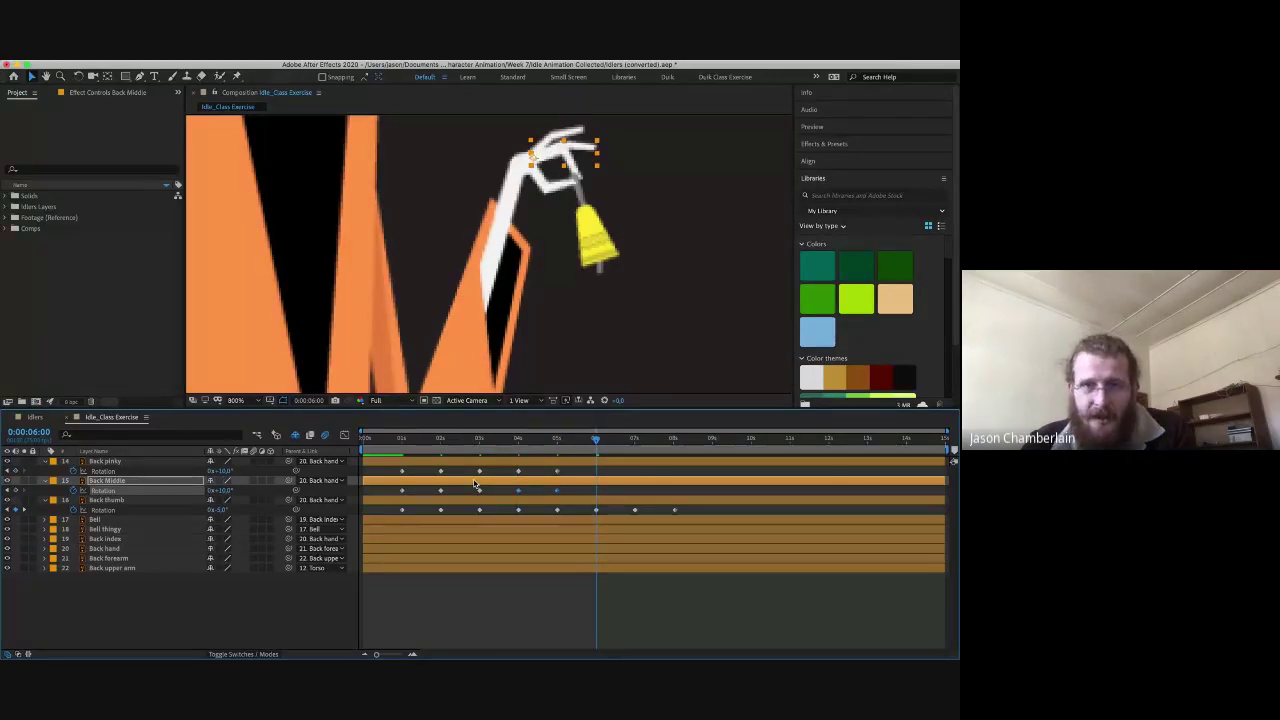
left_click(524, 438)
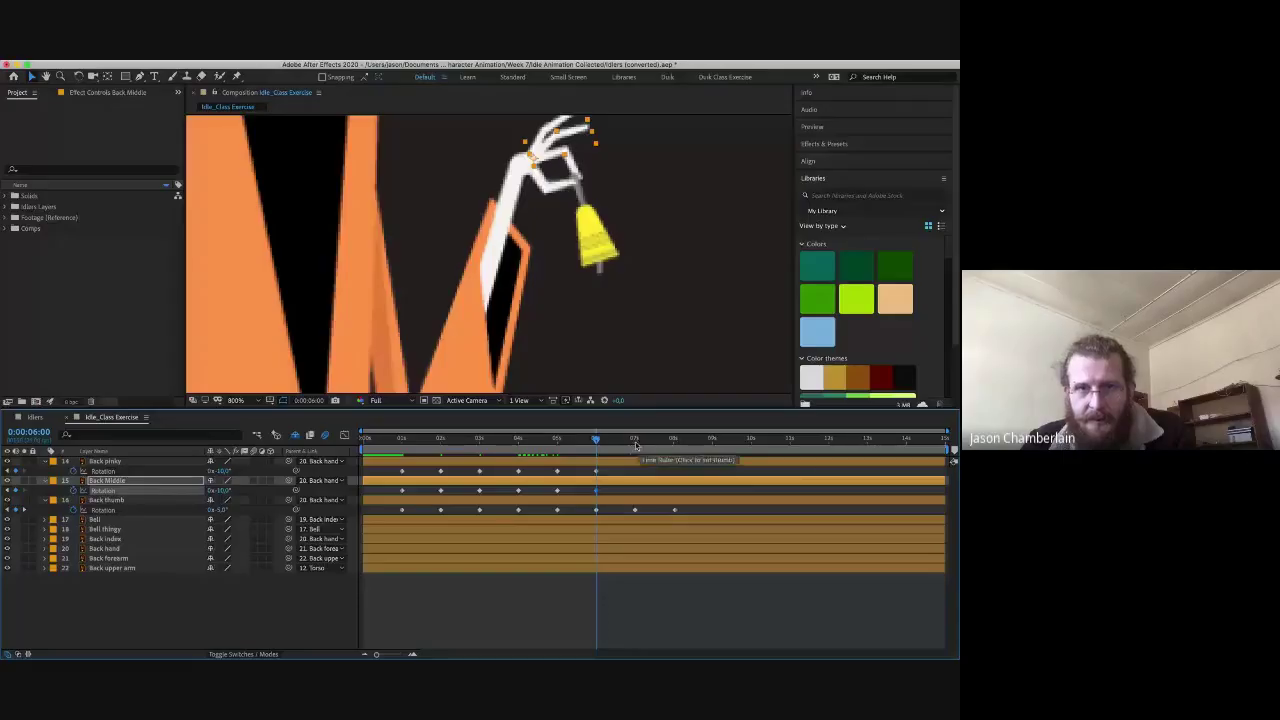
- At 7 seconds, set both Back pinky and Back Middle rotation to 5°, then move to 8 seconds
left_click(635, 442)
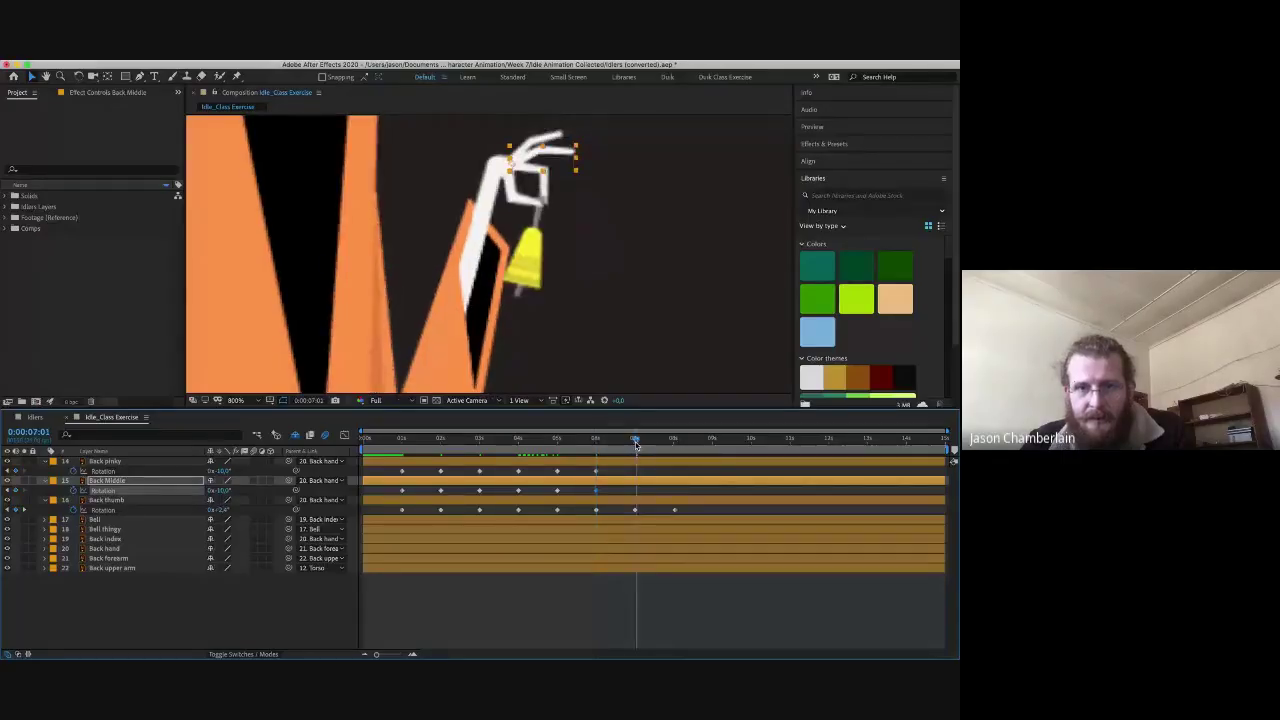
left_click(634, 442)
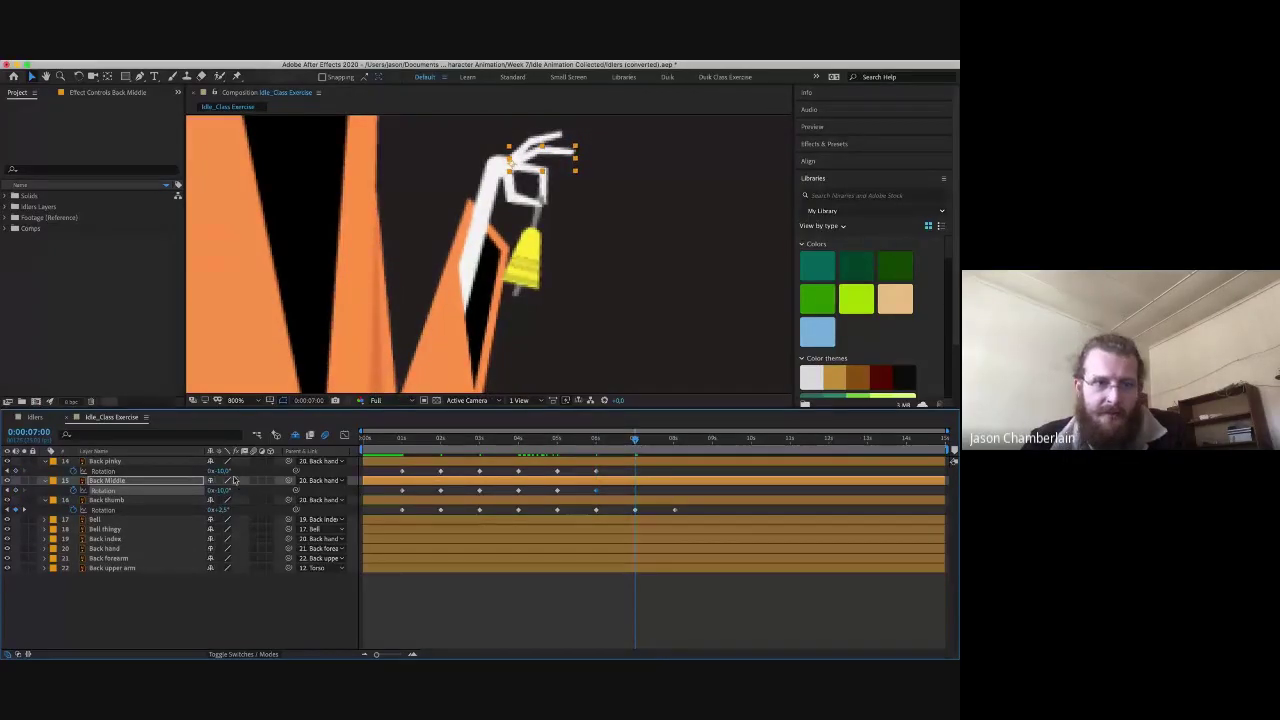
type("5")
key("Return")
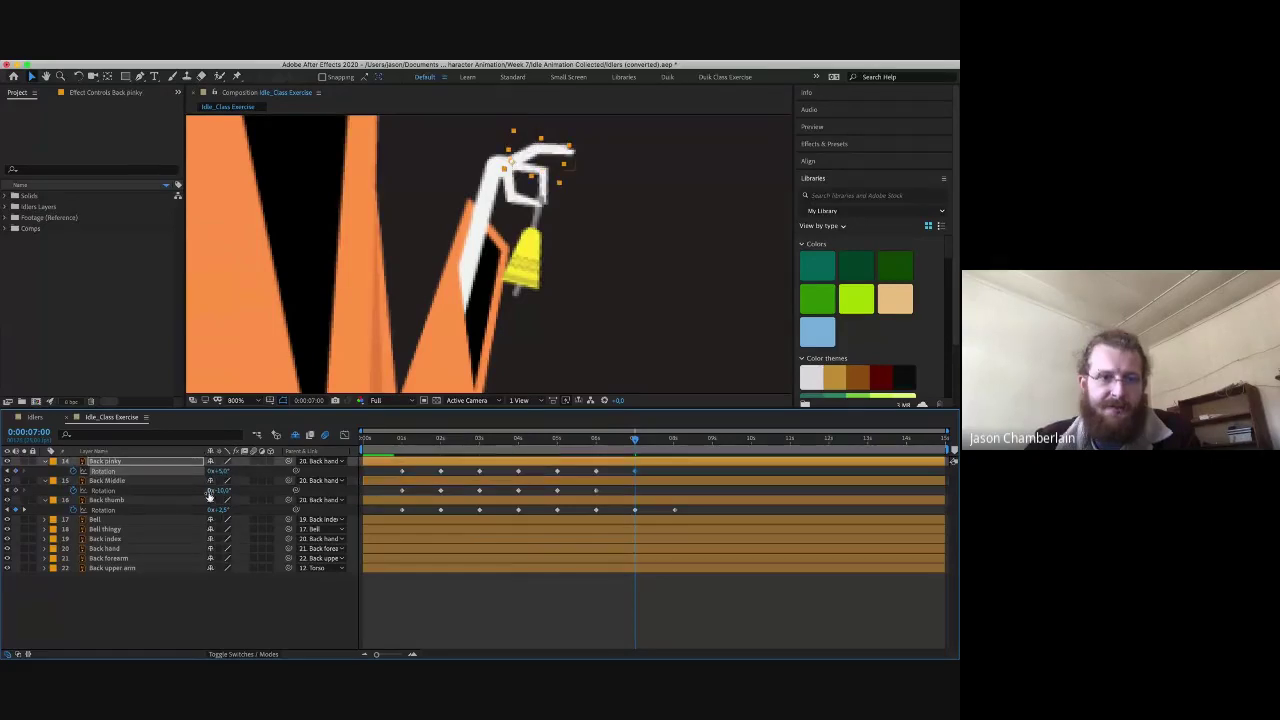
left_click(224, 490)
type("5")
key("Return")
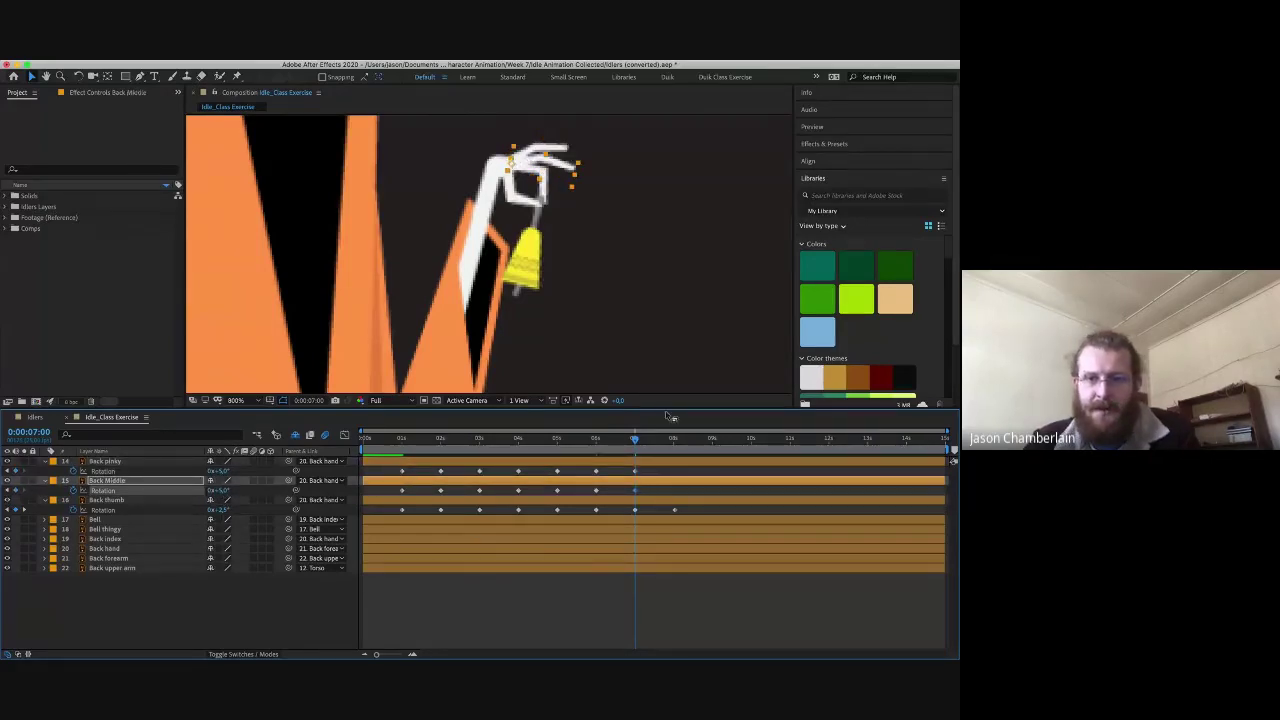
left_click(675, 441)
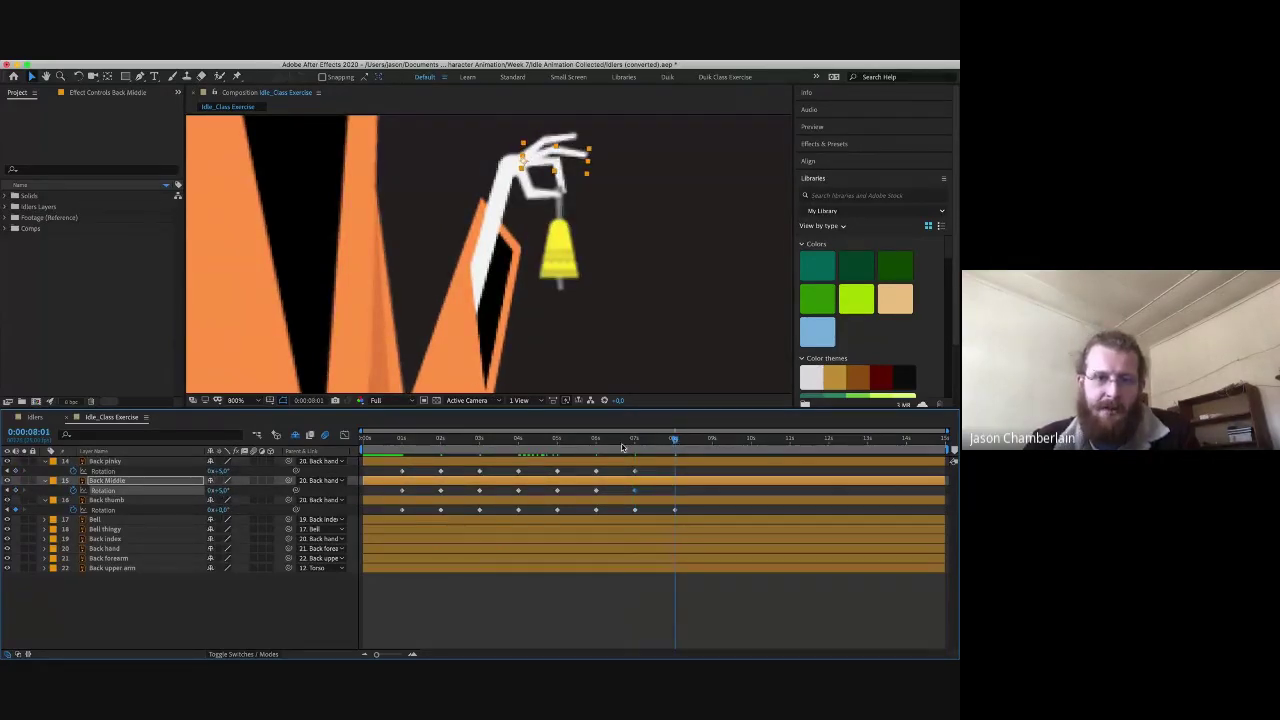
left_click(403, 472)
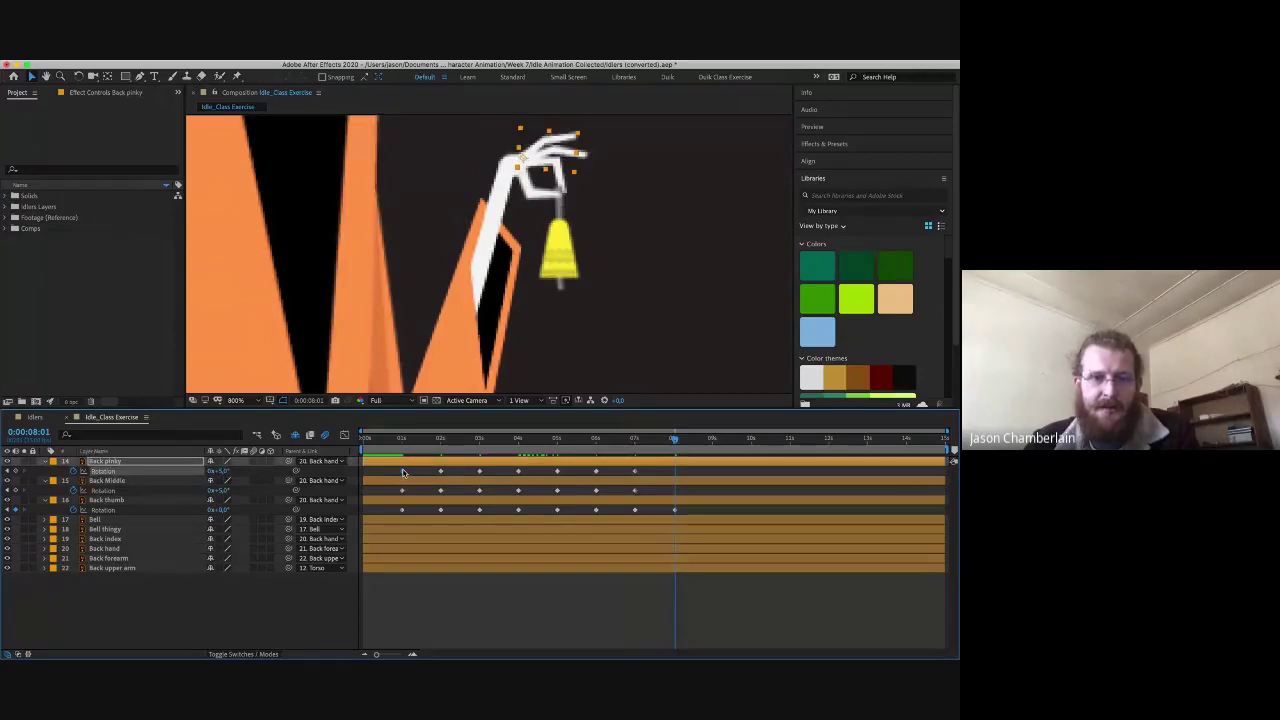
left_click(404, 491)
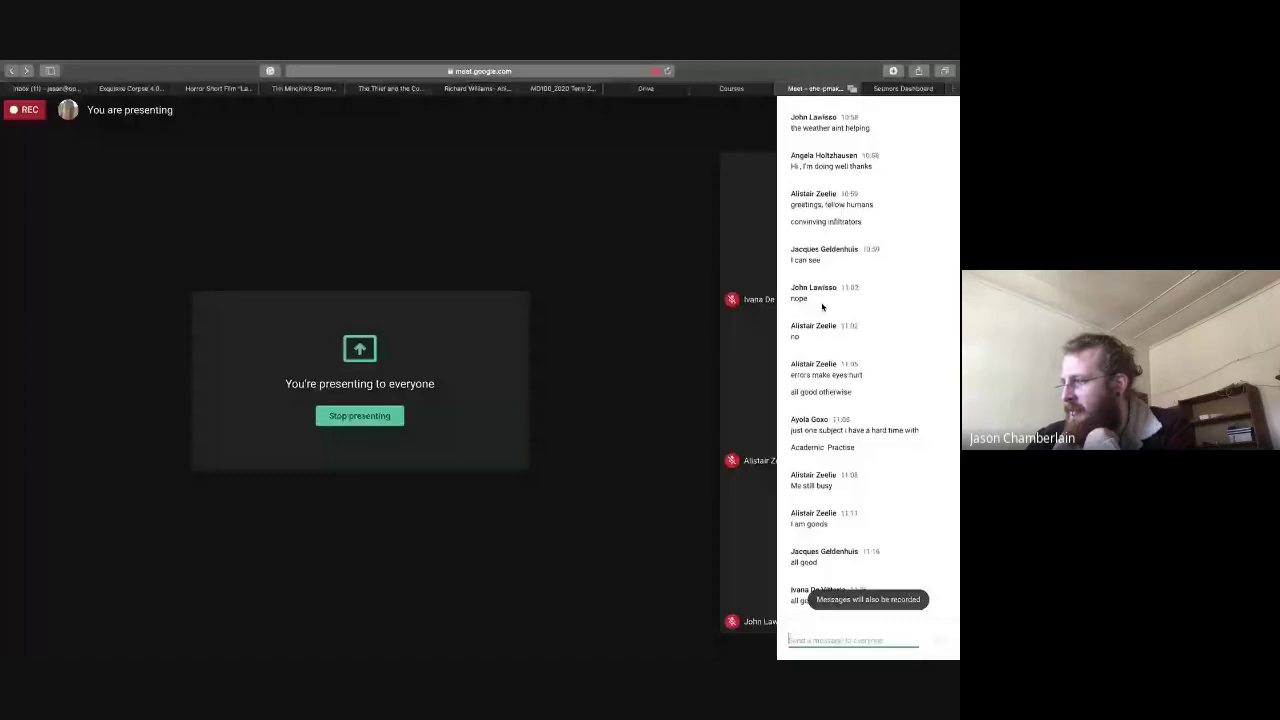
key("super+Tab")
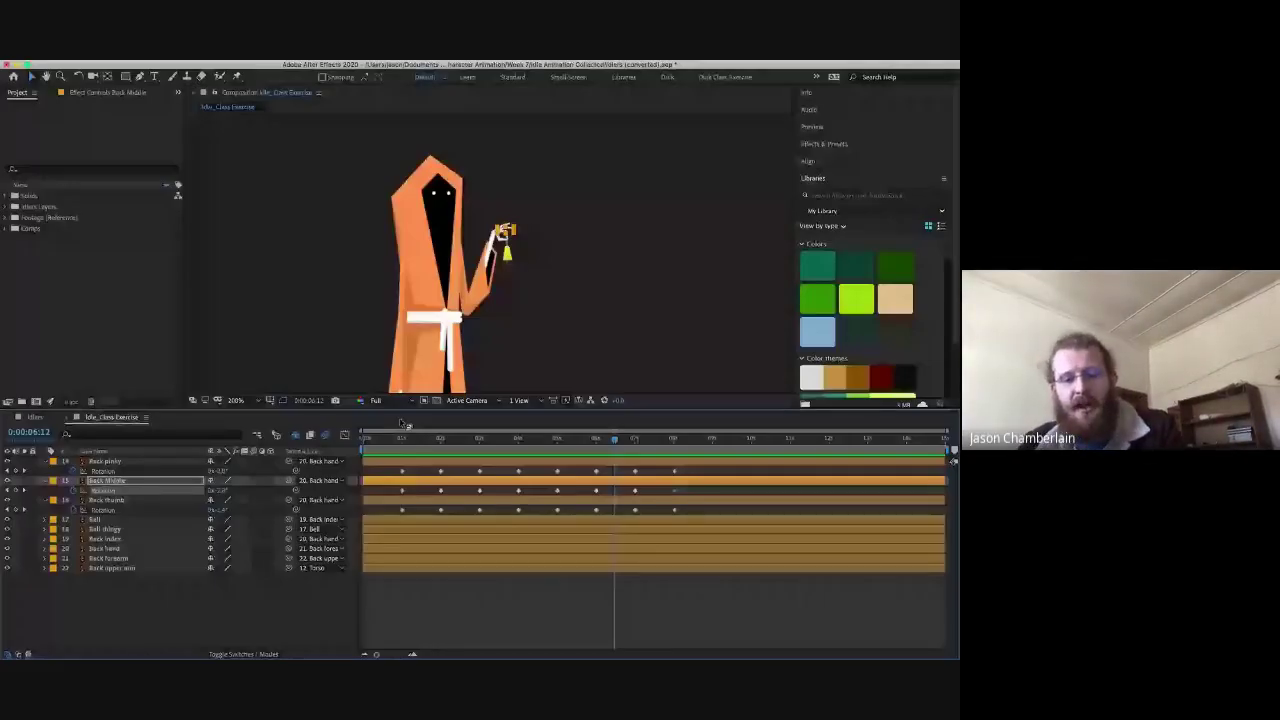
- Apply Easy Ease (F9) to all layers' rotation keyframes and preview the loop from 1 second
key("super+a")
key("u")
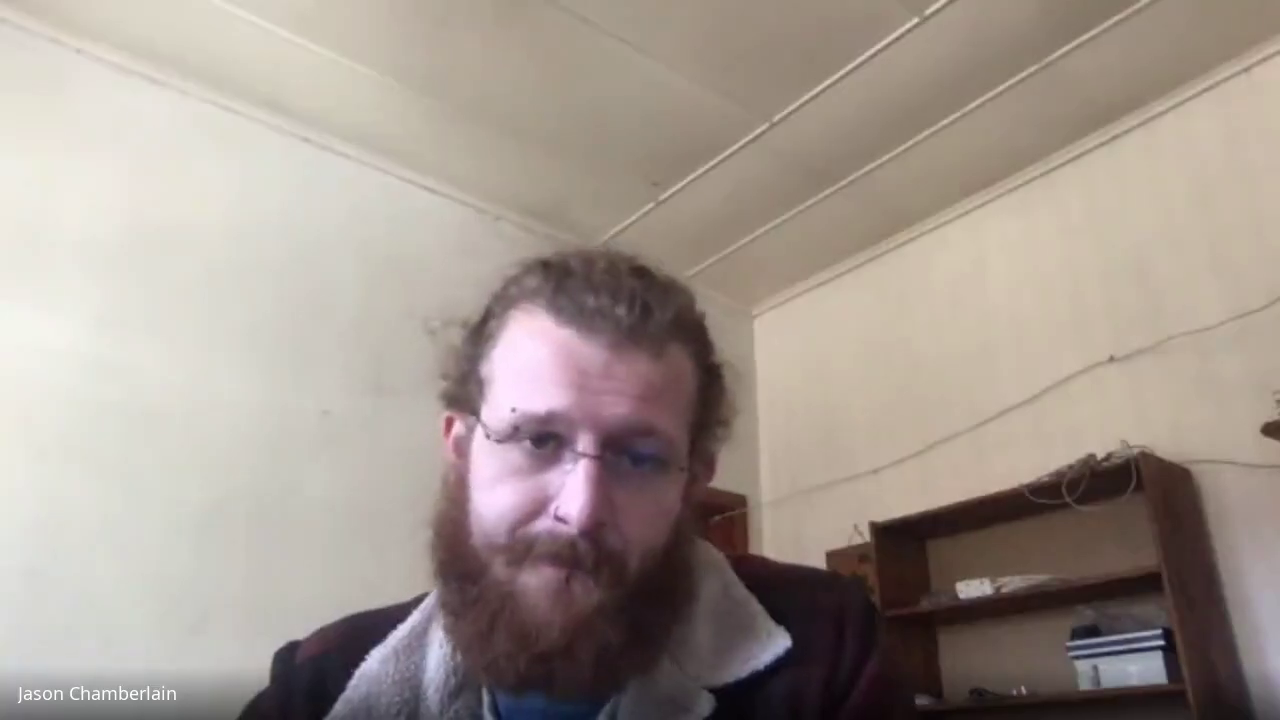
left_click_drag(380, 393, 821, 620)
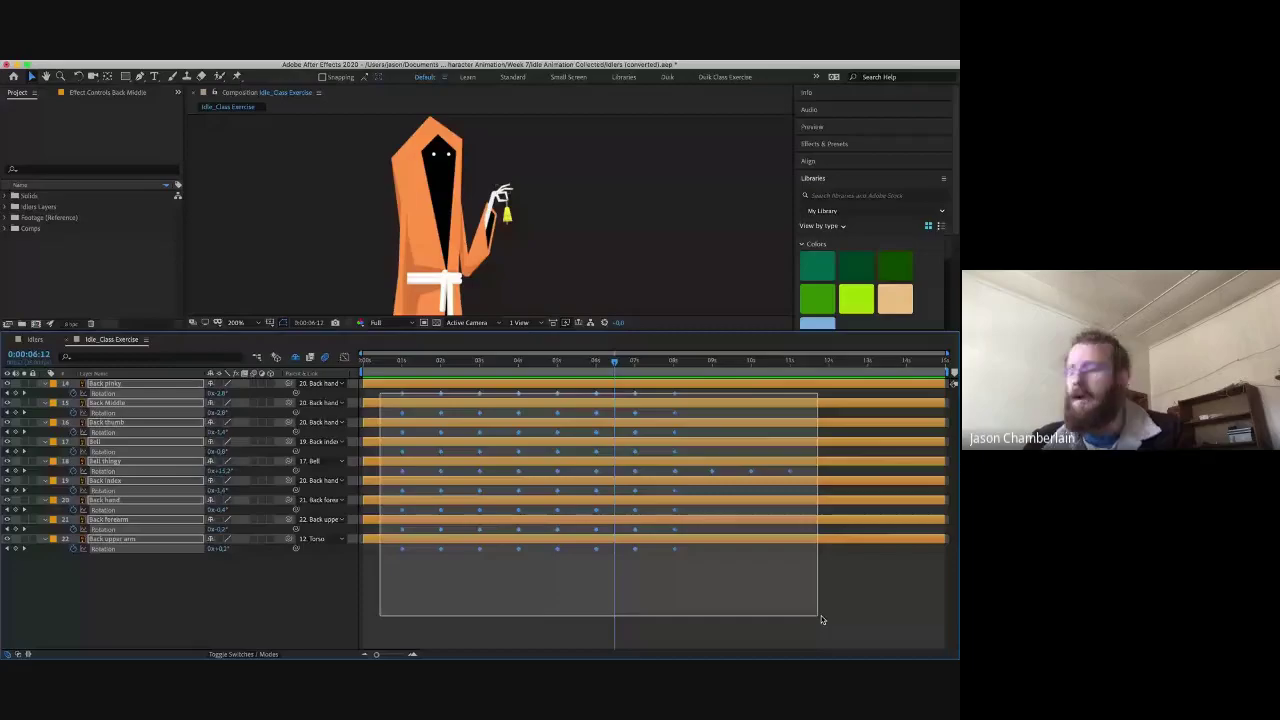
left_click_drag(821, 620, 821, 620)
key("F9")
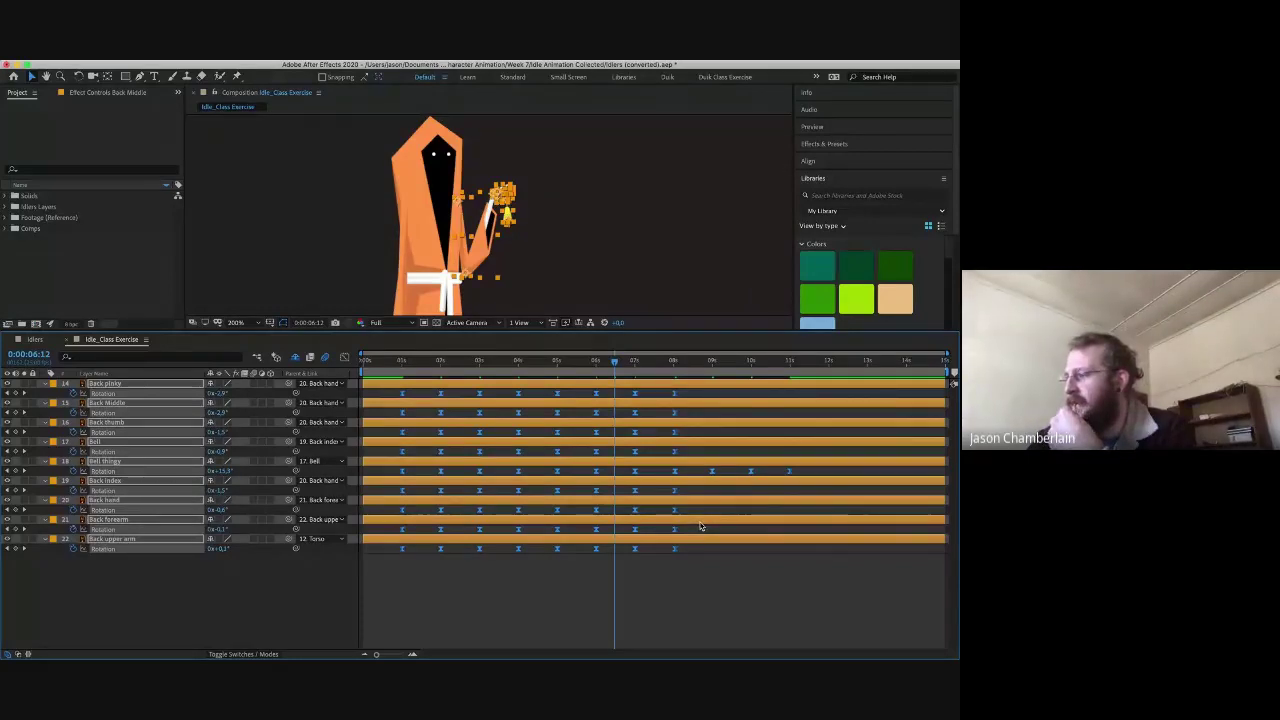
left_click(402, 362)
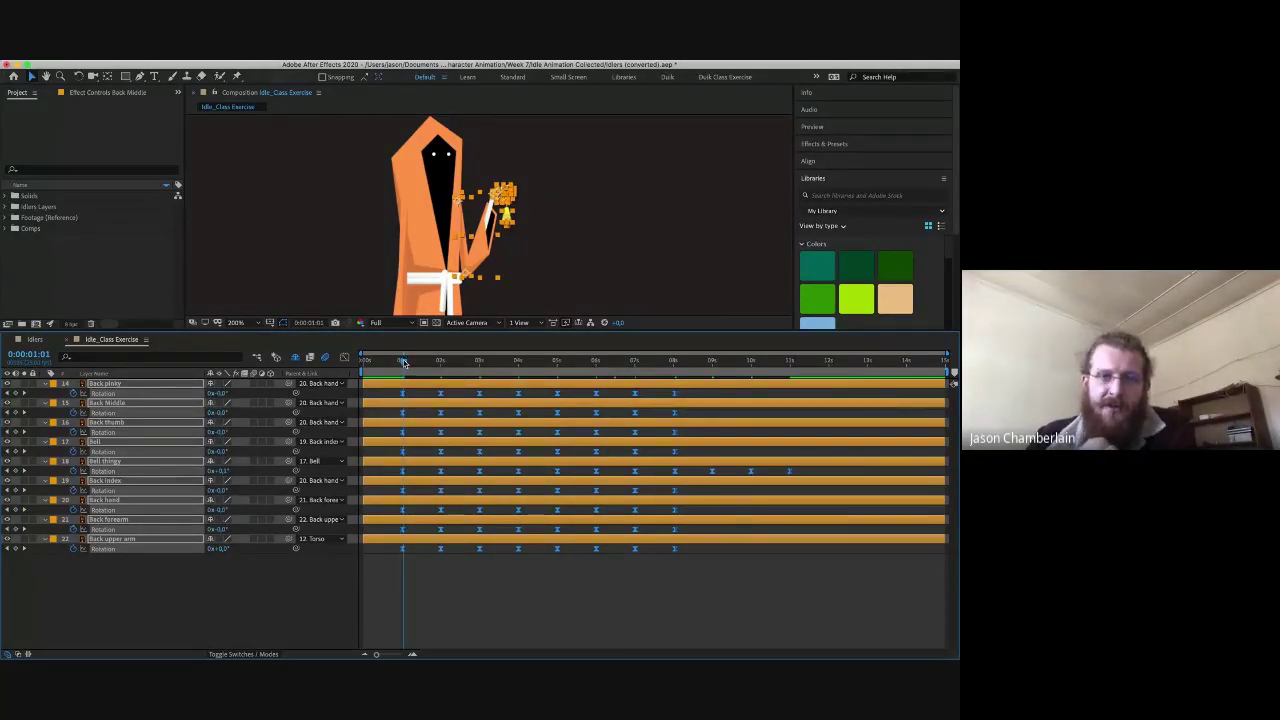
key("space")
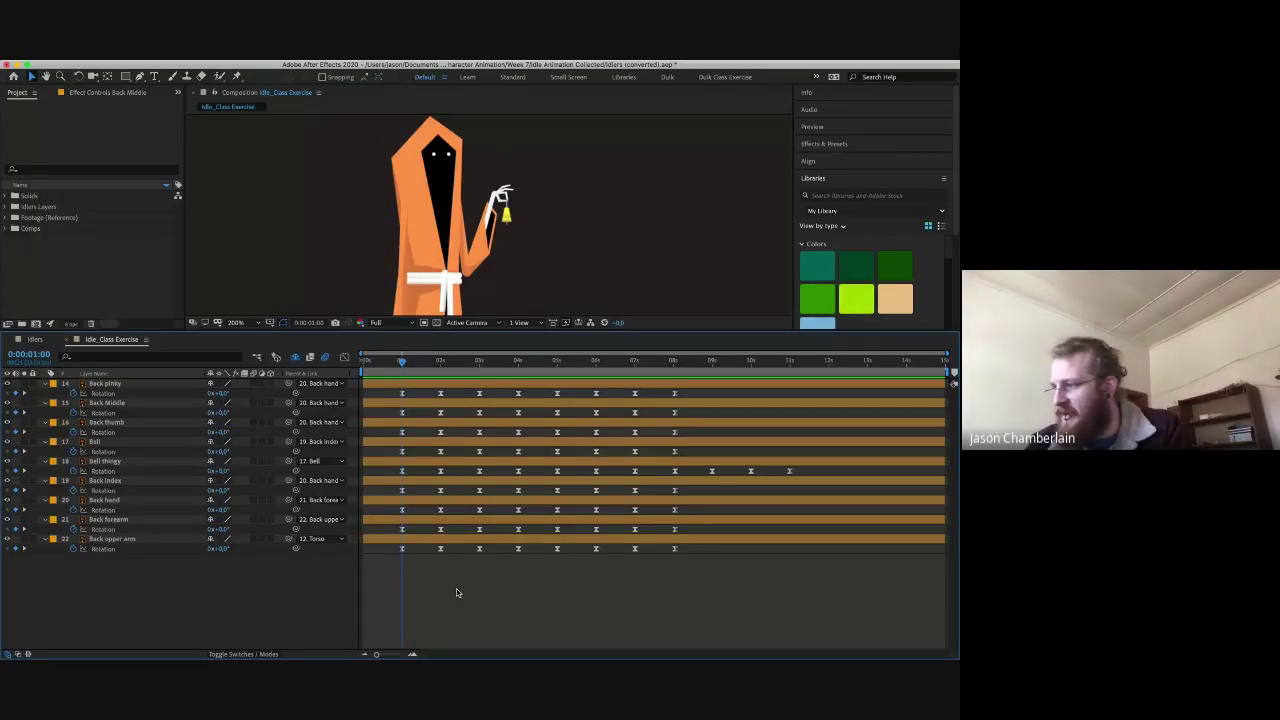
key("super+Tab")
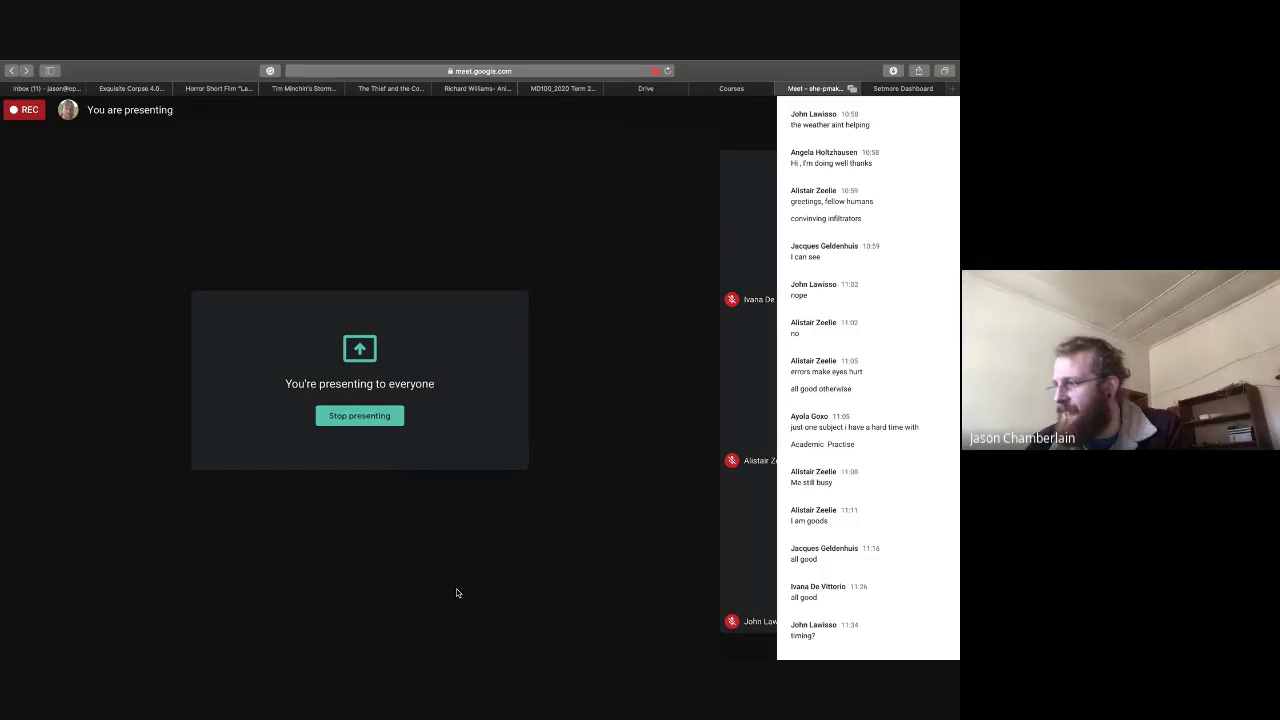
key("super+Tab")
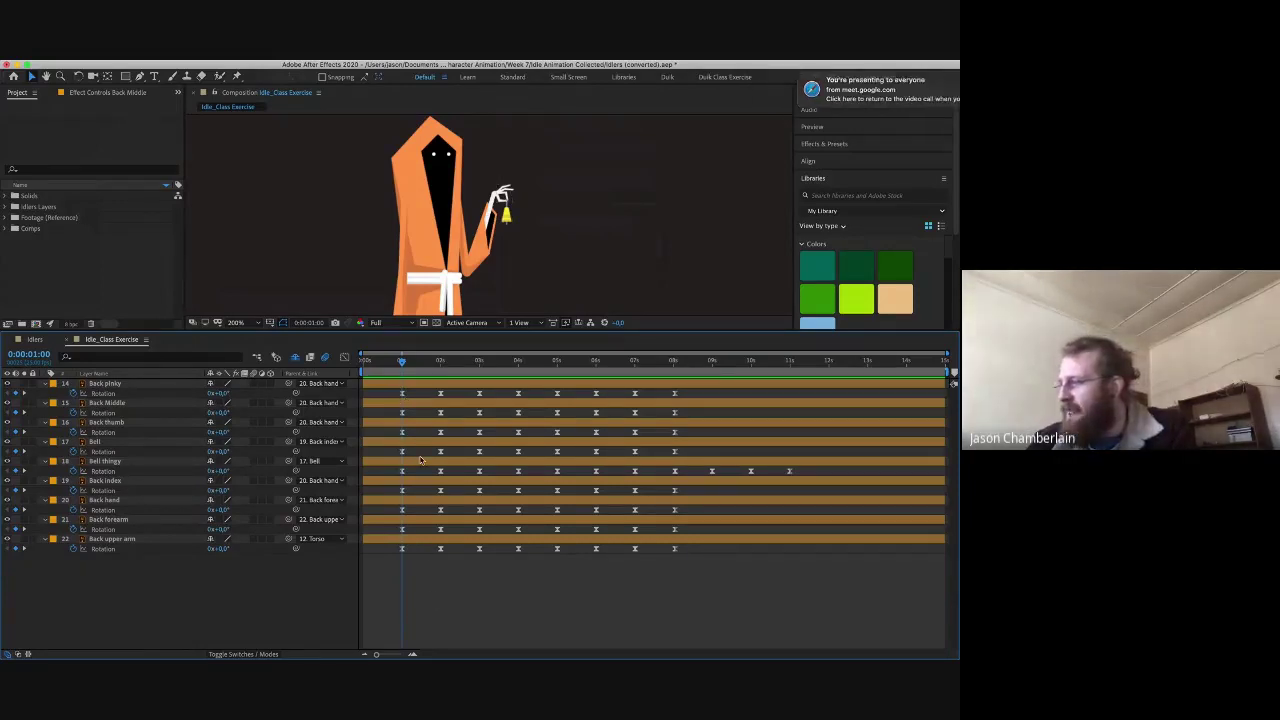
- Select all keyframes on layers 14–22, preview, and pull the keyframe columns earlier
left_click_drag(424, 393, 897, 631)
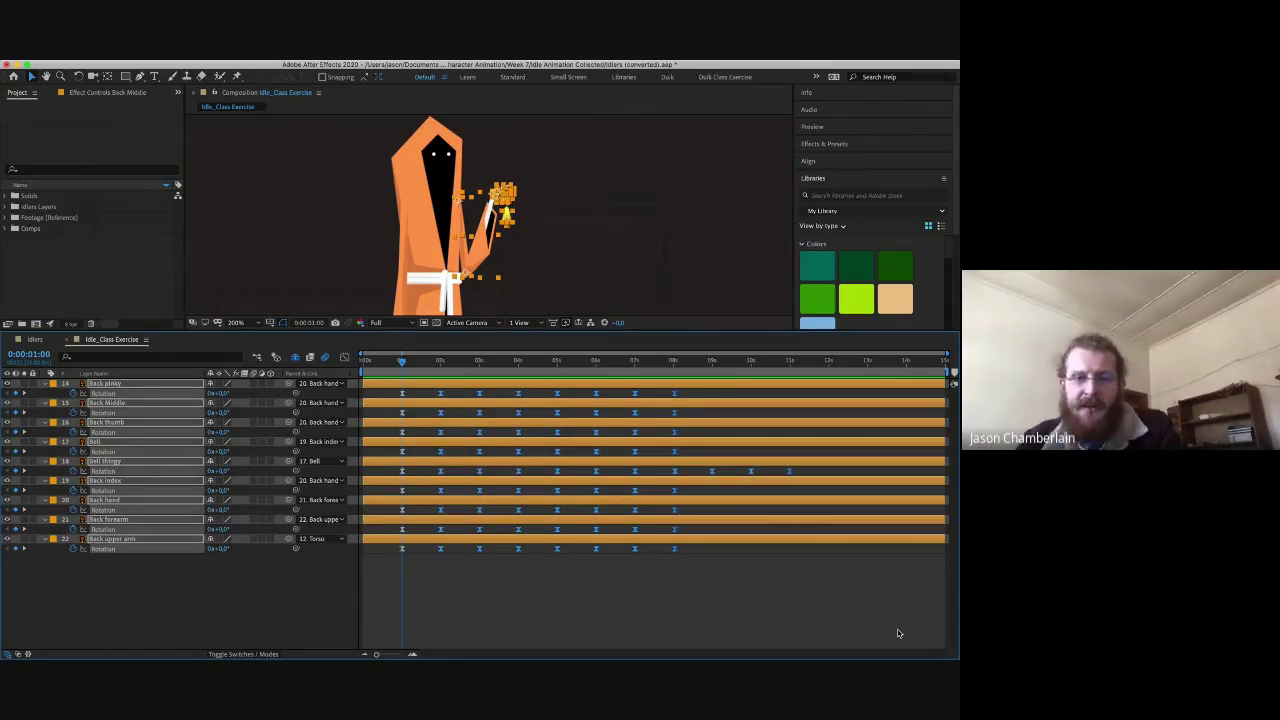
key("space")
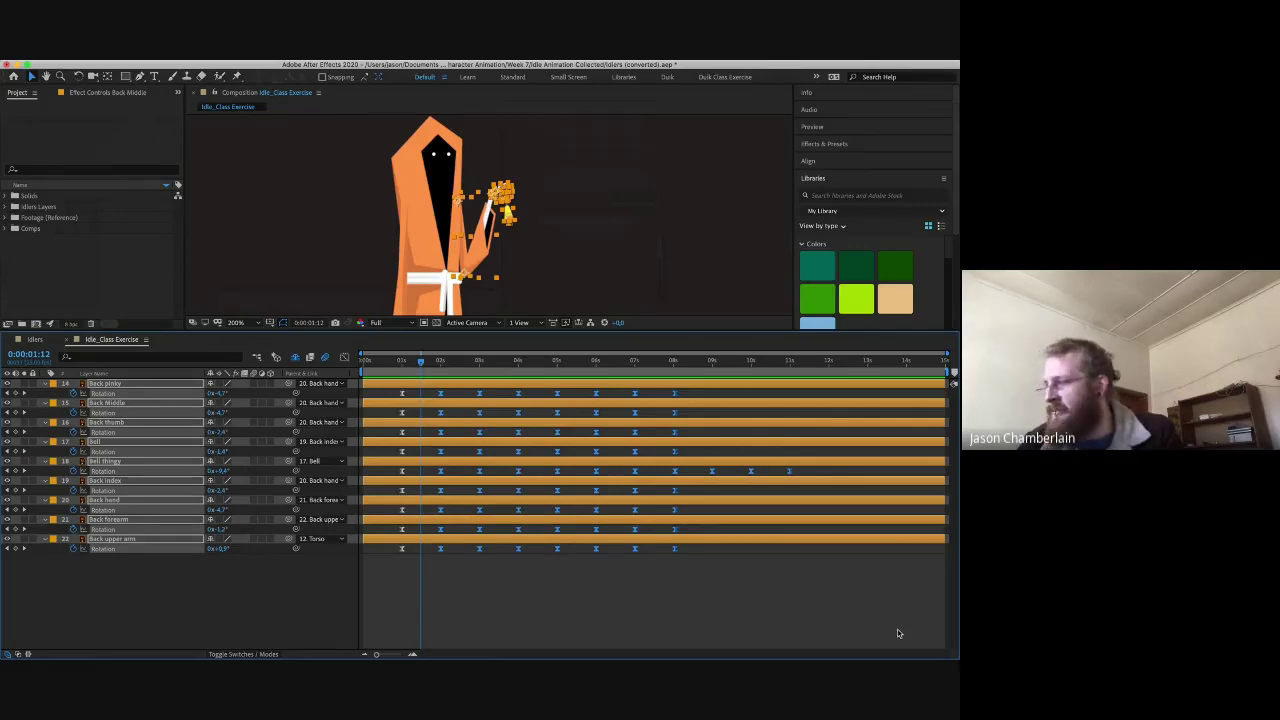
key("shift+Page_Up")
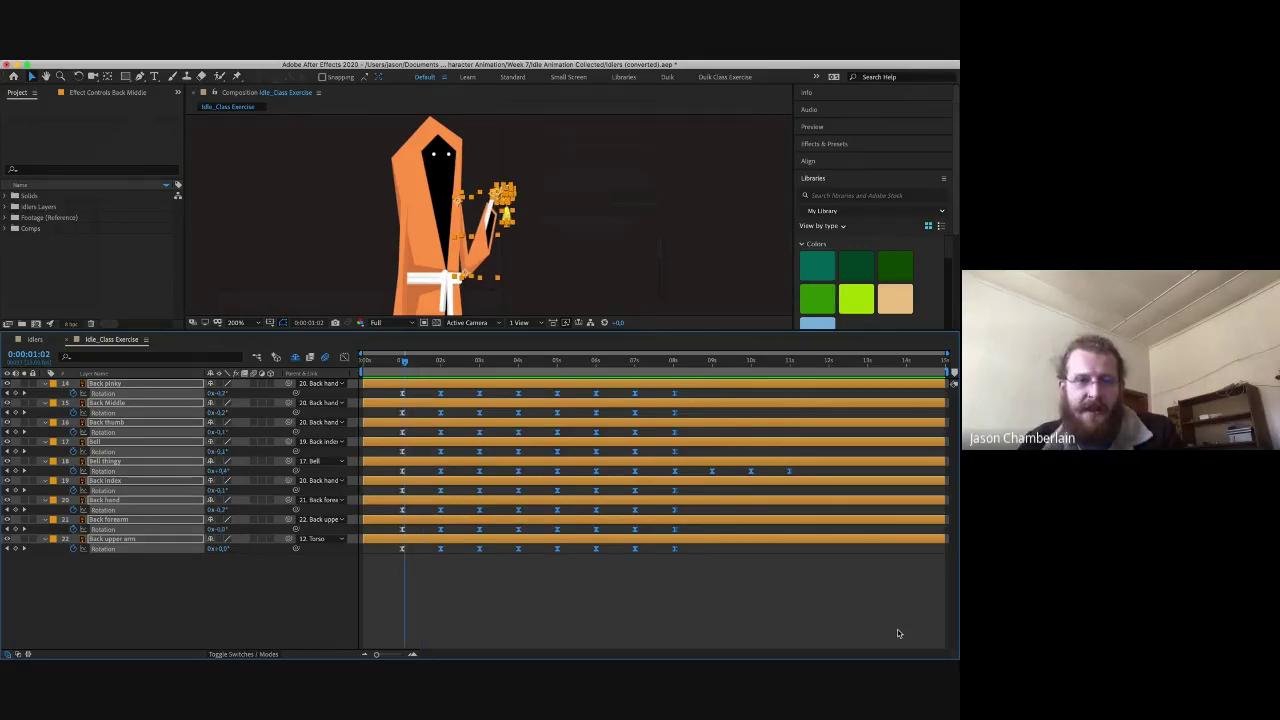
key("shift+Page_Down")
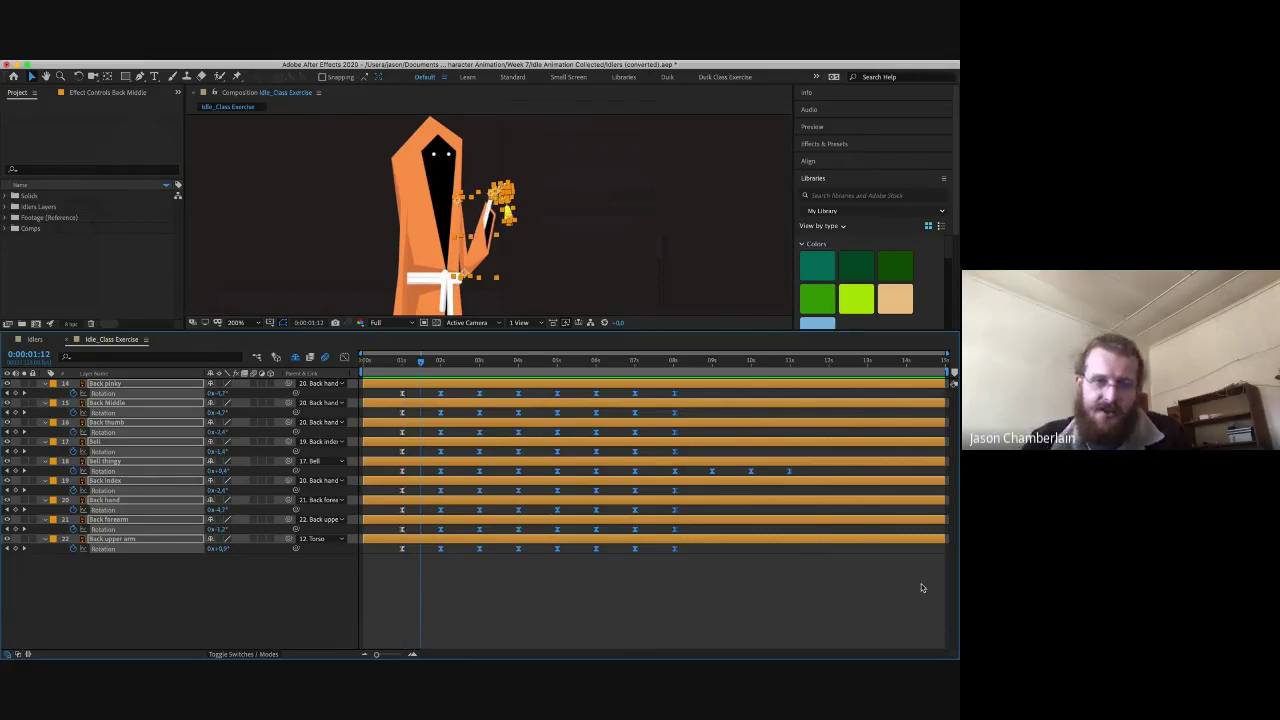
left_click_drag(437, 397, 424, 397)
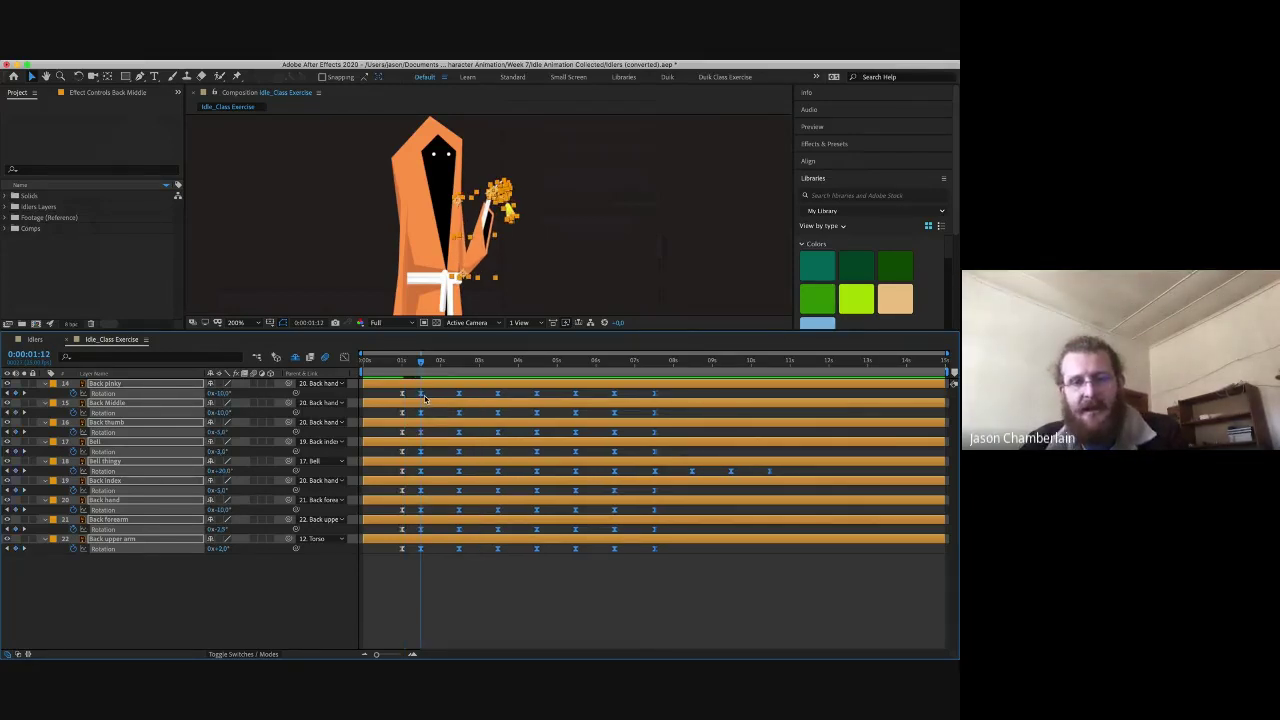
- Select the later keyframes on every rotation row and shift them earlier to the playhead
key("shift+Page_Down")
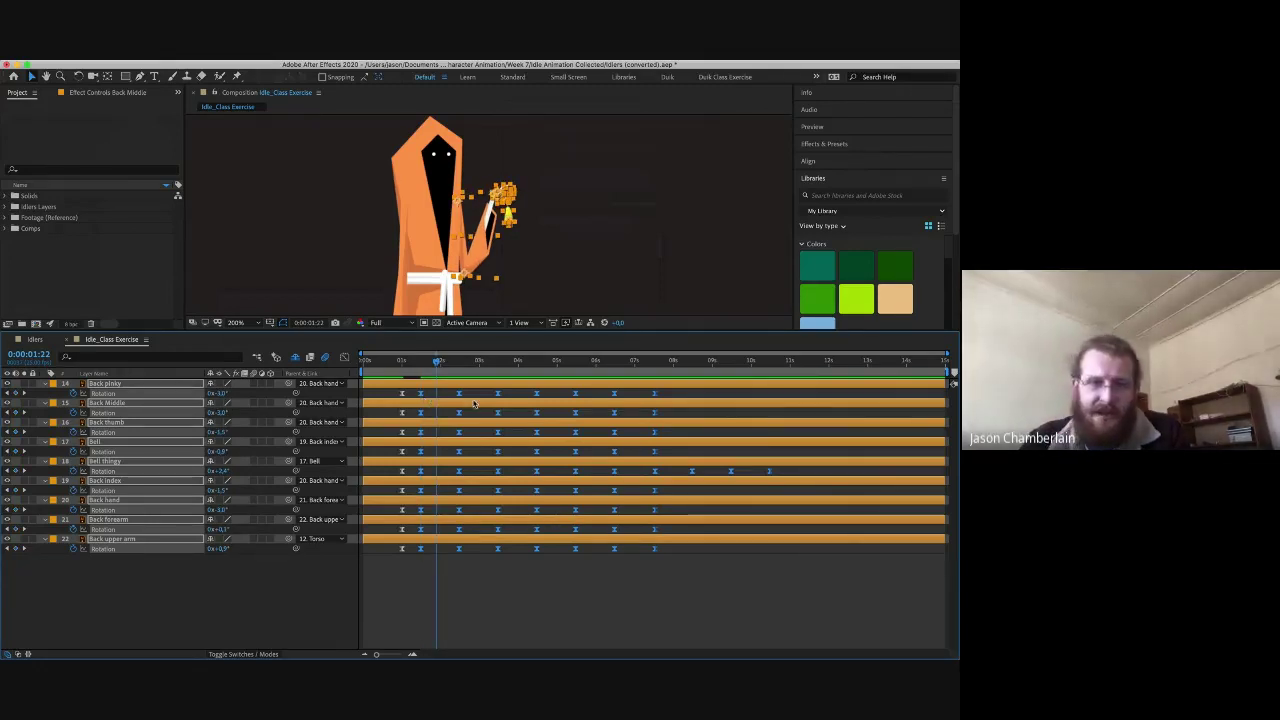
left_click_drag(445, 392, 810, 623)
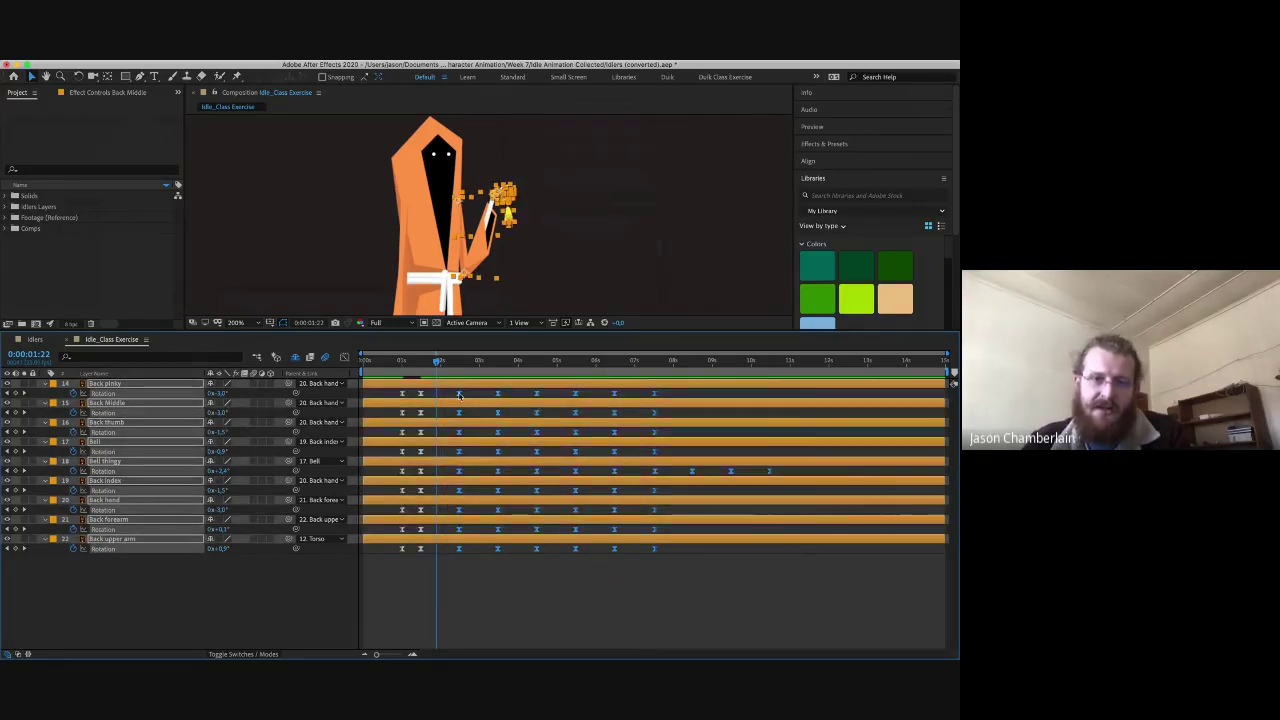
left_click_drag(459, 395, 437, 395)
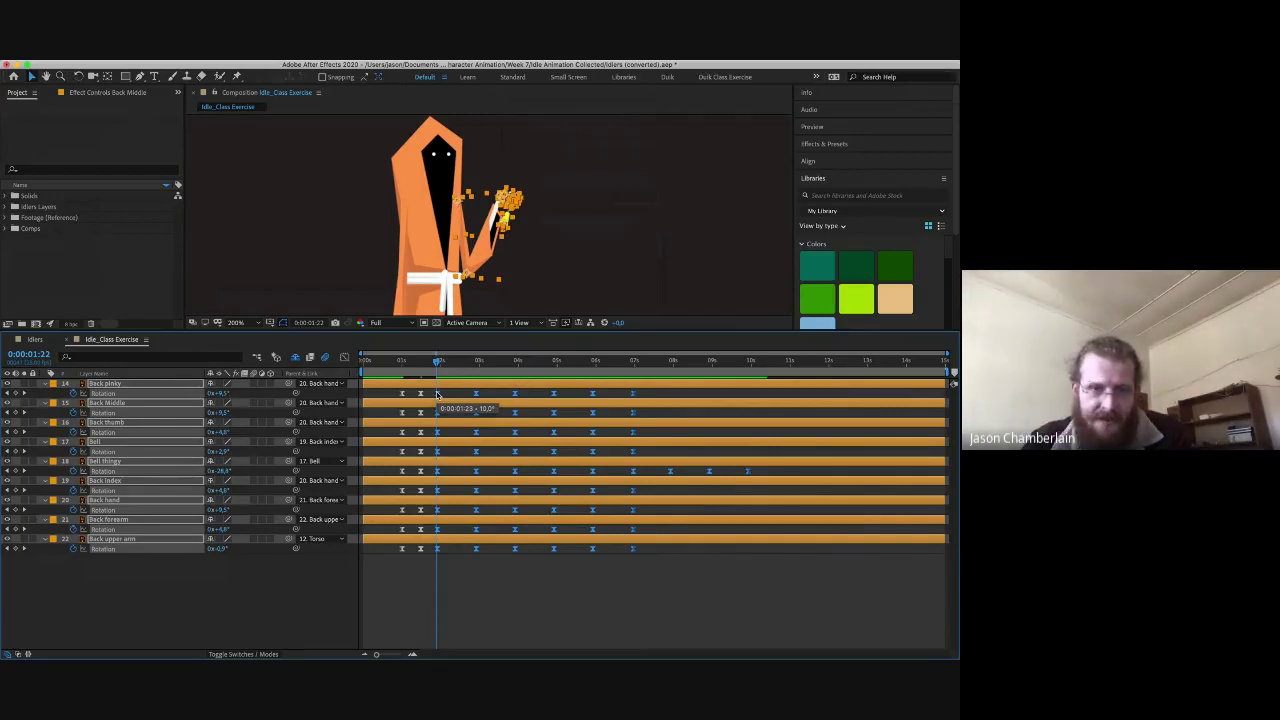
left_click_drag(437, 395, 761, 542)
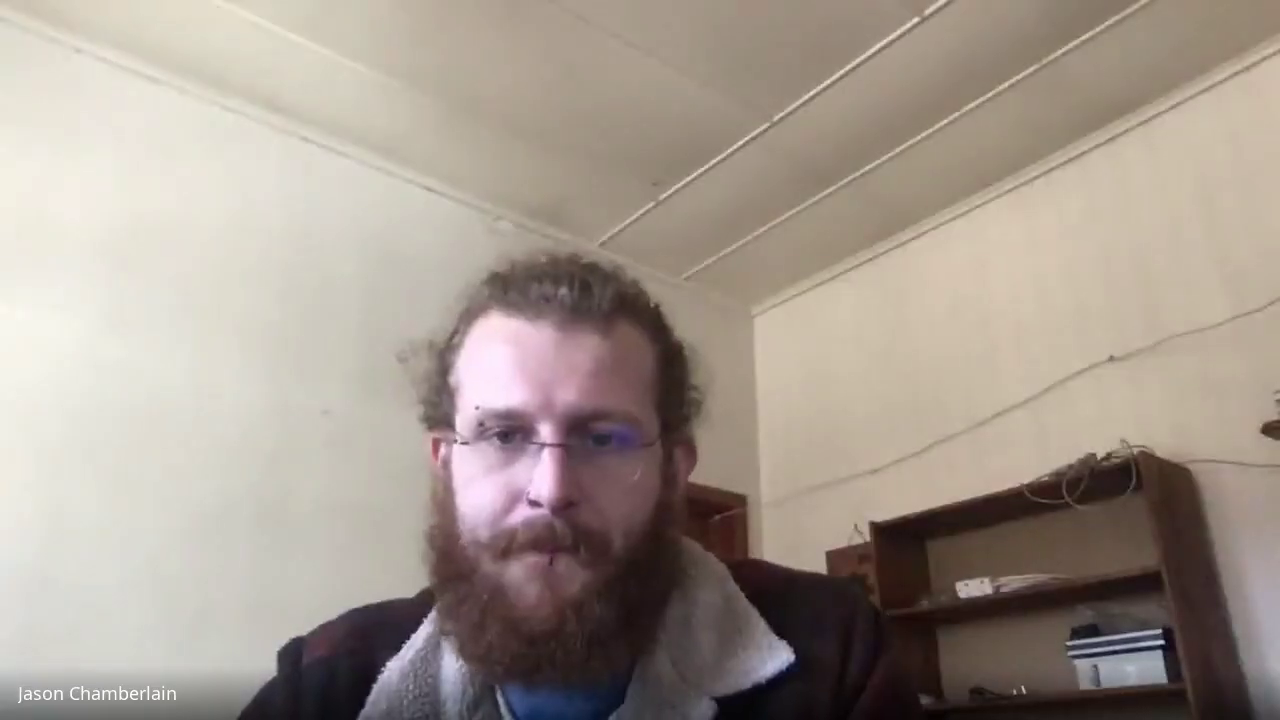
left_click_drag(473, 396, 792, 571)
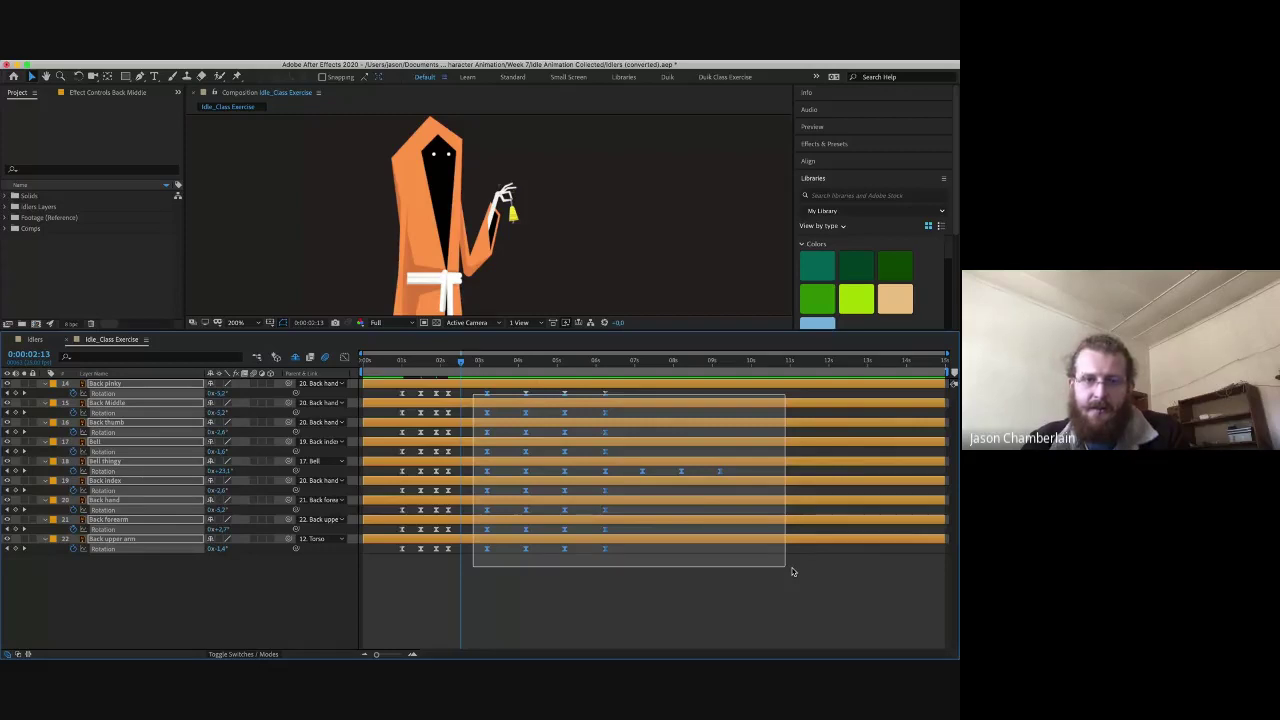
- Shift the rotation keyframes after the playhead earlier, lining them up with the time indicator
left_click_drag(502, 497, 476, 497)
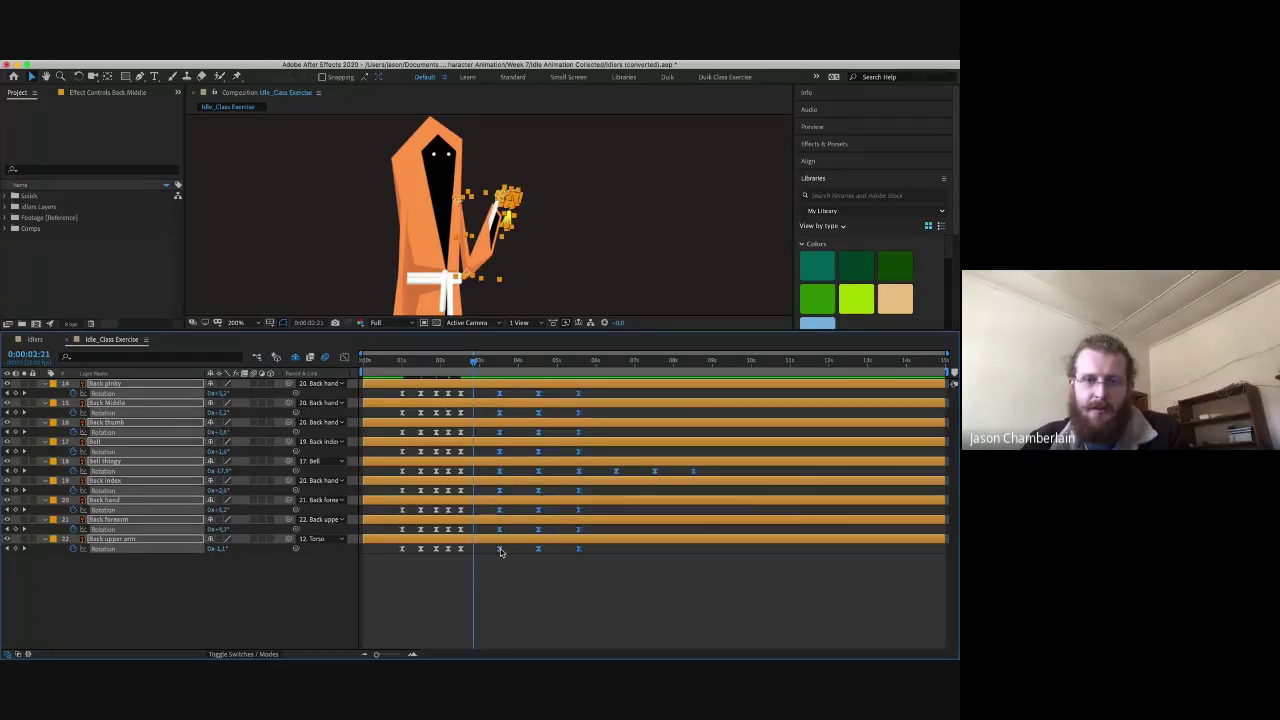
left_click_drag(501, 552, 476, 550)
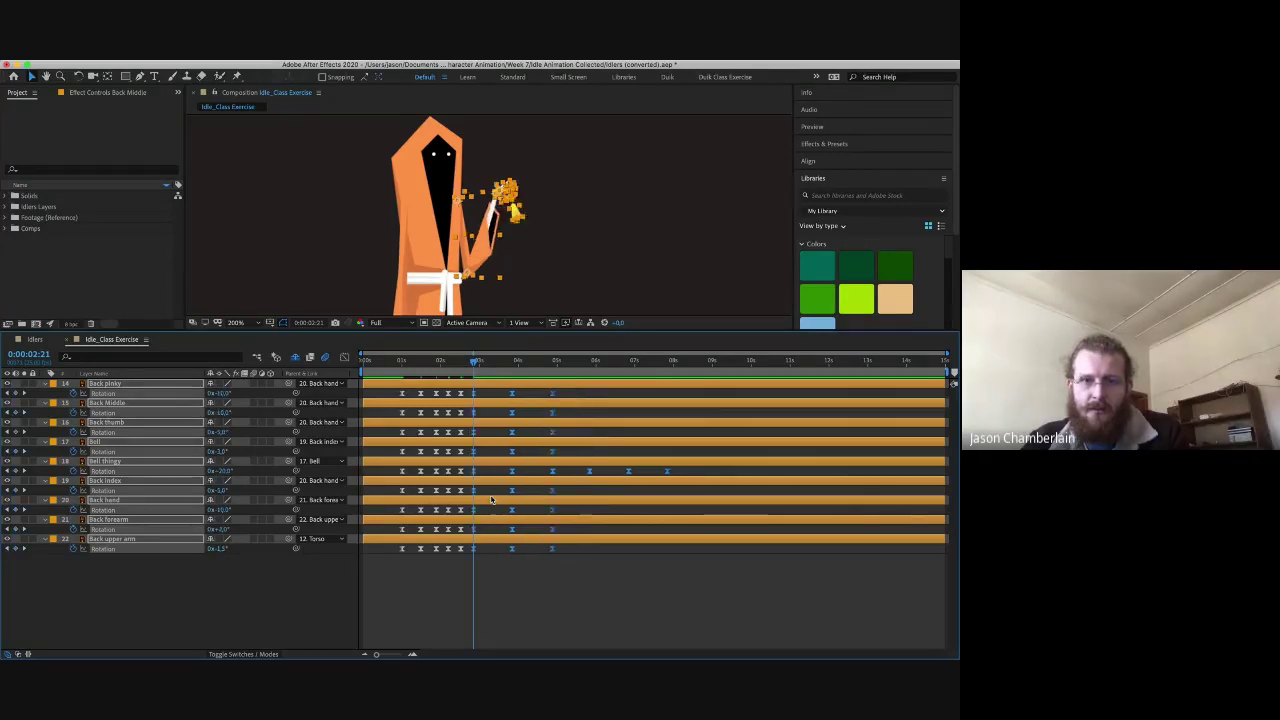
key("space")
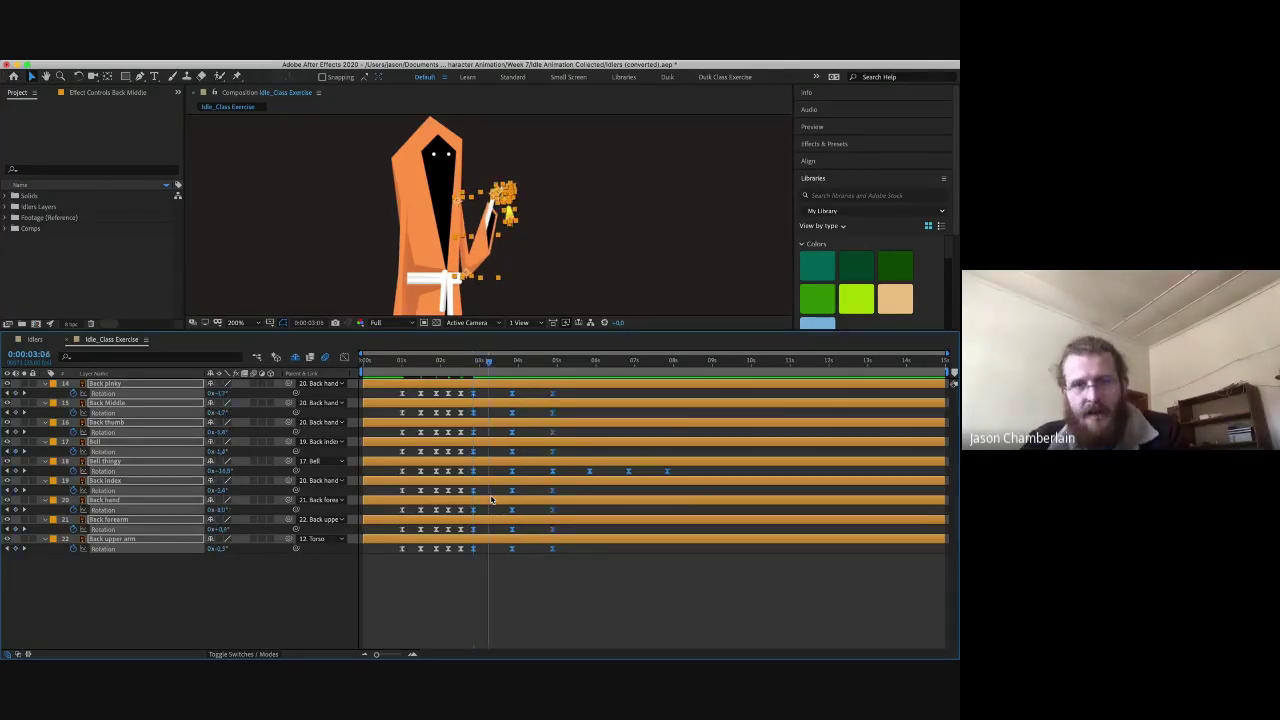
left_click(498, 394)
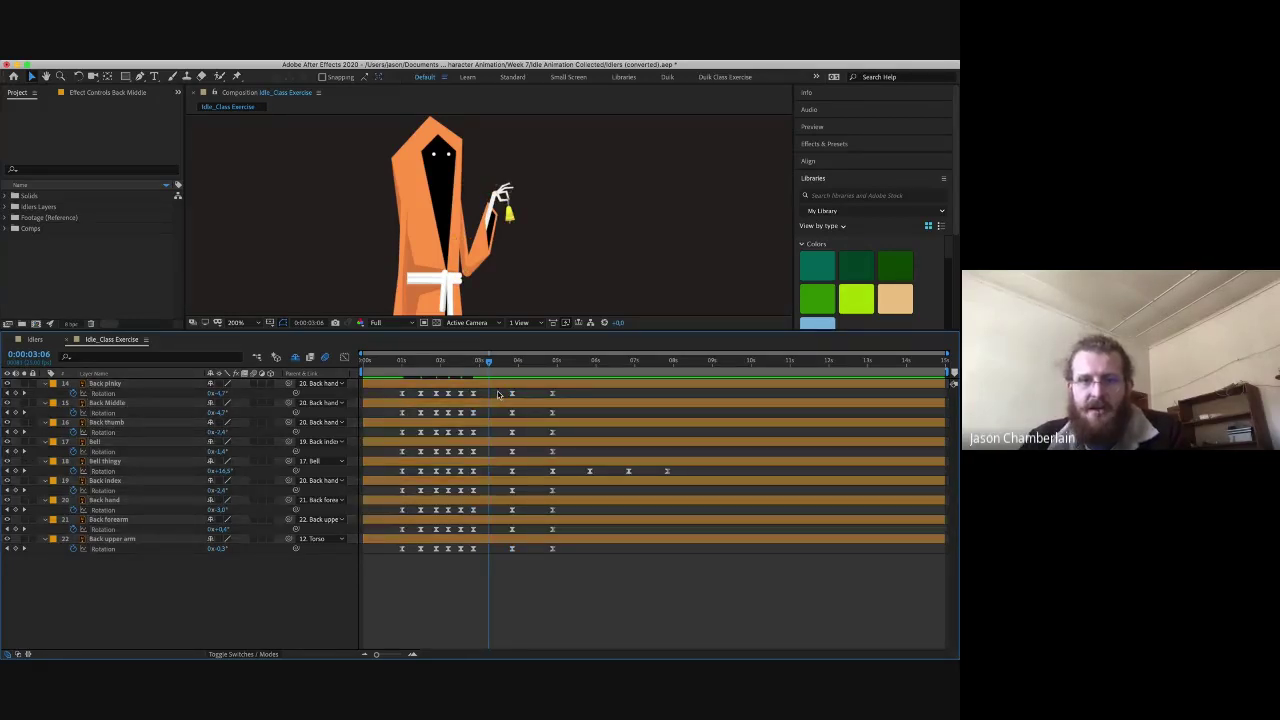
left_click_drag(498, 394, 737, 606)
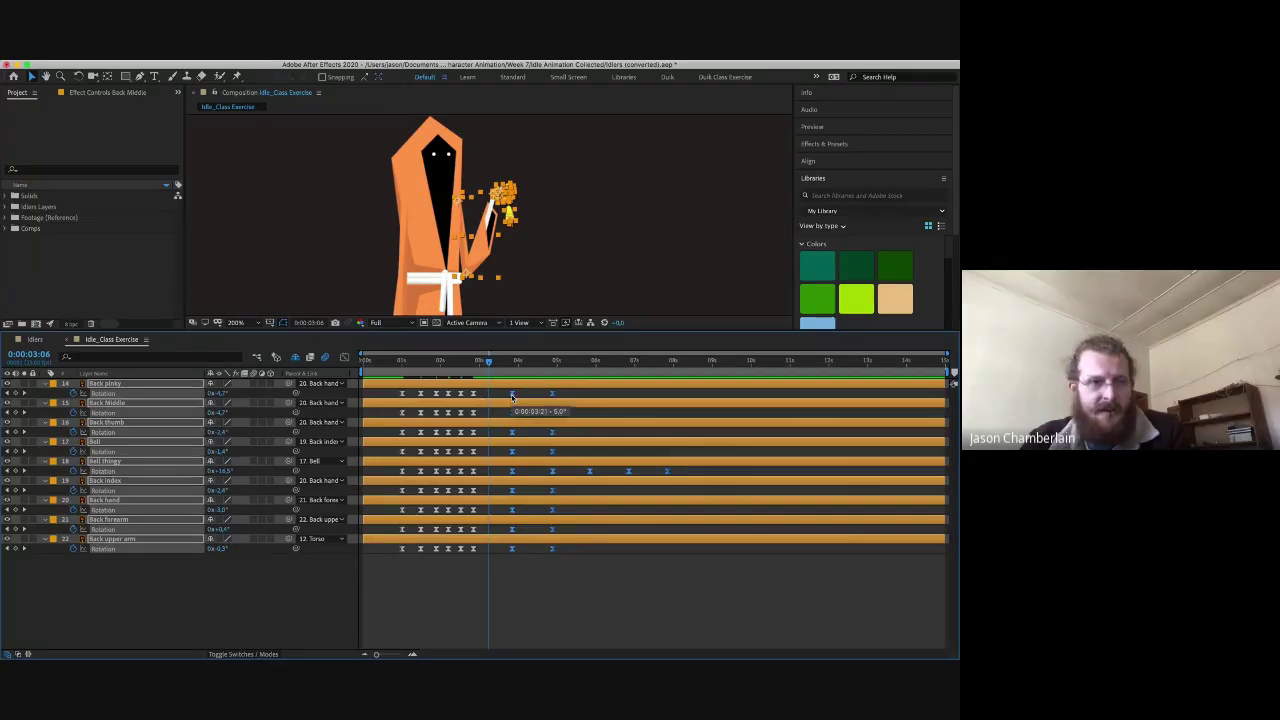
left_click_drag(512, 397, 766, 563)
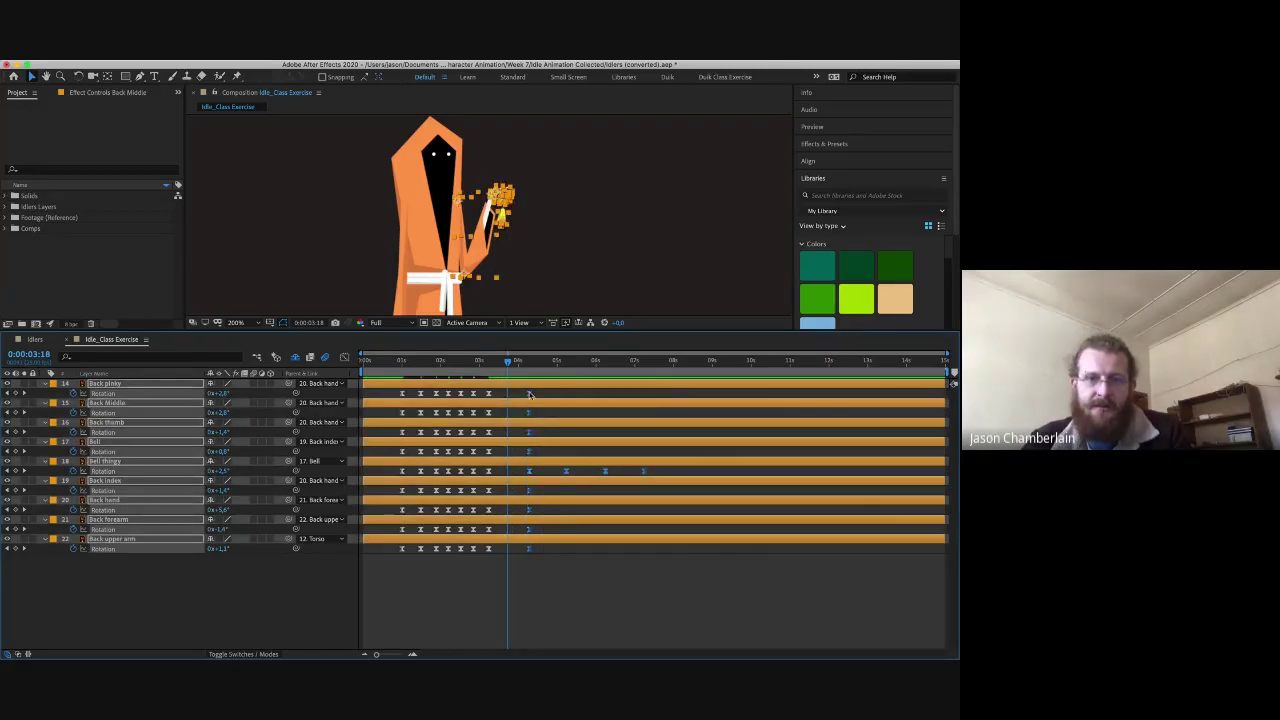
left_click_drag(530, 395, 505, 398)
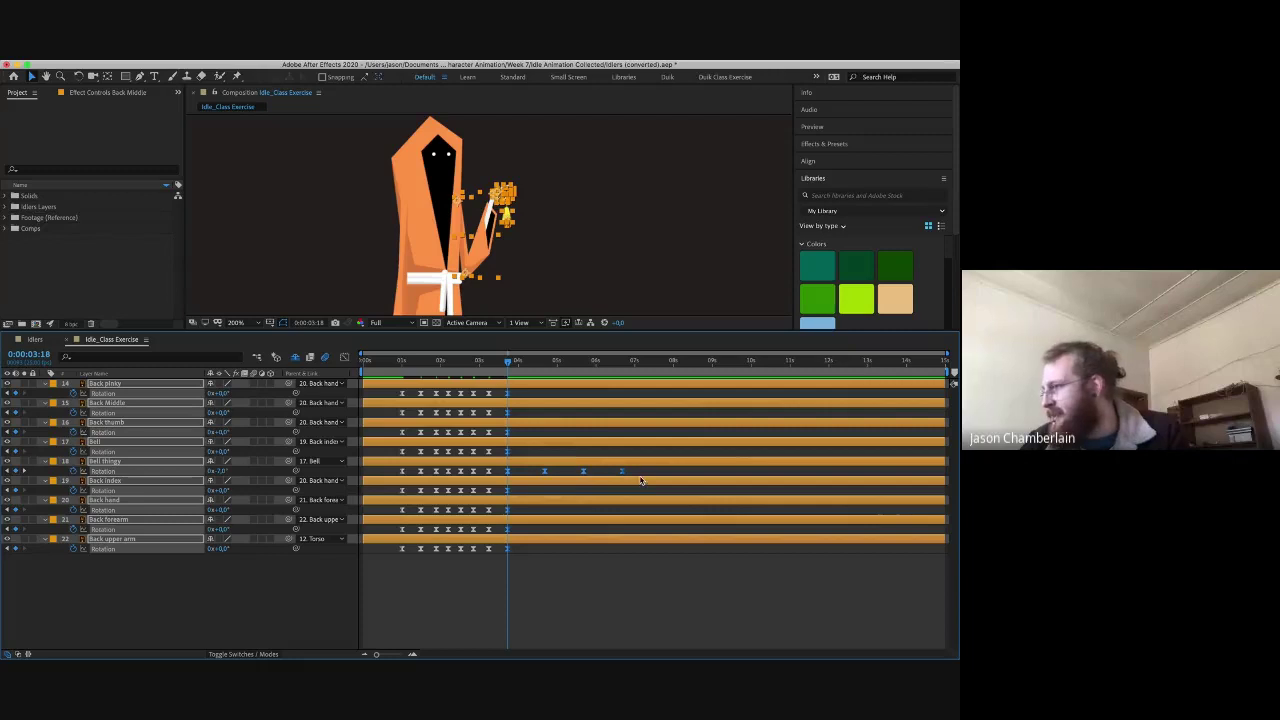
- Pull the Bell thingy's trailing rotation keyframes earlier so its track ends around five seconds
left_click(518, 477)
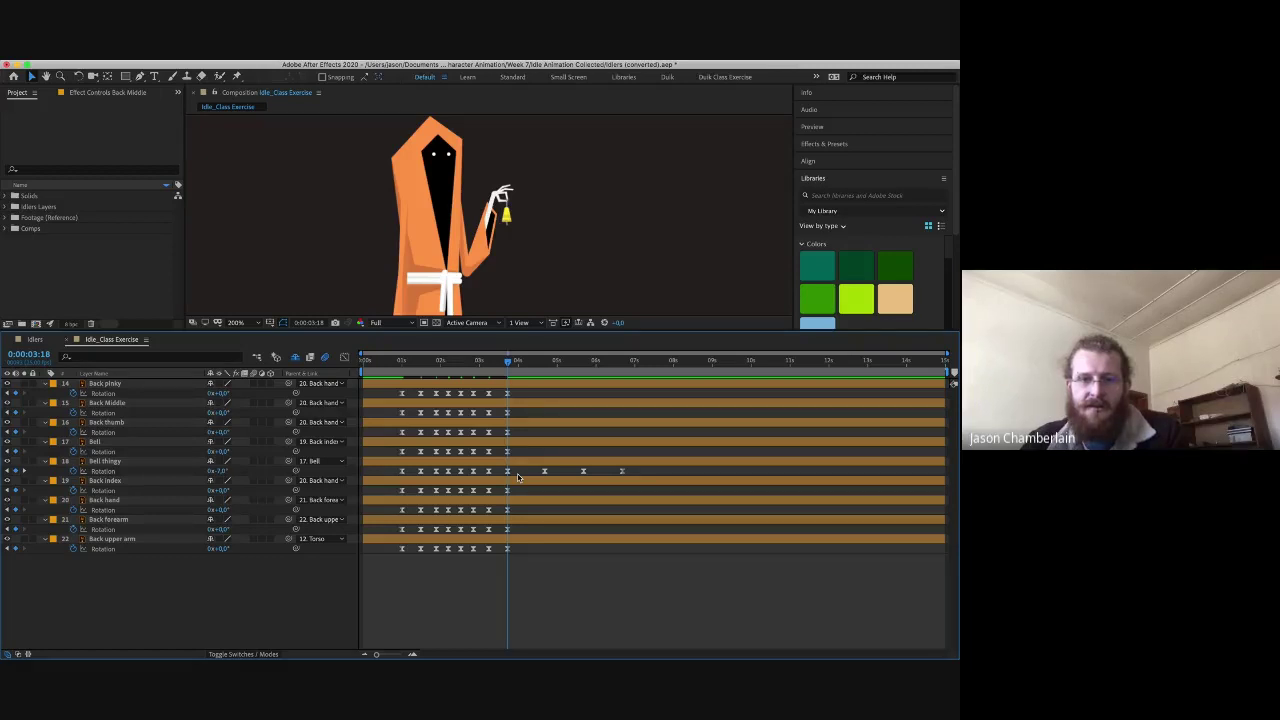
left_click_drag(544, 471, 522, 471)
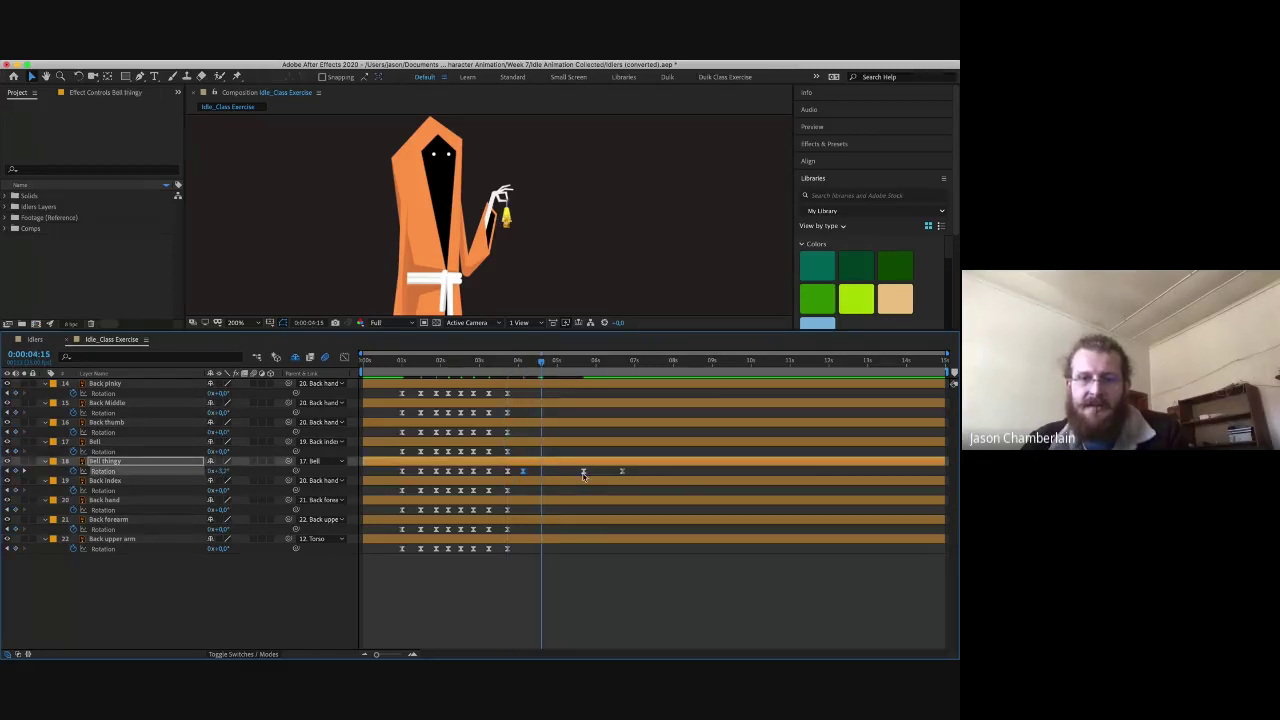
left_click_drag(583, 471, 564, 471)
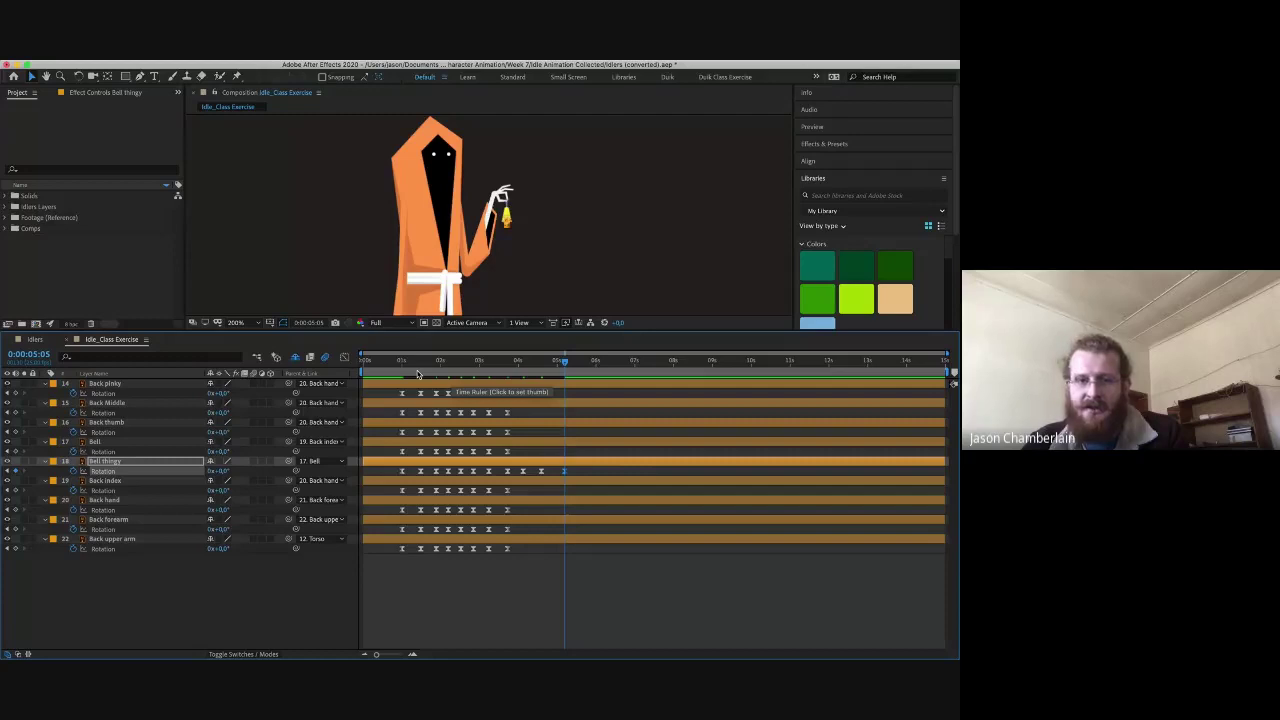
- Place the current time at about six seconds on the time ruler
left_click(597, 362)
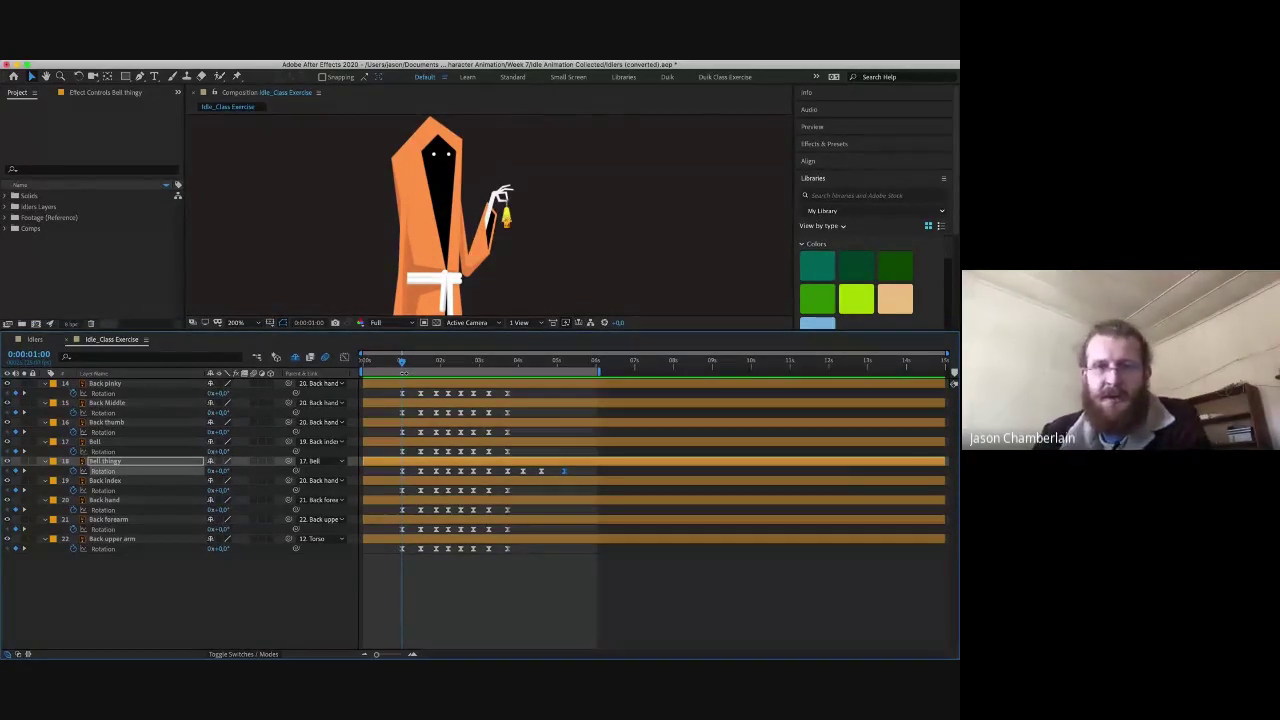
key("space")
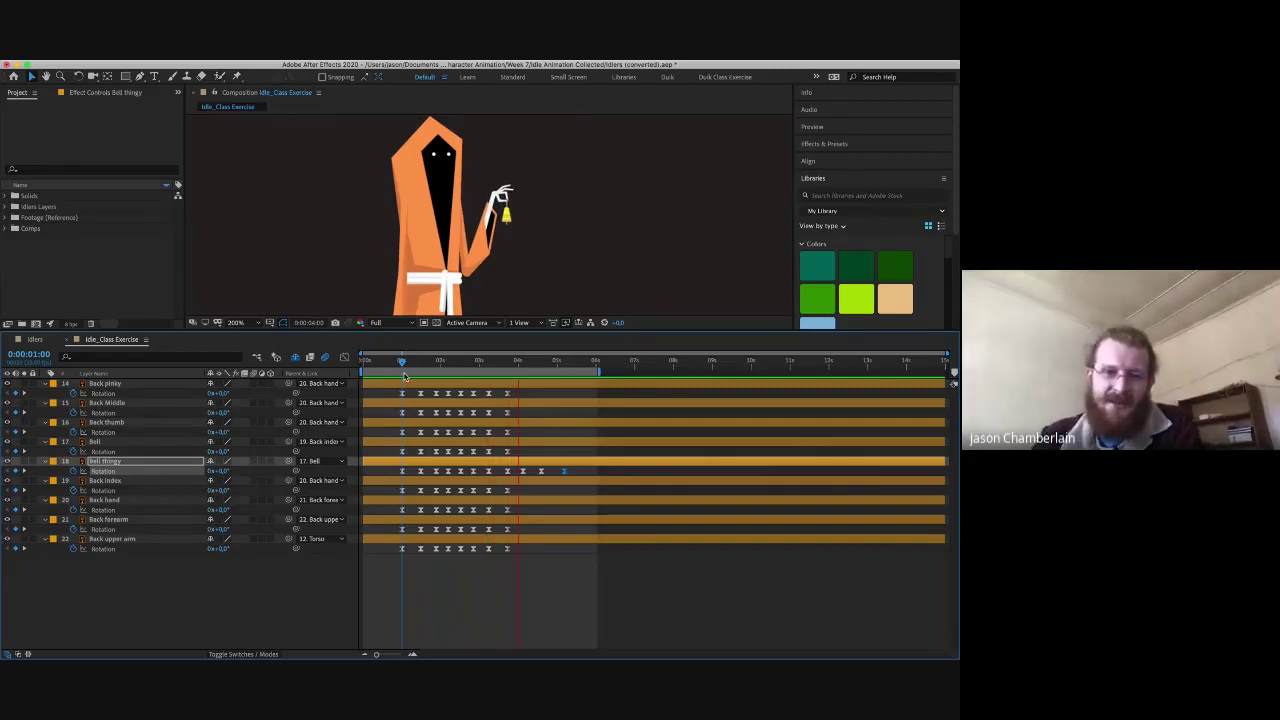
key("space")
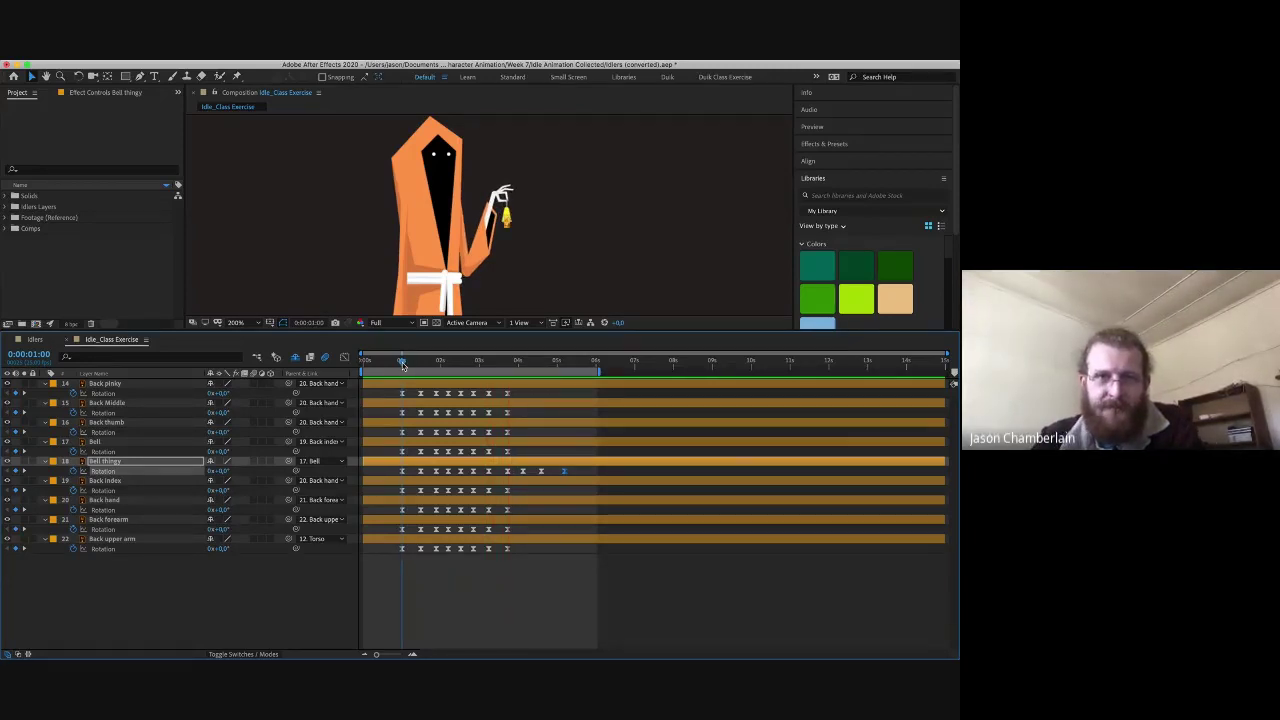
key("F2")
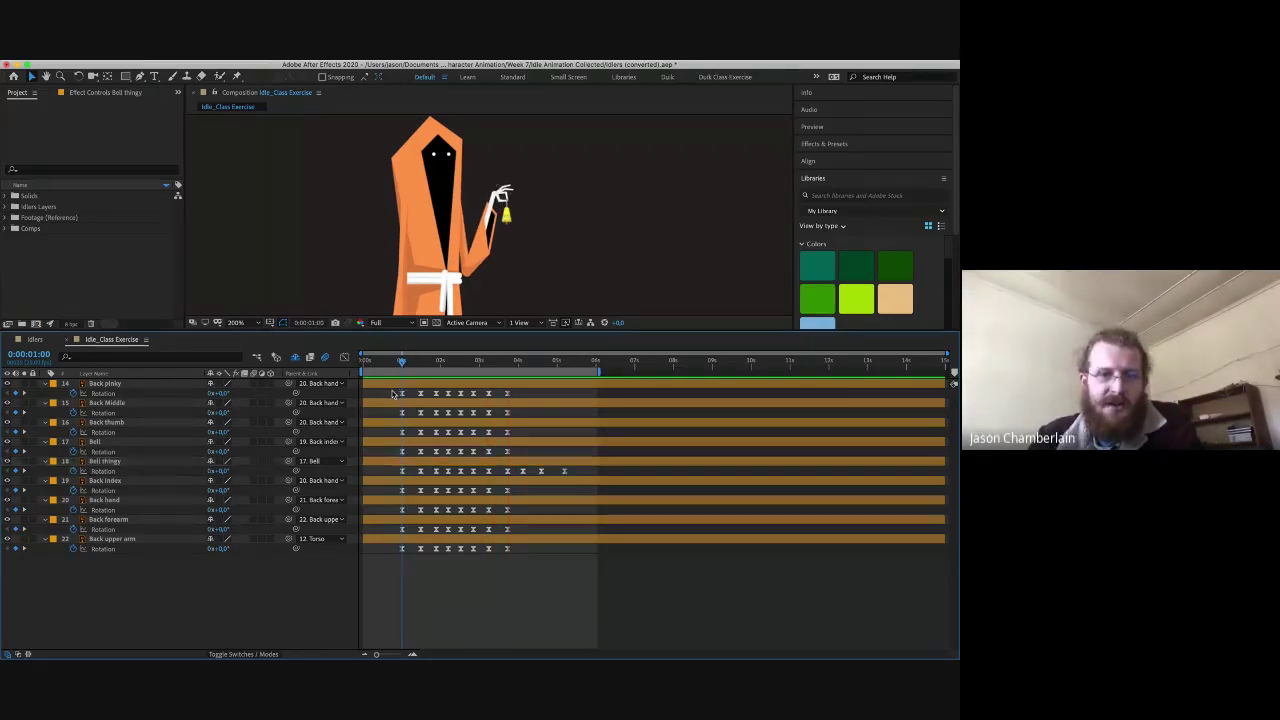
left_click(391, 541)
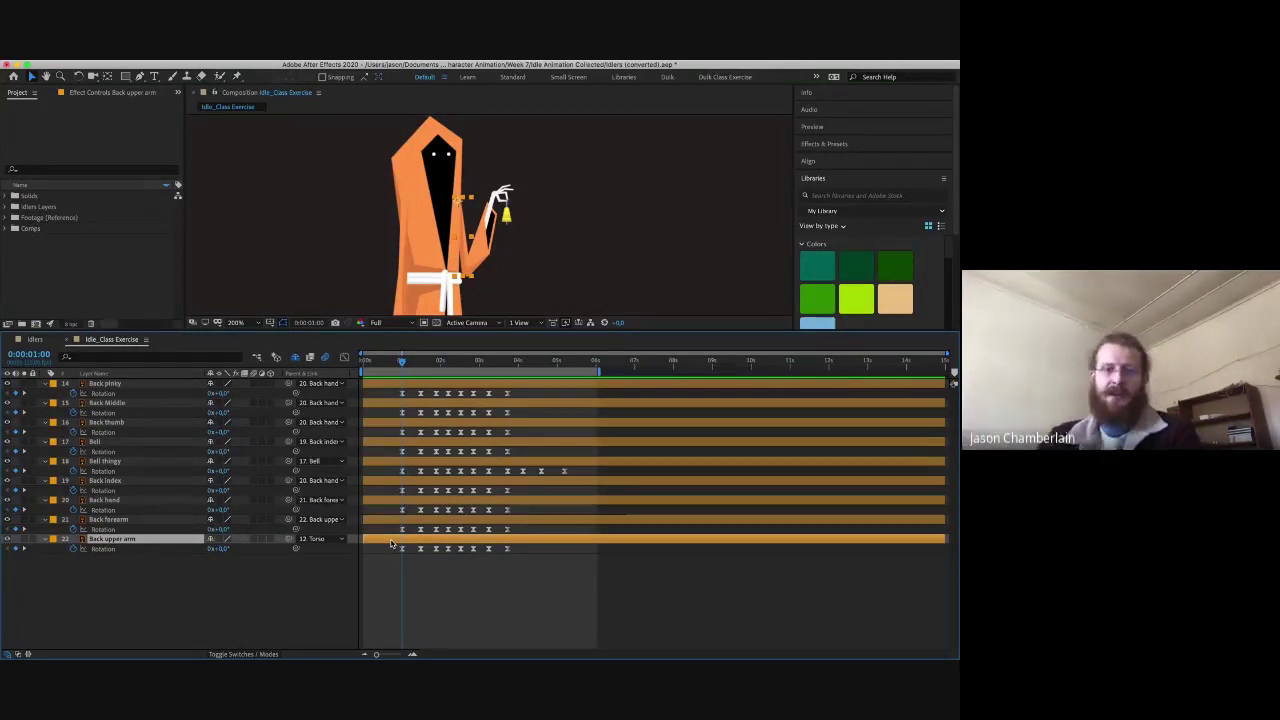
- Delay the keyframes on layers above Back upper arm, then above Back forearm, by about a frame each
left_click_drag(389, 392, 605, 541)
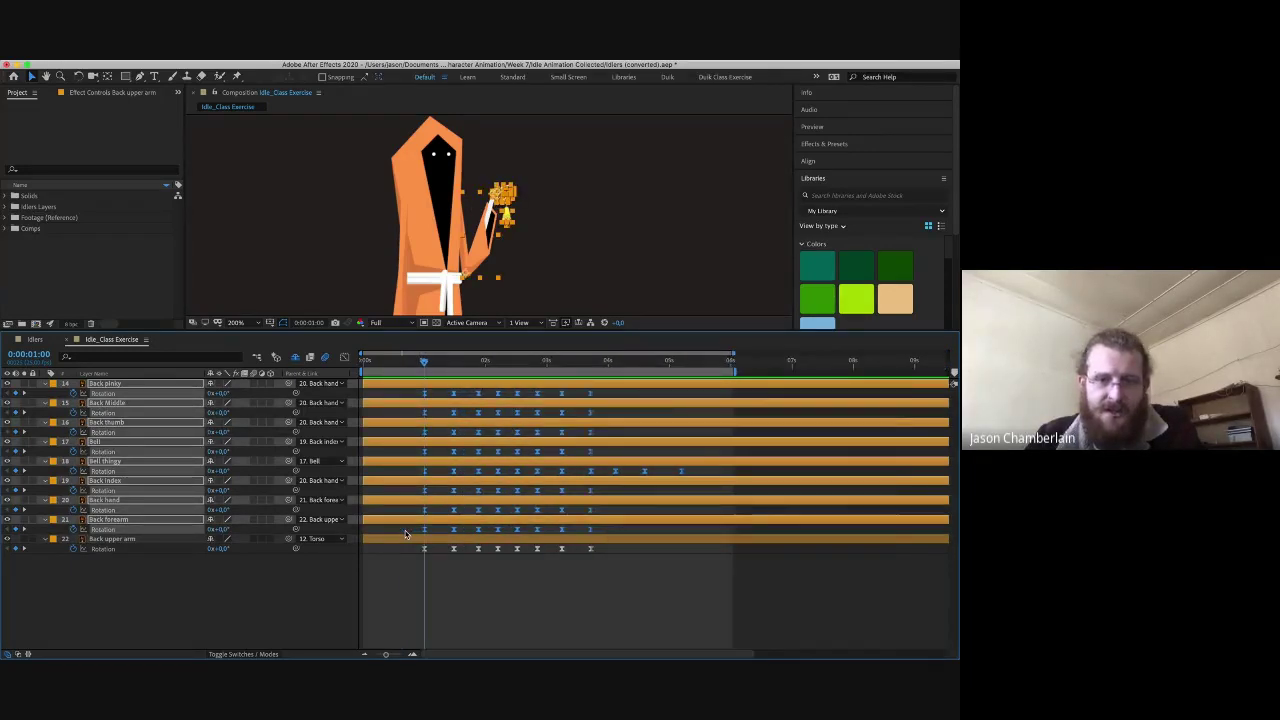
key("equal")
left_click_drag(451, 533, 456, 533)
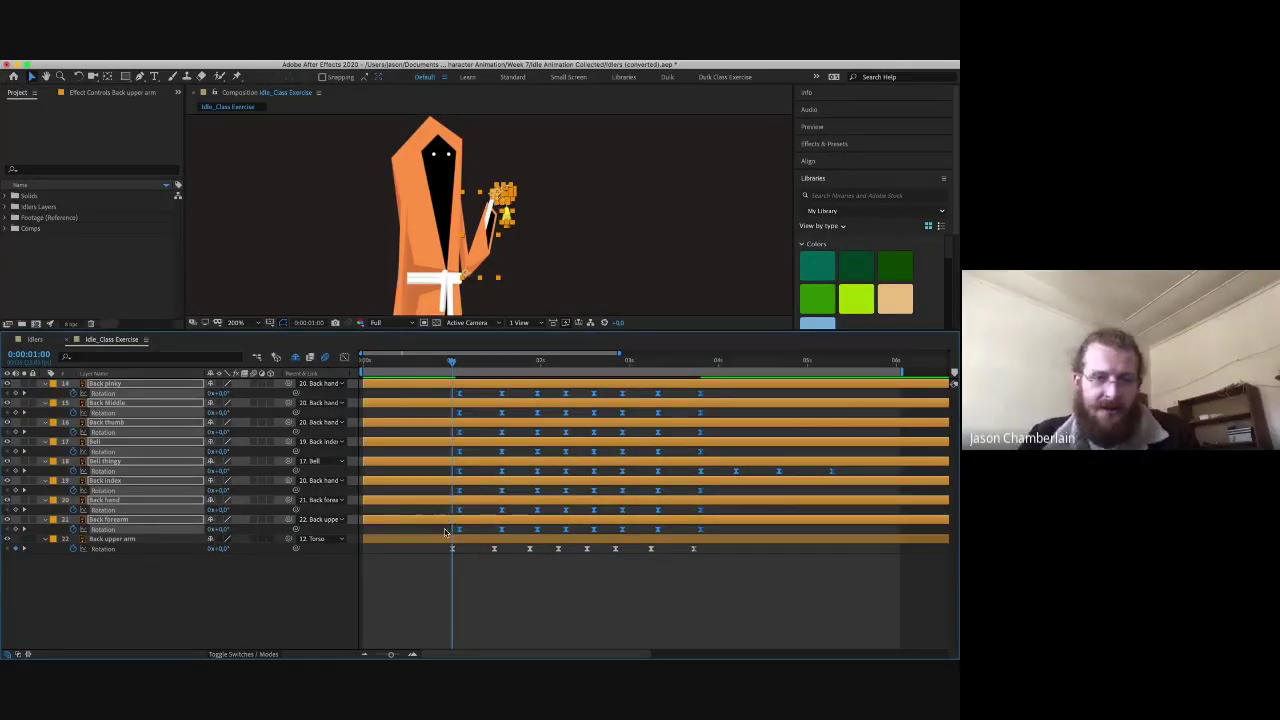
left_click_drag(445, 532, 750, 538)
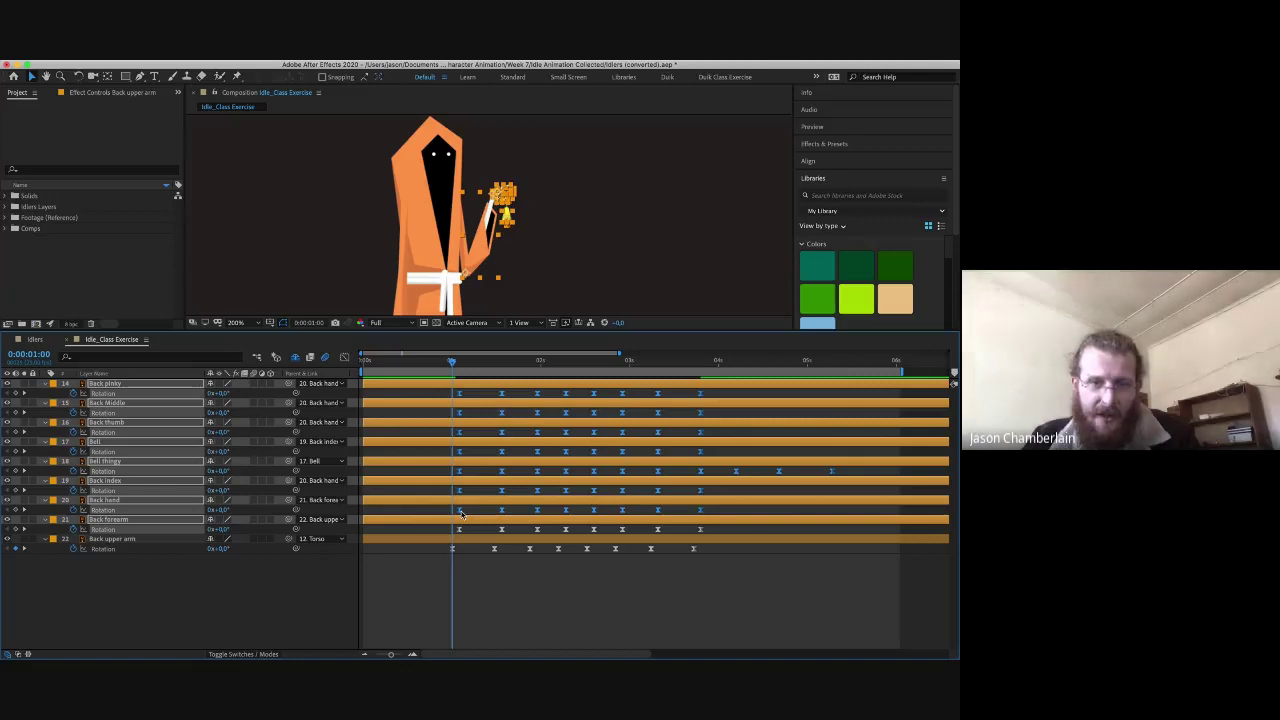
left_click_drag(461, 512, 460, 512)
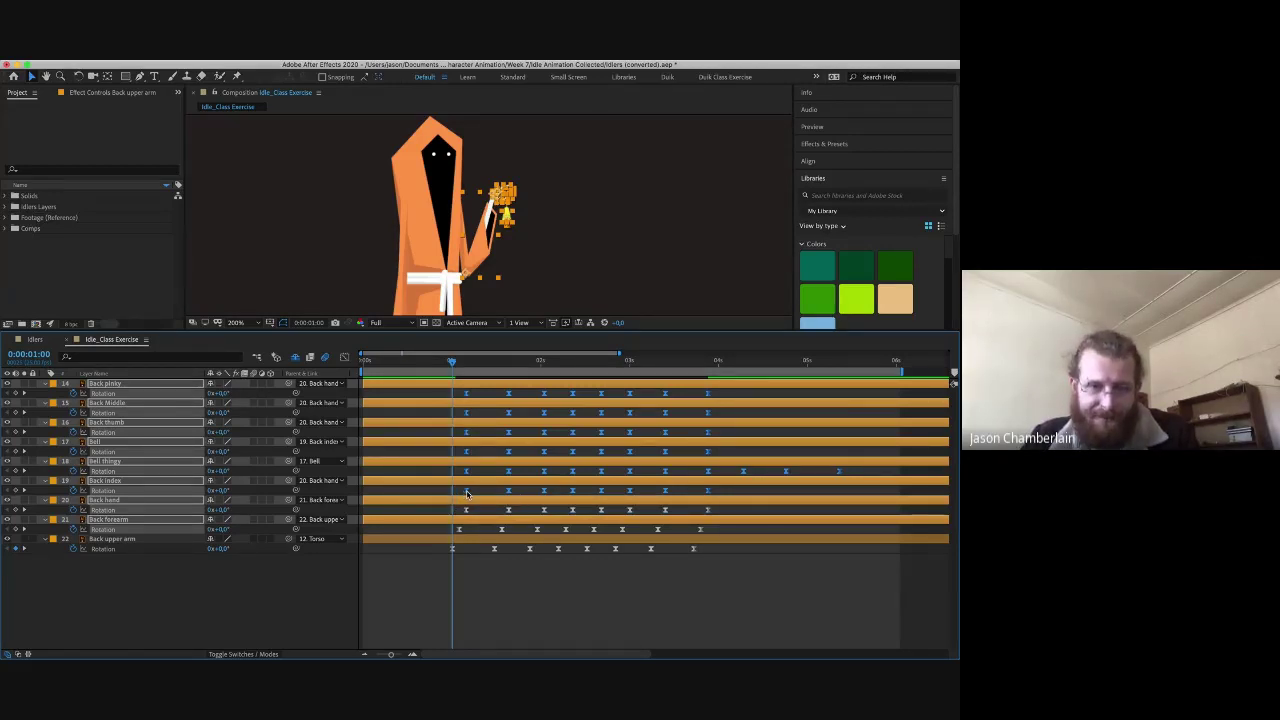
- Nudge the finger and bell keyframes a frame later, then select the Bell and finger layers
key("alt+Right")
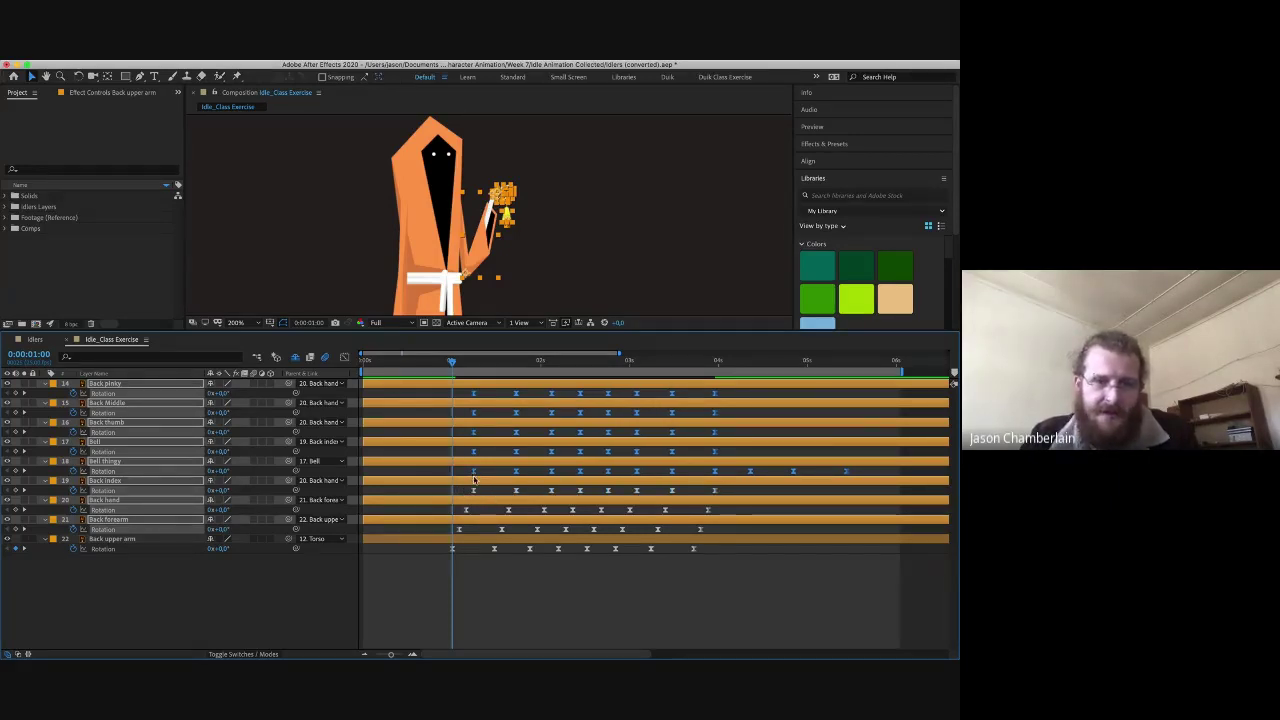
left_click_drag(474, 477, 480, 475)
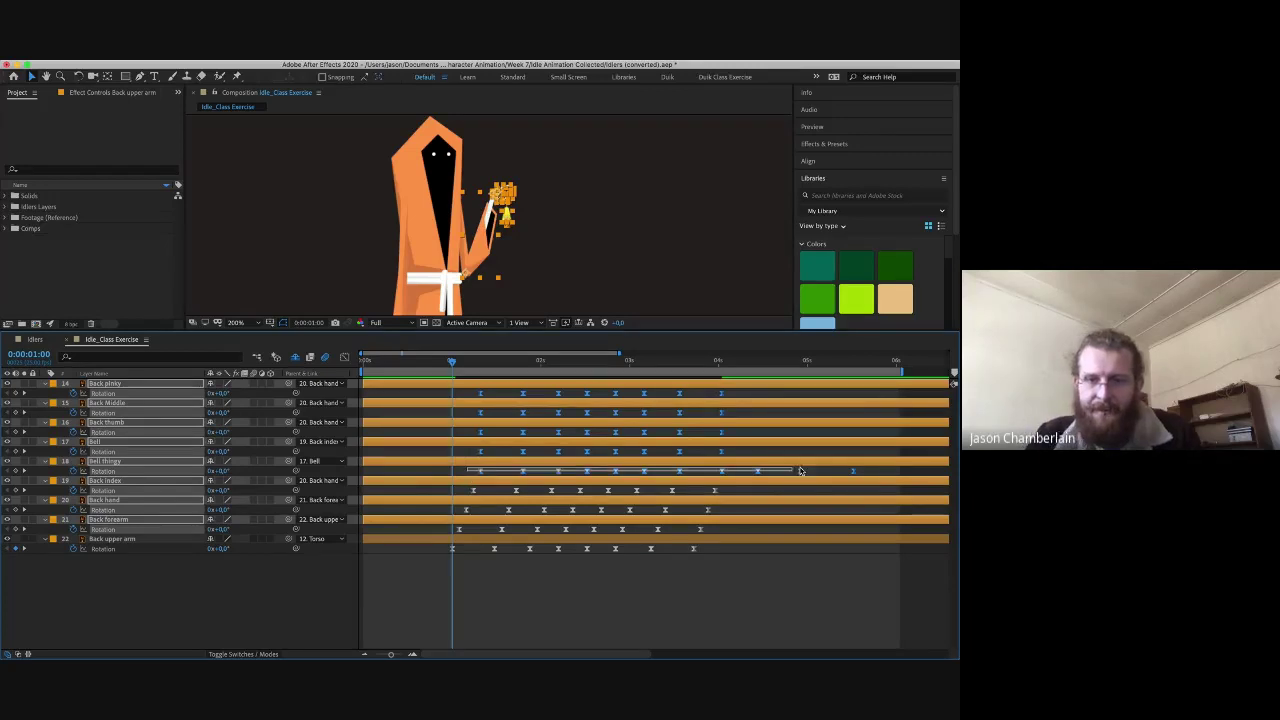
left_click(387, 585)
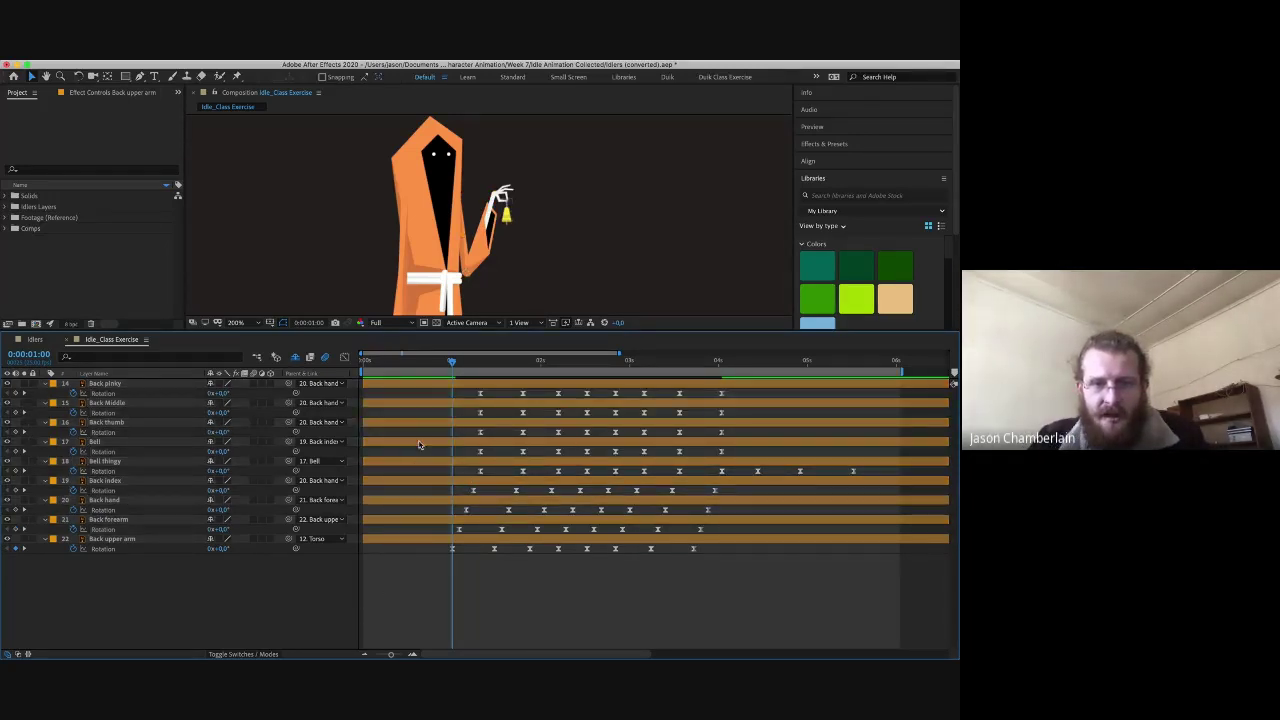
left_click(420, 442)
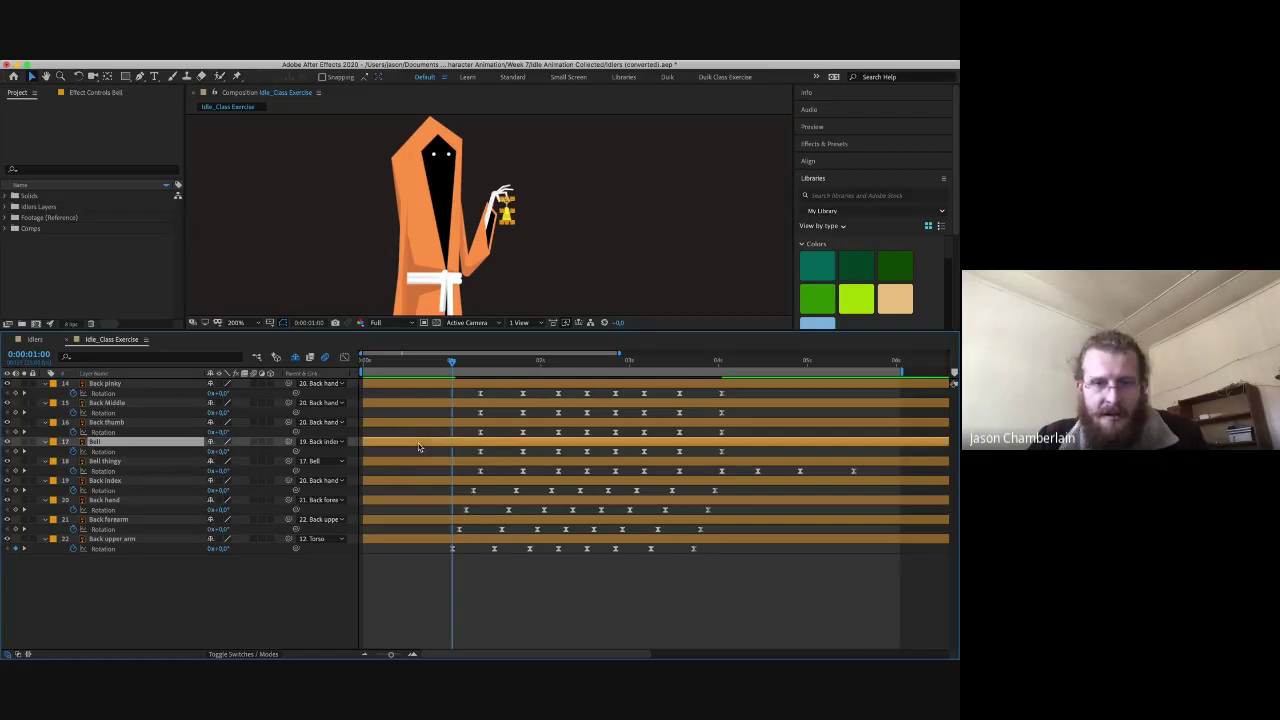
left_click(409, 383, "shift")
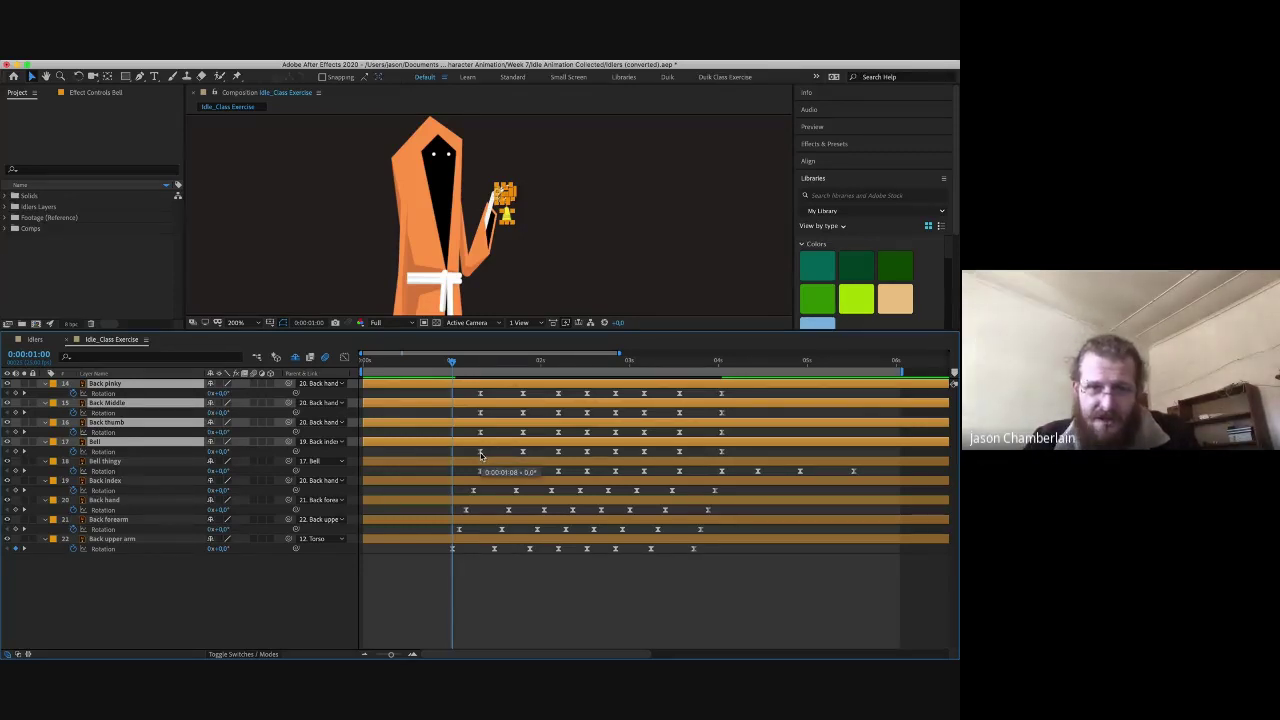
- Lock the Bell layer against edits after briefly soloing it in the viewer
left_click(649, 454)
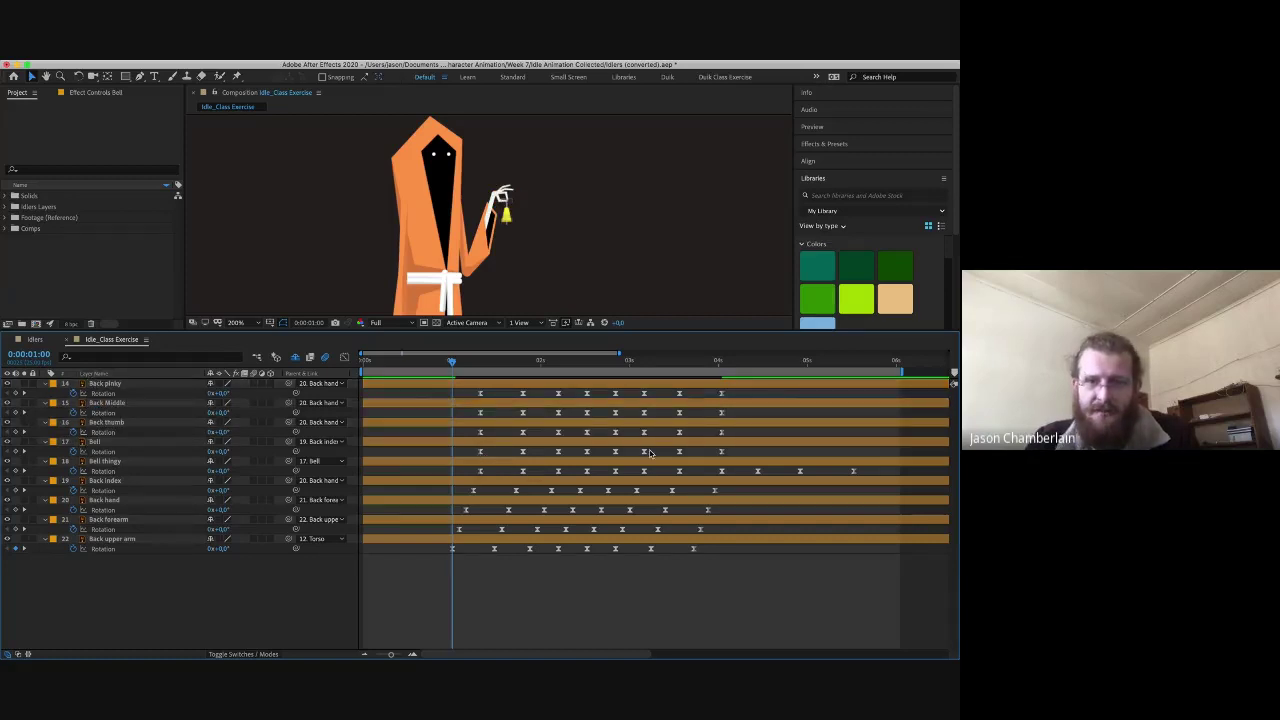
left_click(649, 454)
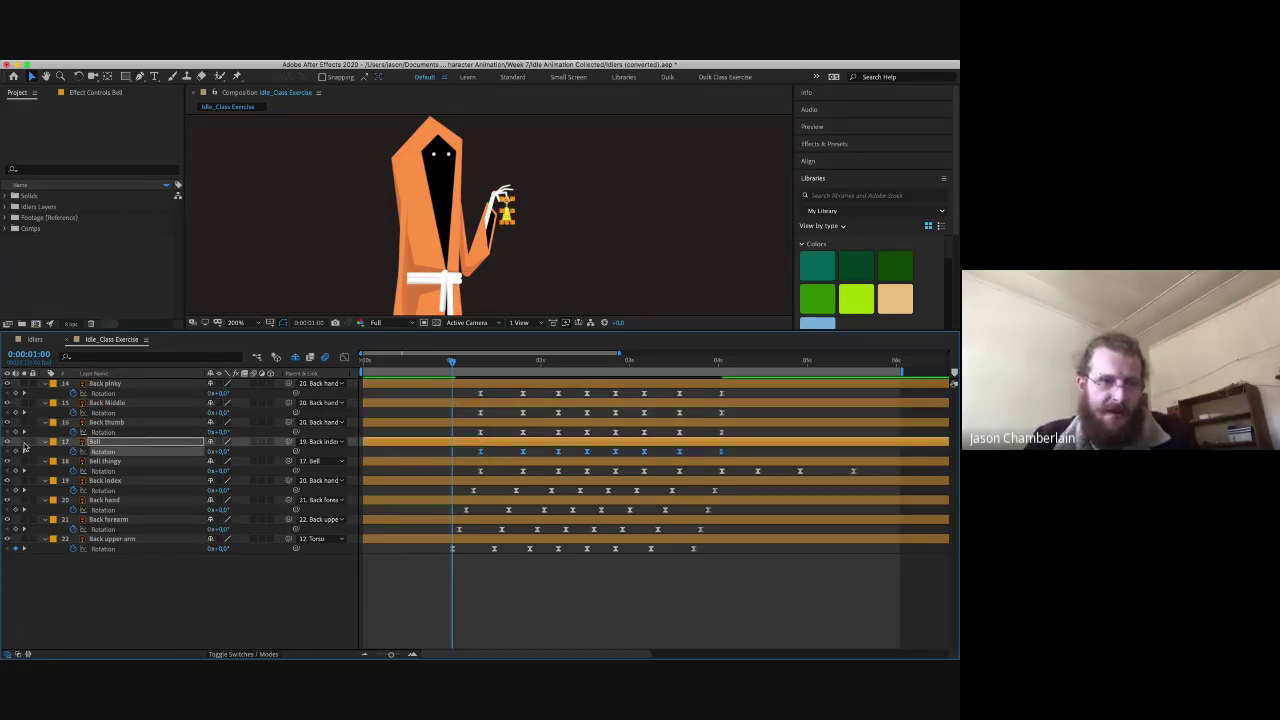
left_click(24, 442)
left_click(24, 442)
left_click(33, 442)
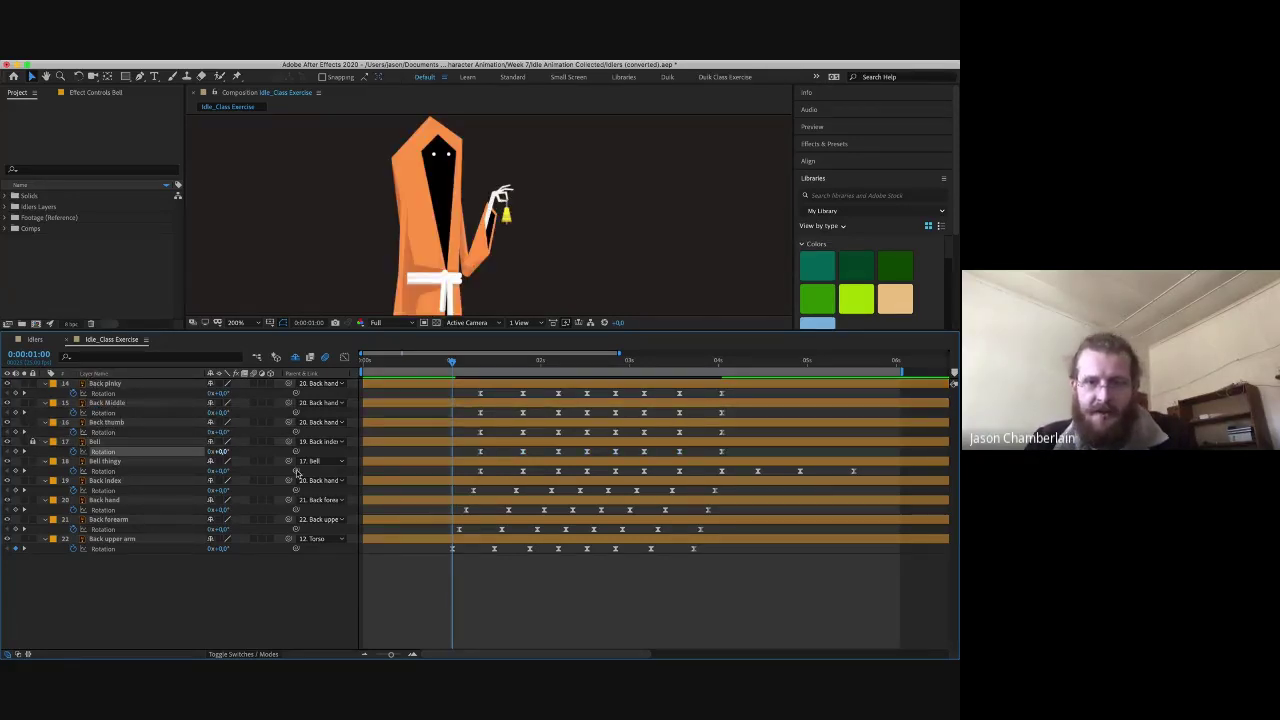
- Shift all Bell thingy rotation keyframes slightly later
left_click(466, 472)
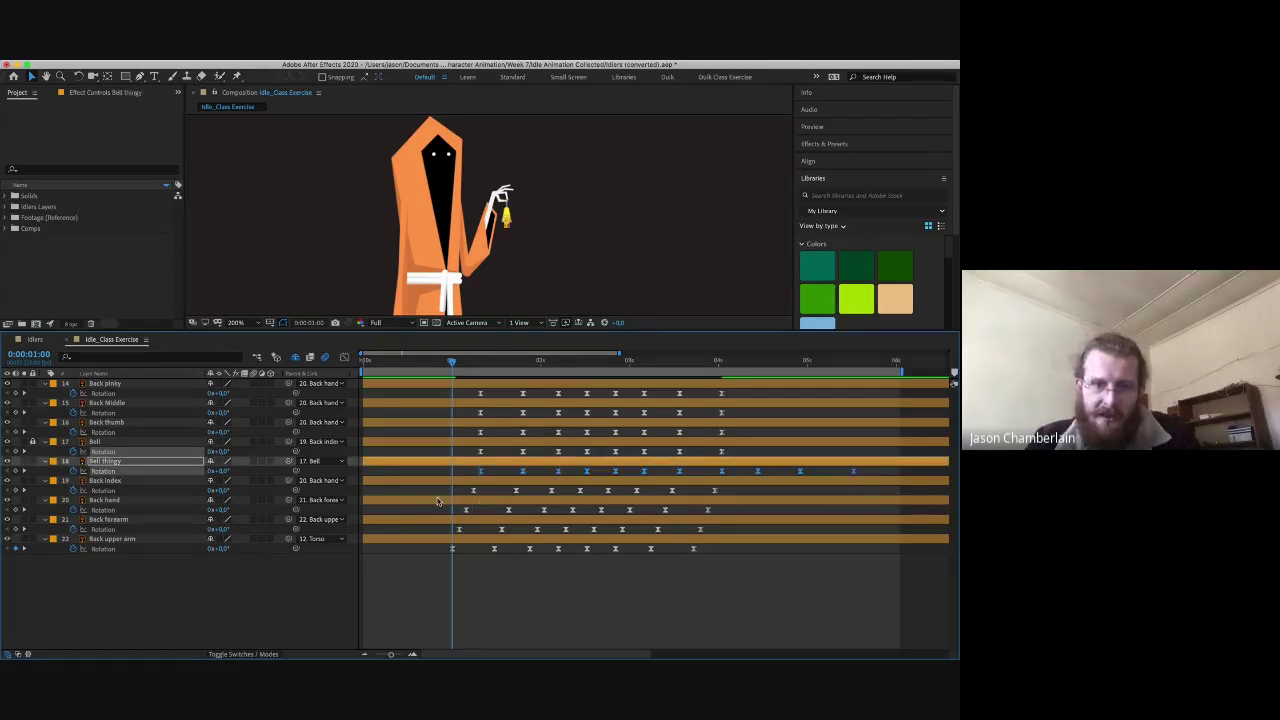
left_click_drag(480, 476, 487, 476)
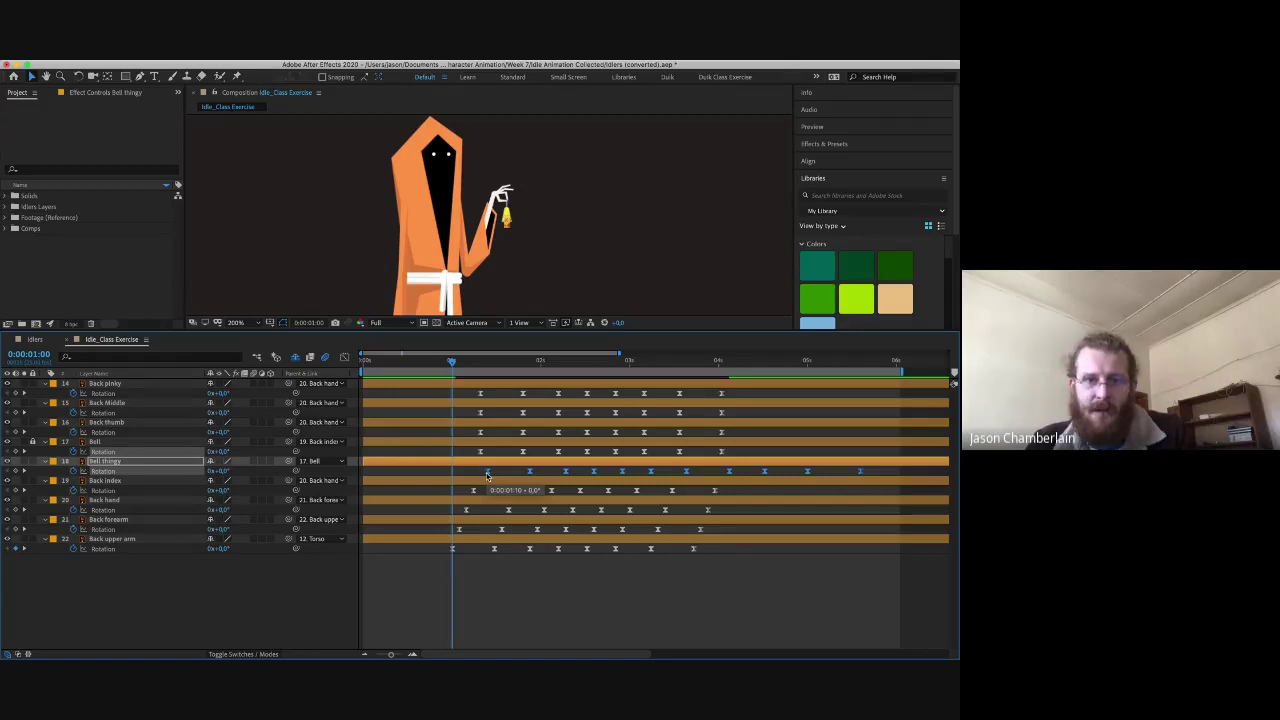
left_click_drag(487, 476, 484, 474)
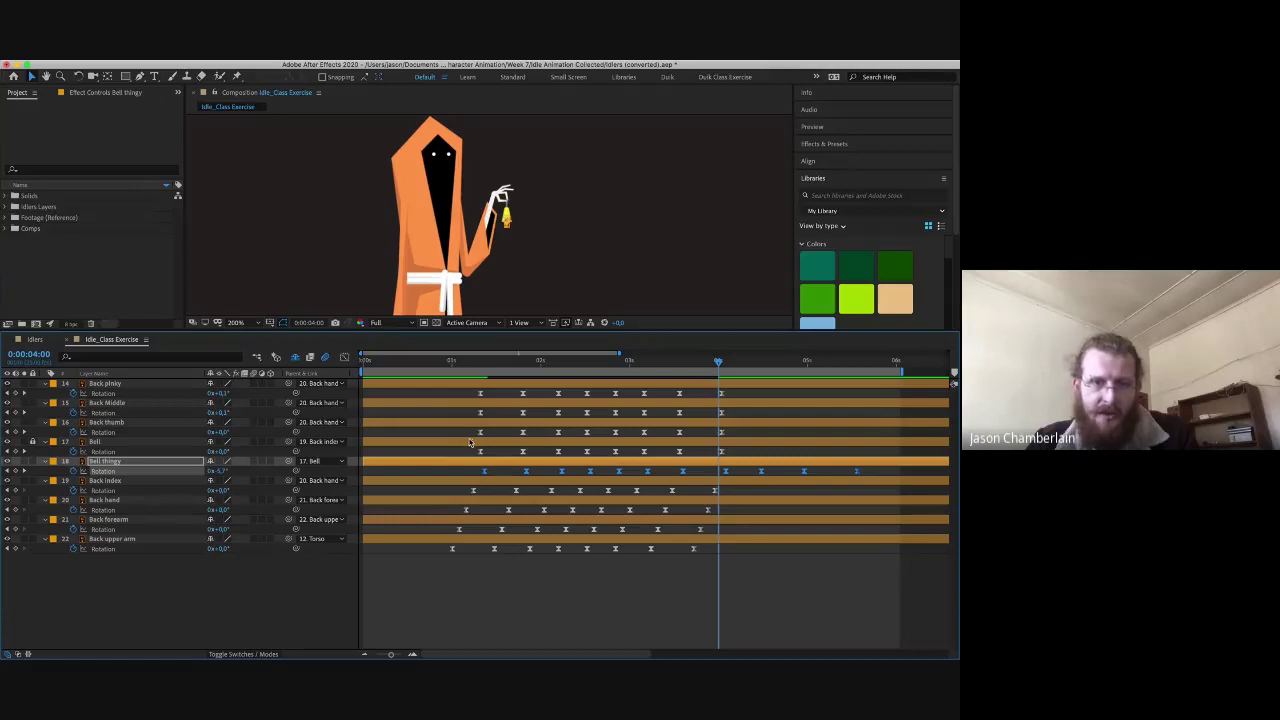
- Delay the Back Middle, Back thumb and Back pinky rotation keyframes slightly
left_click(484, 362)
left_click_drag(468, 431, 775, 404)
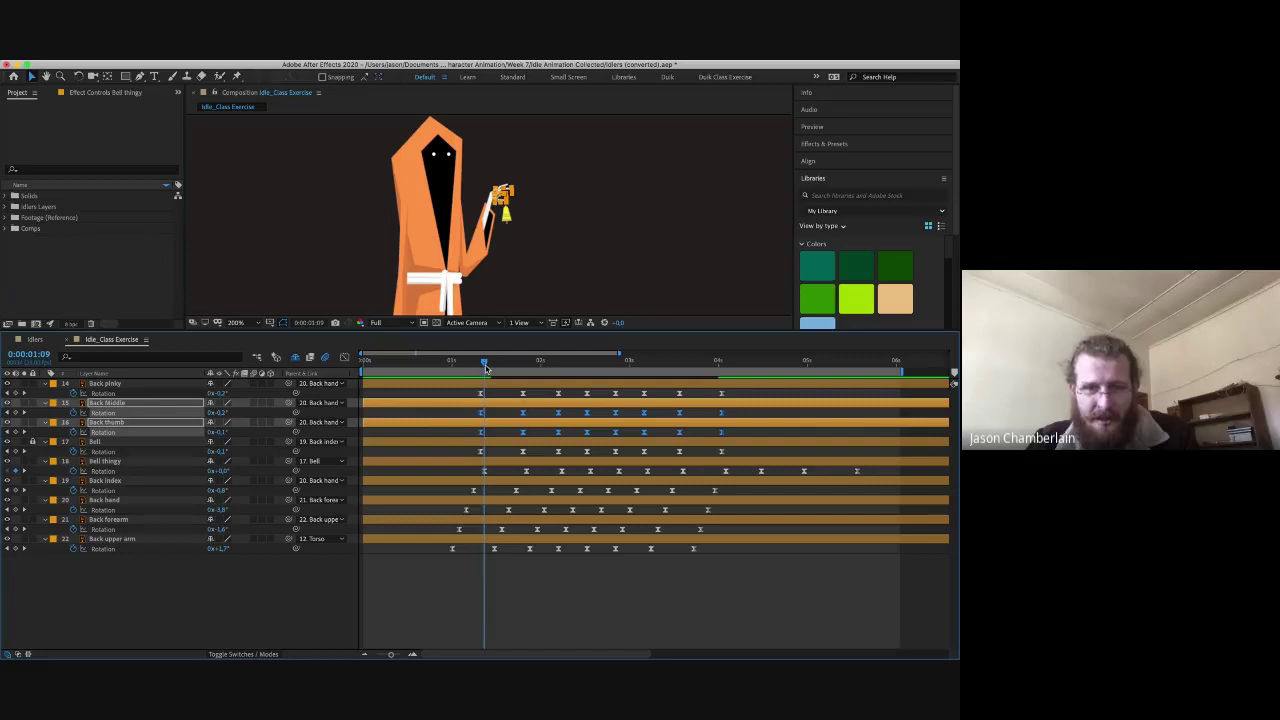
left_click_drag(486, 369, 480, 370)
left_click_drag(480, 414, 487, 414)
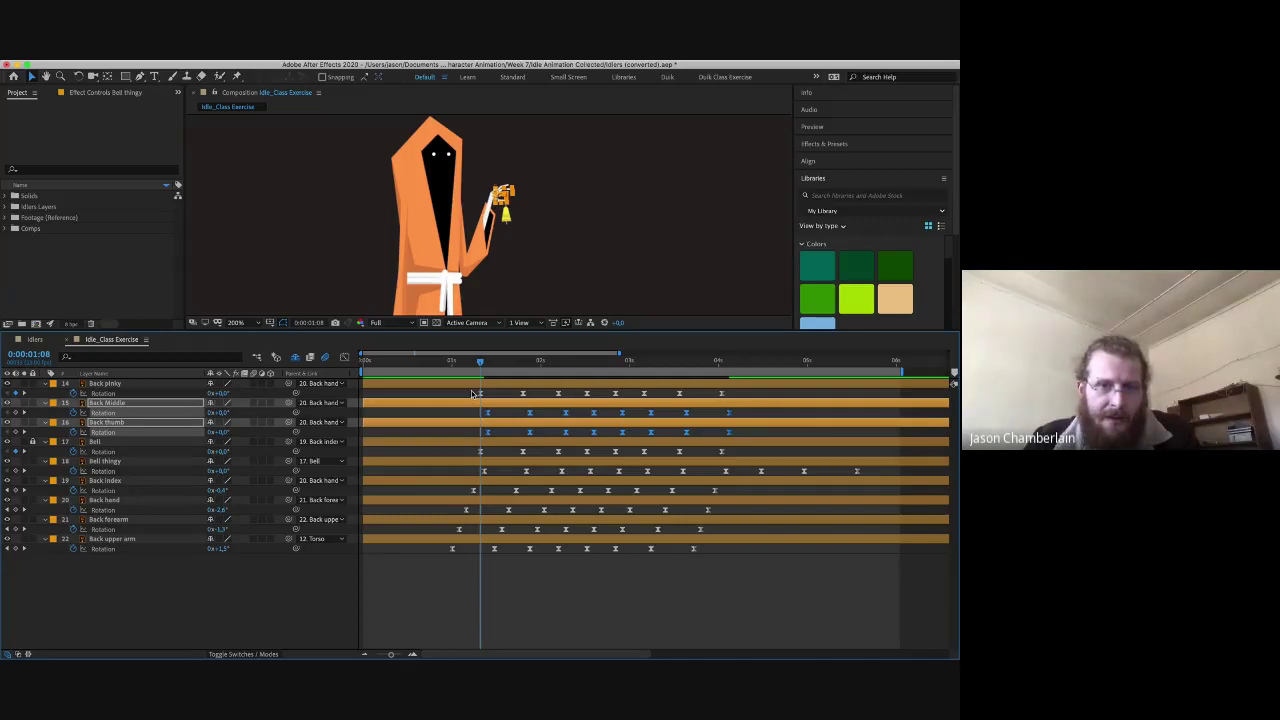
left_click(472, 393)
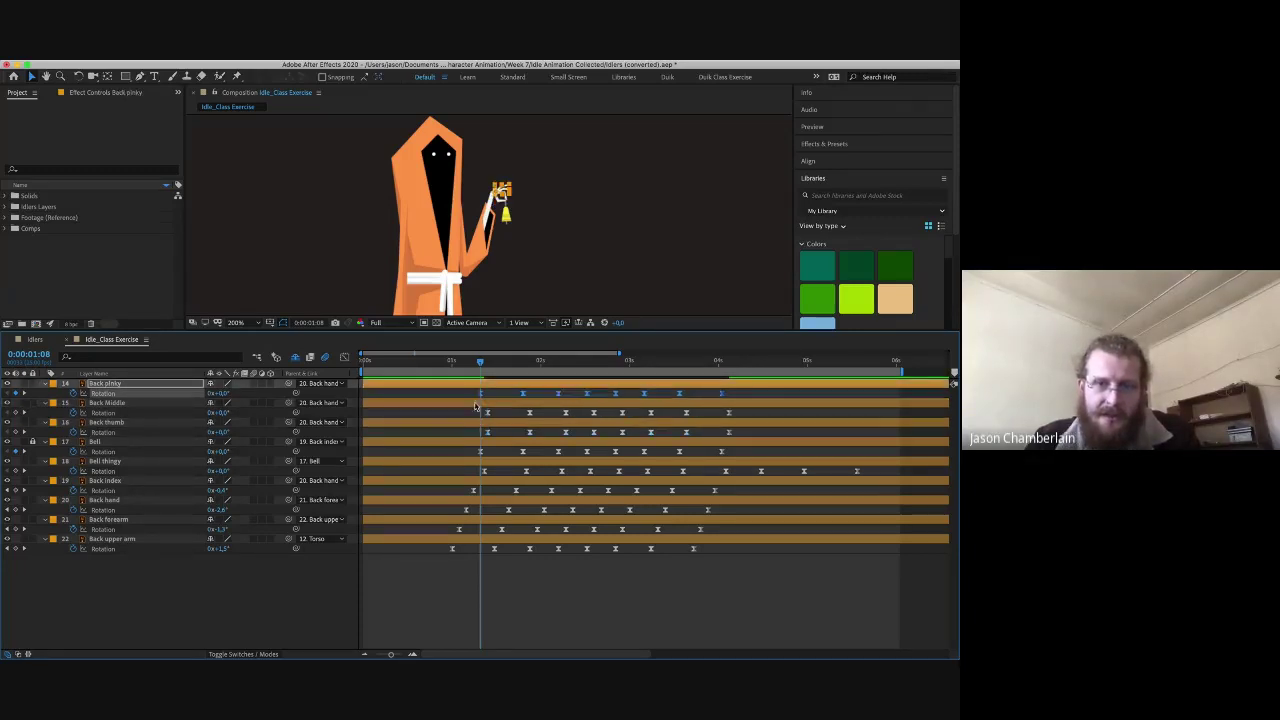
left_click_drag(480, 397, 836, 418)
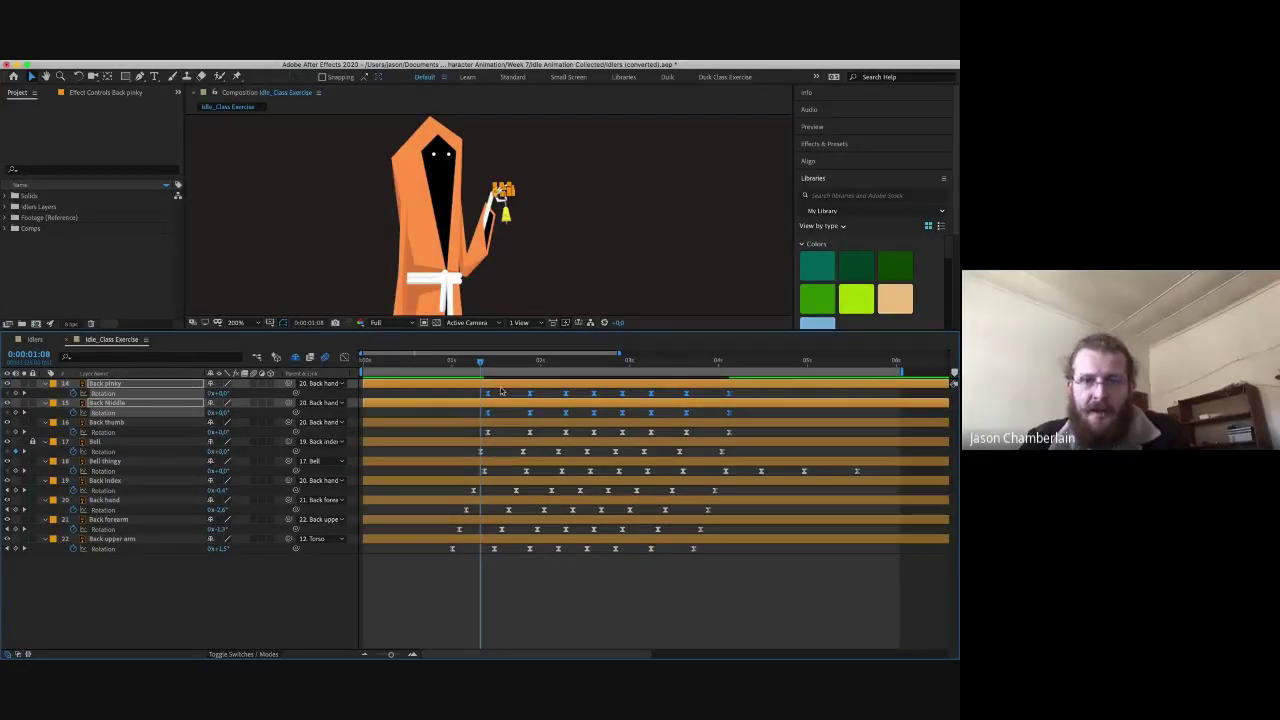
- Delay the Back Middle rotation keyframes by one frame and check the poses
left_click_drag(474, 412, 798, 424)
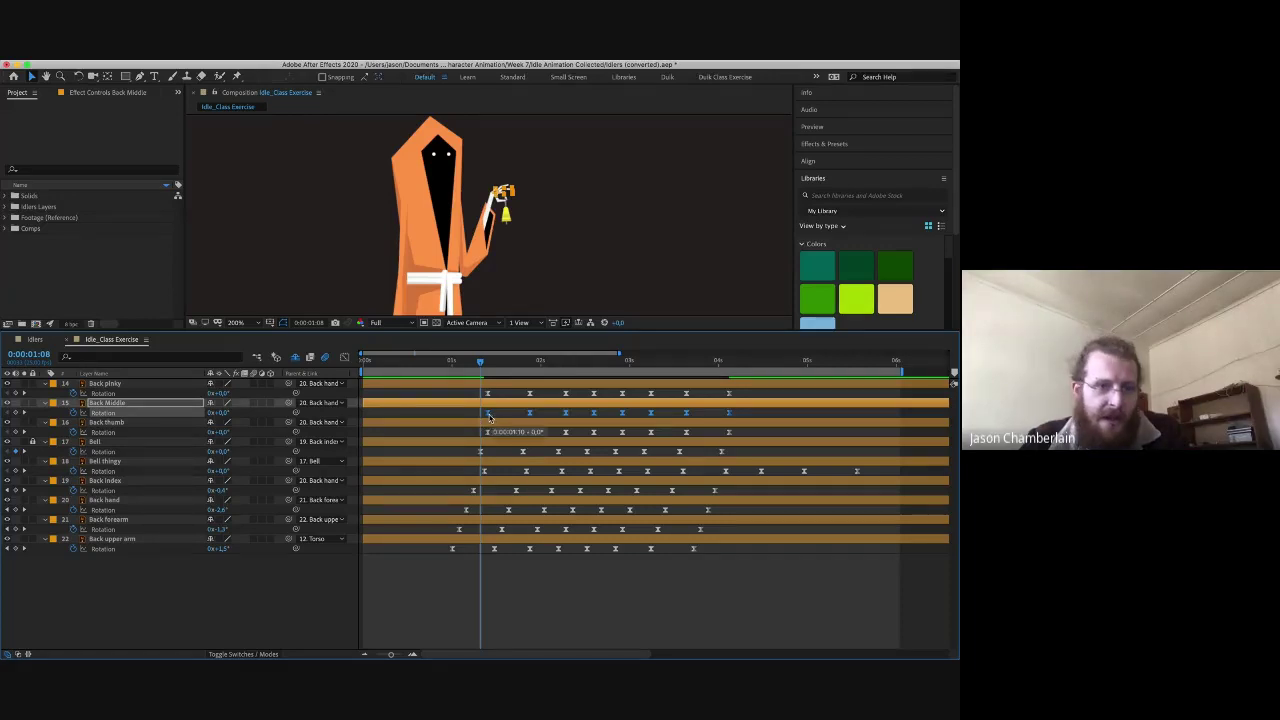
left_click_drag(488, 416, 495, 416)
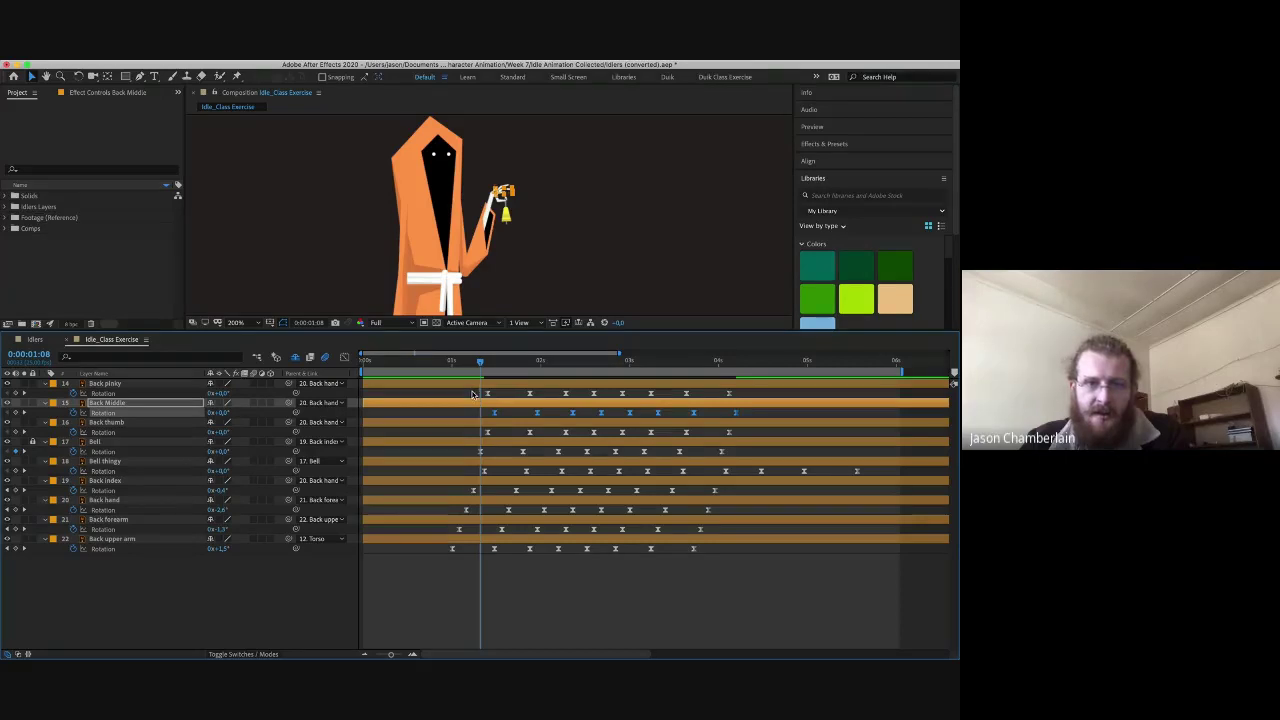
left_click_drag(439, 362, 409, 360)
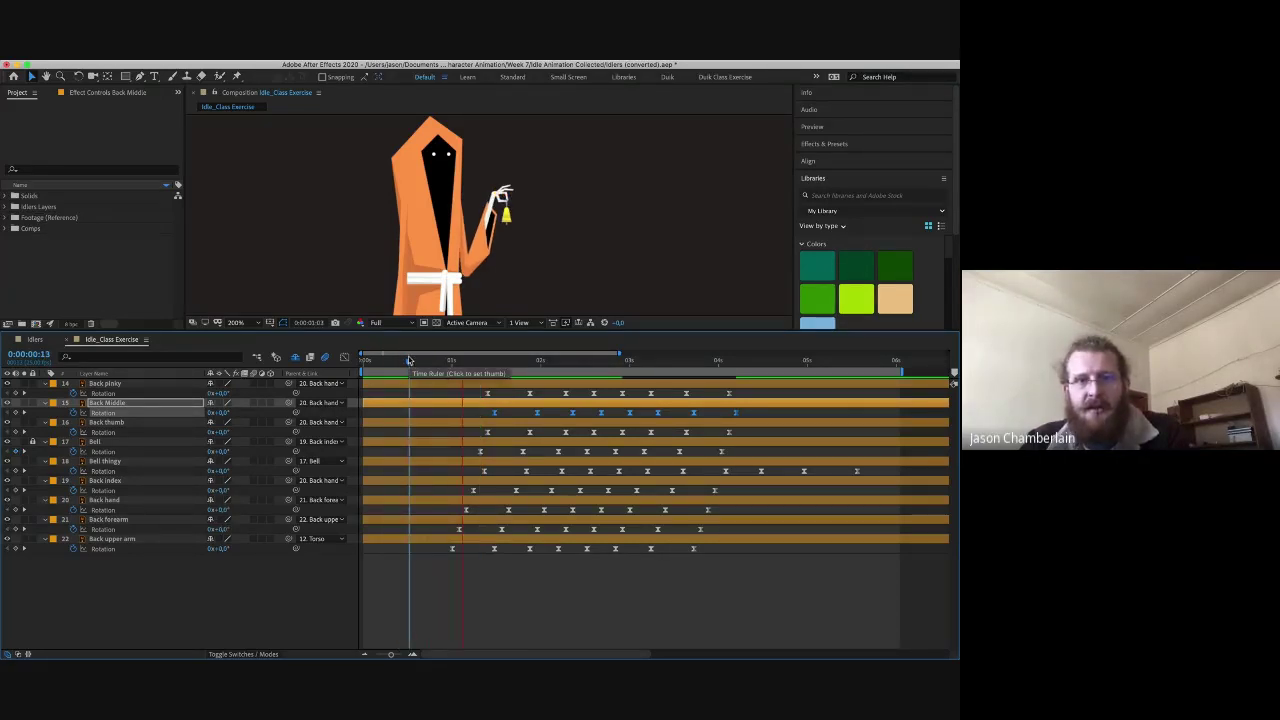
key("space")
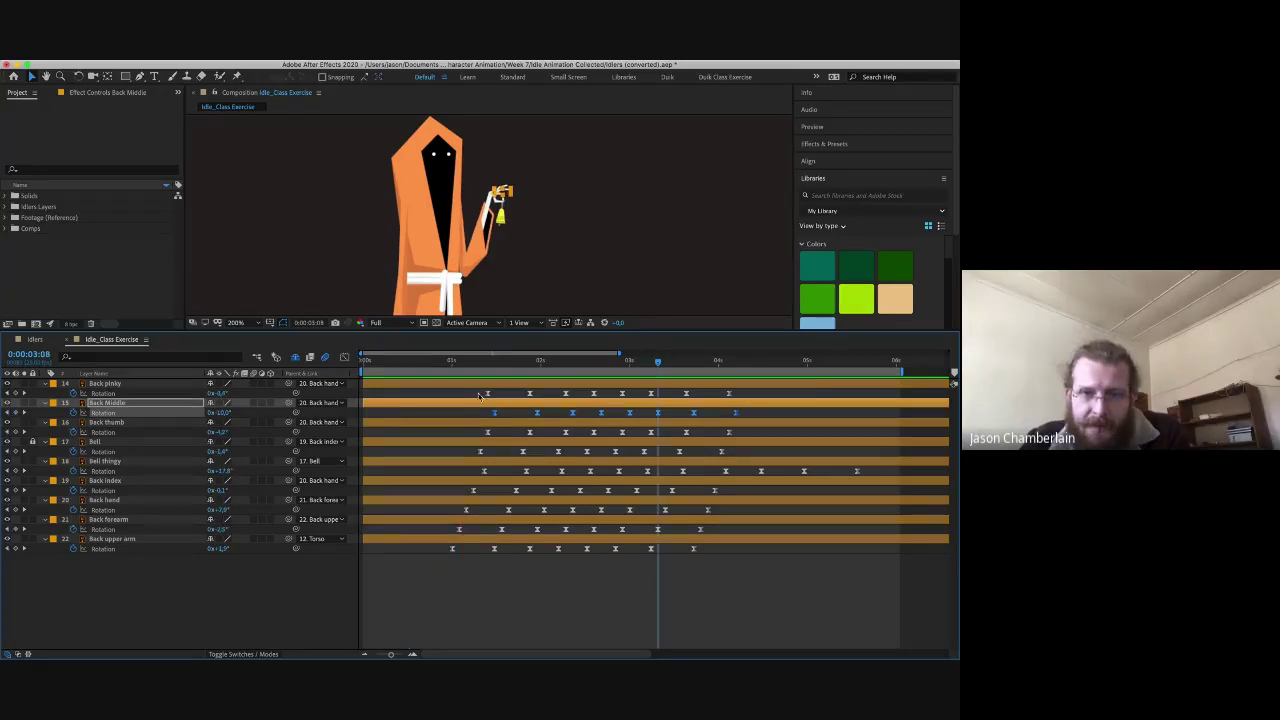
- Delay the Back pinky keyframes a few frames further and preview around one second
left_click_drag(479, 396, 772, 396)
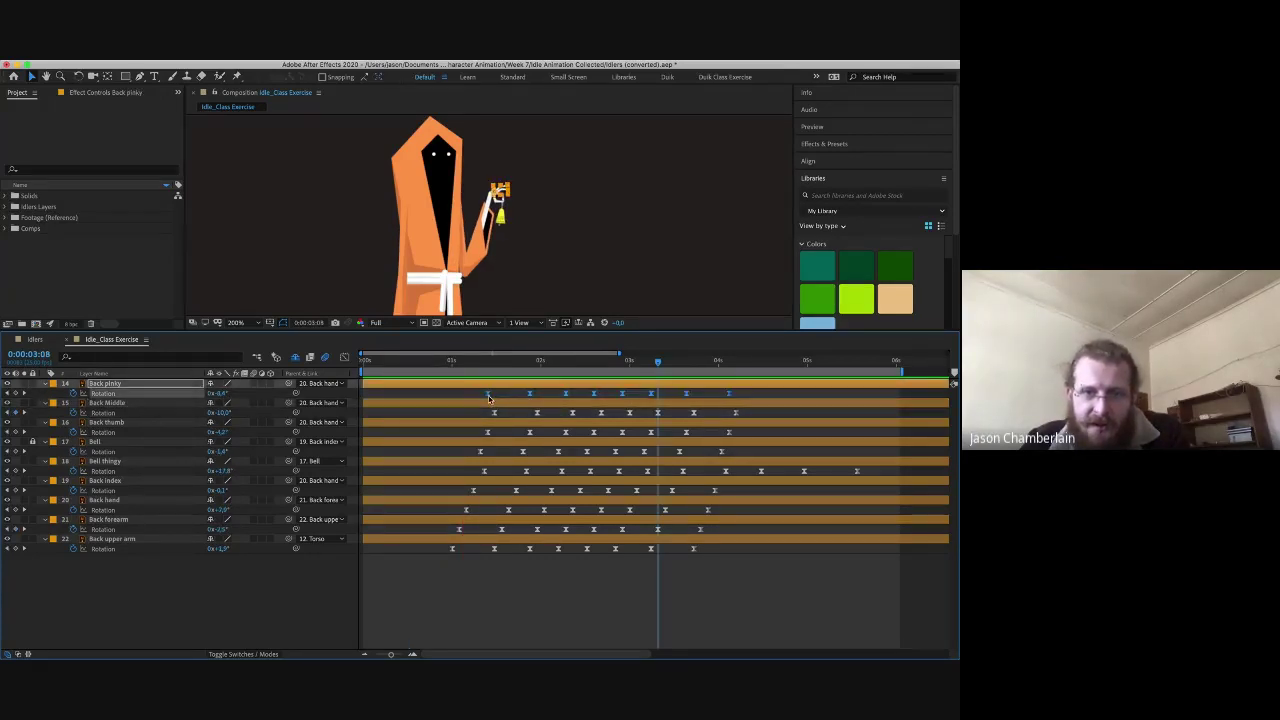
left_click_drag(488, 395, 502, 395)
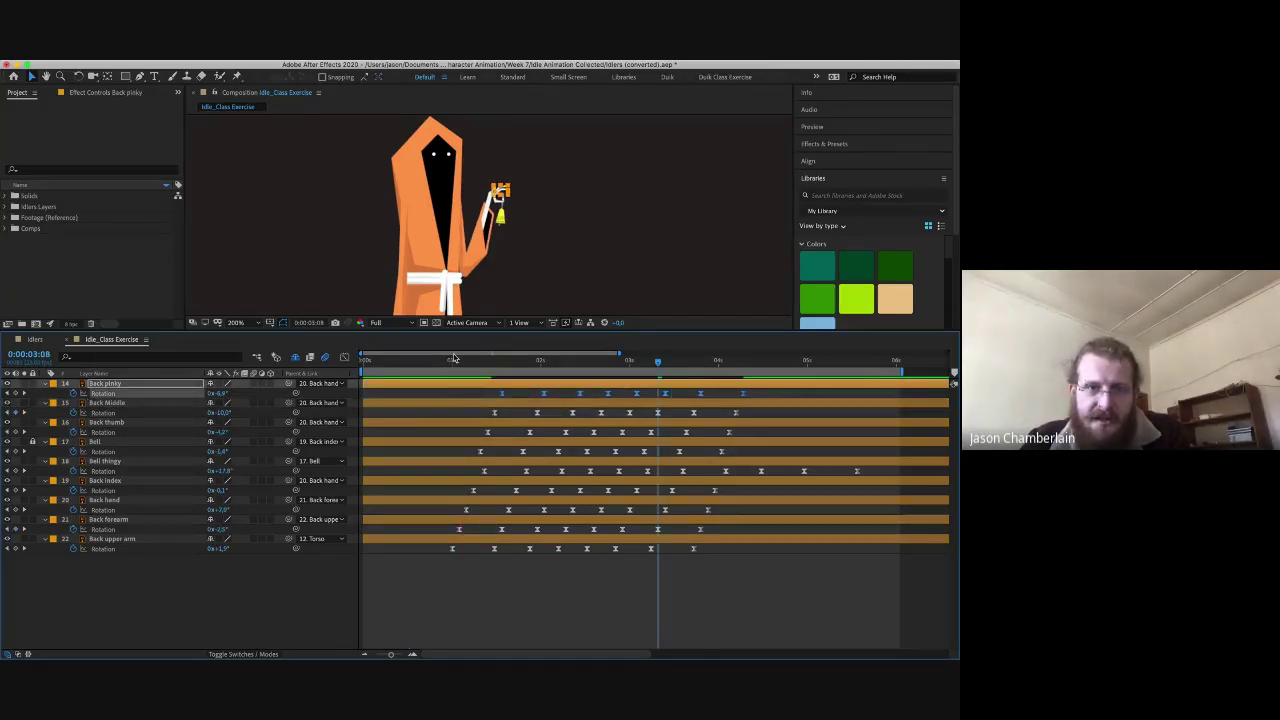
left_click_drag(451, 362, 437, 362)
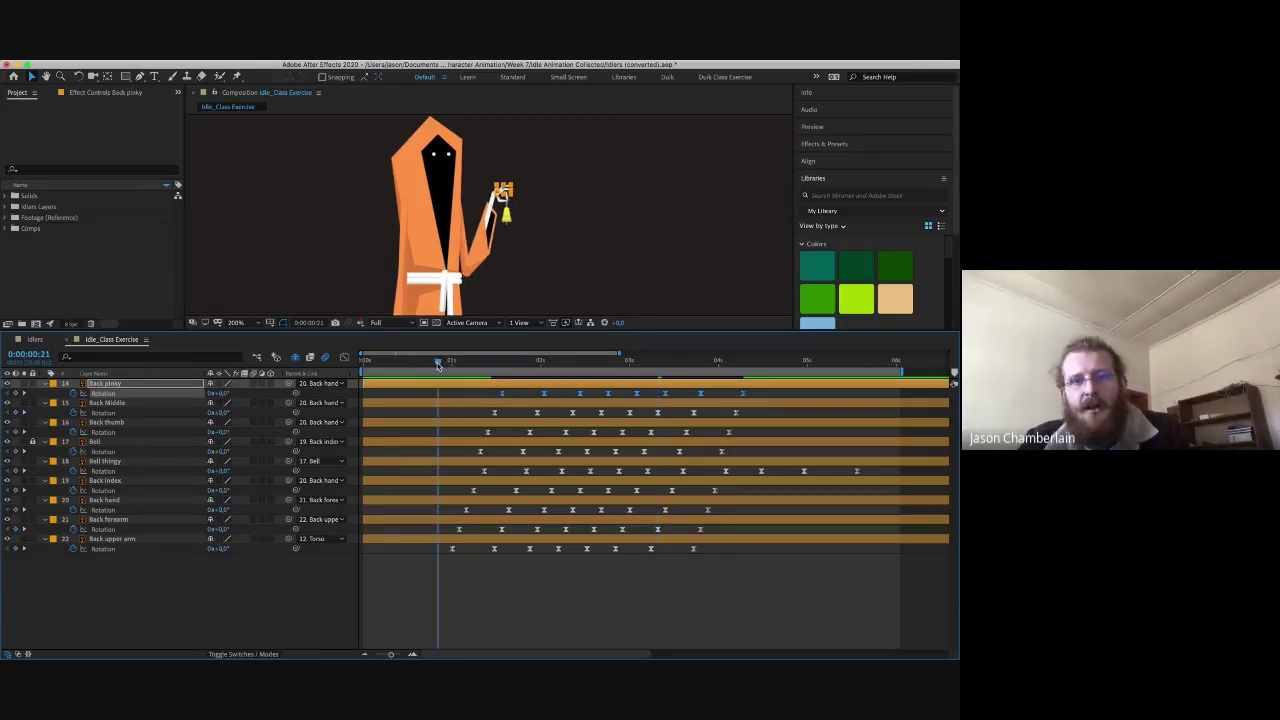
key("space")
left_click(461, 362)
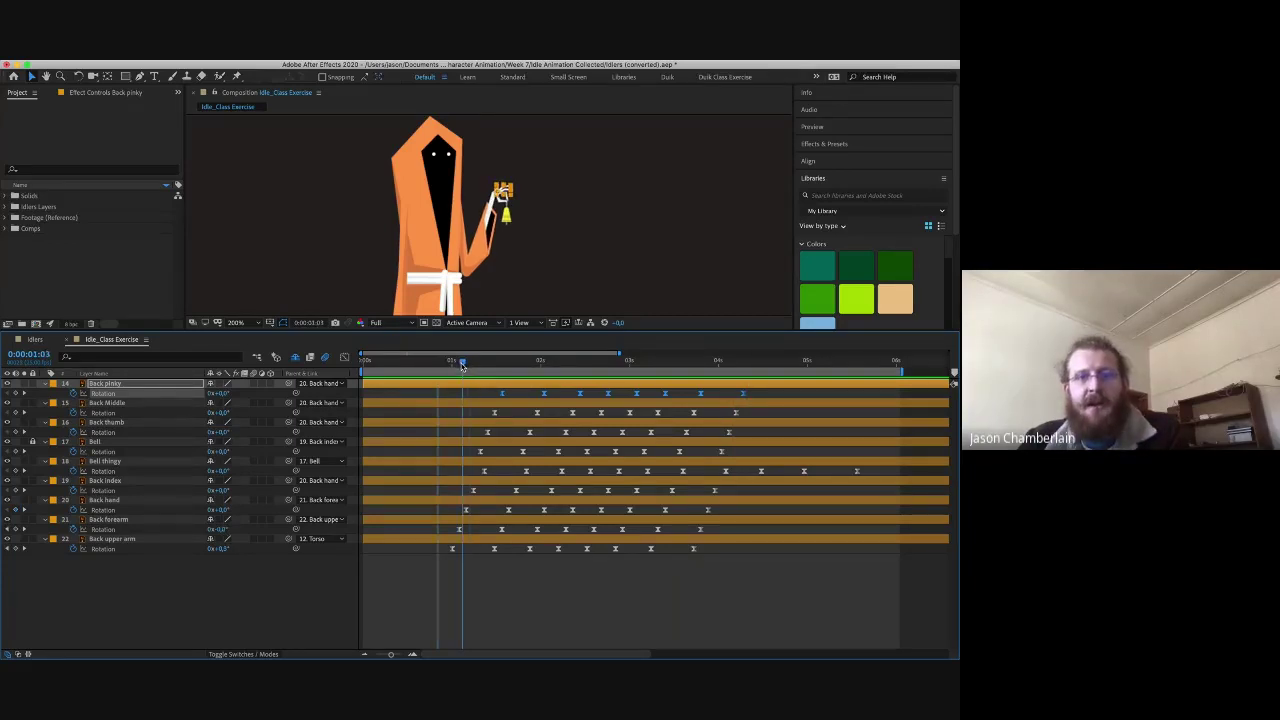
left_click_drag(462, 364, 452, 362)
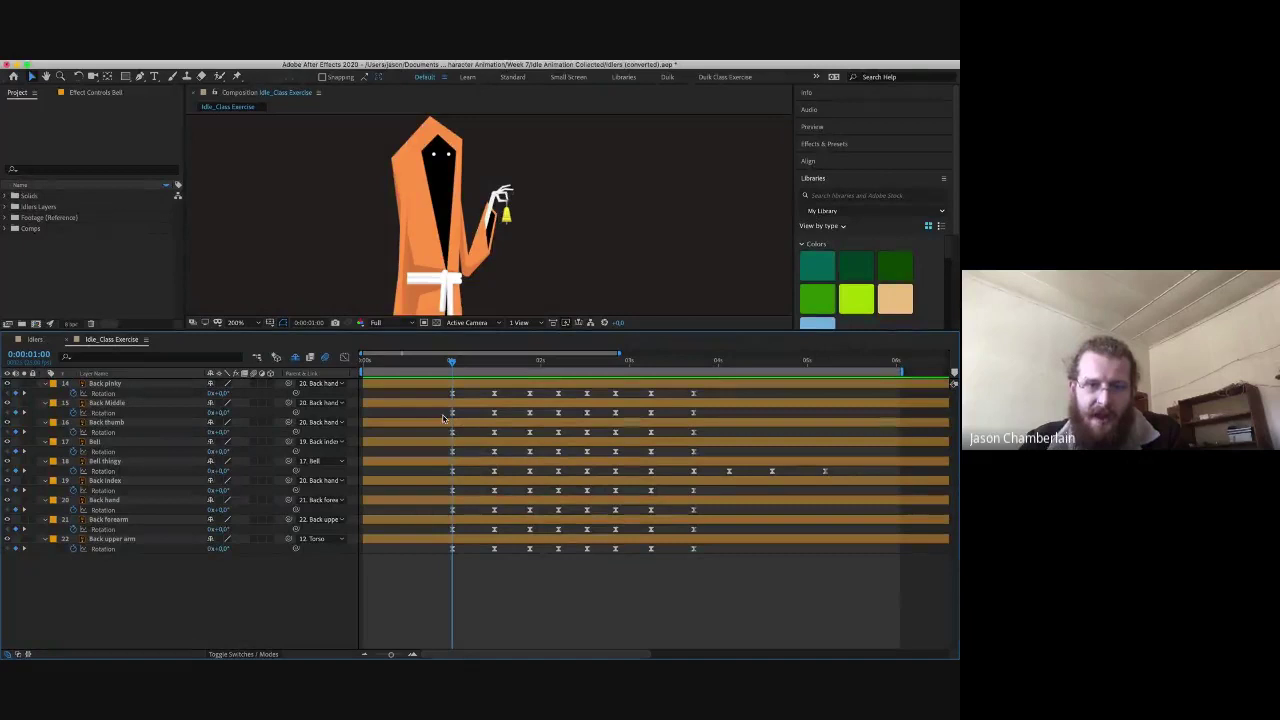
- Nudge the Back Middle through Back upper arm rotation keyframes two frames later
left_click_drag(444, 418, 808, 551)
left_click_drag(453, 413, 460, 395)
key("space")
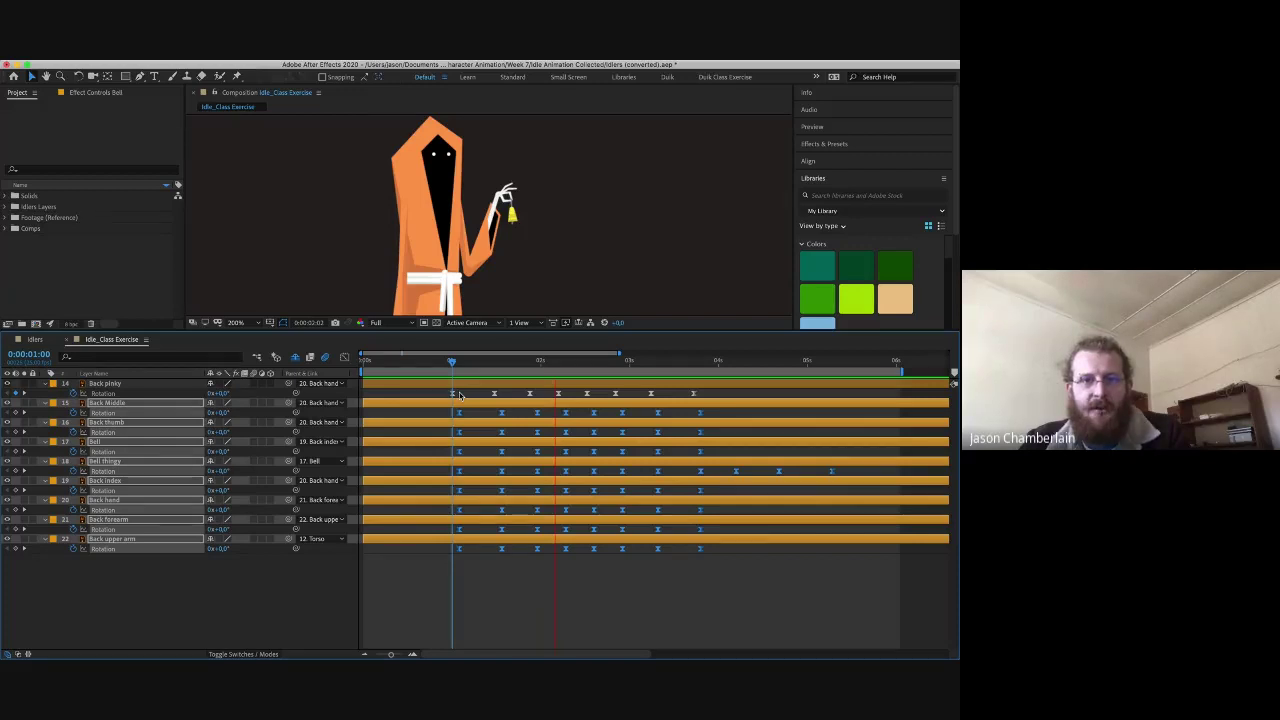
- Move the Back thumb rotation keyframes one frame earlier and check timing near 0:00:01:02
left_click(450, 434)
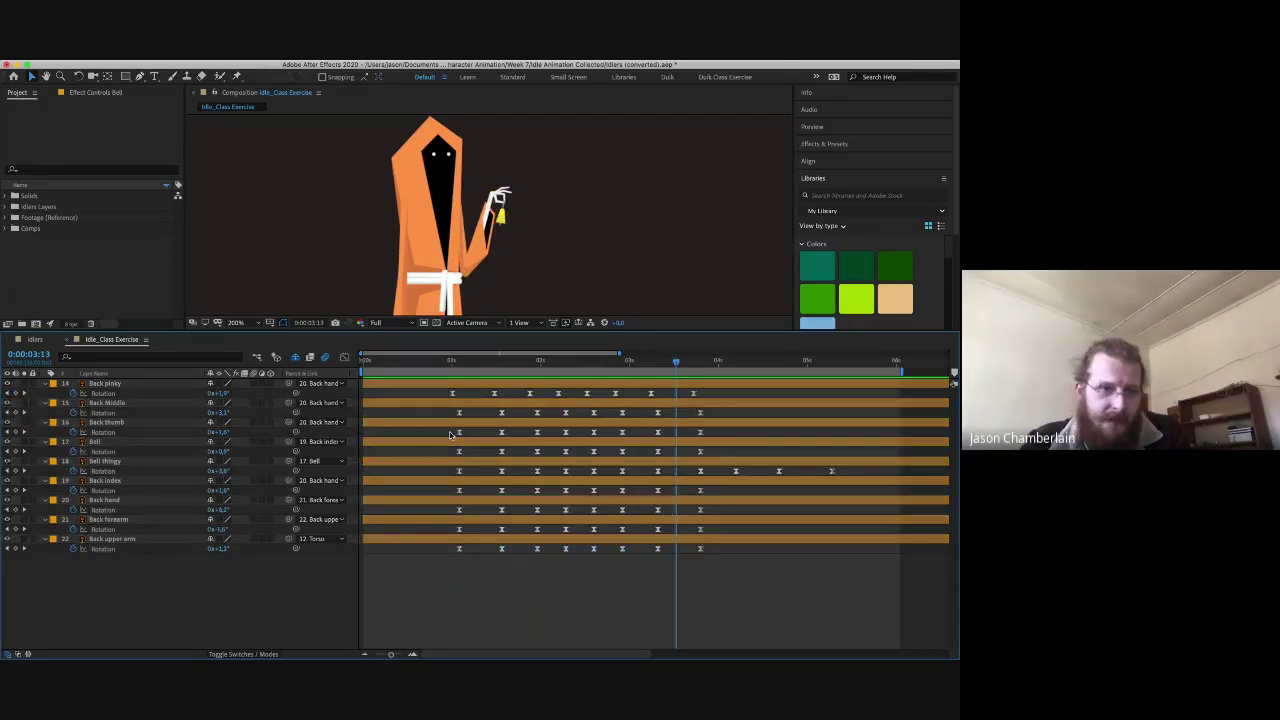
left_click(450, 434)
left_click_drag(459, 437, 705, 455)
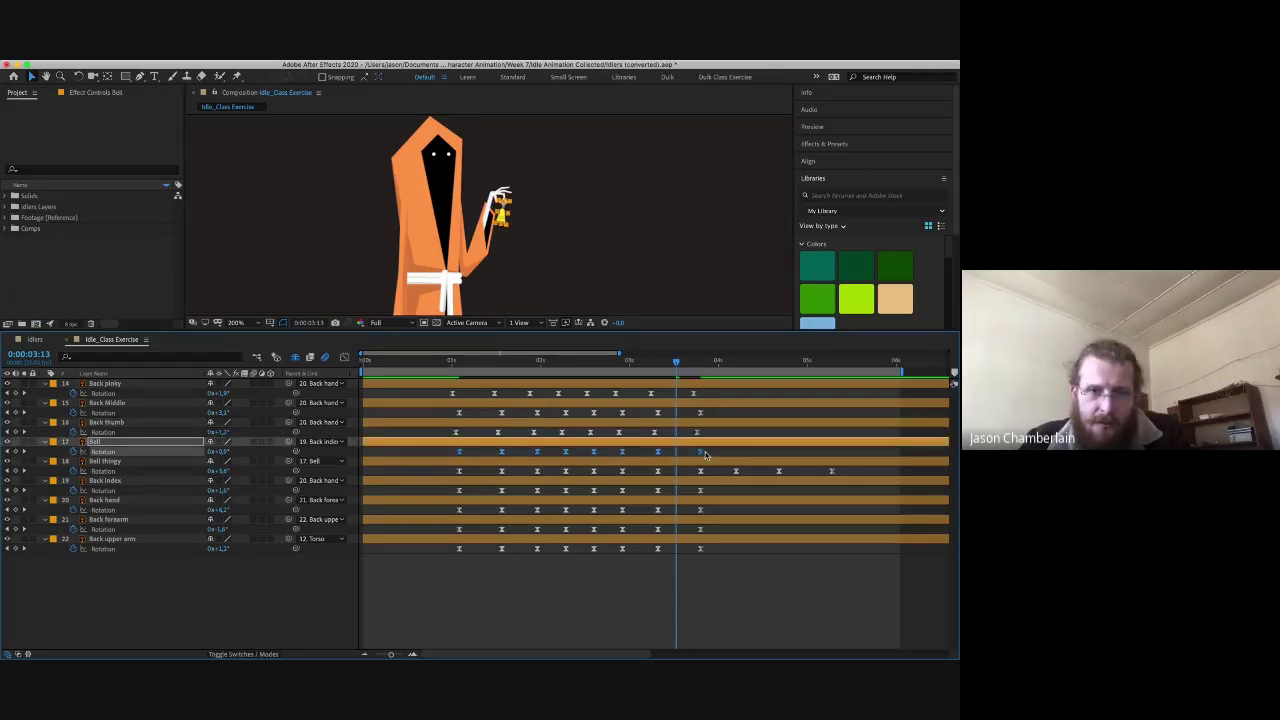
left_click(436, 358)
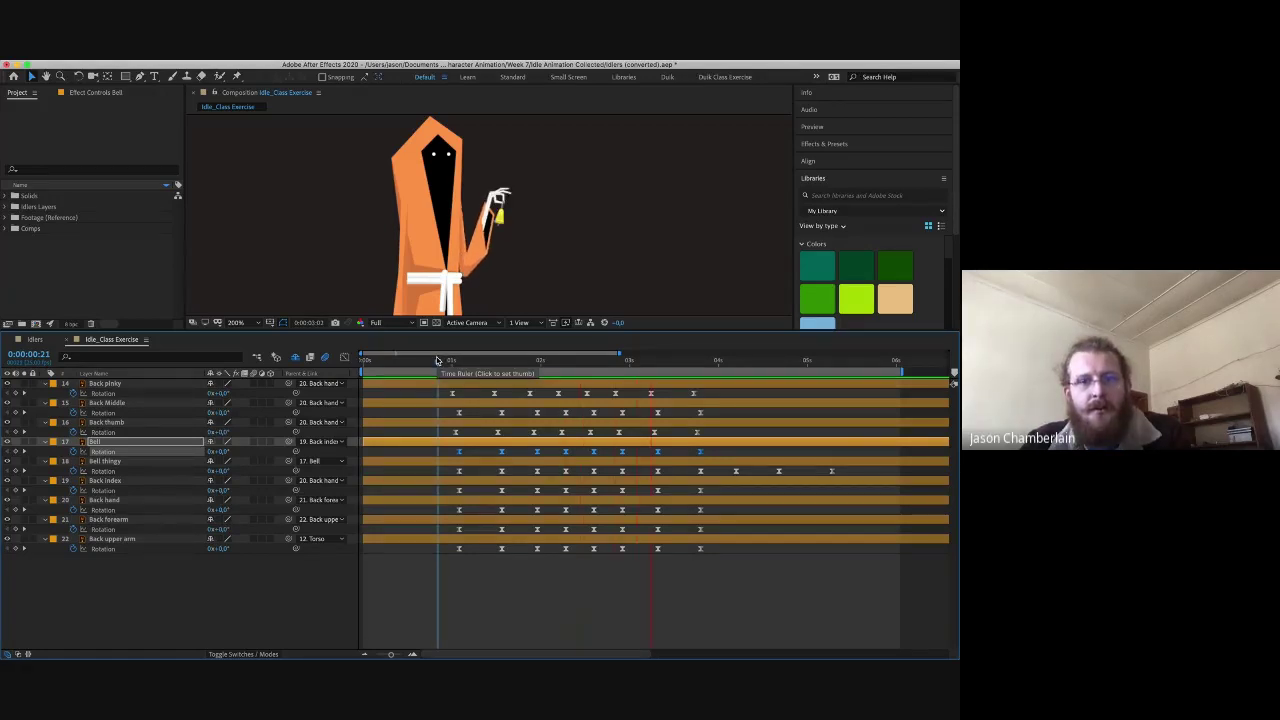
left_click(452, 360)
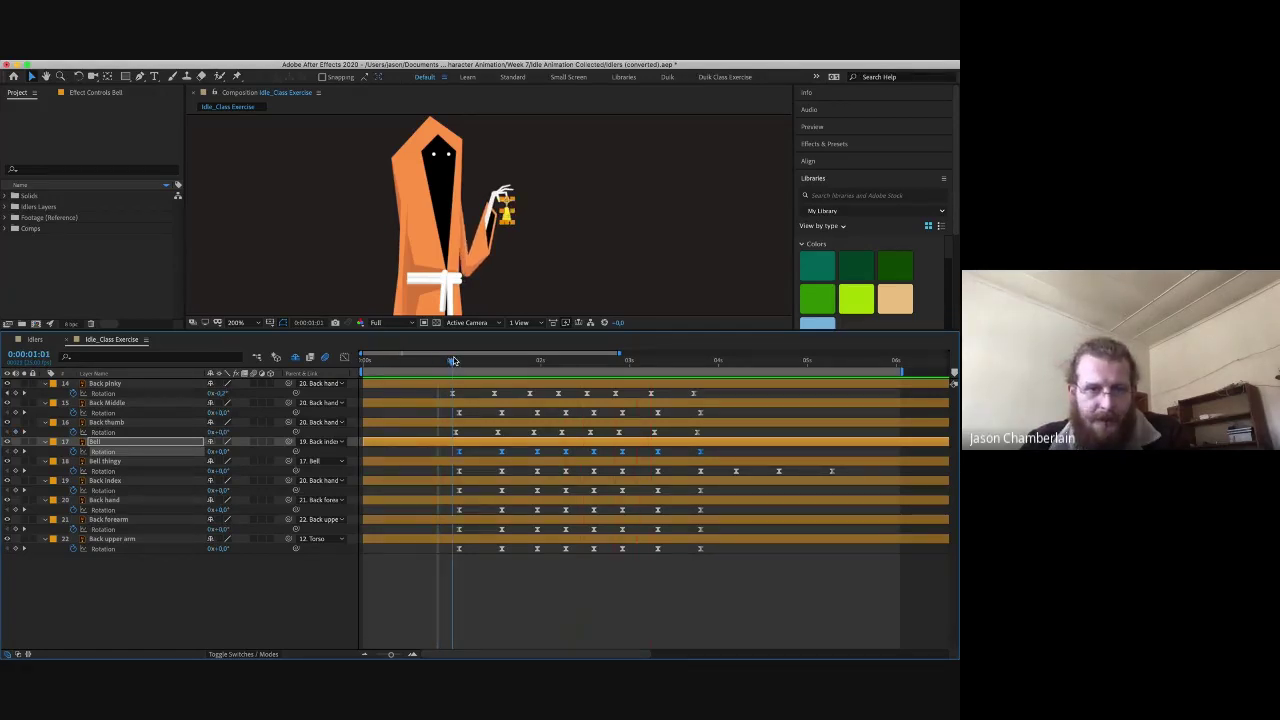
left_click_drag(453, 361, 459, 360)
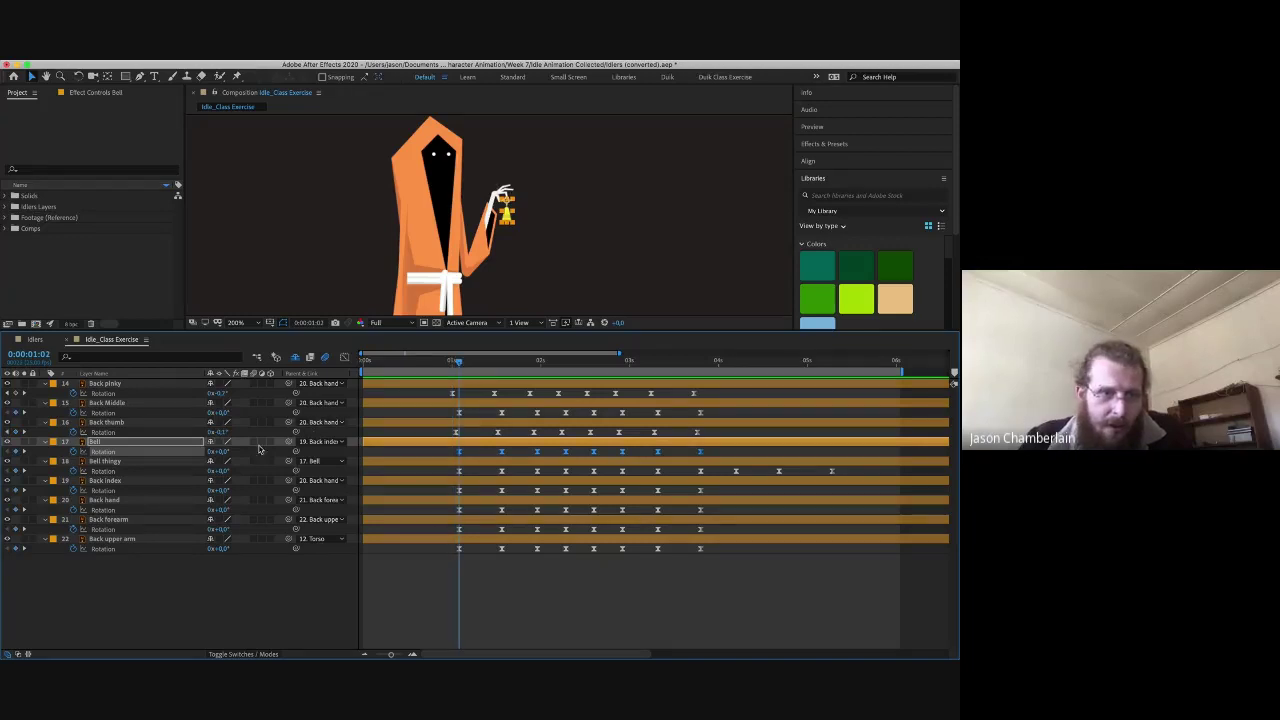
- Push the Bell thingy rotation keys a few frames later and shift Back hand's slightly earlier
left_click(748, 403)
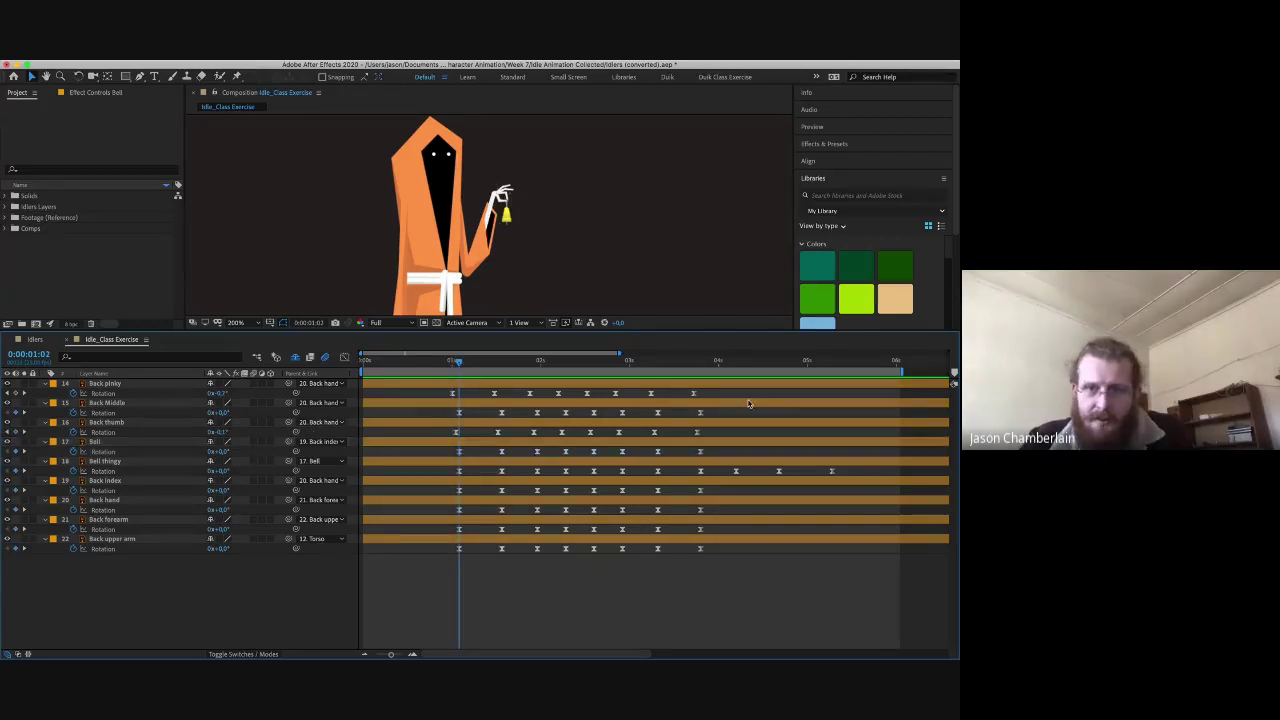
left_click_drag(748, 403, 785, 465)
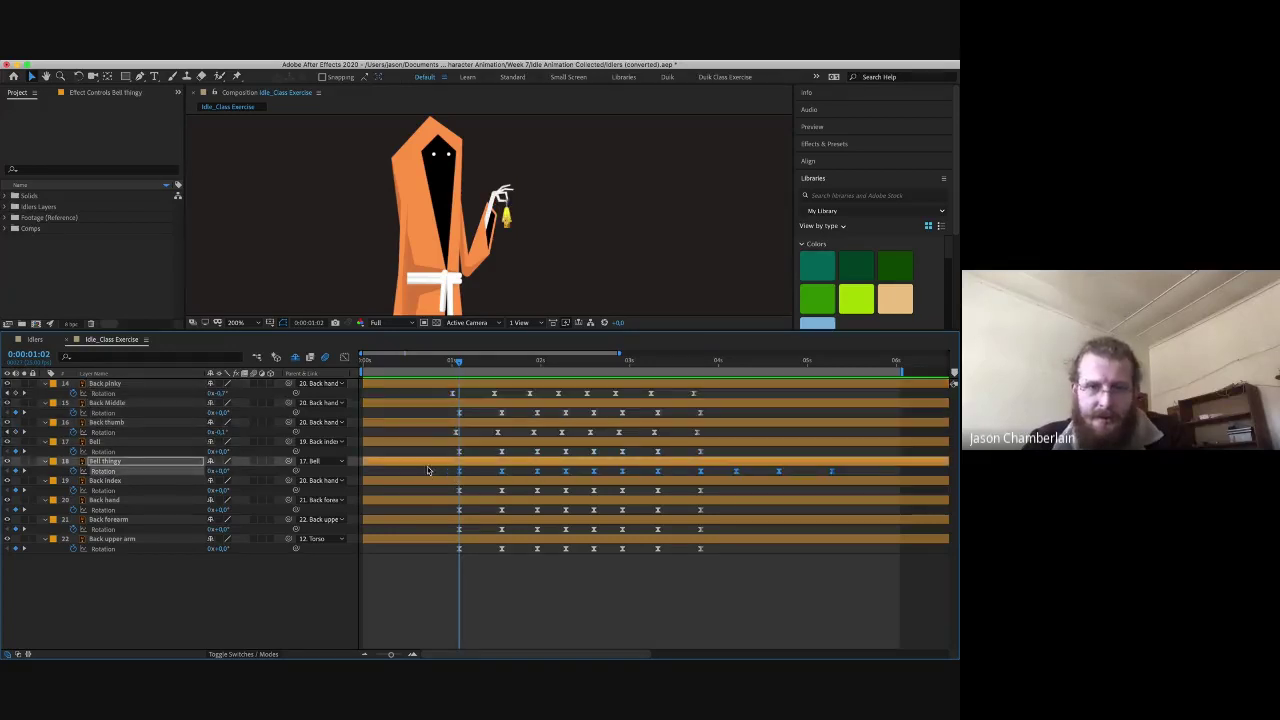
left_click_drag(460, 475, 463, 477)
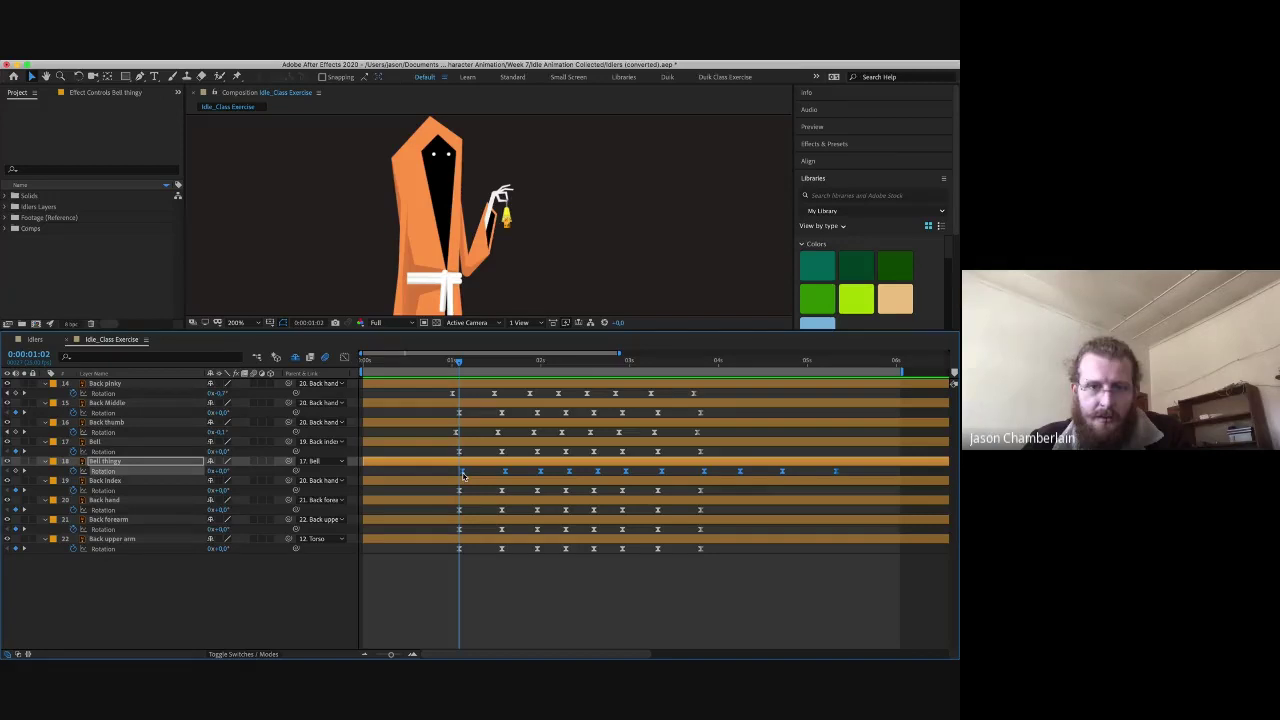
left_click_drag(463, 476, 466, 476)
left_click_drag(712, 485, 740, 522)
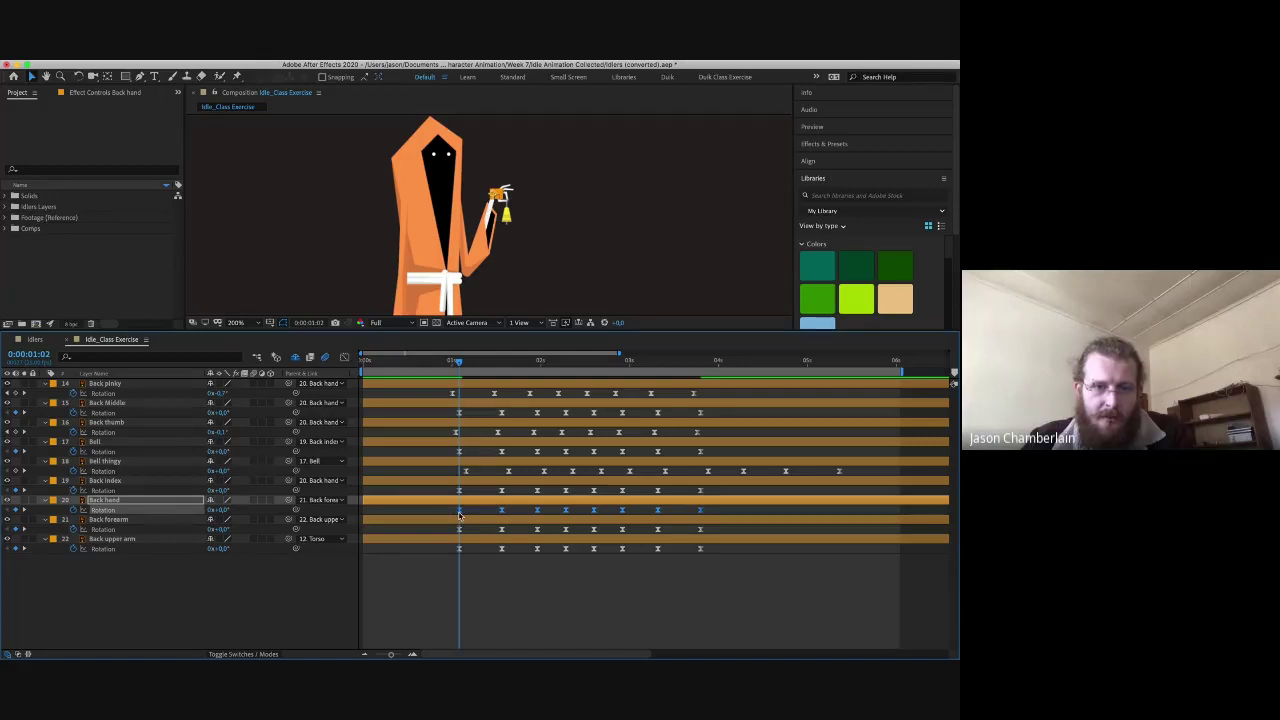
left_click_drag(459, 515, 789, 575)
left_click(512, 519)
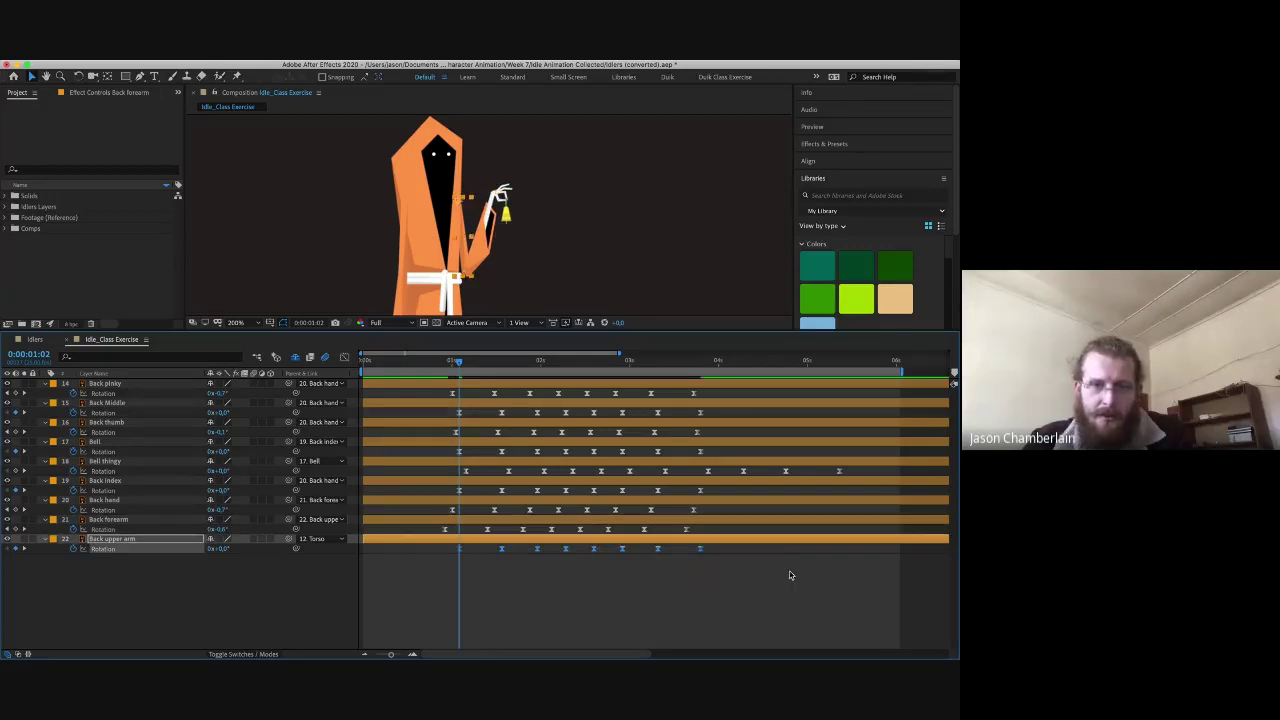
- Shift the Back upper arm keys slightly earlier and preview from 0:00:00:18
left_click_drag(459, 549, 434, 549)
left_click(427, 364)
key("space")
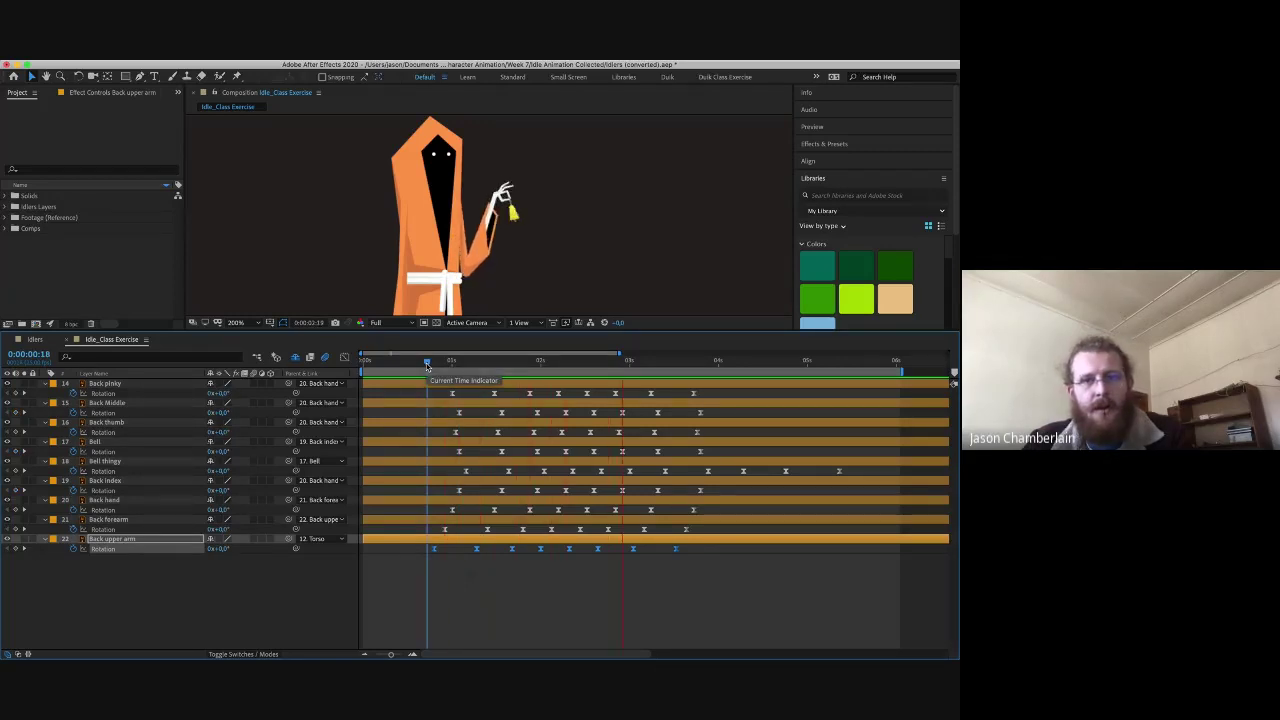
key("space")
key("space")
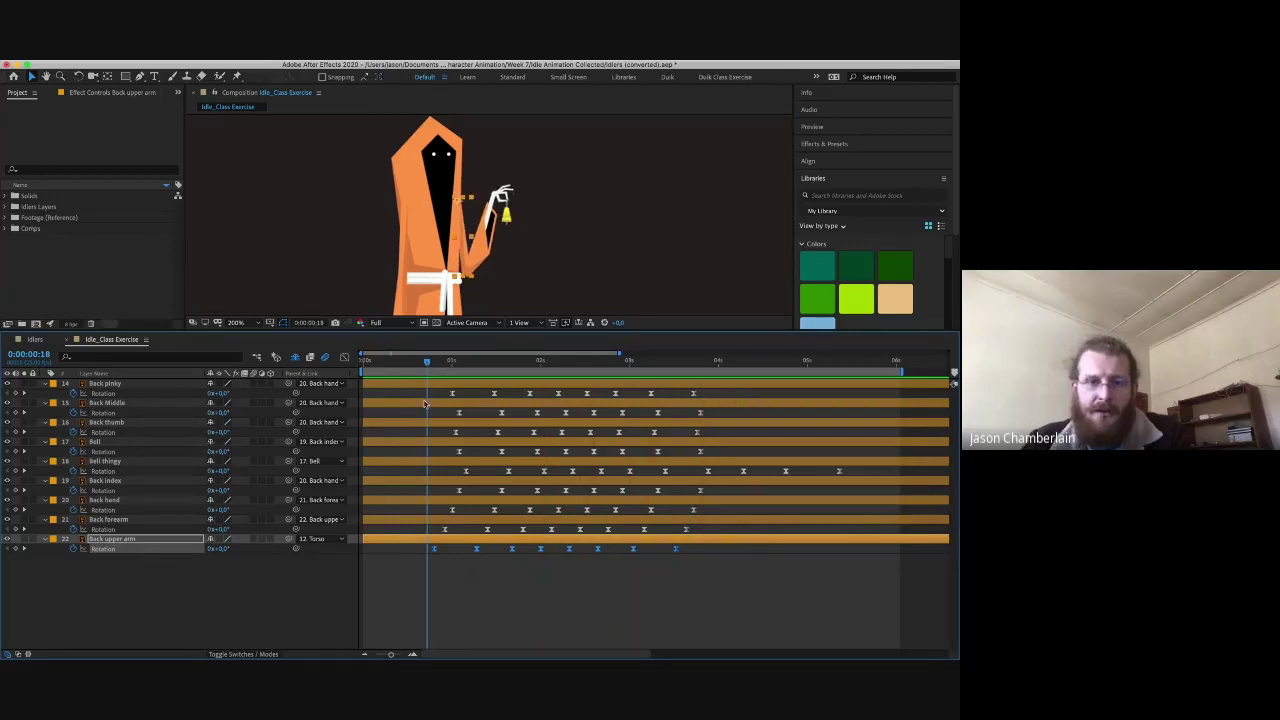
- Time-scale all arm and bell rotation keyframes into a shorter cycle ending near two to three seconds
left_click_drag(424, 403, 857, 528)
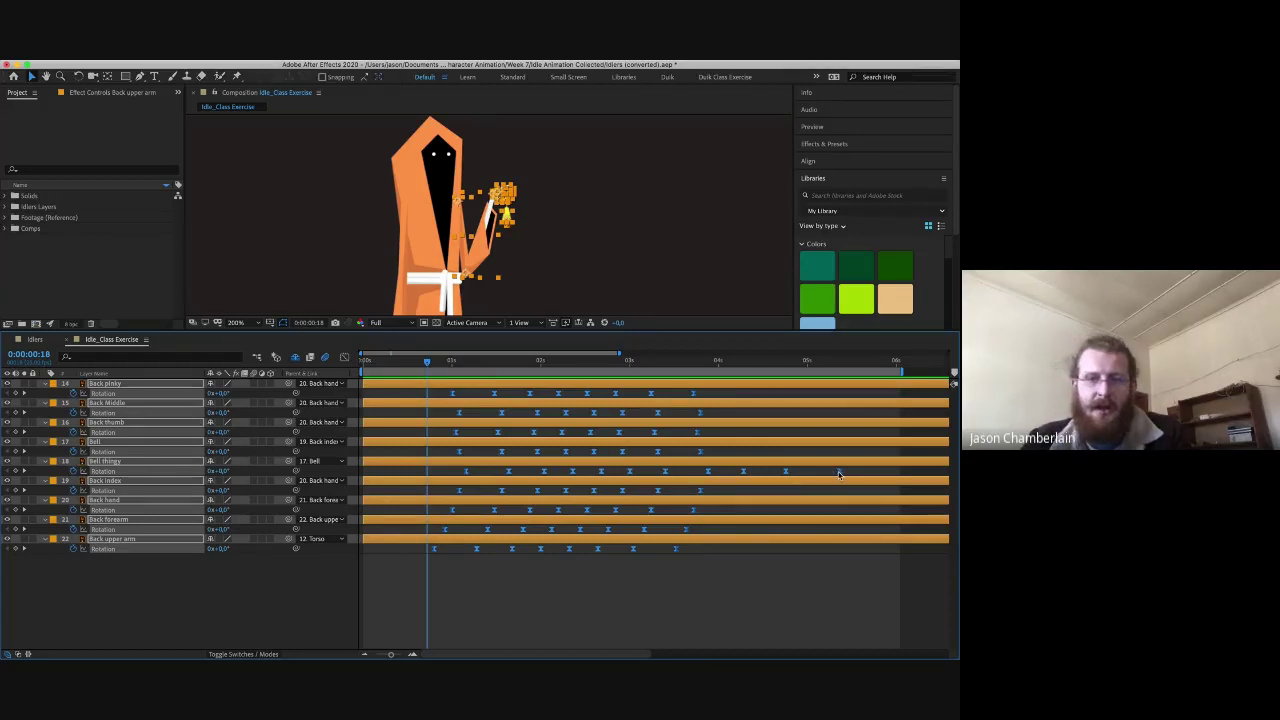
left_click_drag(838, 474, 618, 468)
key("space")
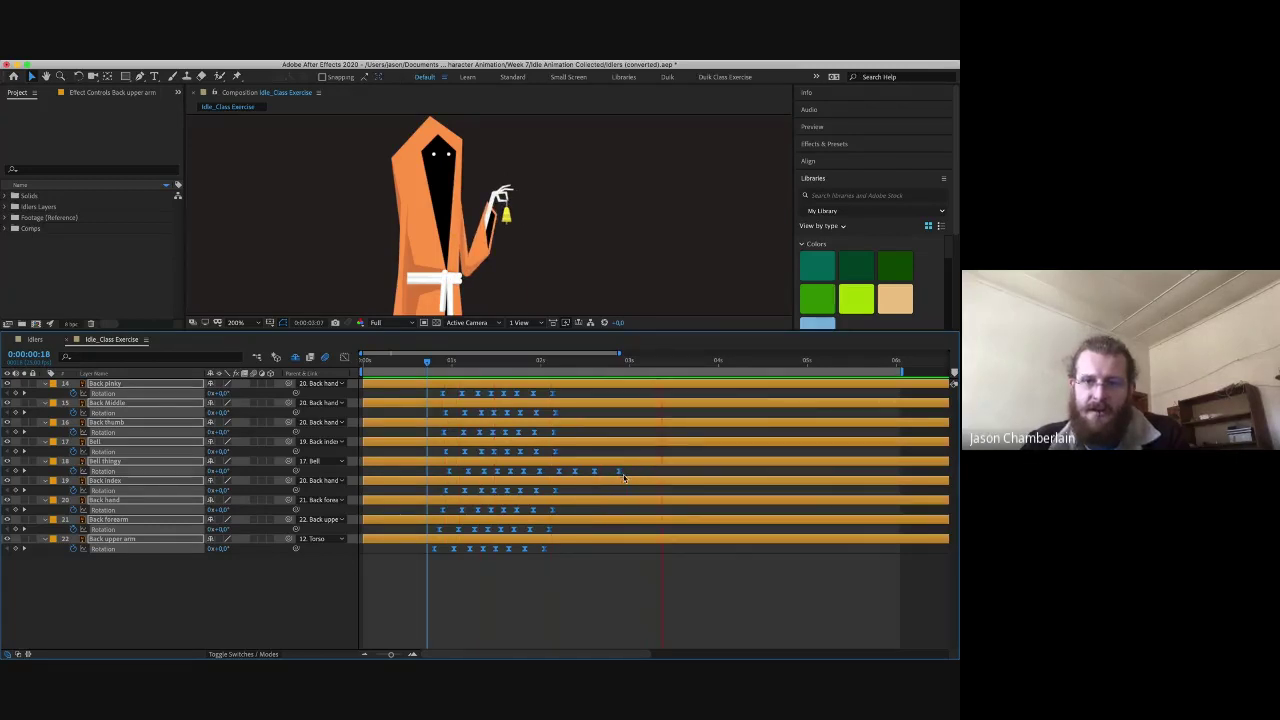
- Stop the idle-loop preview and clear the layer and keyframe selection
key("space")
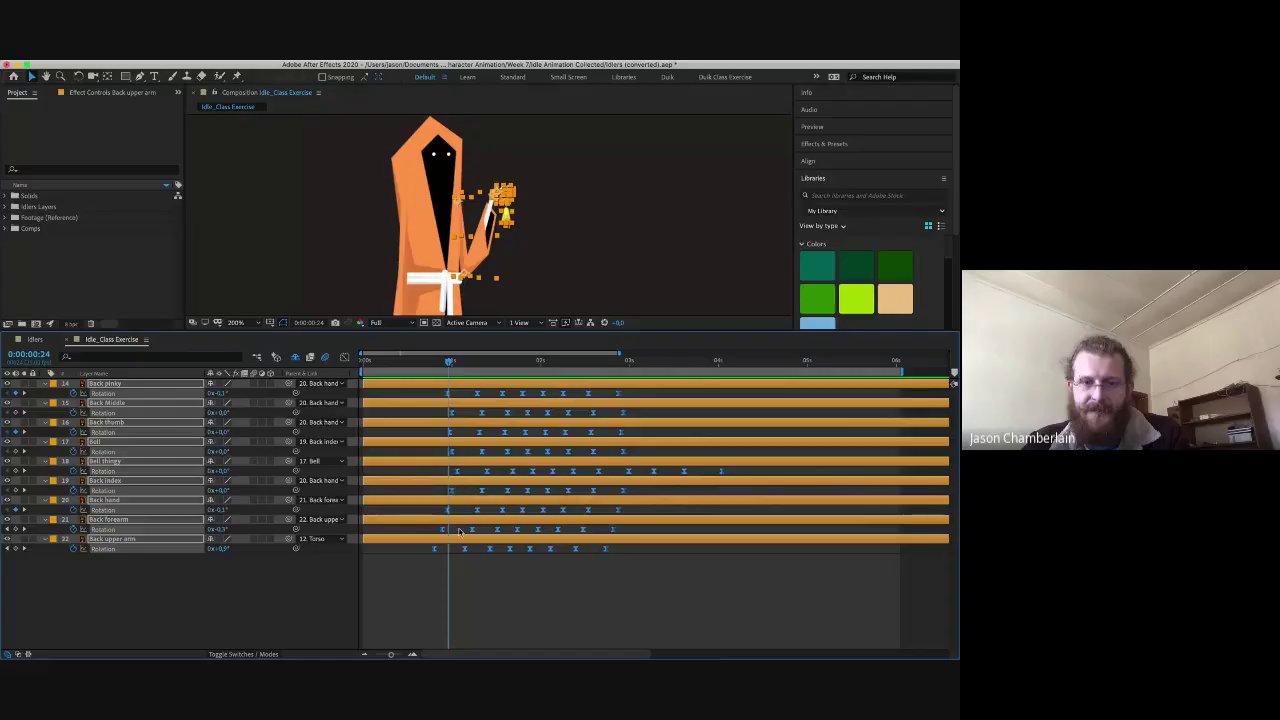
left_click(461, 572)
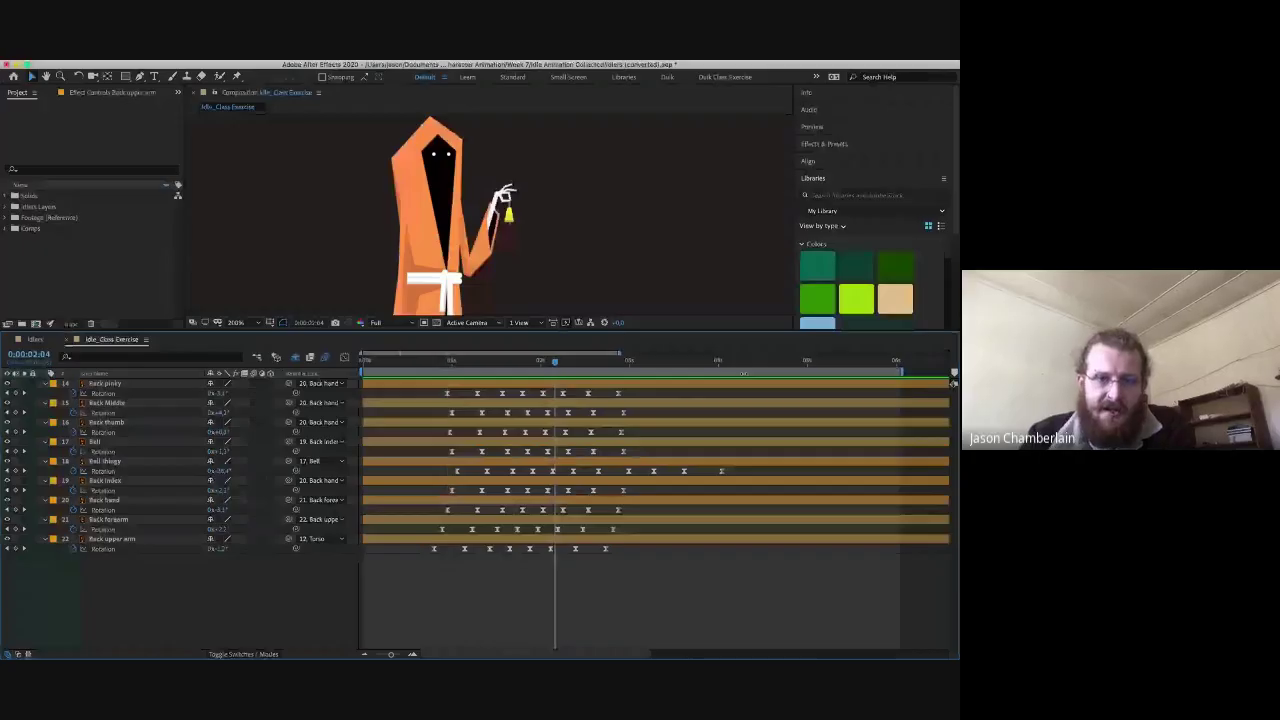
- Reveal the shy layers to select Eyes, re-hide them, and zoom in on the character's eyes
left_click(450, 361)
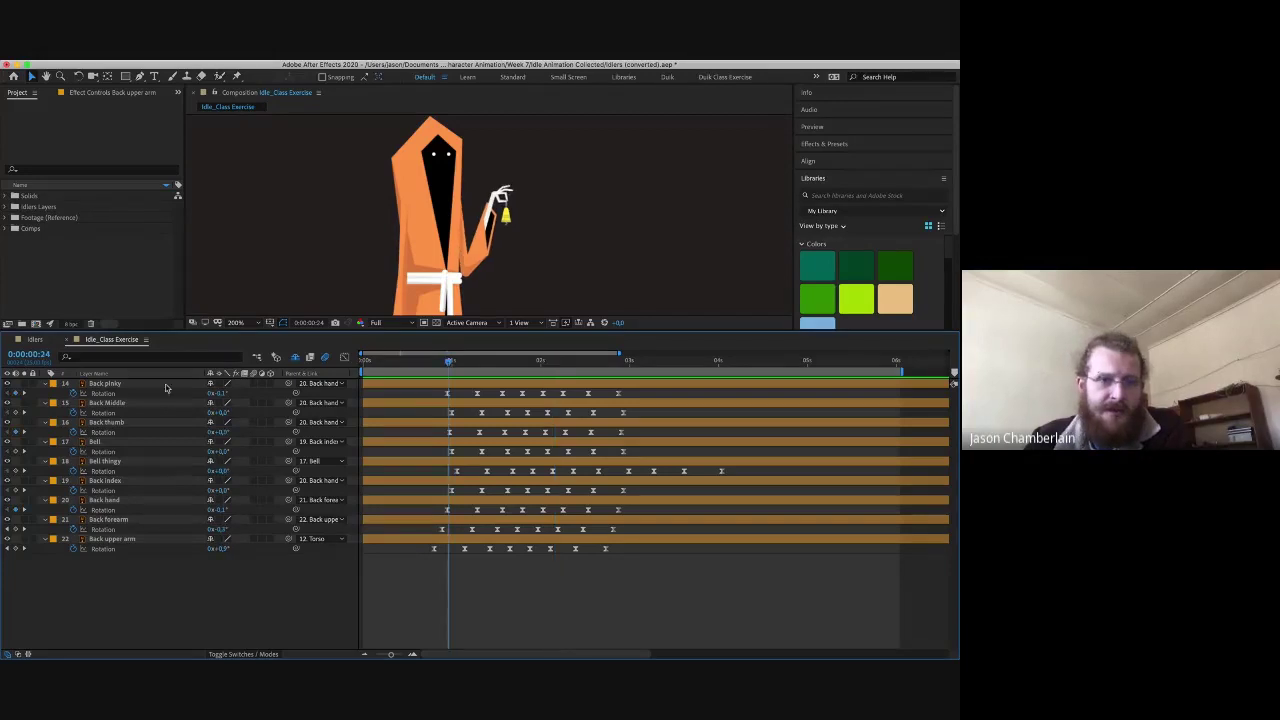
left_click(296, 358)
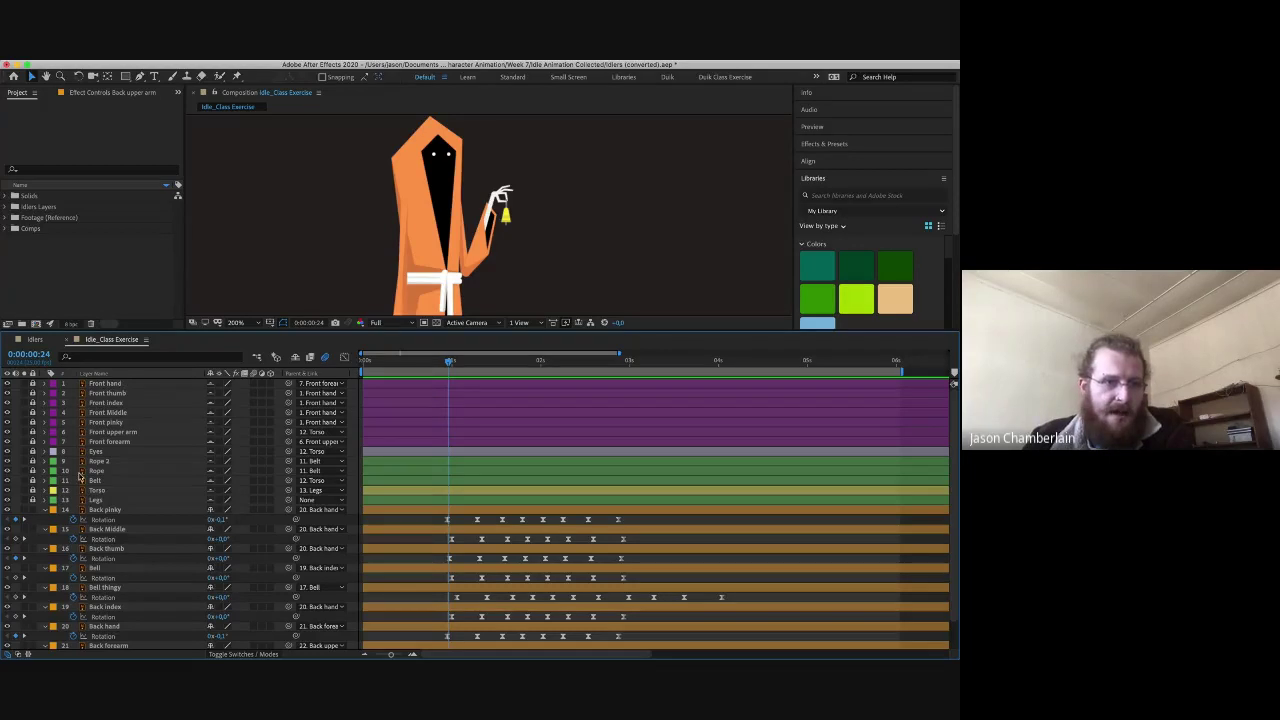
left_click(107, 453)
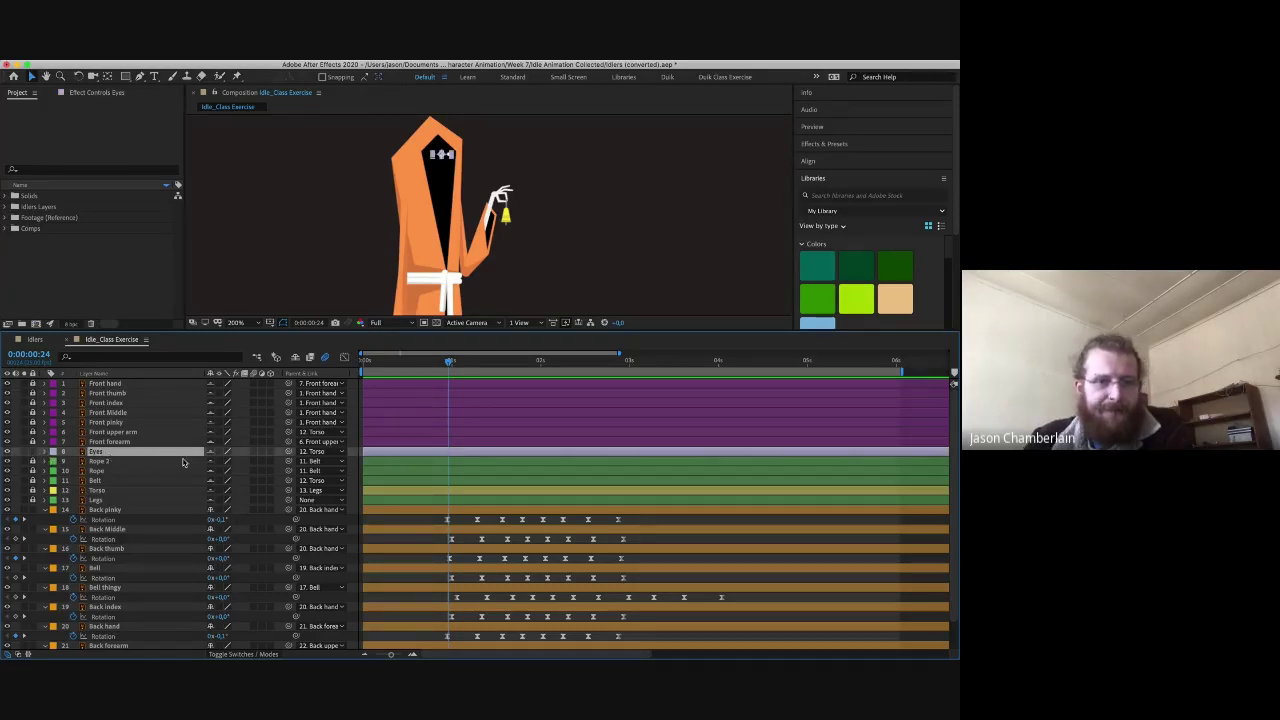
left_click(296, 357)
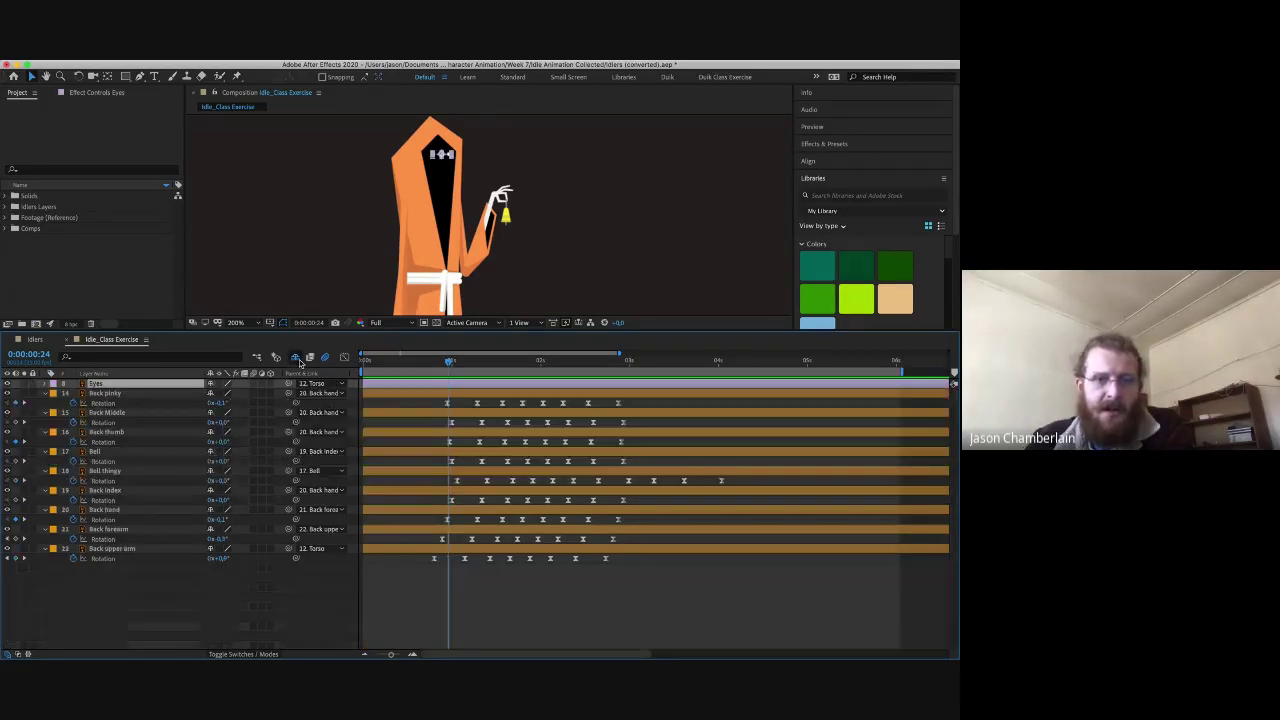
scroll(449, 171, "up", 4)
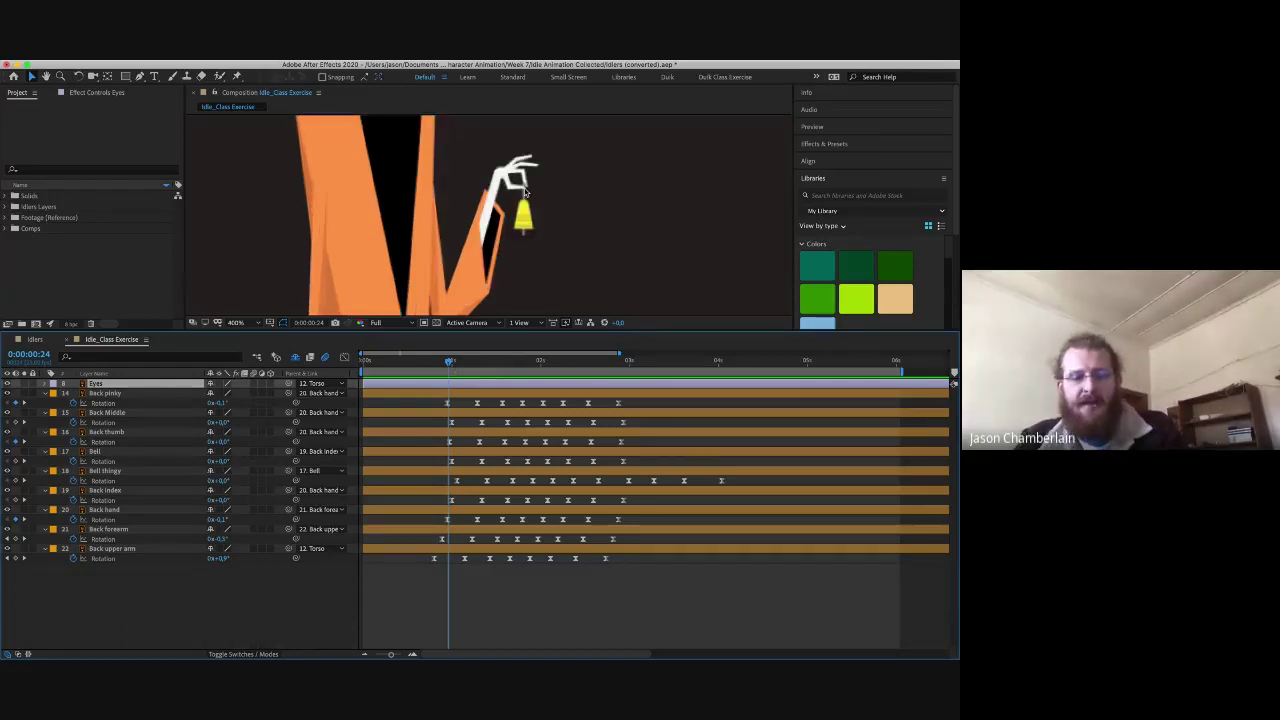
left_click_drag(569, 316, 569, 356)
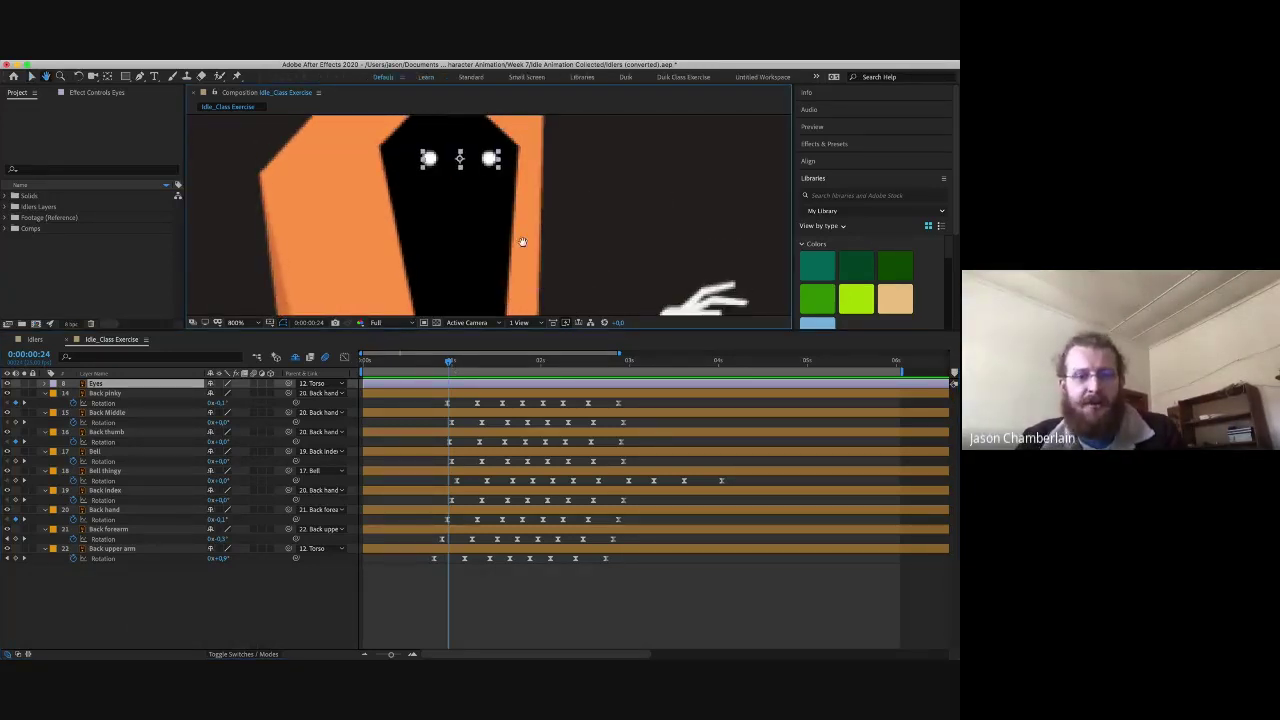
- Keyframe the Eyes layer's Scale, squashing the eyes into thin horizontal bars at 0:00:01:03
key("v")
key("s")
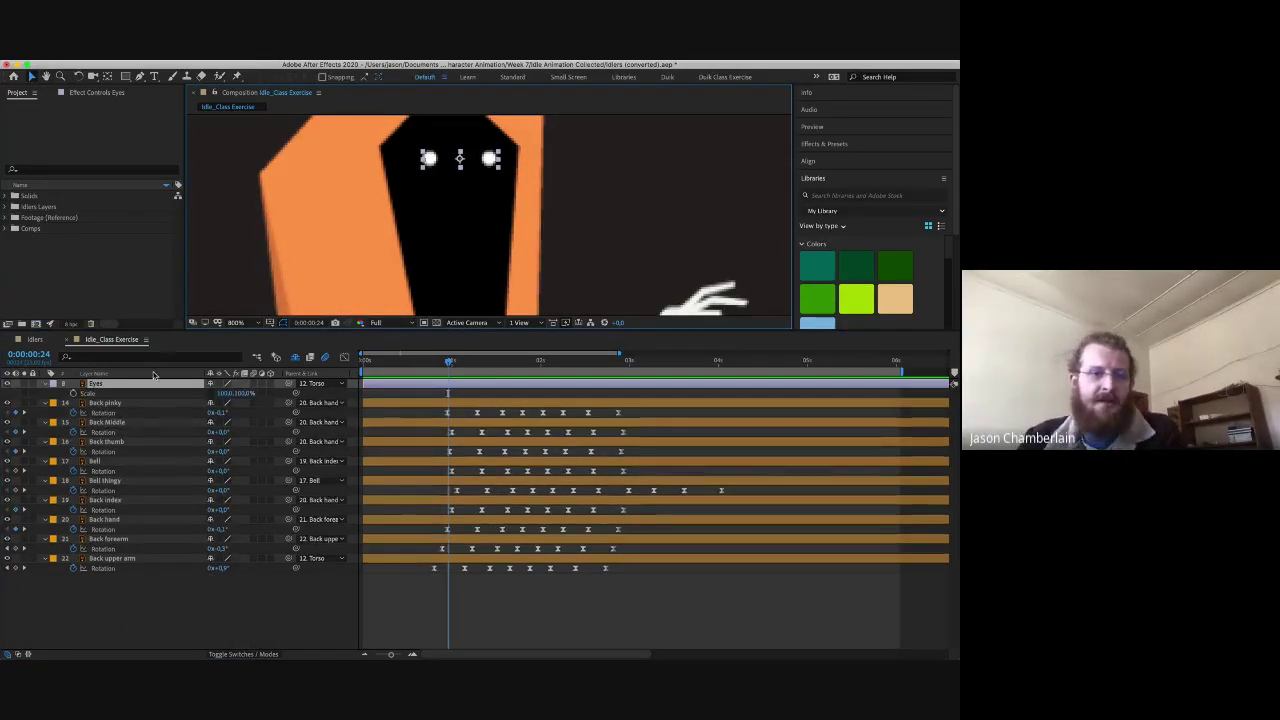
left_click(73, 393)
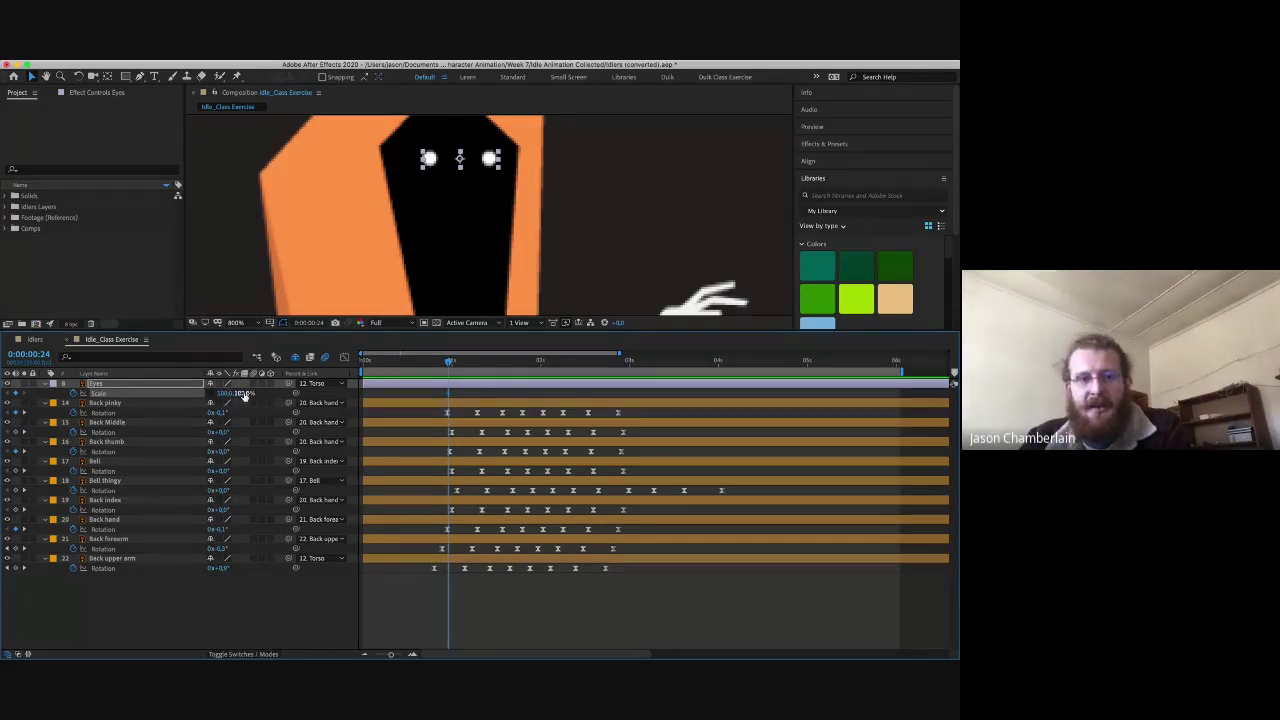
left_click_drag(244, 394, 273, 396)
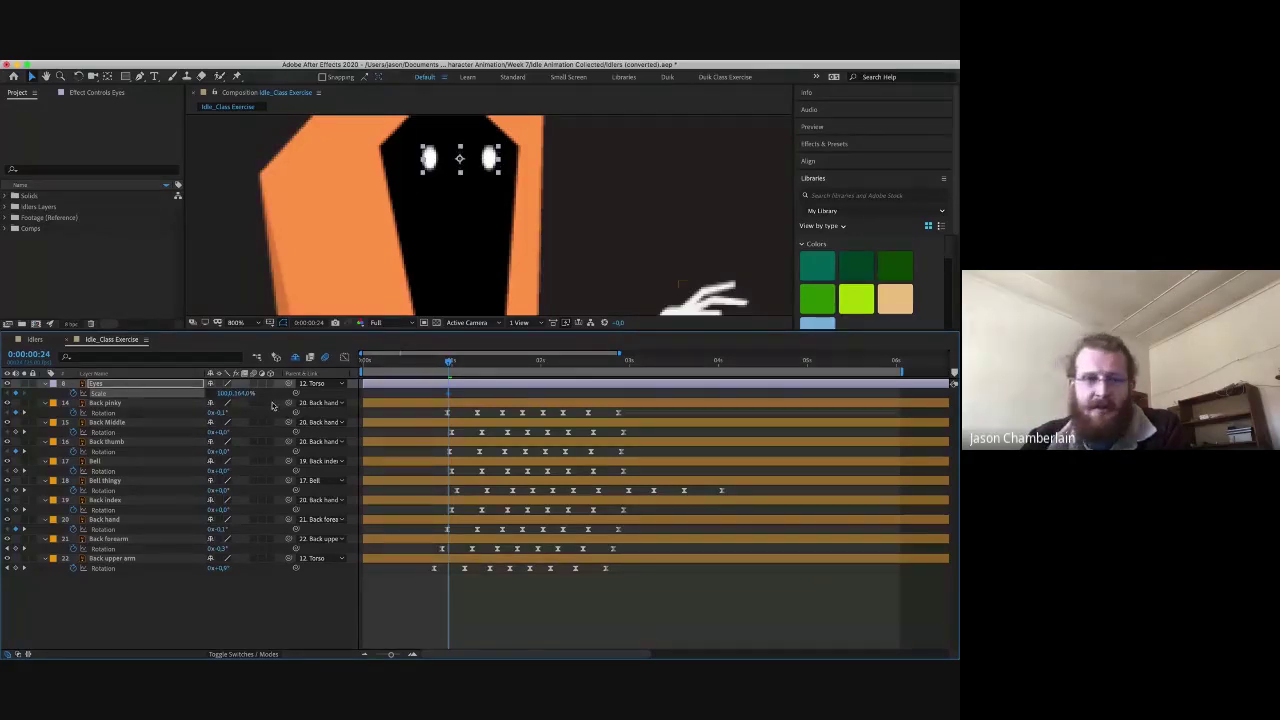
left_click(244, 394)
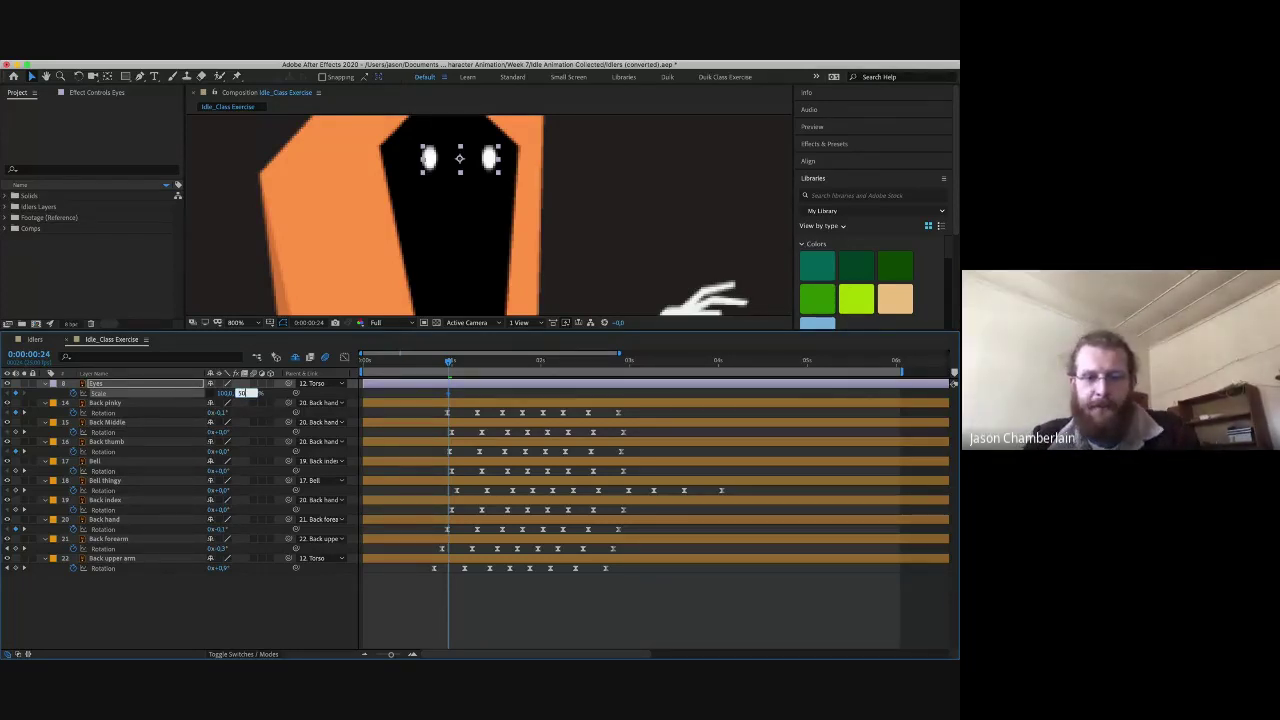
key("Return")
left_click(240, 394)
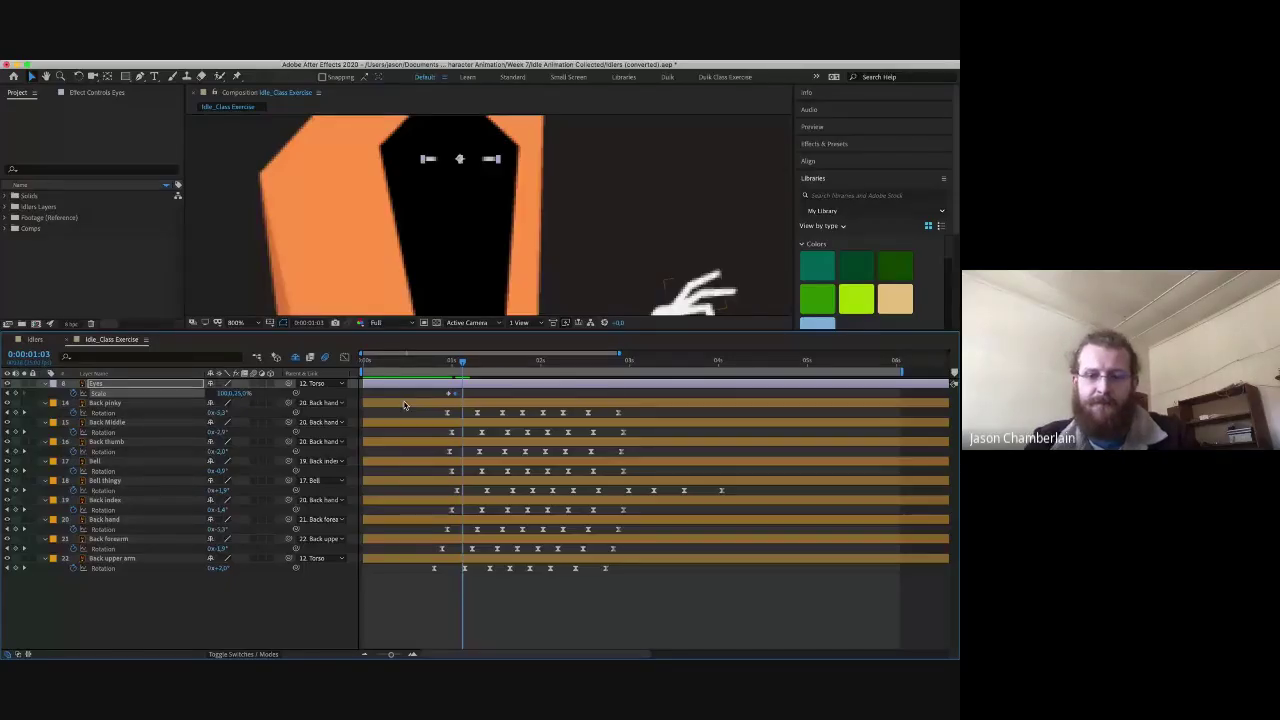
- Add the next Eyes Scale keyframe at 100% so the eyes reopen
left_click_drag(238, 394, 240, 397)
type("100")
key("Return")
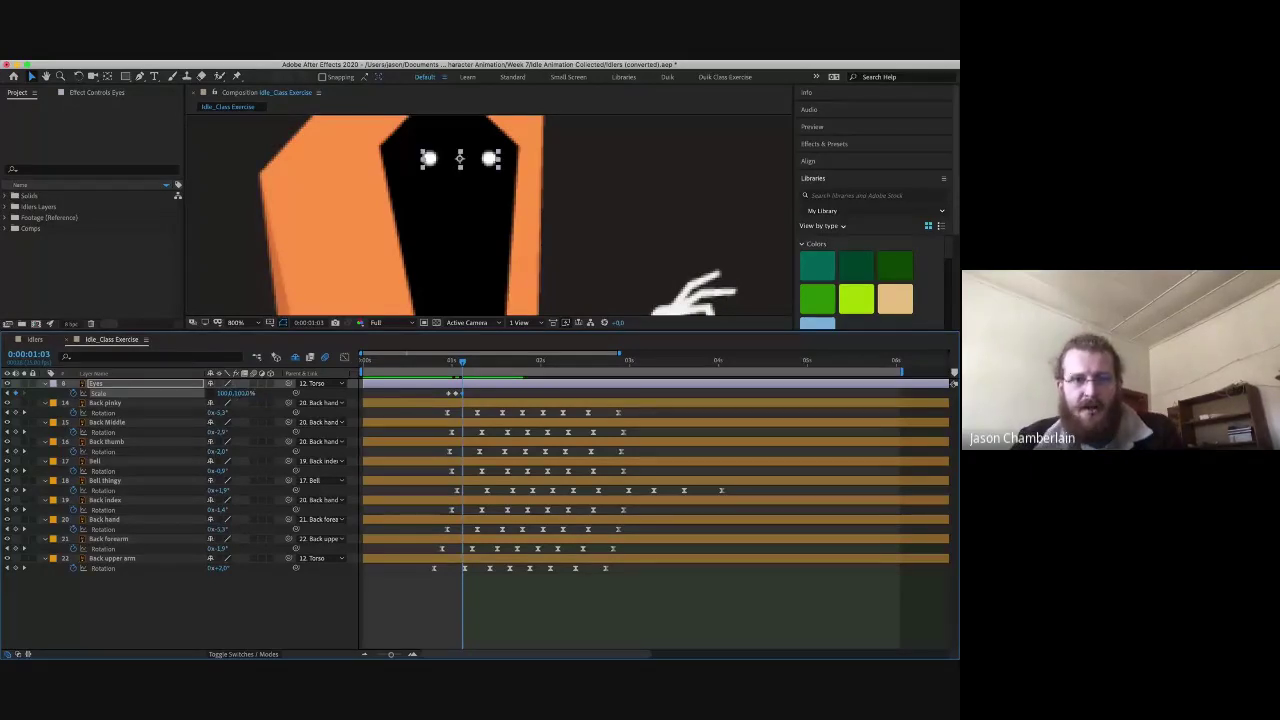
- Shift the blink keyframes slightly later and scrub to review the blink ending by 0:00:01:16
left_click(444, 364)
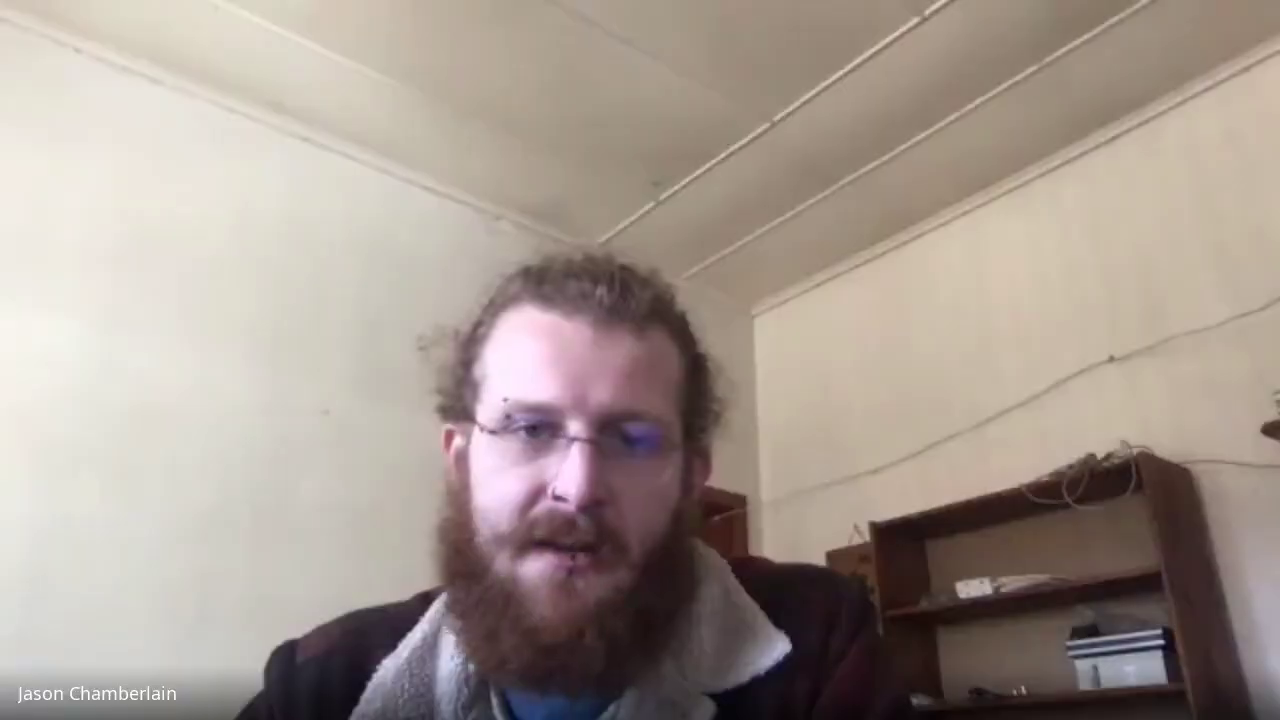
left_click_drag(418, 363, 440, 395)
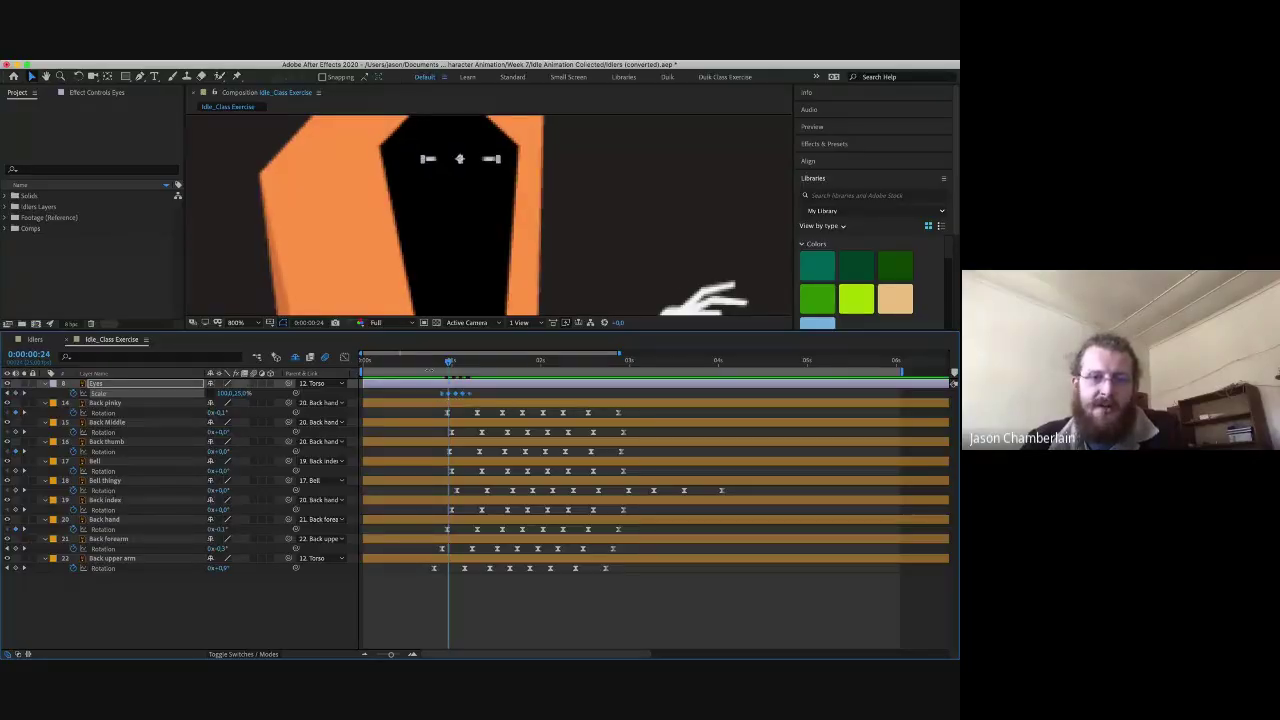
left_click(428, 365)
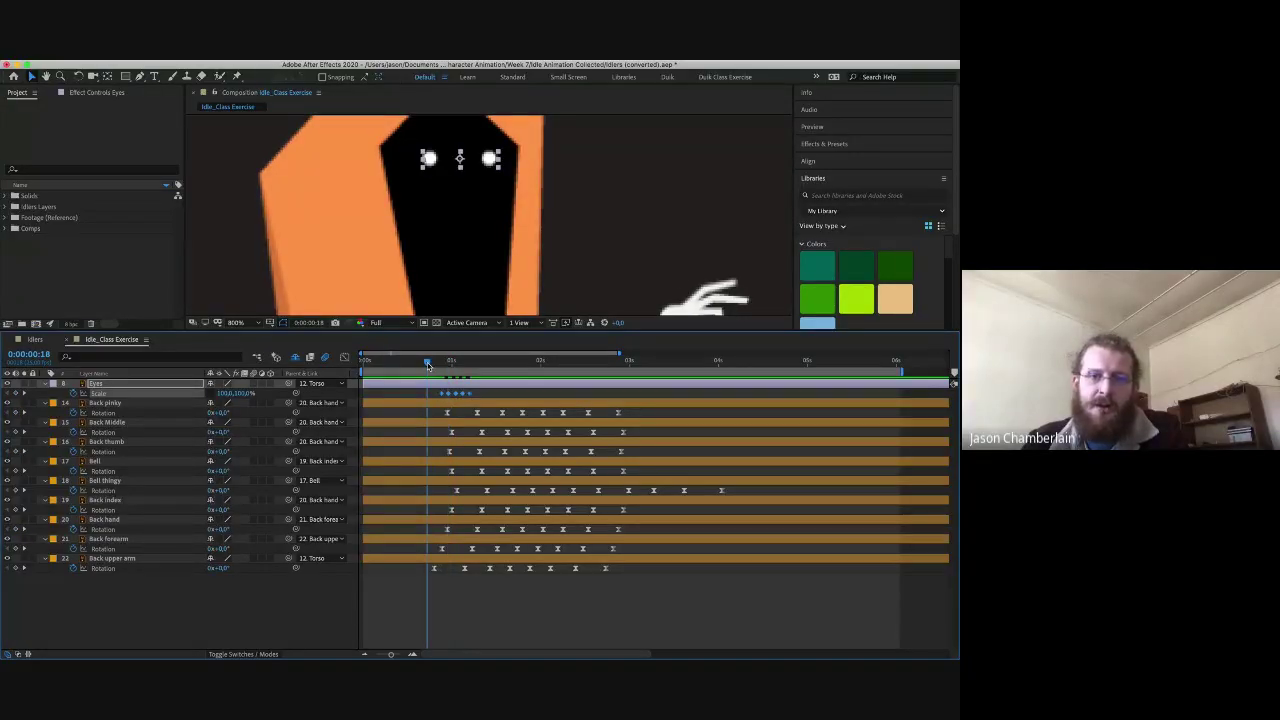
left_click_drag(428, 365, 508, 362)
- Play back the blink animation, then bring the Illustrator character file to the front
key("comma")
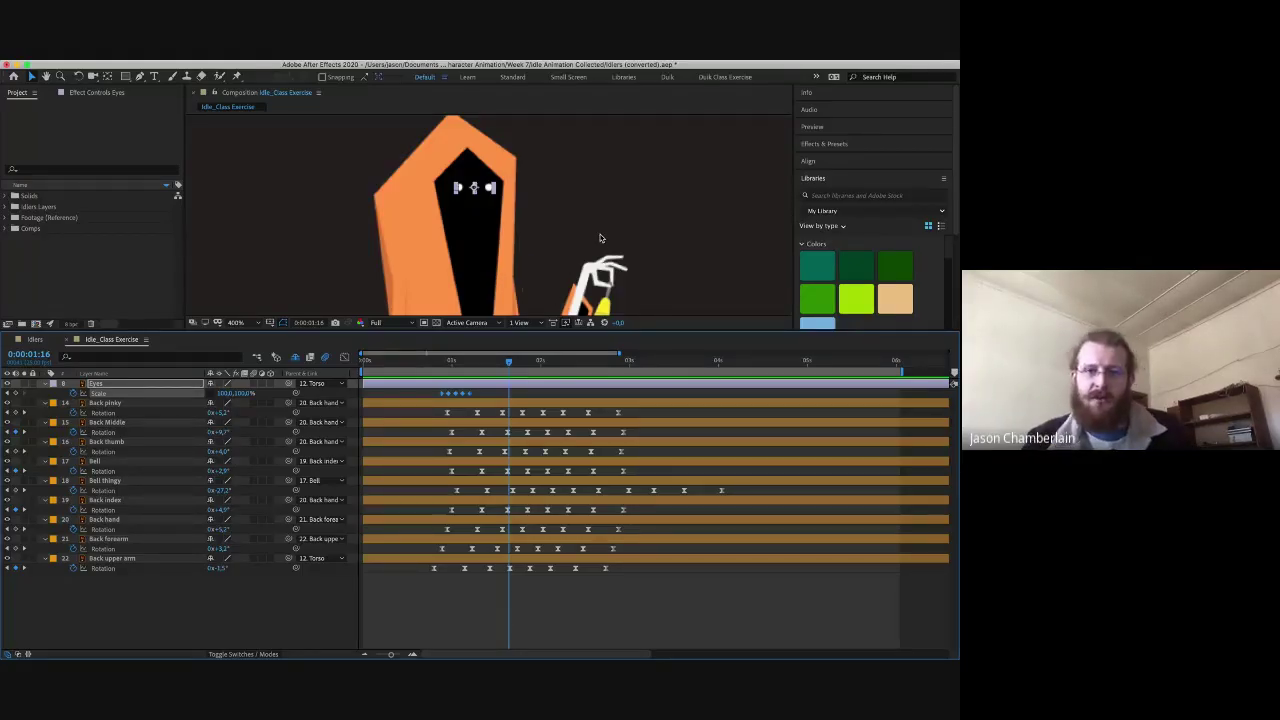
scroll(600, 238, "down", 4)
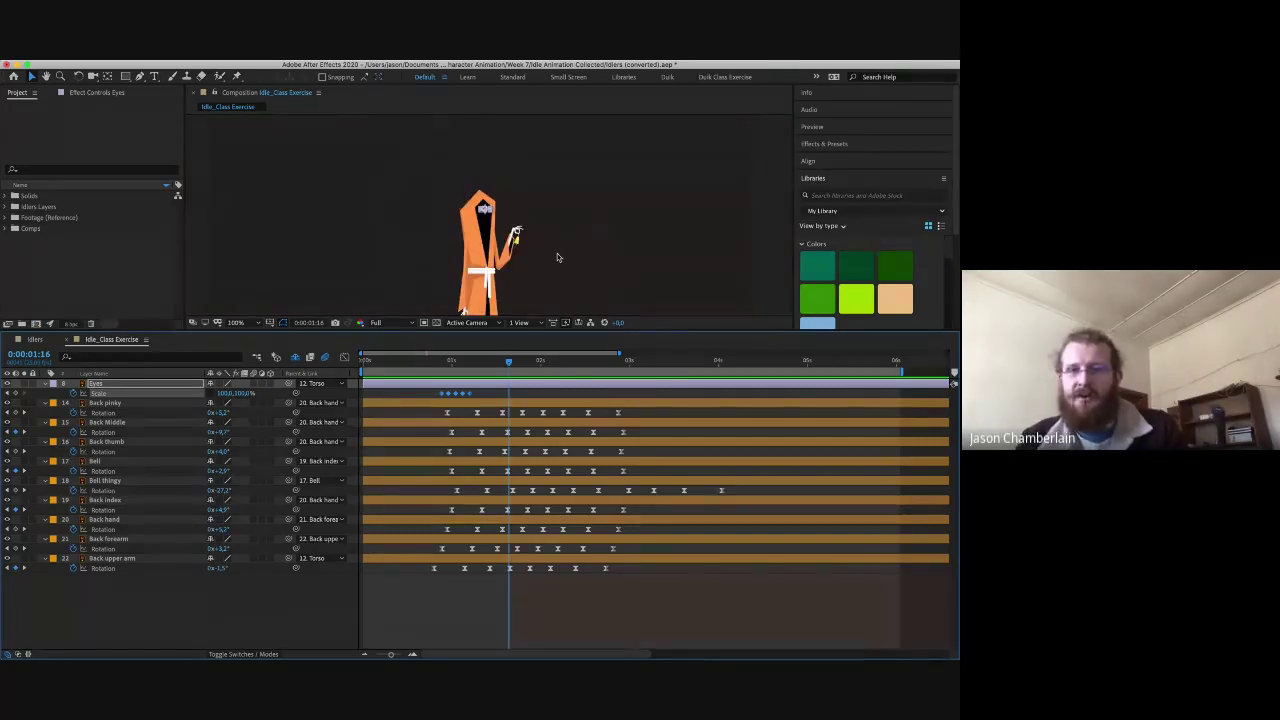
left_click_drag(557, 258, 548, 215)
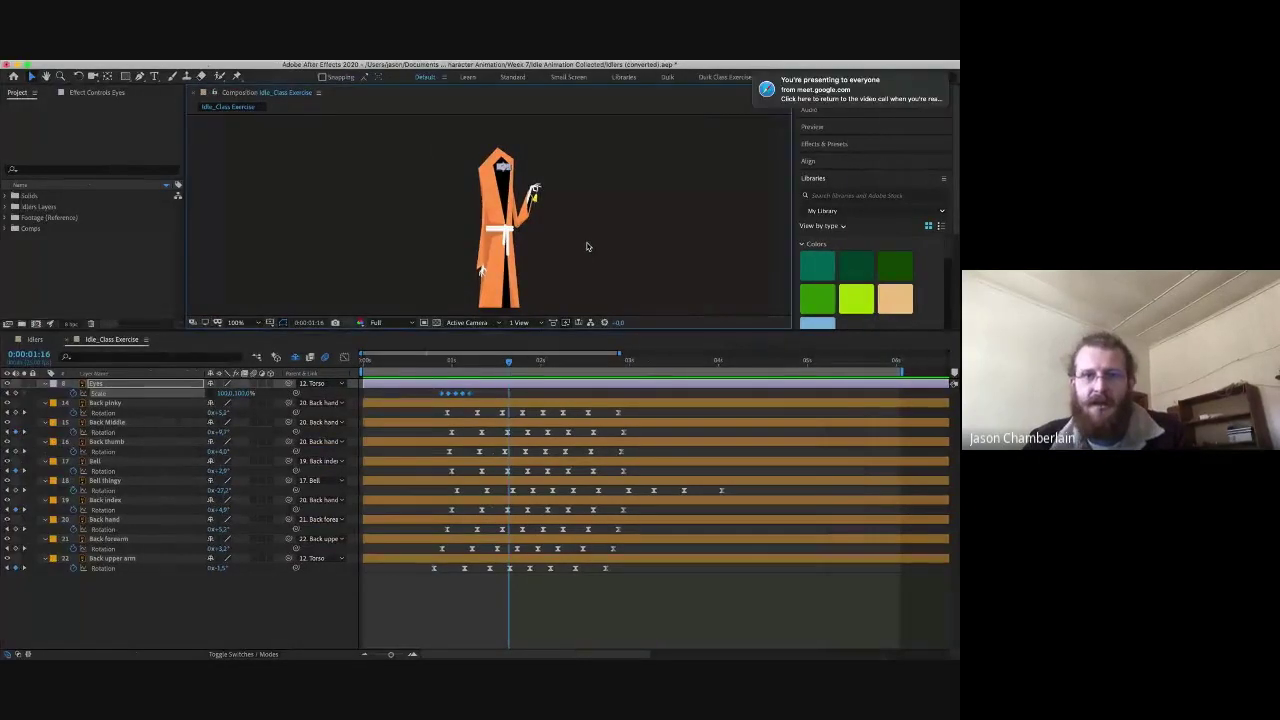
key("super+Tab")
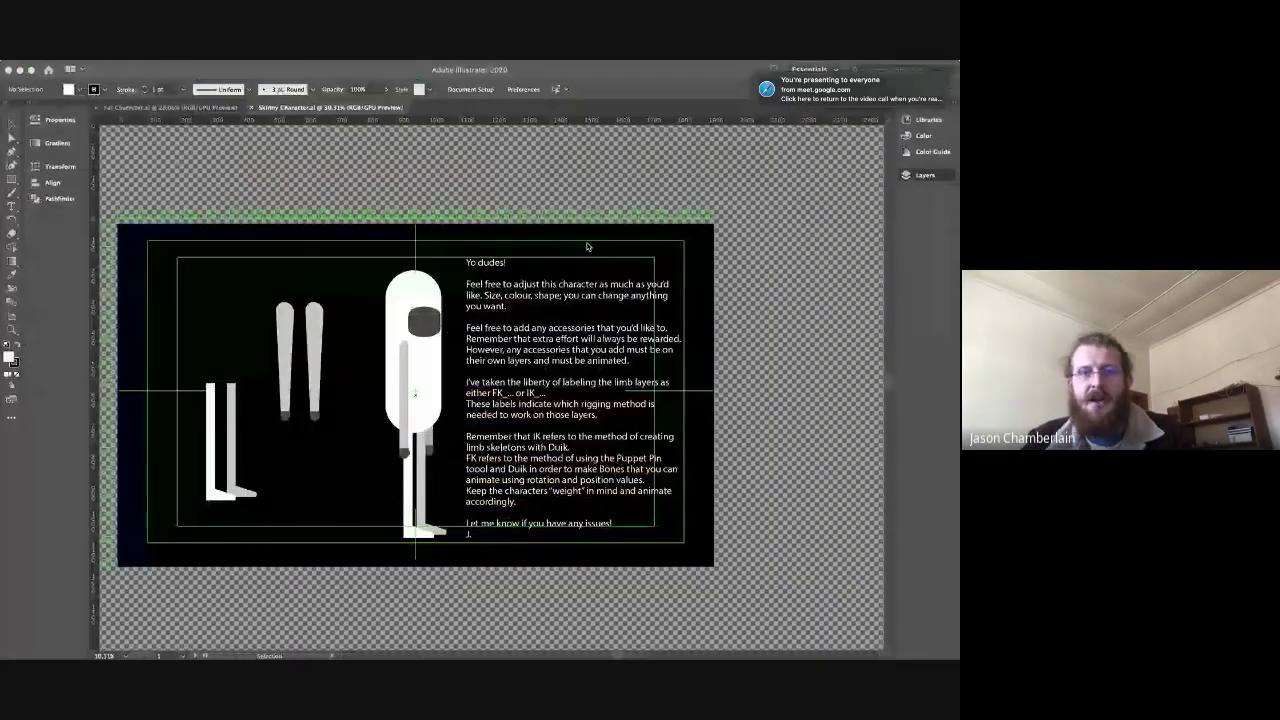
- Show the Layers panel and compare the Fat Character file before returning to the Skinny Character file
key("F7")
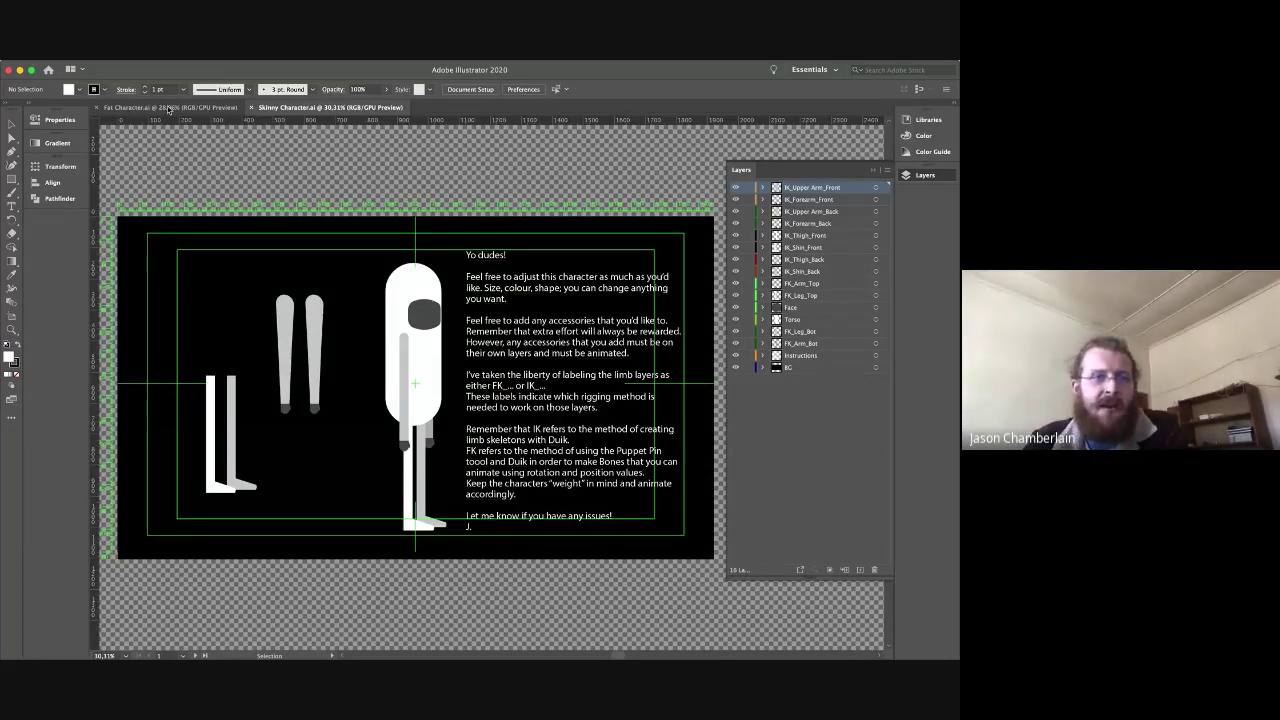
left_click(160, 107)
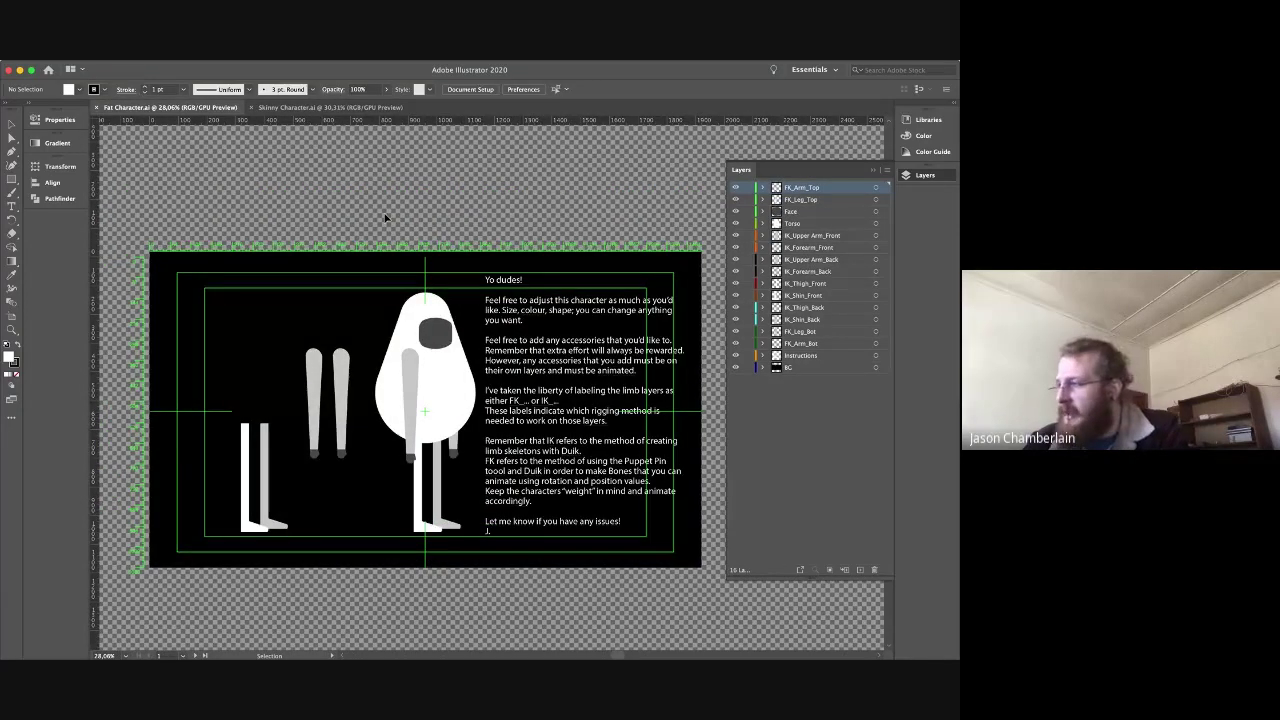
left_click(362, 107)
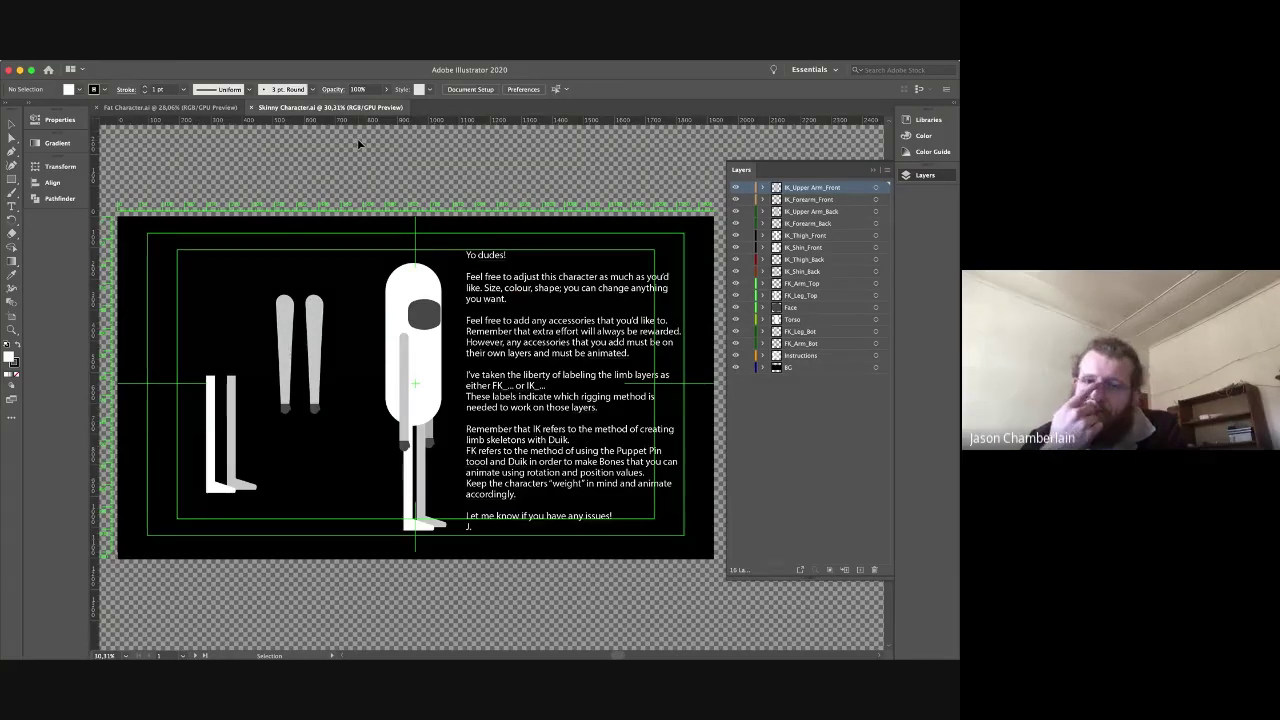
left_click(512, 305)
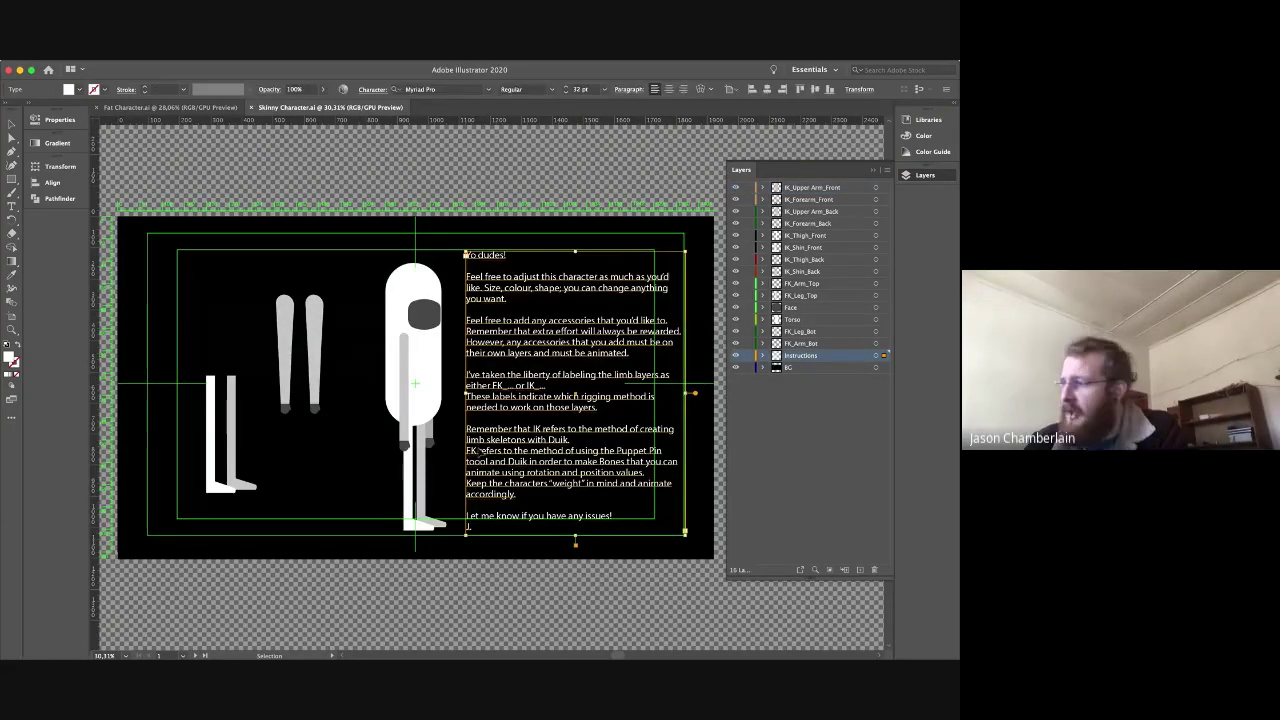
left_click(432, 186)
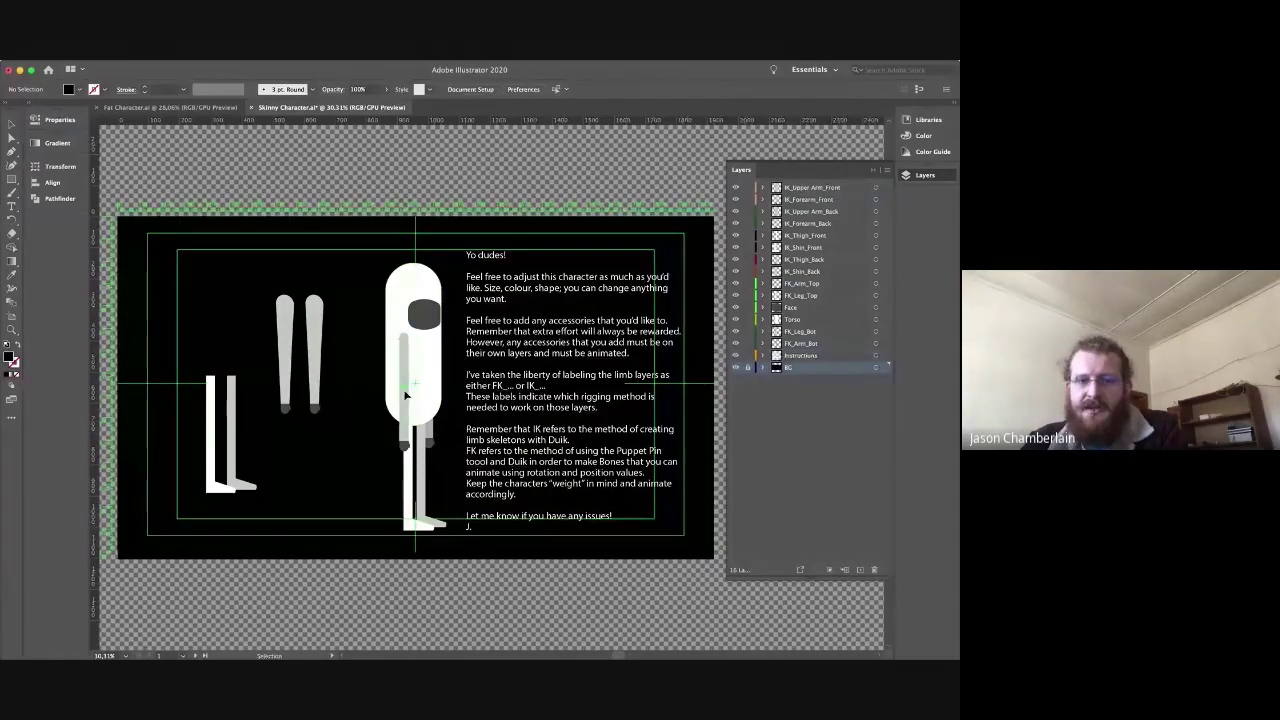
- Select the FK arm and leg pieces on the FK_Arm_Top, FK_Arm_Bot and FK_Leg layers
left_click(428, 355)
left_click(428, 430)
left_click(419, 469)
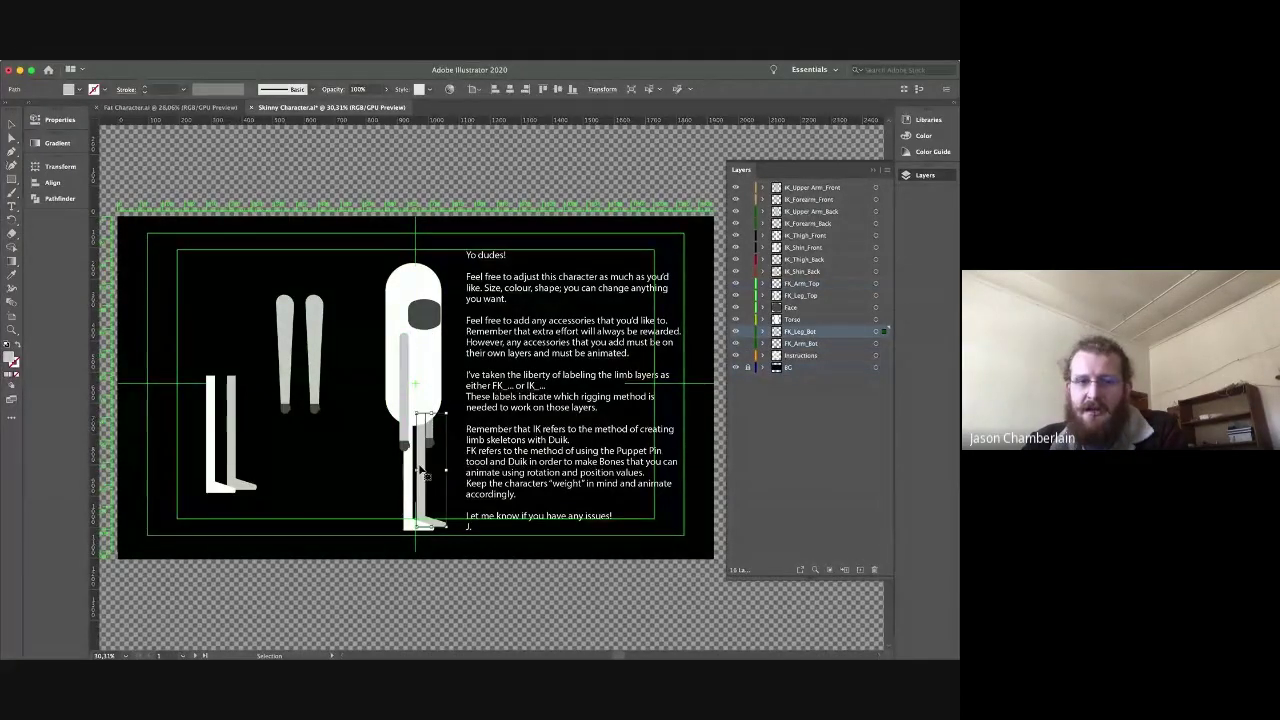
left_click(410, 472)
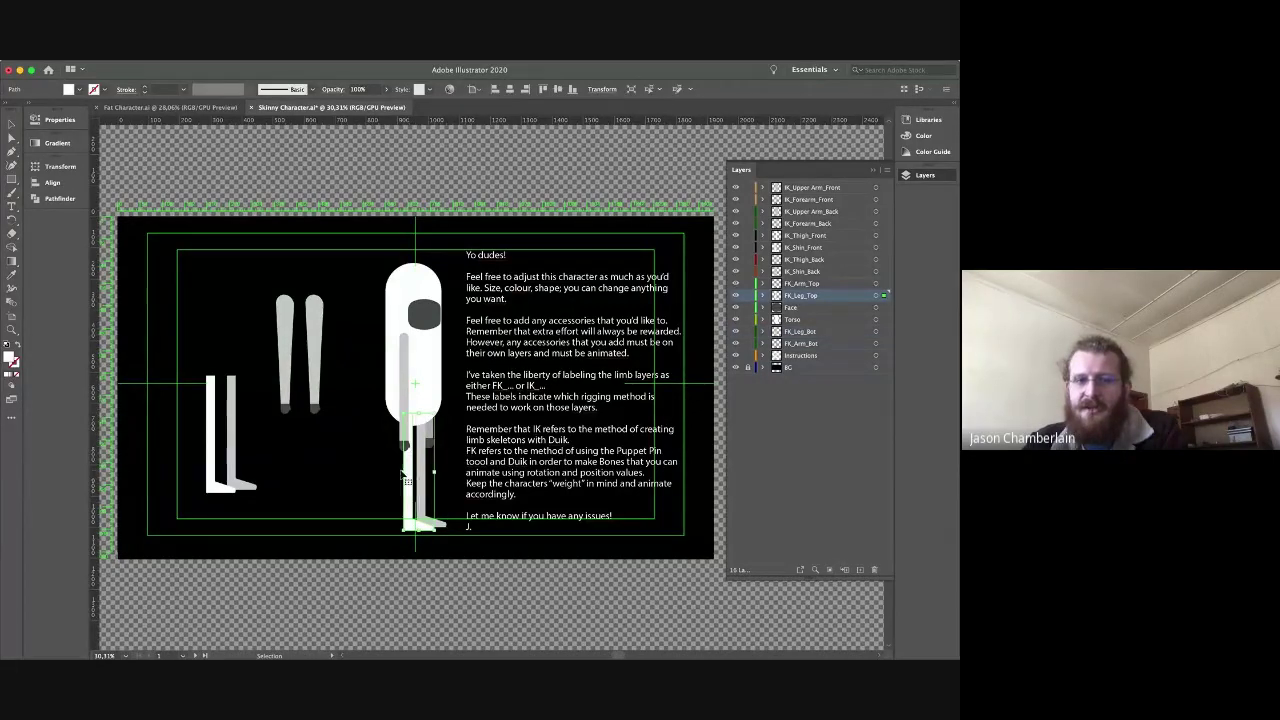
left_click(372, 472)
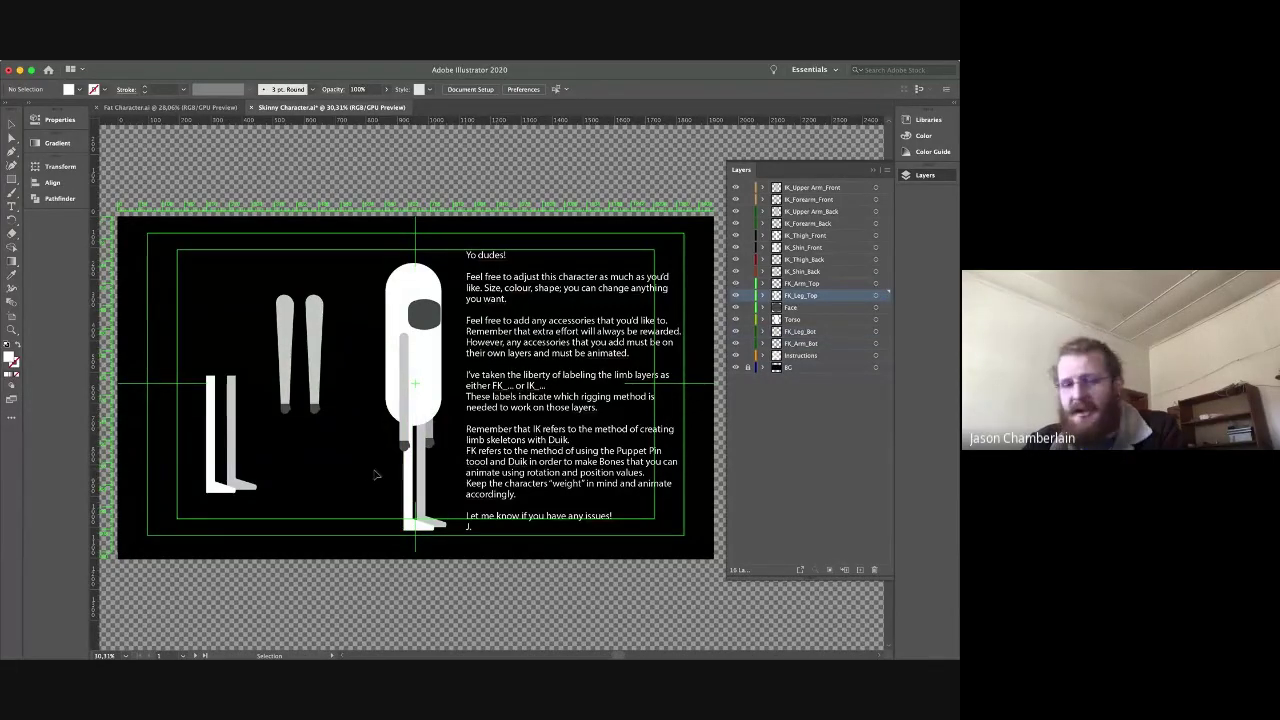
left_click(432, 495)
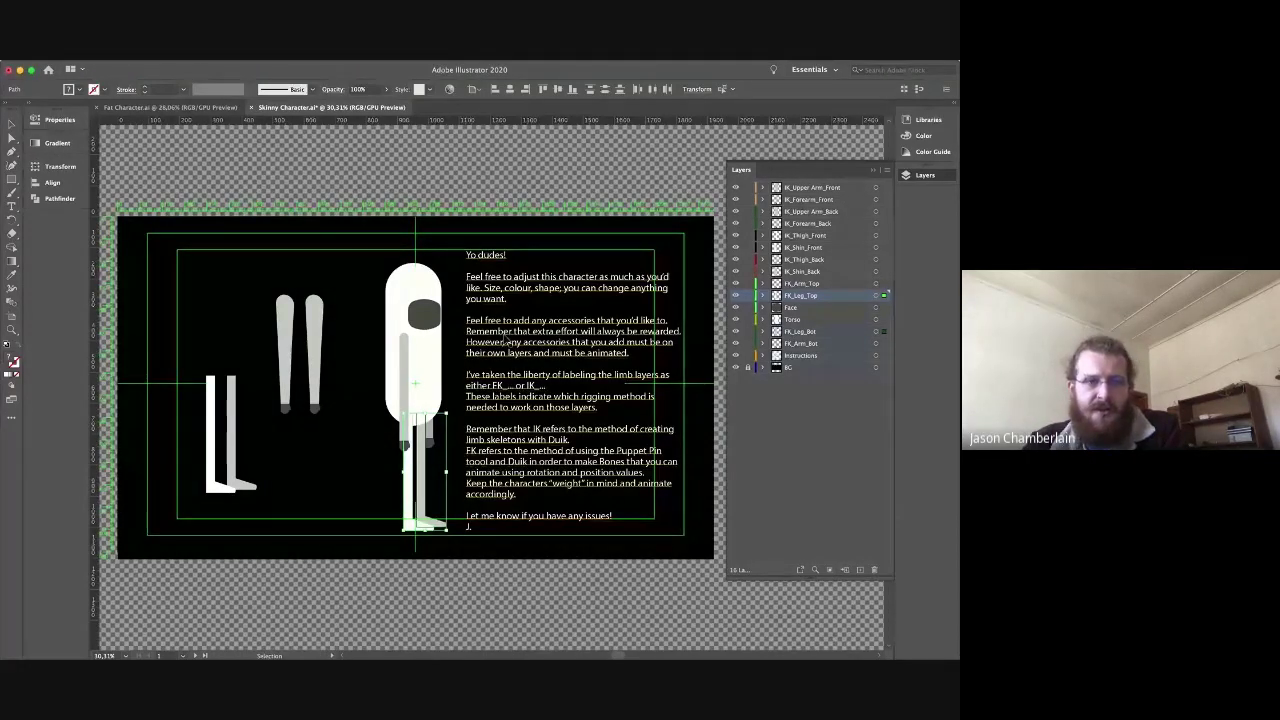
- Marquee-select the loose IK limbs, extend the selection across IK and FK layers, then deselect
left_click_drag(190, 280, 350, 542)
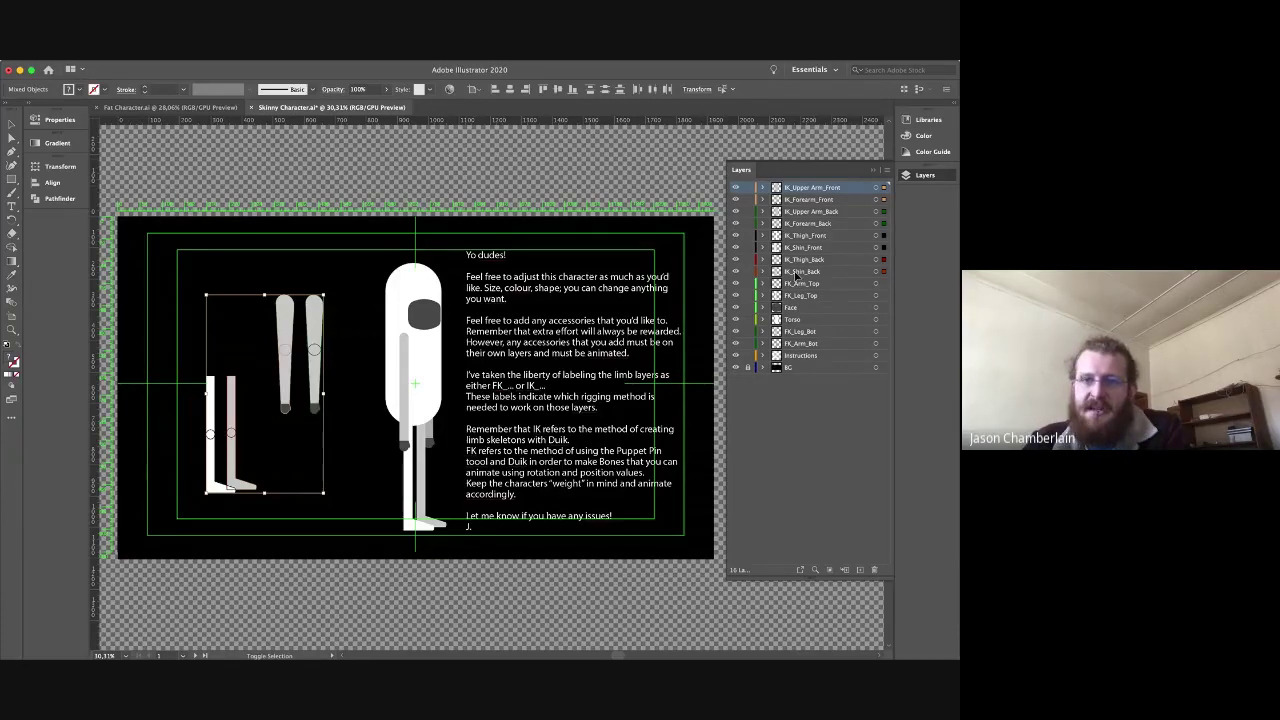
left_click(796, 272, "shift")
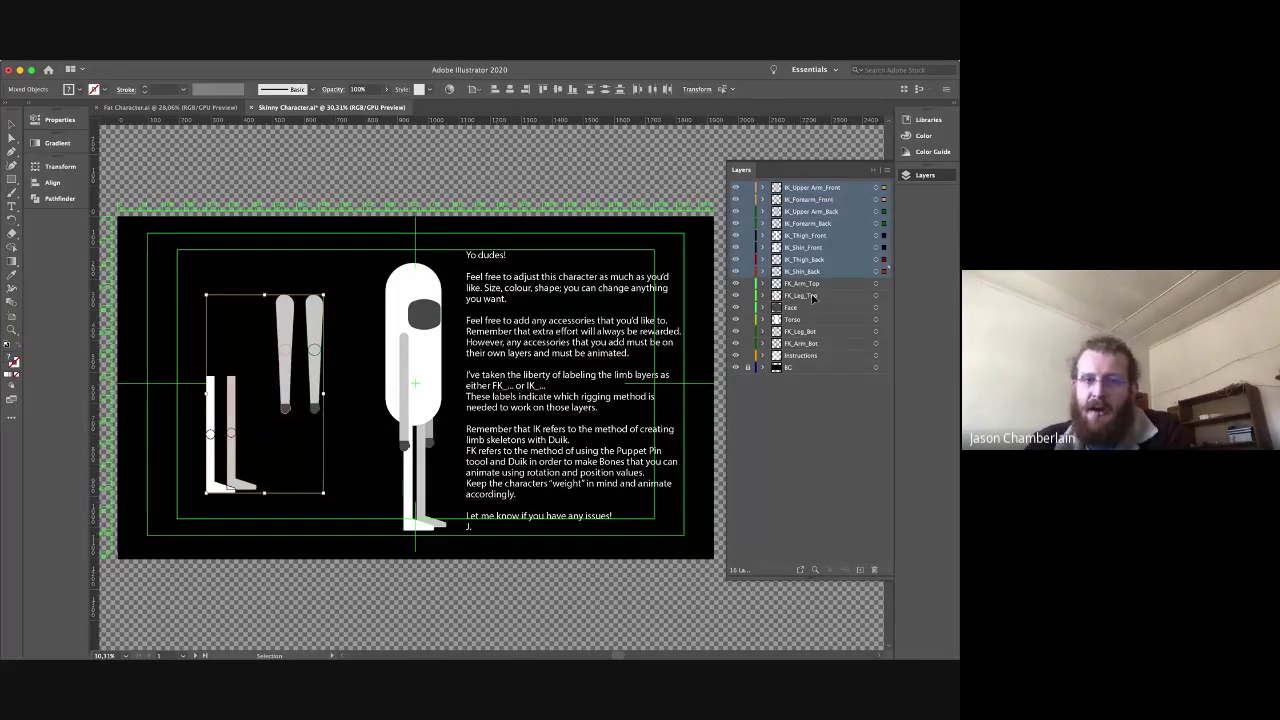
left_click(812, 297, "shift")
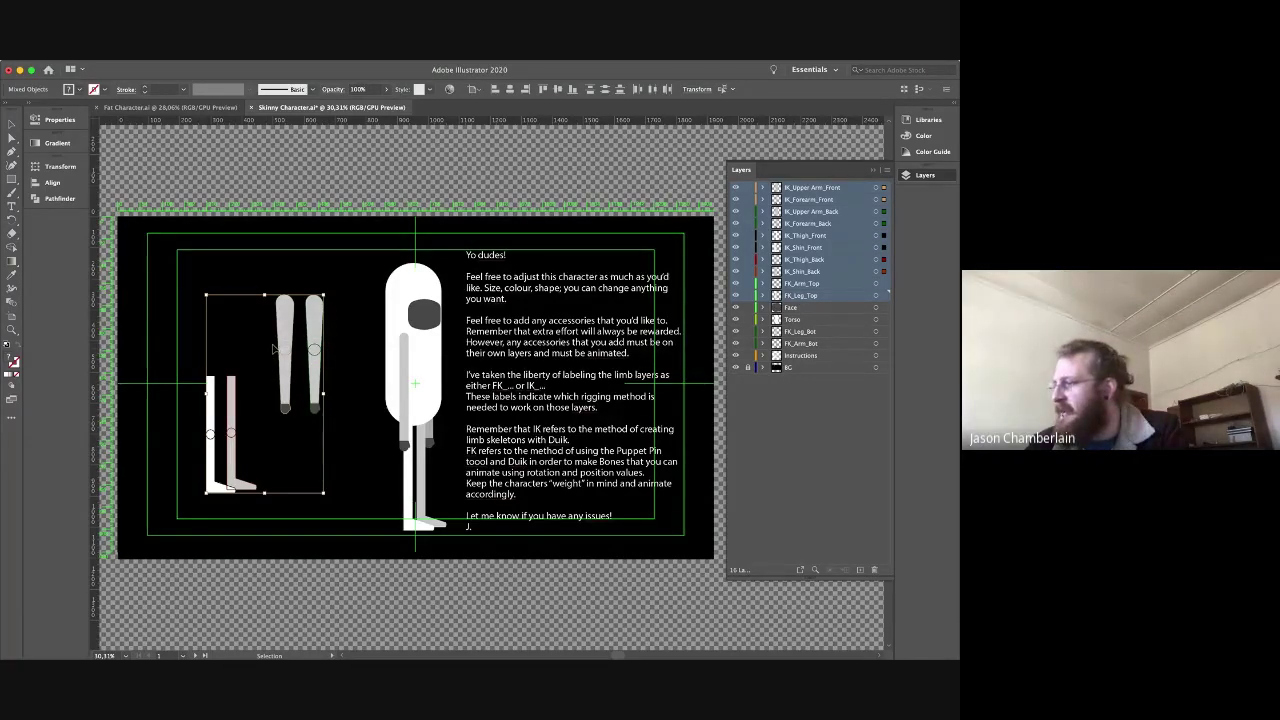
left_click(319, 258)
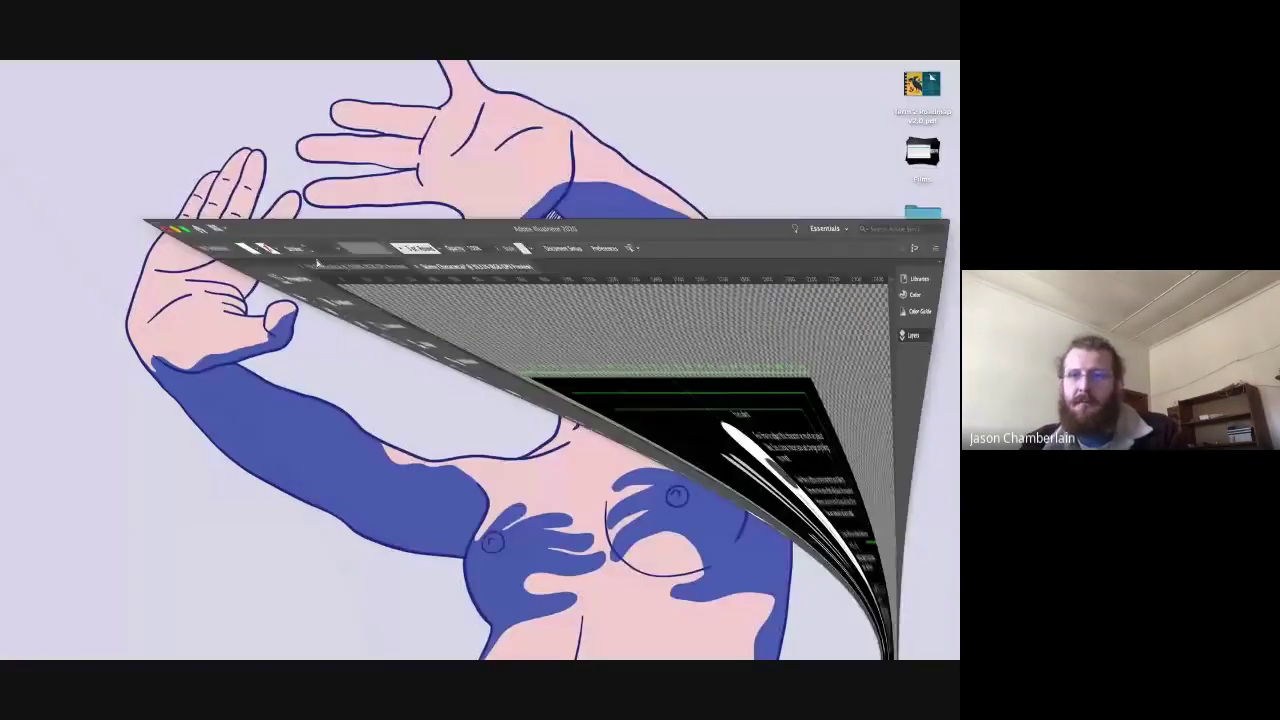
- Preview Term 2 Roadmap v2.0.pdf in Quick Look, then return to After Effects
left_click(918, 86)
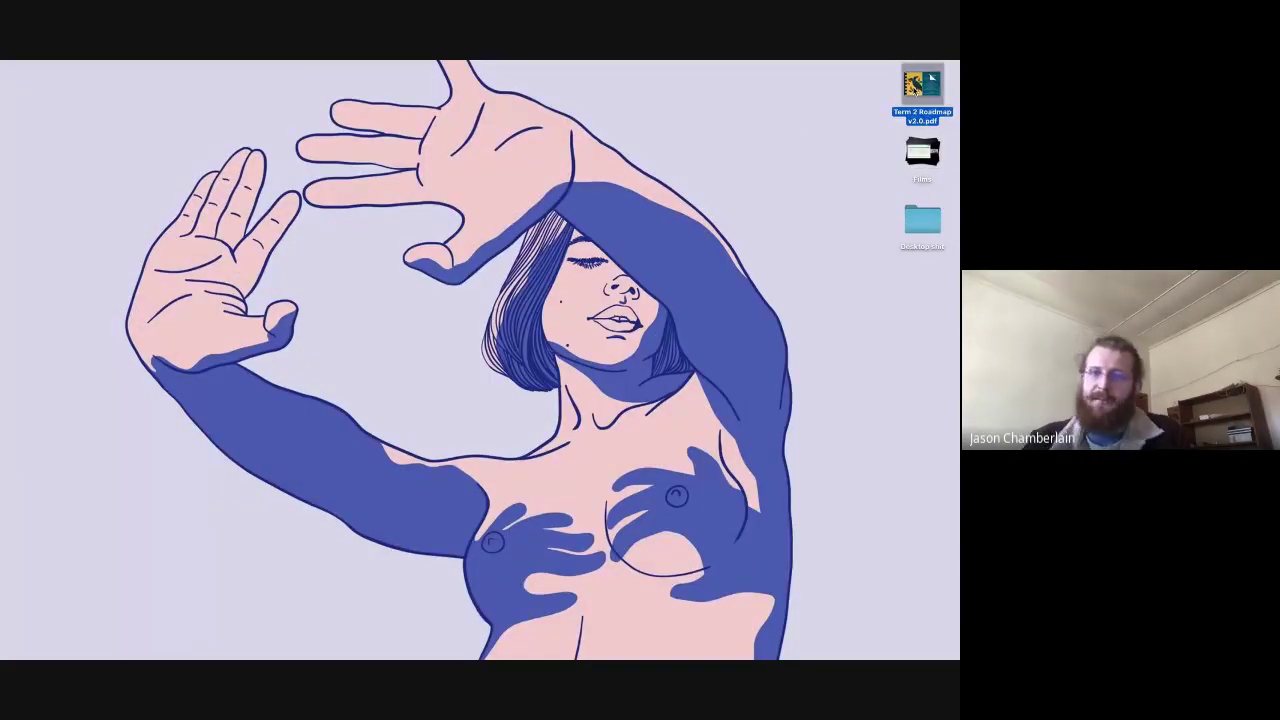
key("space")
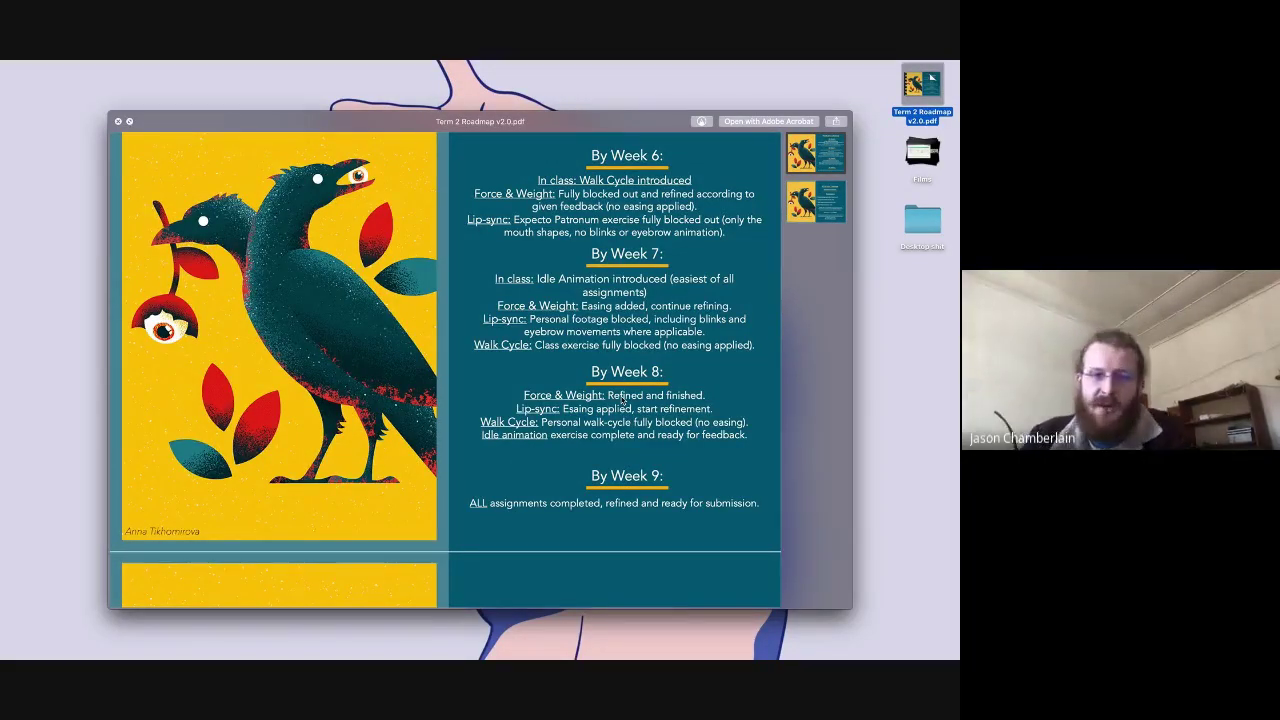
key("ctrl+Right")
key("ctrl+Left")
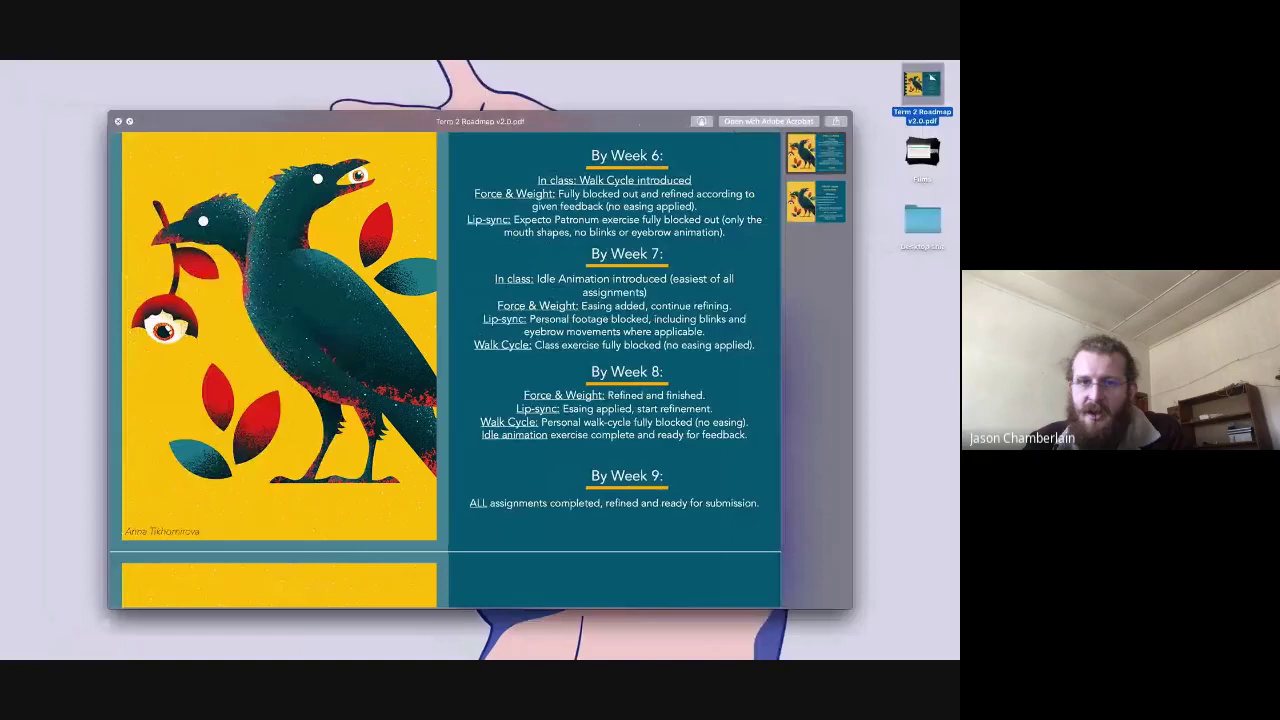
key("super+Tab")
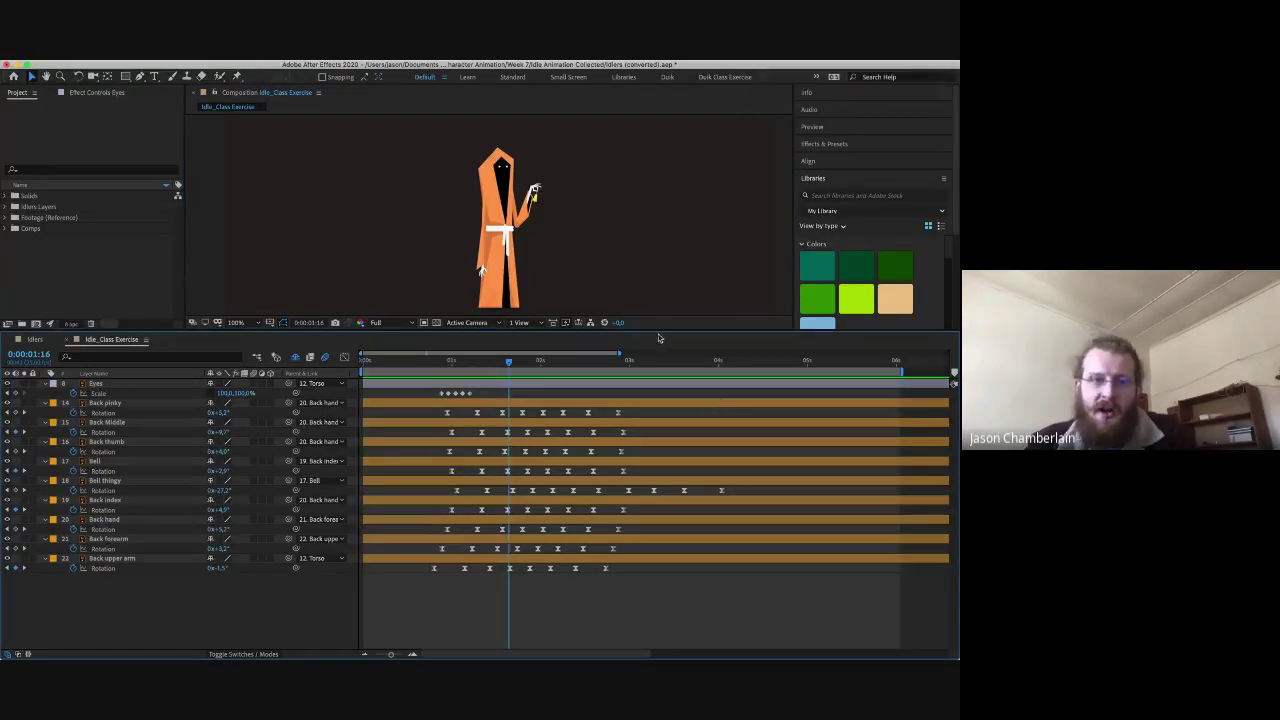
- Turn off Hide Shy Layers, scrub the Idlers comp, then return to Idle_Class Exercise
left_click(295, 357)
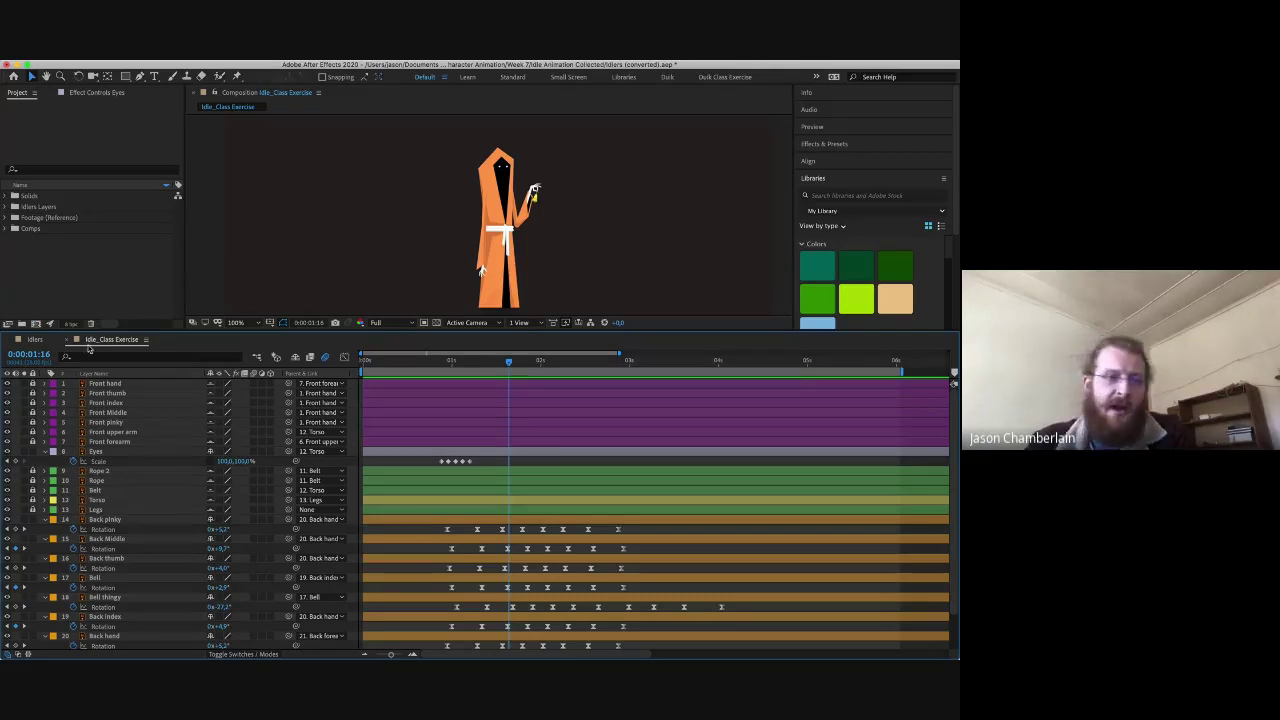
left_click(35, 339)
left_click_drag(450, 362, 538, 380)
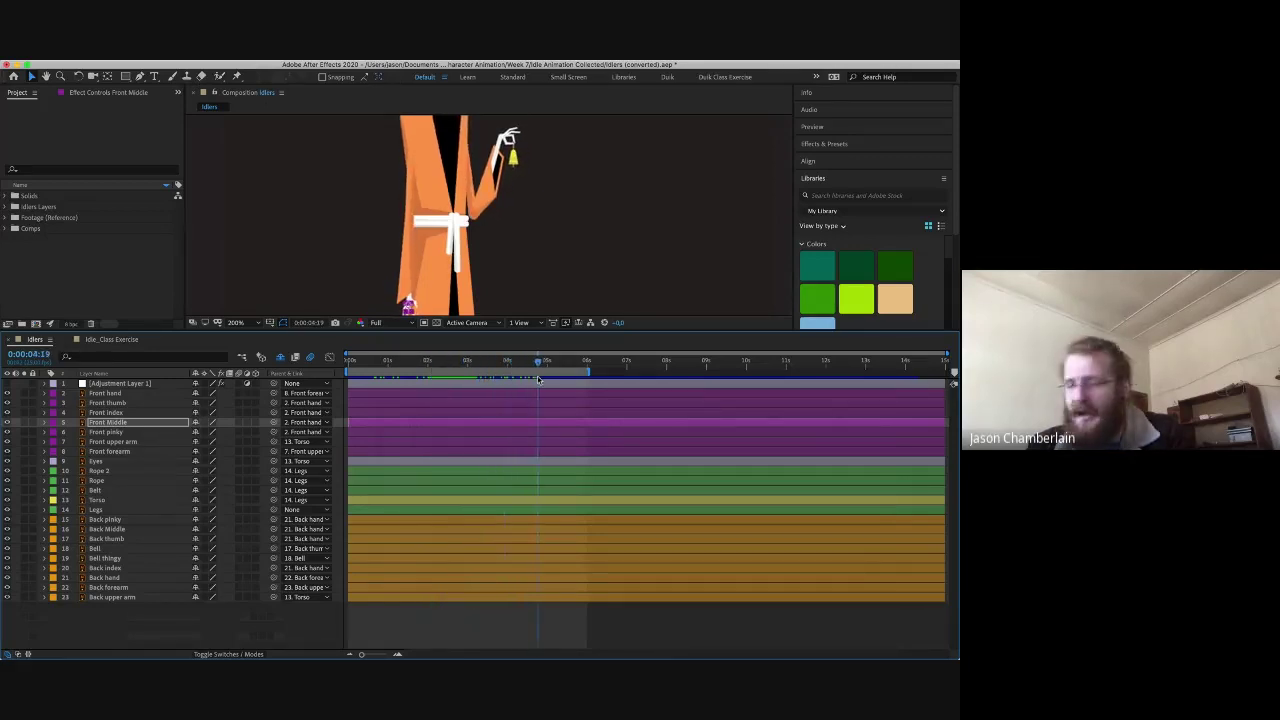
left_click(130, 340)
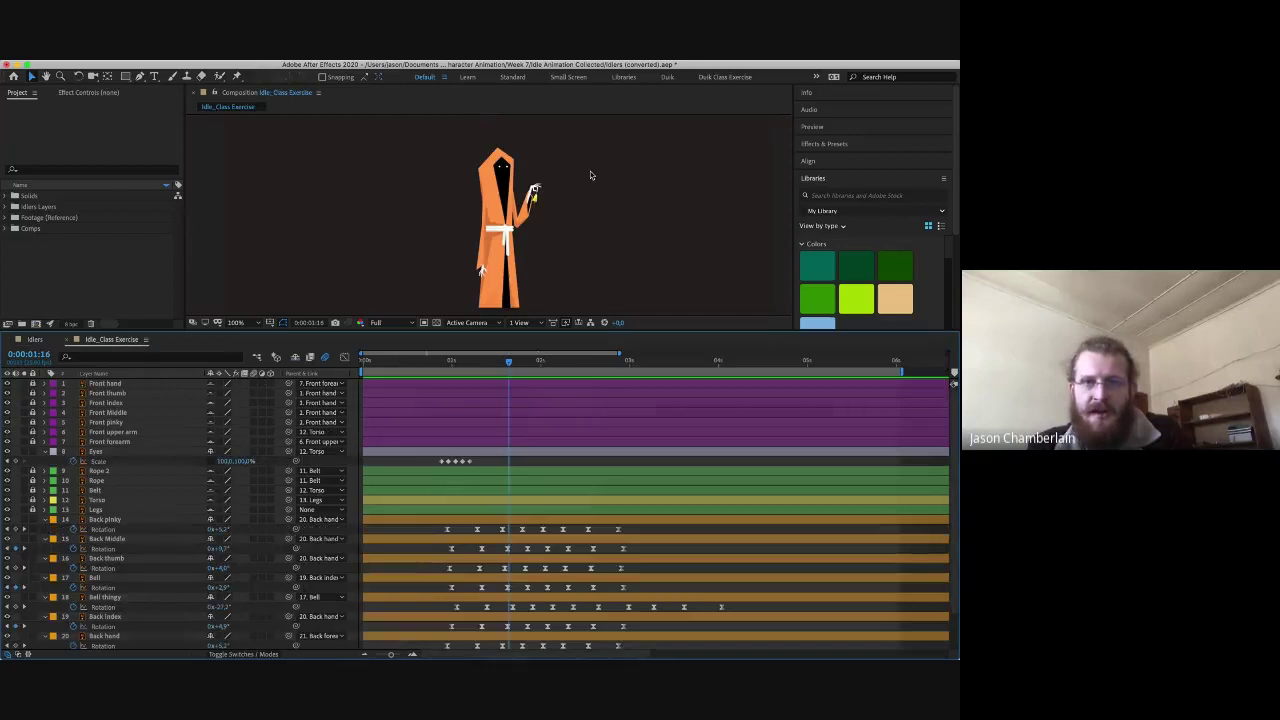
mouse_move(330, 652)
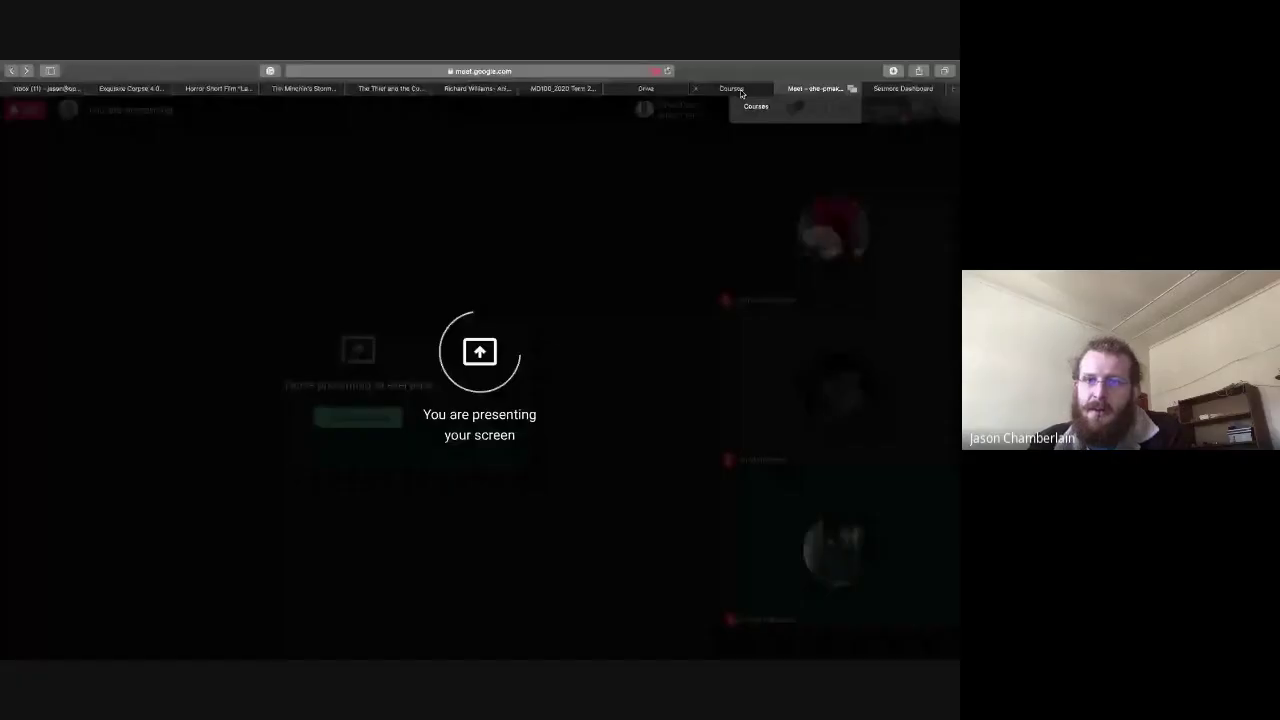
left_click(741, 92)
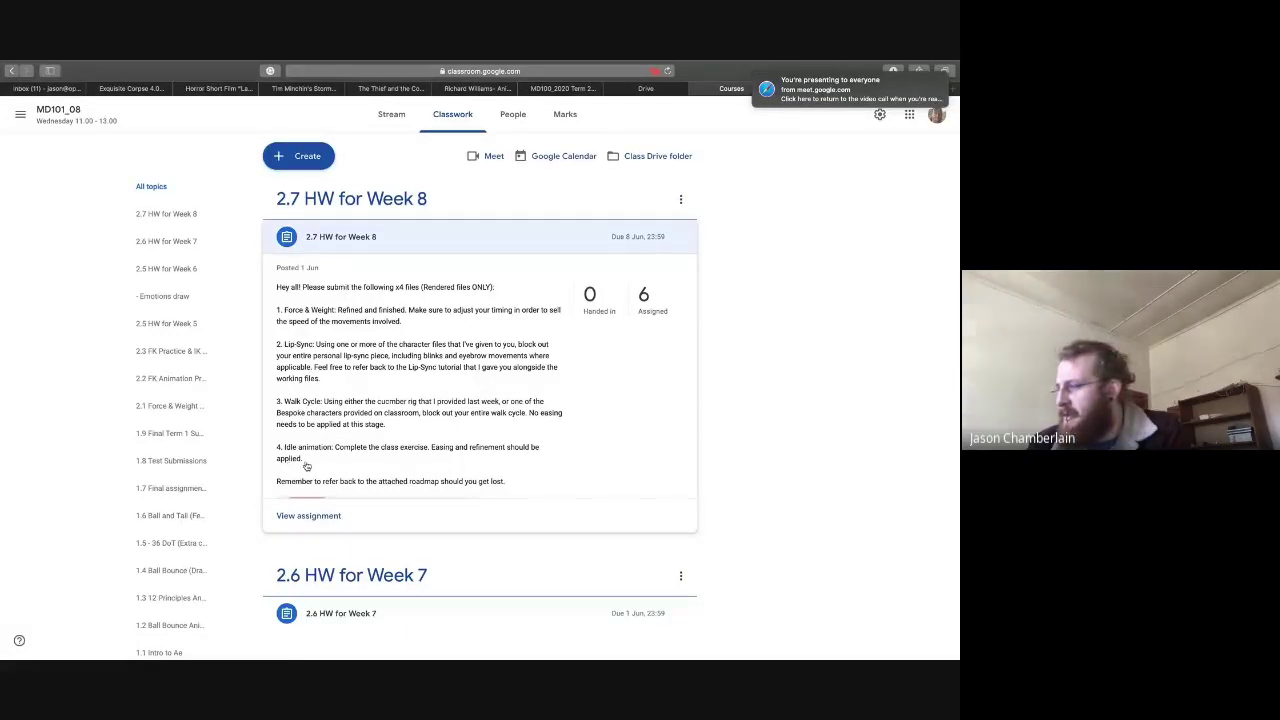
scroll(290, 465, "down", 3)
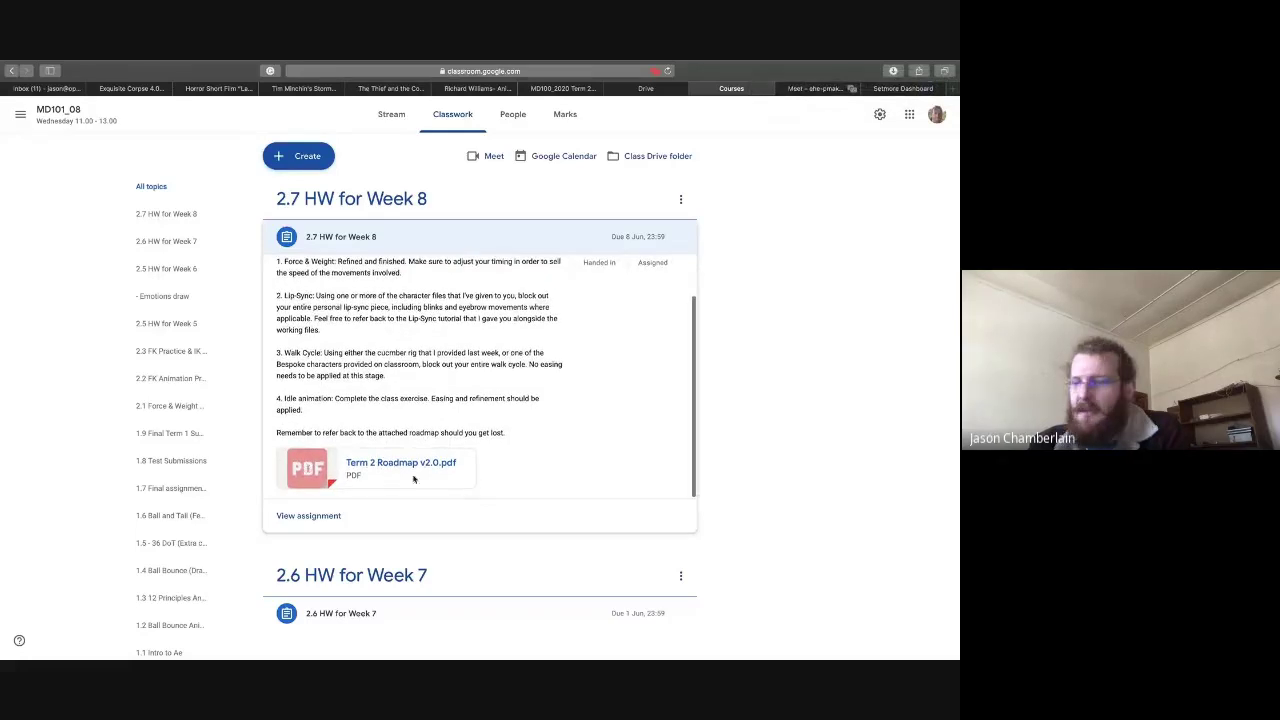
scroll(404, 467, "up", 3)
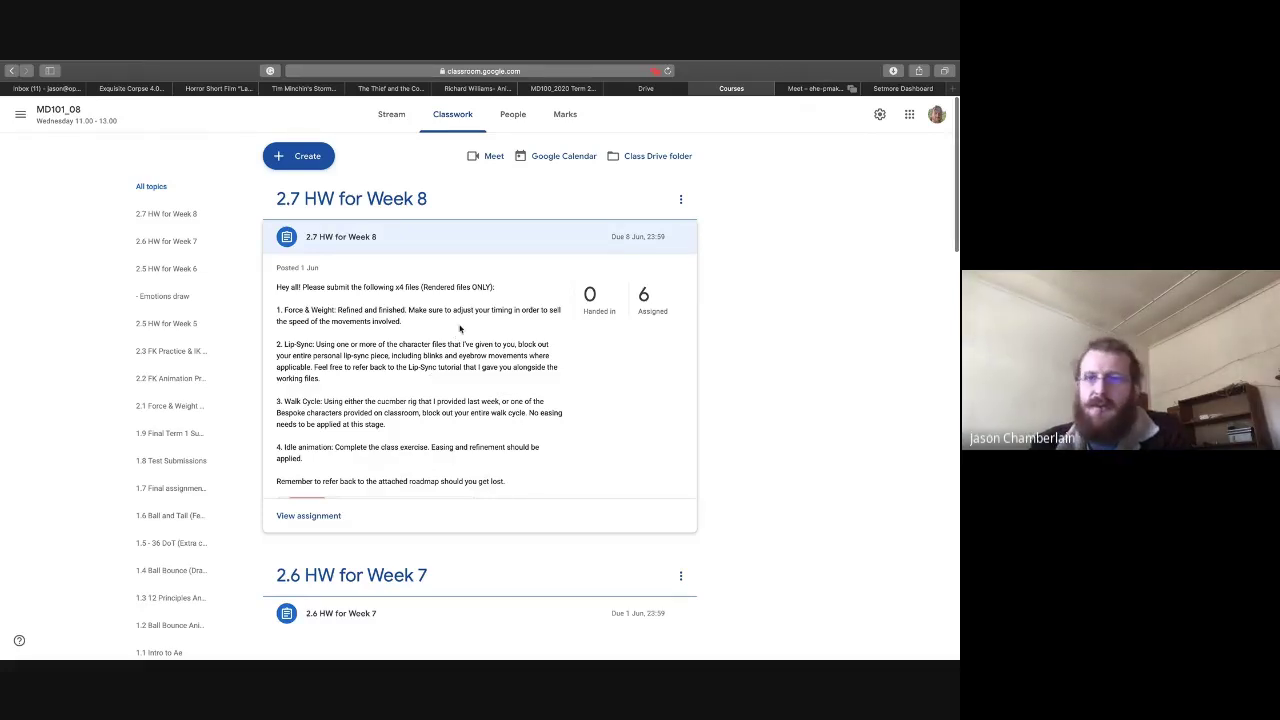
left_click(835, 92)
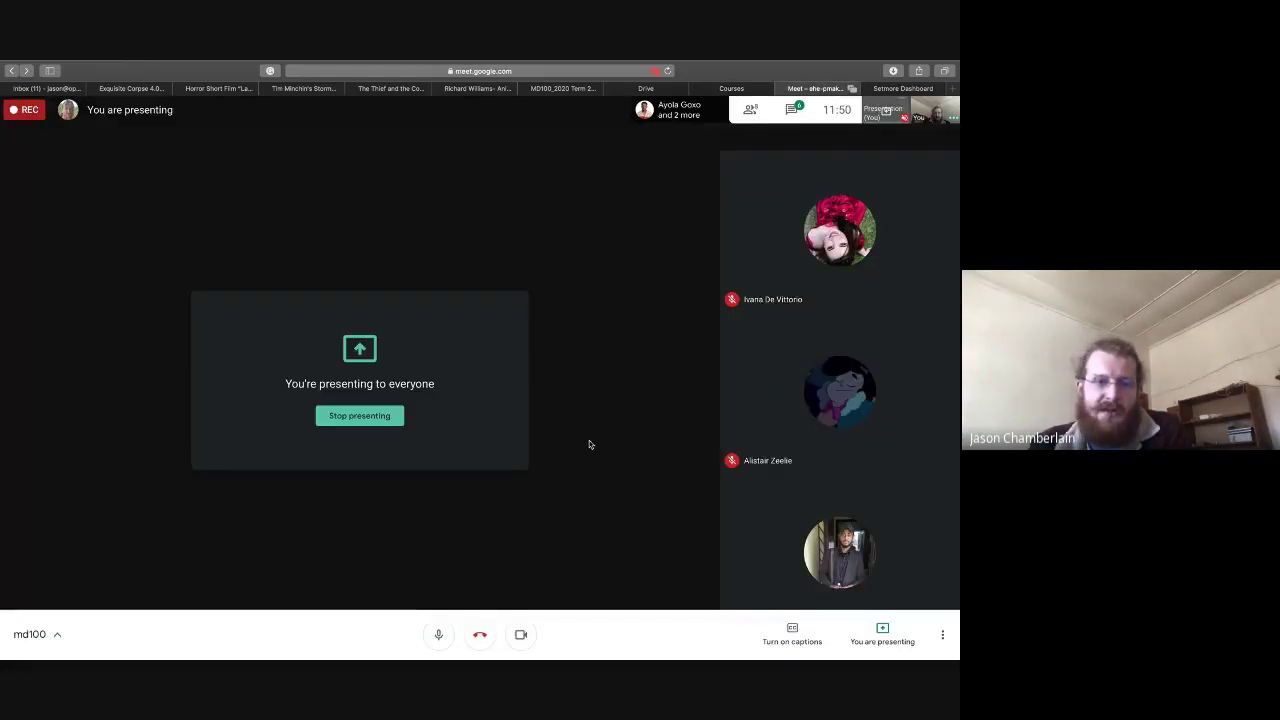